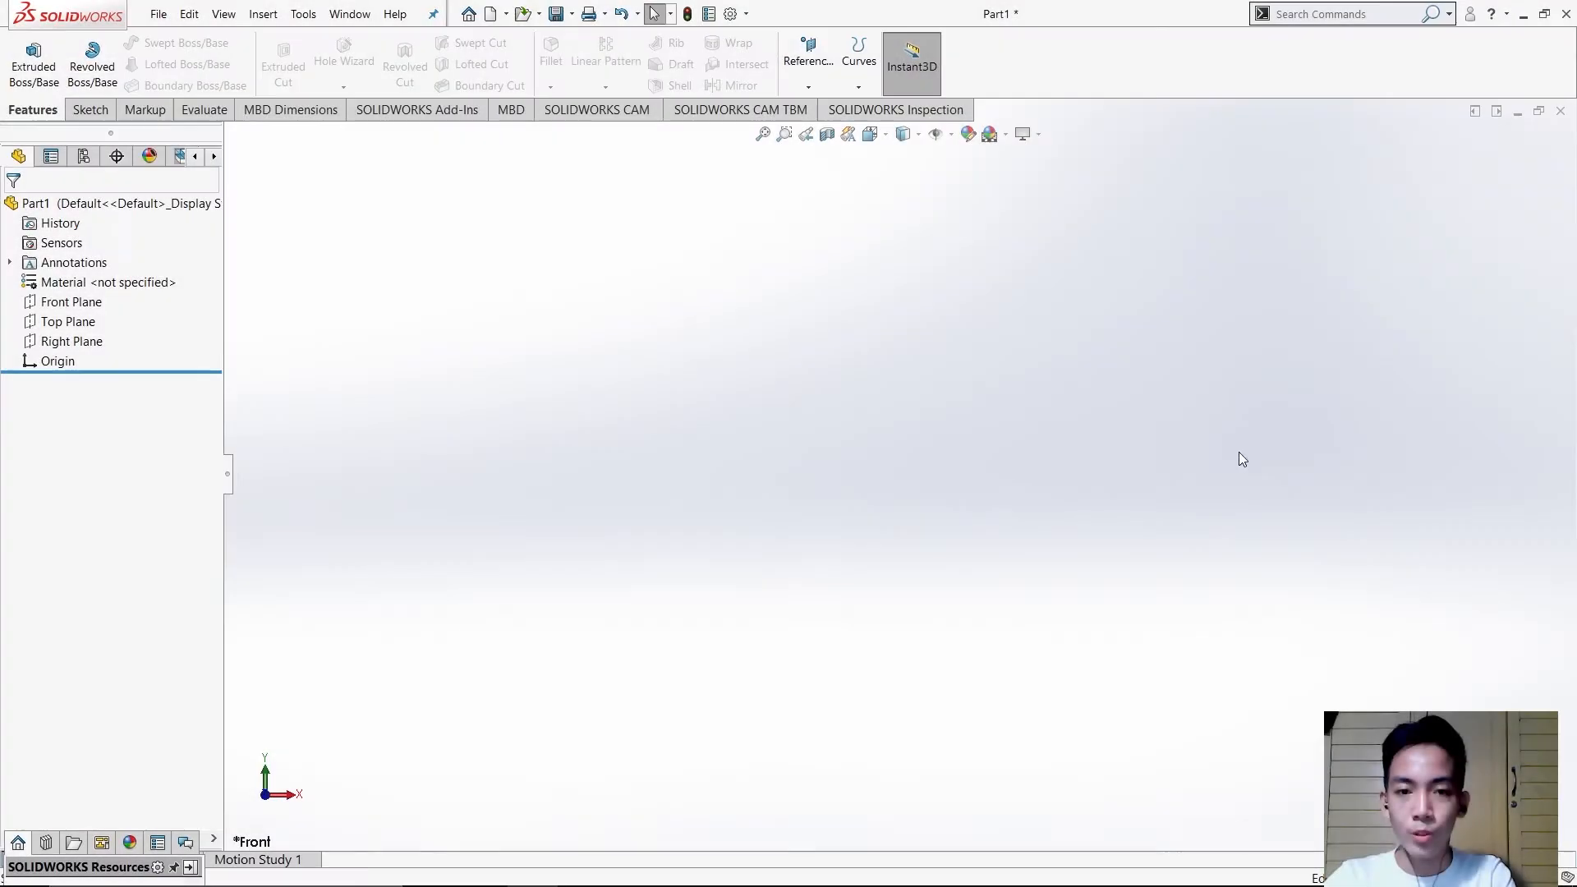
- Switch to the reference drawing ACTIVITY 1.png in Photos and examine the shapes and dimensions of the part
key("alt+Tab")
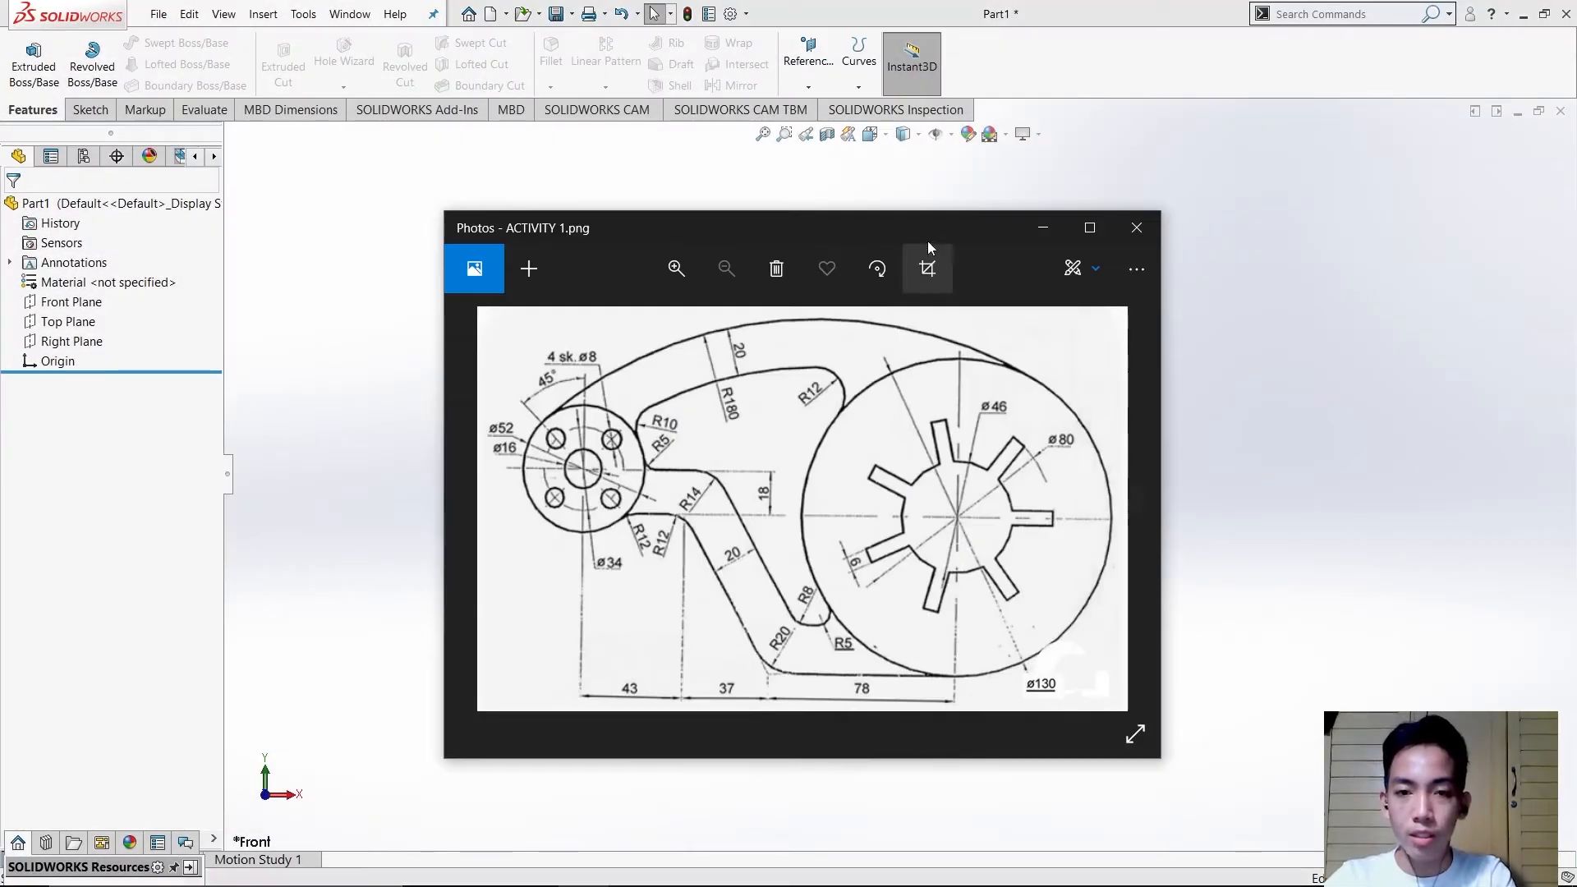
left_click_drag(941, 213, 942, 198)
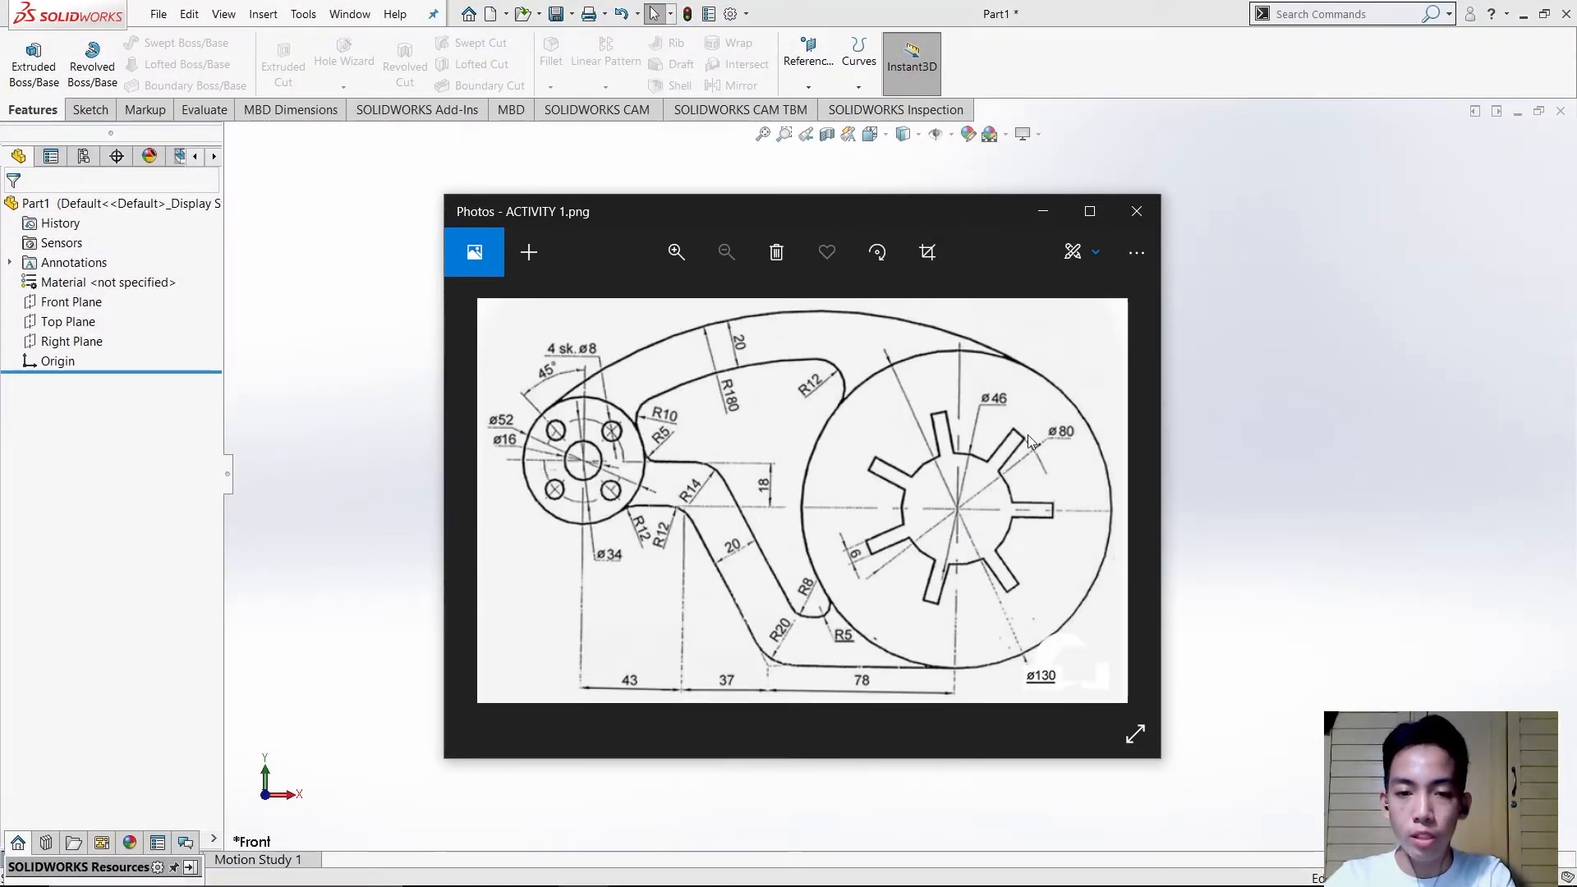
left_click_drag(924, 214, 940, 204)
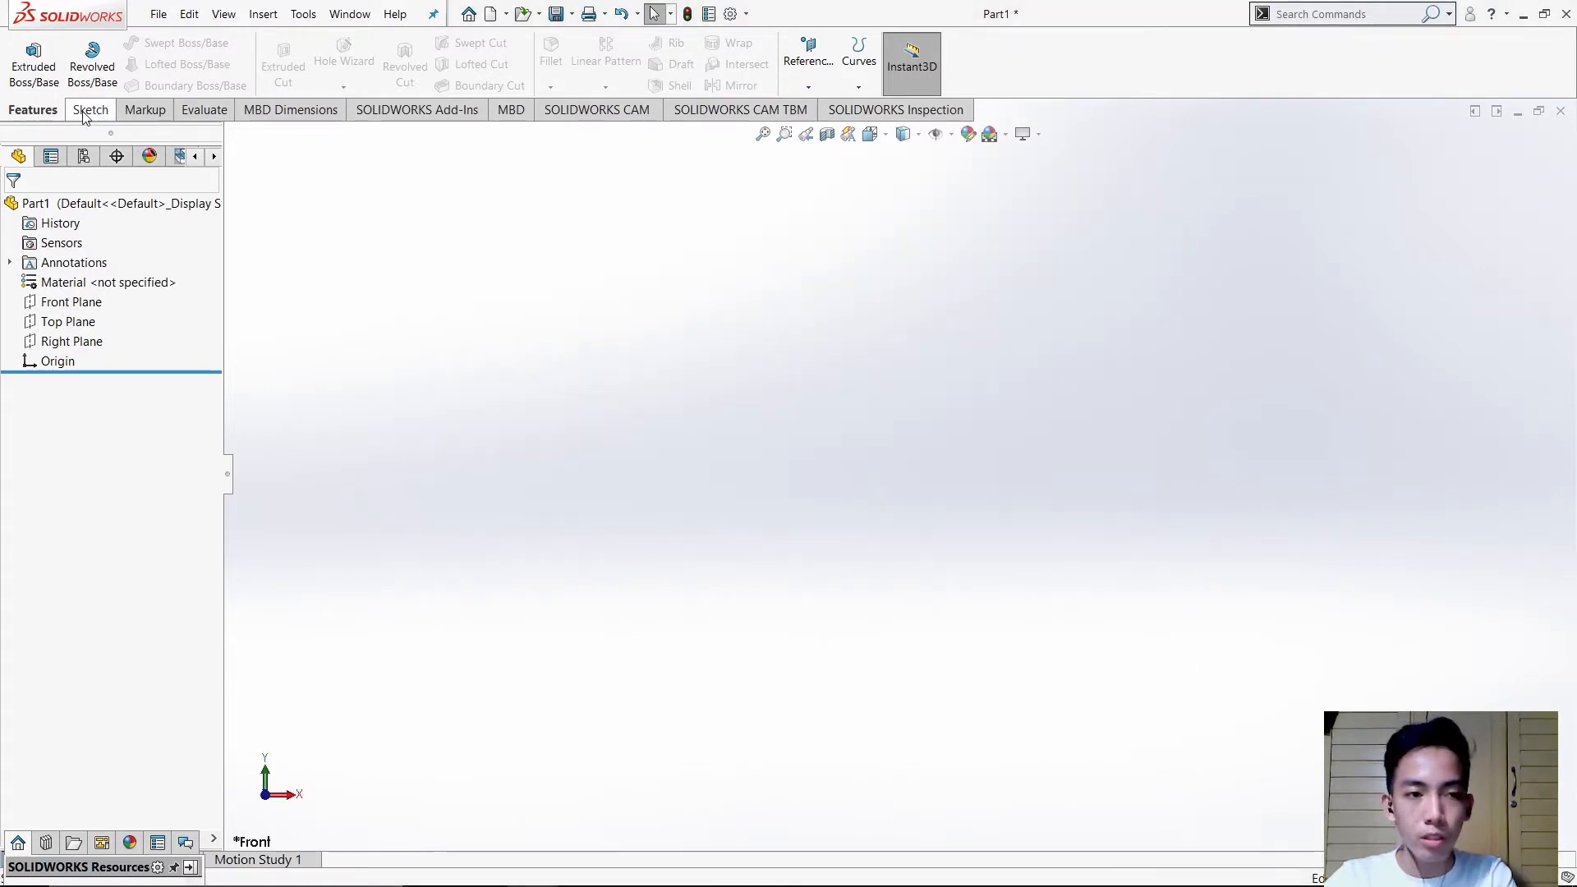
- Orient the empty part to the Front view, ready for sketching
left_click(85, 113)
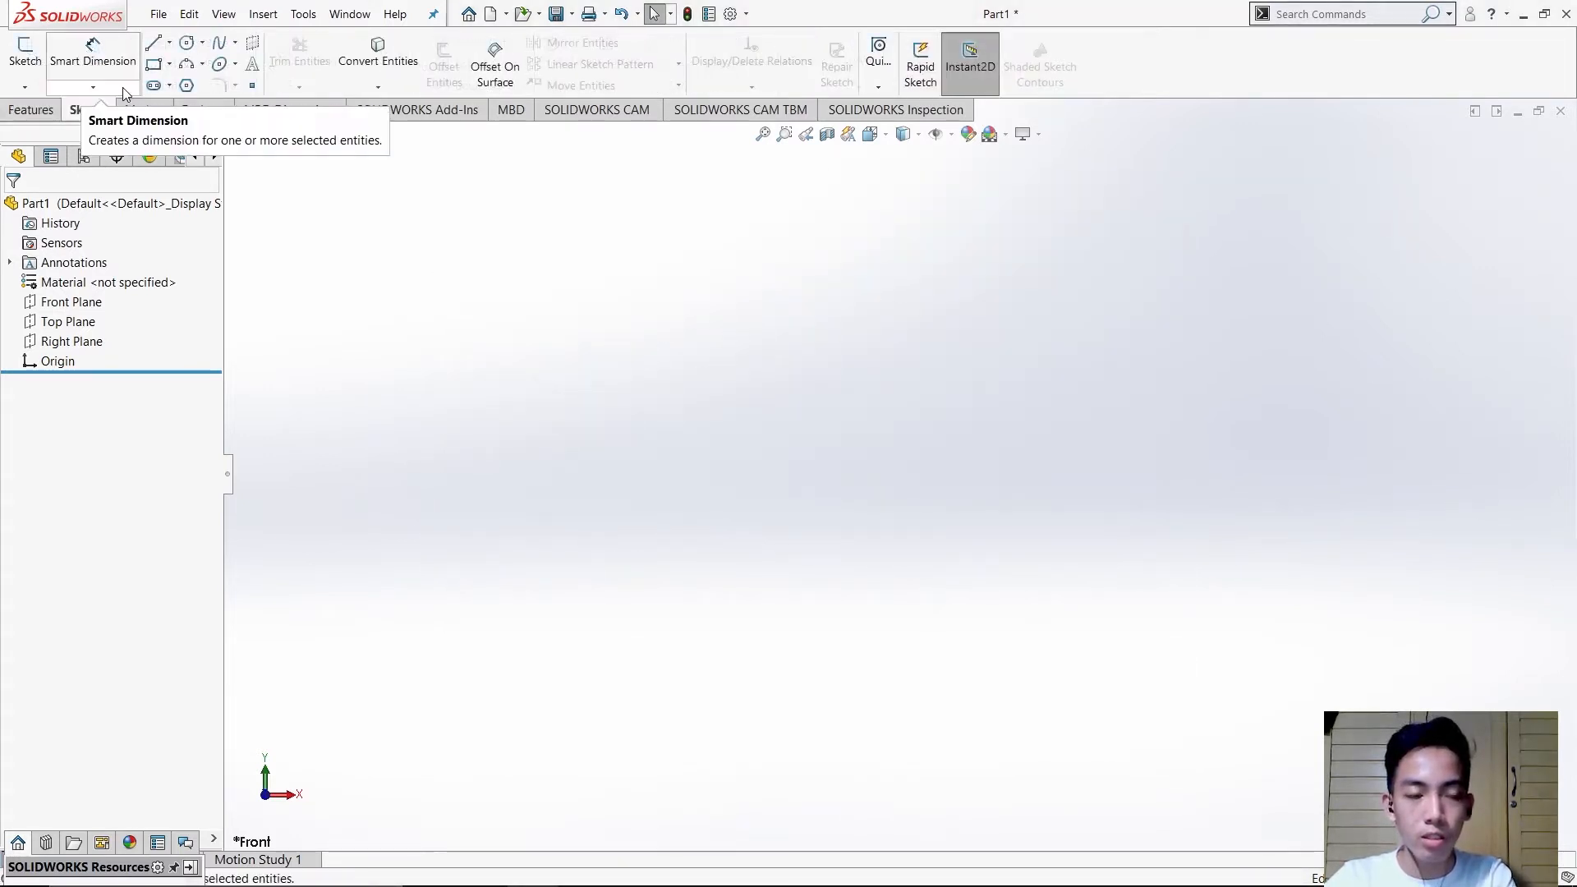
key("space")
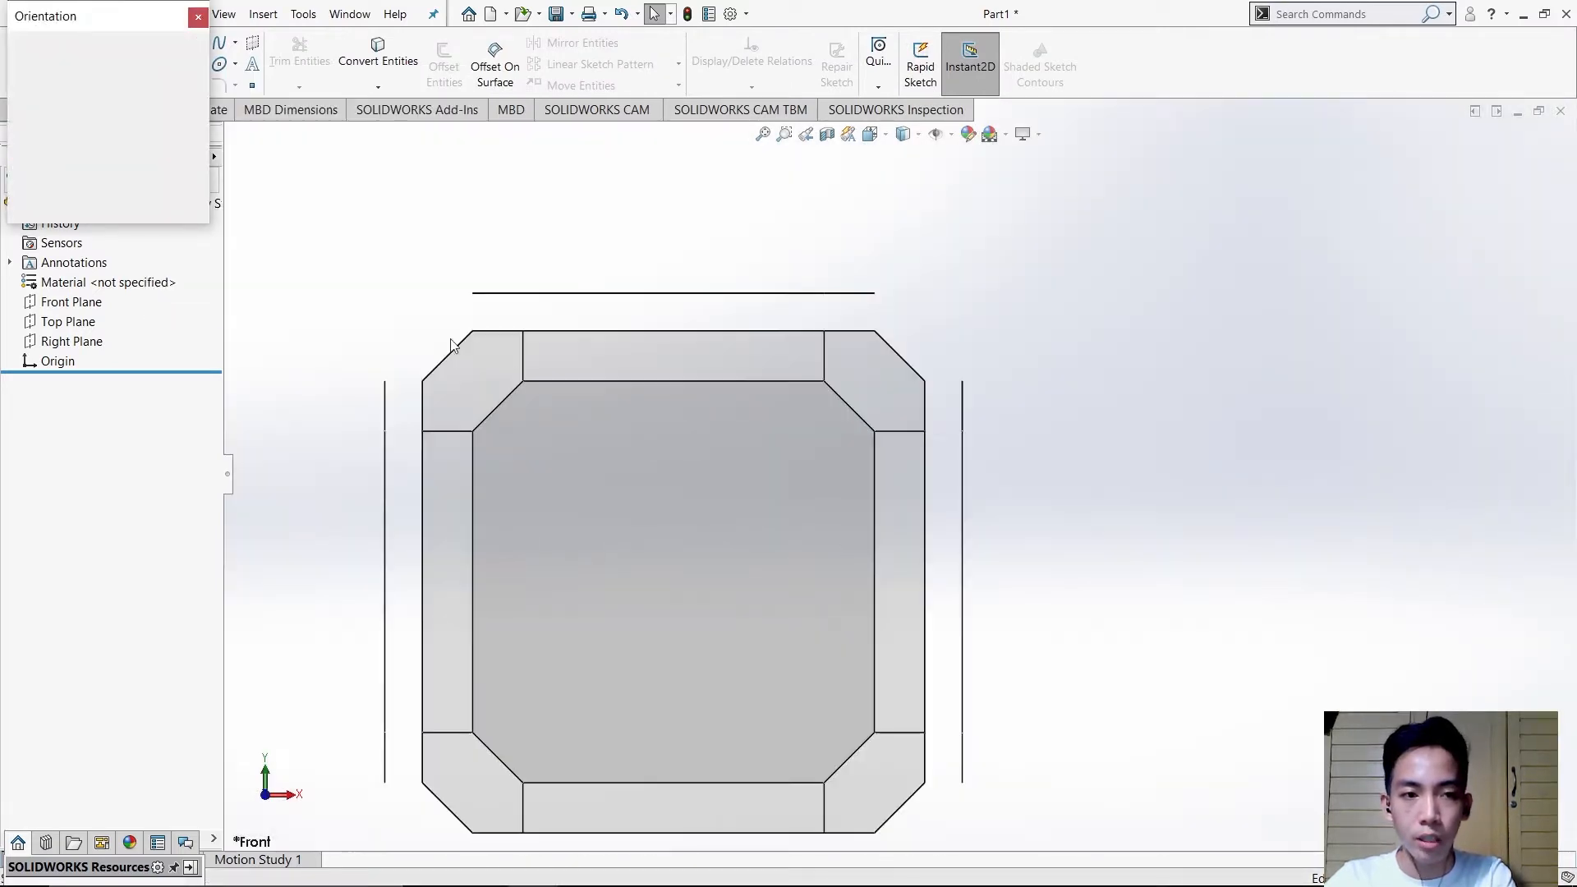
mouse_move(704, 602)
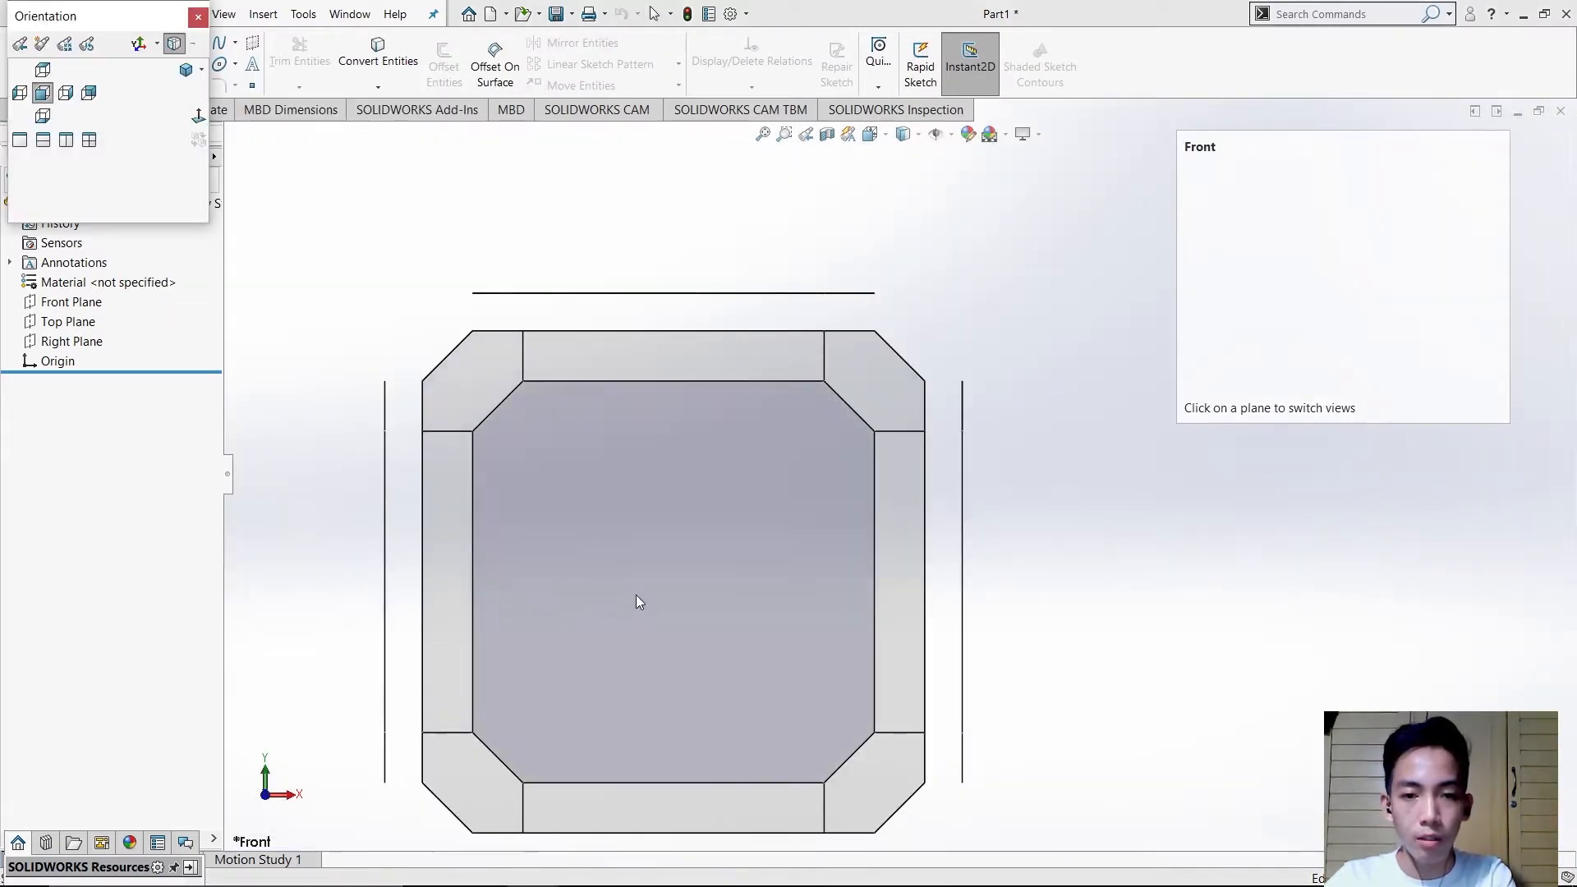
left_click(638, 602)
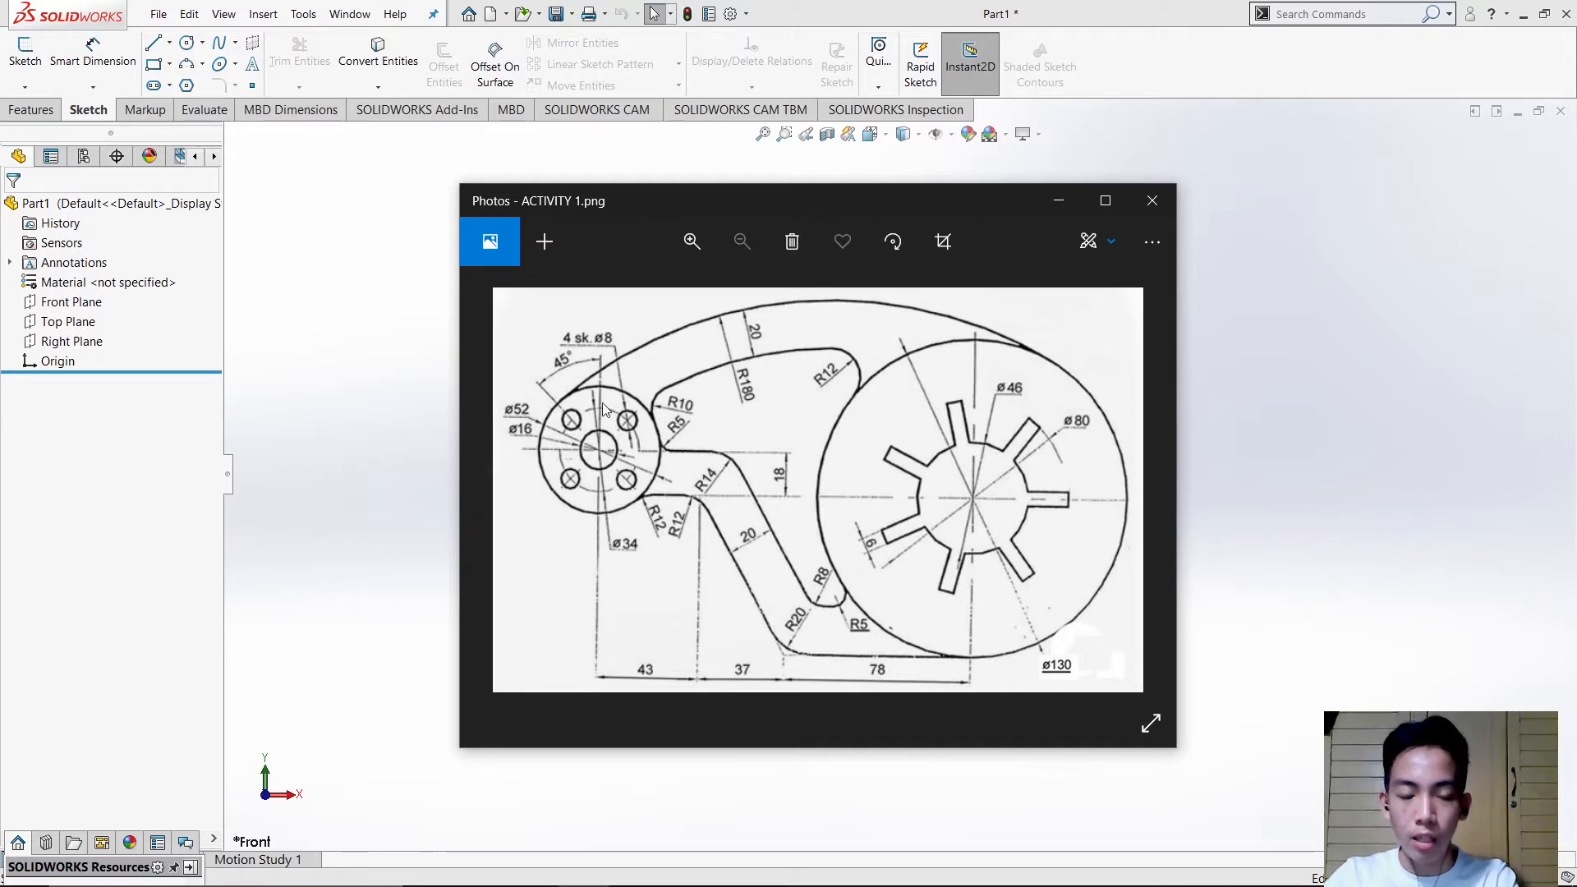
- On the Front Plane, sketch vertical and horizontal construction centerlines crossing at the origin, with the left horizontal arm about 10.8 in long
left_click(1059, 200)
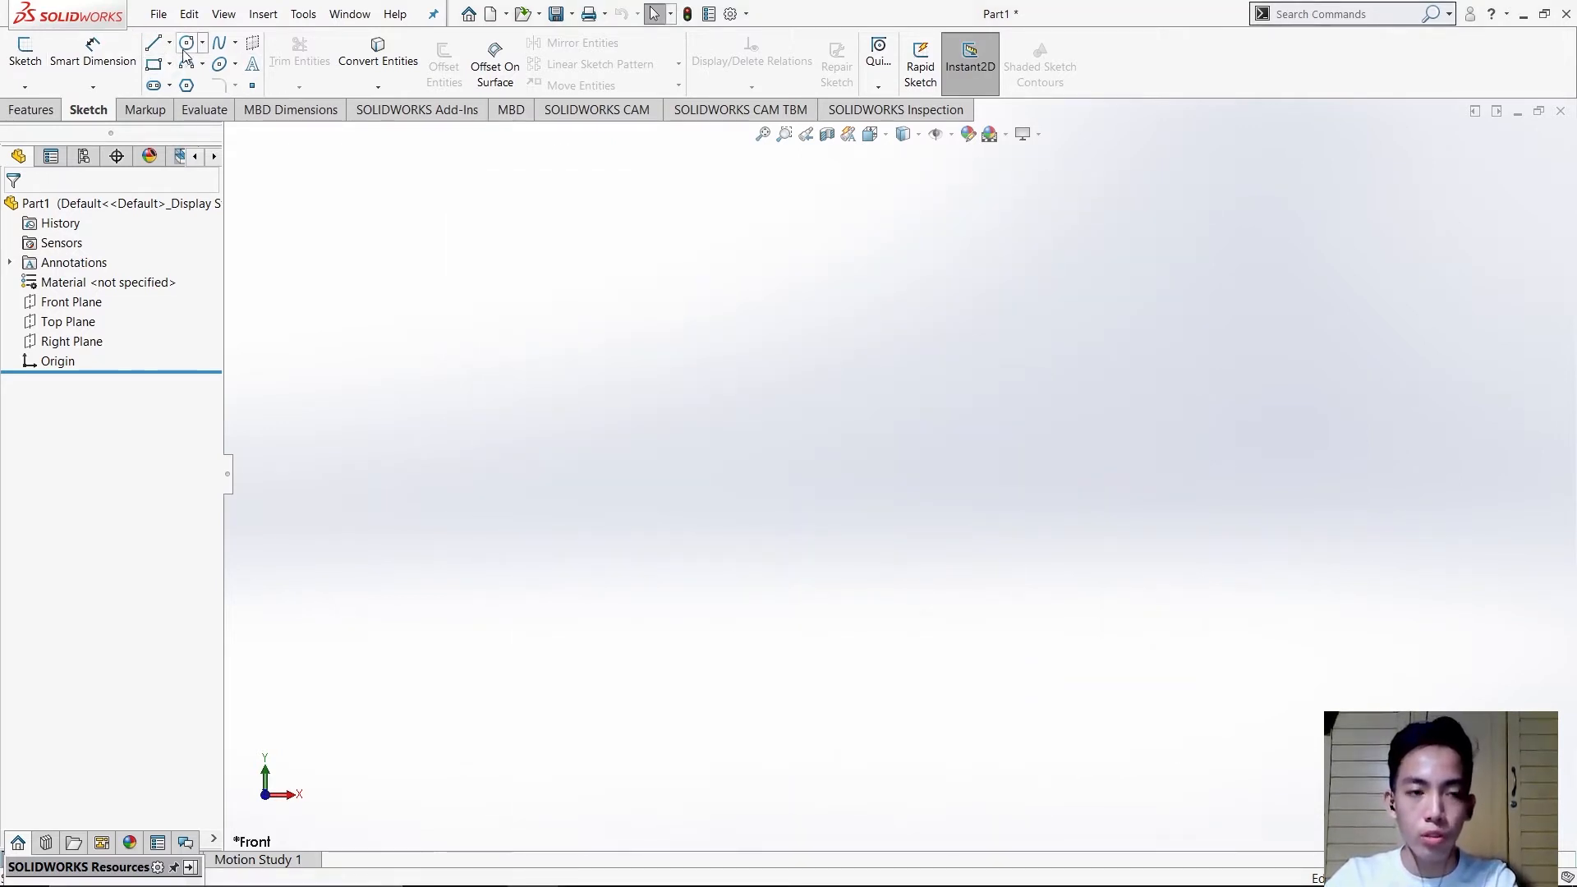
left_click(170, 43)
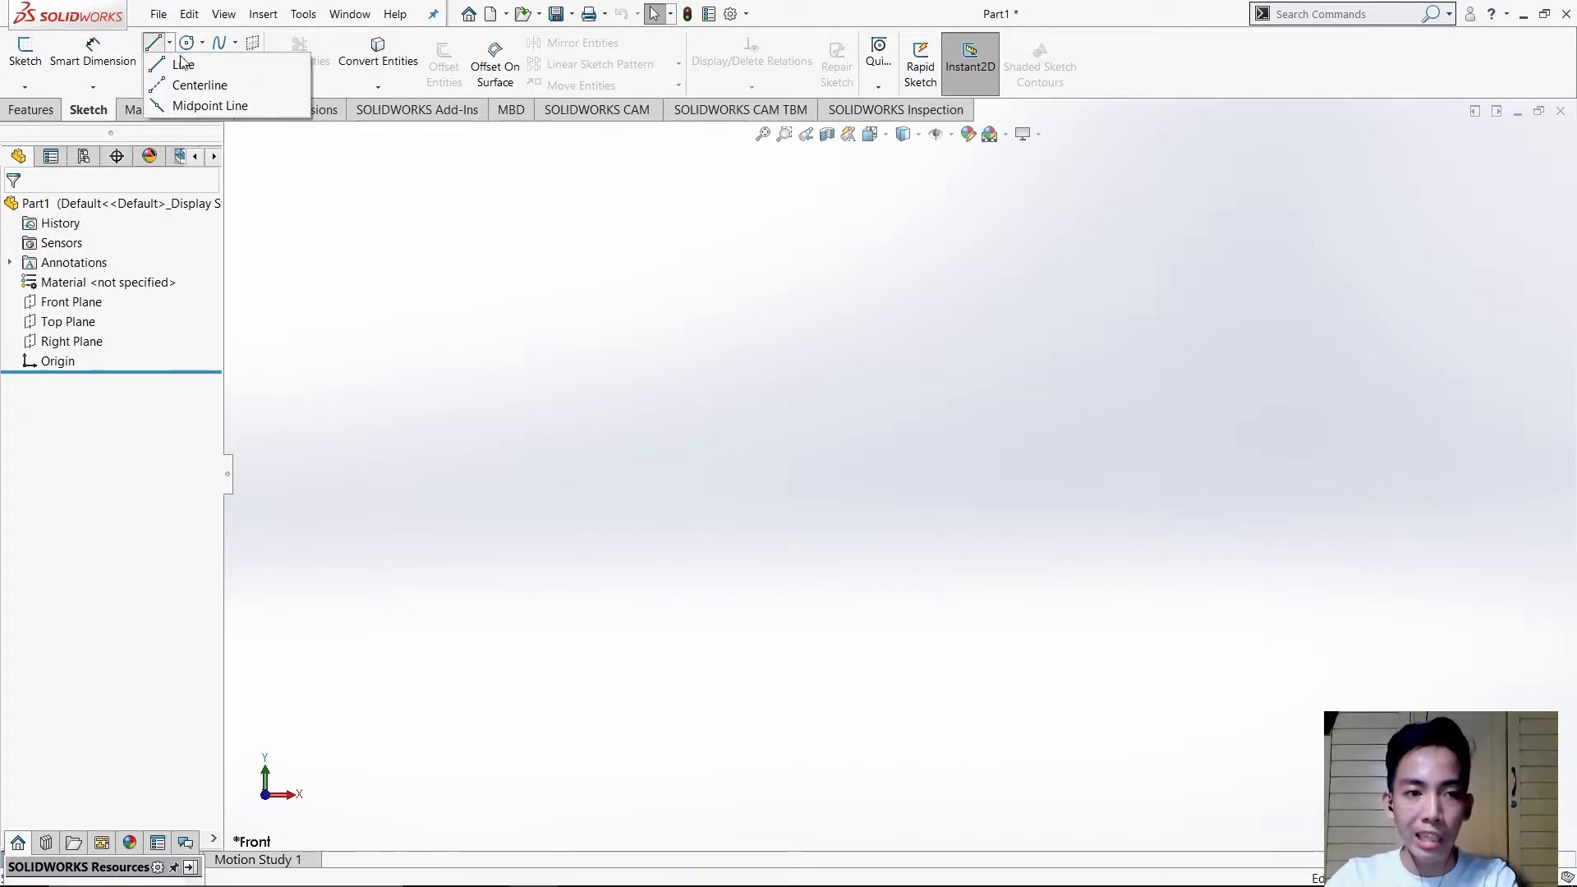
left_click(199, 85)
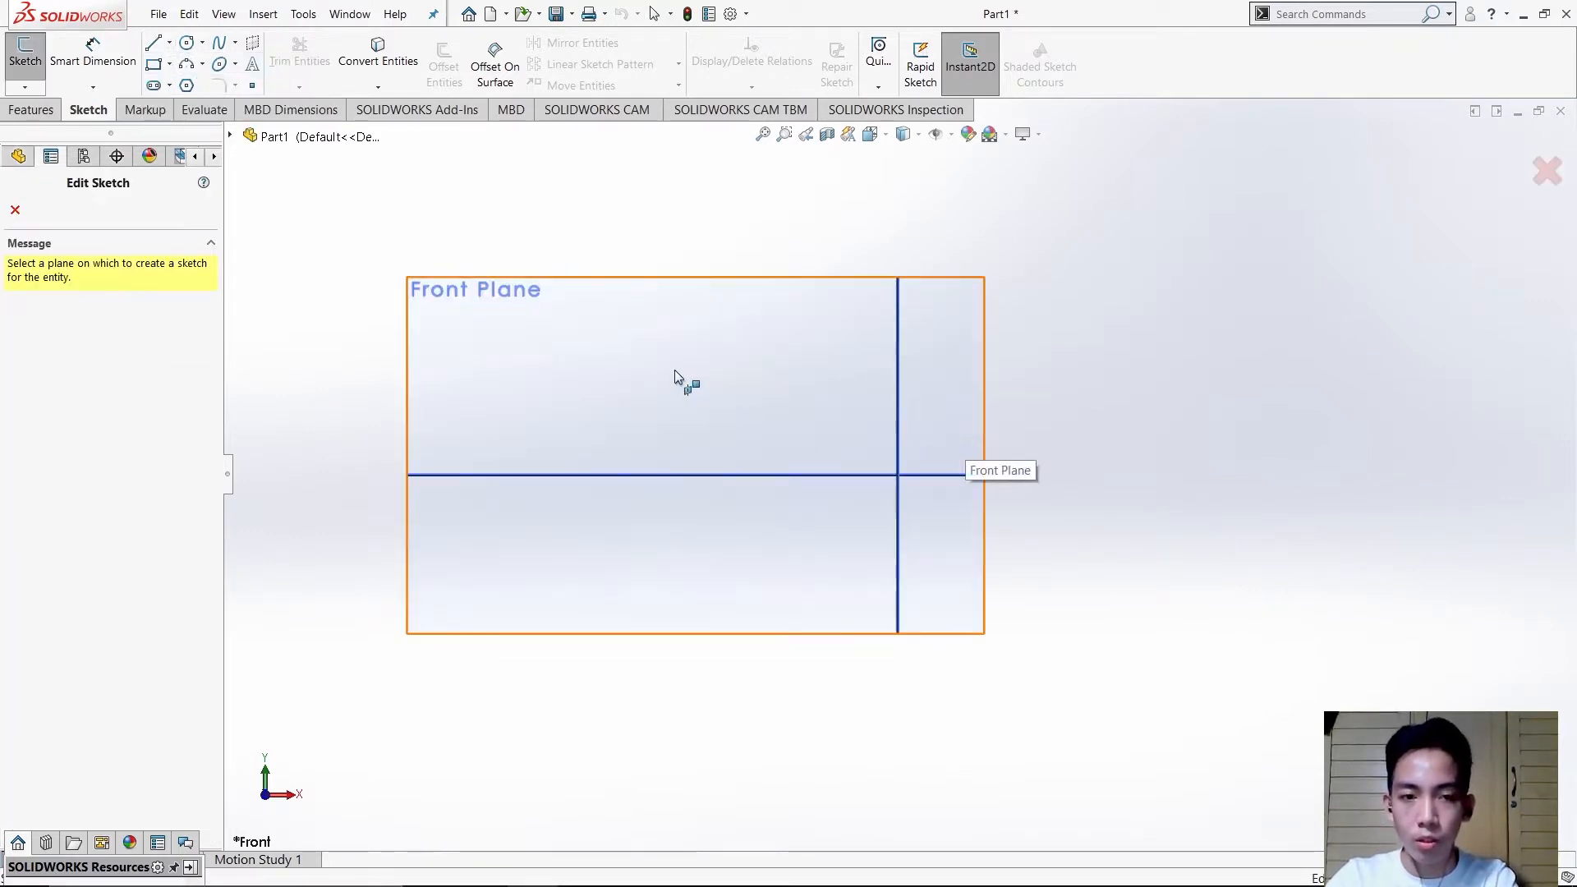
left_click(631, 364)
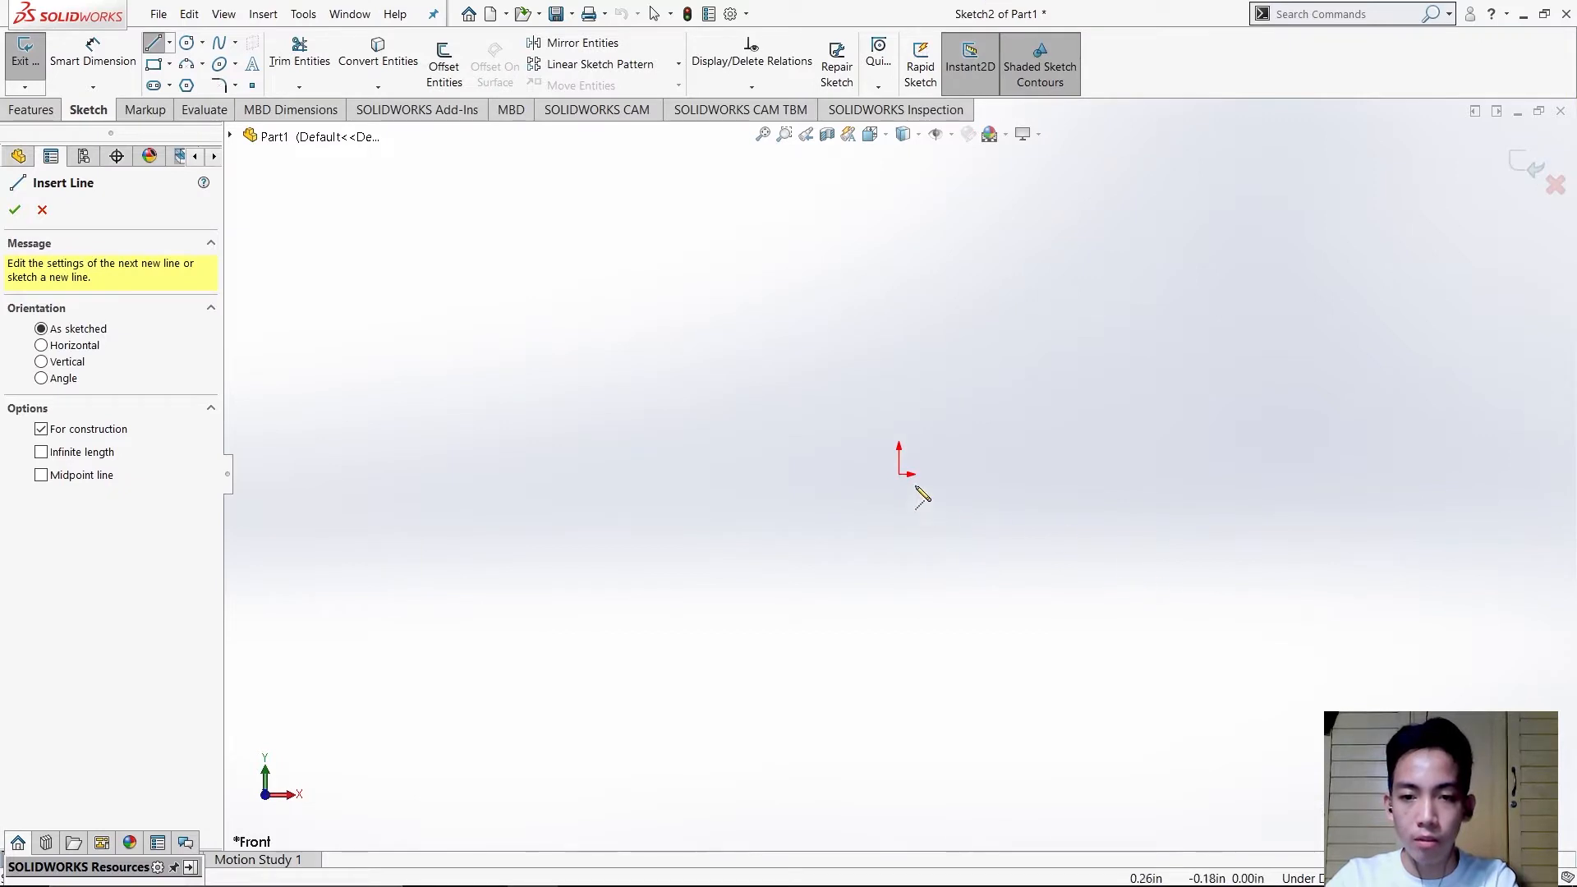
left_click(900, 475)
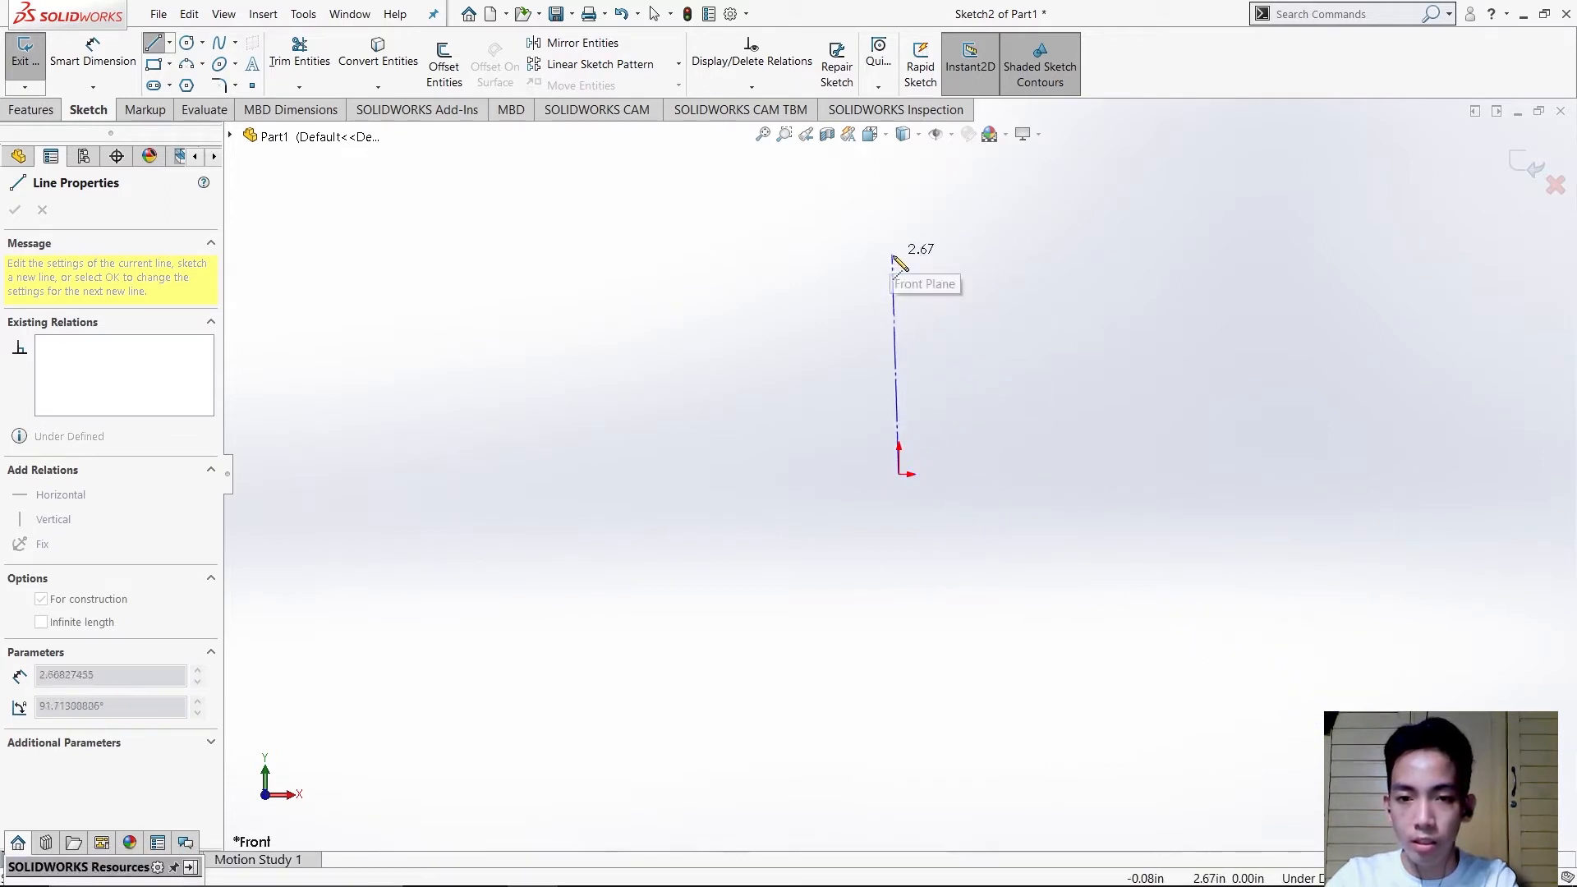
scroll(907, 279, "down", 4)
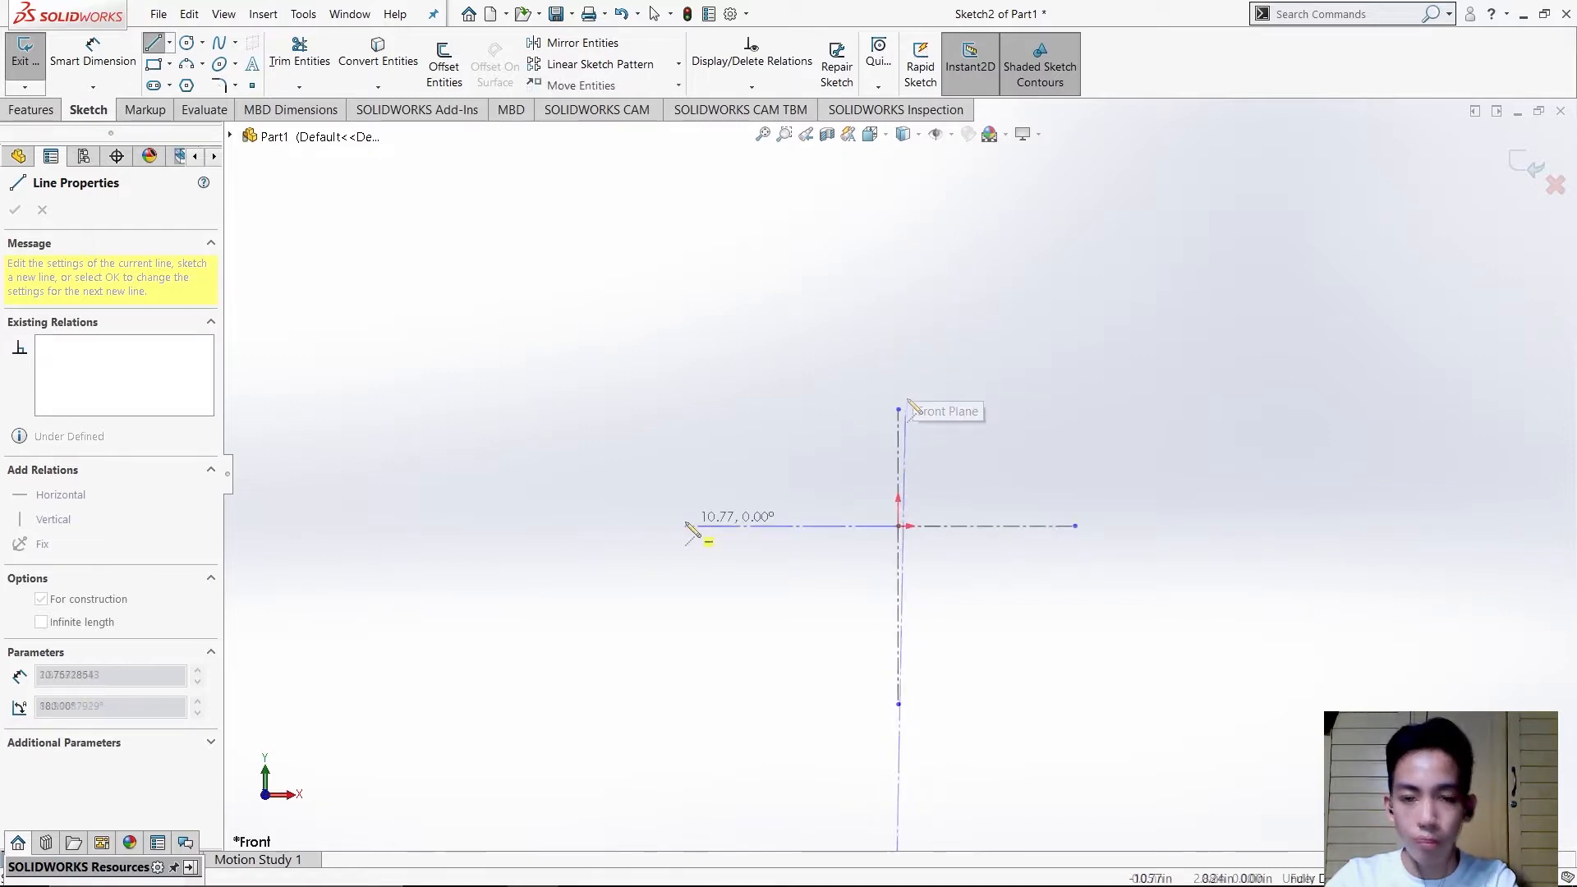
double_click(685, 525)
key("Escape")
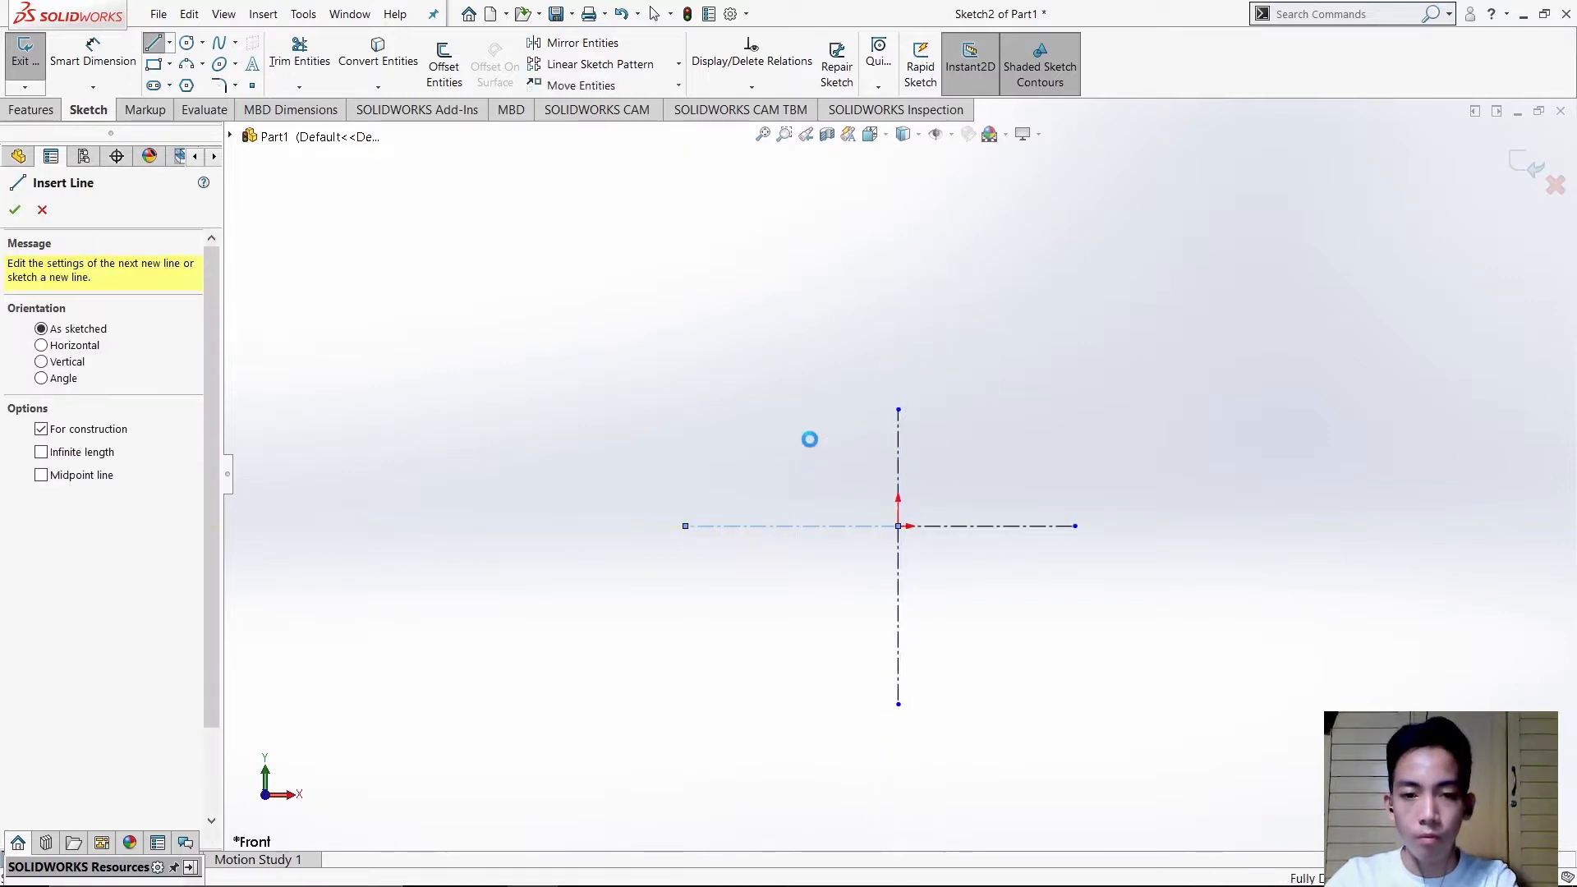
key("Escape")
- Following the reference drawing, sketch a second pair of crossing centerlines up and left of the origin, centred at about X -21.8, Y 3.6 in
key("alt+Tab")
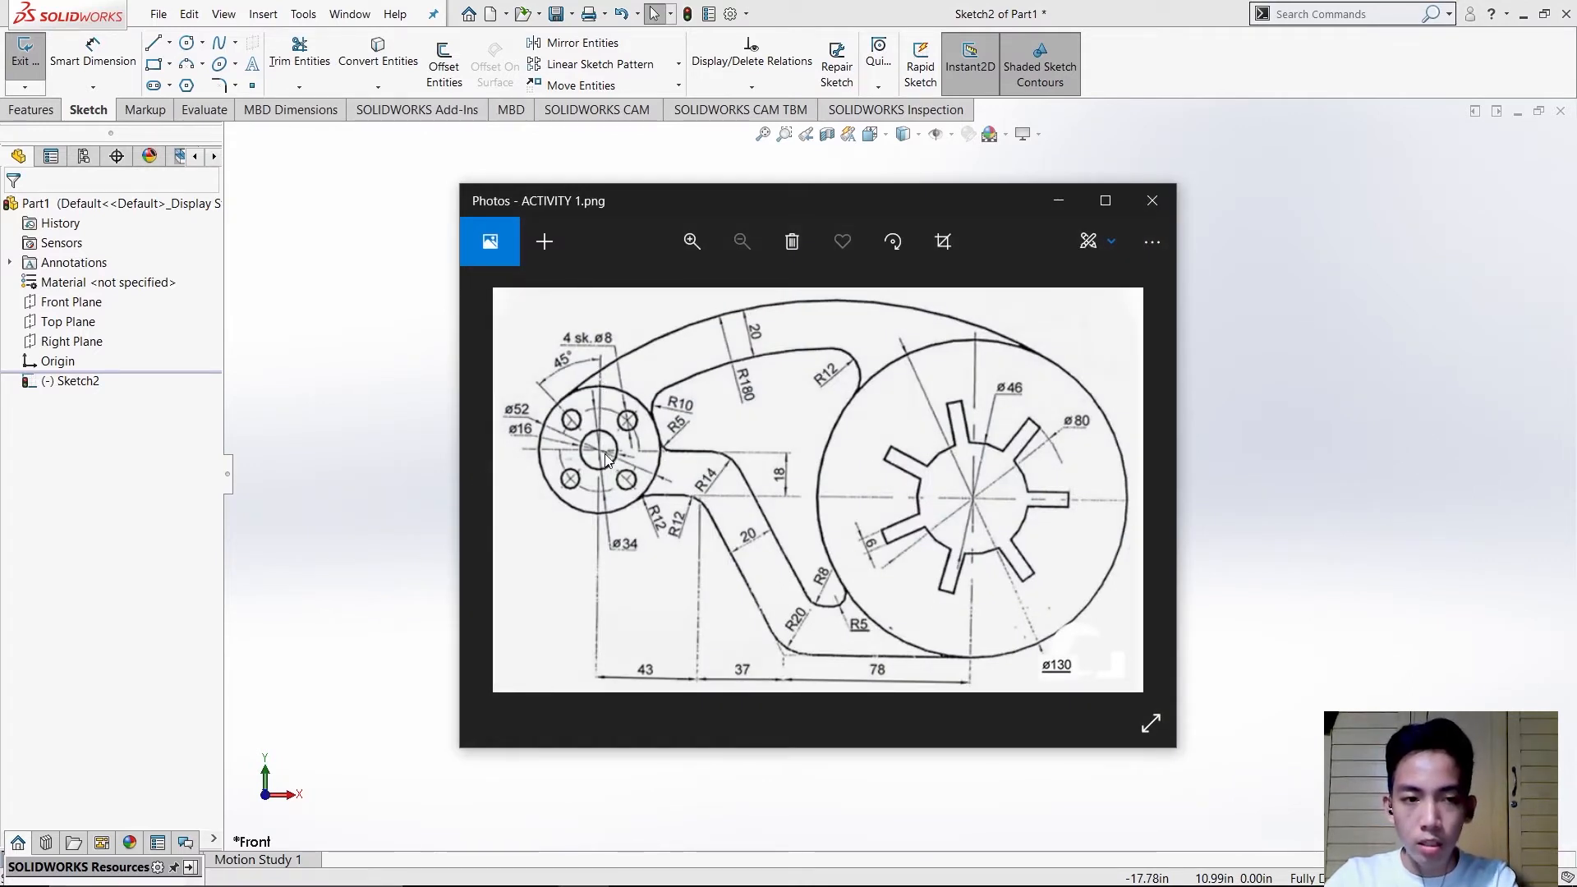
key("alt+Tab")
left_click(202, 43)
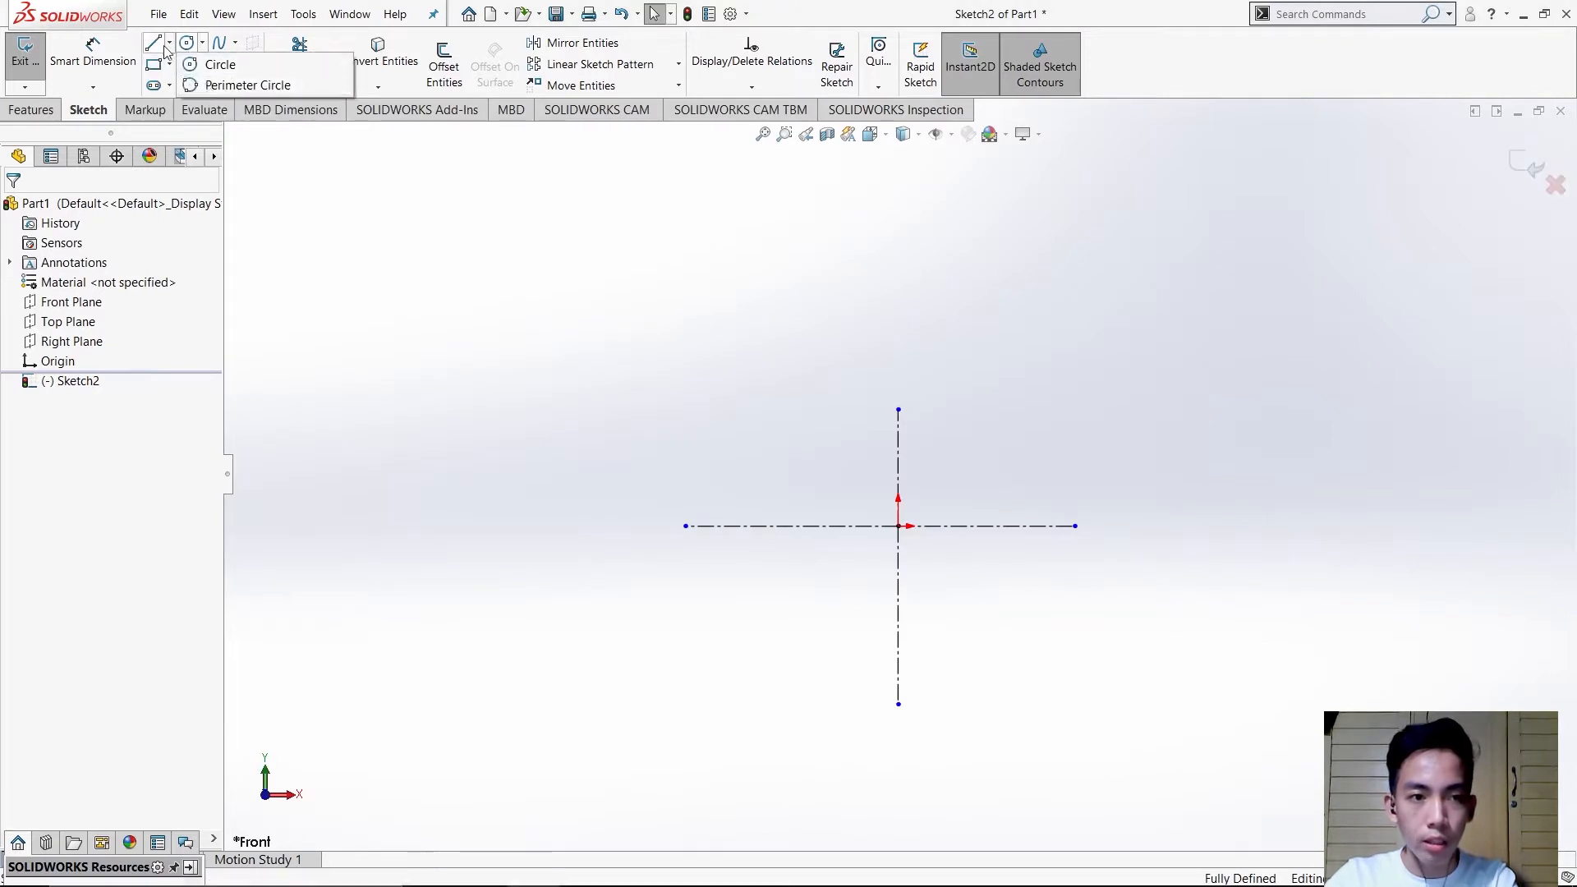
left_click(168, 46)
left_click(189, 61)
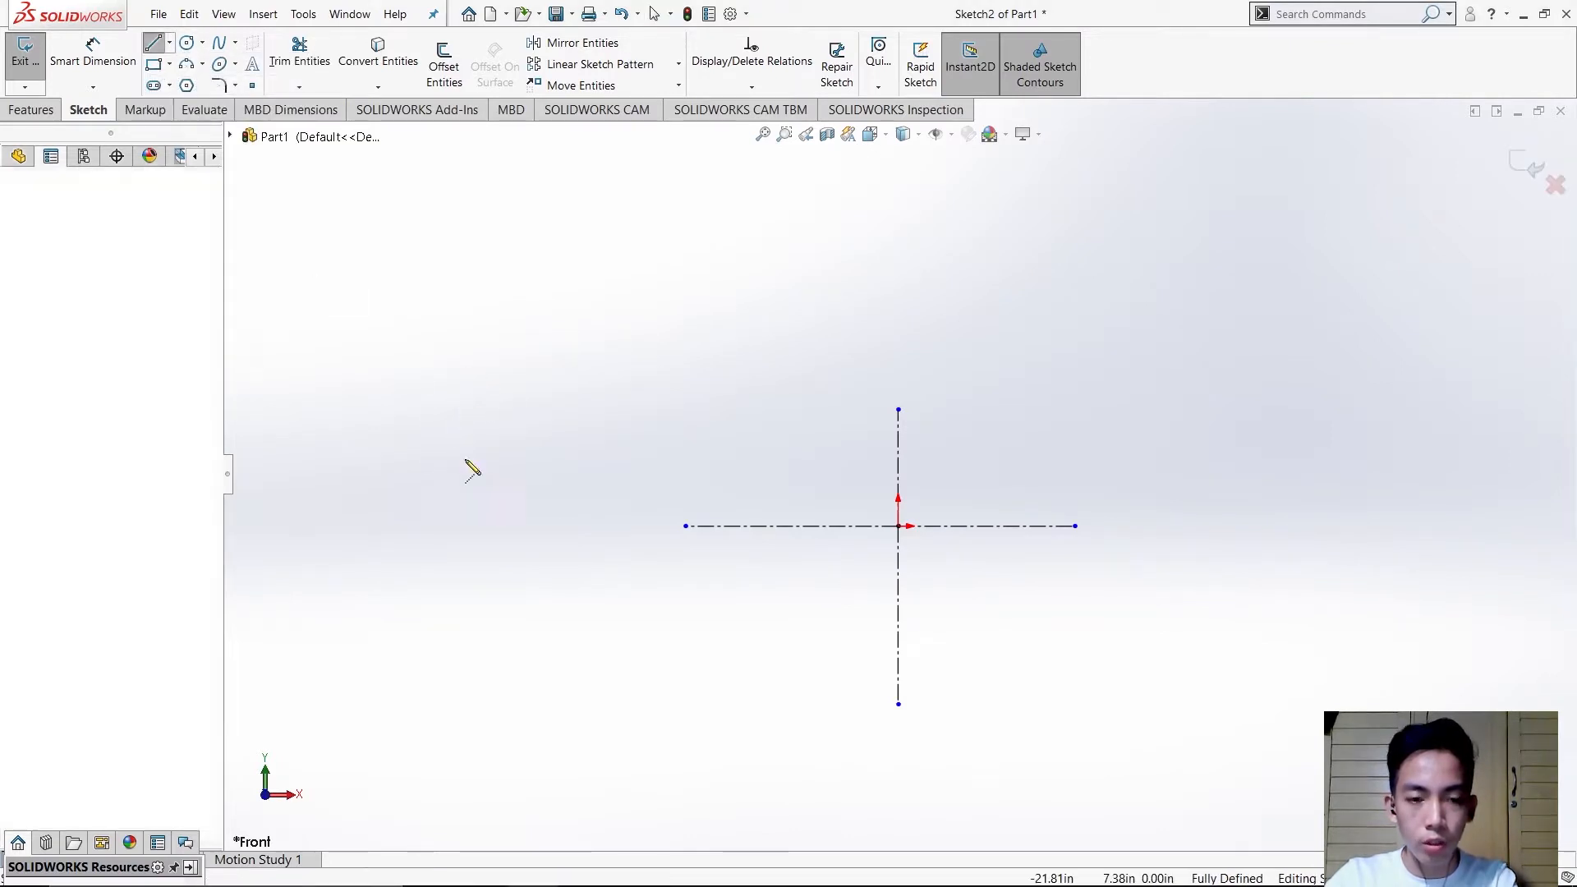
left_click(466, 368)
left_click(467, 540)
left_click(542, 454)
left_click(466, 454)
left_click(378, 454)
key("Escape")
- Check the reference drawing and sketch three concentric circles at the origin with radii of about 2.8, 4.1 and 5.3 in
key("alt+Tab")
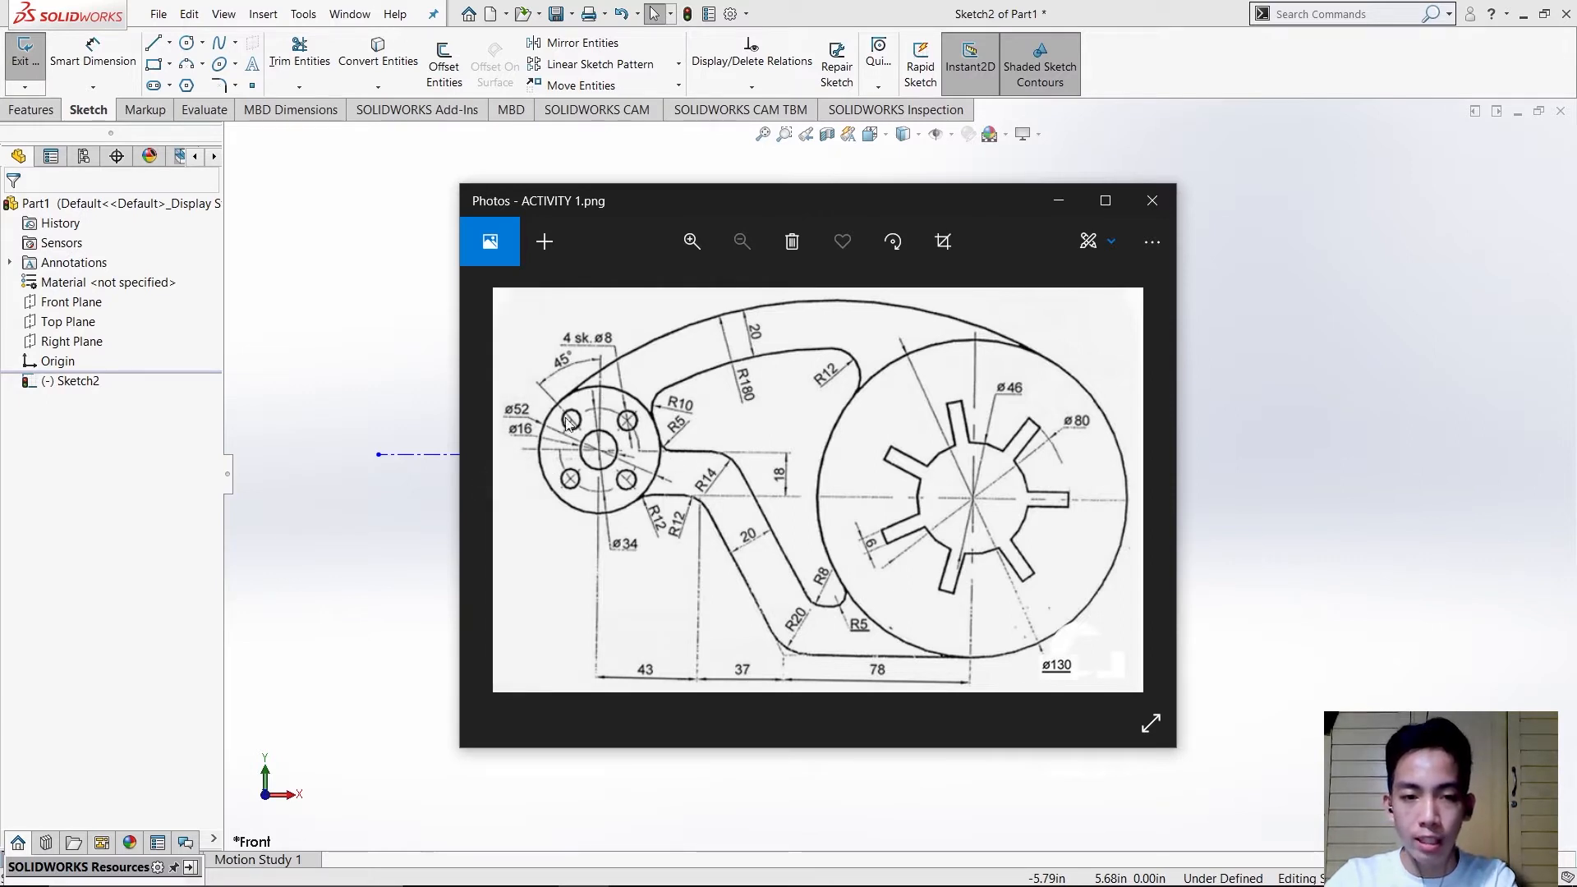
key("alt+Tab")
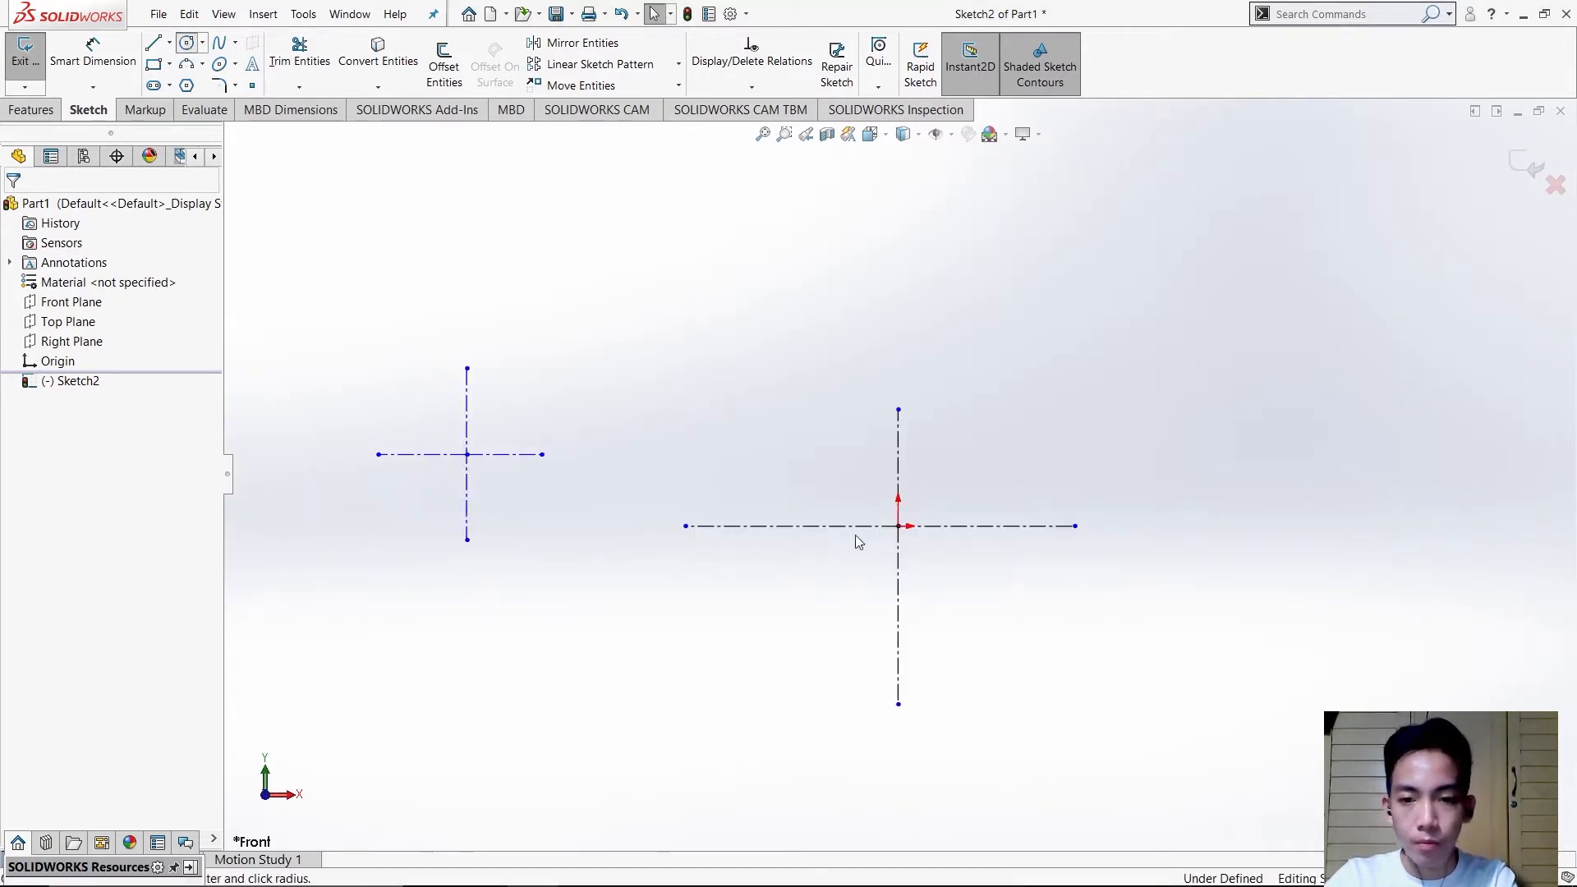
left_click(899, 527)
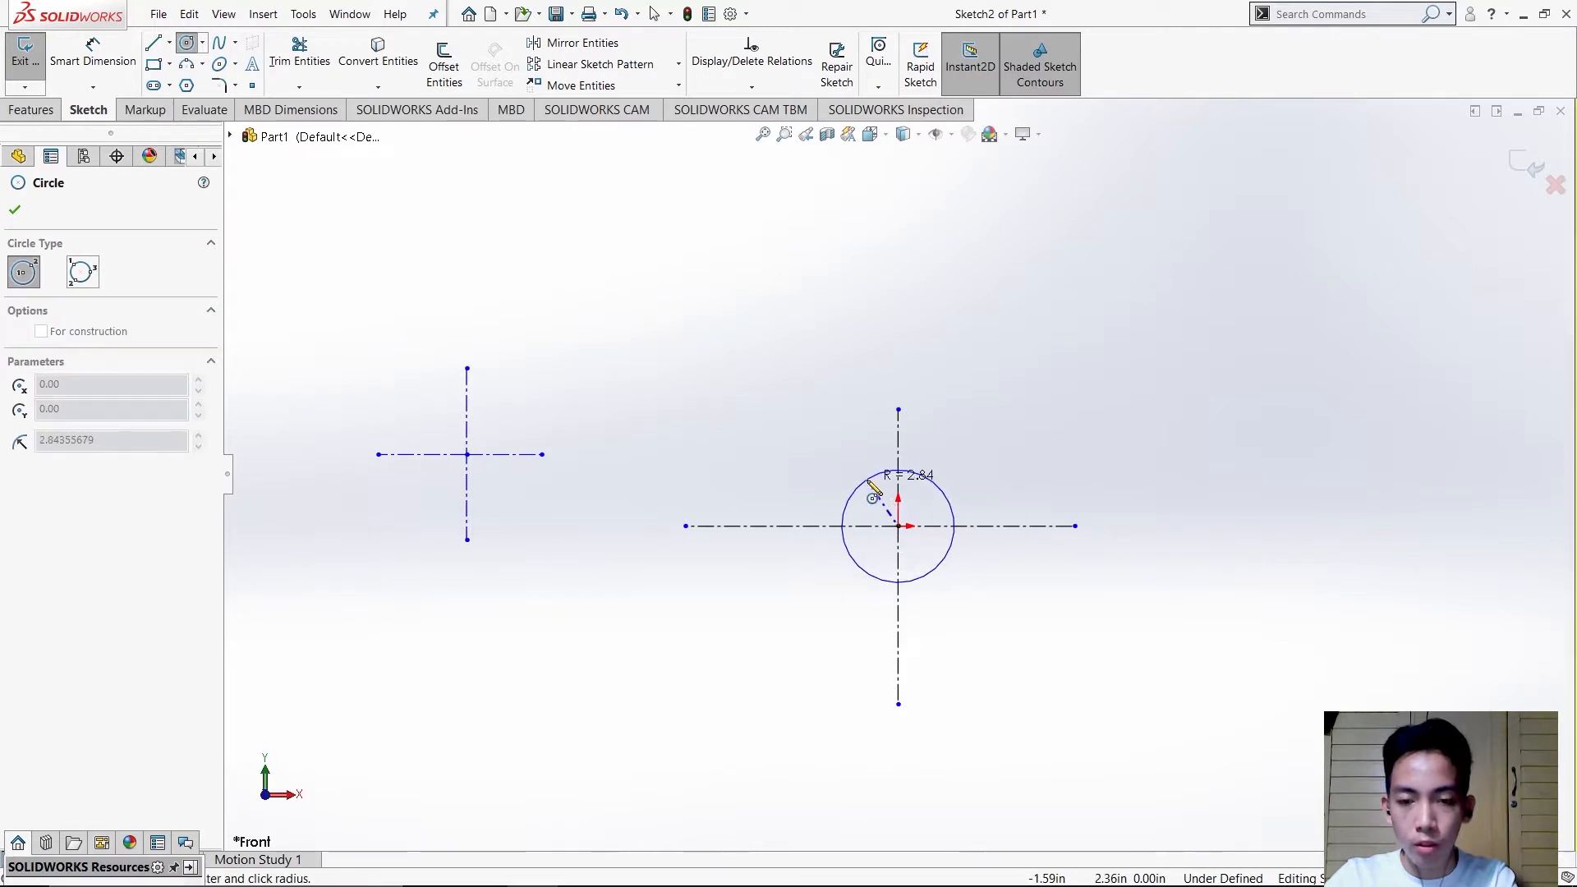
left_click(916, 473)
left_click(899, 528)
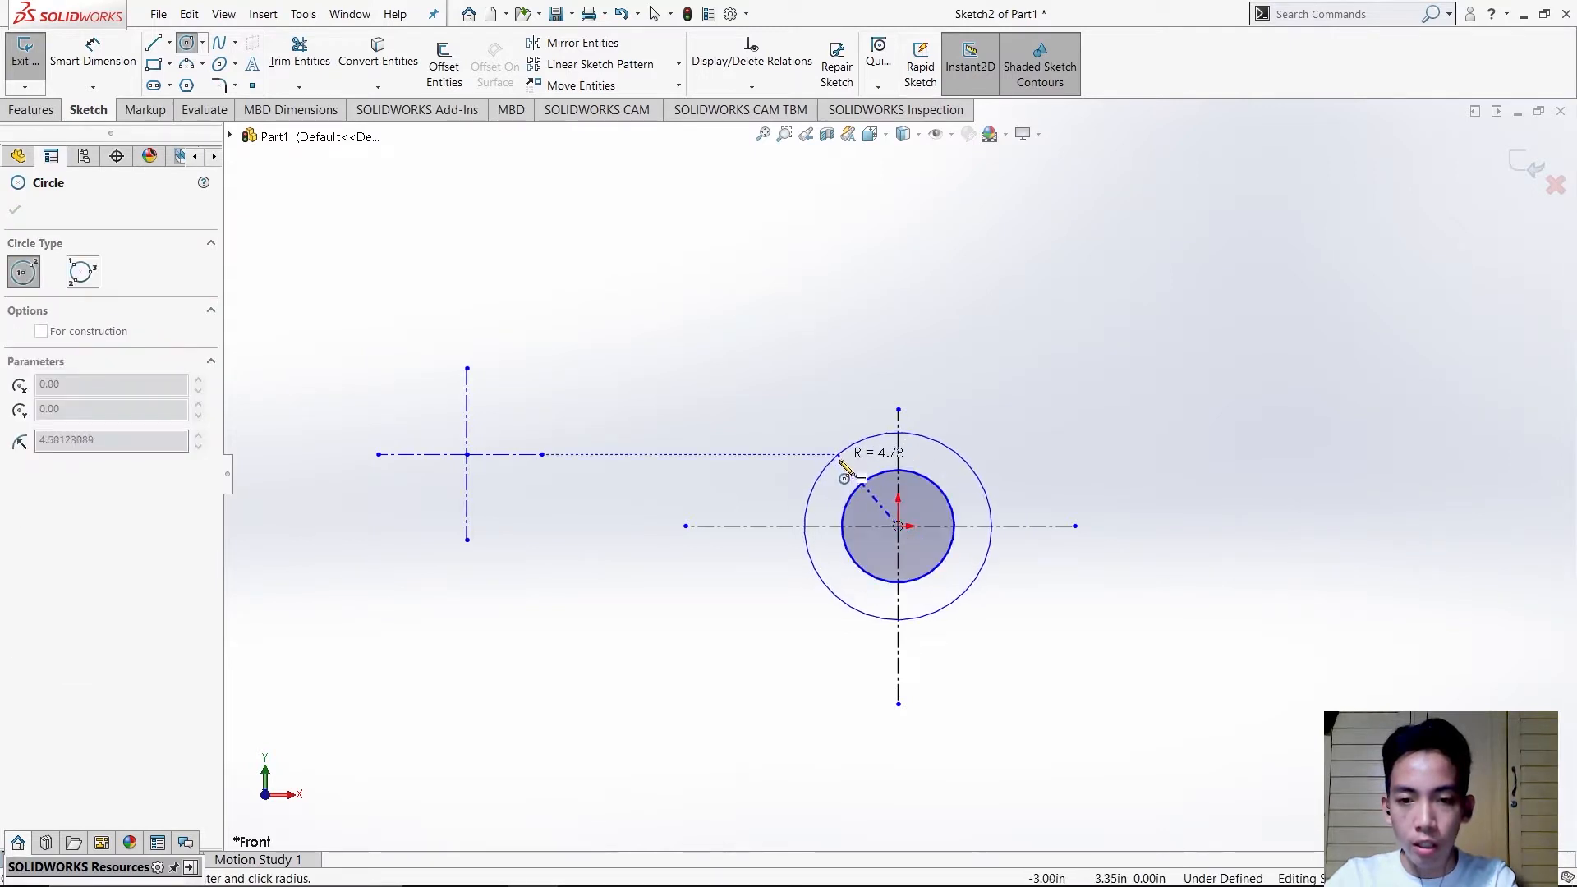
left_click(843, 470)
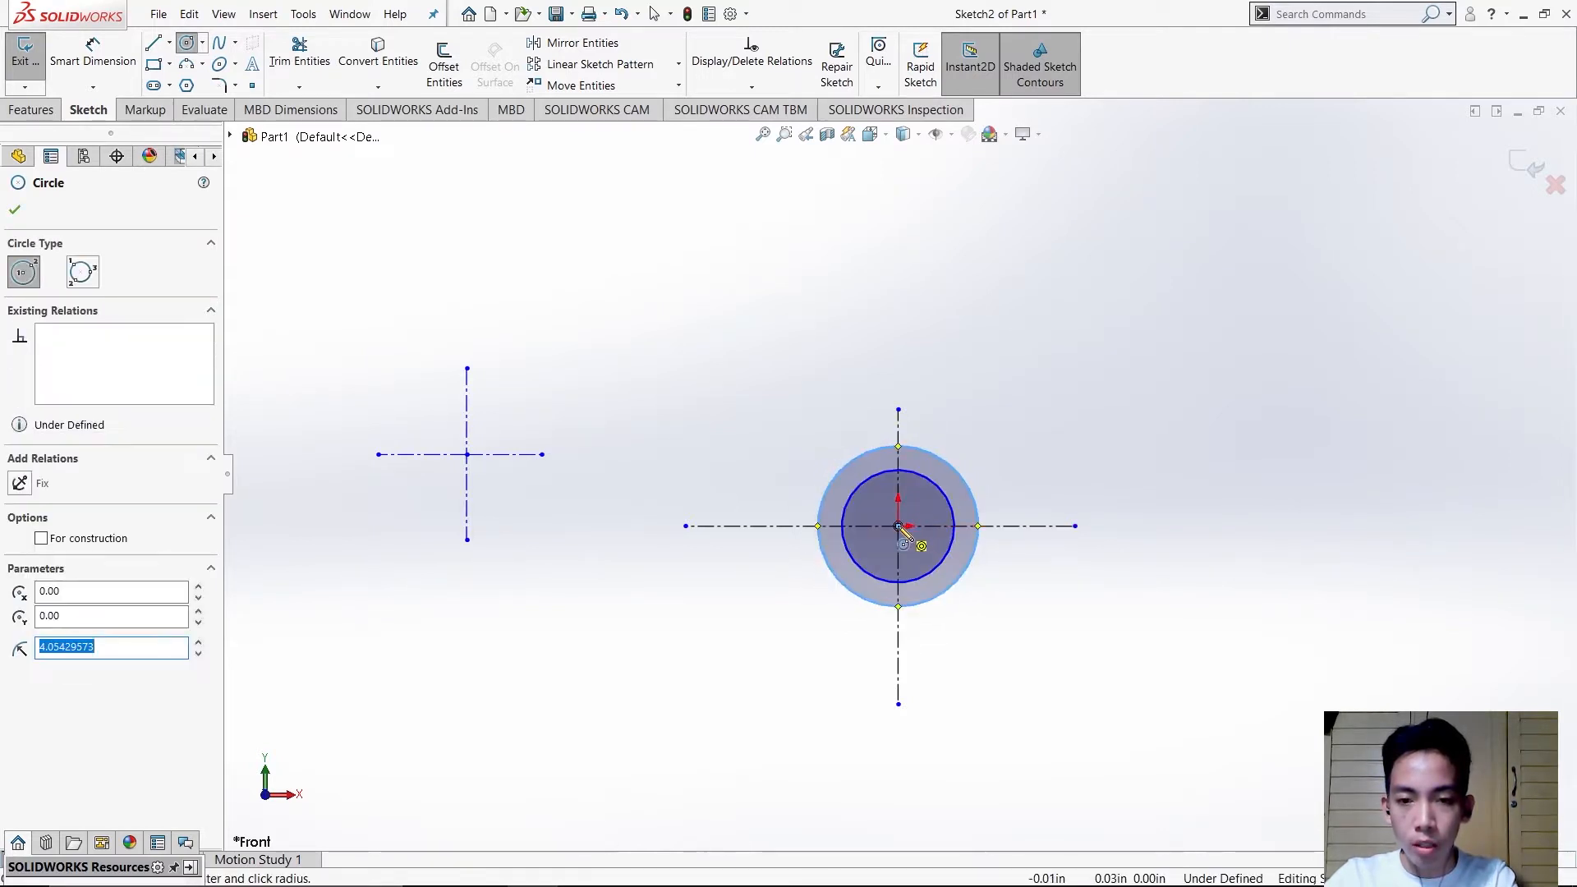
left_click(899, 526)
left_click(827, 458)
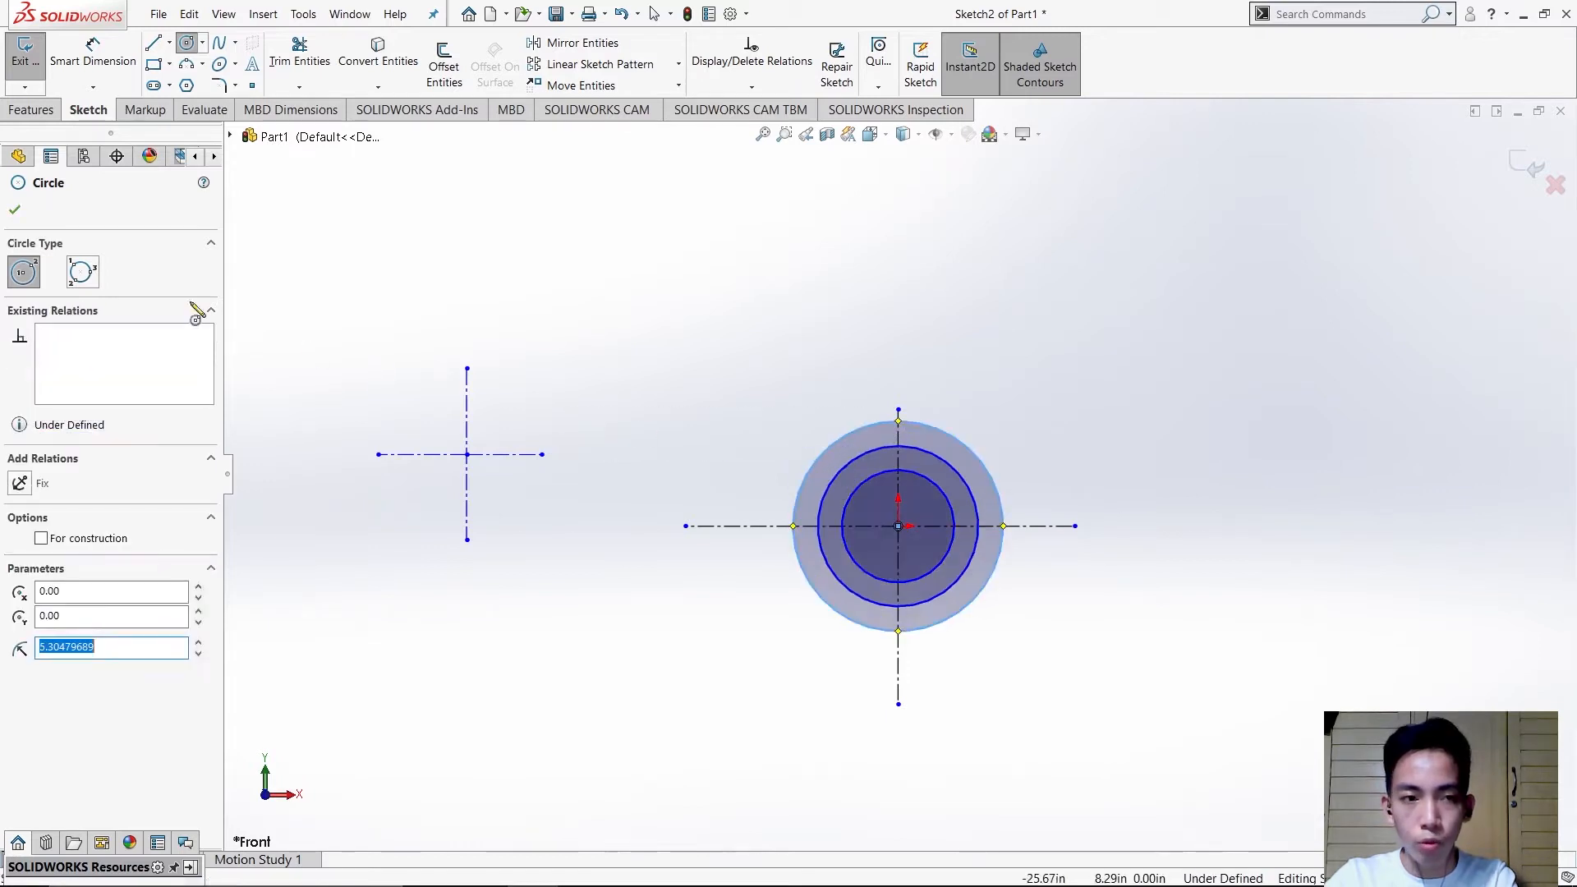
- Sketch three concentric circles on the upper-left centerline crossing, the two inner ones with radii of about 2 and 3 in
left_click(467, 454)
left_click(444, 444)
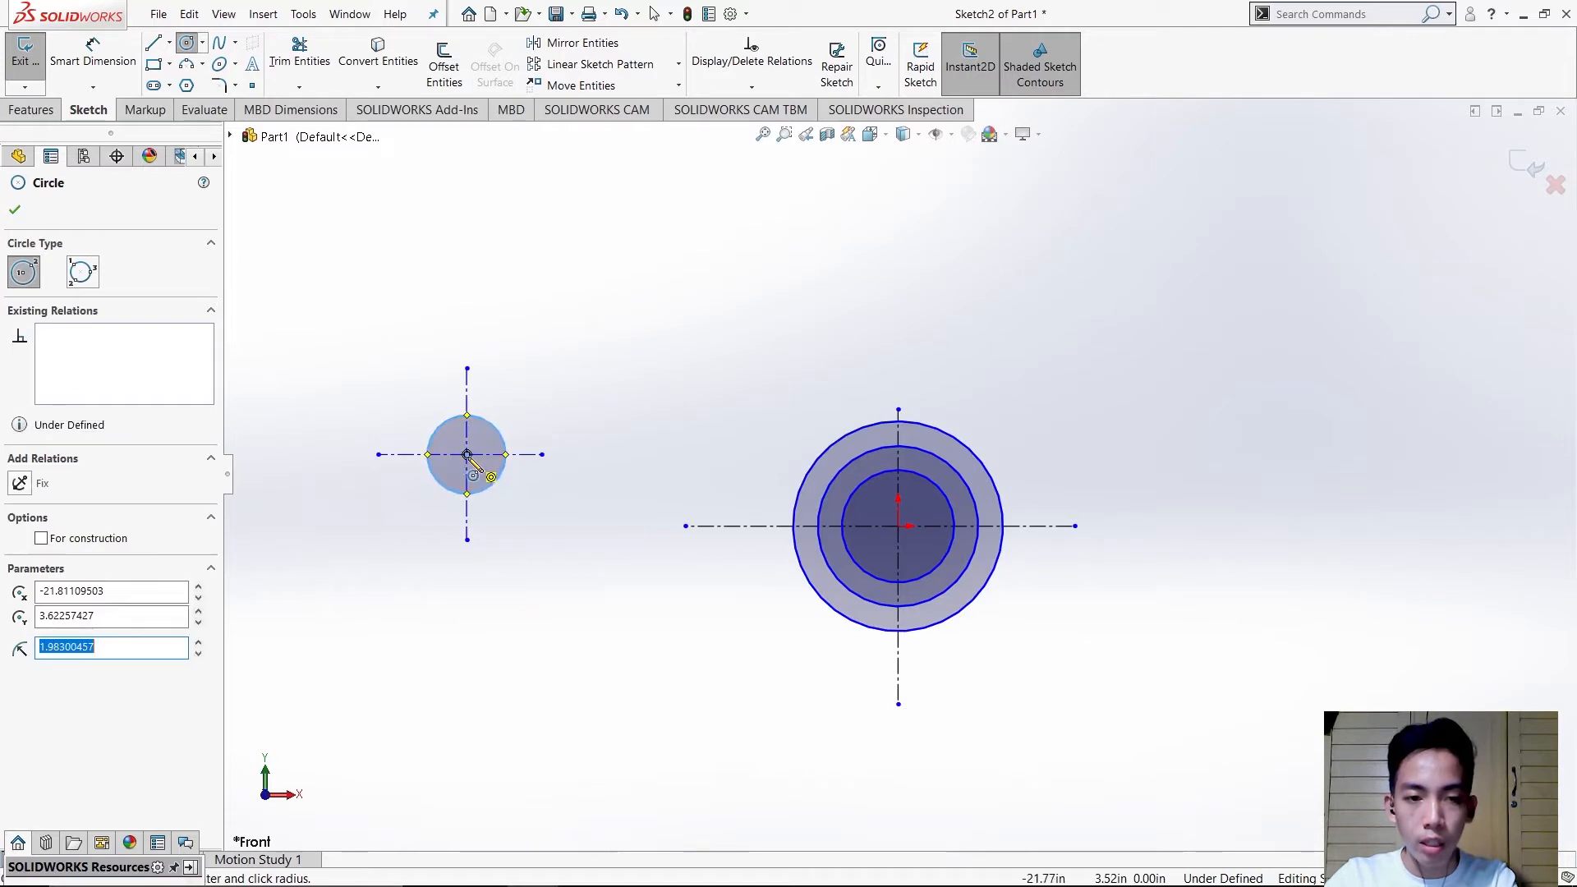
left_click(467, 454)
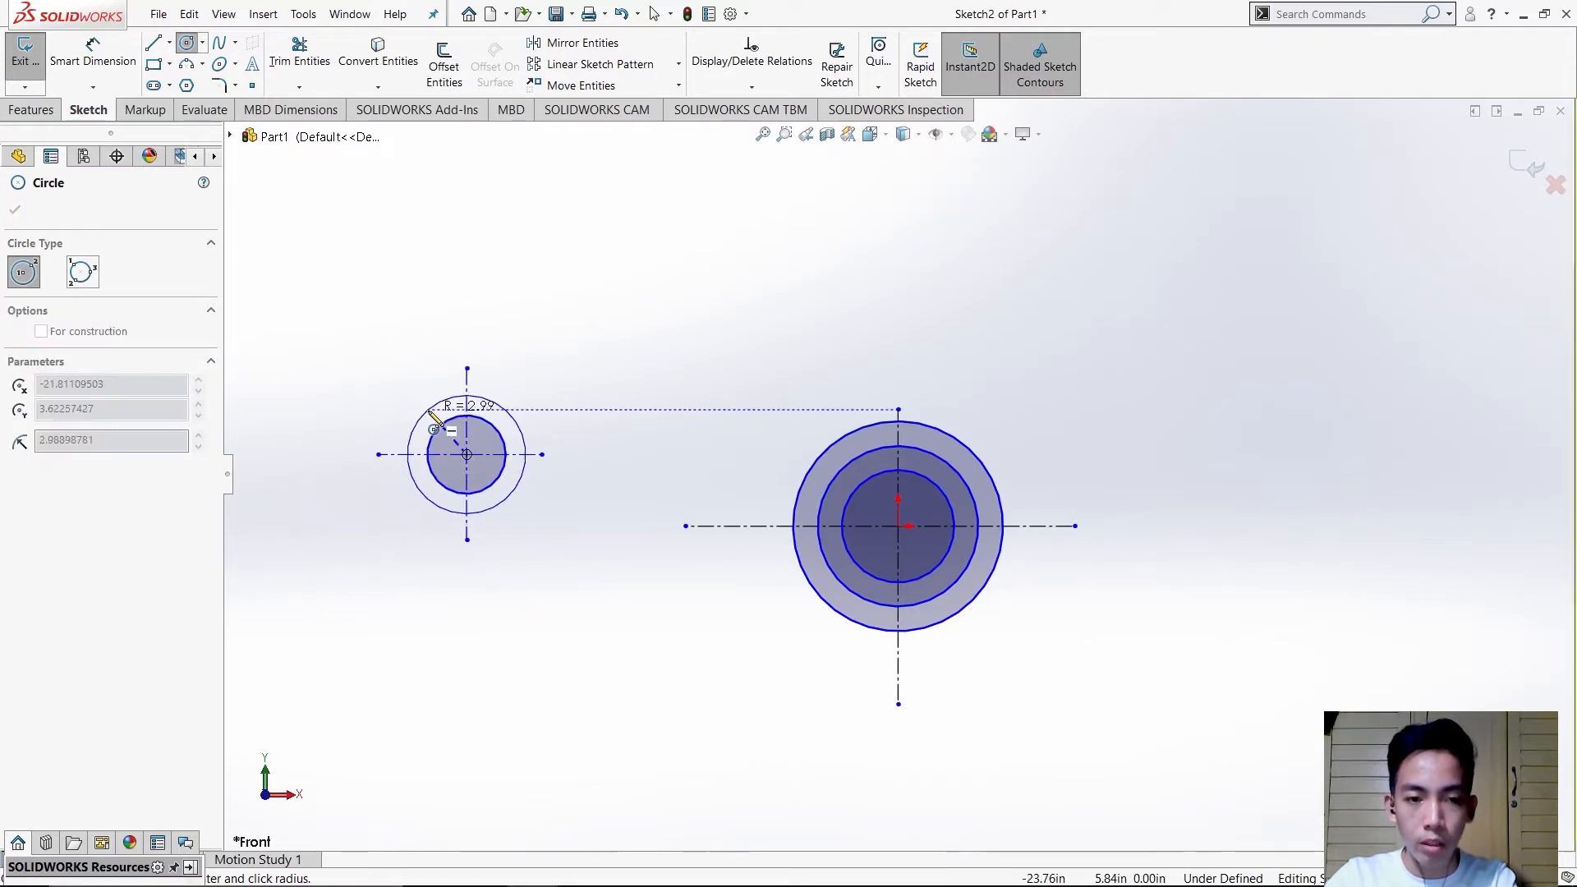
left_click(437, 425)
left_click(468, 454)
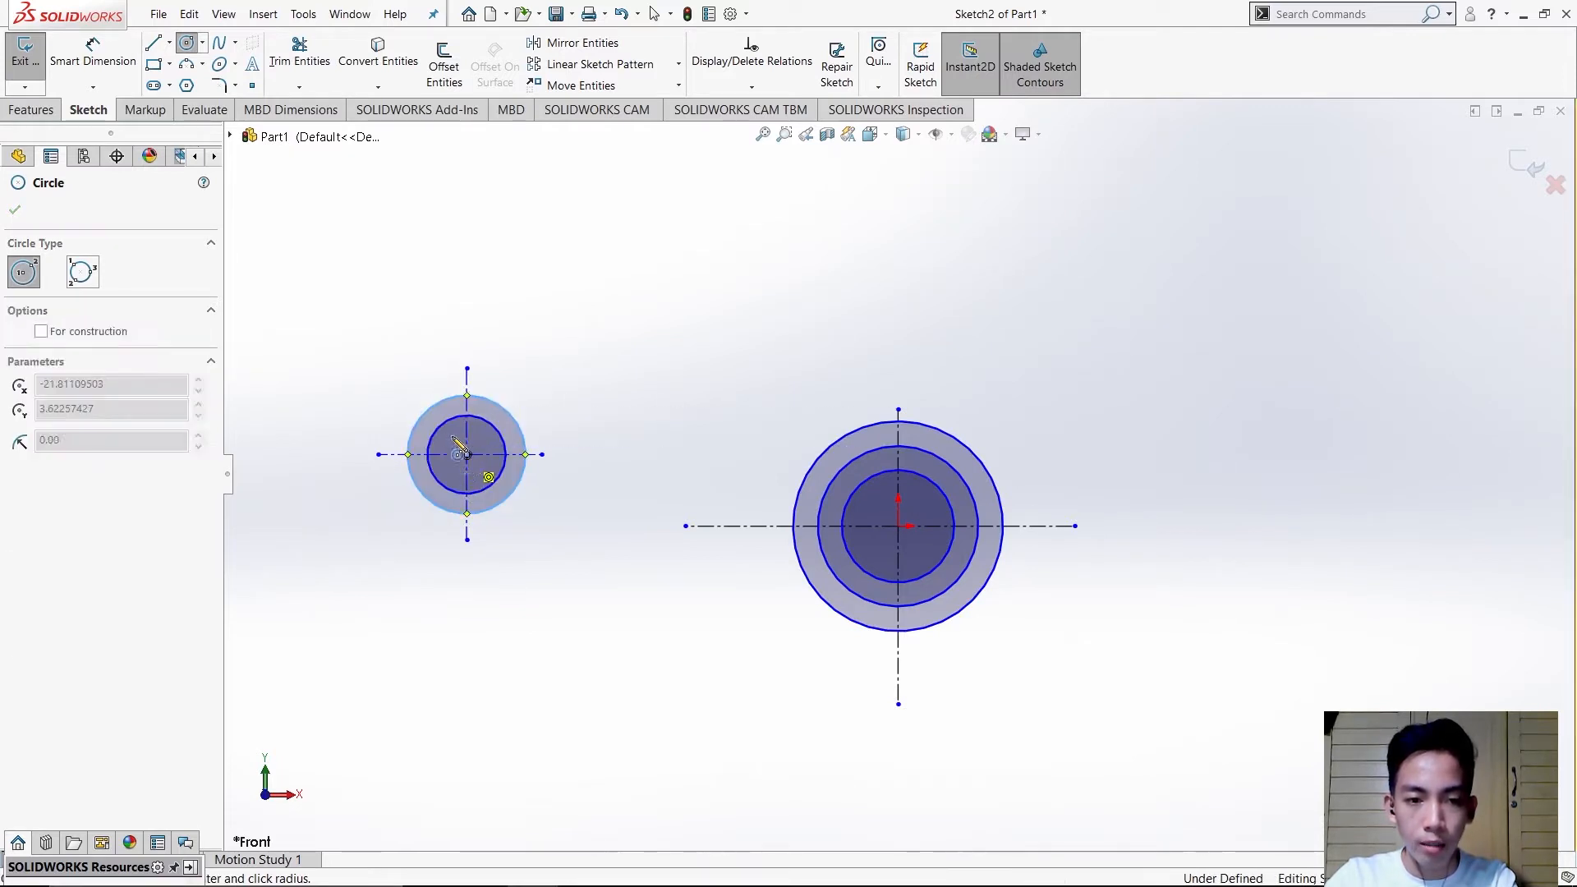
left_click(422, 416)
key("Escape")
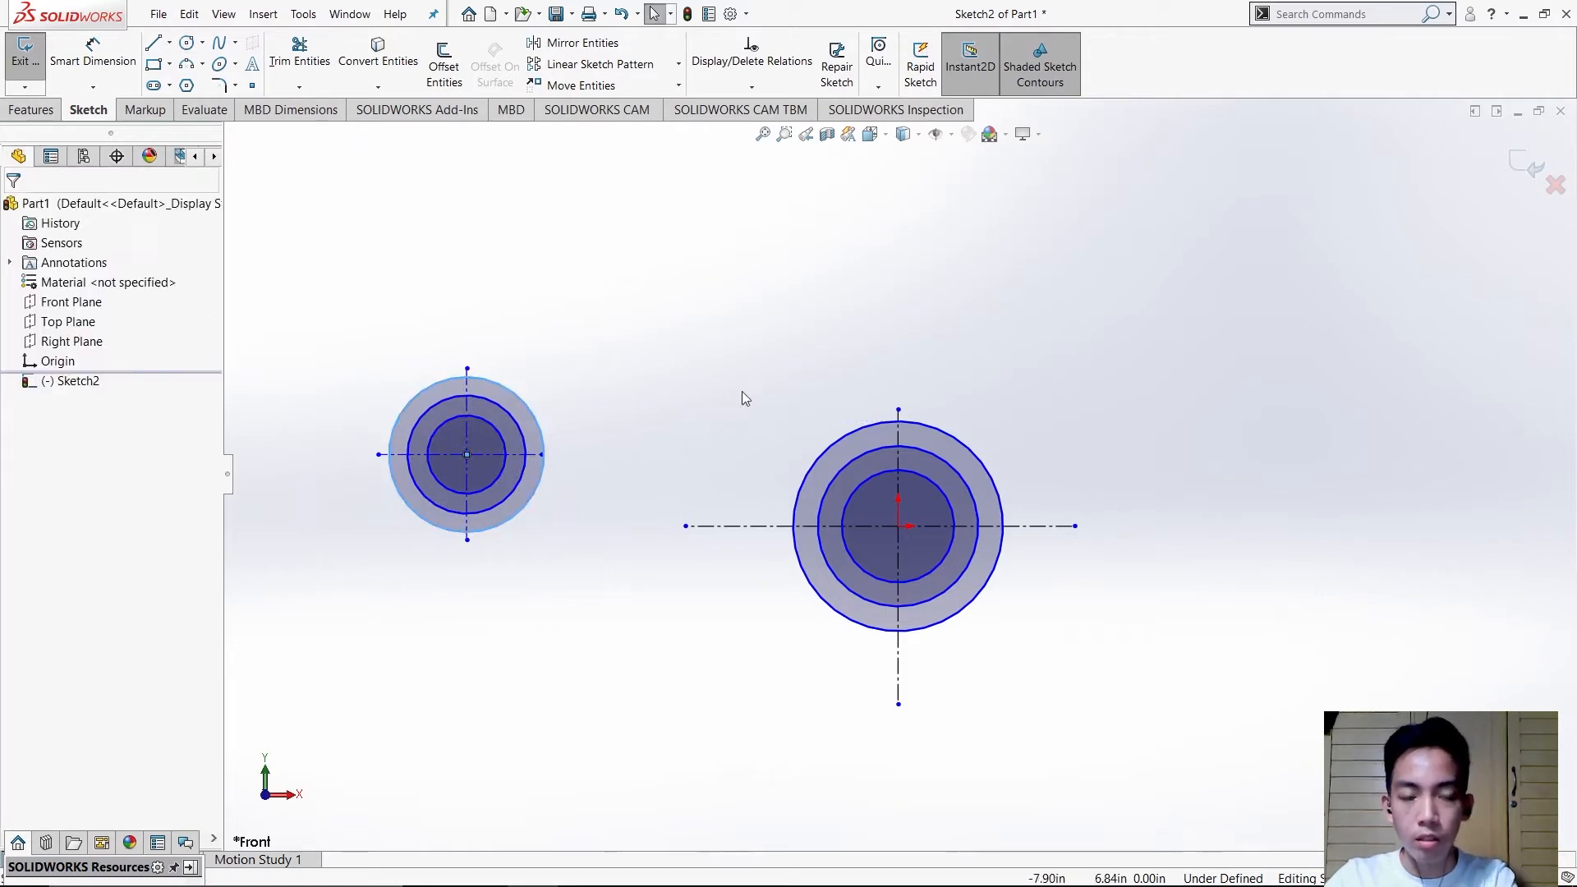
- Look up the large circle's size in the reference drawing and dimension the outermost circle at the origin to a diameter of 130
left_click(91, 68)
key("alt+Tab")
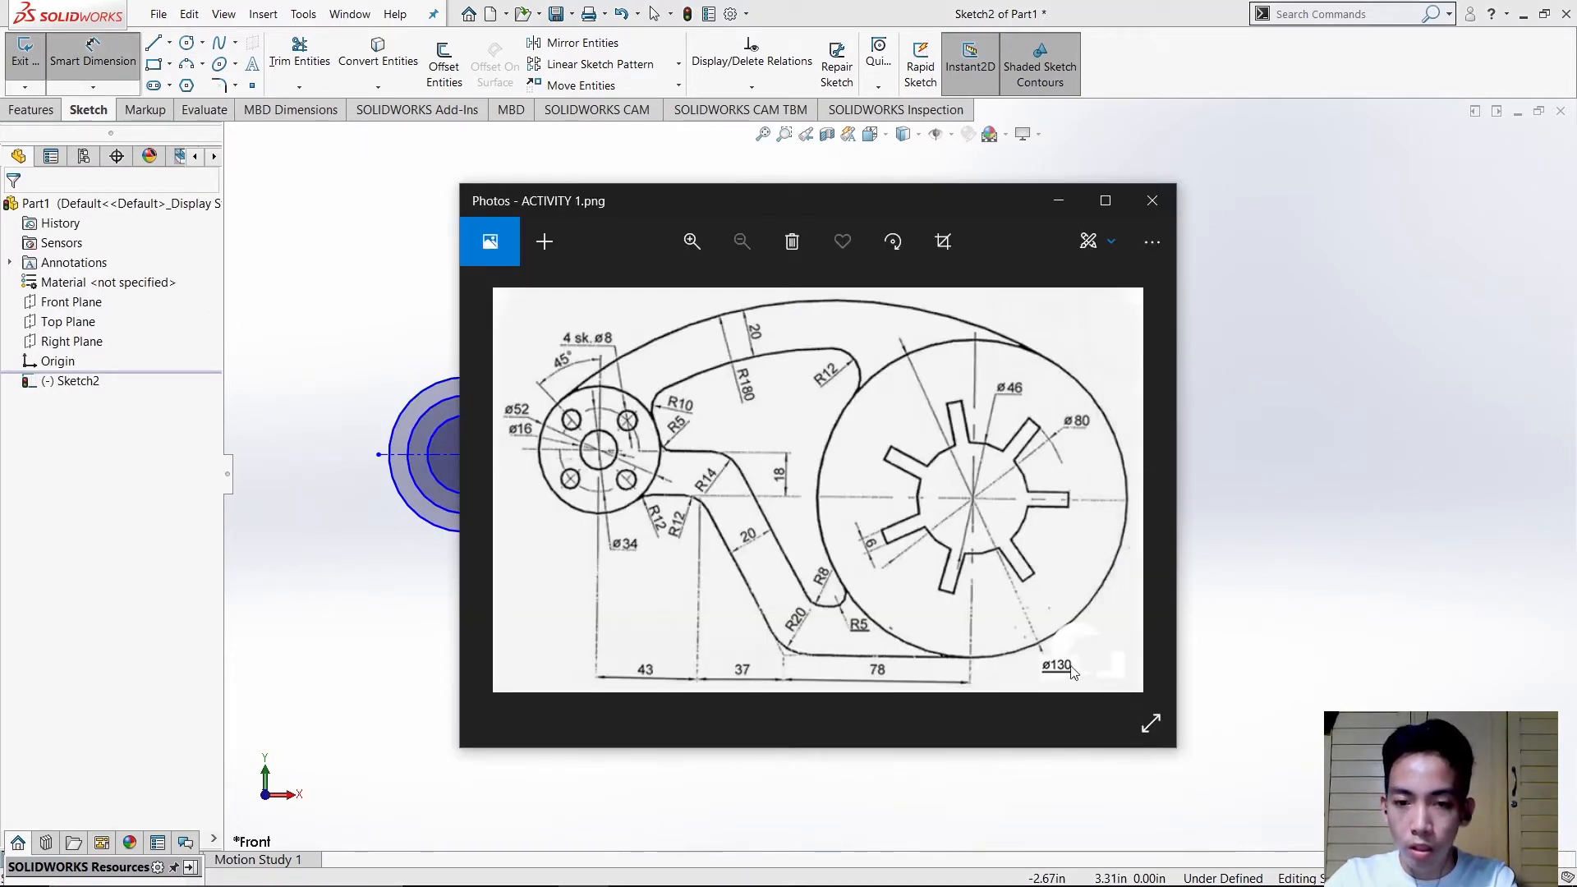
left_click_drag(956, 205, 934, 195)
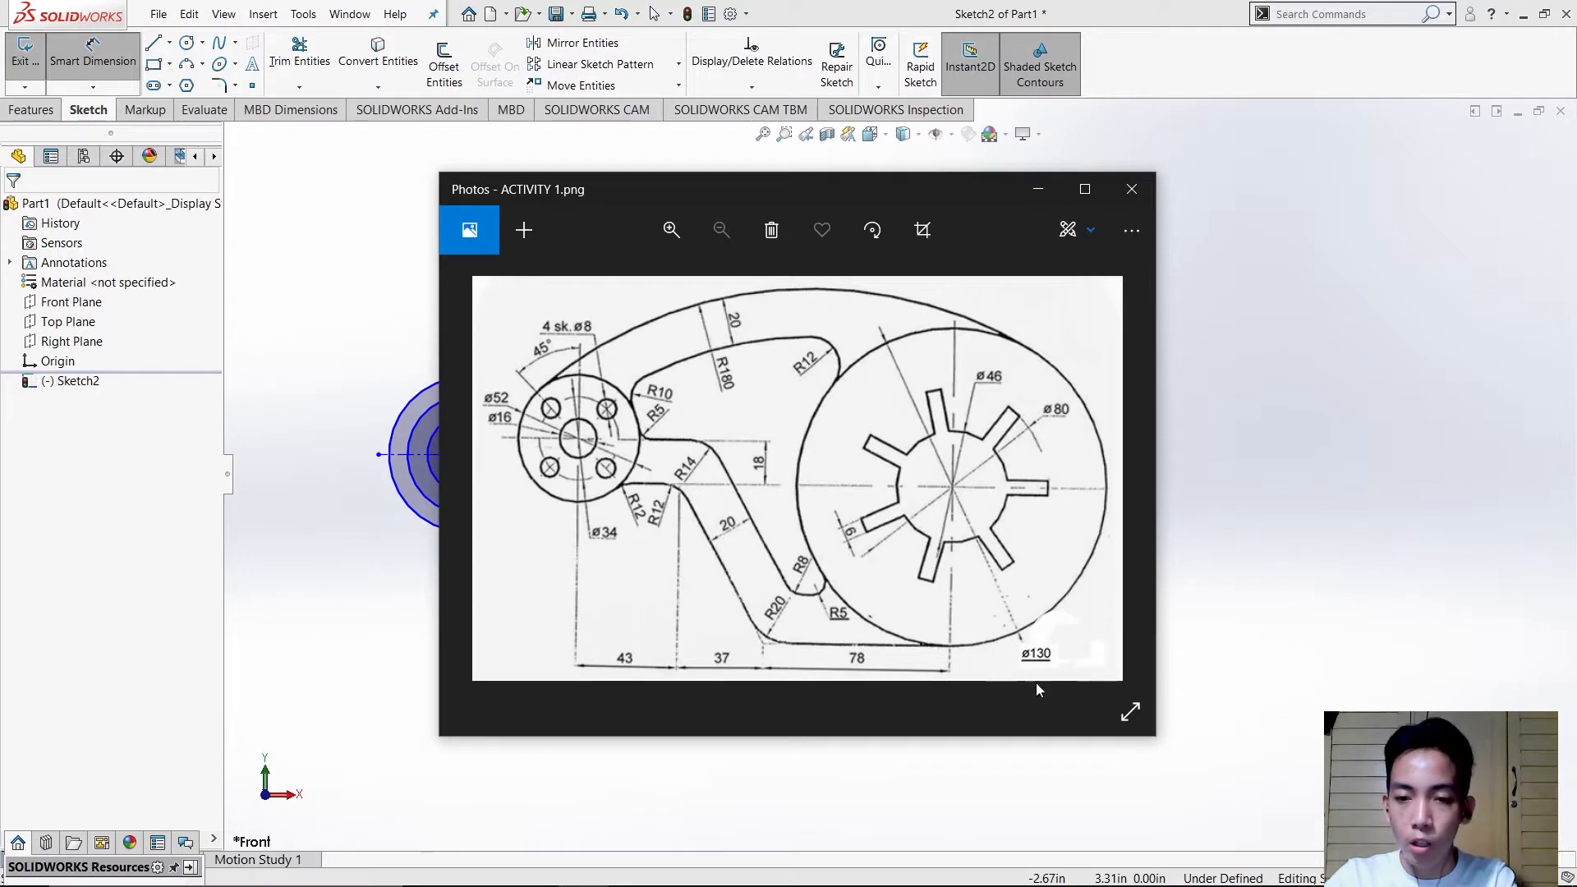
key("alt+Tab")
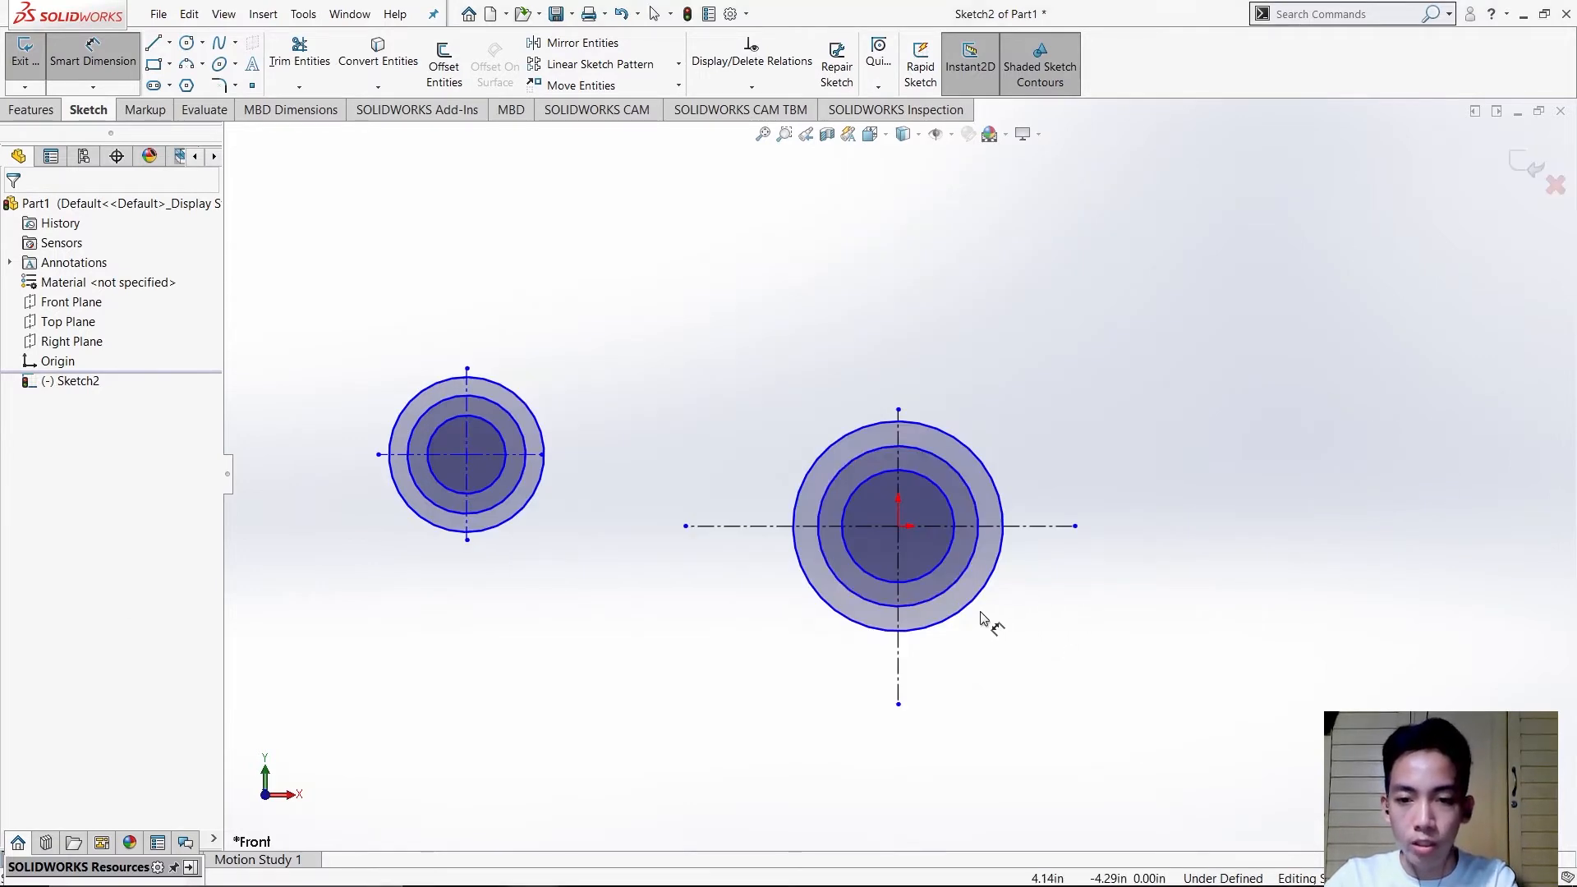
left_click(964, 614)
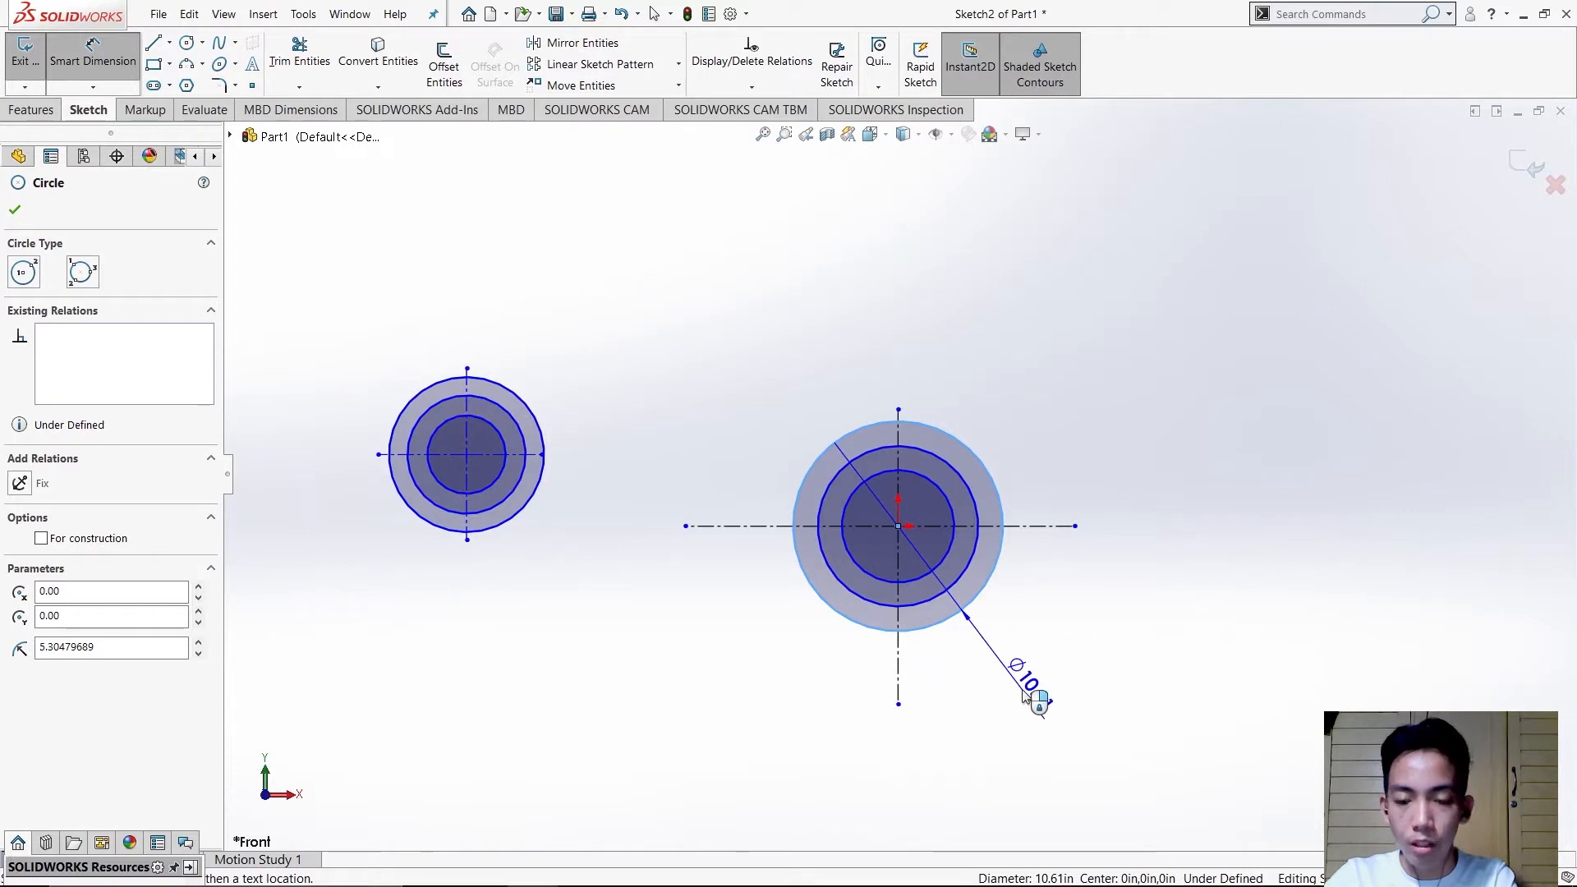
left_click(1031, 694)
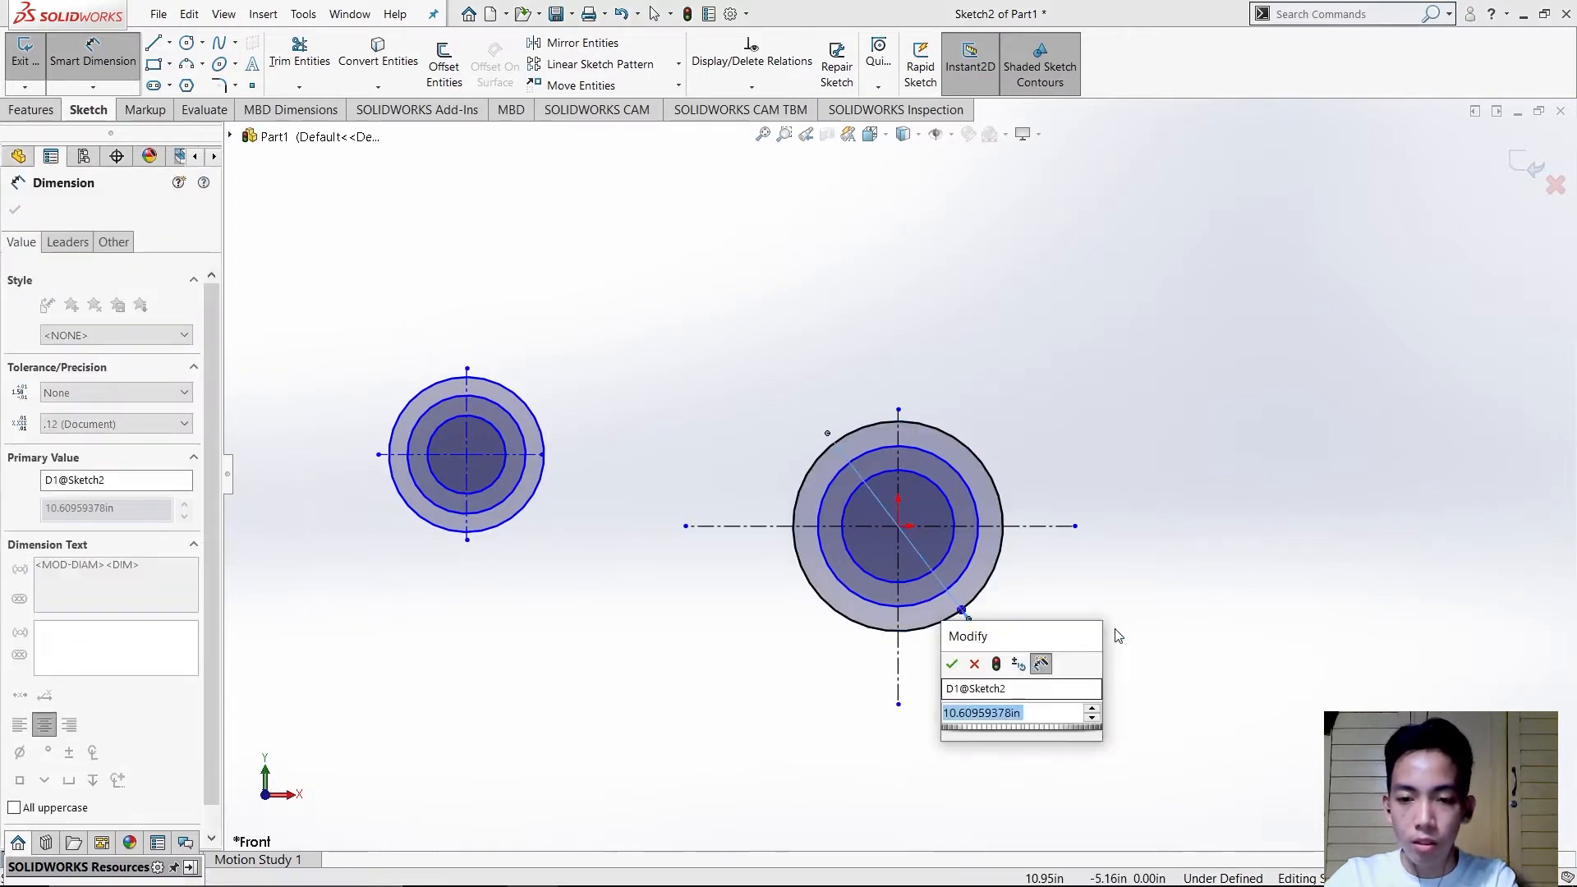
type("130")
key("Return")
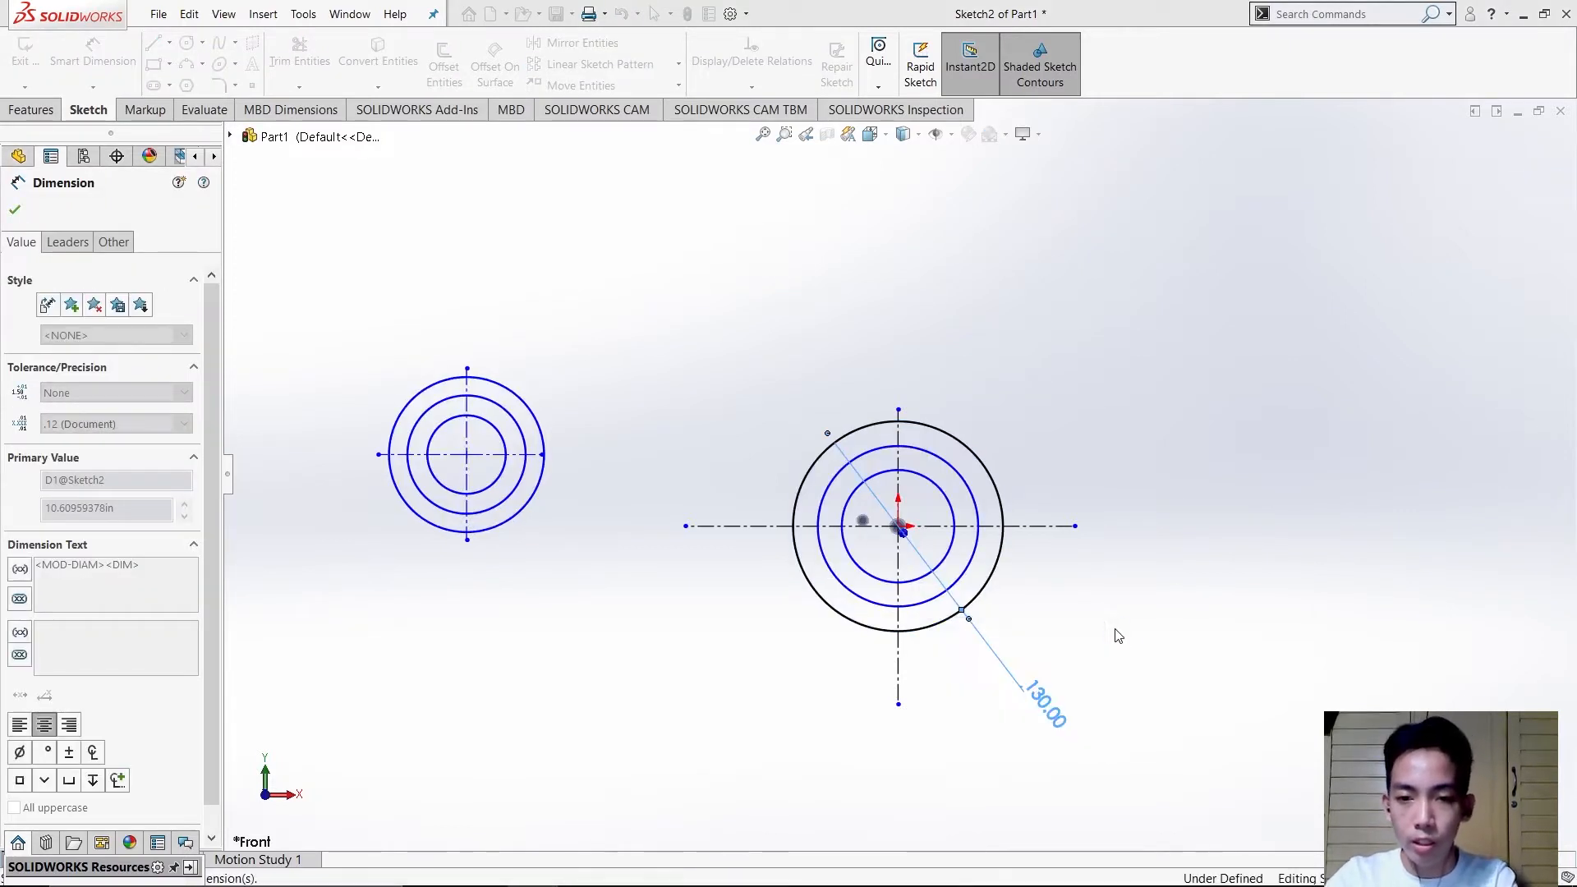
- Look up the size in the reference drawing and dimension the middle circle at the origin to a diameter of 80
left_click(945, 308)
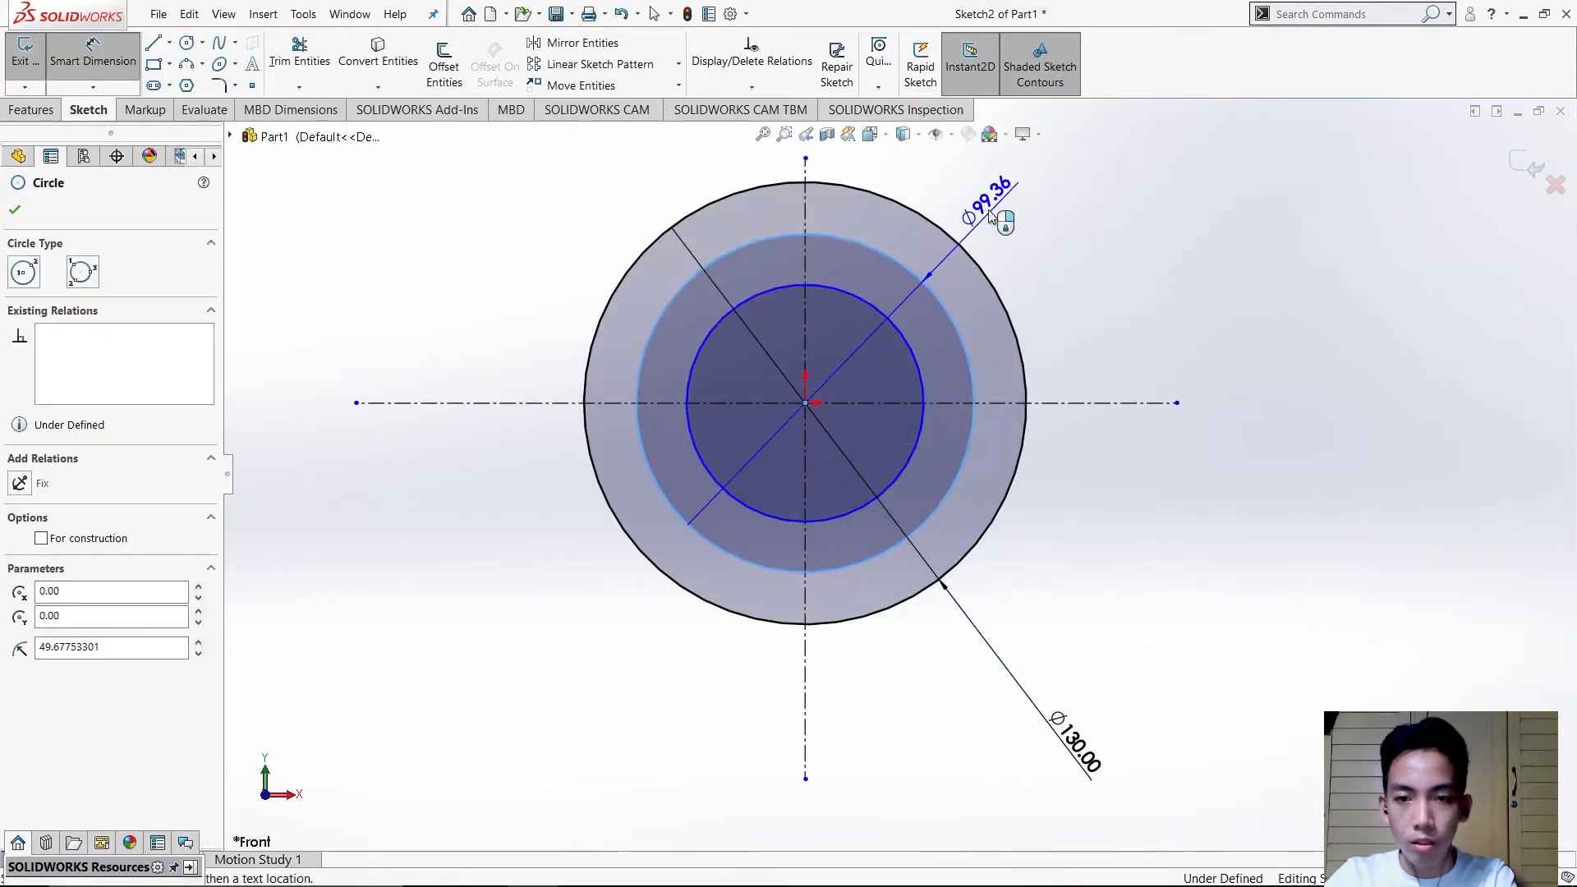
key("alt+Tab")
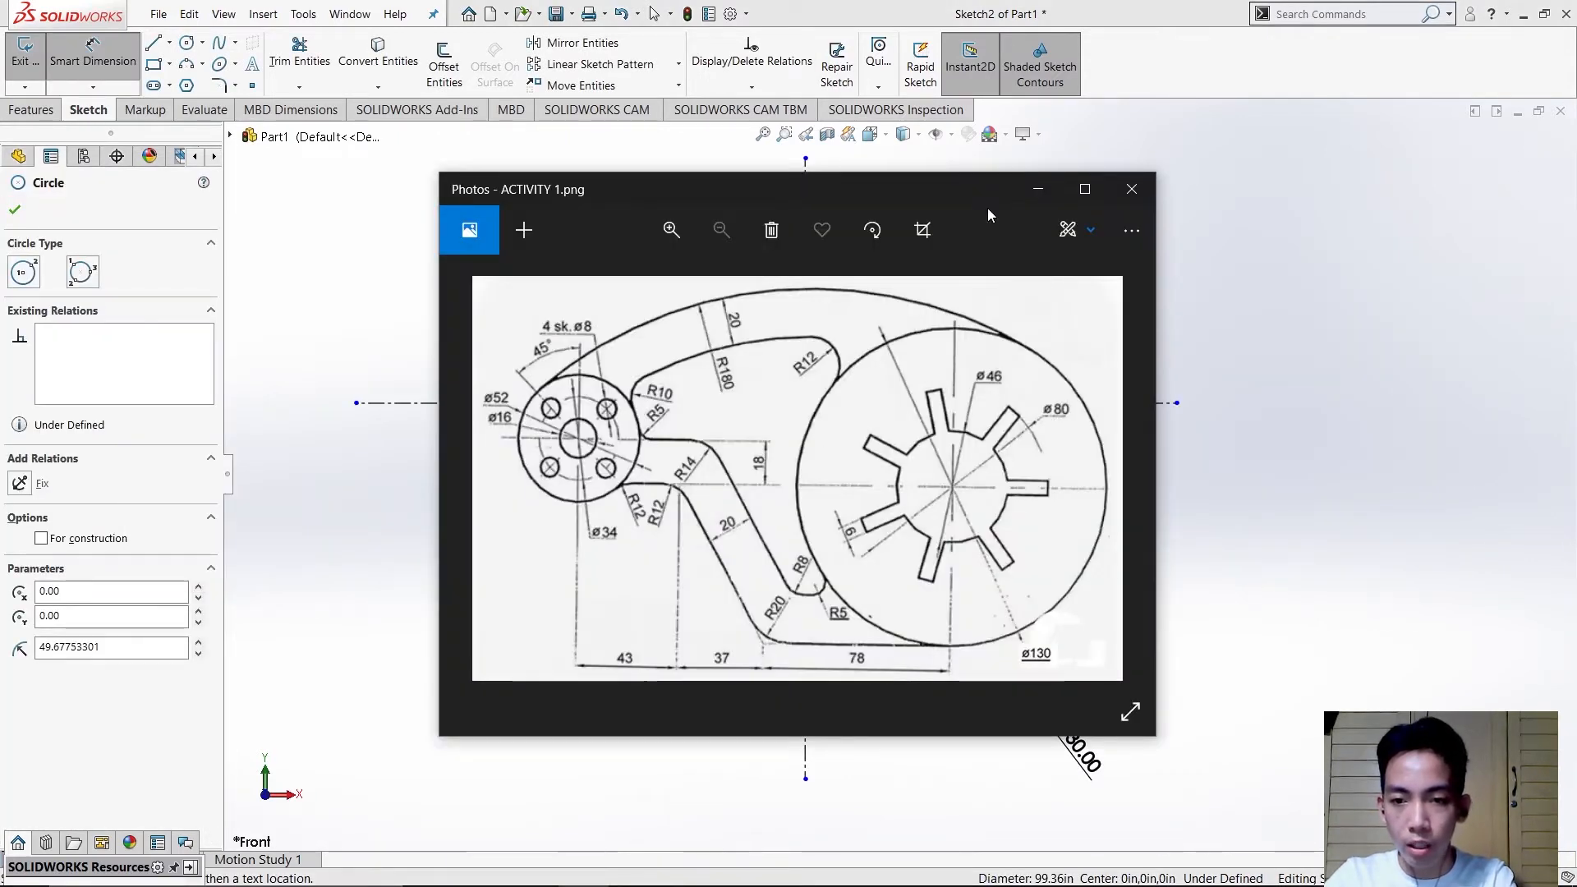
key("alt+Tab")
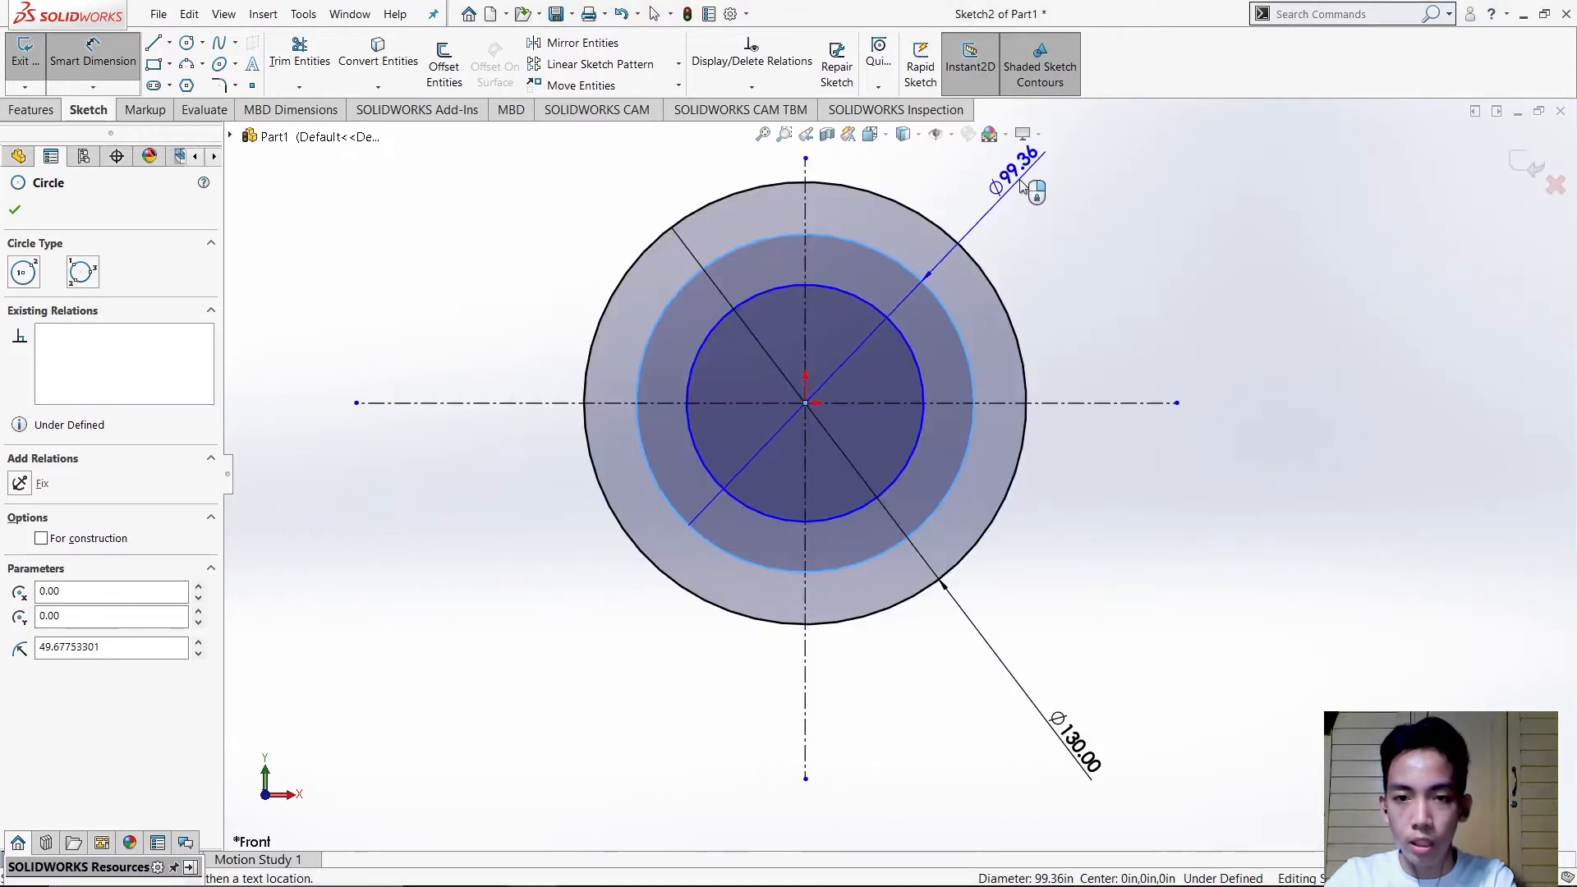
left_click(1021, 179)
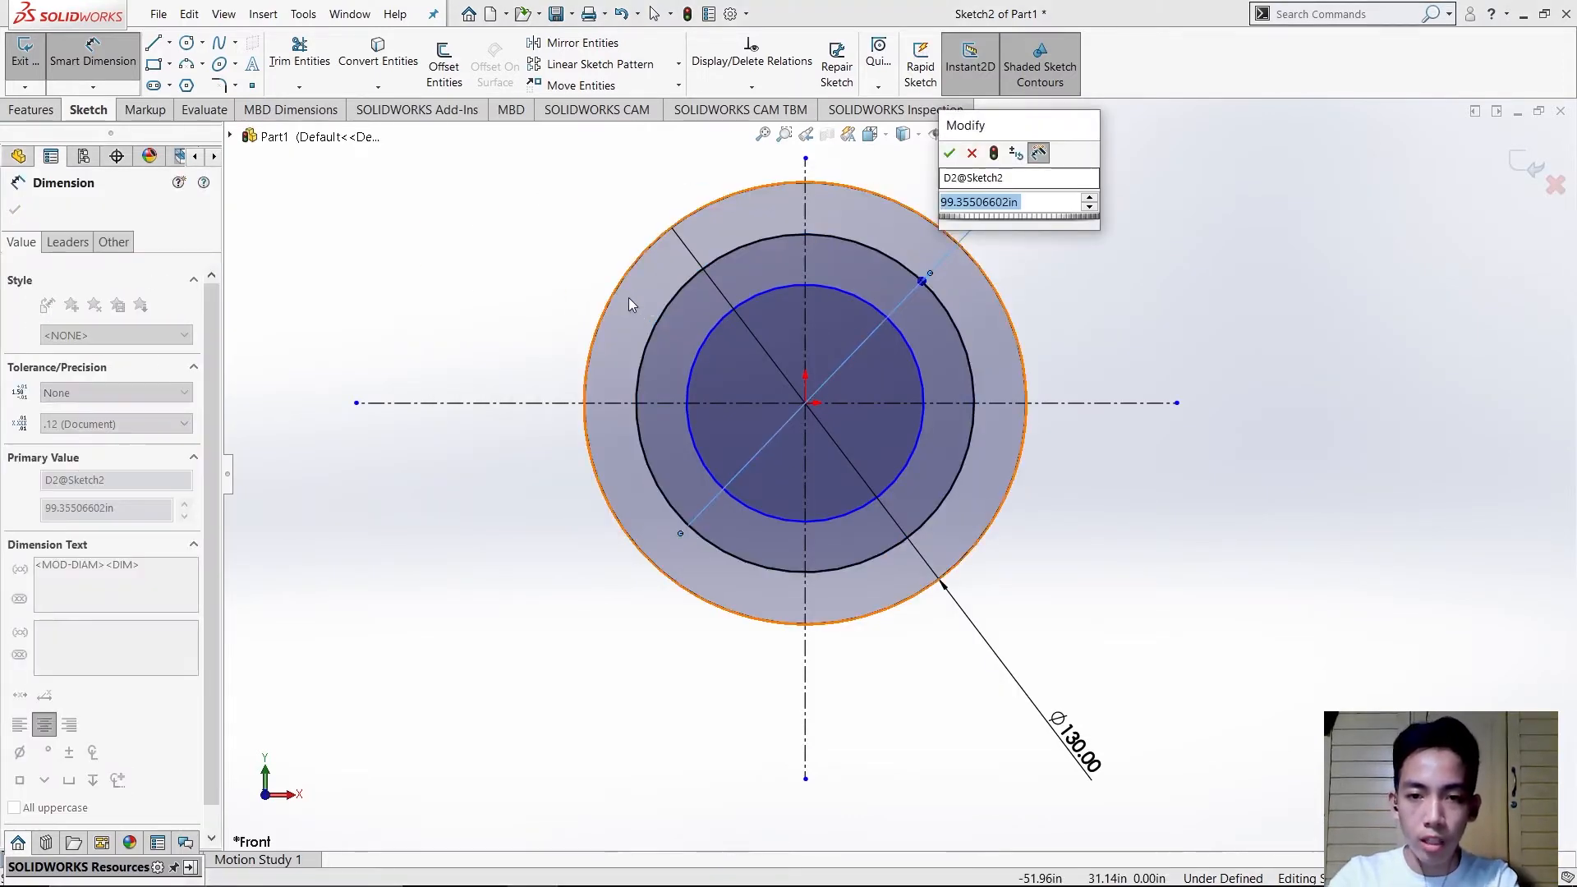
type("80")
key("Return")
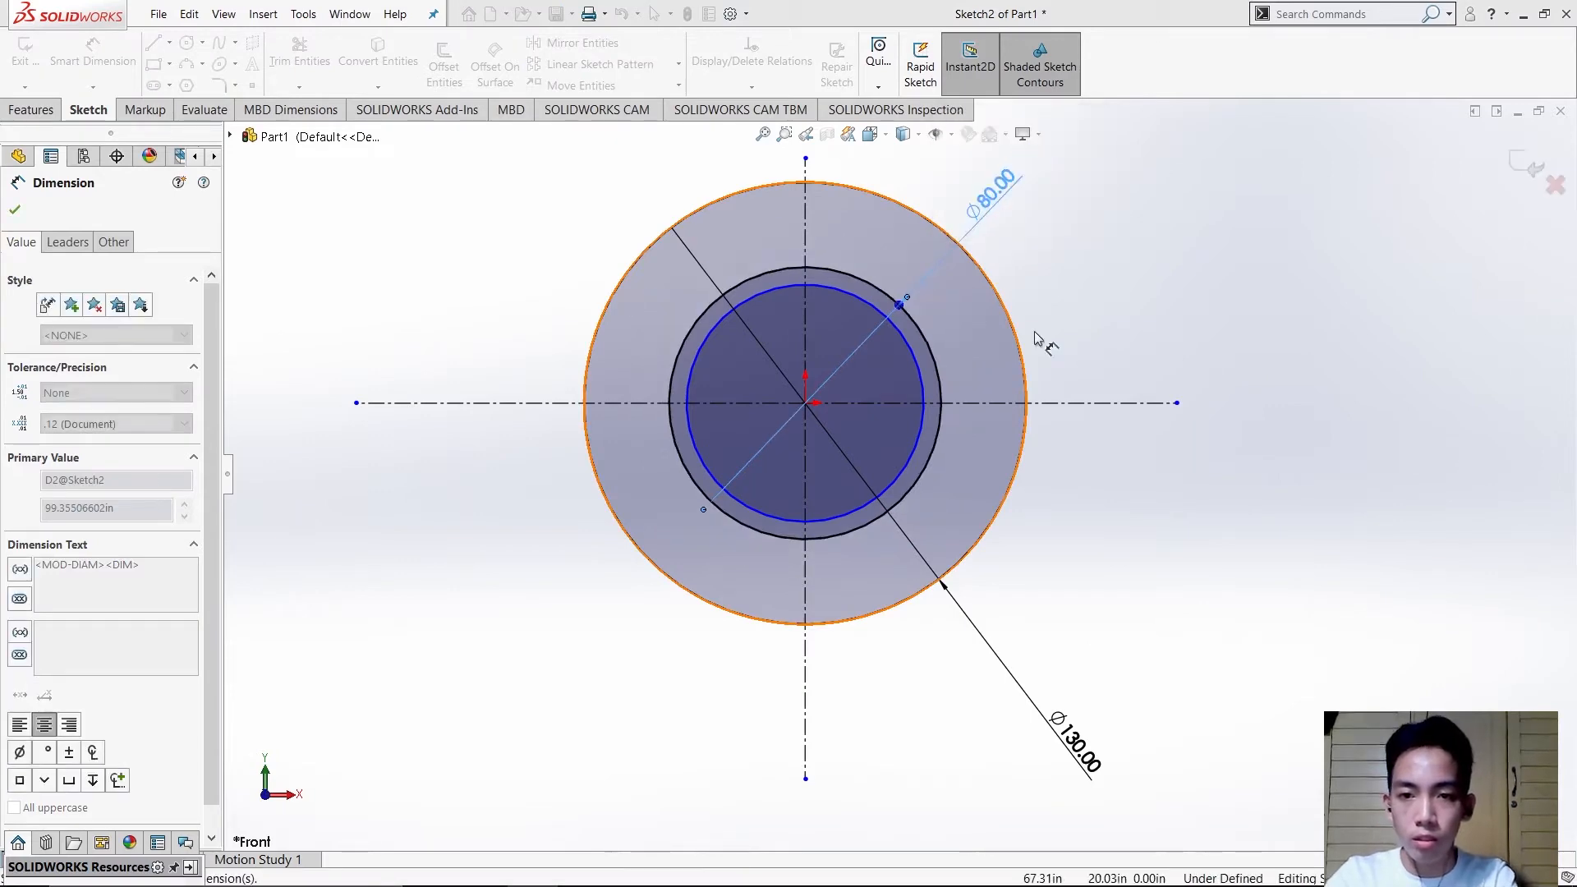
- Dimension the innermost circle at the origin to the reference drawing's diameter of 46 and shift its dimension text nearer the vertical centerline
key("alt+Tab")
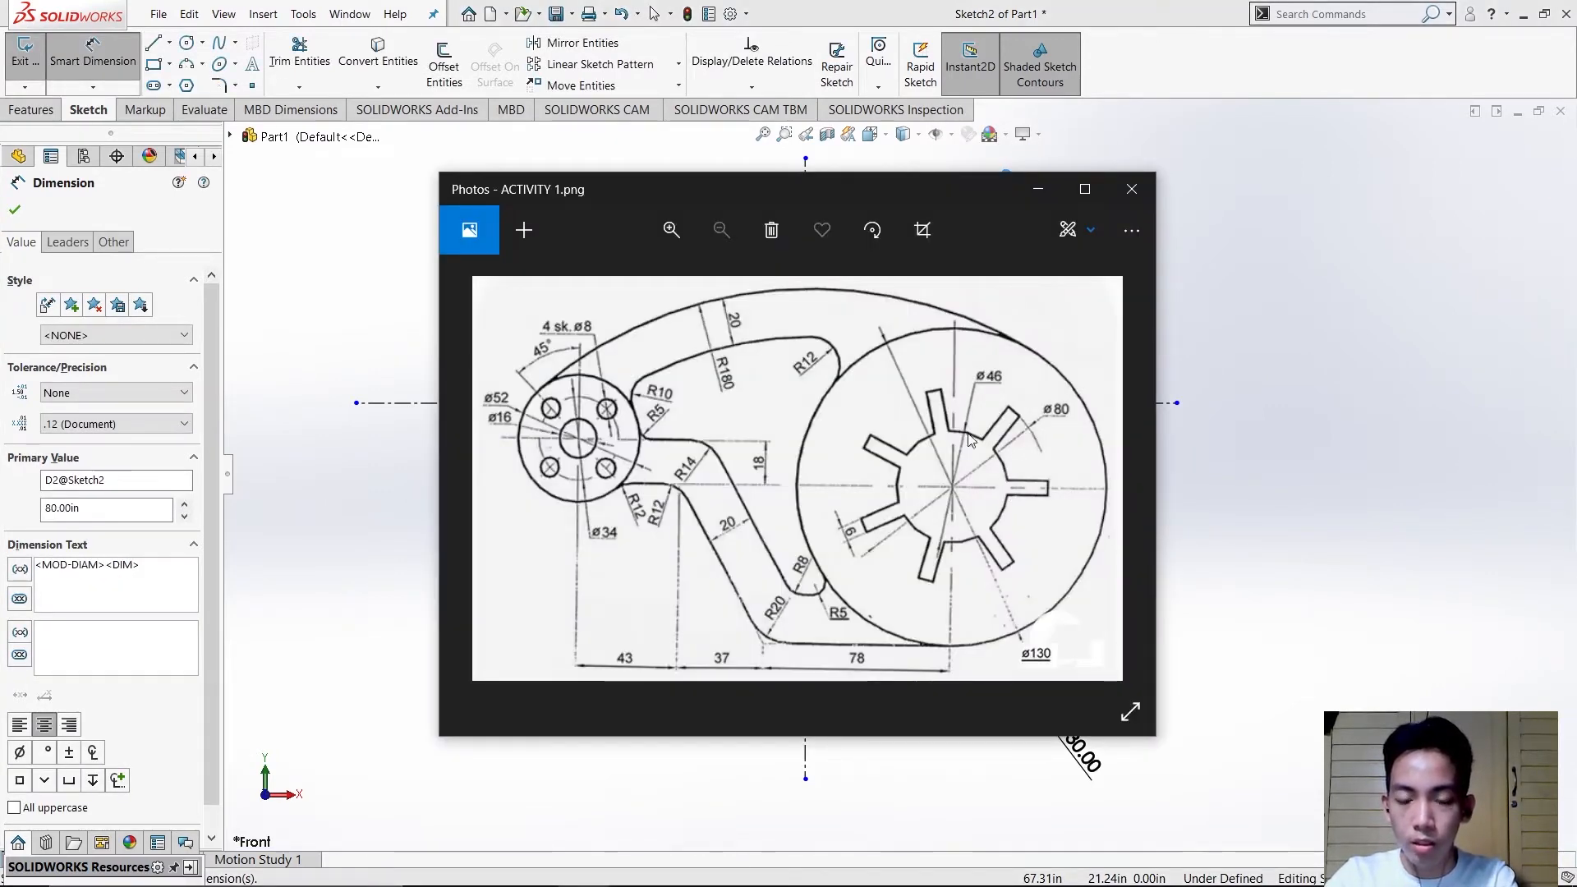
key("alt+Tab")
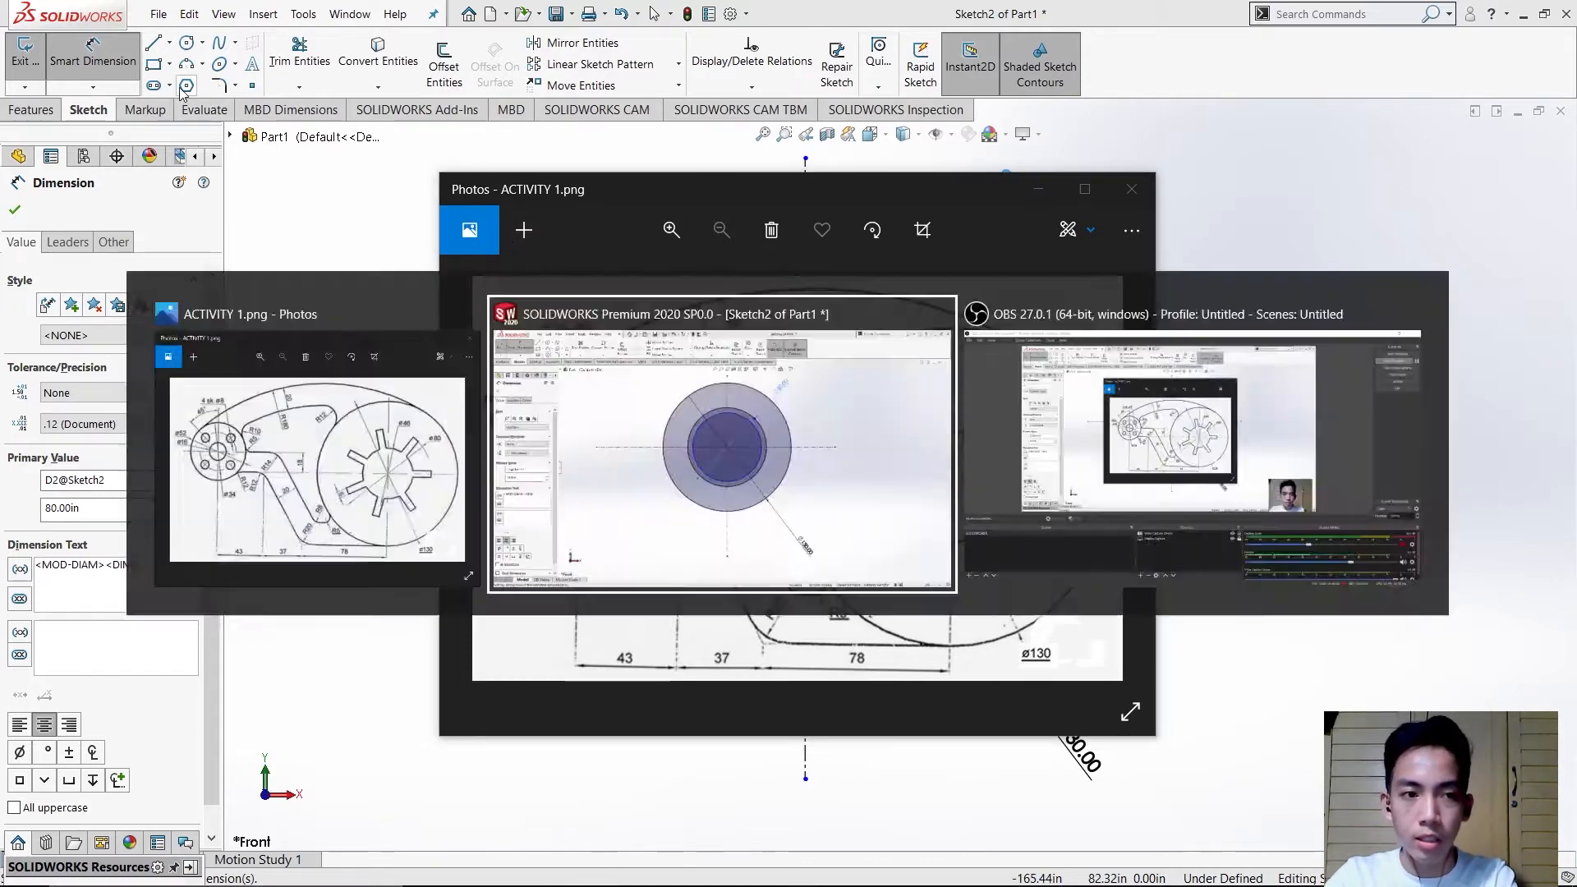
left_click(909, 438)
left_click(909, 282)
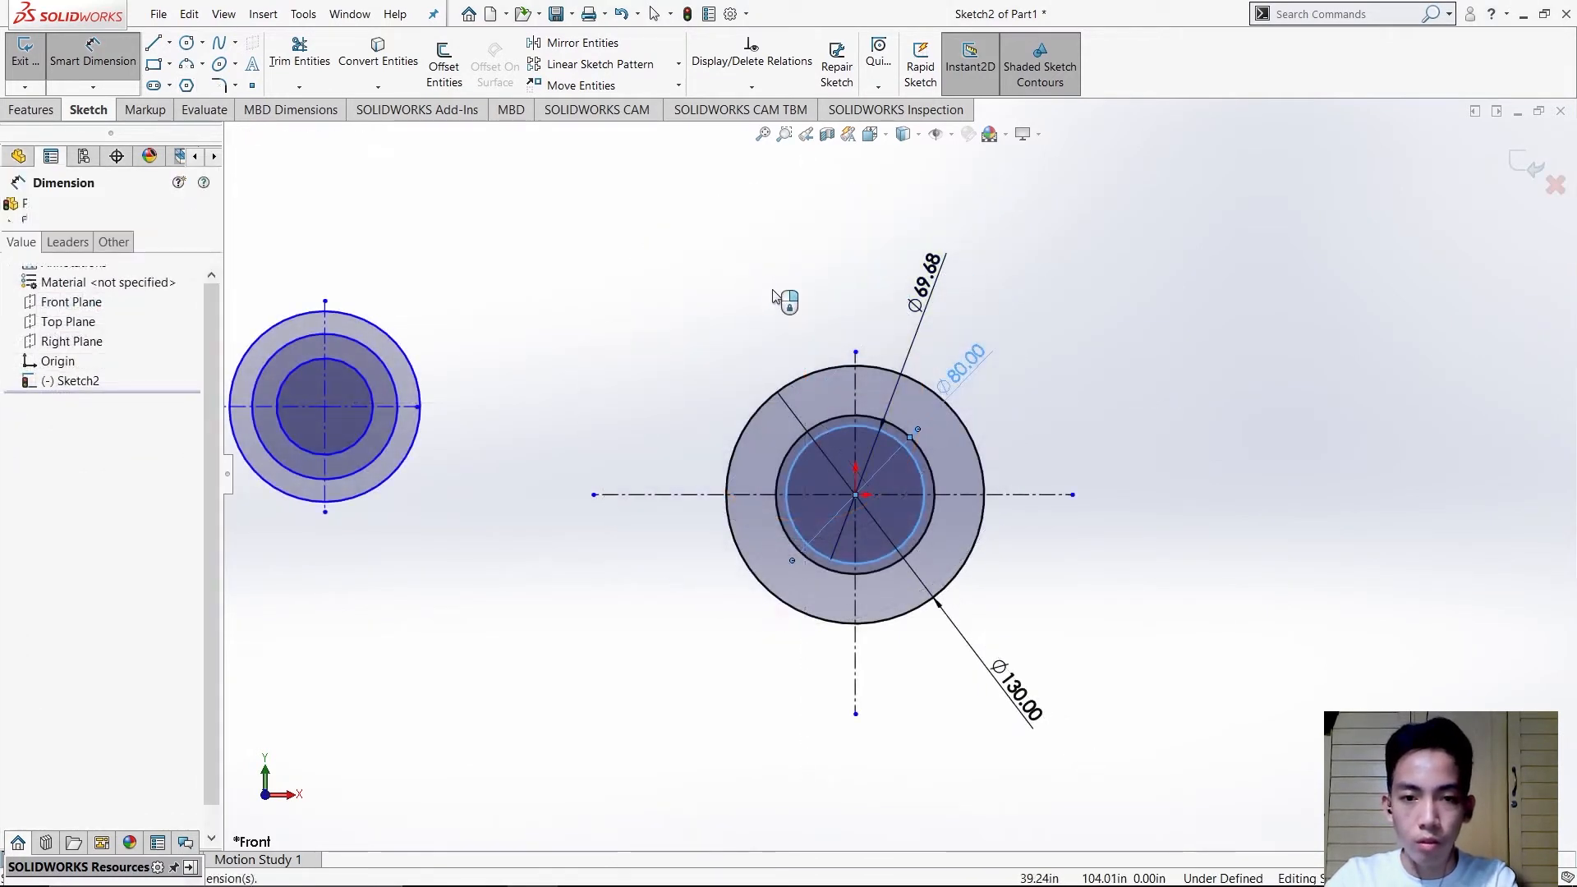
key("BackSpace")
type("46")
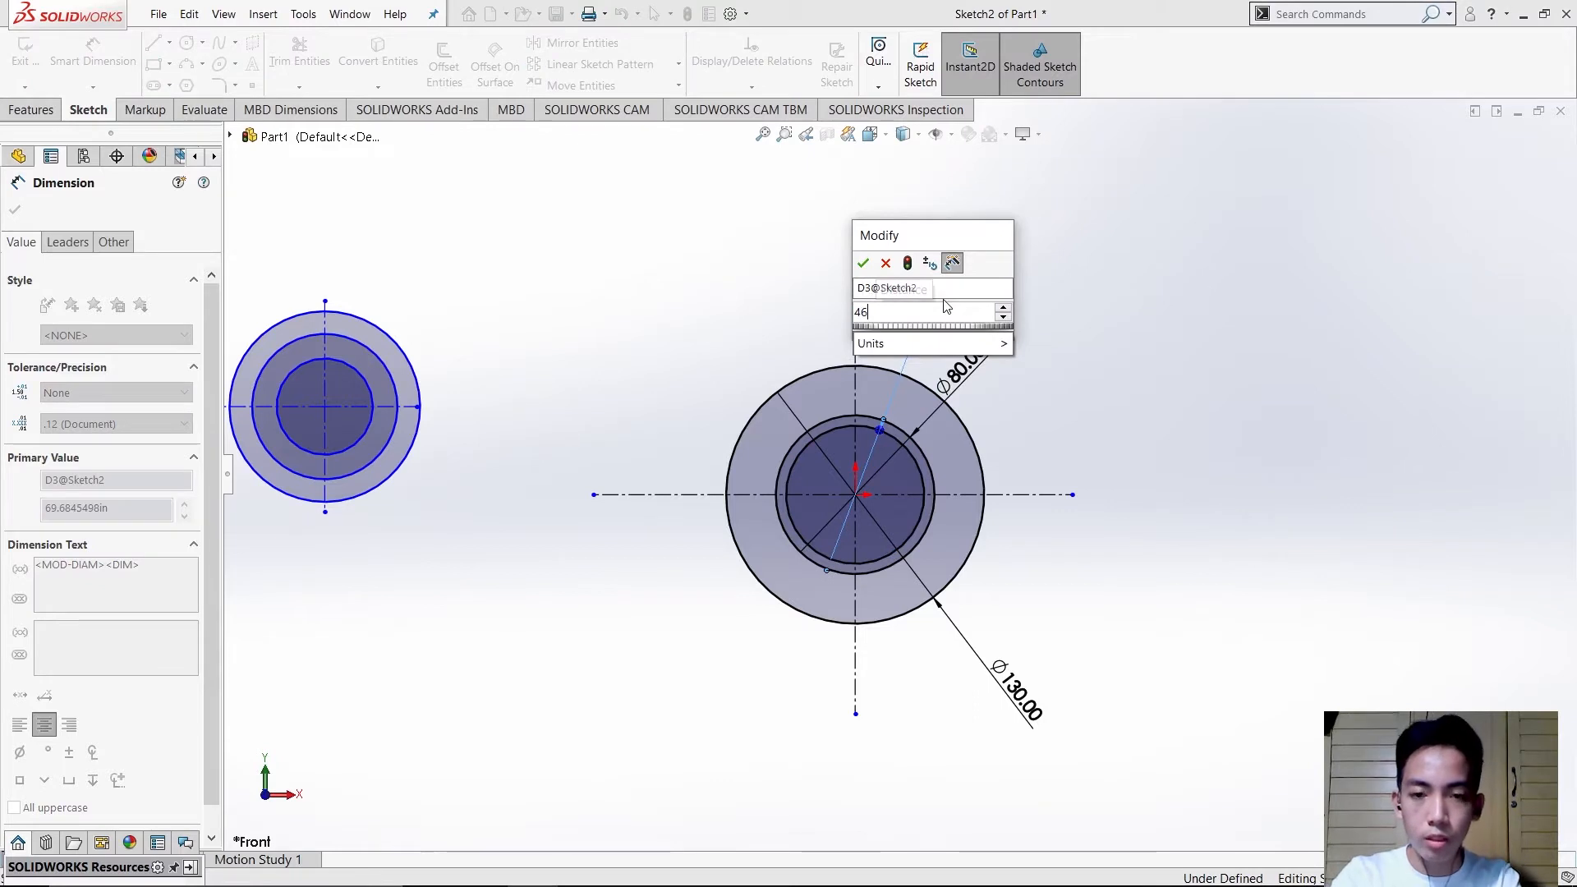
key("Return")
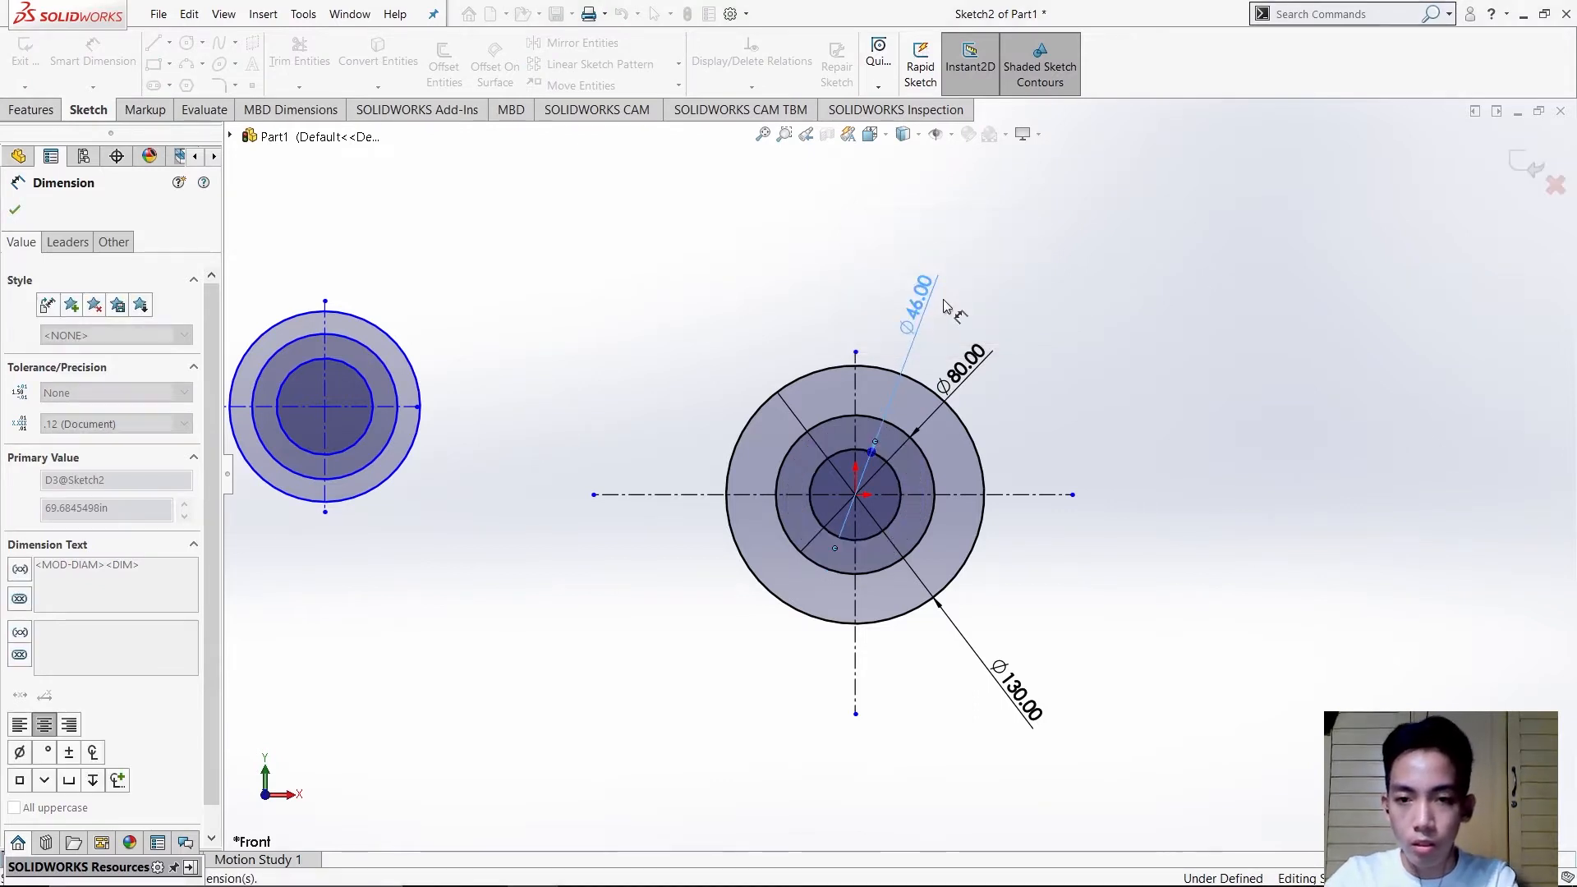
left_click_drag(894, 333, 886, 336)
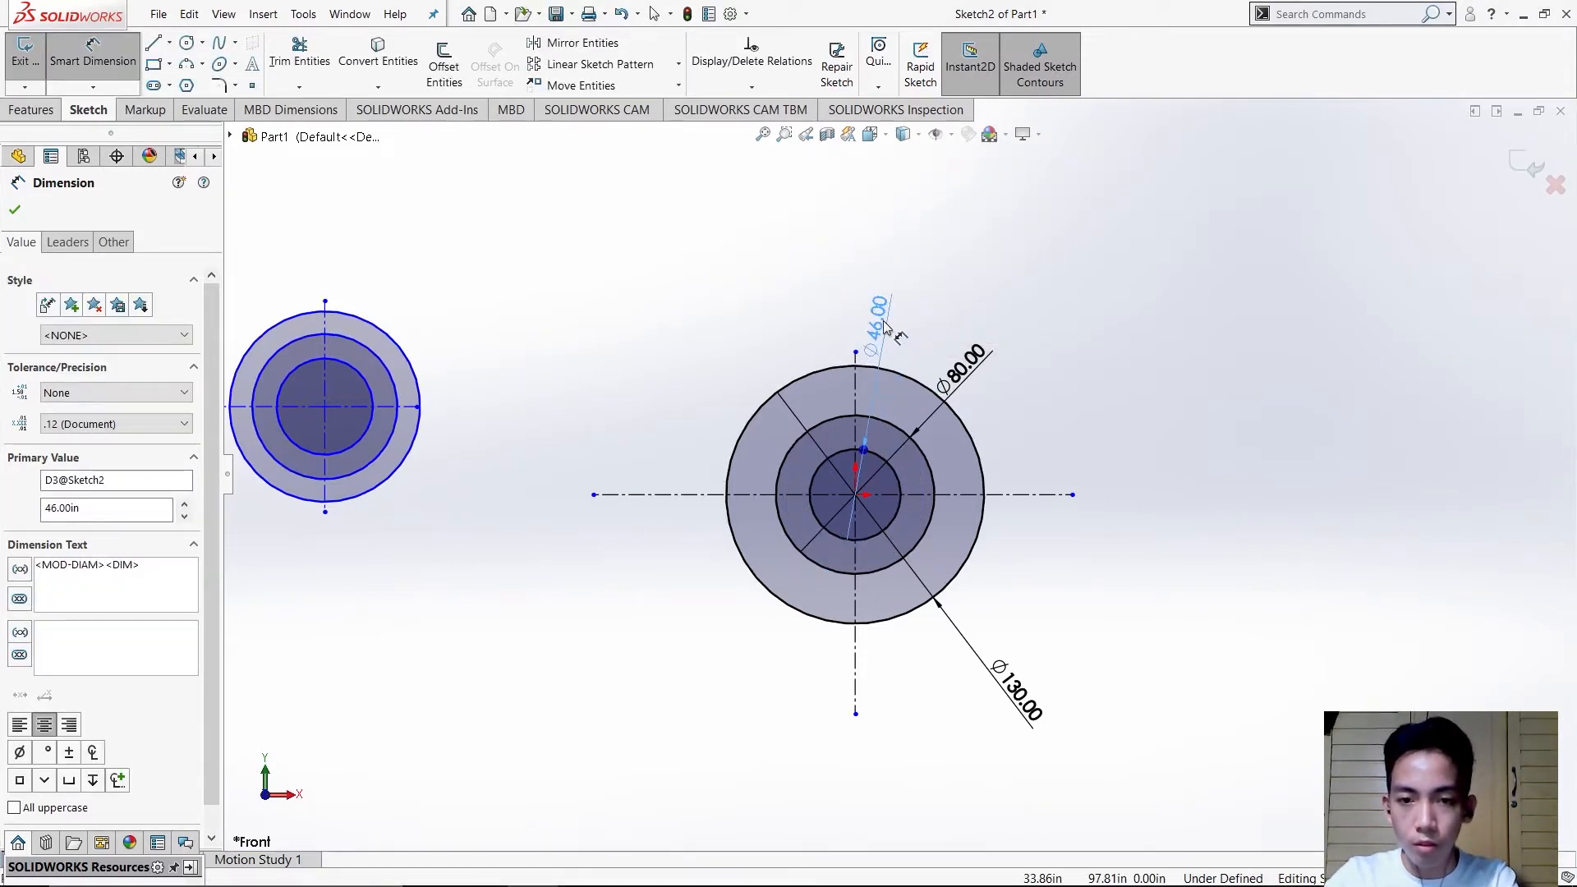
key("Escape")
- Check the small hub in the reference drawing and dimension the outermost circle of the upper-left set to a diameter of 52
key("alt+Tab")
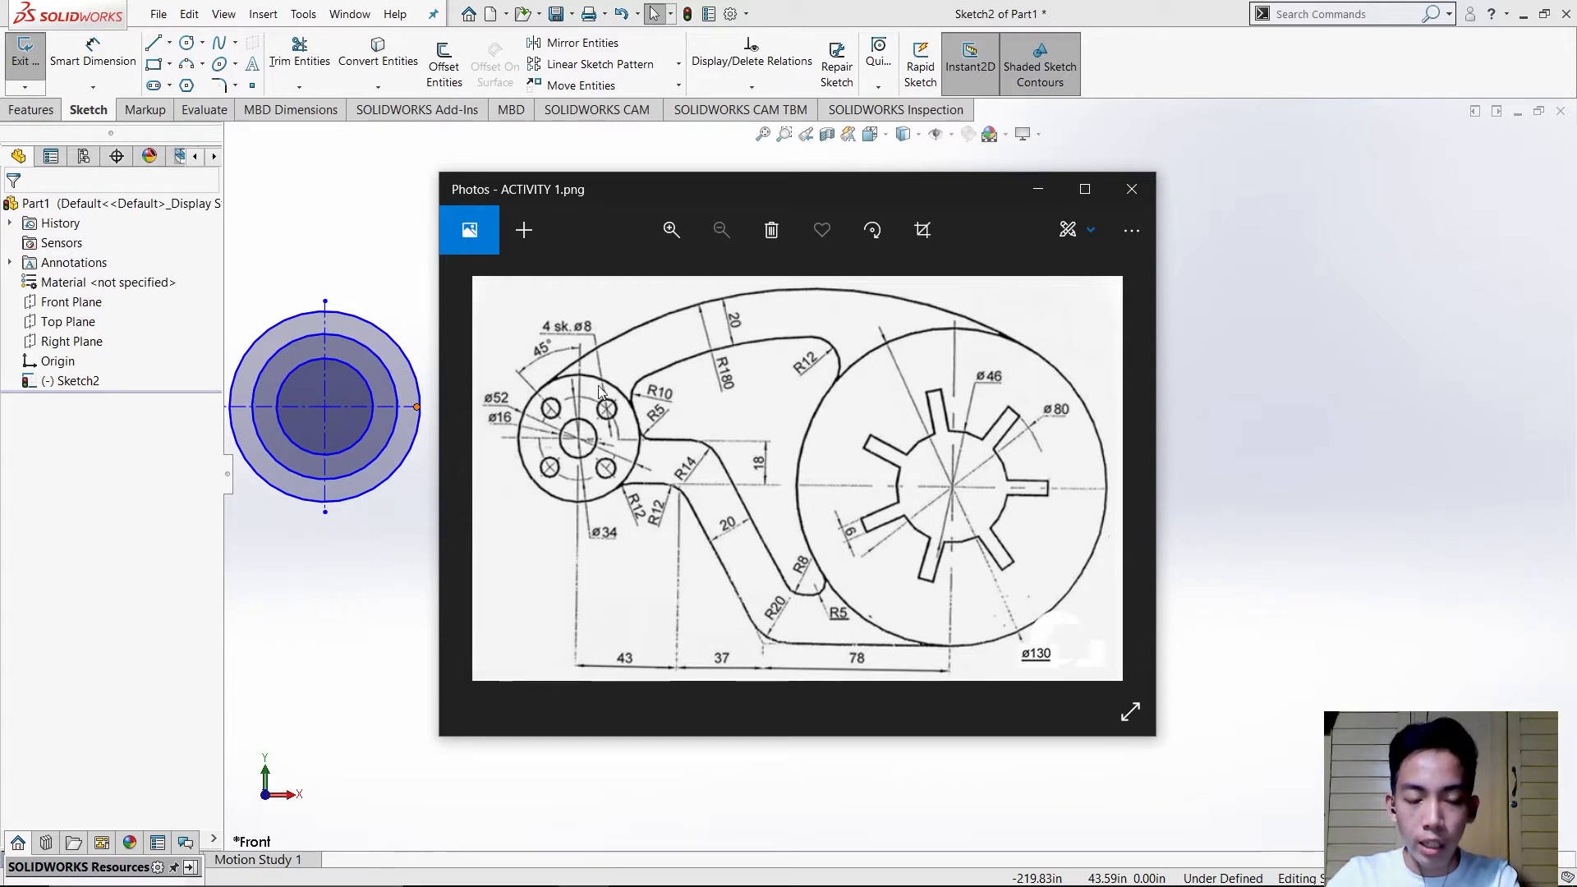
key("alt+Tab")
left_click(93, 49)
scroll(424, 463, "down", 2)
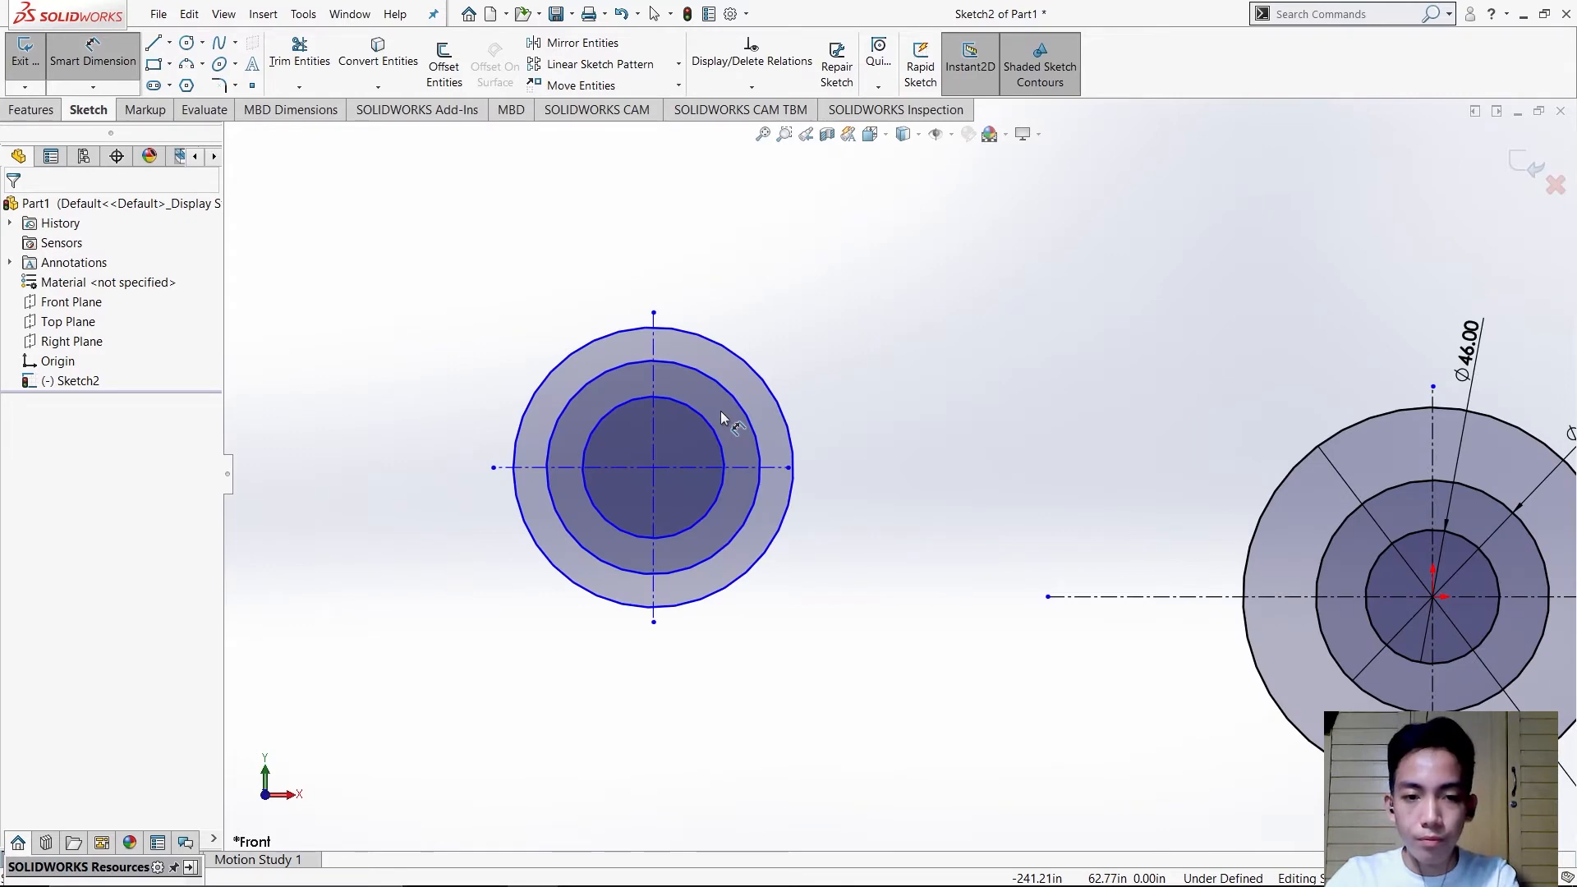
key("alt+Tab")
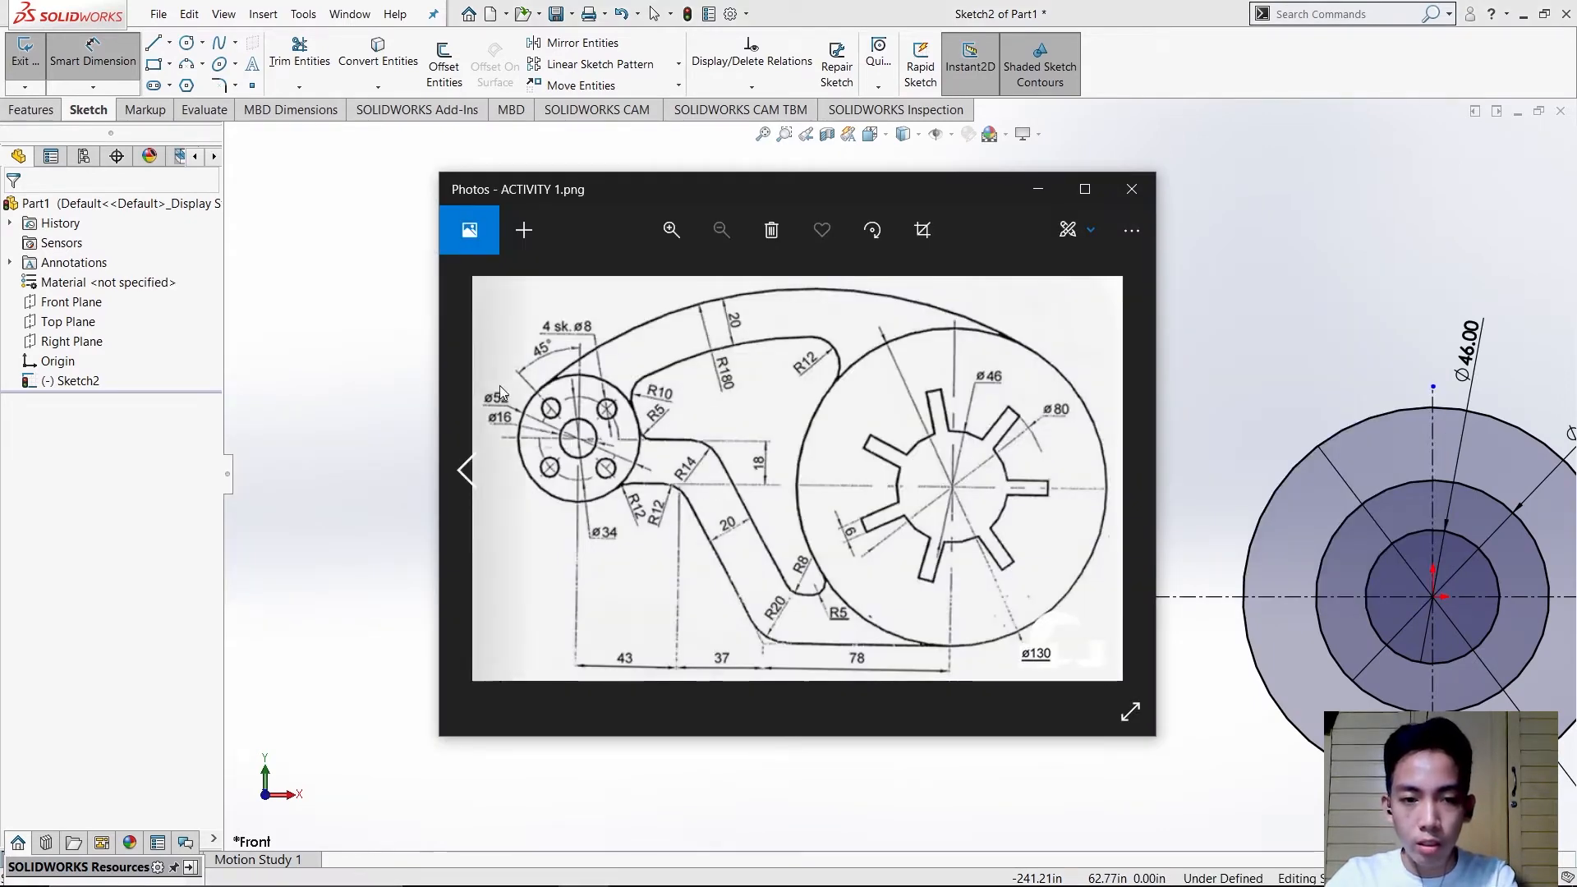
key("alt+Tab")
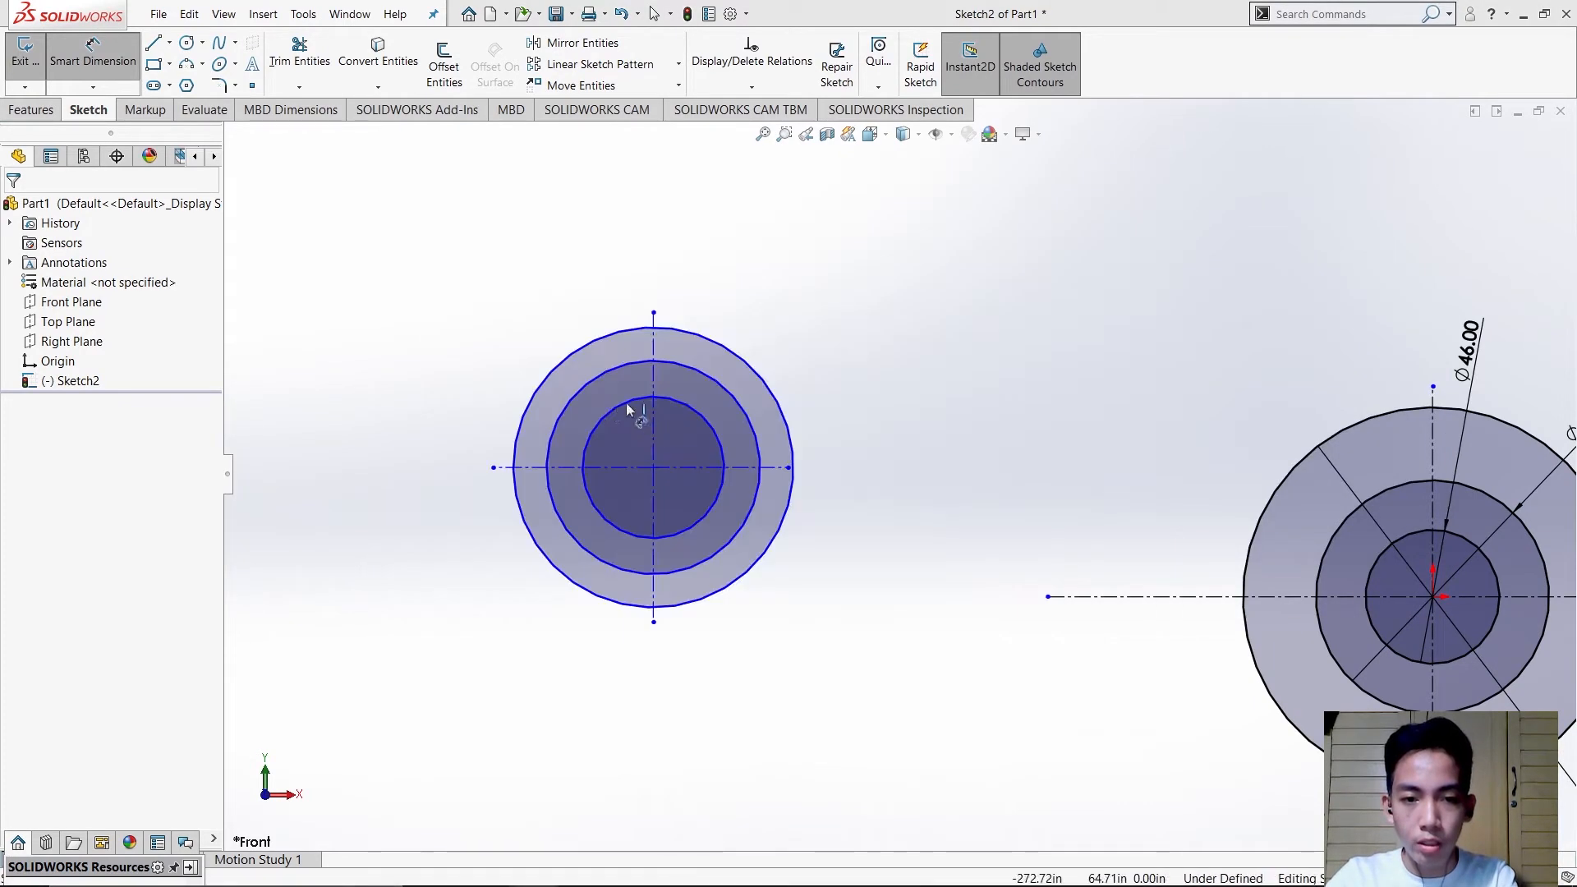
left_click(530, 411)
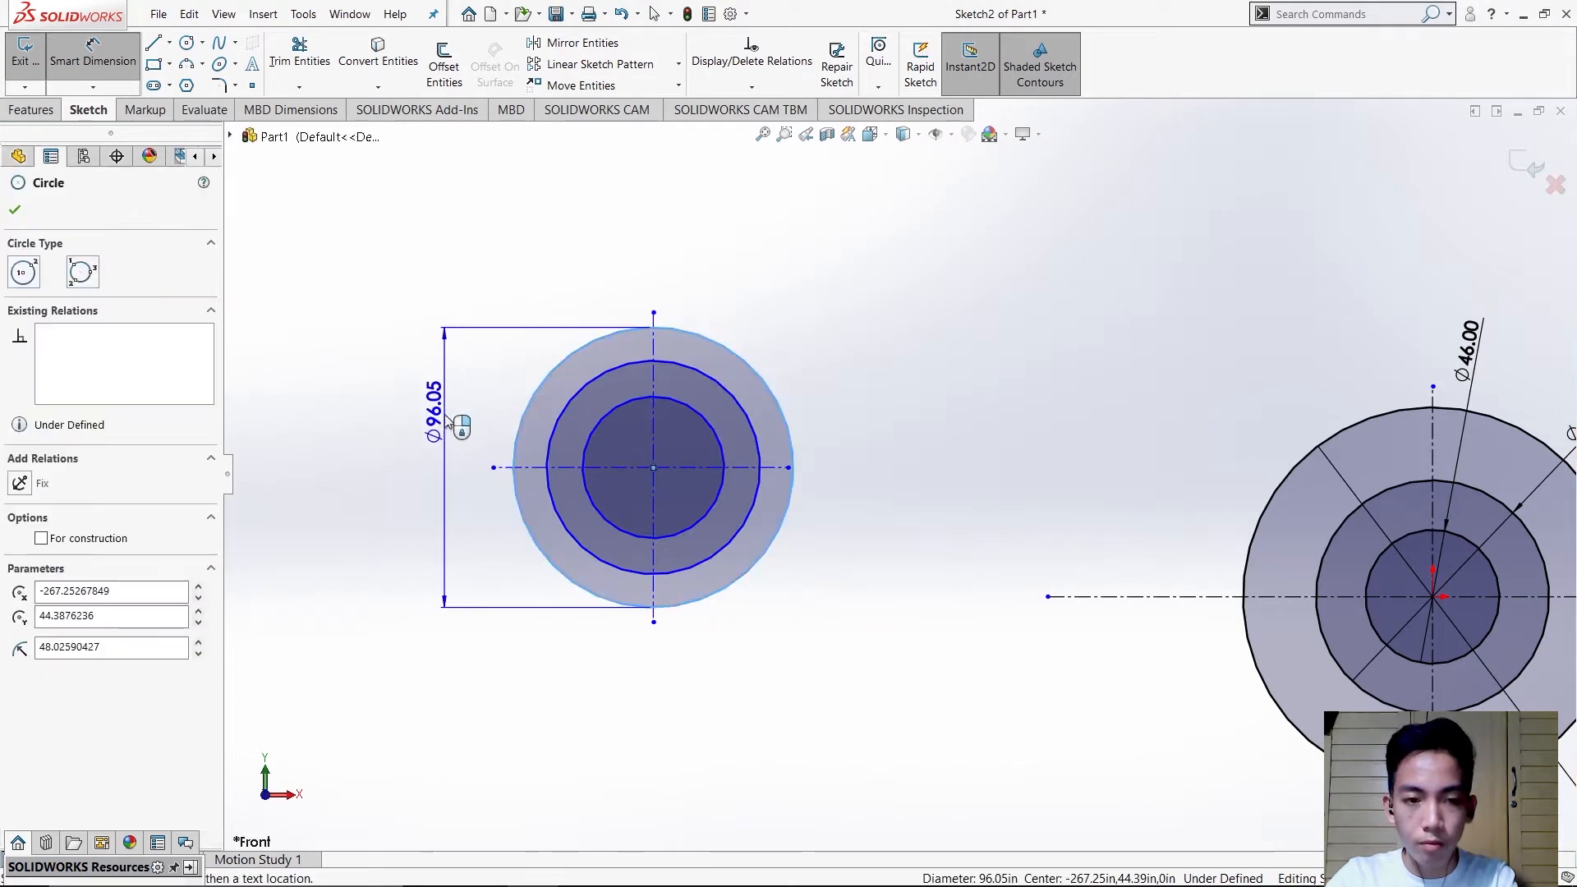
left_click(446, 320)
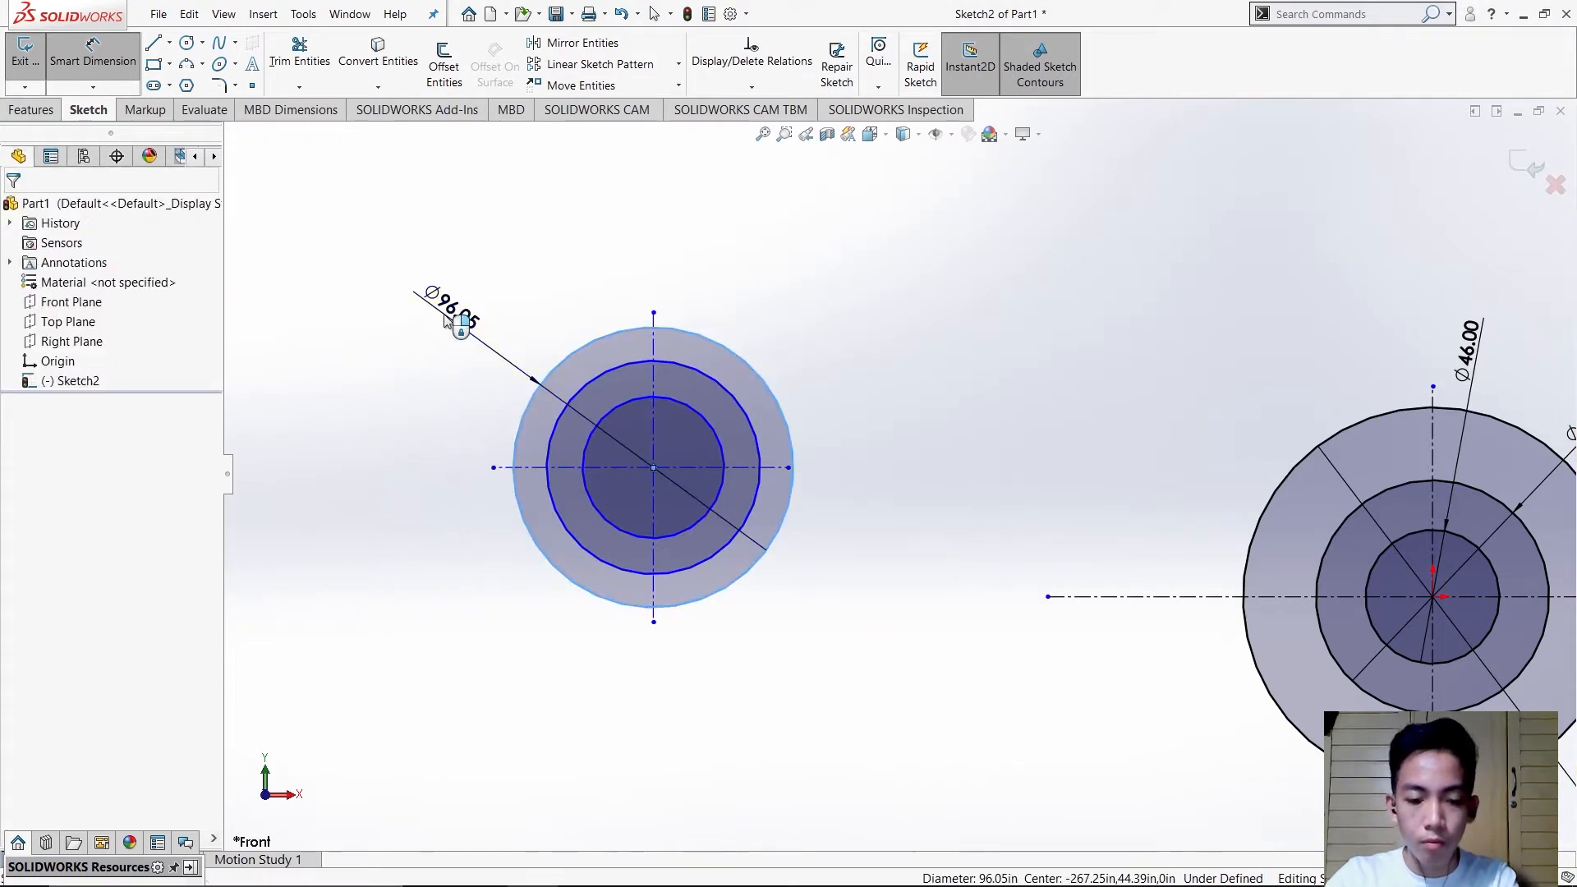
type("52")
key("Return")
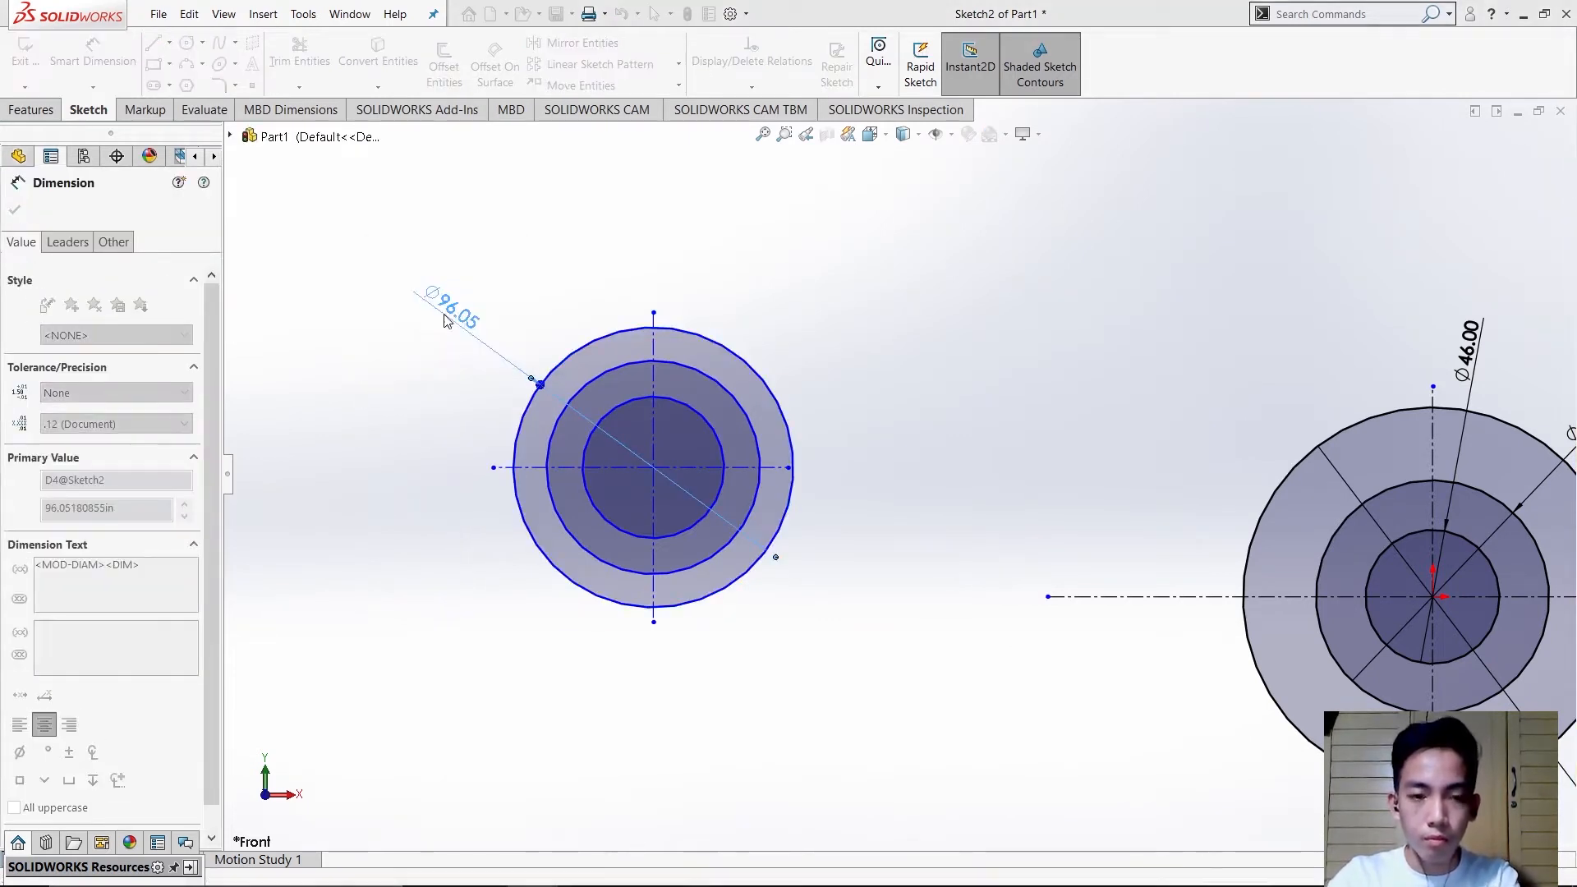
- Look up the small hub's bolt circle in the reference drawing and dimension the largest undimensioned circle of the upper-left set to a diameter of 34
key("alt+Tab")
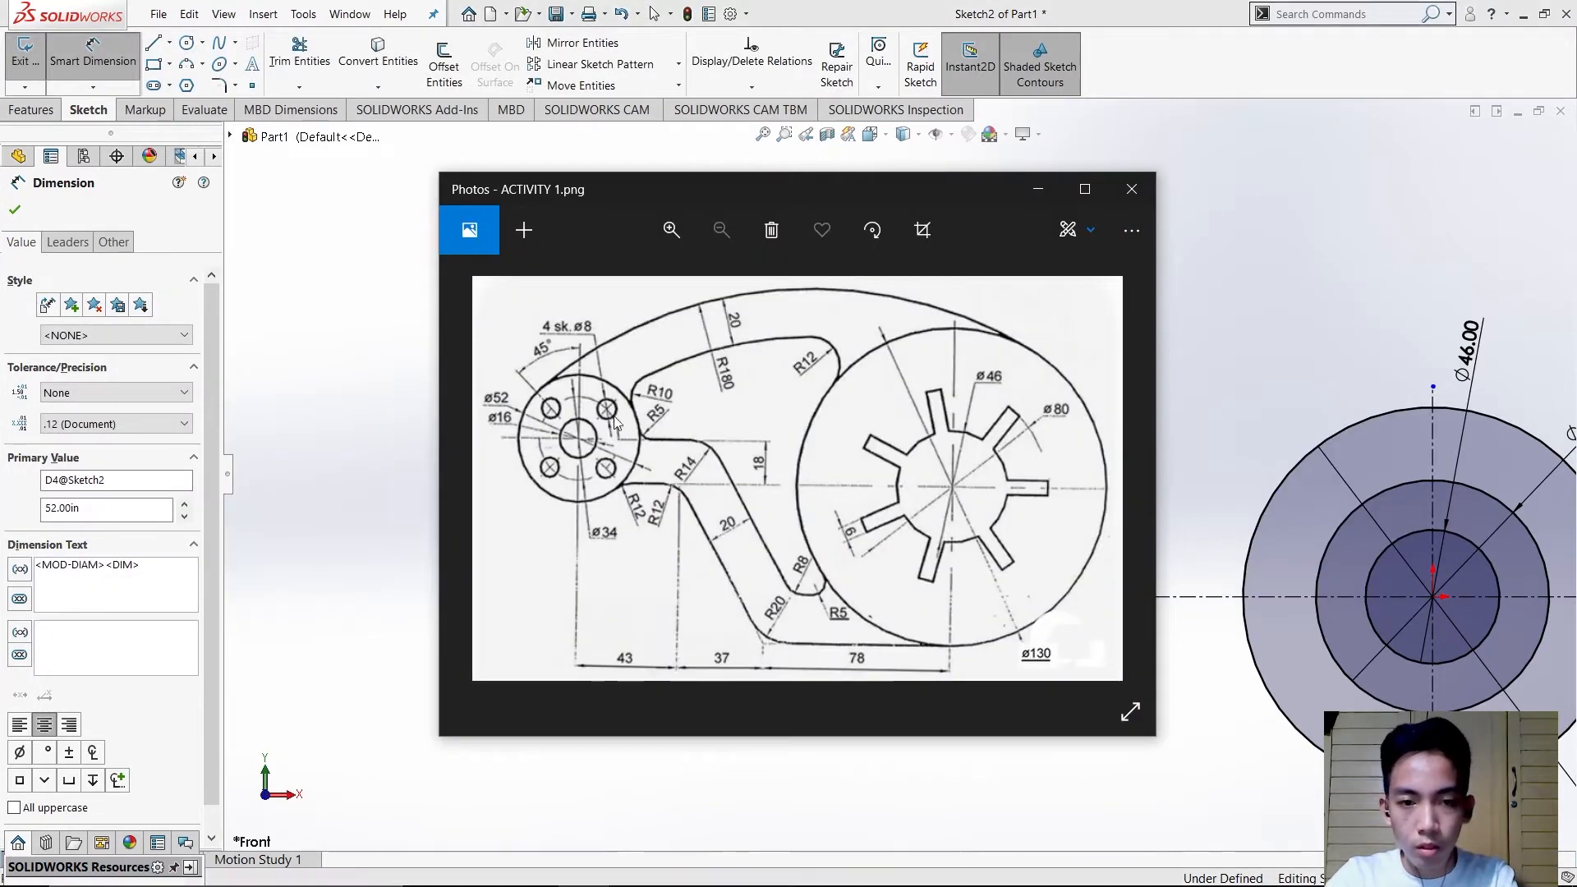
key("alt+Tab")
key("alt+Tab")
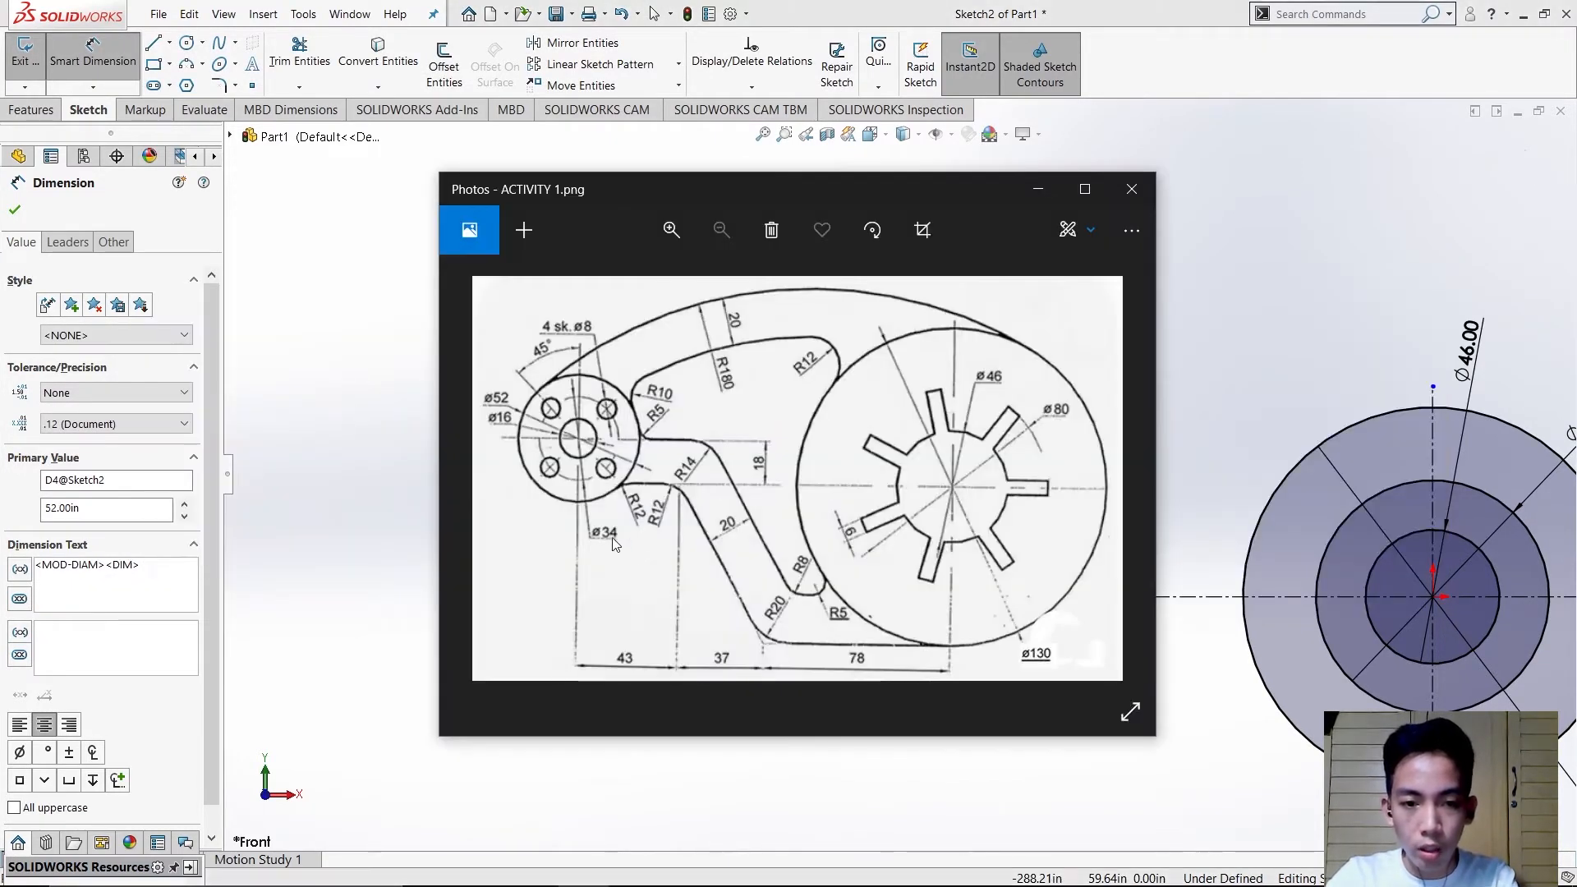
key("alt+Tab")
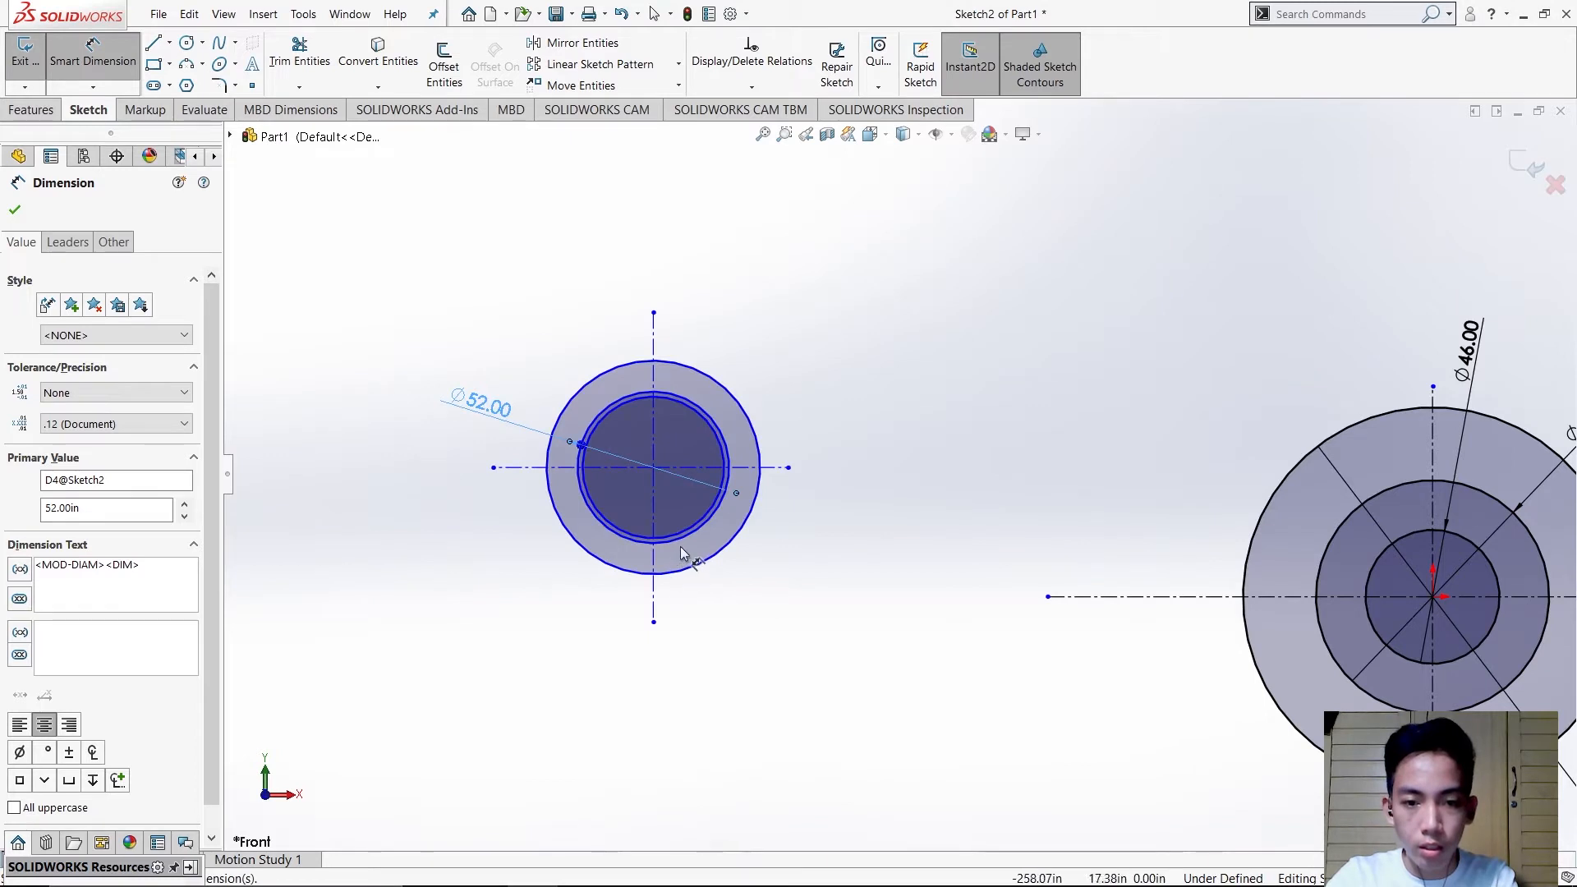
left_click(690, 567)
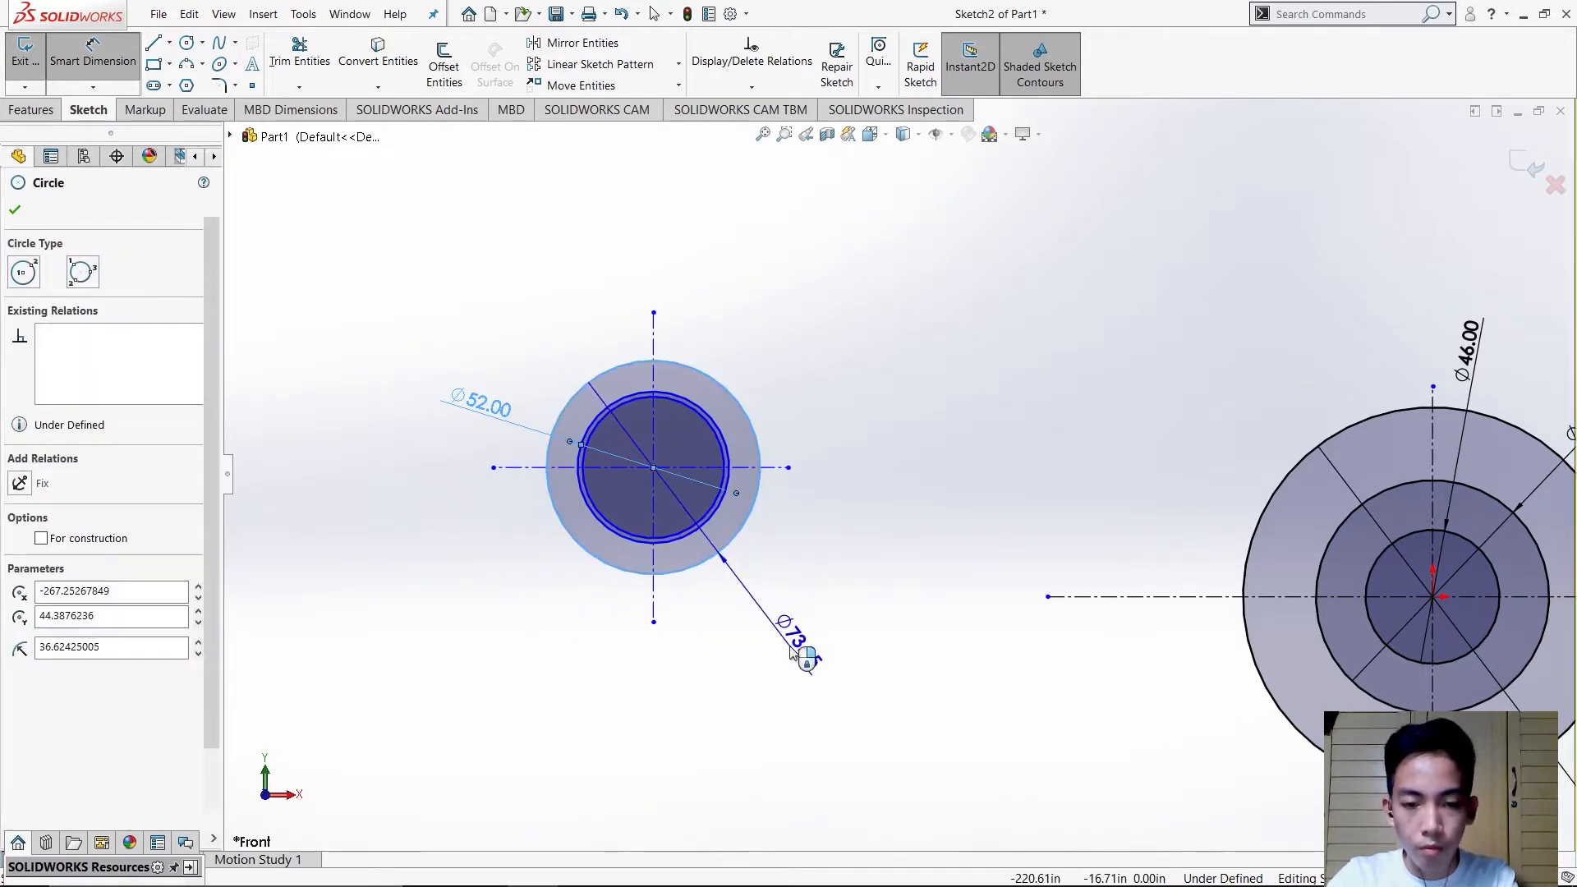
left_click(791, 649)
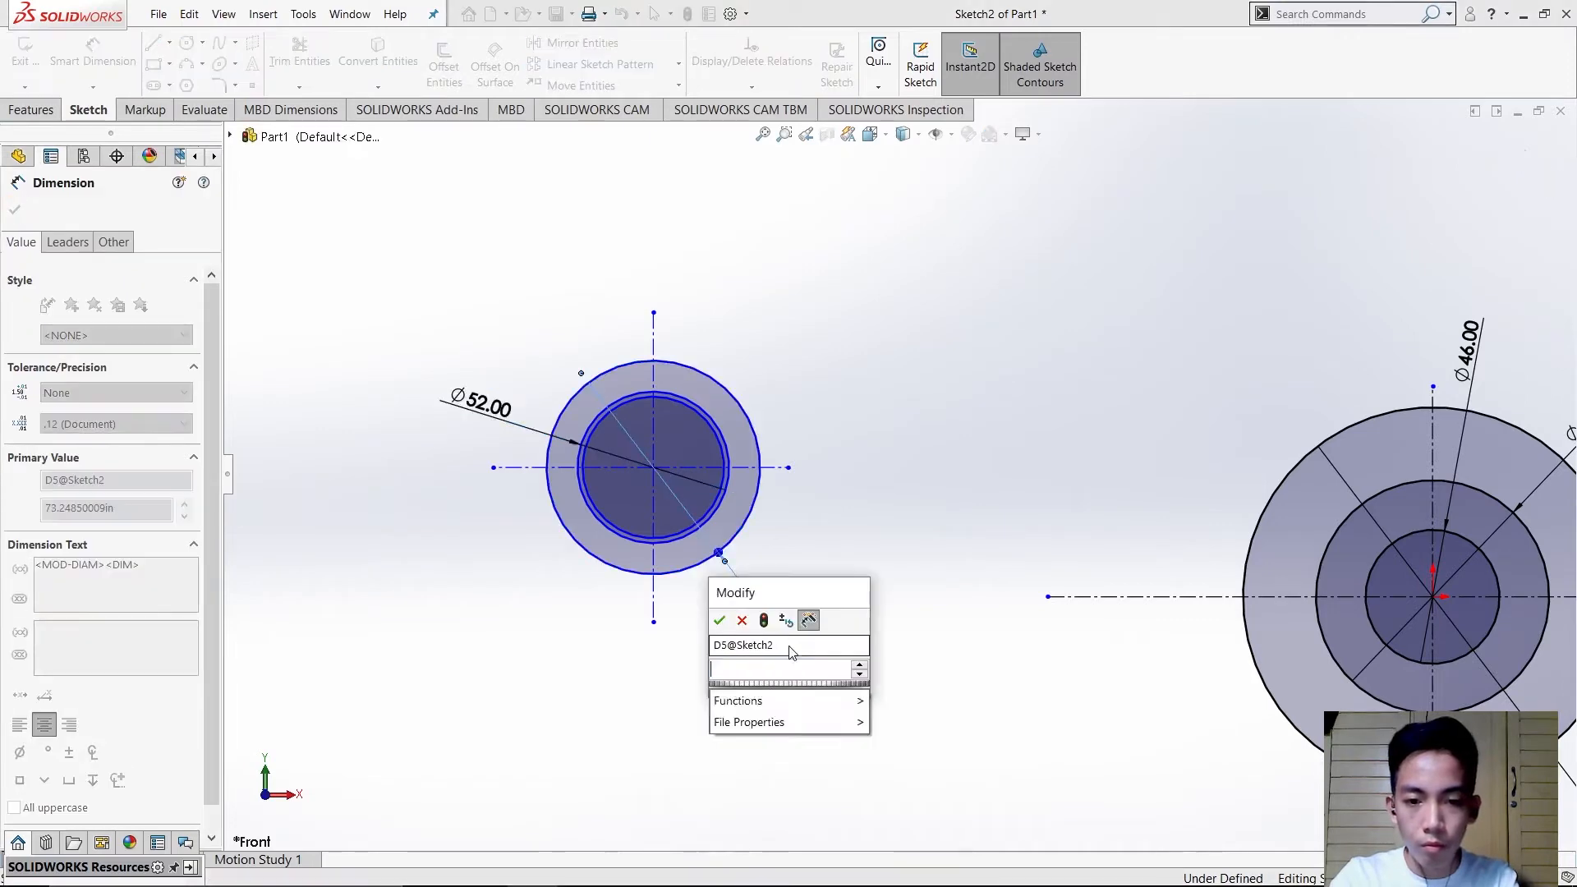
type("32")
type("4")
key("Return")
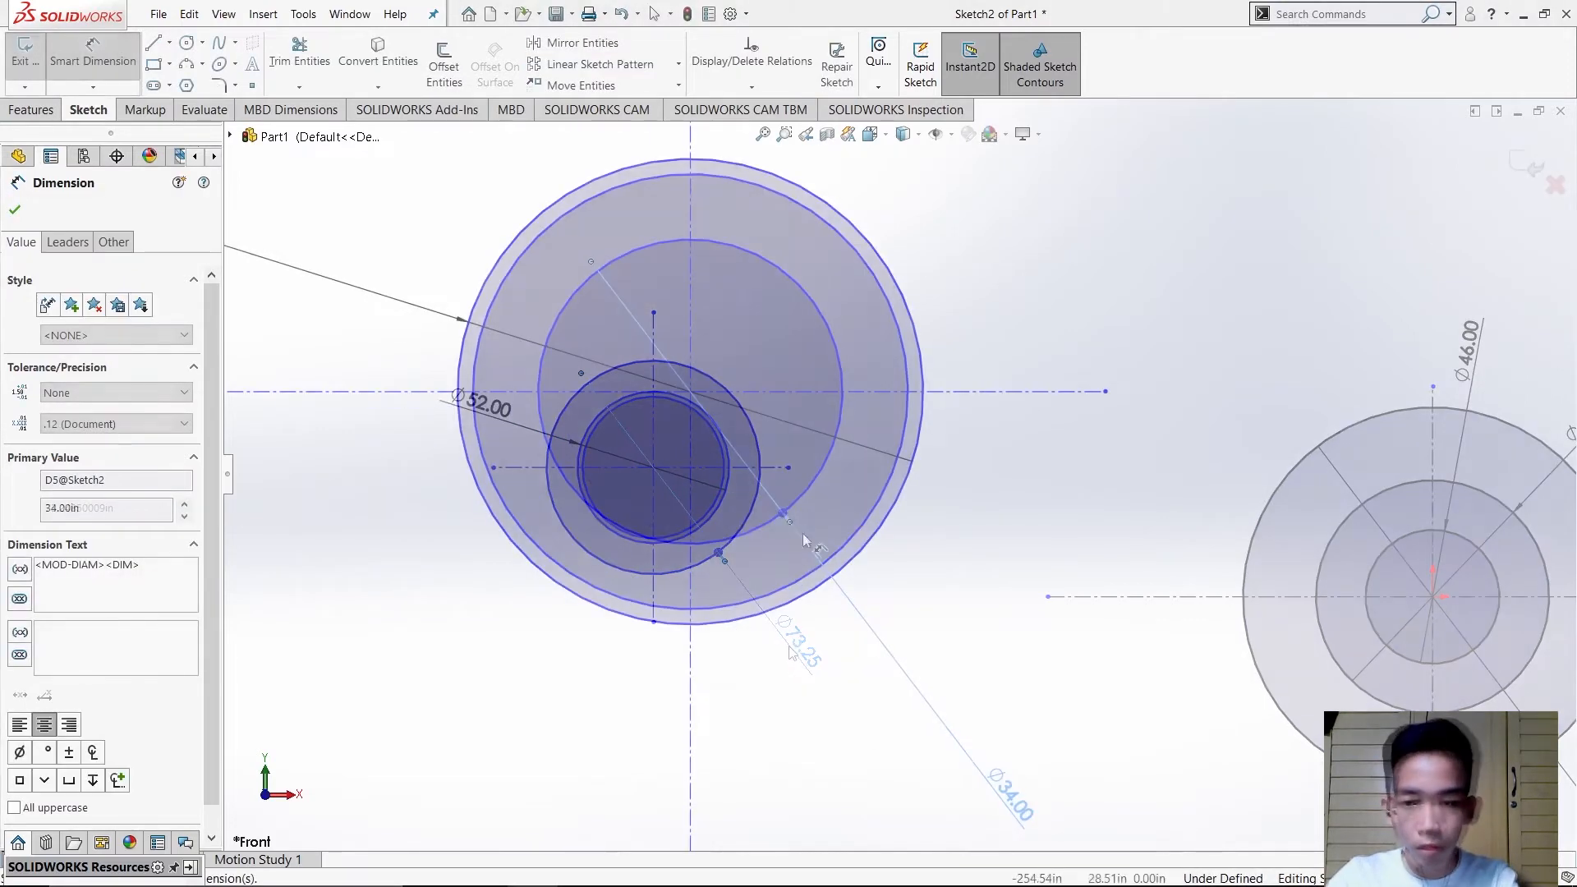
- Dimension the remaining undimensioned circle of the upper-left set to the reference drawing's center hole diameter of 16
left_click(92, 51)
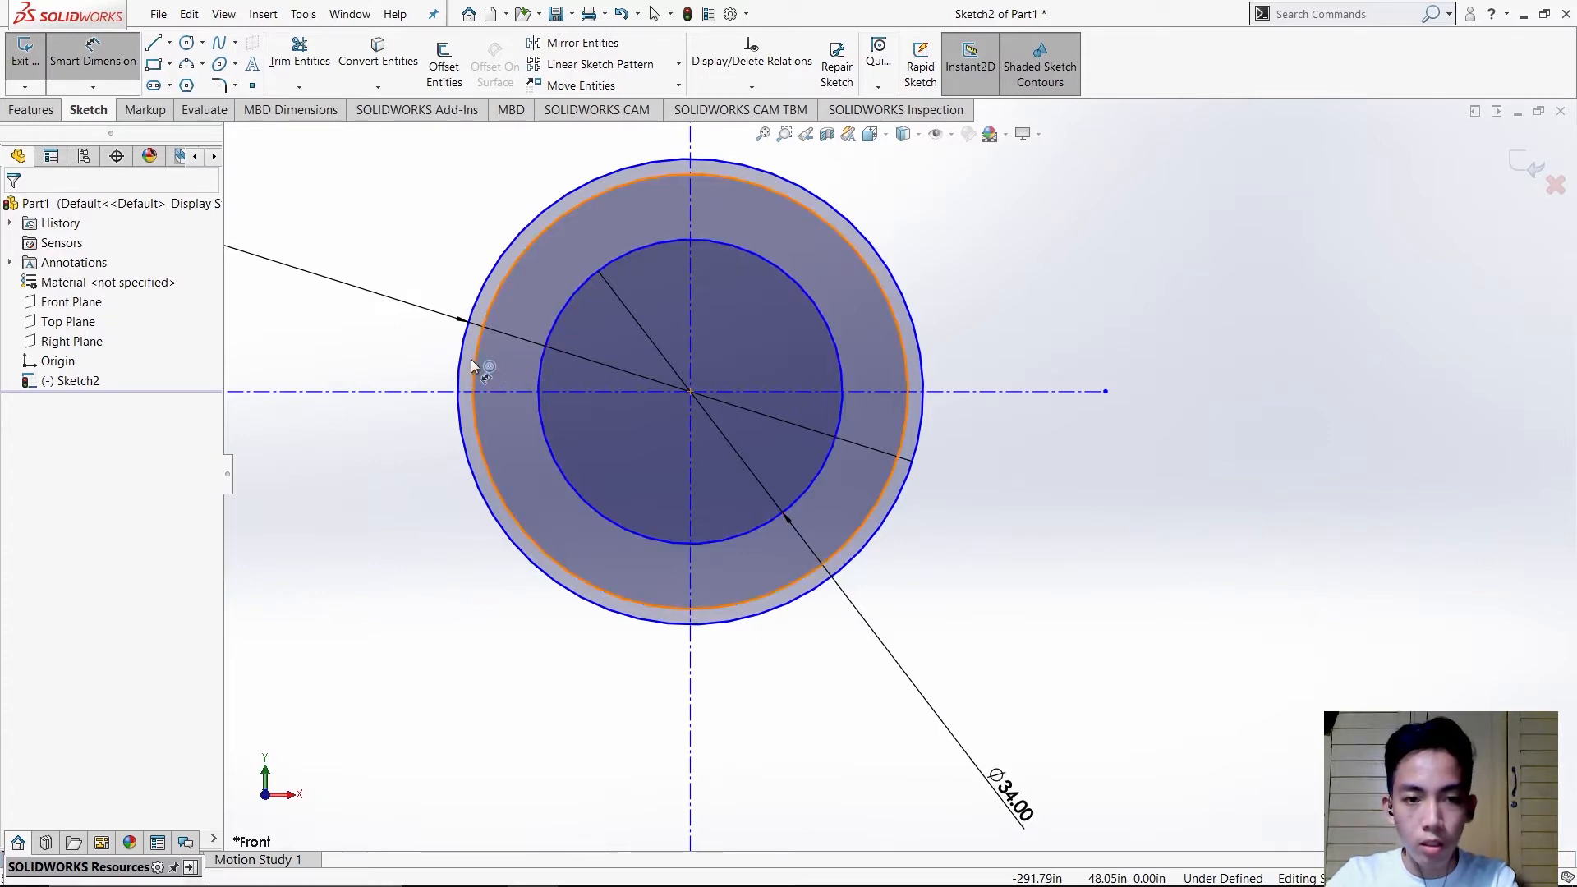
left_click(471, 358)
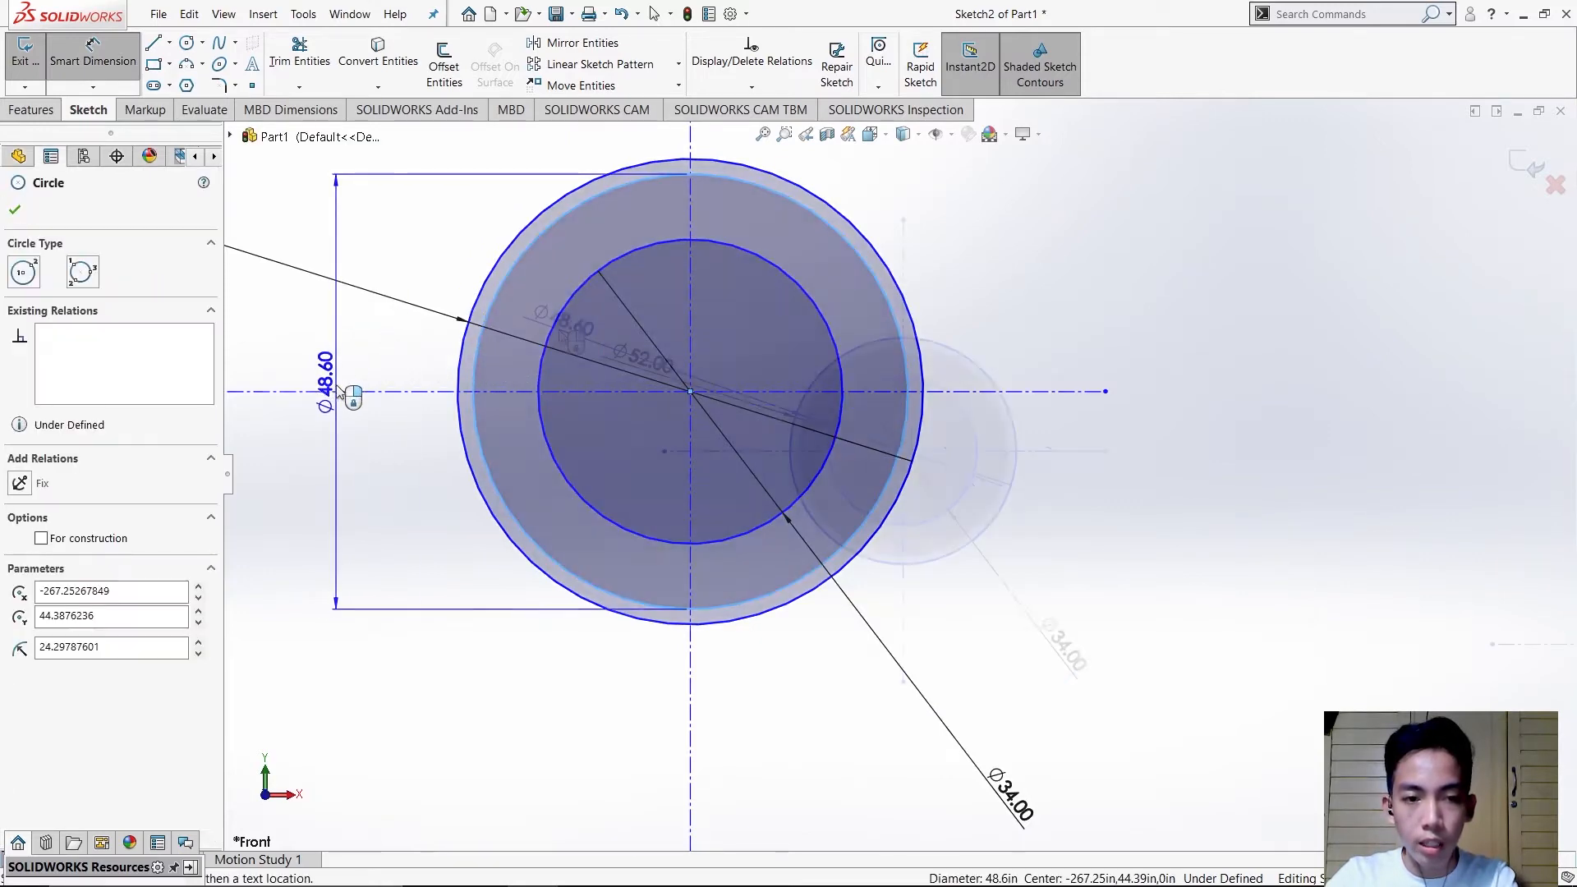
key("alt+Tab")
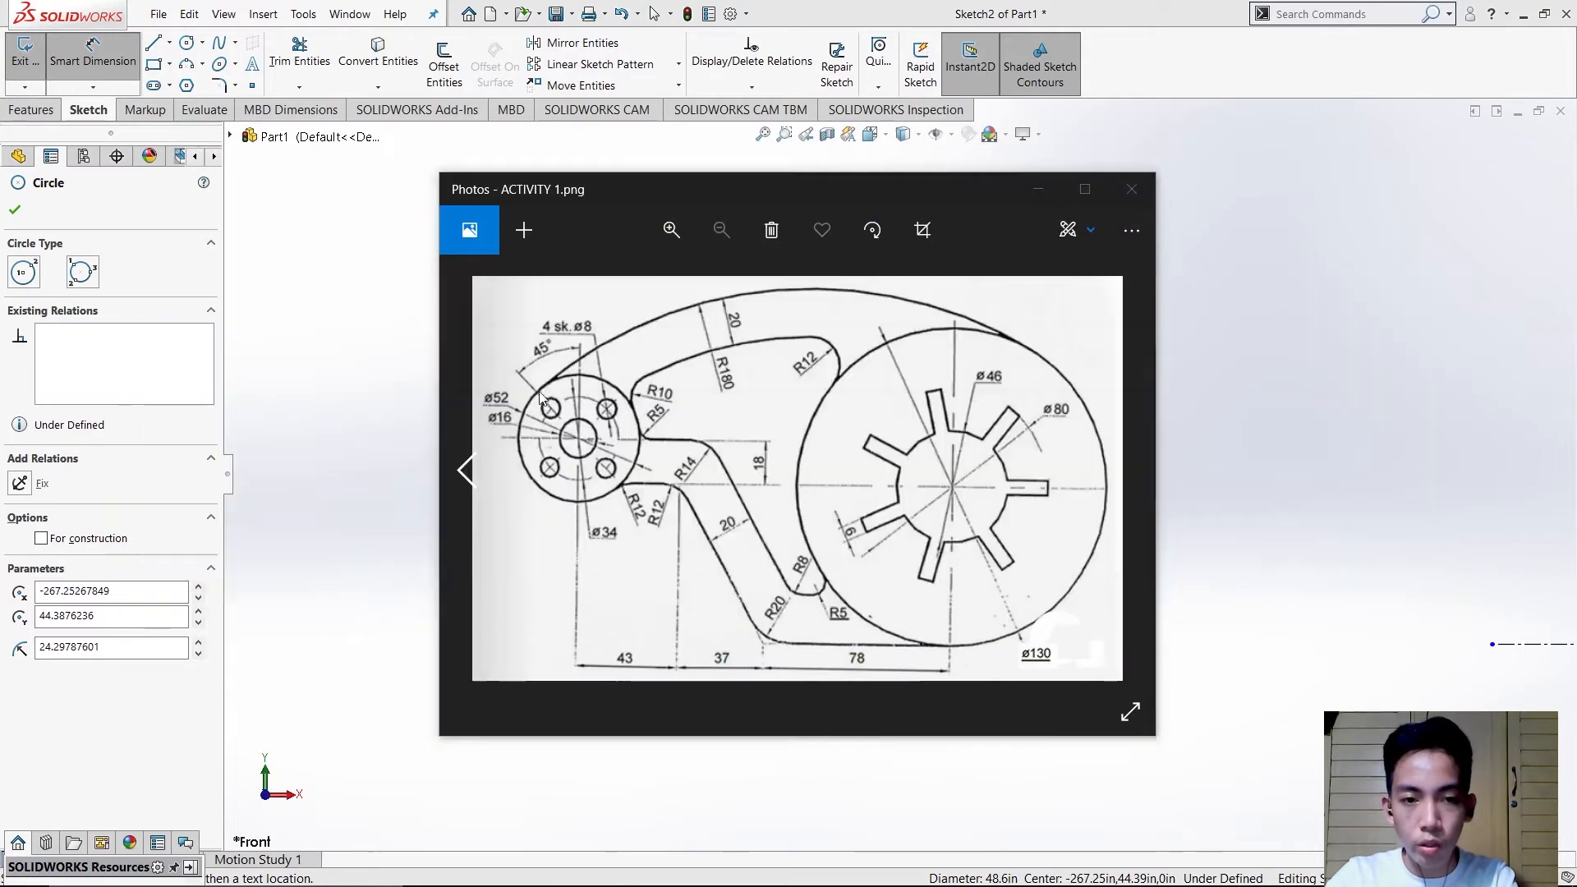
left_click(589, 311)
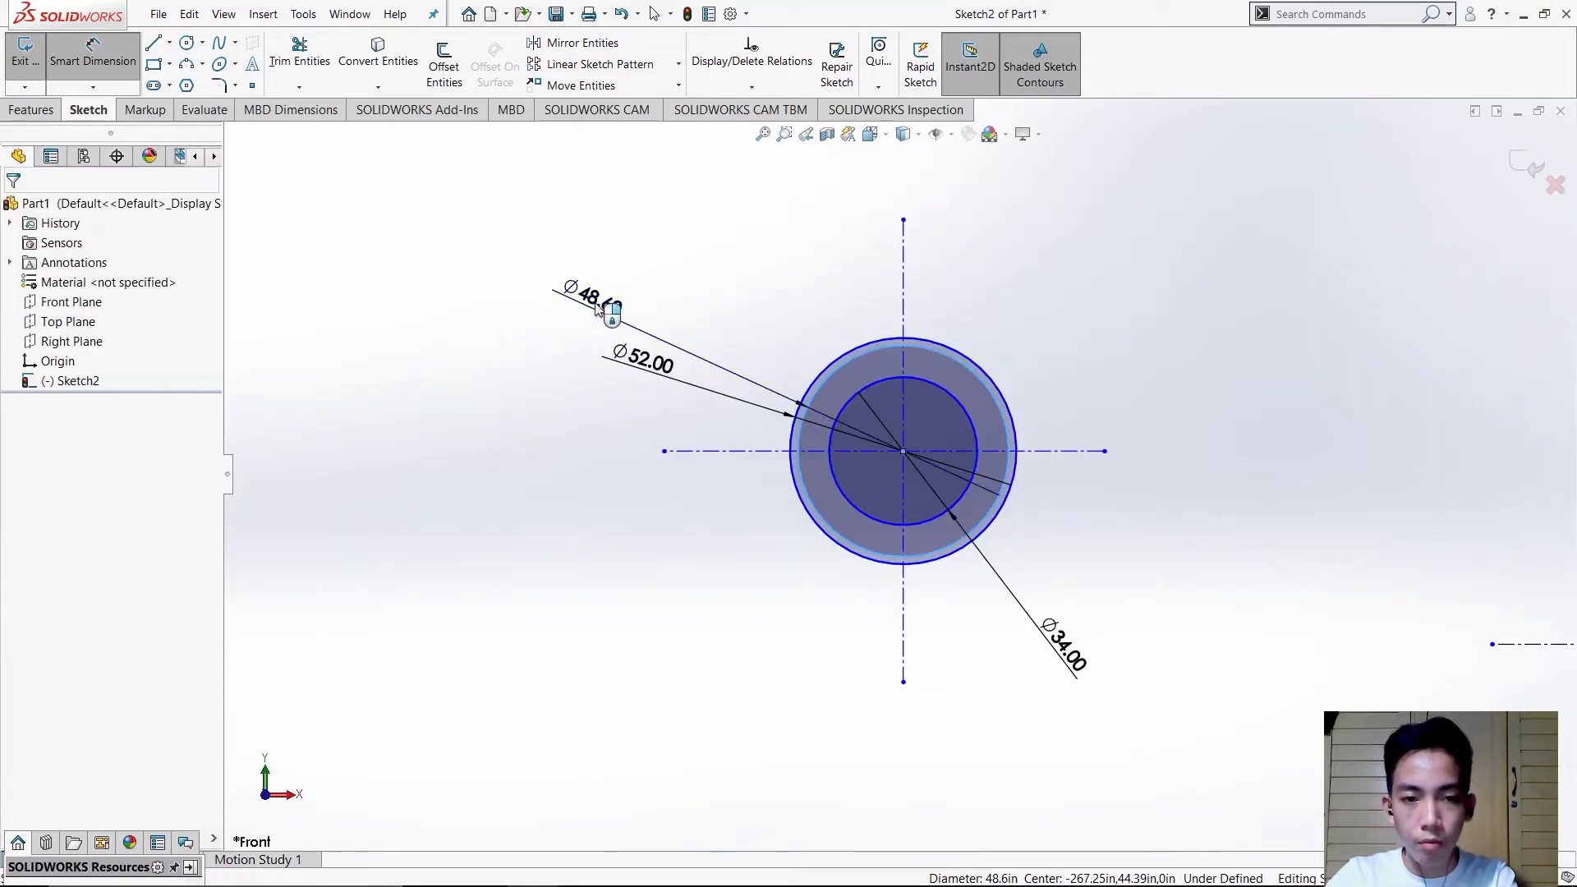
type("50")
key("Return")
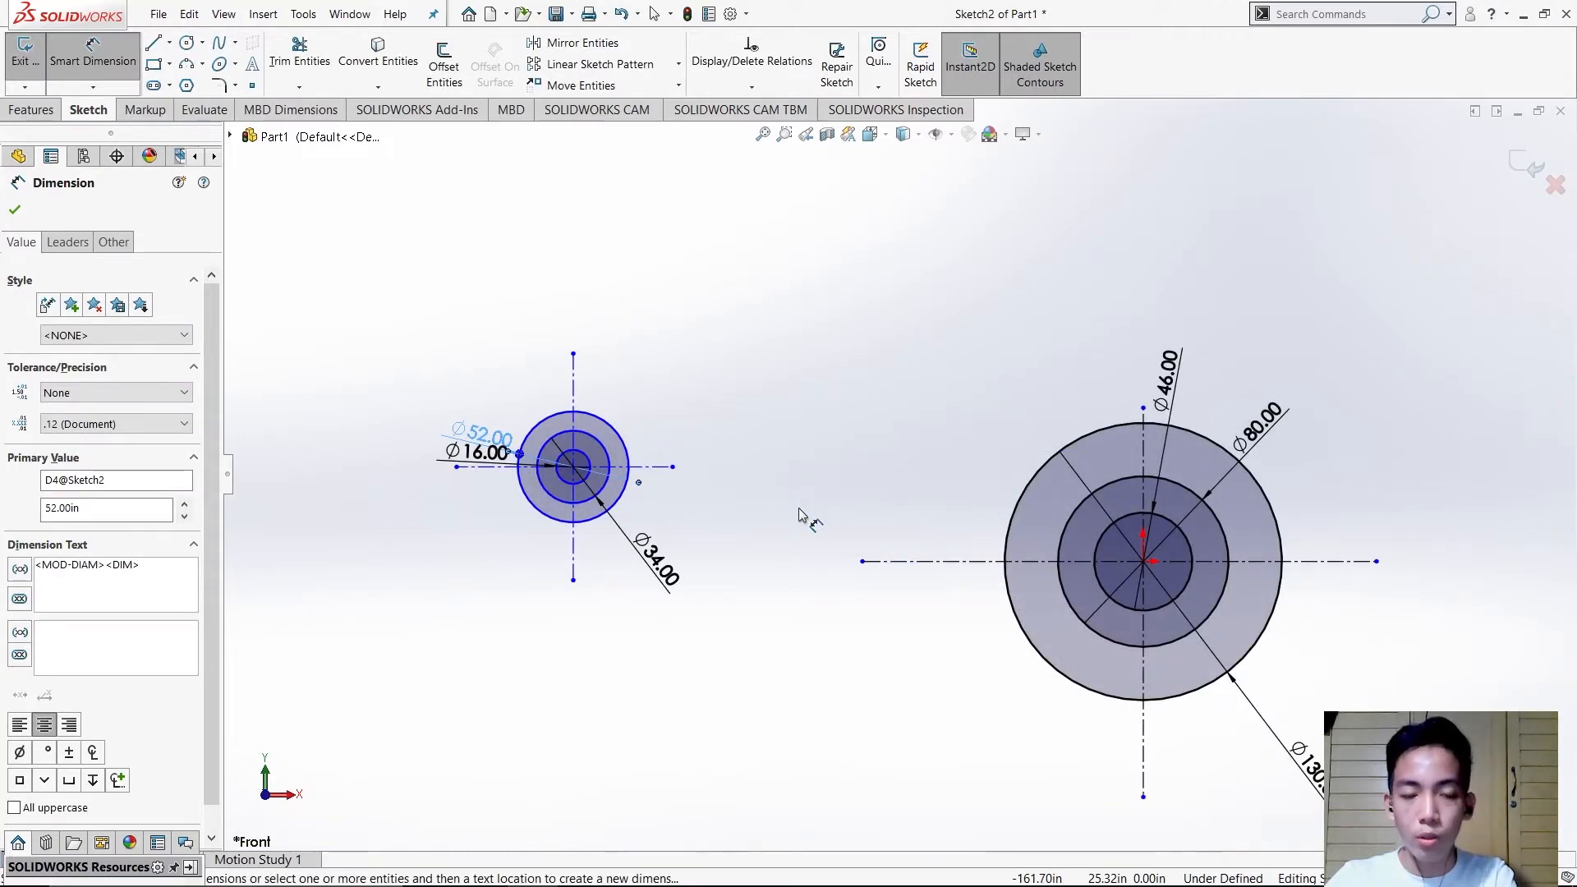
- Work out the hub spacing from the reference drawing and set the horizontal distance between the two vertical centerlines' lower endpoints to 158
key("alt+Tab")
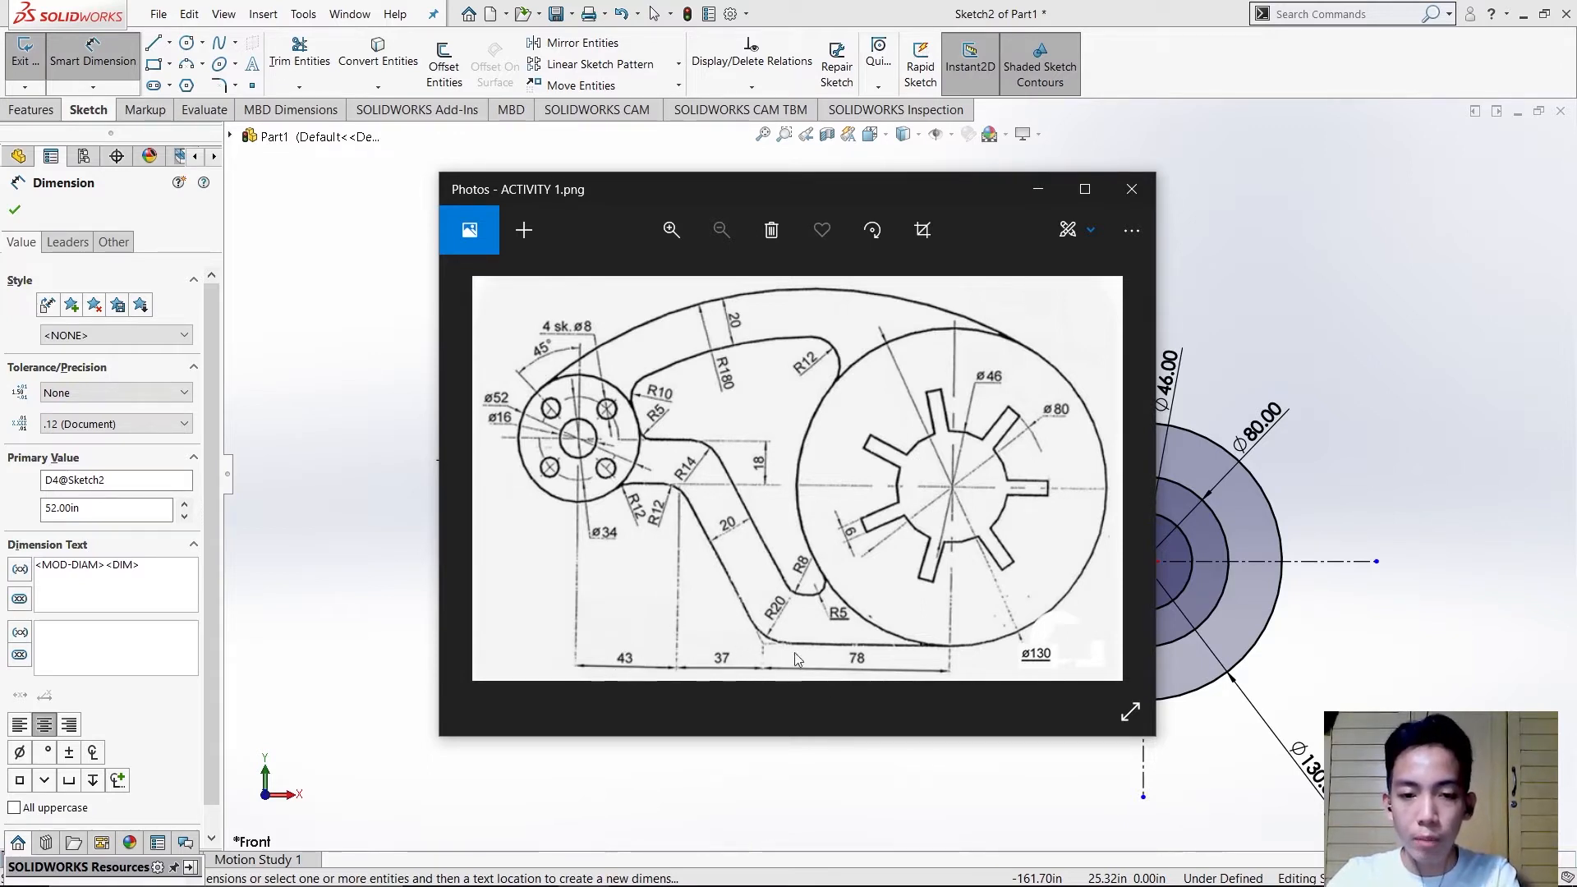
key("alt+Tab")
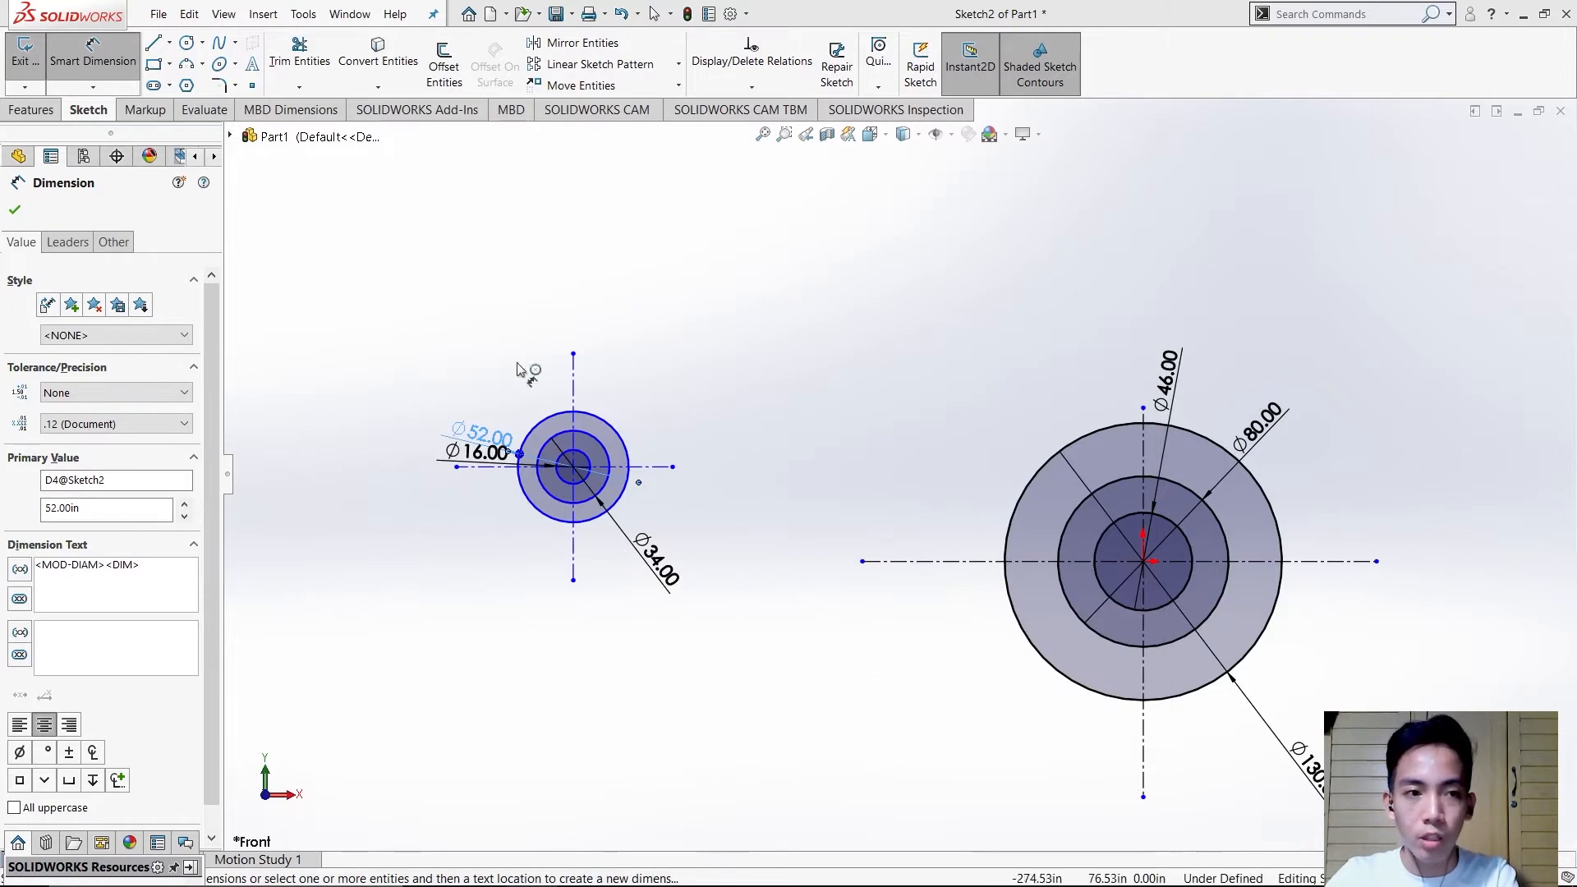
key("alt+Tab")
left_click(574, 580)
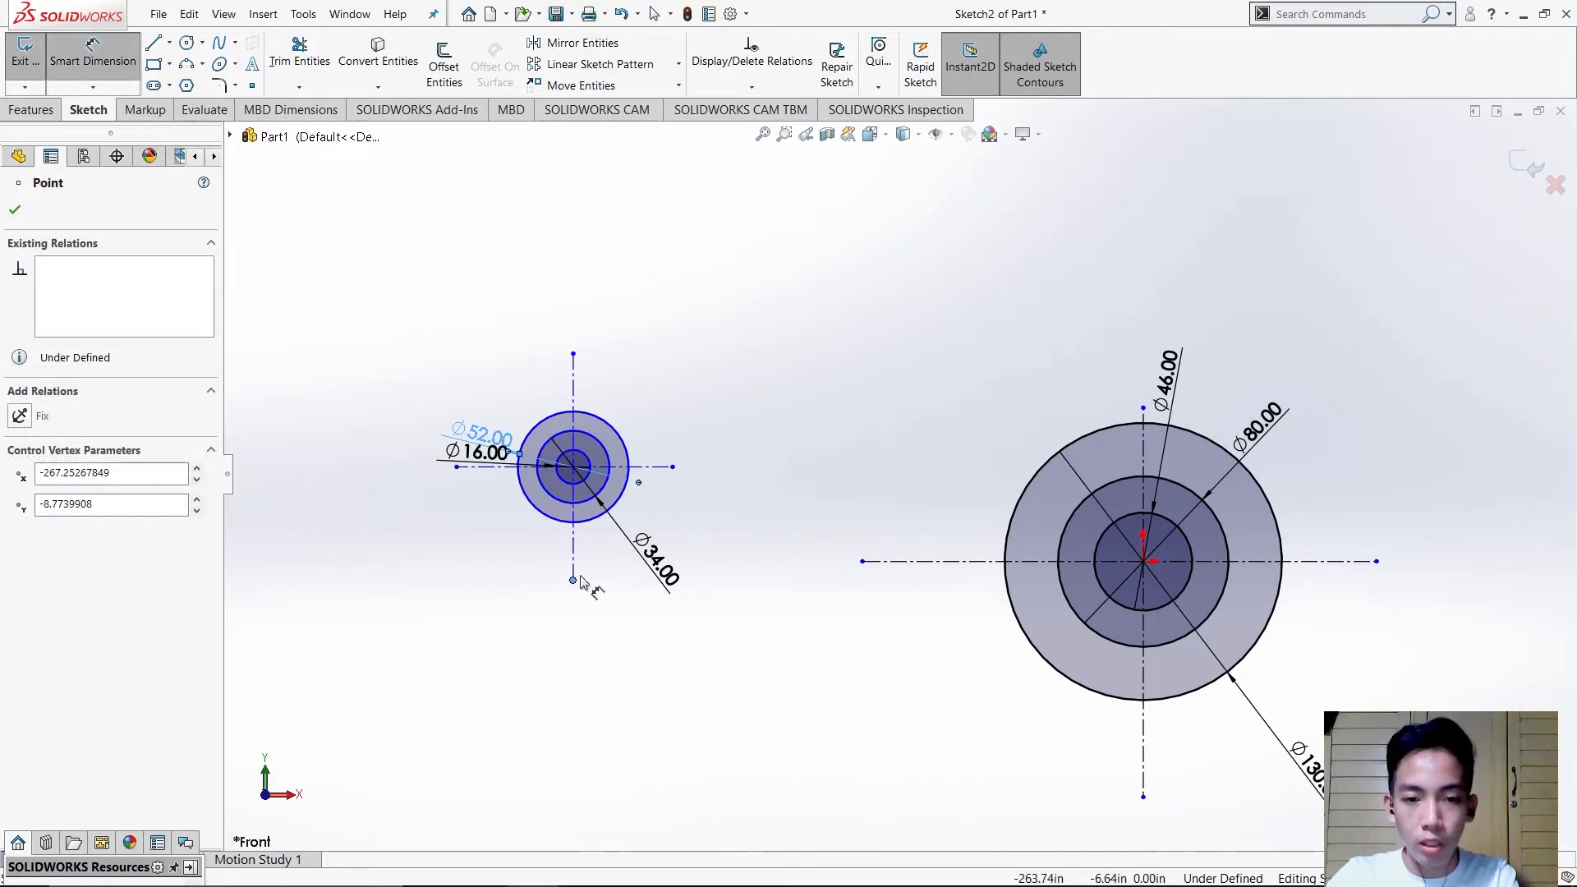
left_click(1143, 798)
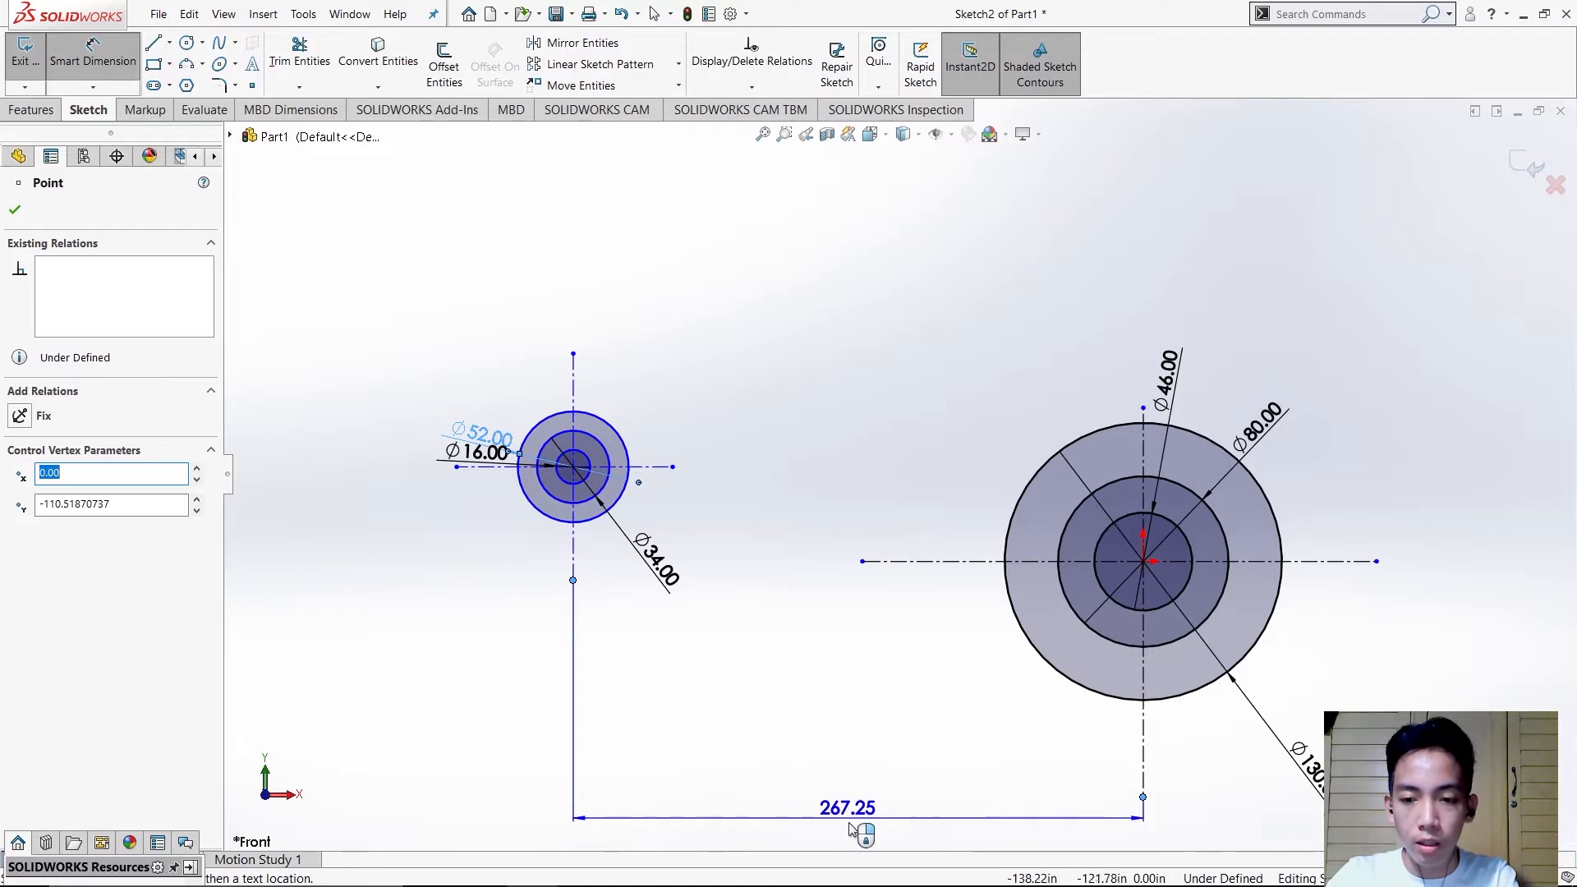
left_click(842, 836)
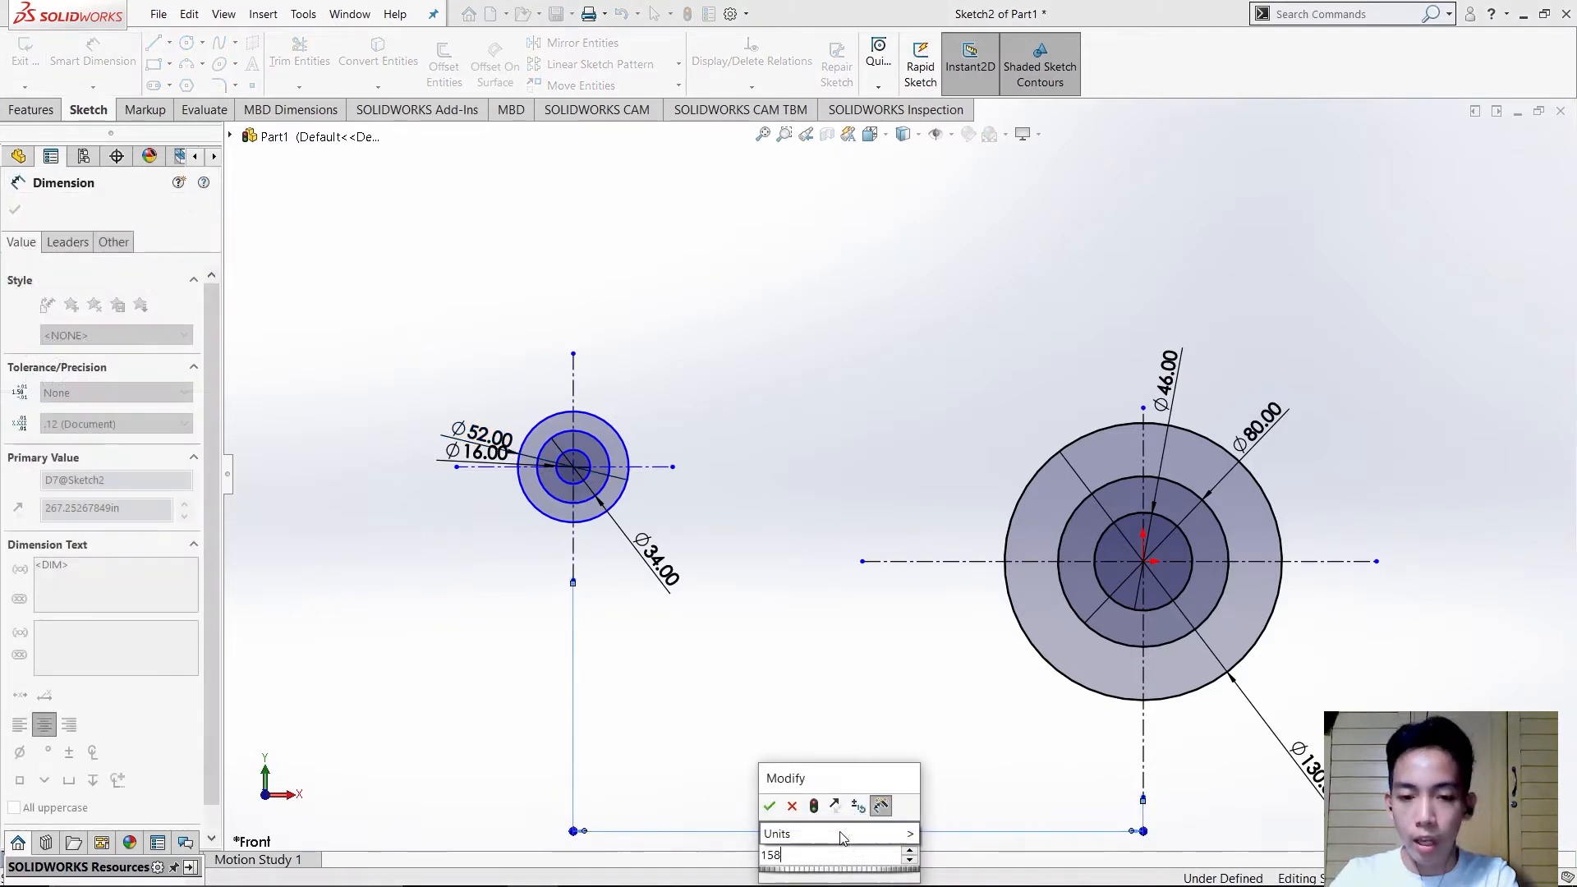
key("Return")
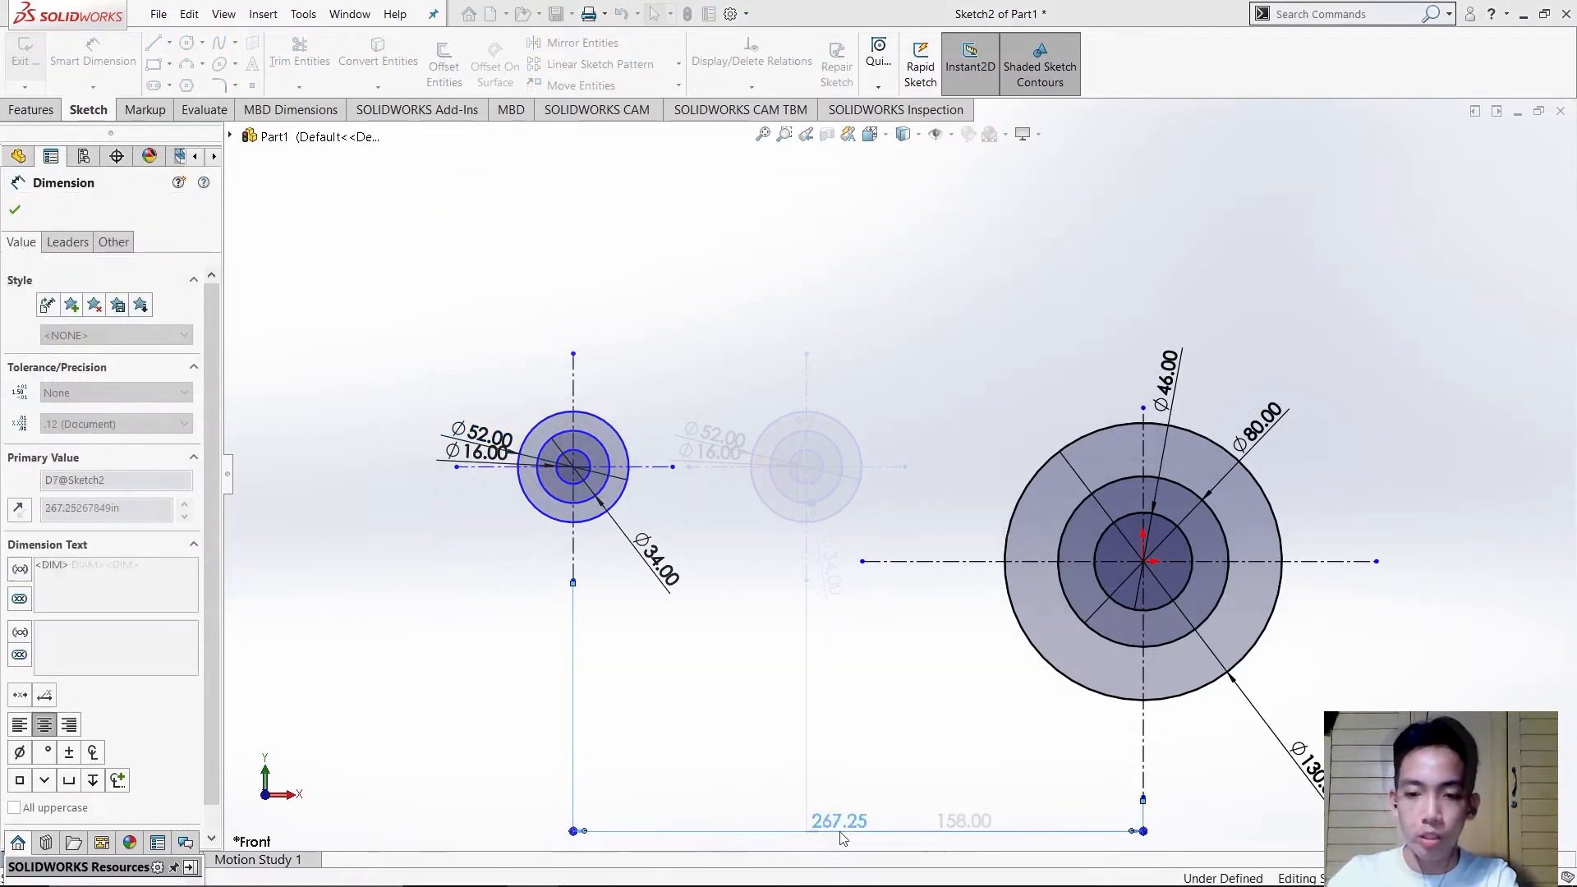
- Check the hubs' vertical offset in the reference drawing and lengthen the small hub's horizontal centerline toward the large hub
key("alt+Tab")
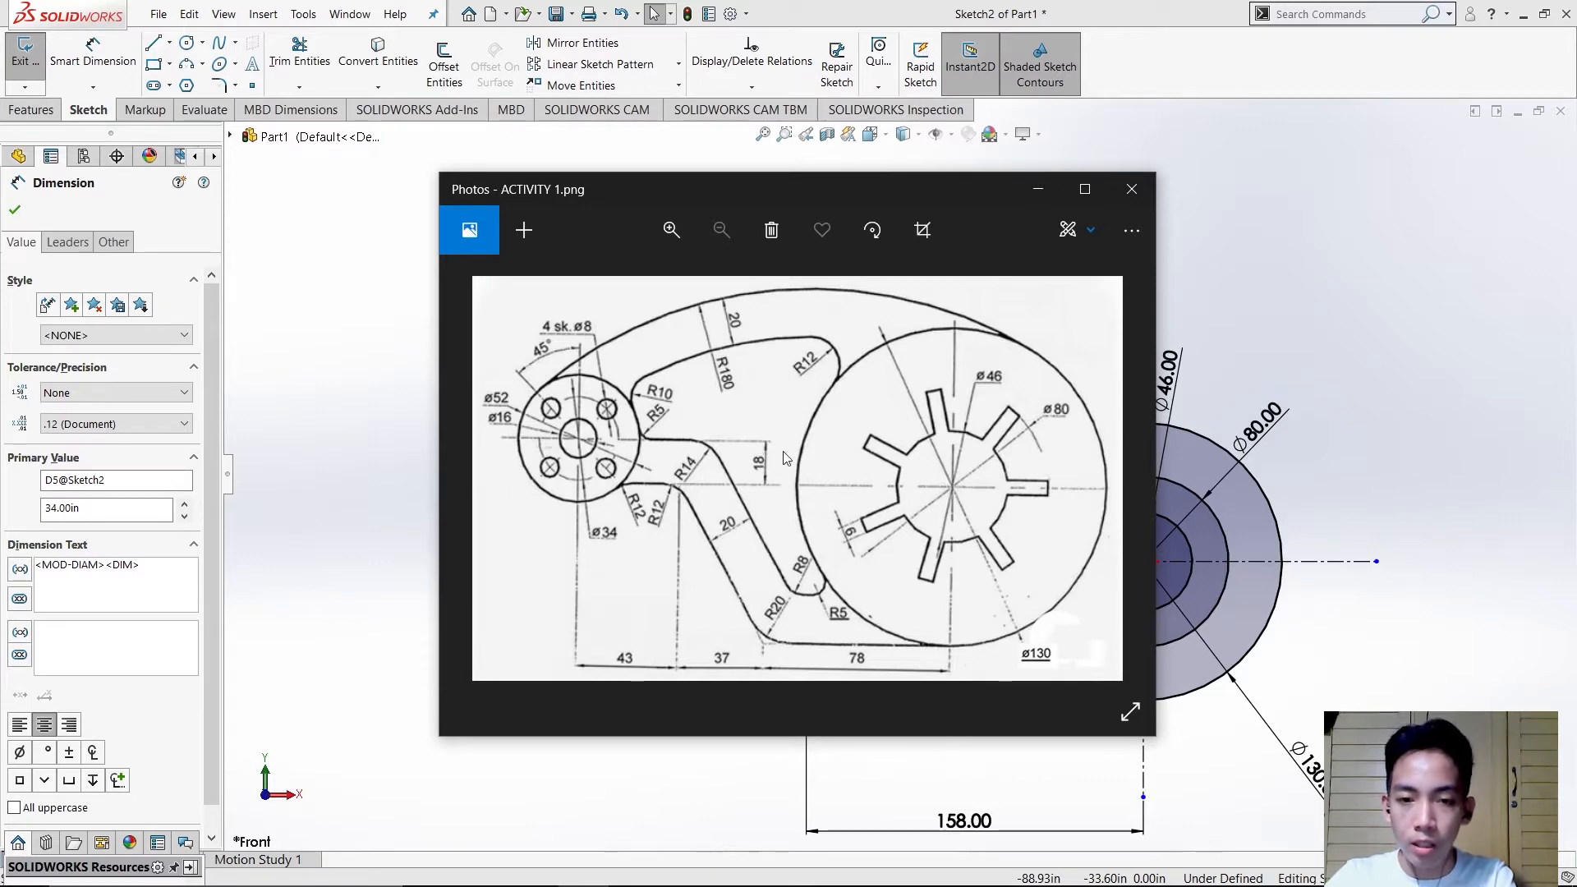
key("alt+Tab")
key("alt+Tab")
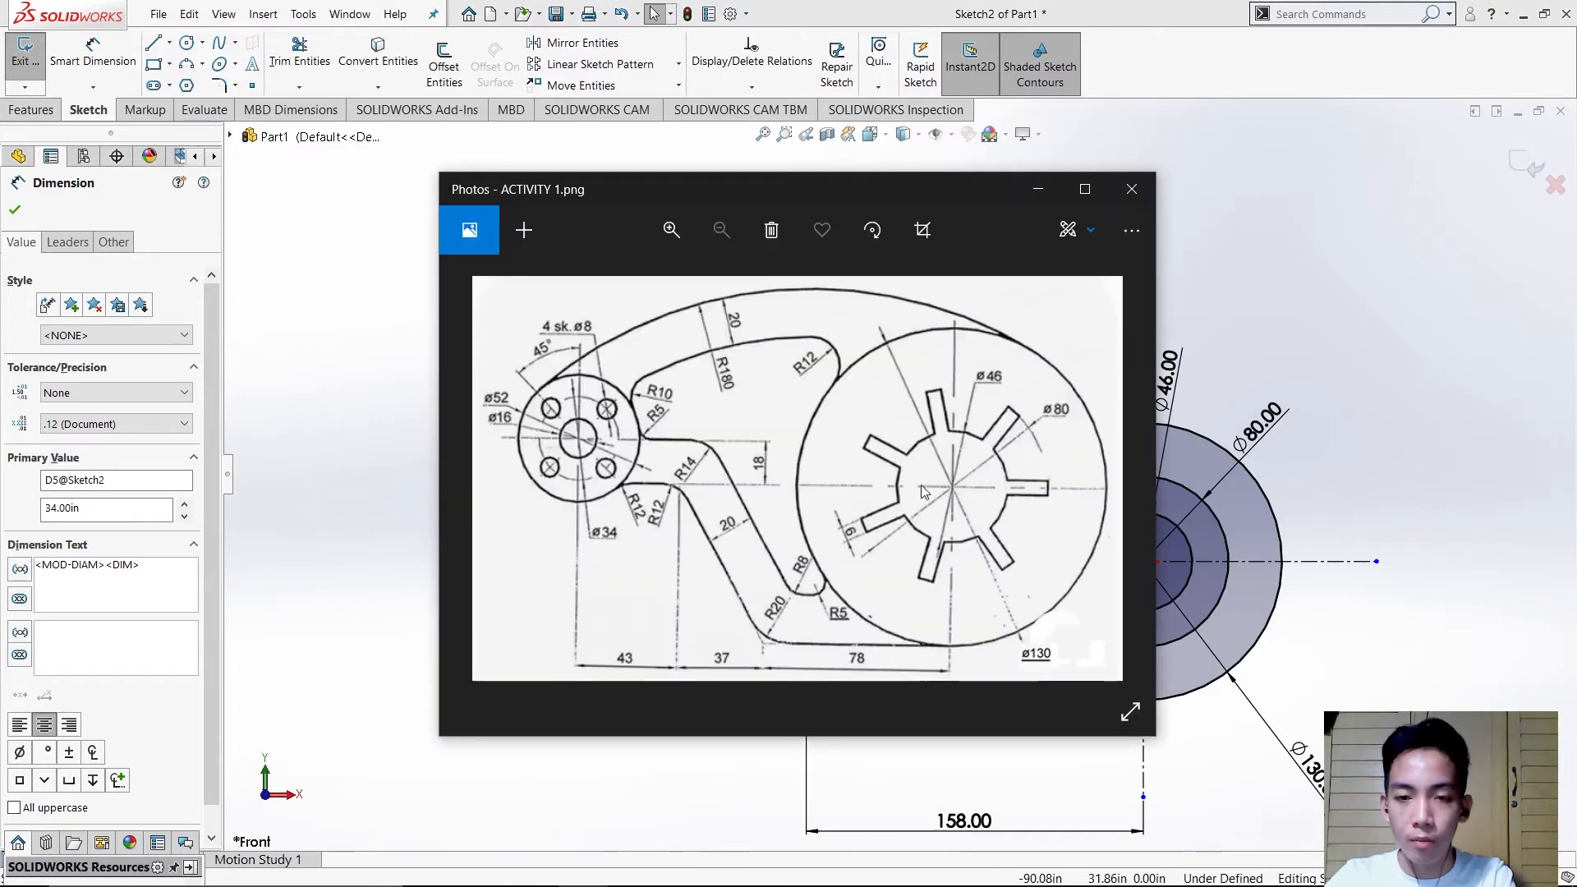
key("alt+Tab")
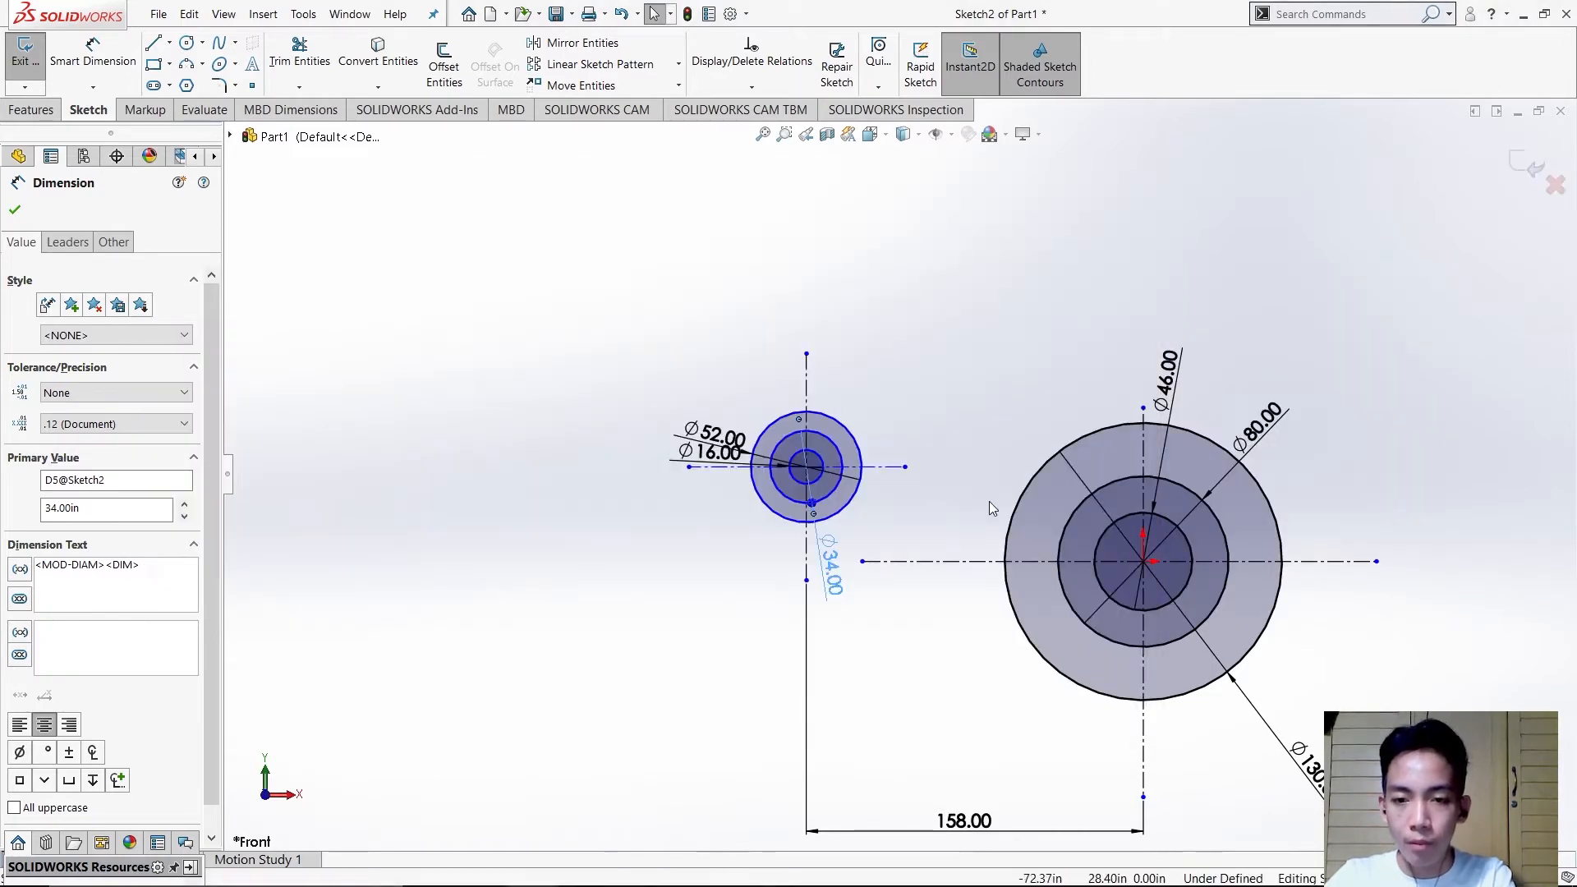
scroll(987, 501, "up", 2)
scroll(983, 502, "down", 4)
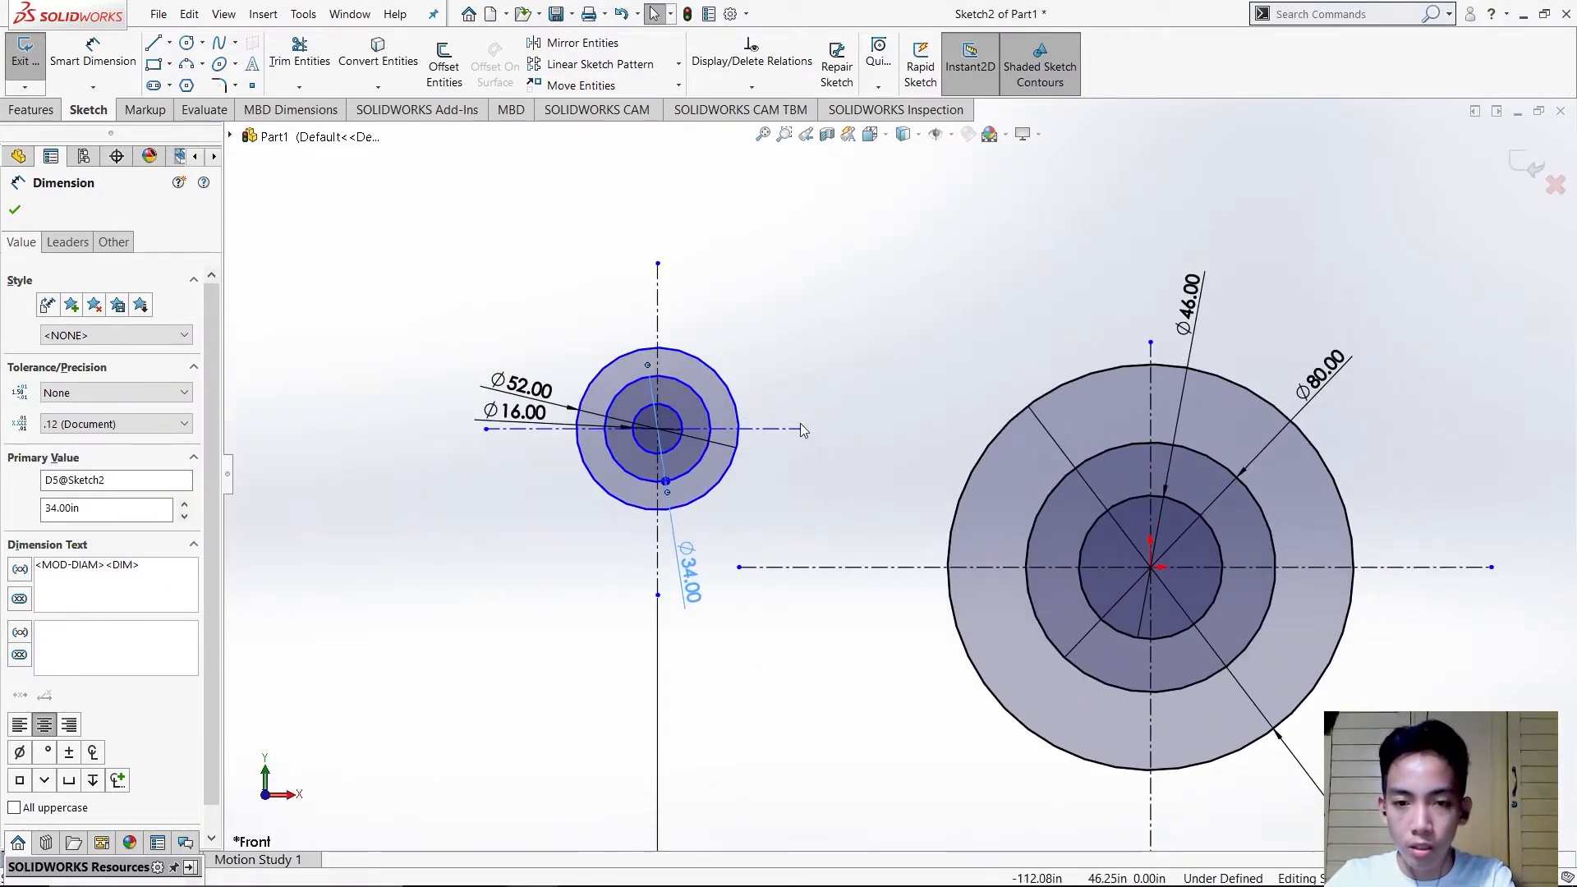
left_click_drag(802, 429, 883, 430)
right_click_drag(816, 565, 815, 452)
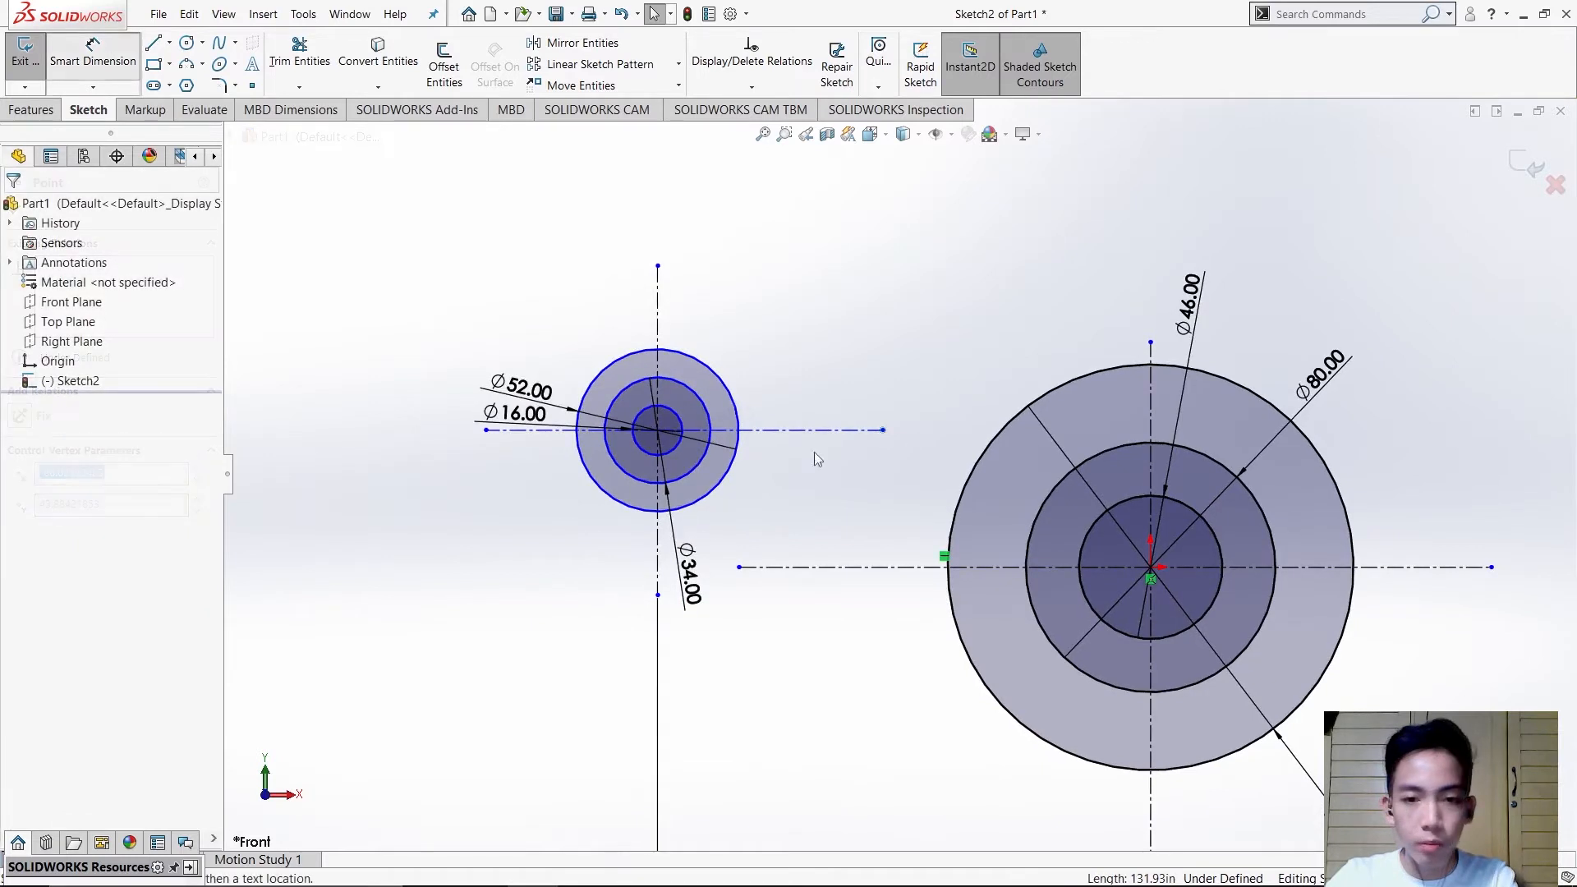
- Dimension the vertical distance between the two hubs' horizontal centerlines as 18
left_click(826, 430)
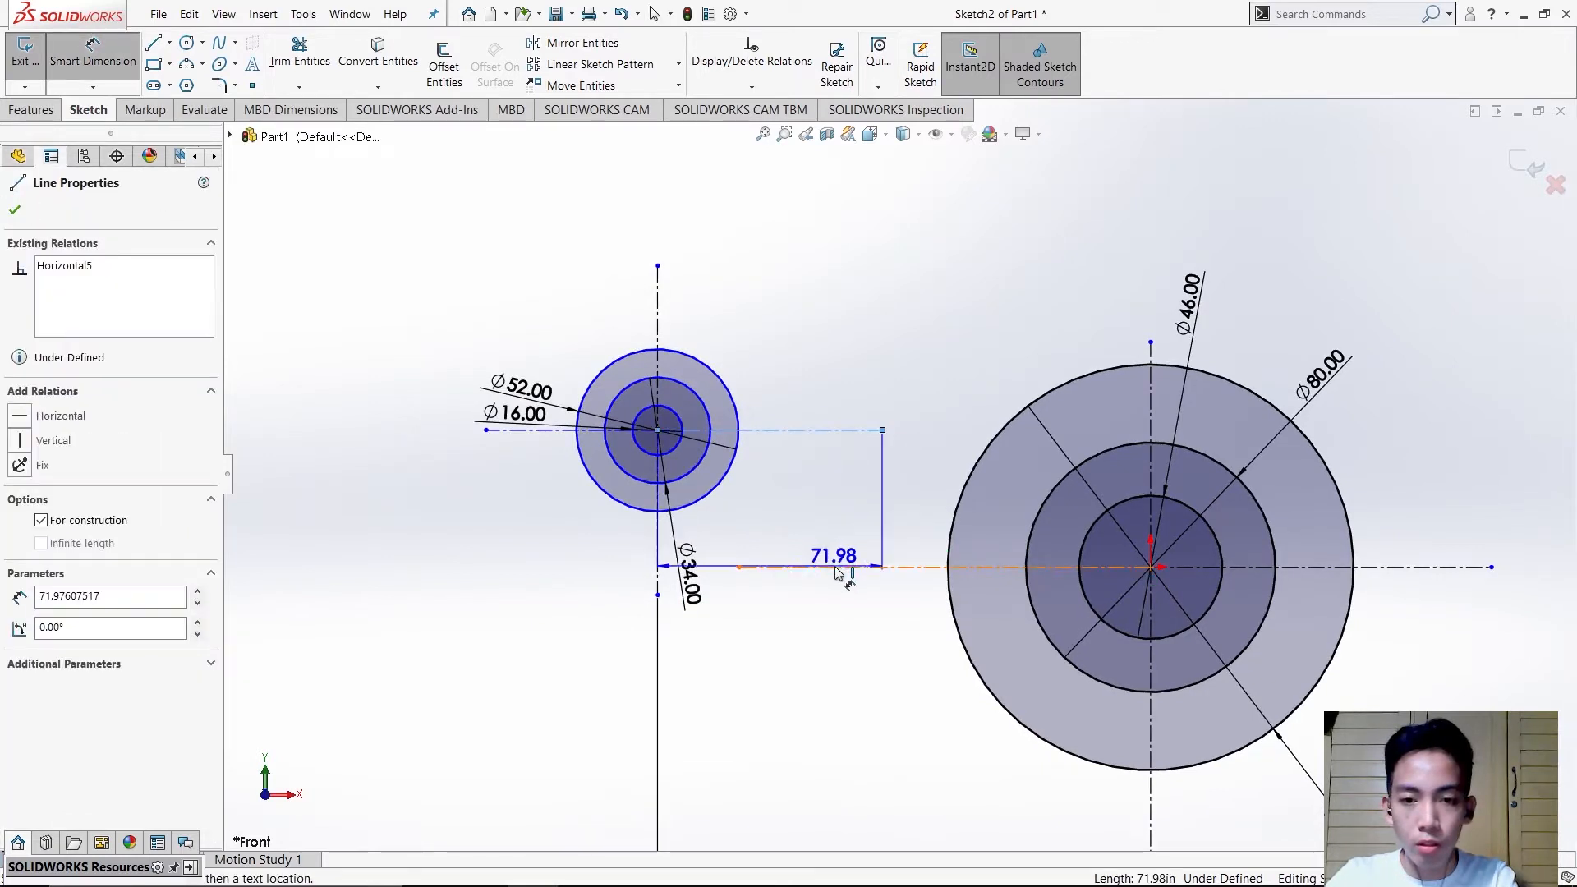
left_click(836, 567)
left_click(851, 515)
type("18")
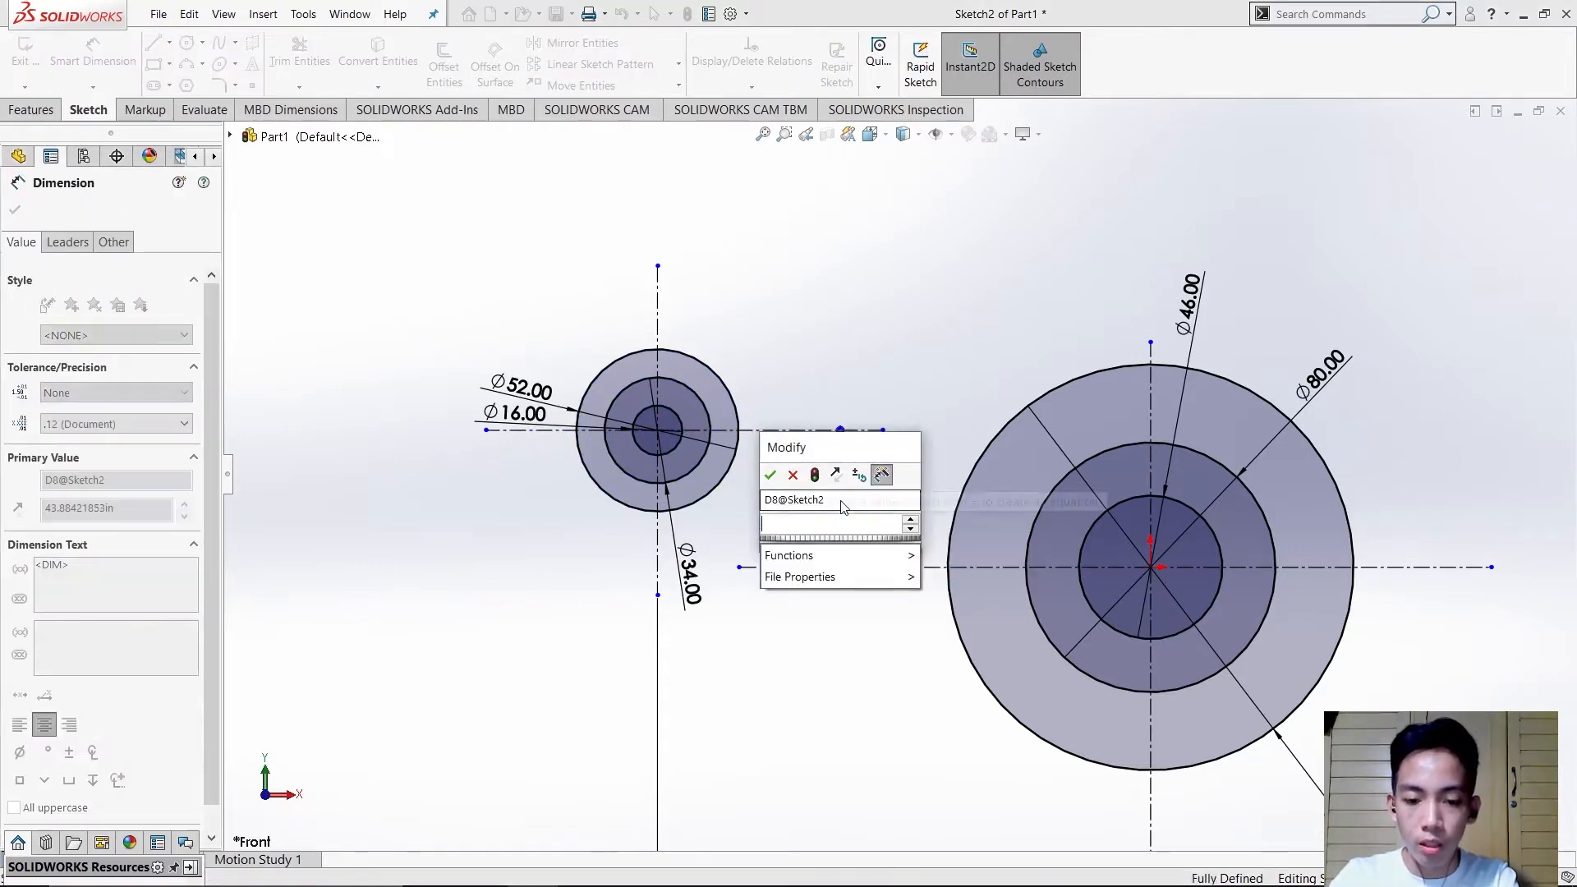
key("Return")
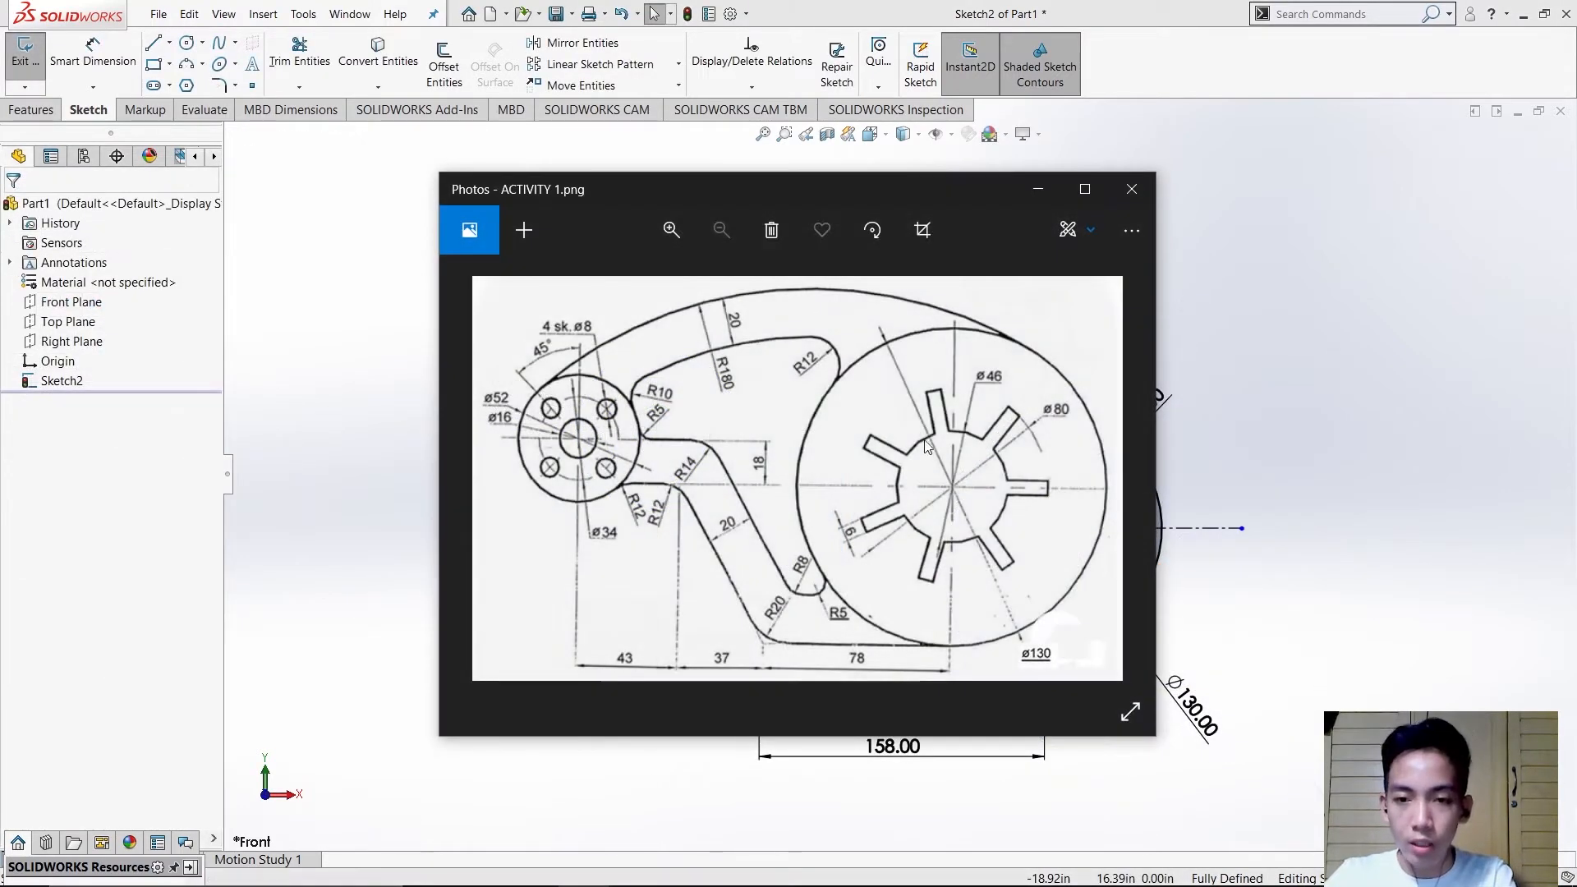
- Look up the slot width in the reference drawing and offset the large hub's right-hand horizontal centerline 3 in bi-directionally
key("alt+Tab")
key("alt+Tab")
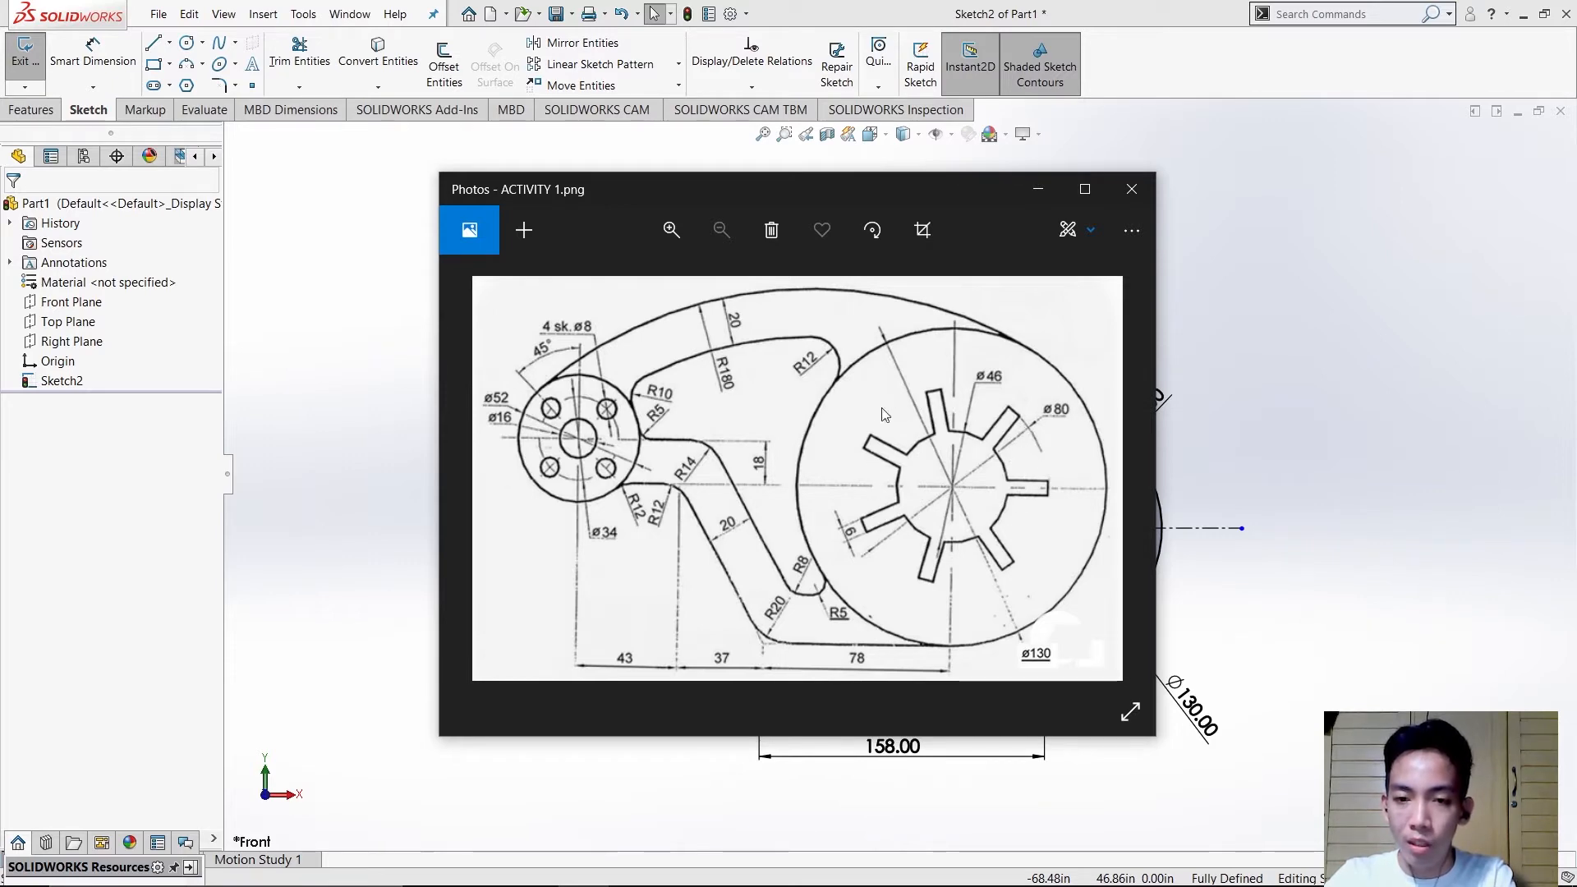
key("alt+Tab")
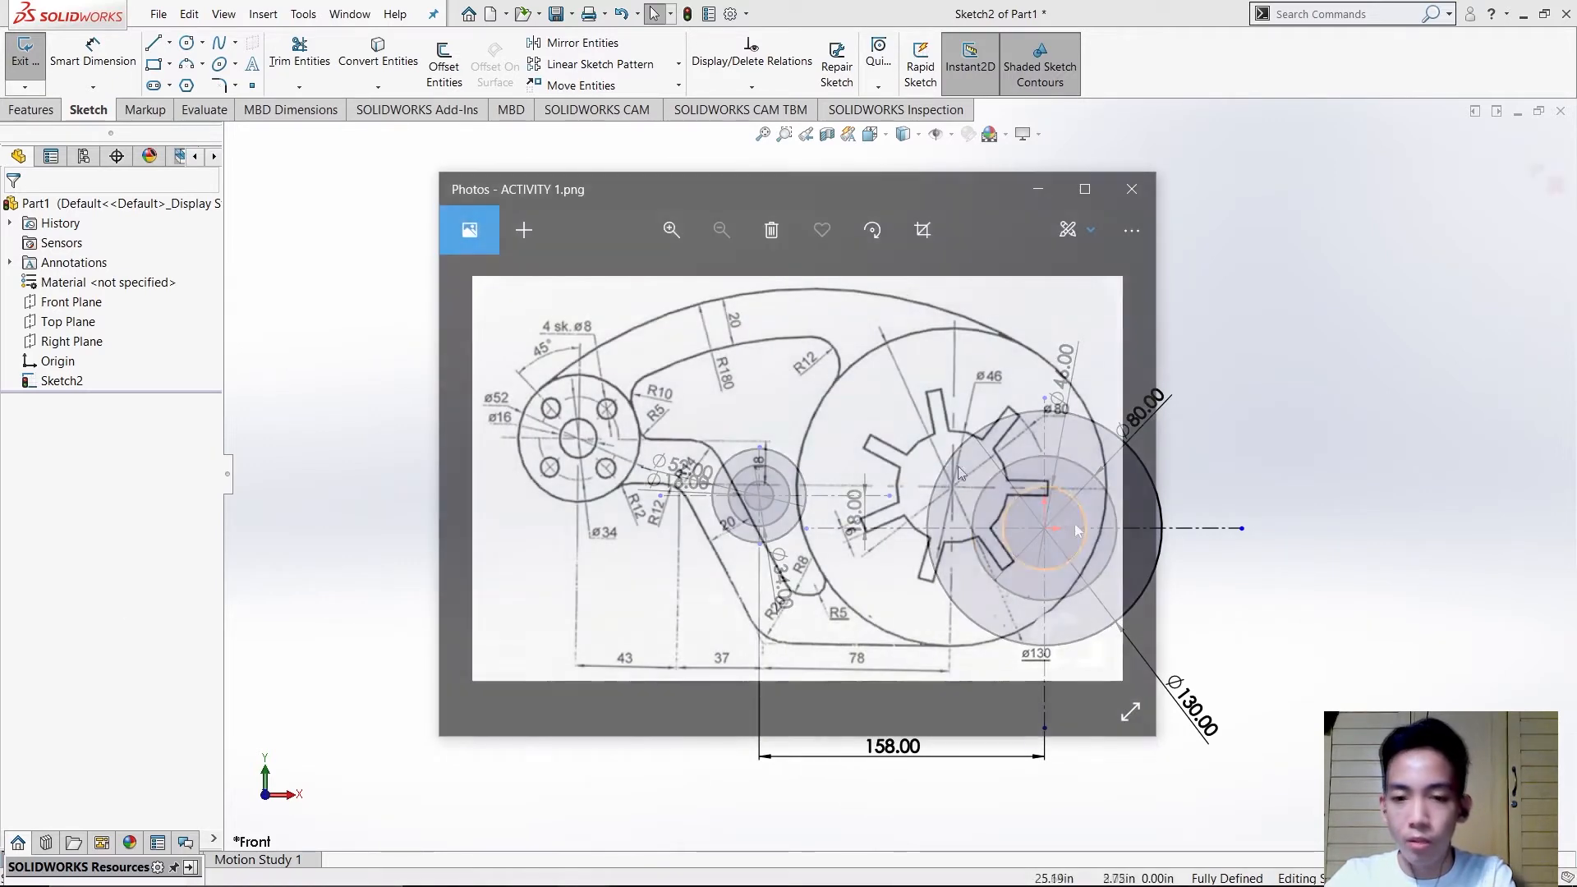
scroll(1143, 535, "down", 5)
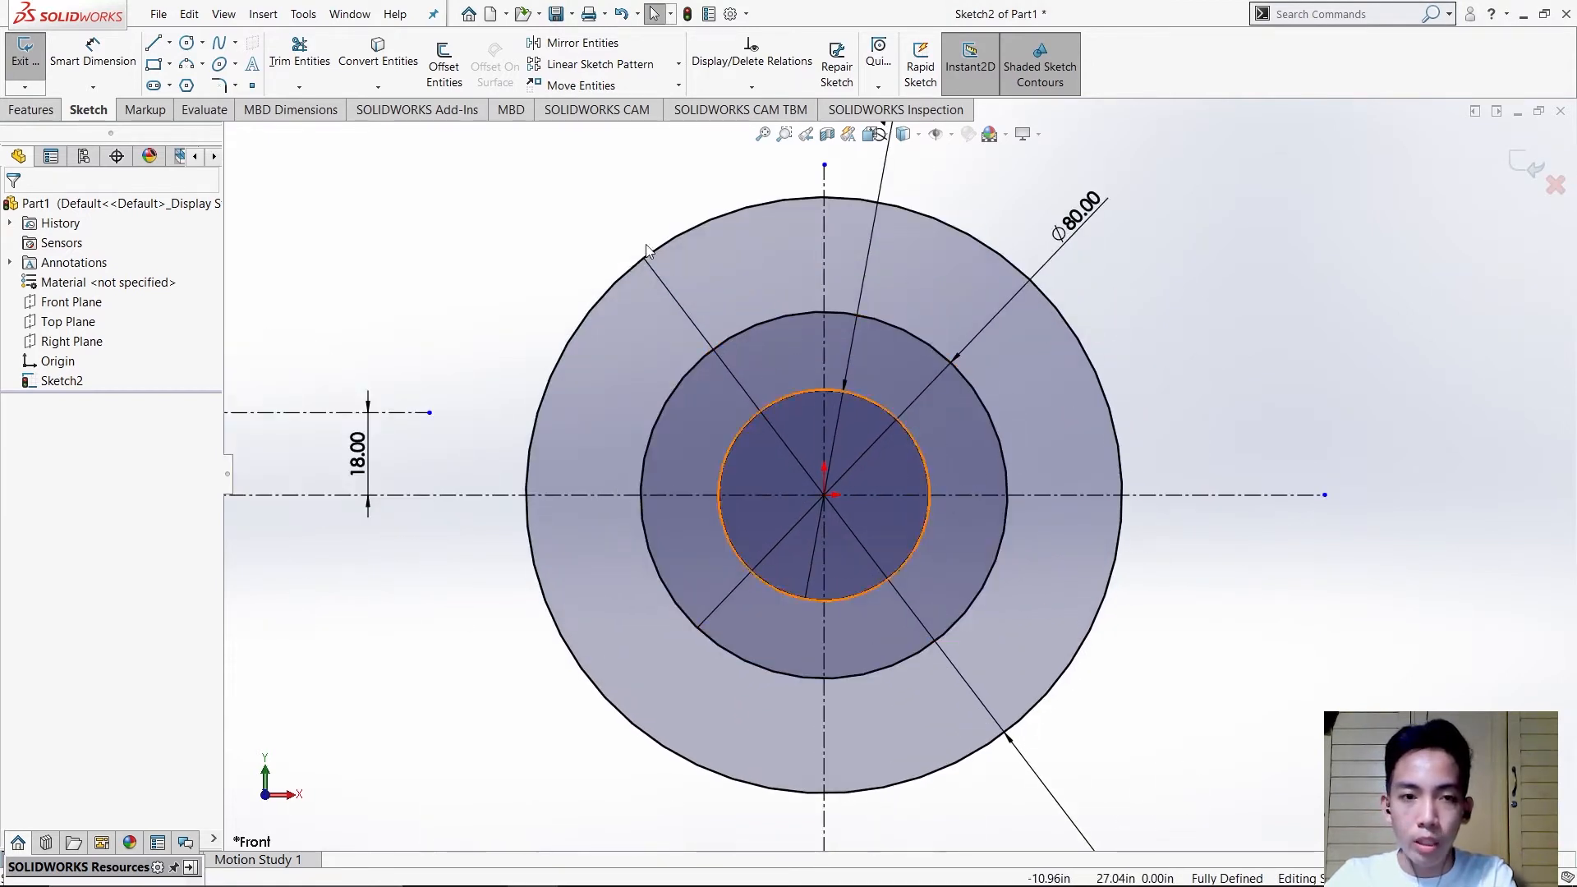
left_click(445, 72)
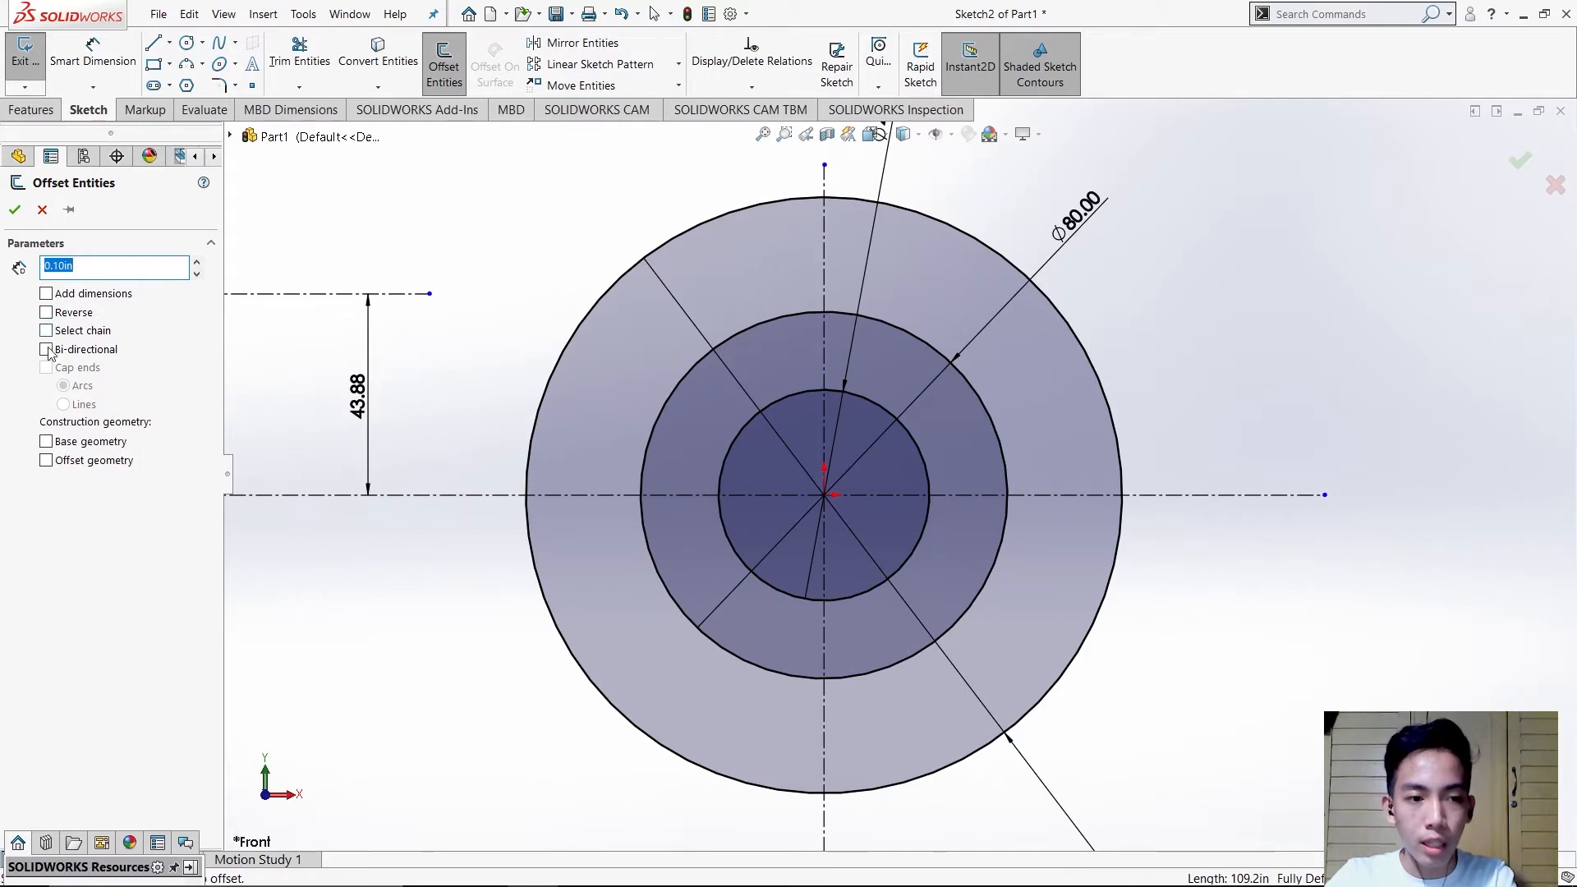
left_click(47, 349)
left_click(110, 271)
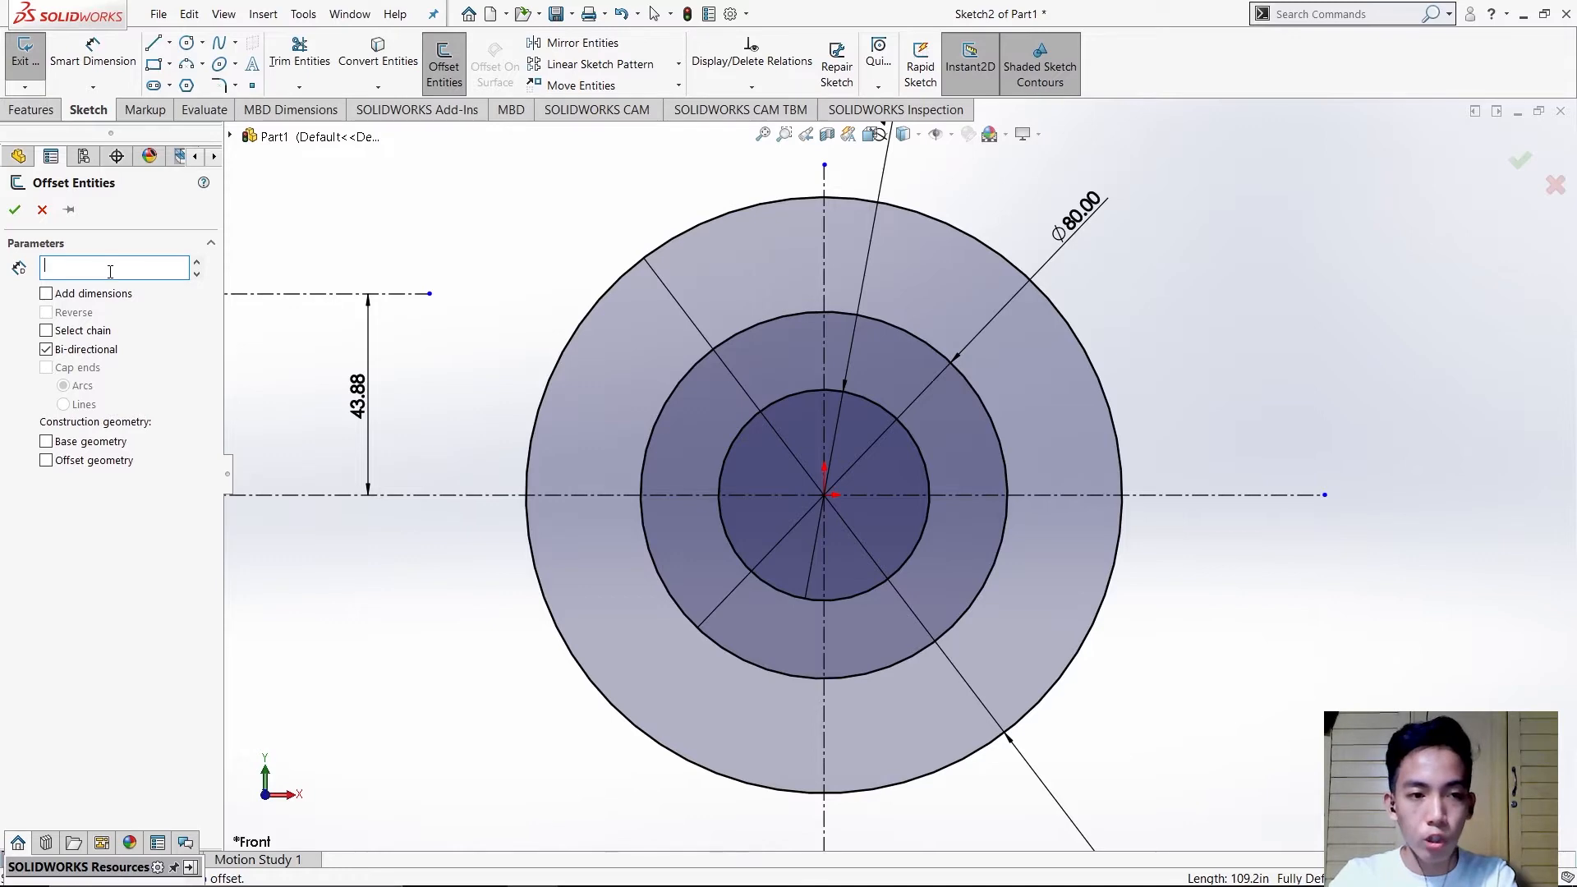
key("alt+Tab")
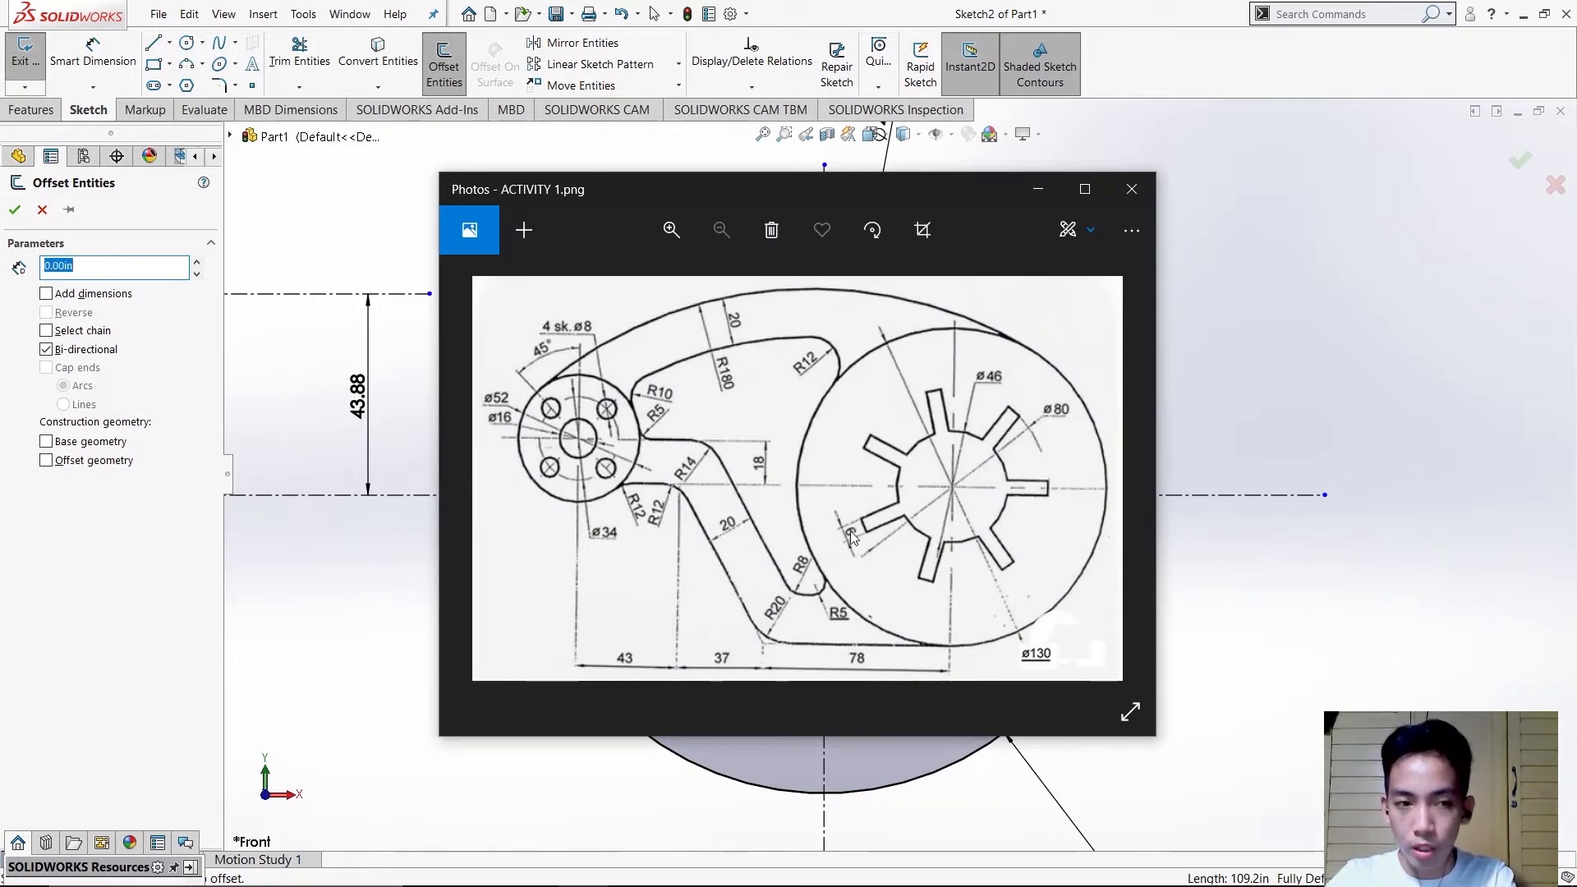
key("alt+Tab")
left_click(115, 261)
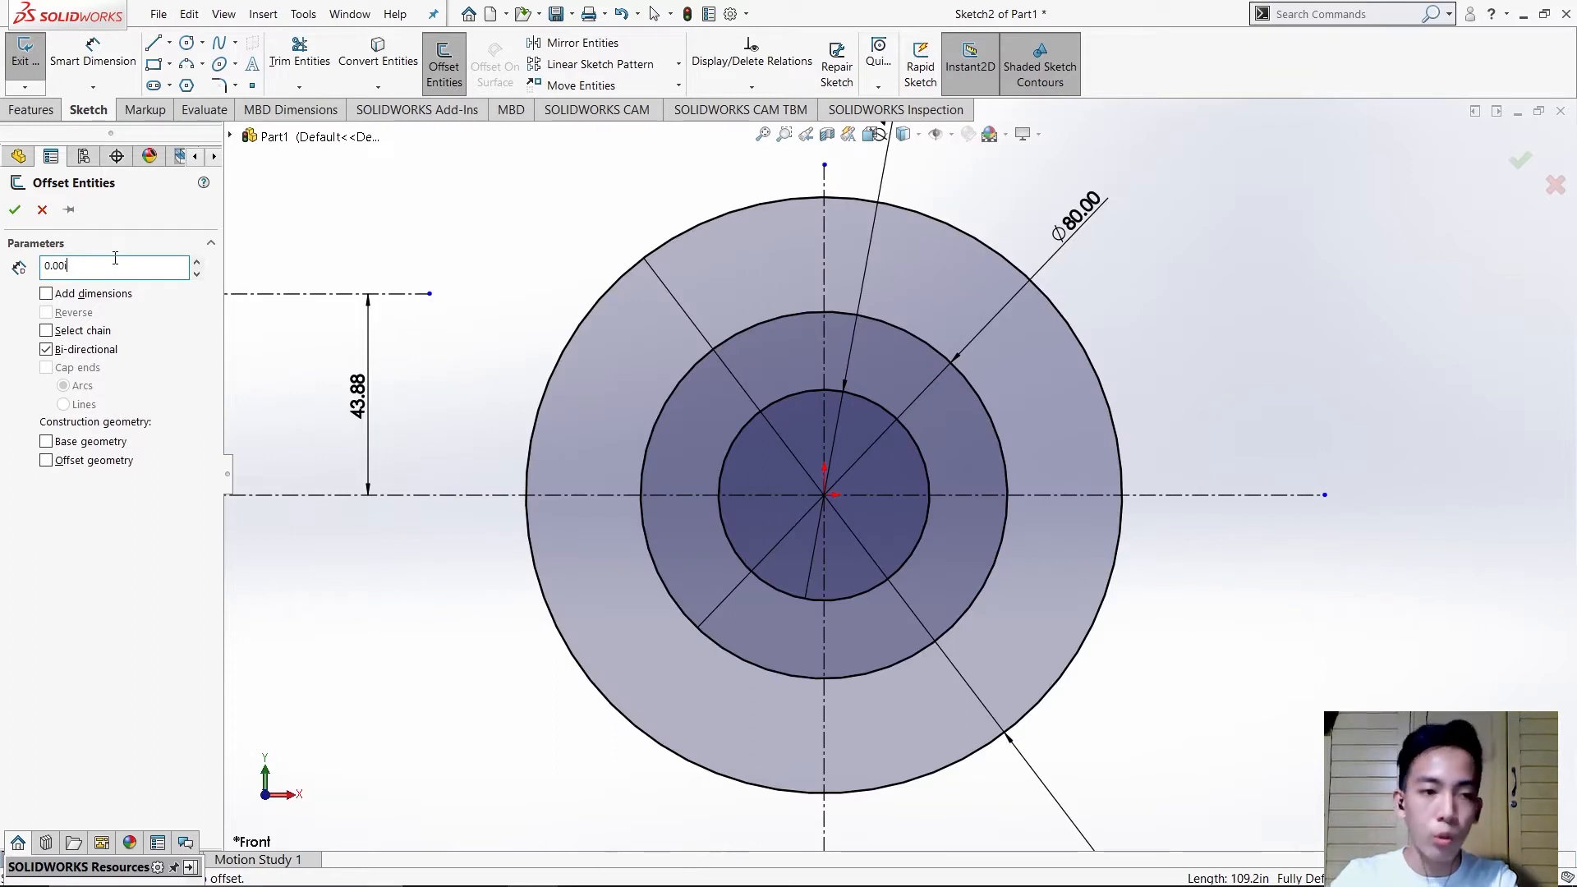
type("3")
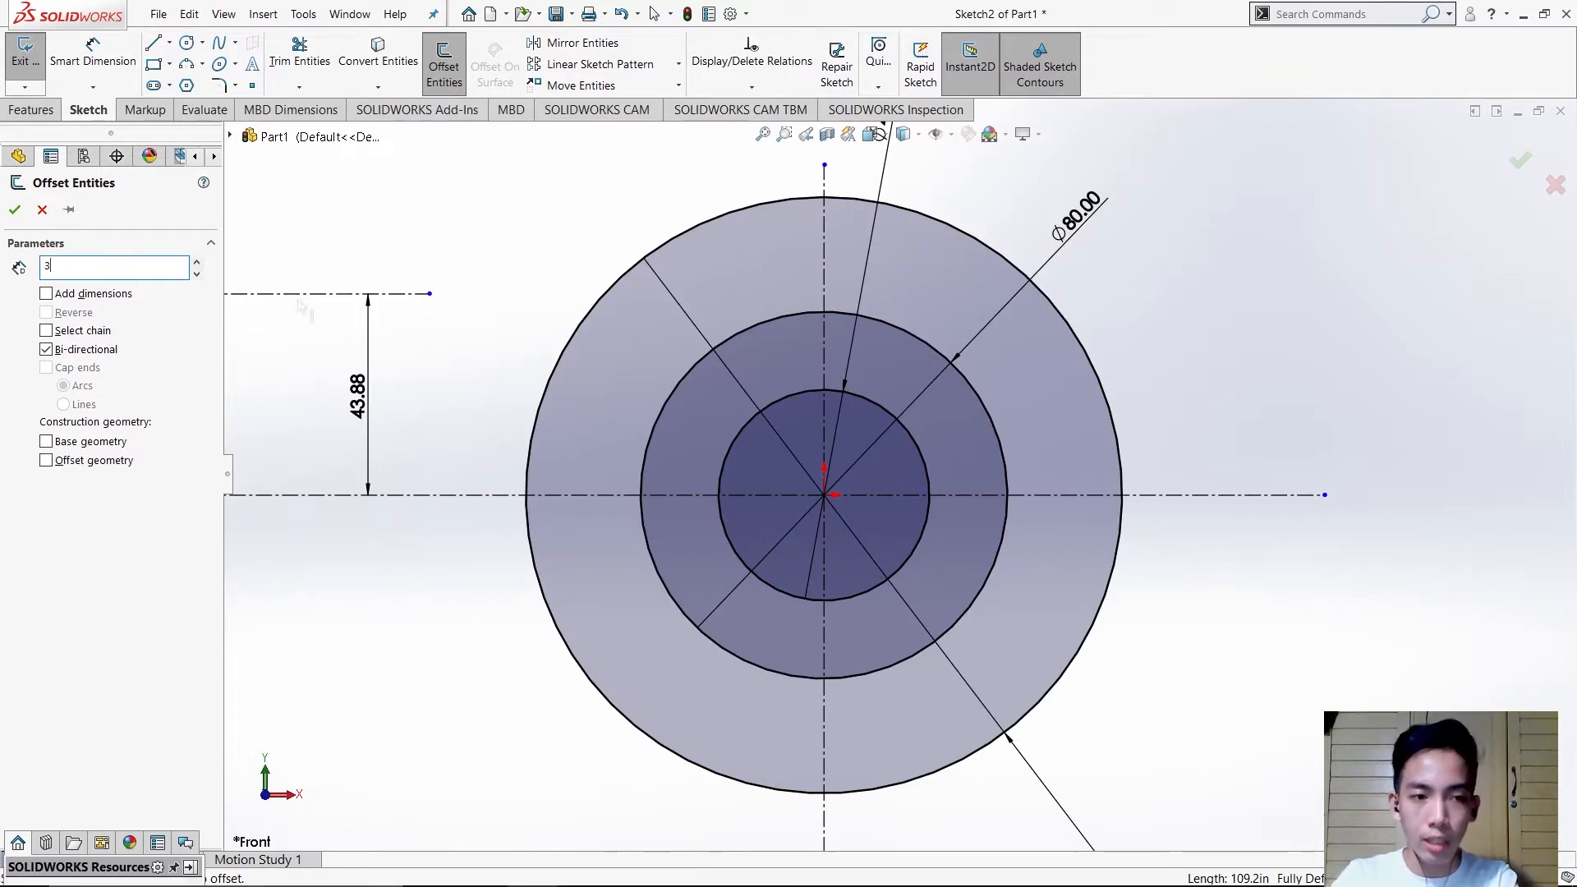
left_click(979, 496)
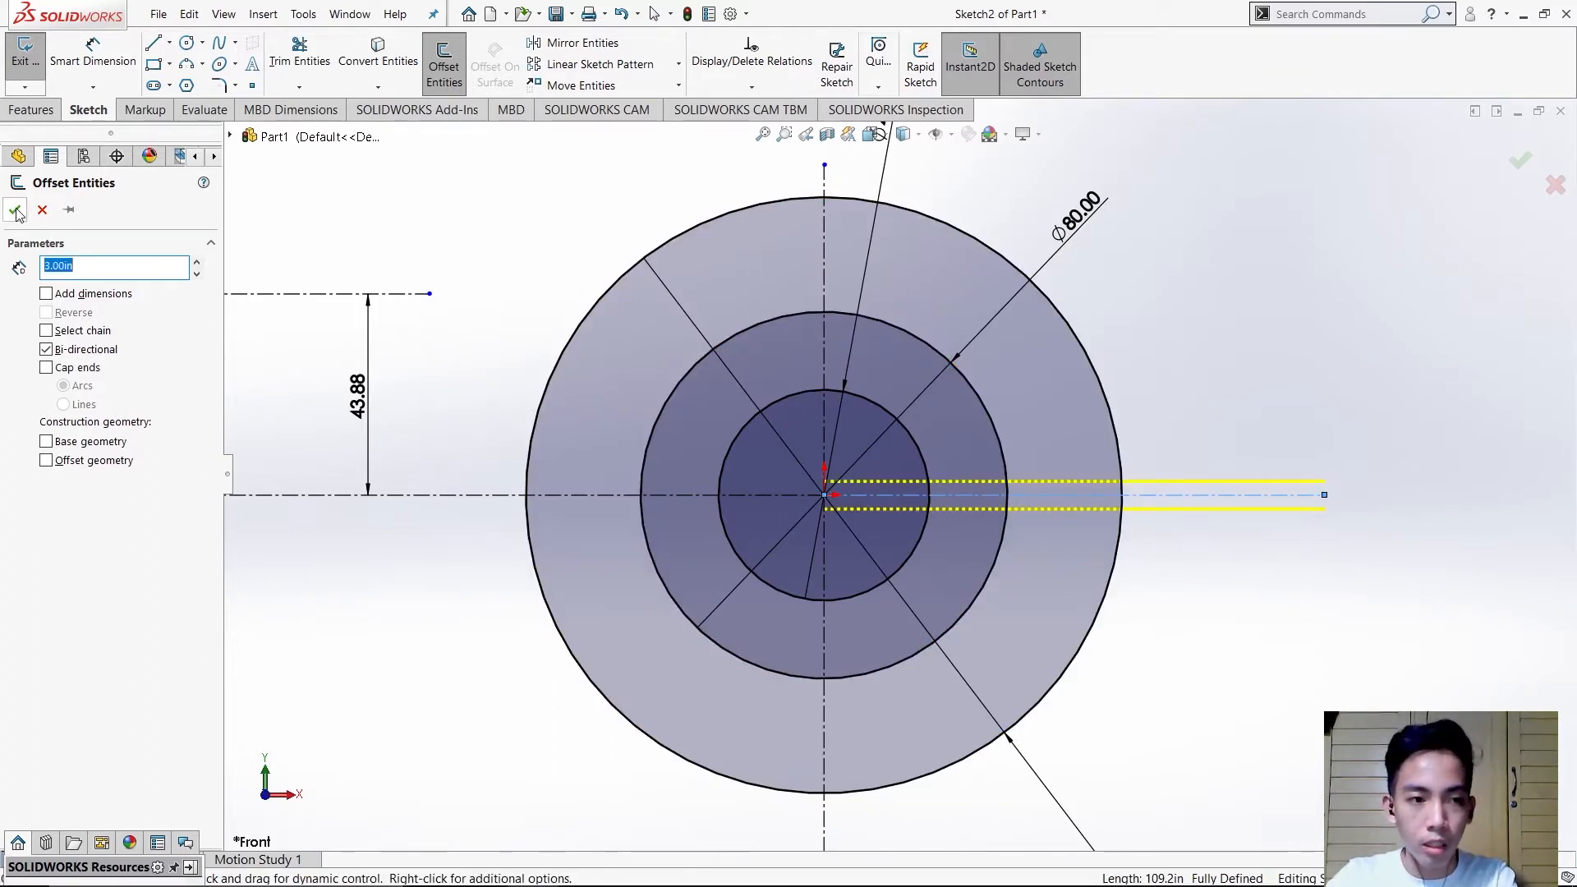
left_click(1012, 470)
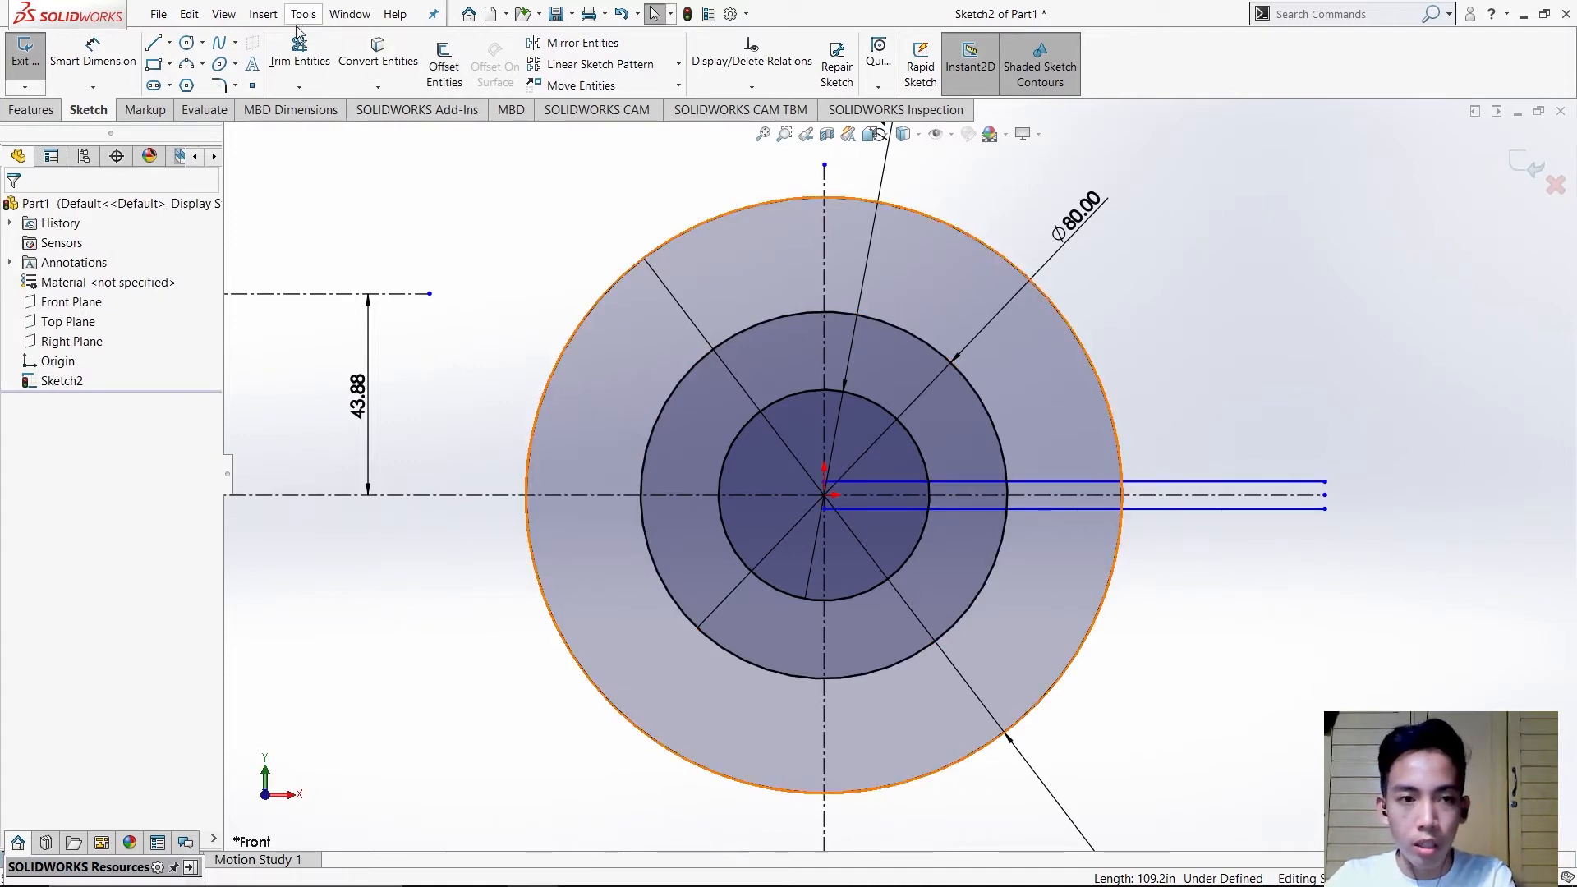
- Trim the two offset lines so only their portions between the 46 and 80 diameter circles remain
left_click(312, 57)
scroll(900, 475, "down", 2)
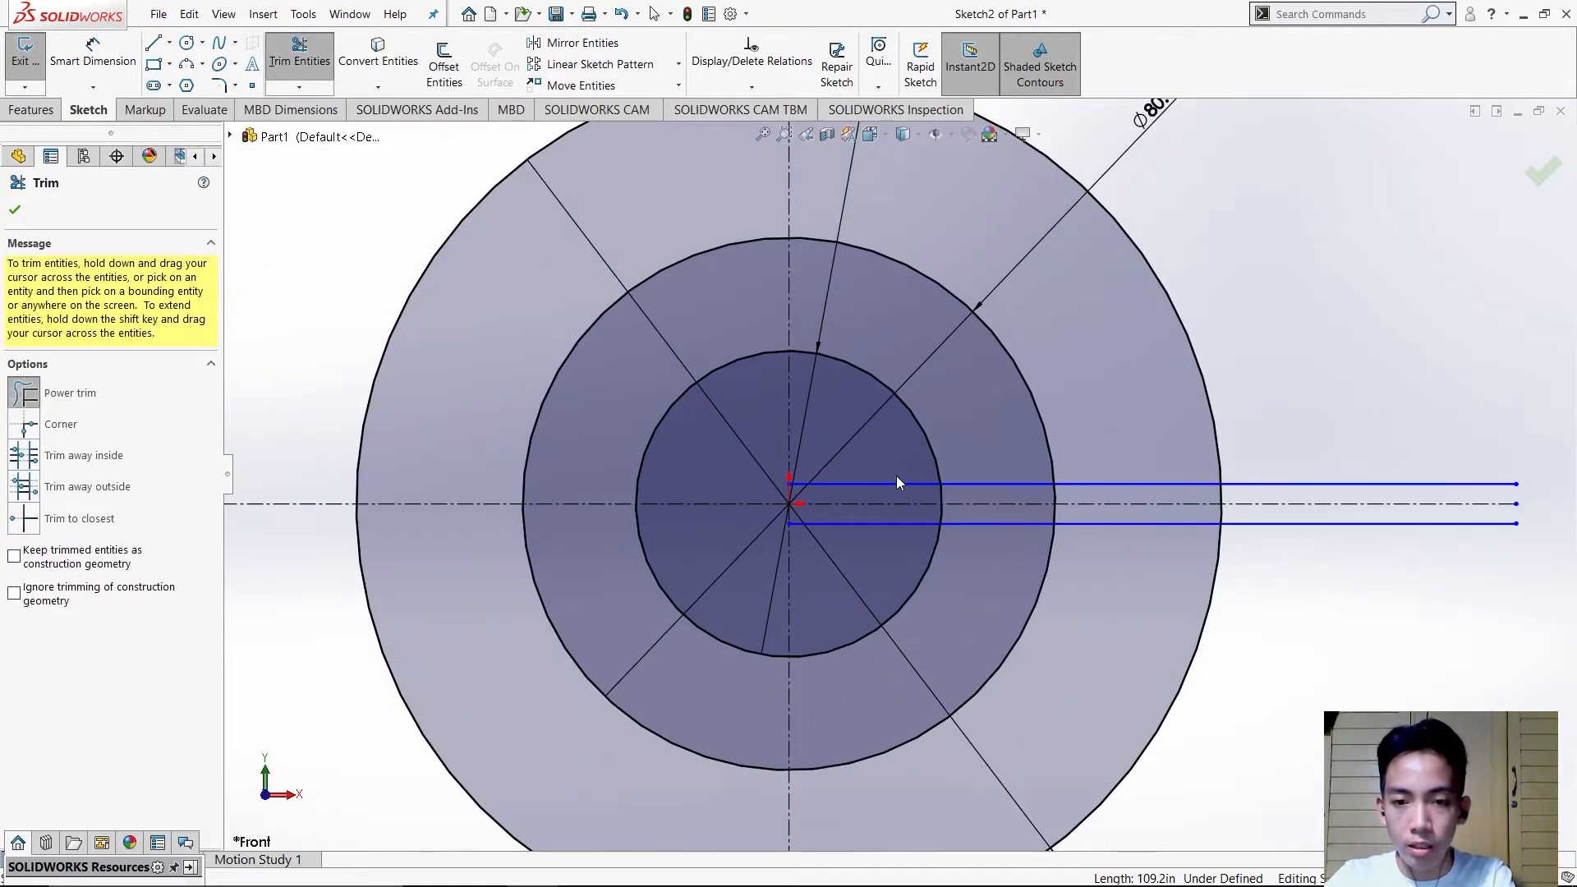
scroll(1042, 546, "up", 3)
- Check the slot arrangement in the reference drawing and set up an equally spaced 360° circular sketch pattern of both slot lines about the large hub's center
key("alt+Tab")
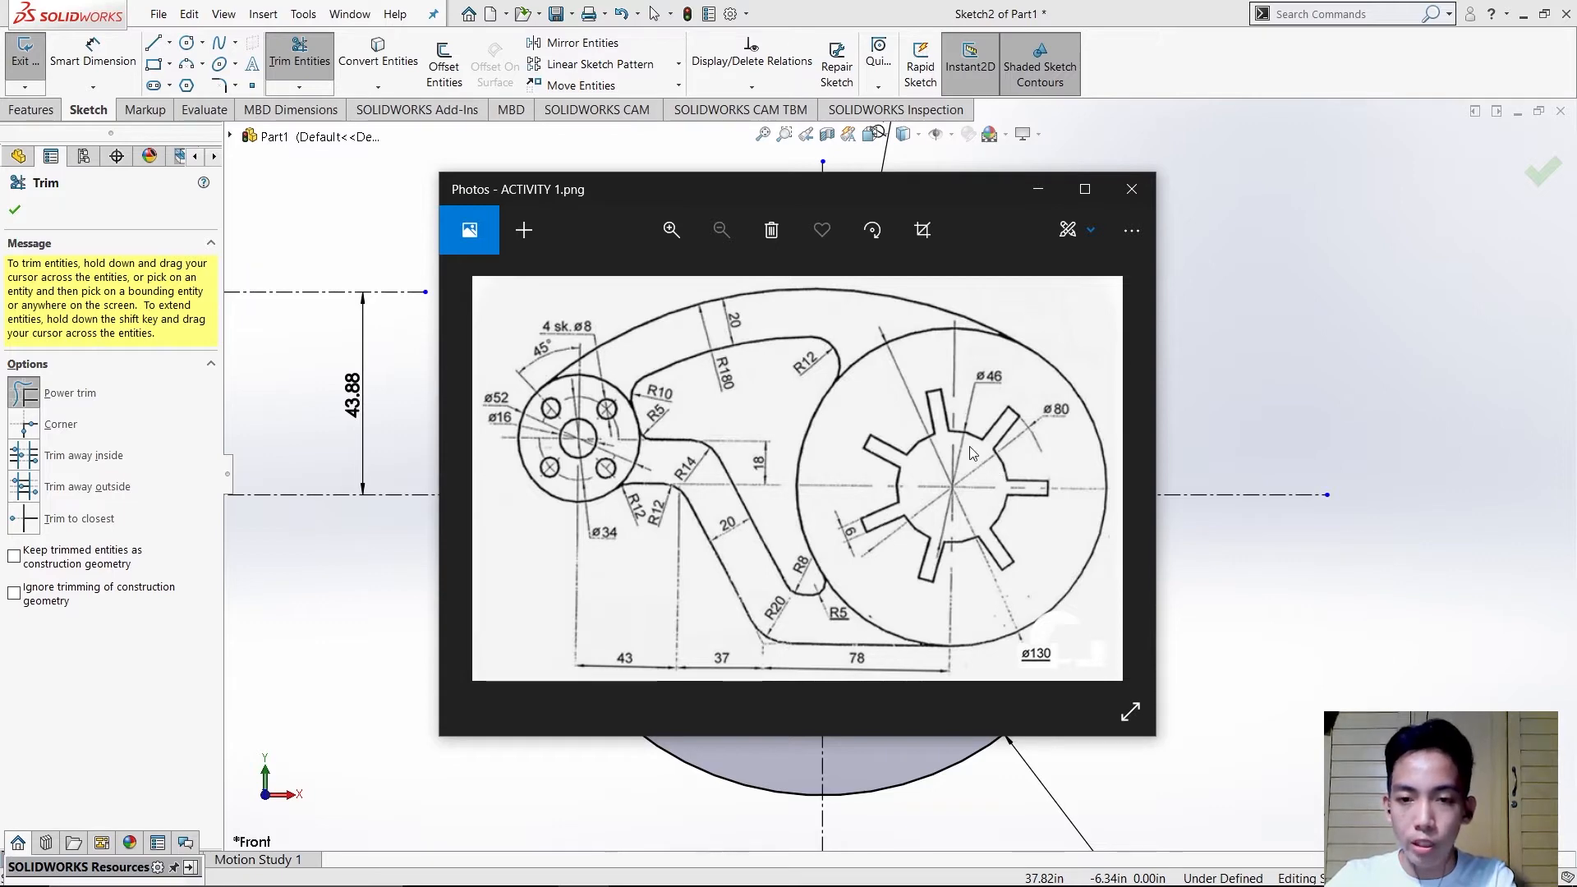
key("alt+Tab")
left_click(679, 64)
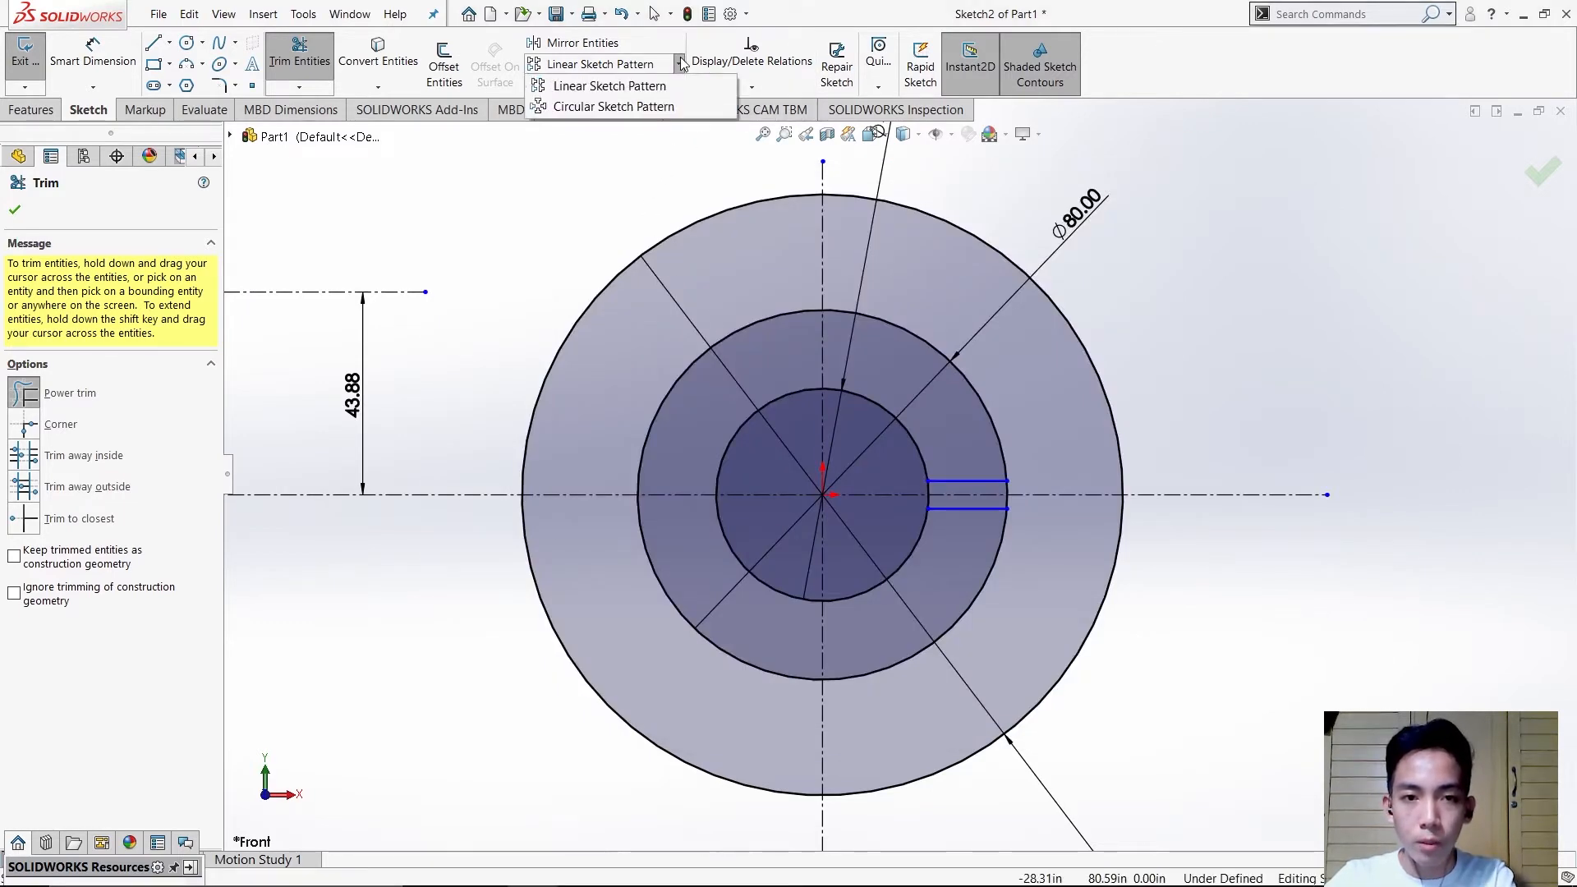
left_click(635, 118)
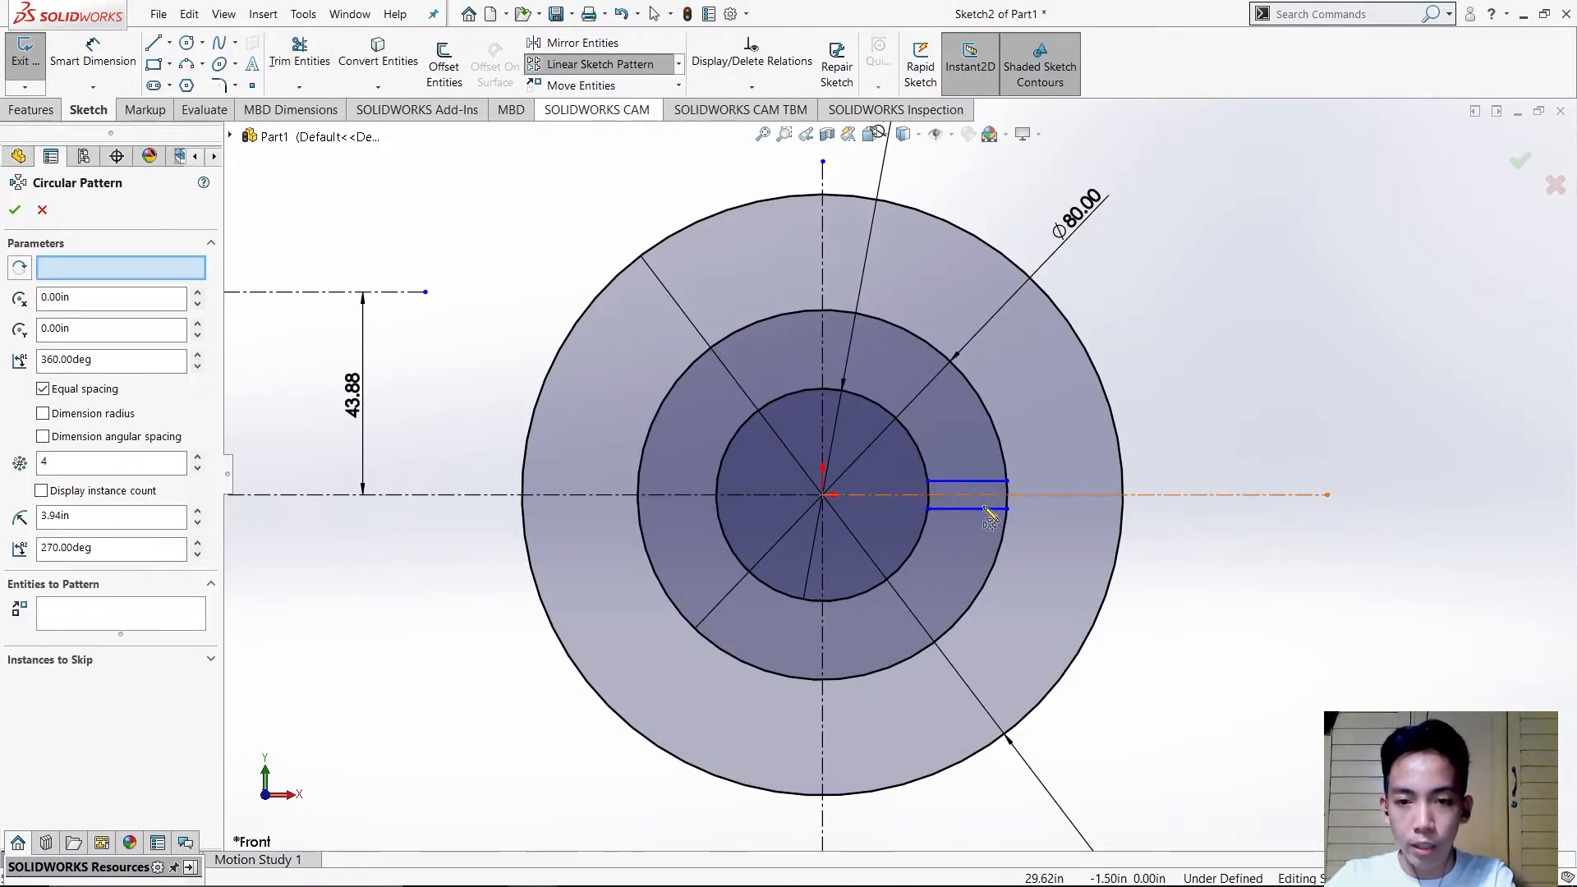
left_click(19, 268)
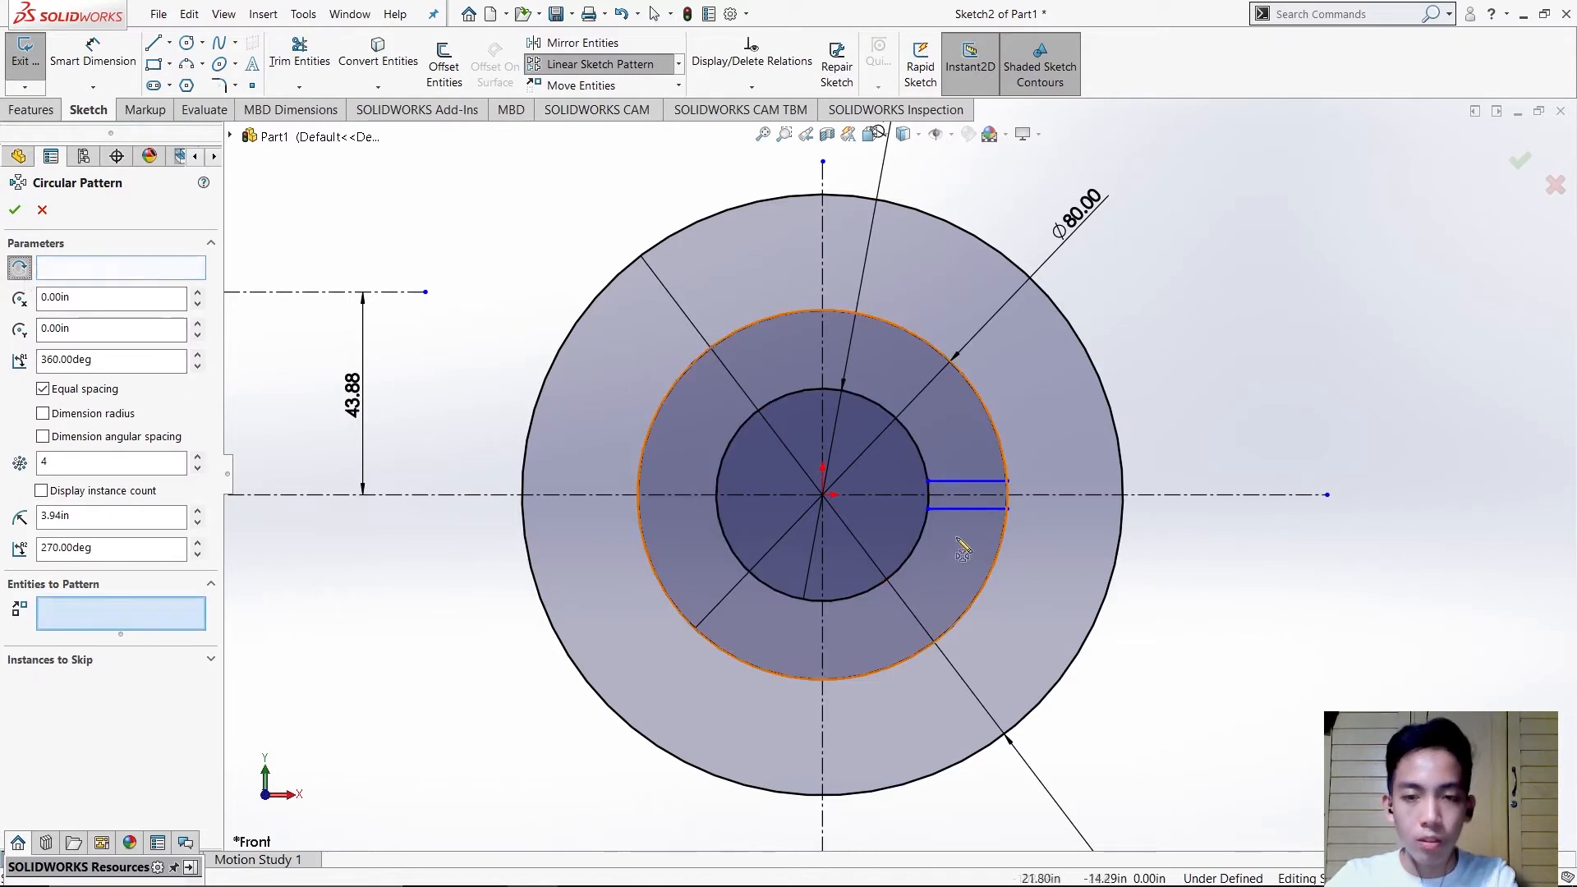
left_click(95, 269)
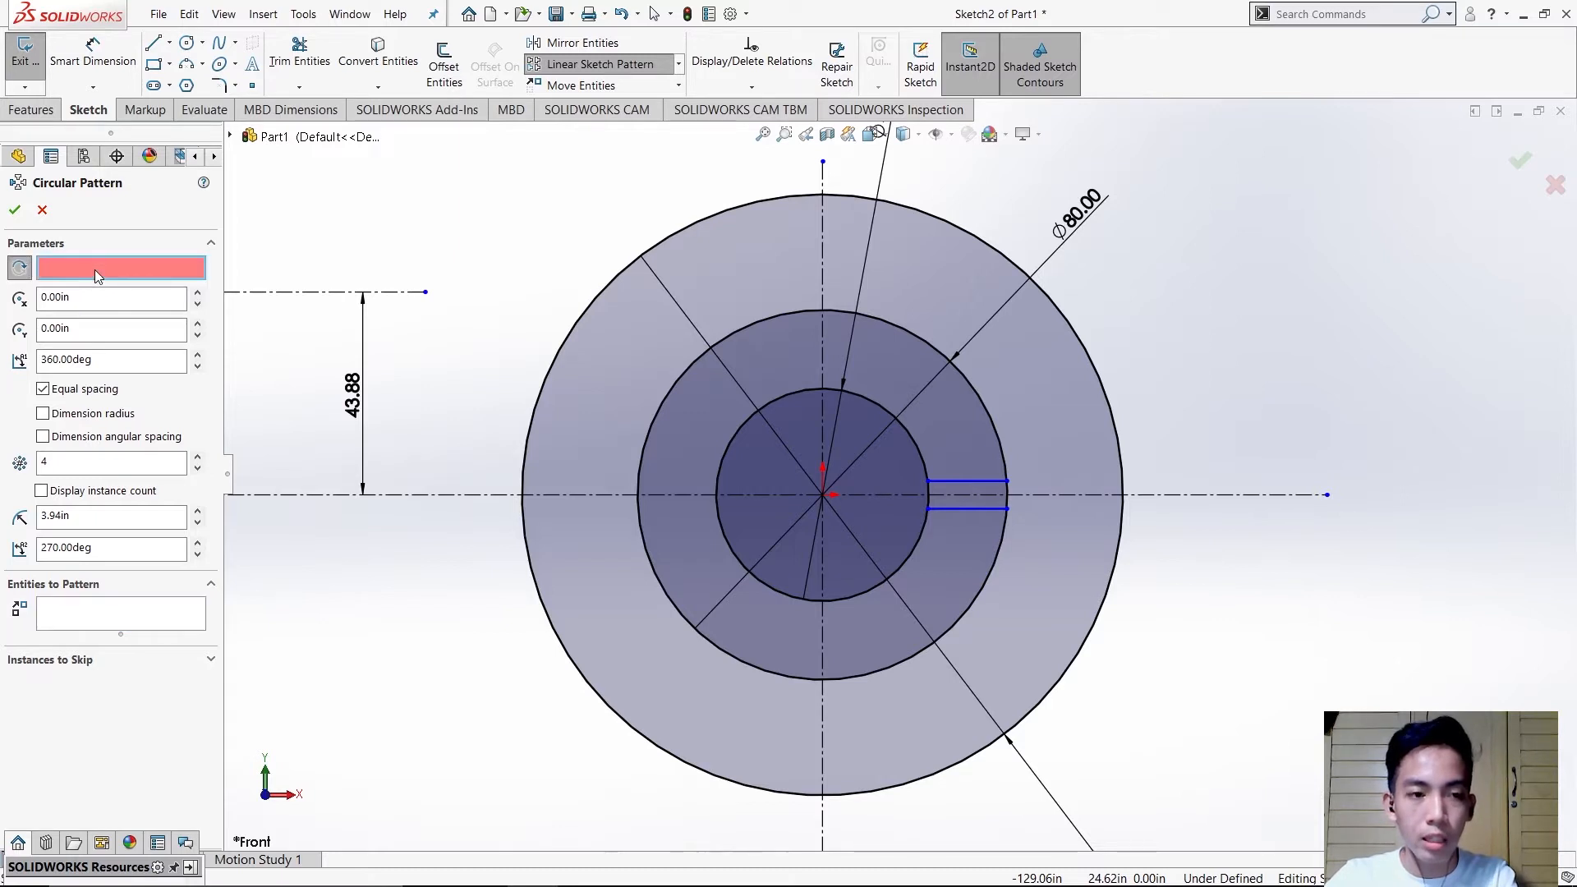
left_click(822, 495)
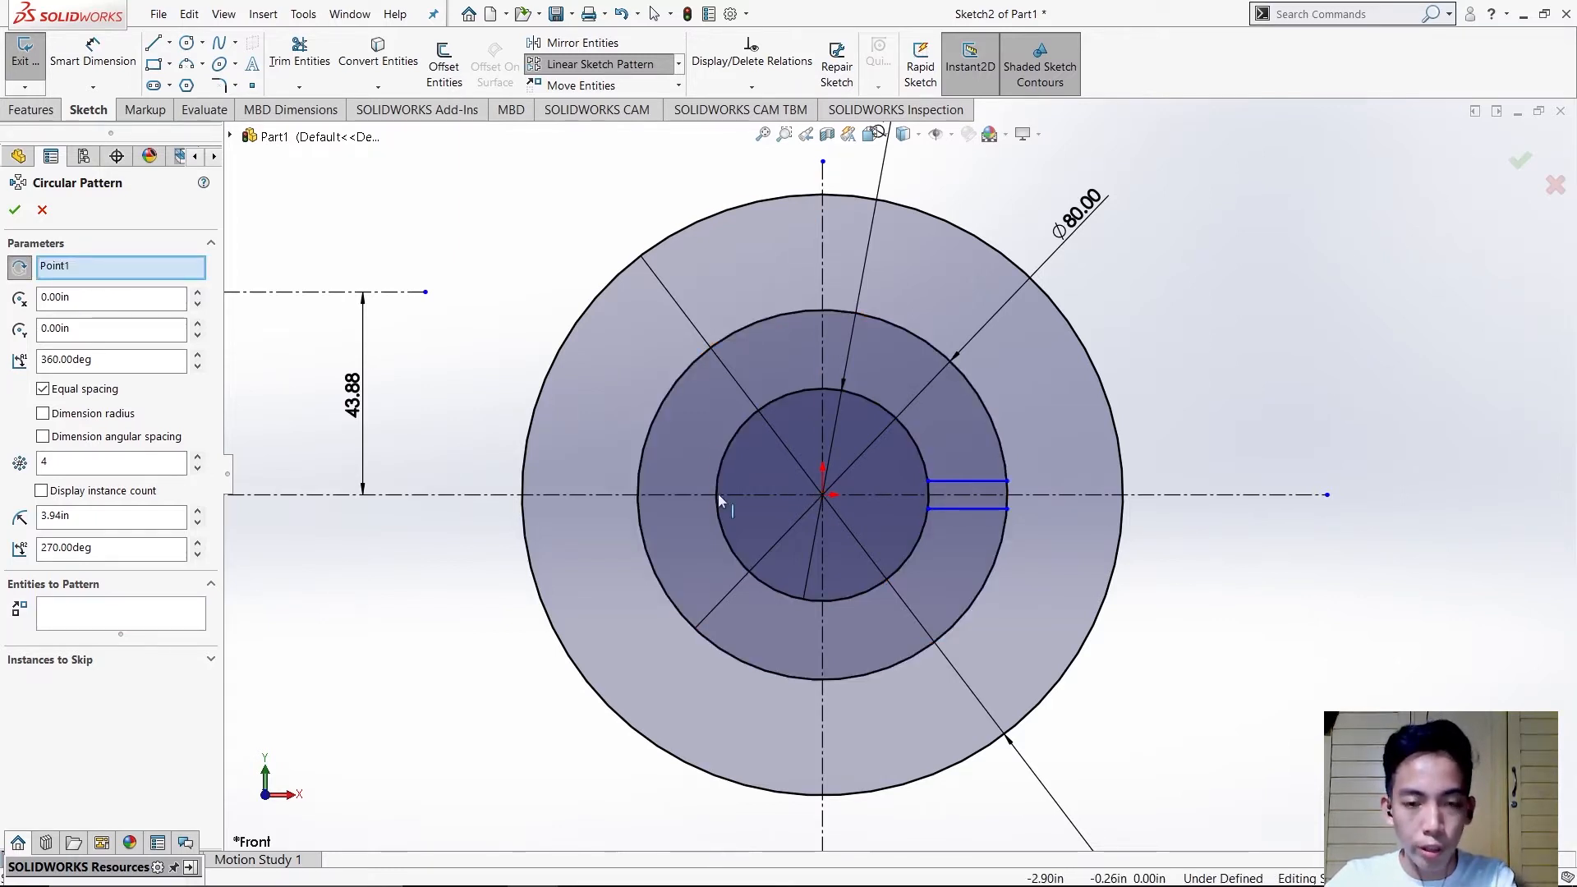
left_click(90, 616)
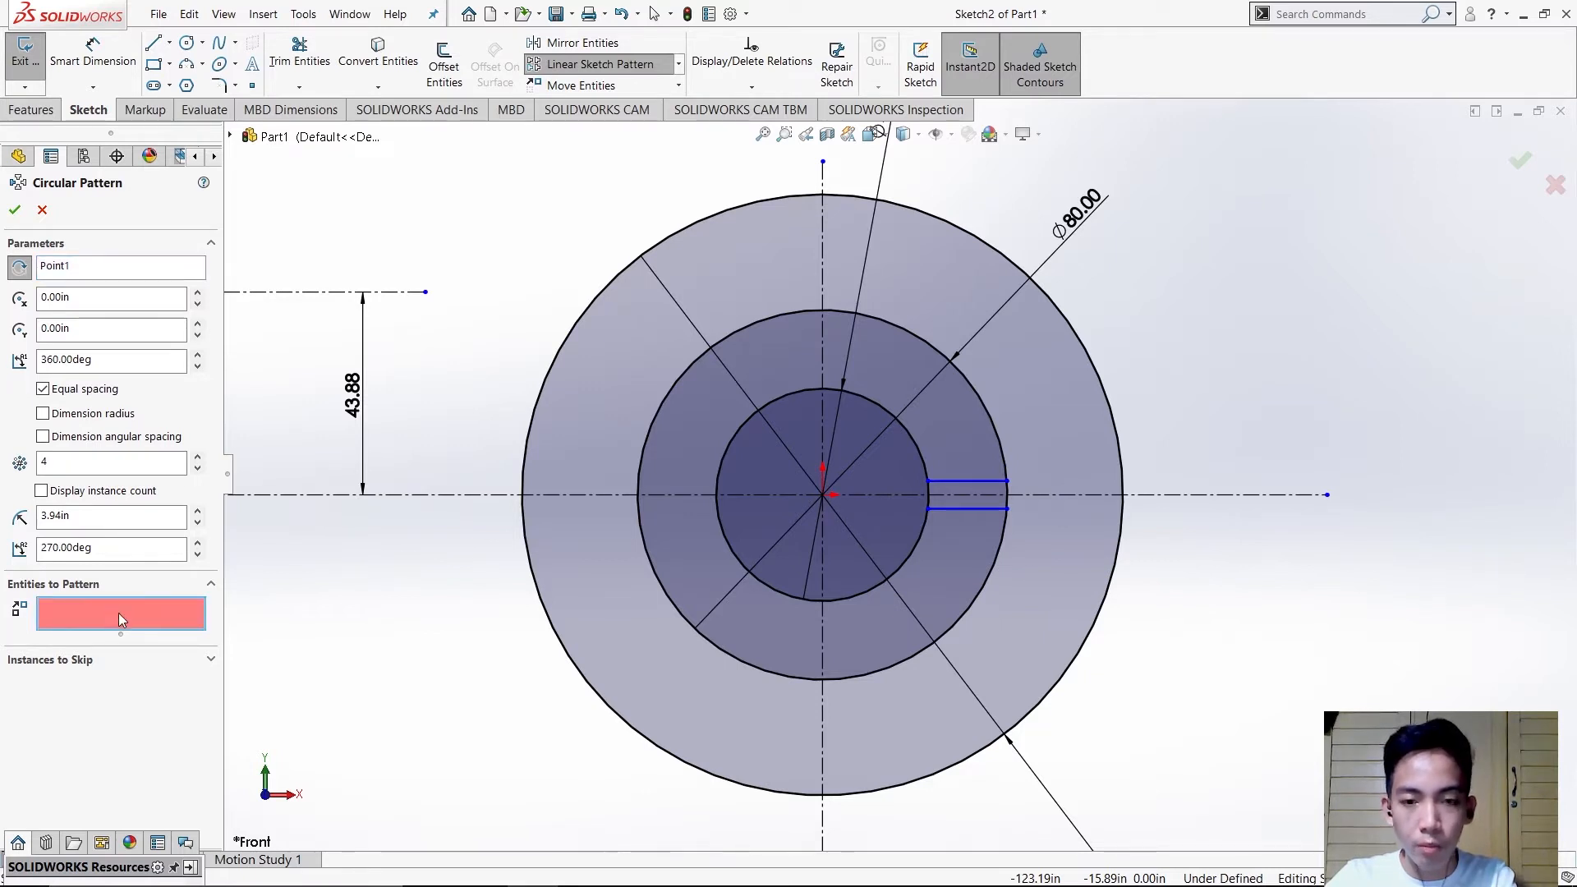
left_click(969, 484)
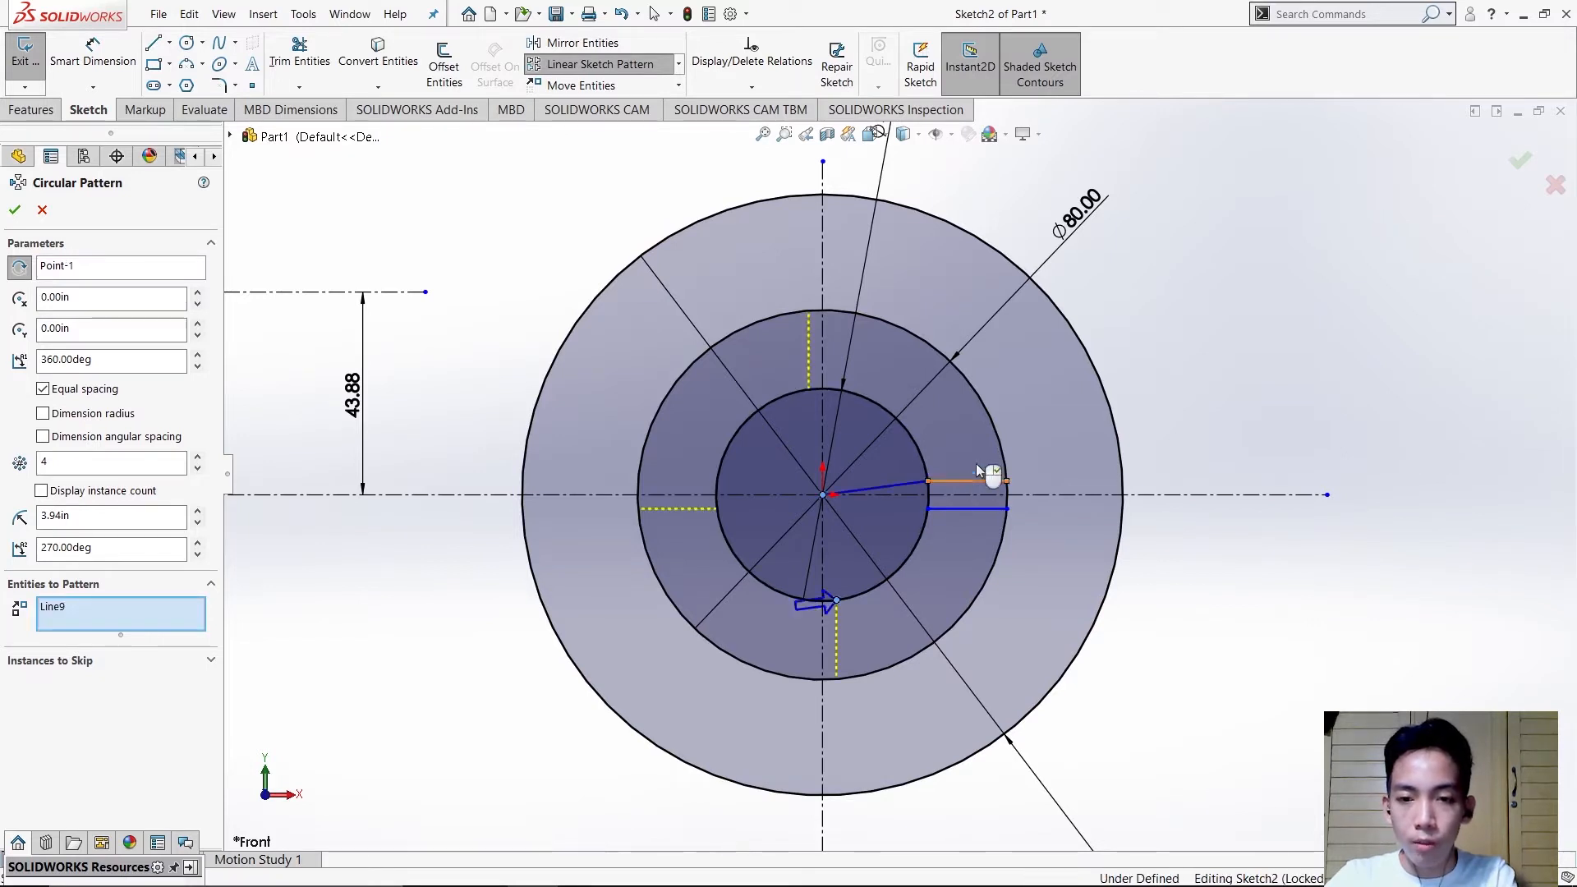
left_click(973, 511)
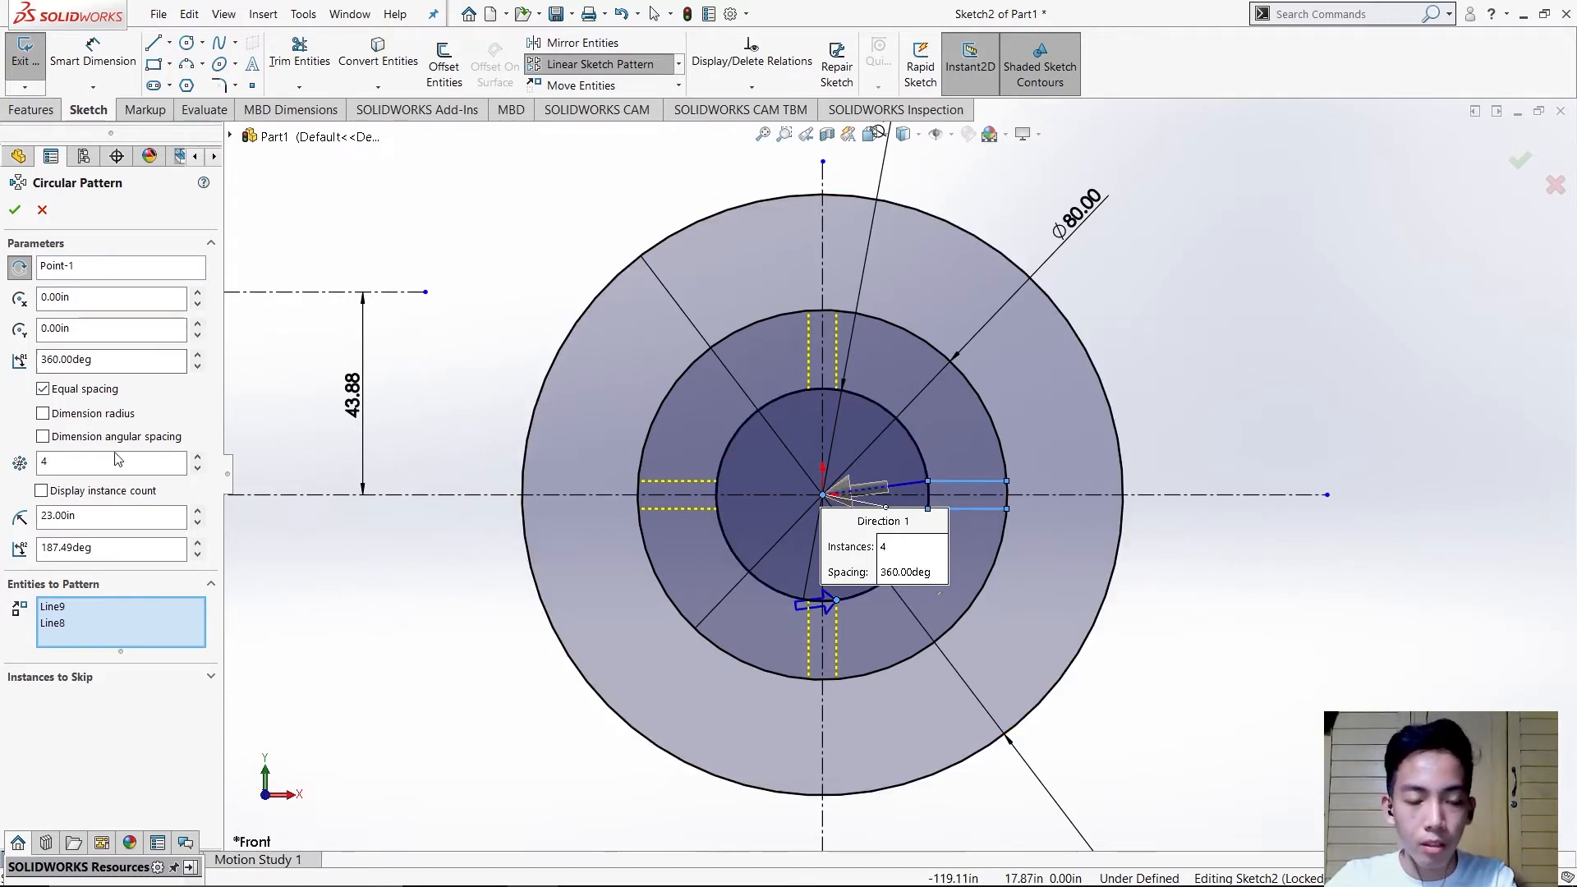
- Look up the number of slots in the reference drawing and create the circular pattern with 7 instances
key("alt+Tab")
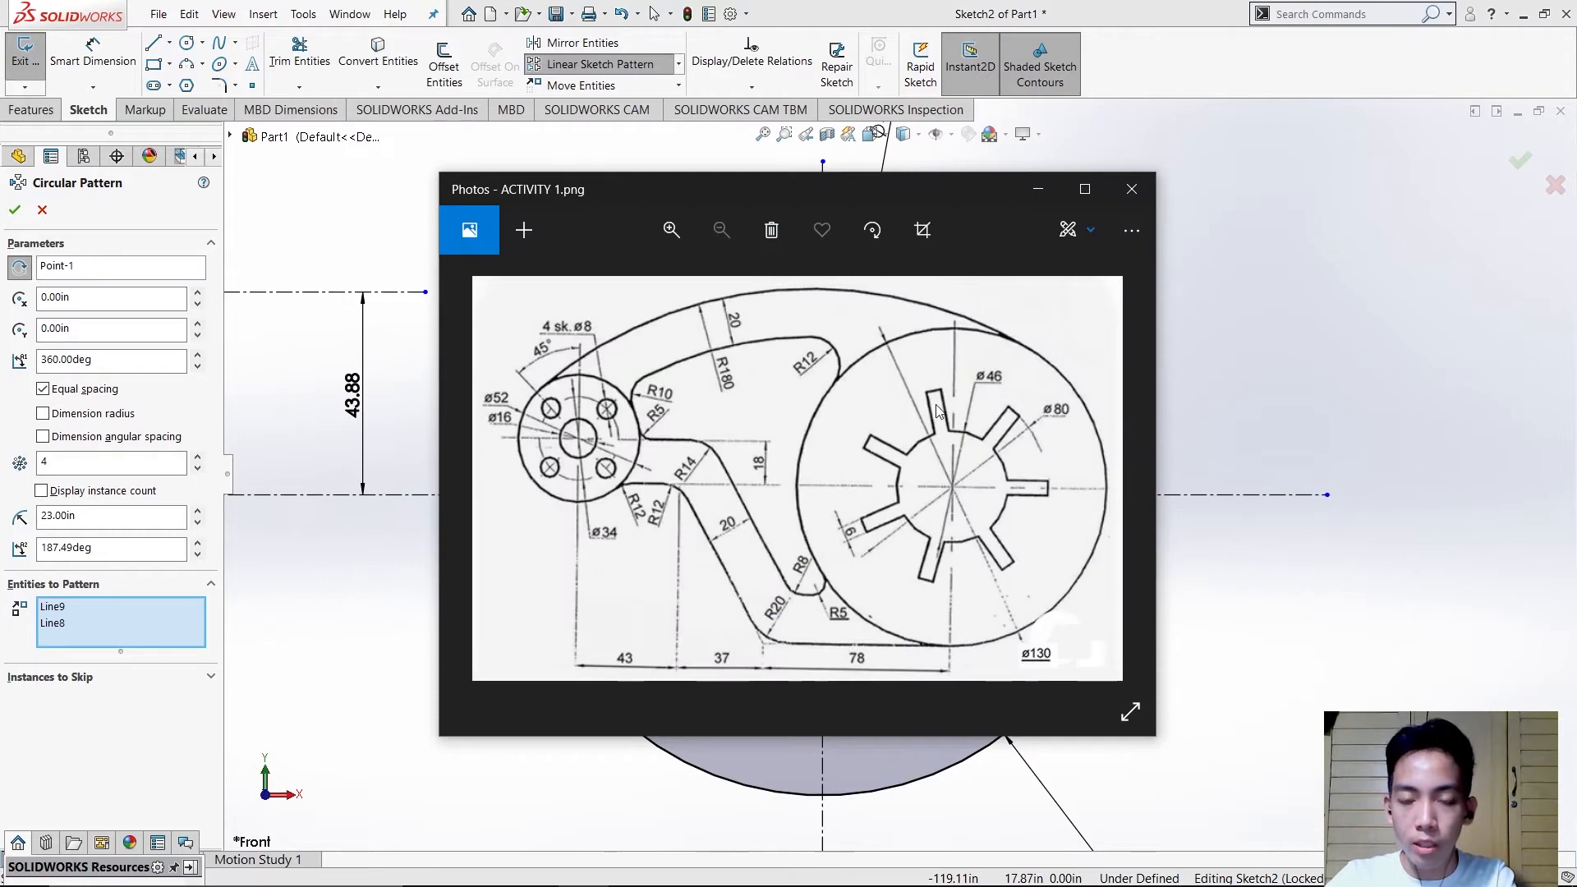
key("alt+Tab")
double_click(115, 463)
type("7")
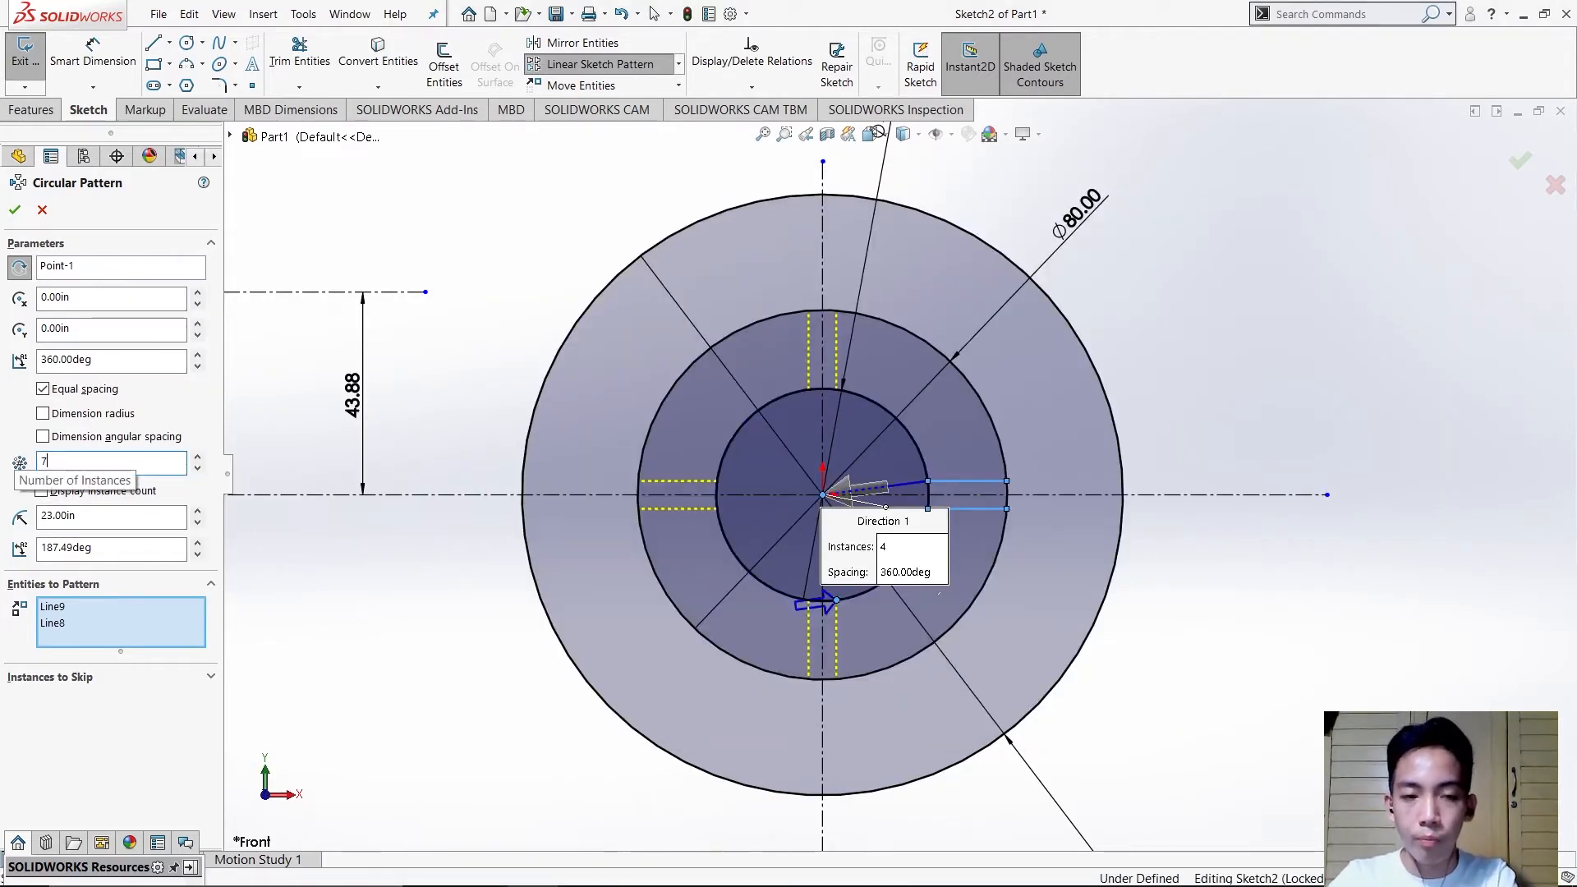
key("Return")
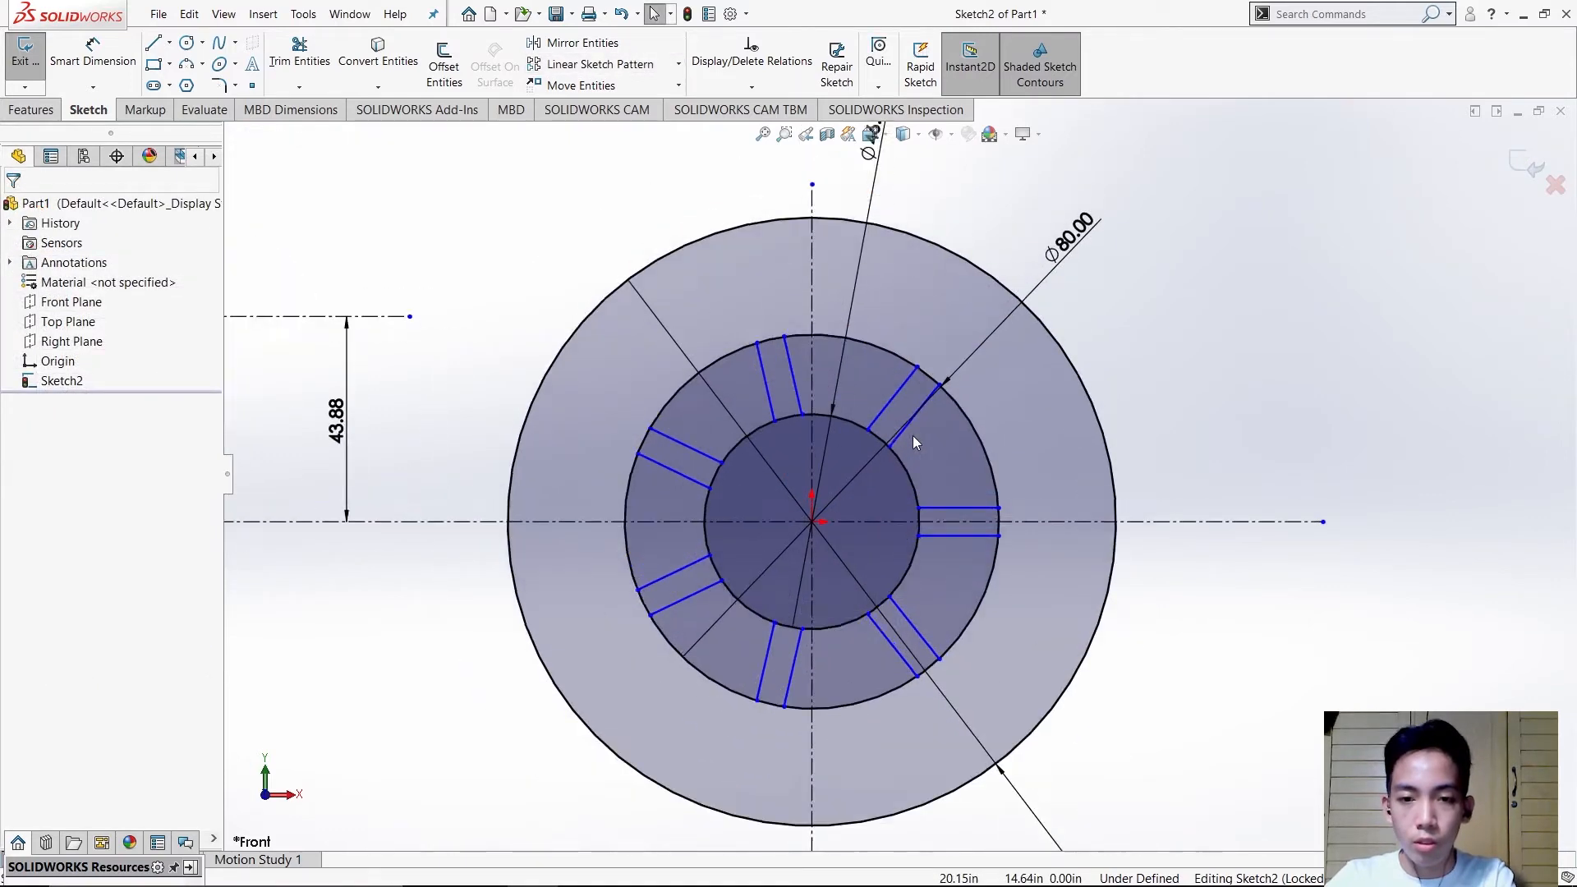
- Check the slot shape in the reference drawing and trim the 80 diameter circle between the slots, keeping only the slots' end arcs
scroll(914, 435, "down", 2)
key("alt+Tab")
key("alt+Tab")
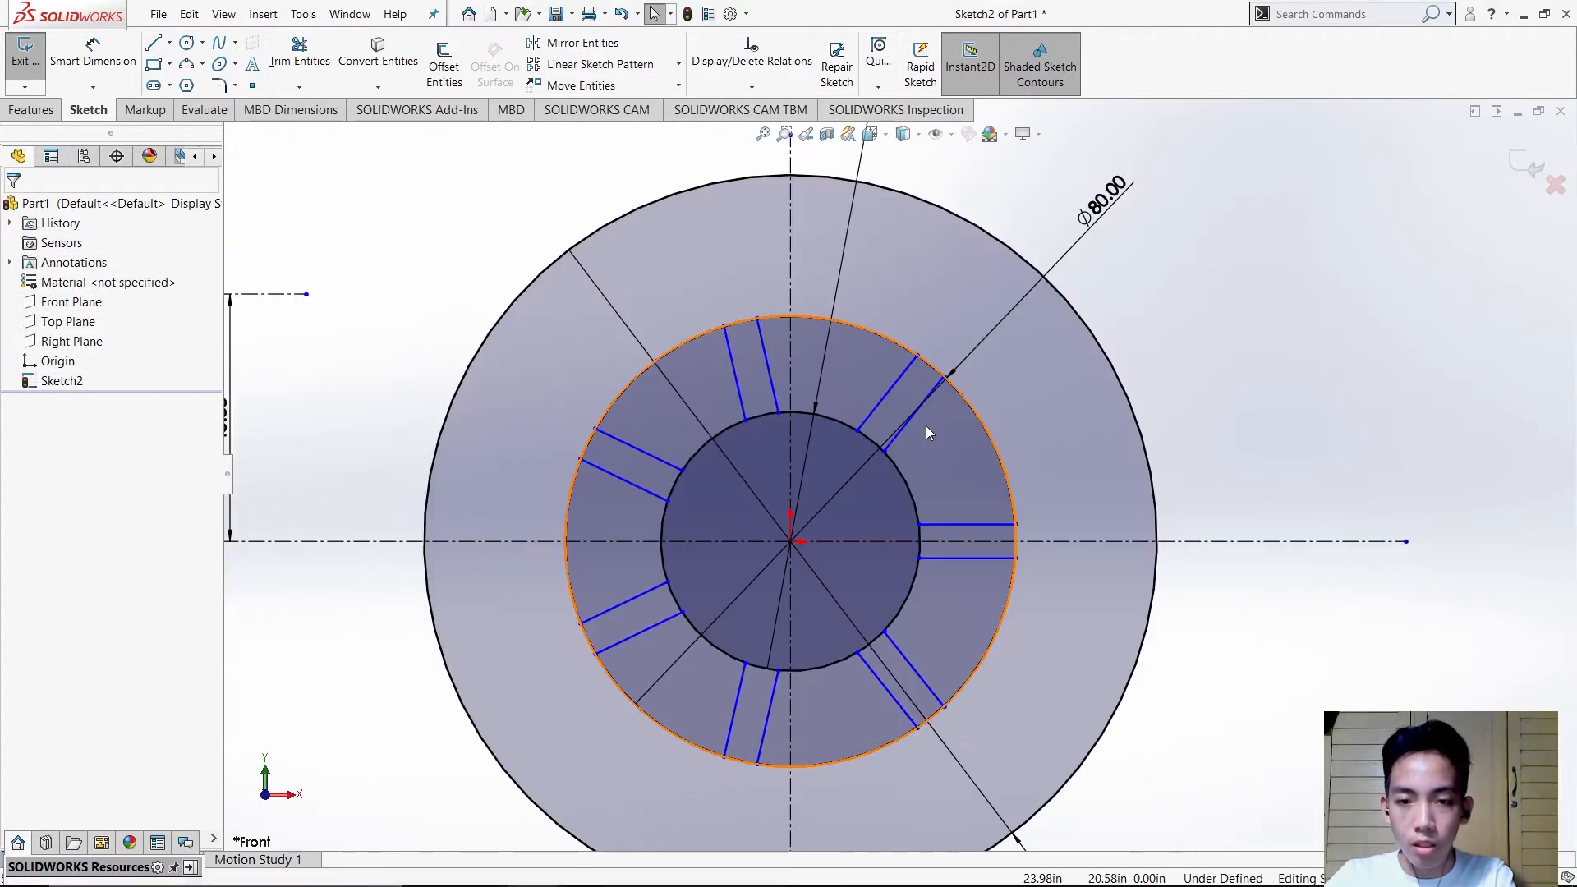
key("alt+Tab")
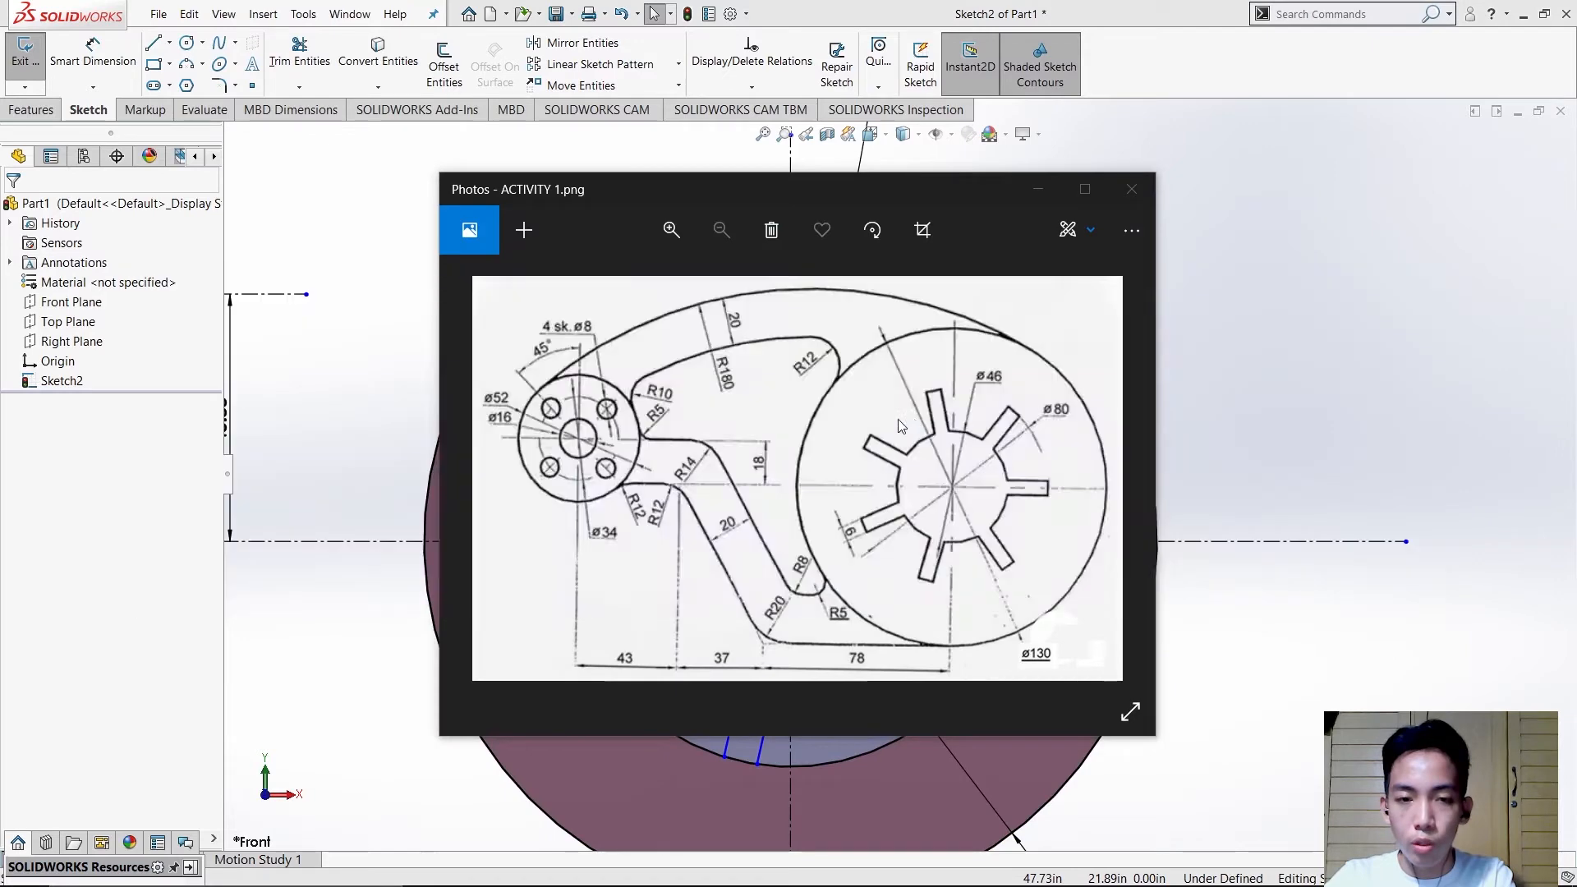
key("alt+Tab")
left_click(299, 54)
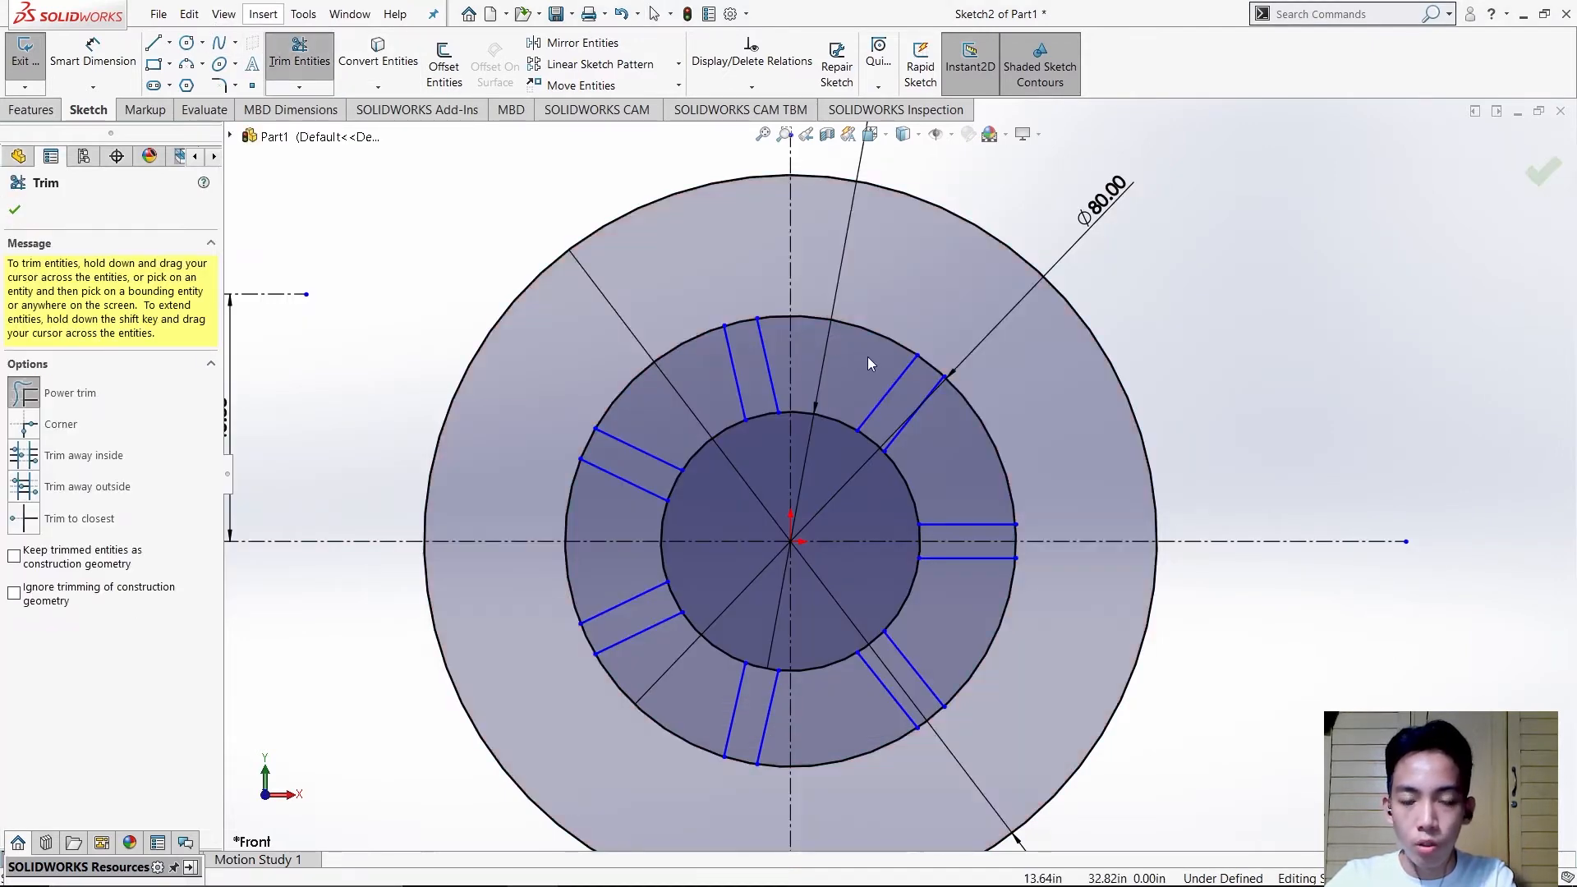
left_click(868, 356)
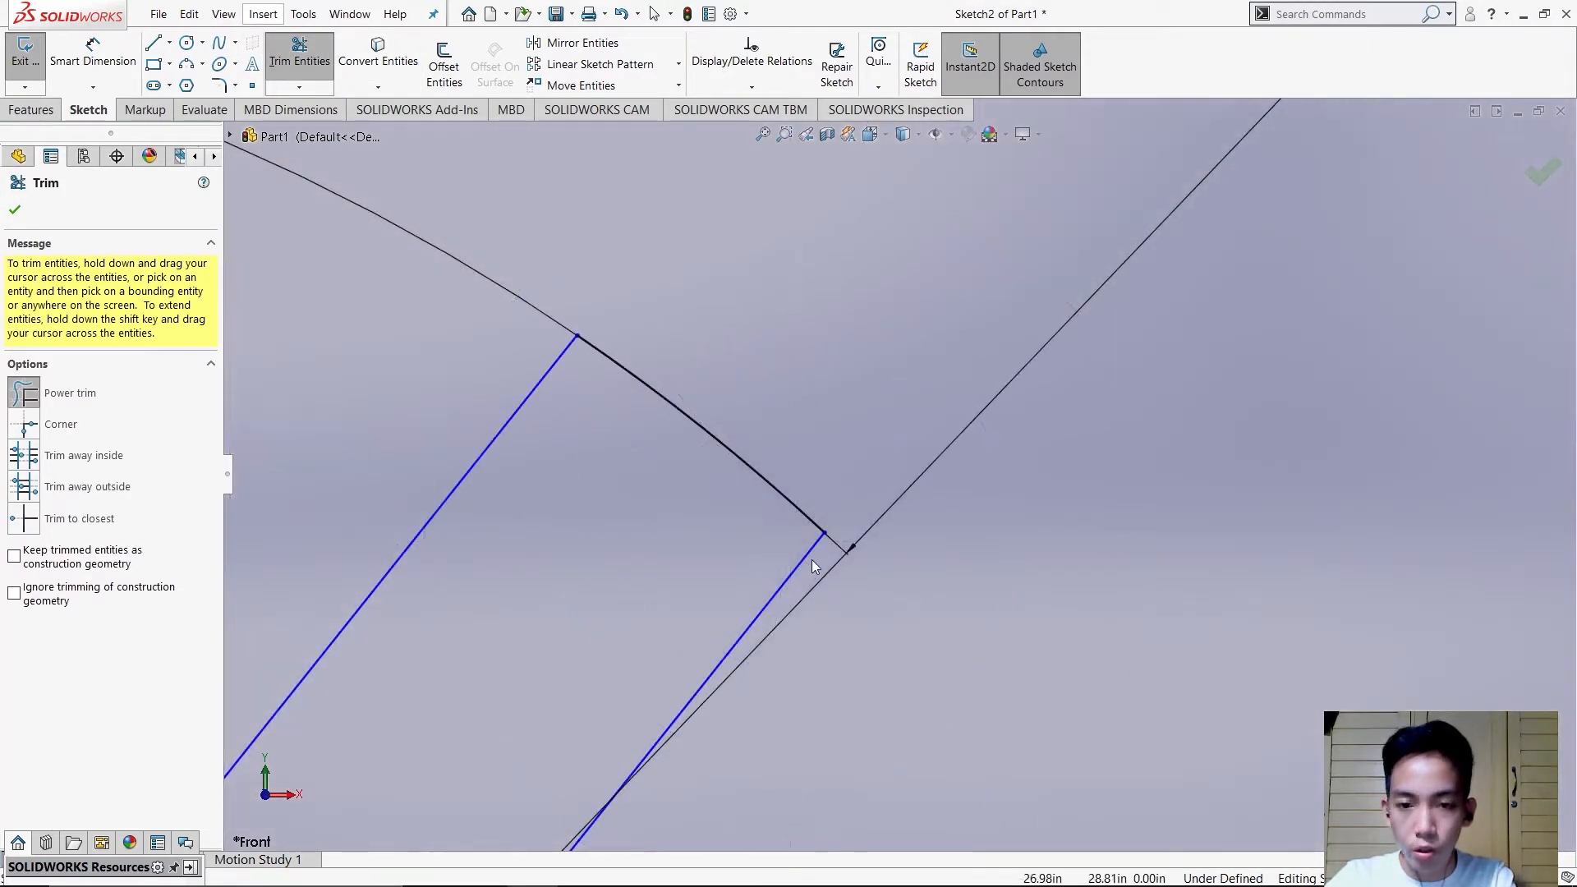
scroll(805, 569, "up", 11)
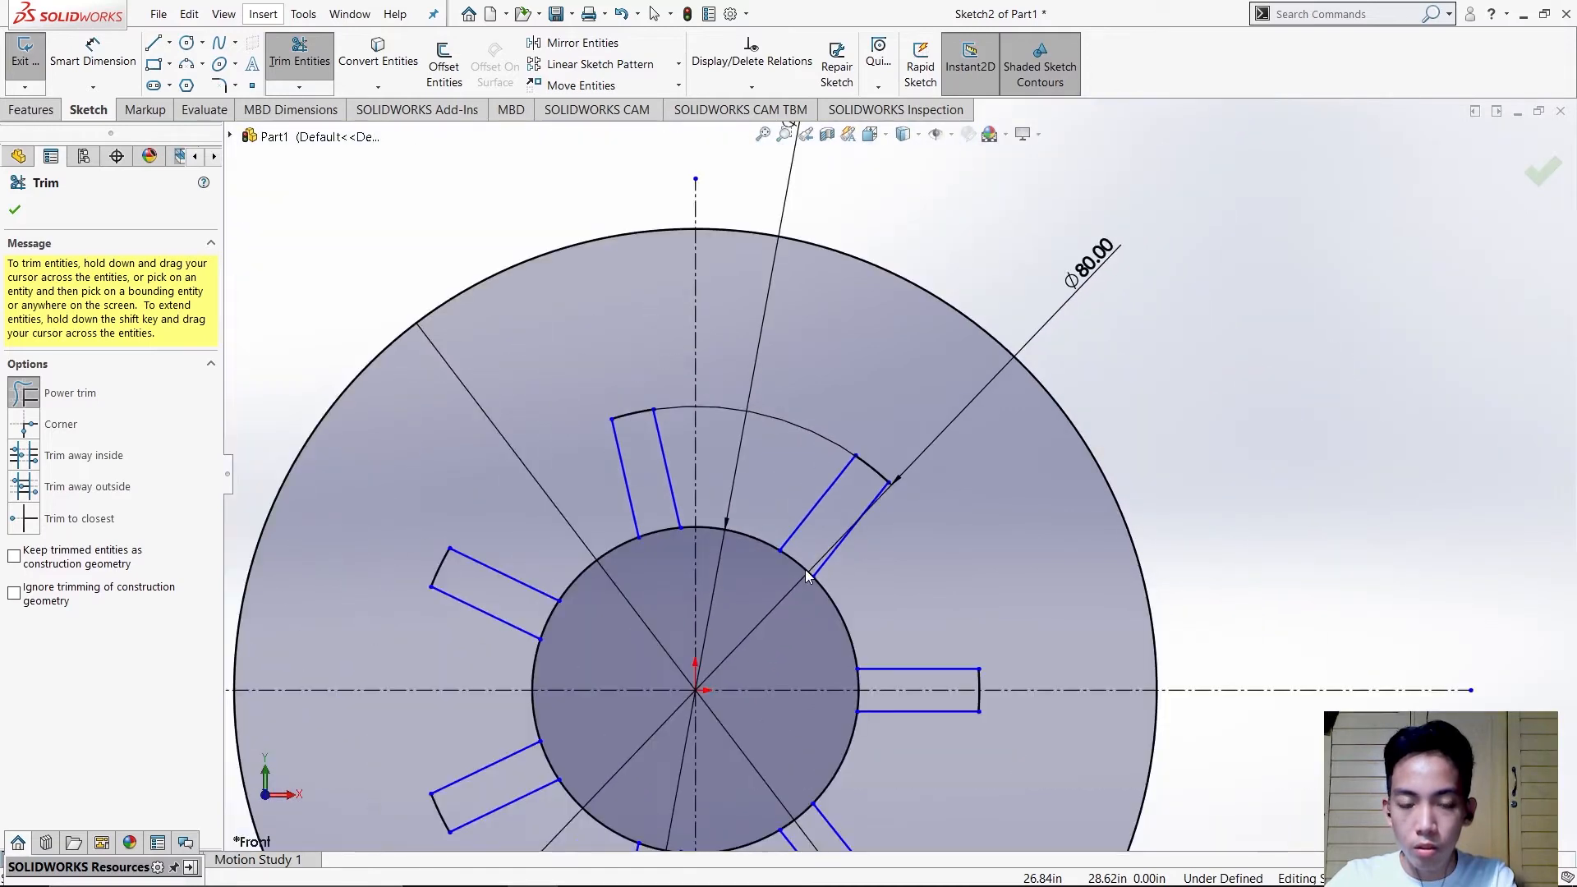
- Trim the 46 diameter circle's arcs across the inner ends of all seven slots so the slots open into it
scroll(805, 570, "up", 3)
left_click(733, 514)
left_click(817, 538)
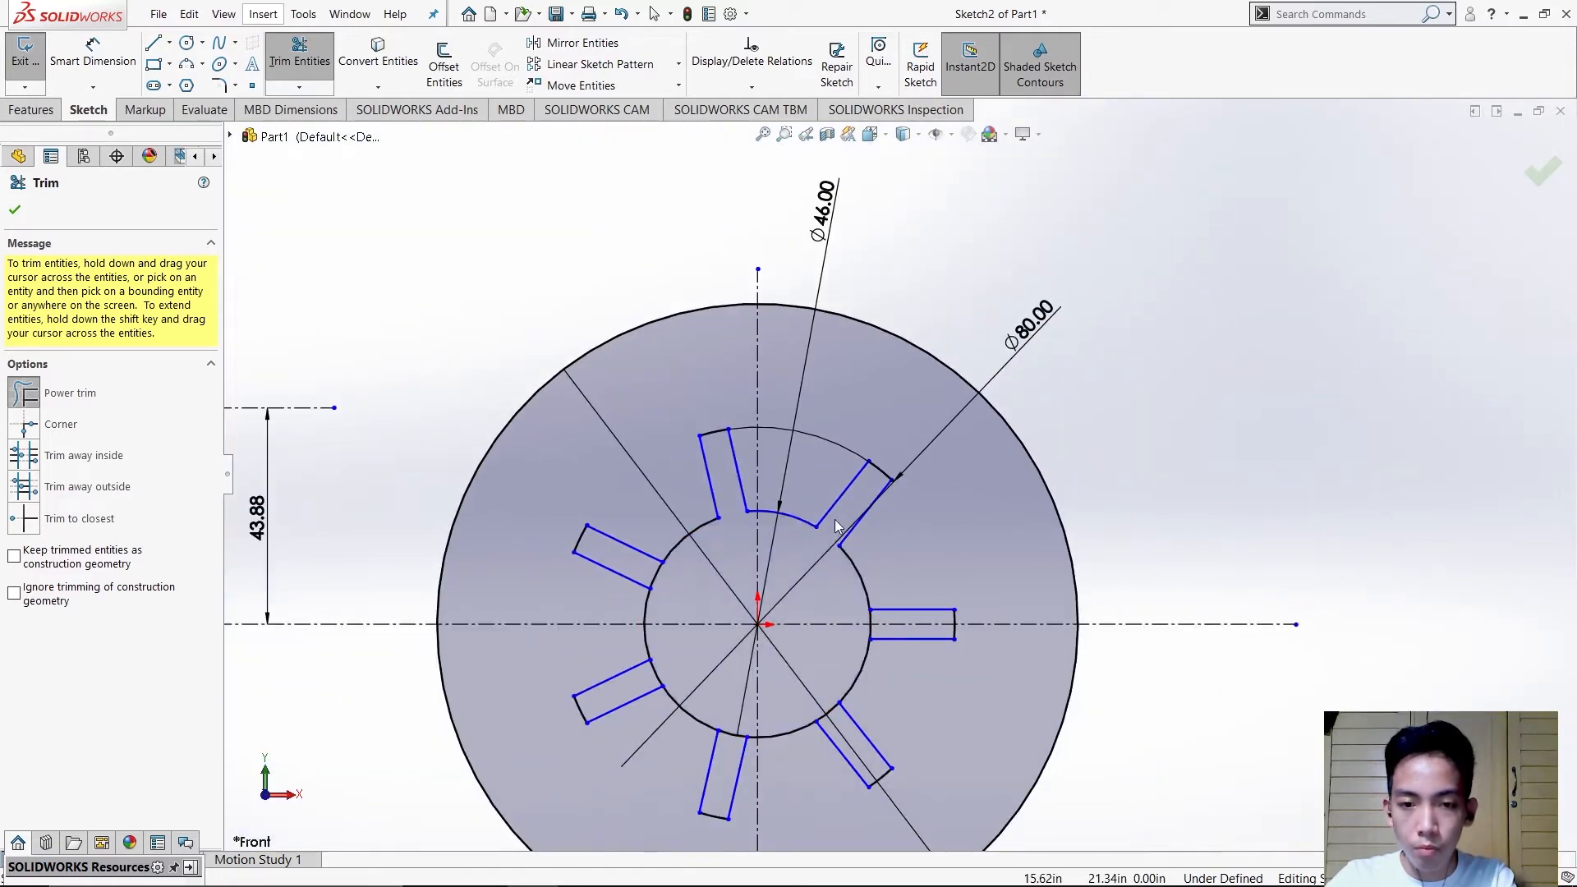
left_click(871, 631)
left_click(836, 708)
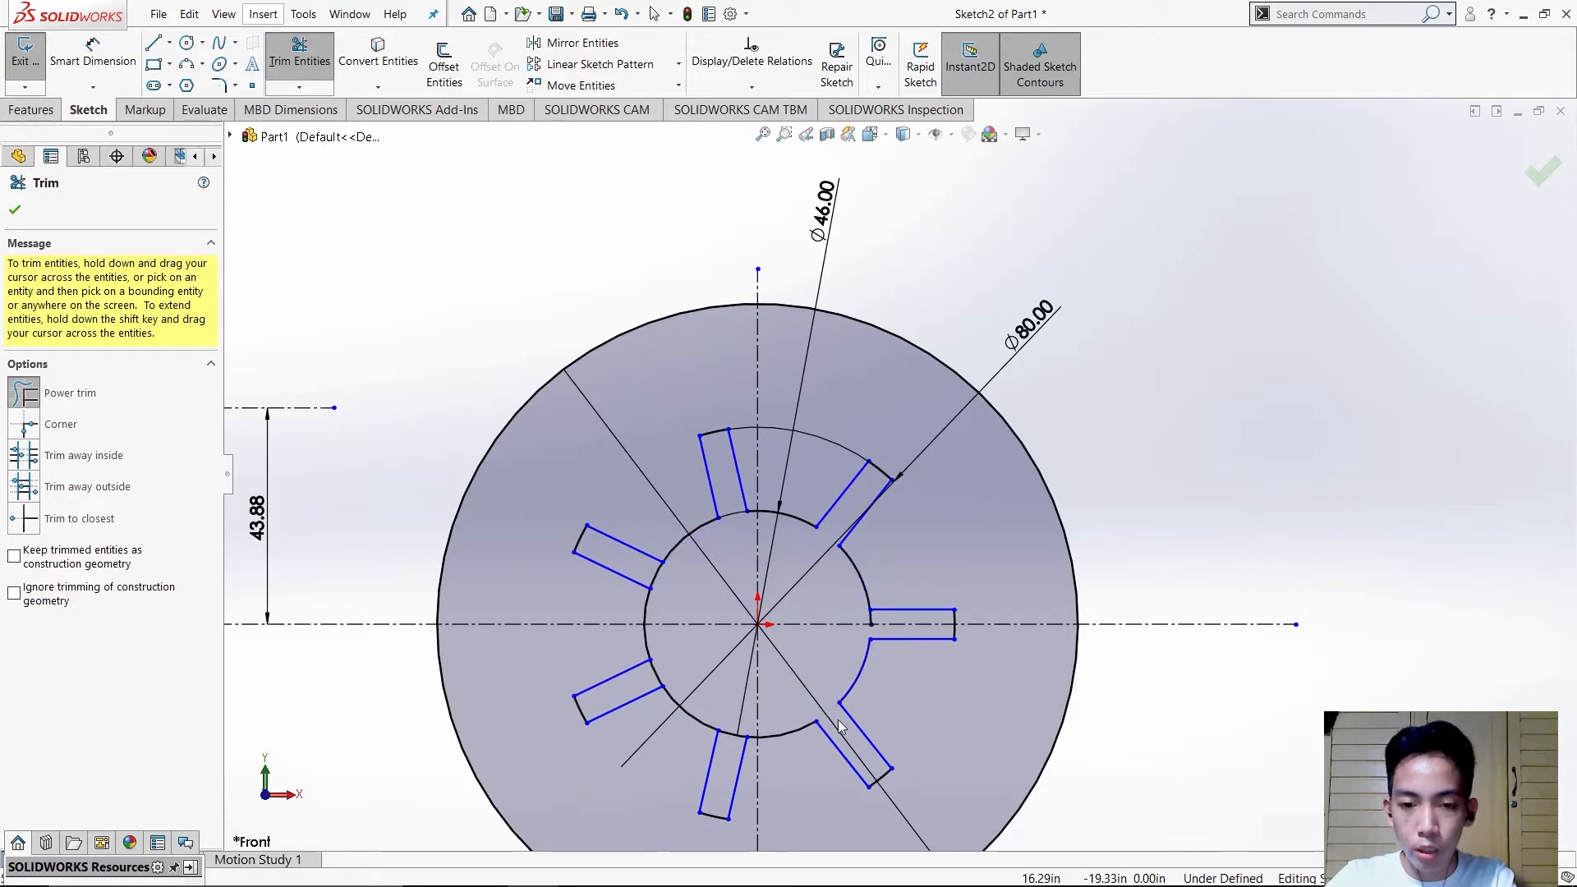
left_click(732, 733)
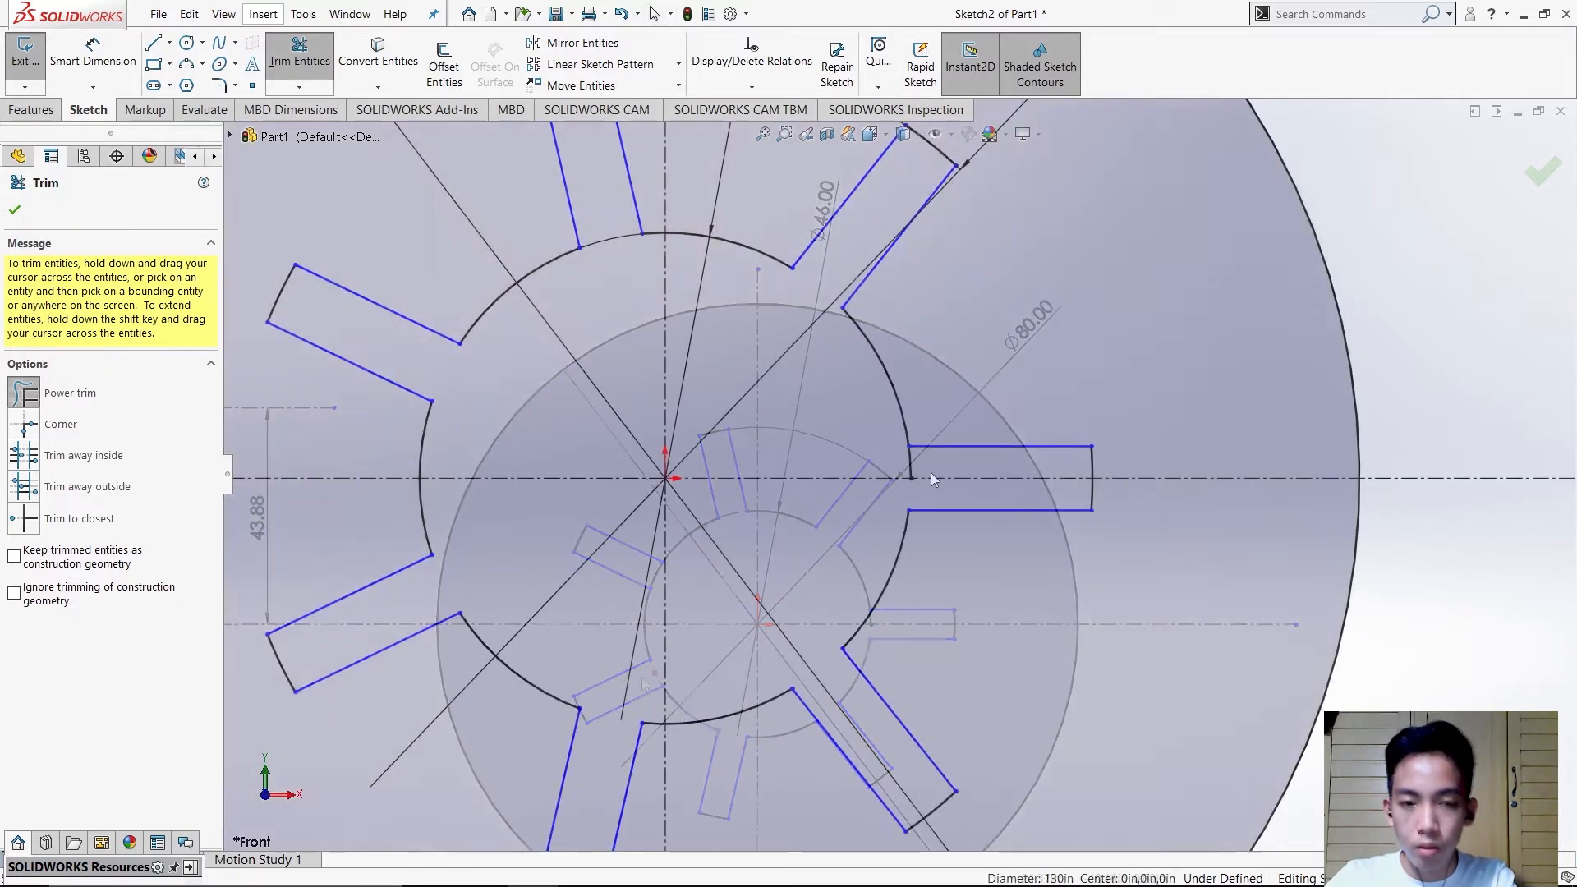
left_click(907, 468)
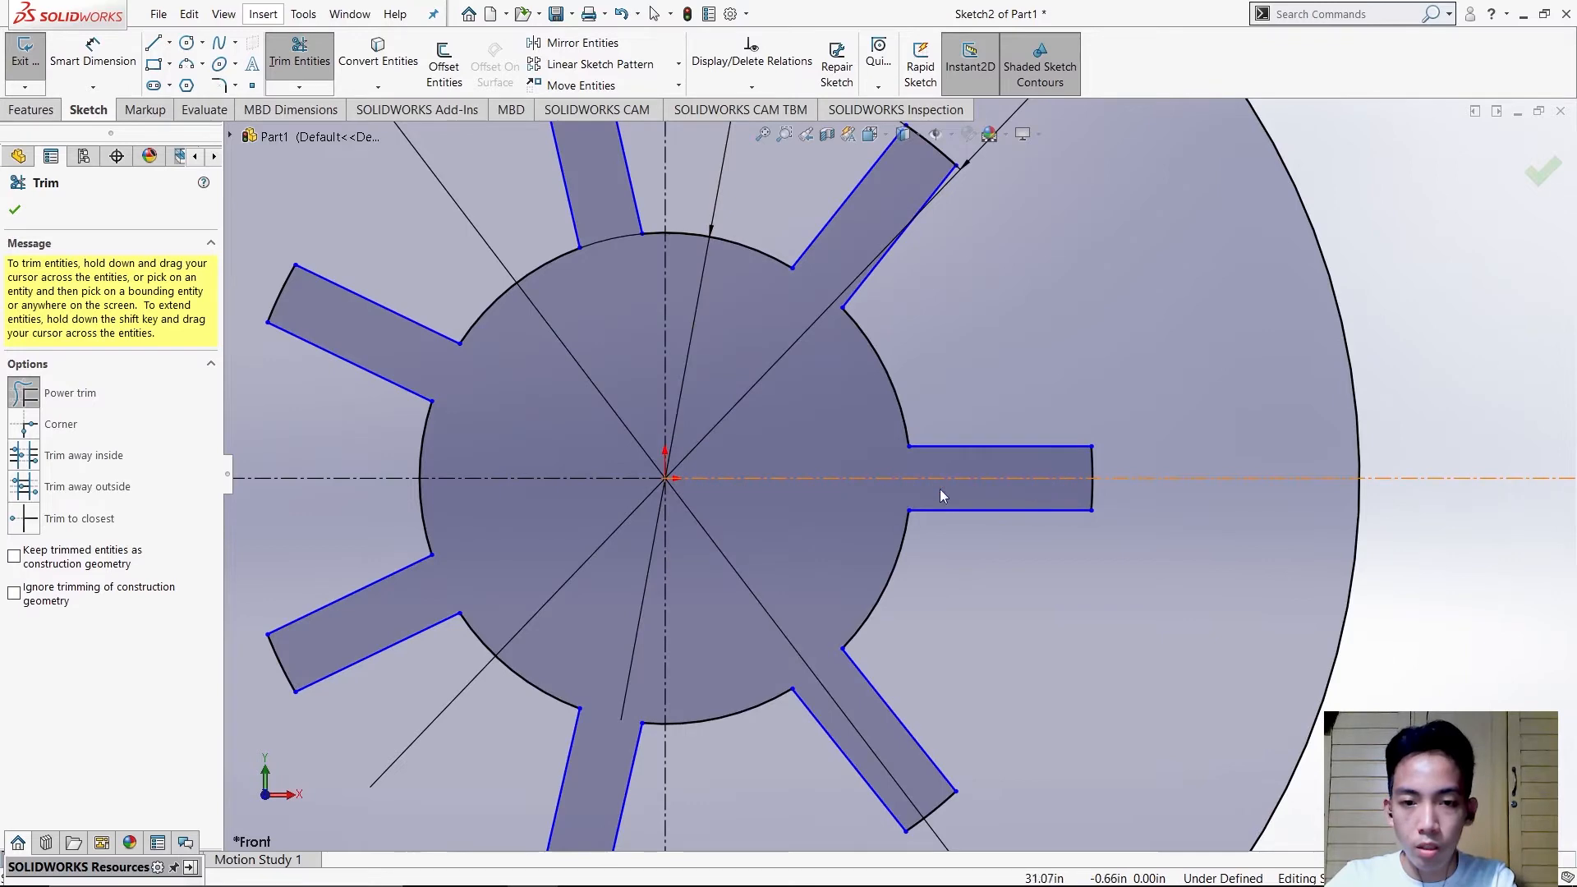
key("f")
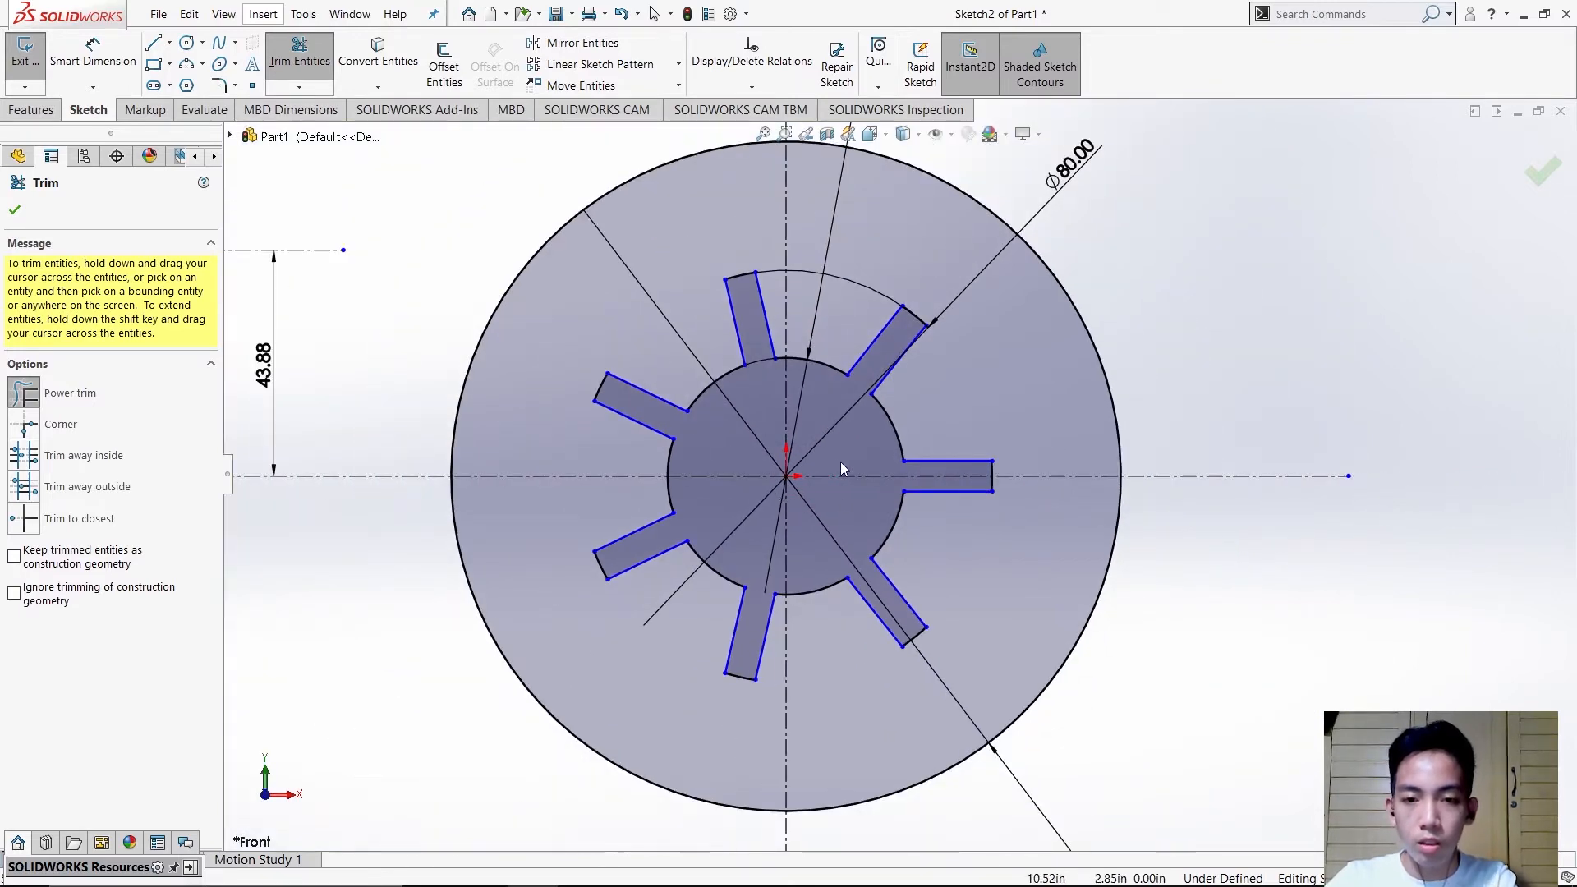
key("Escape")
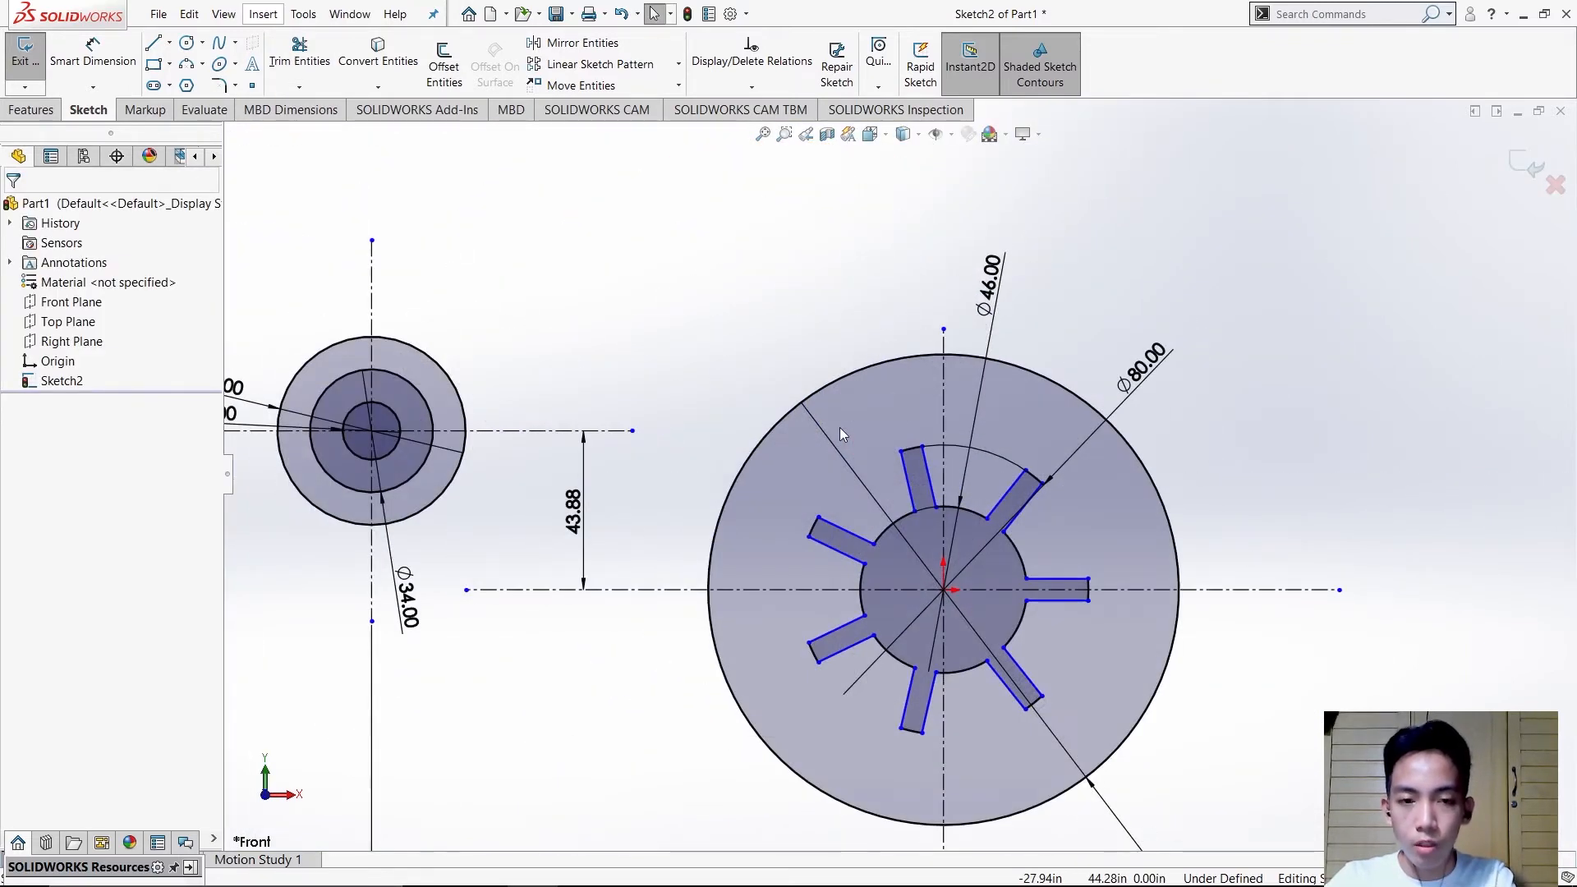
- Check the small hub's hole layout in the reference drawing and convert its 34 diameter circle to construction geometry
scroll(840, 427, "up", 2)
key("alt+Tab")
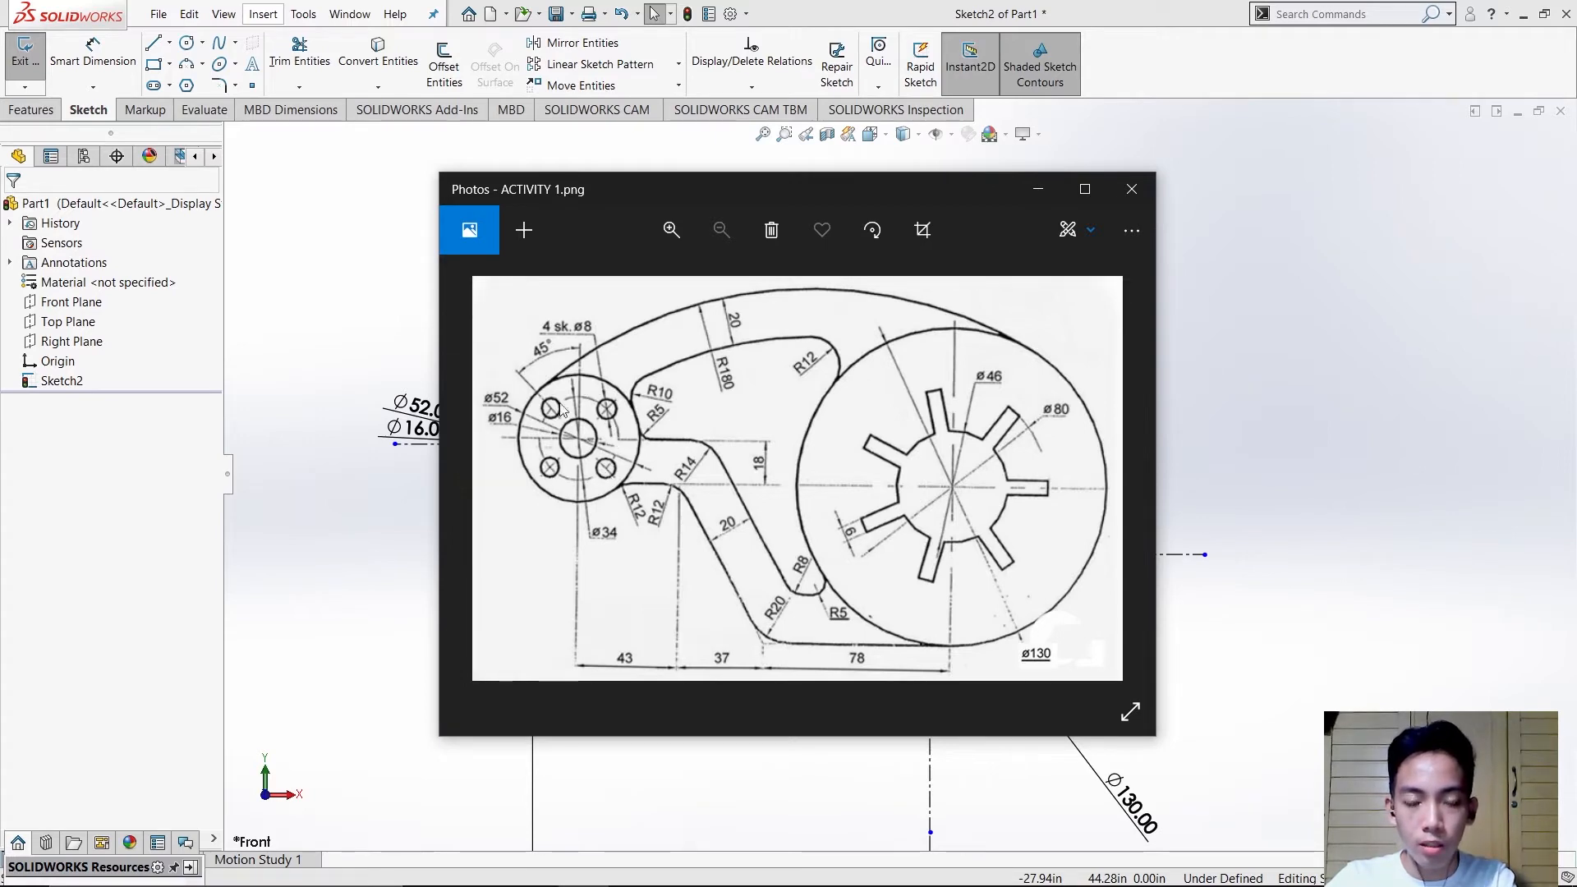
key("alt+Tab")
scroll(603, 421, "down", 5)
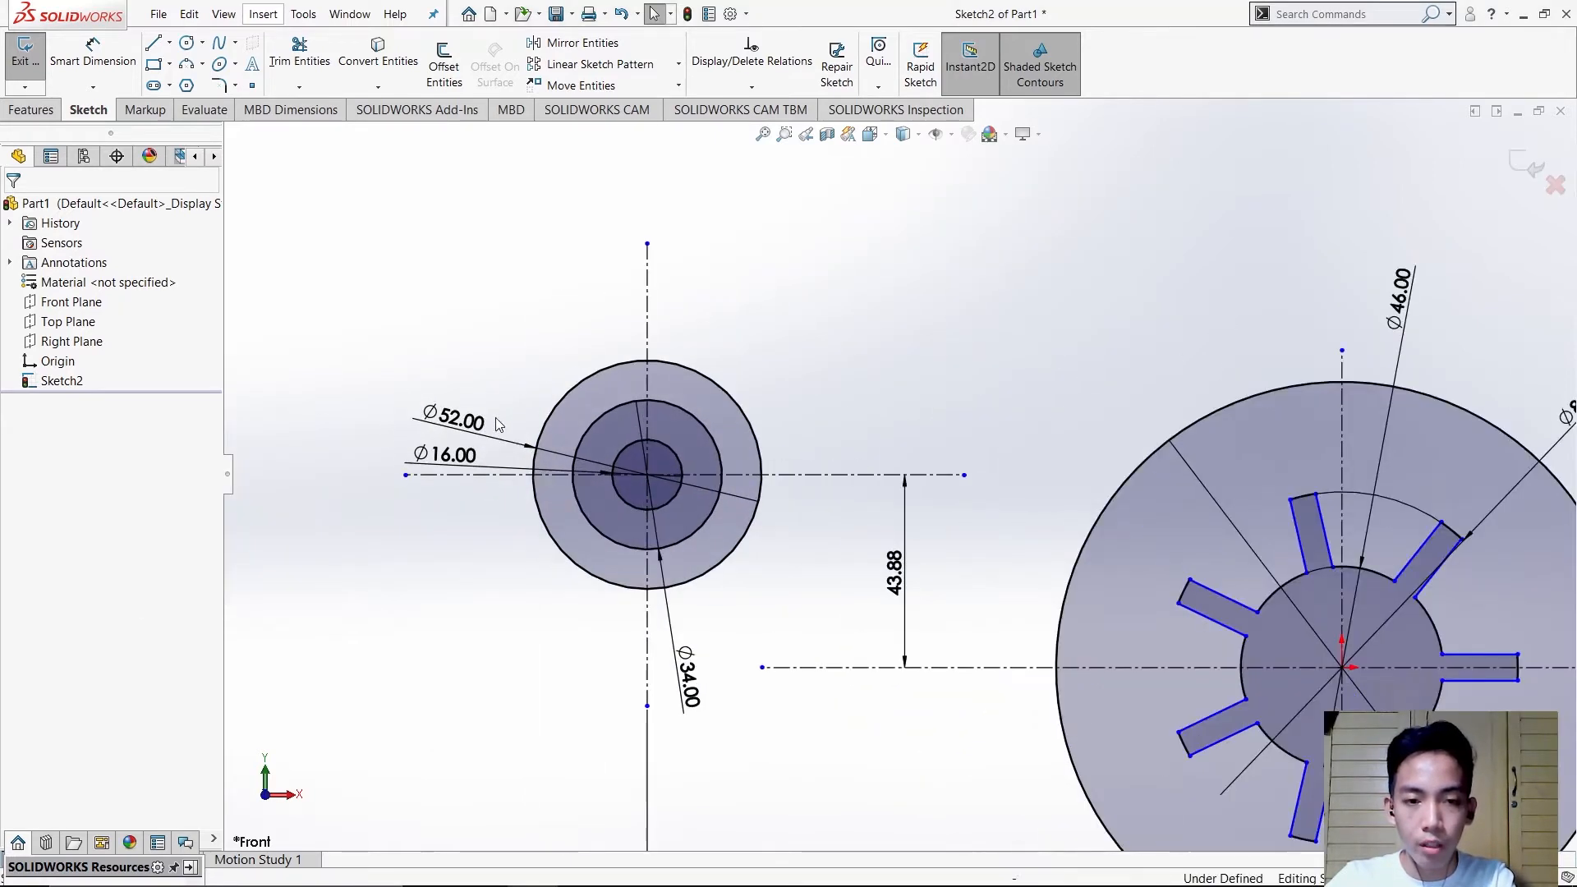
scroll(603, 421, "down", 2)
key("alt+Tab")
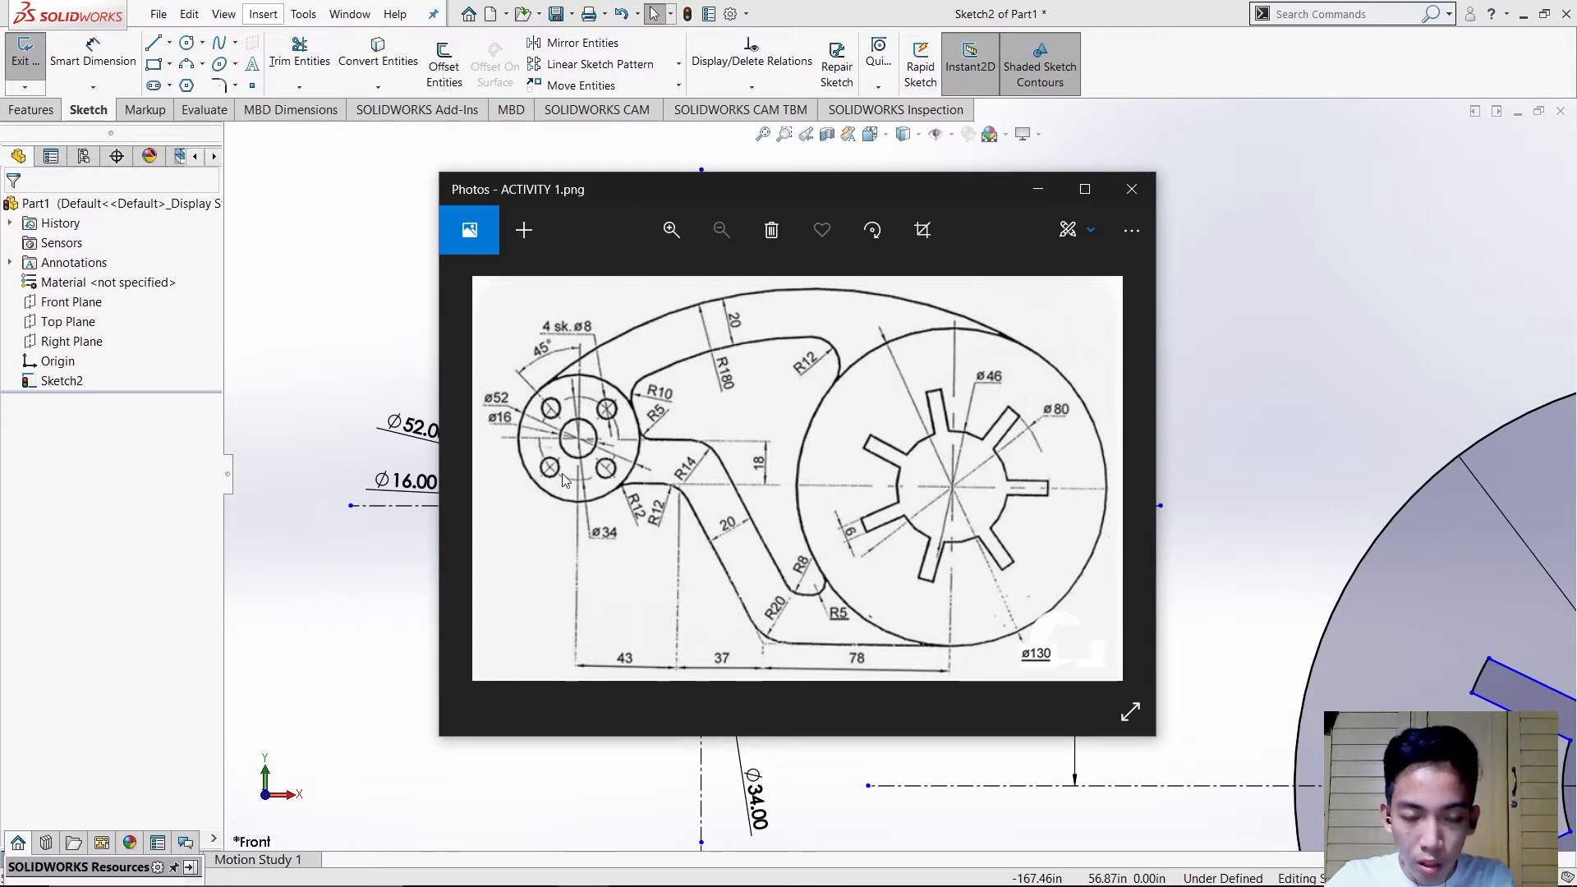
key("alt+Tab")
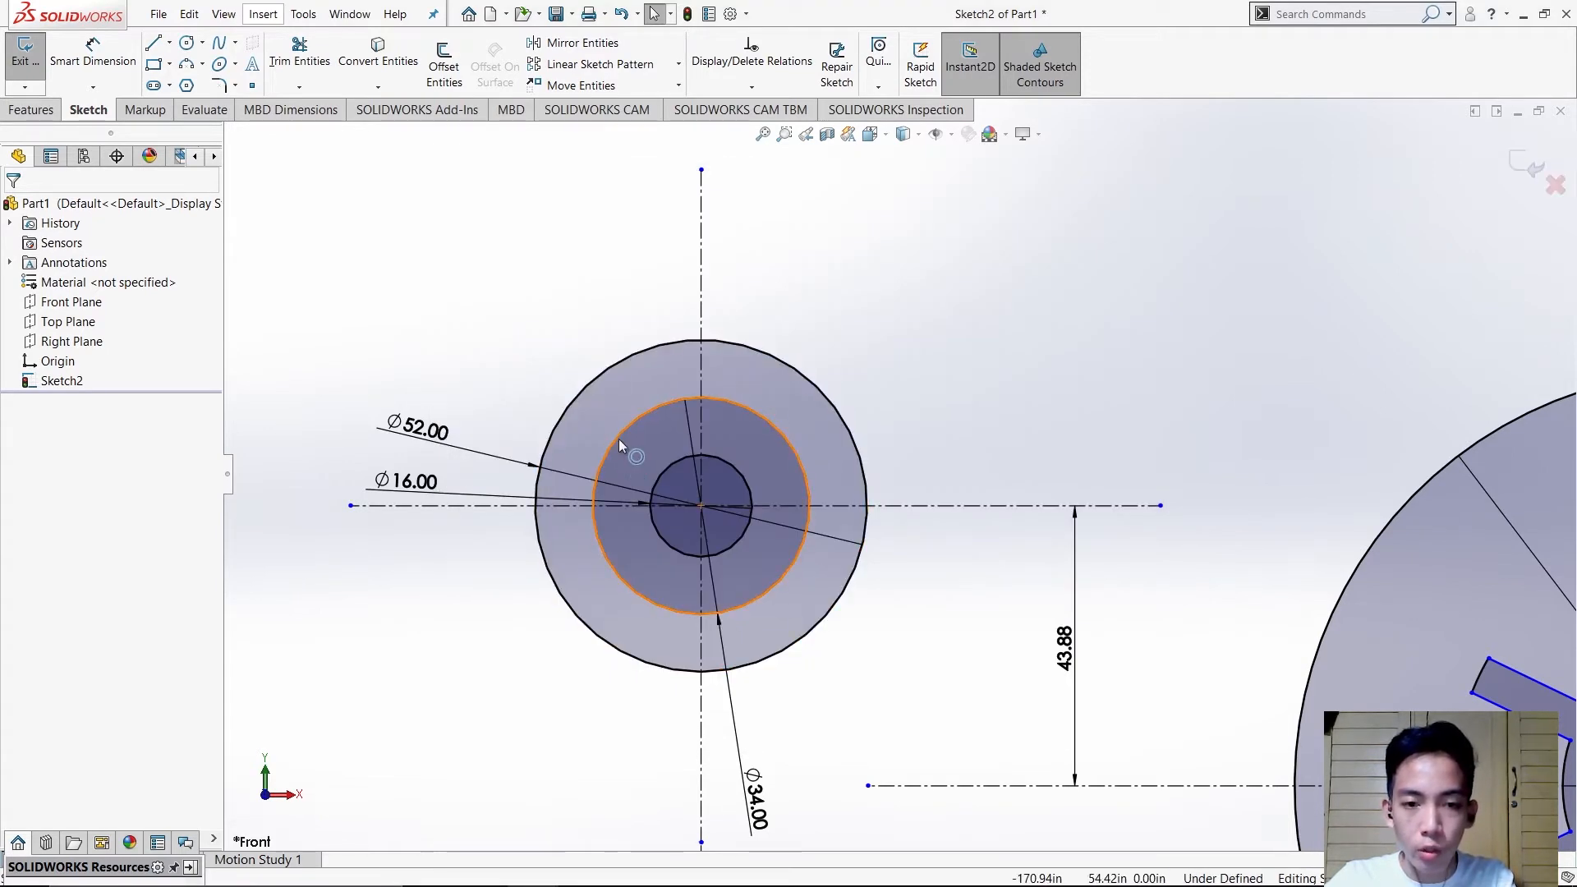
right_click(618, 440)
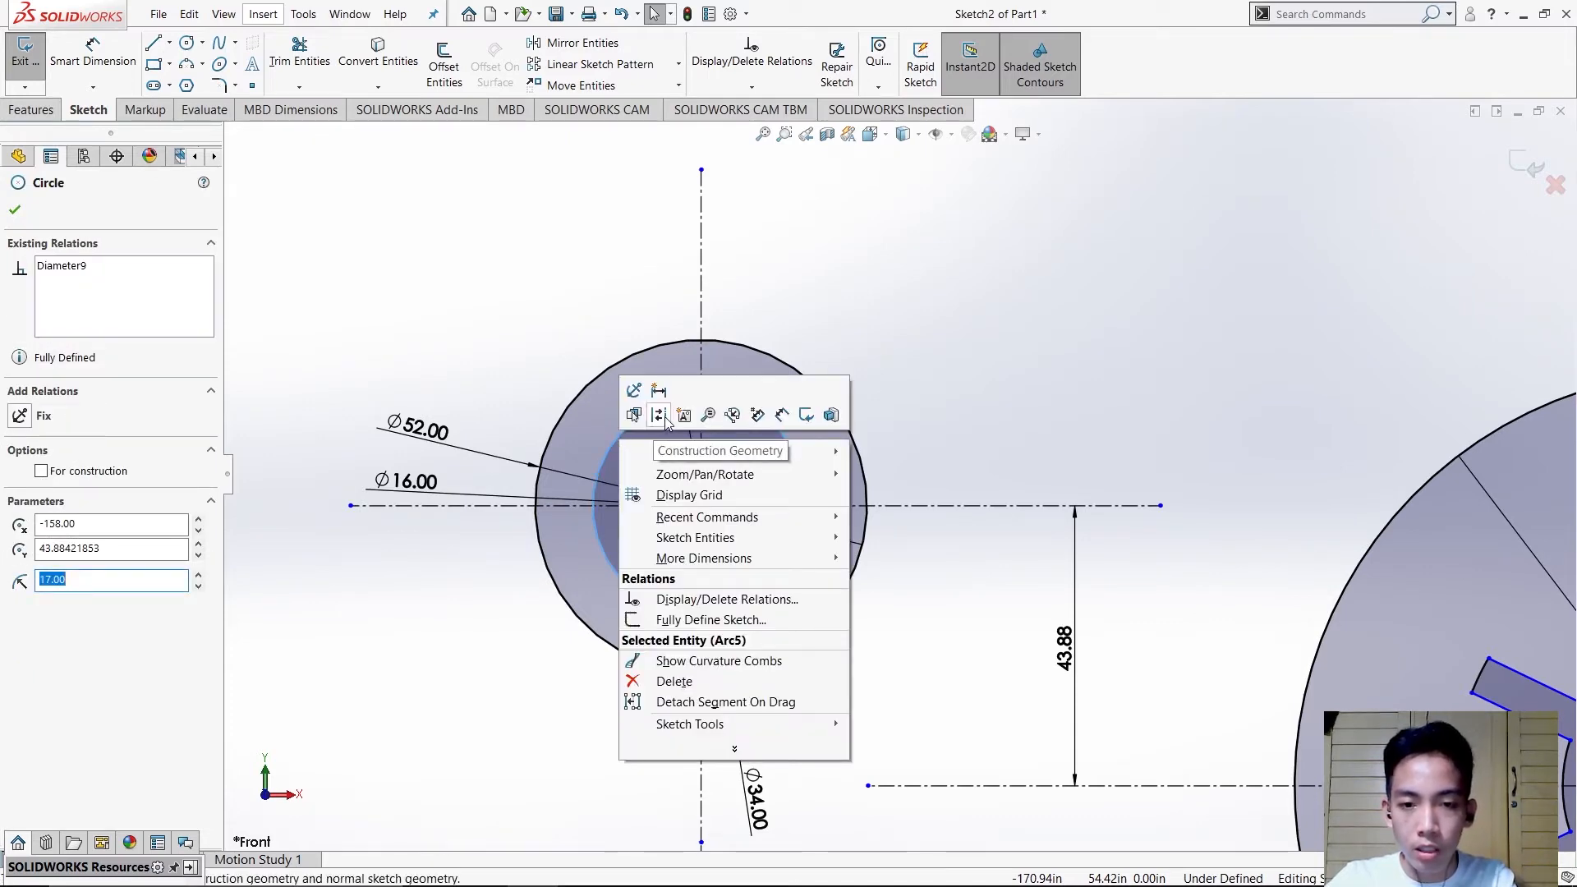
left_click(660, 418)
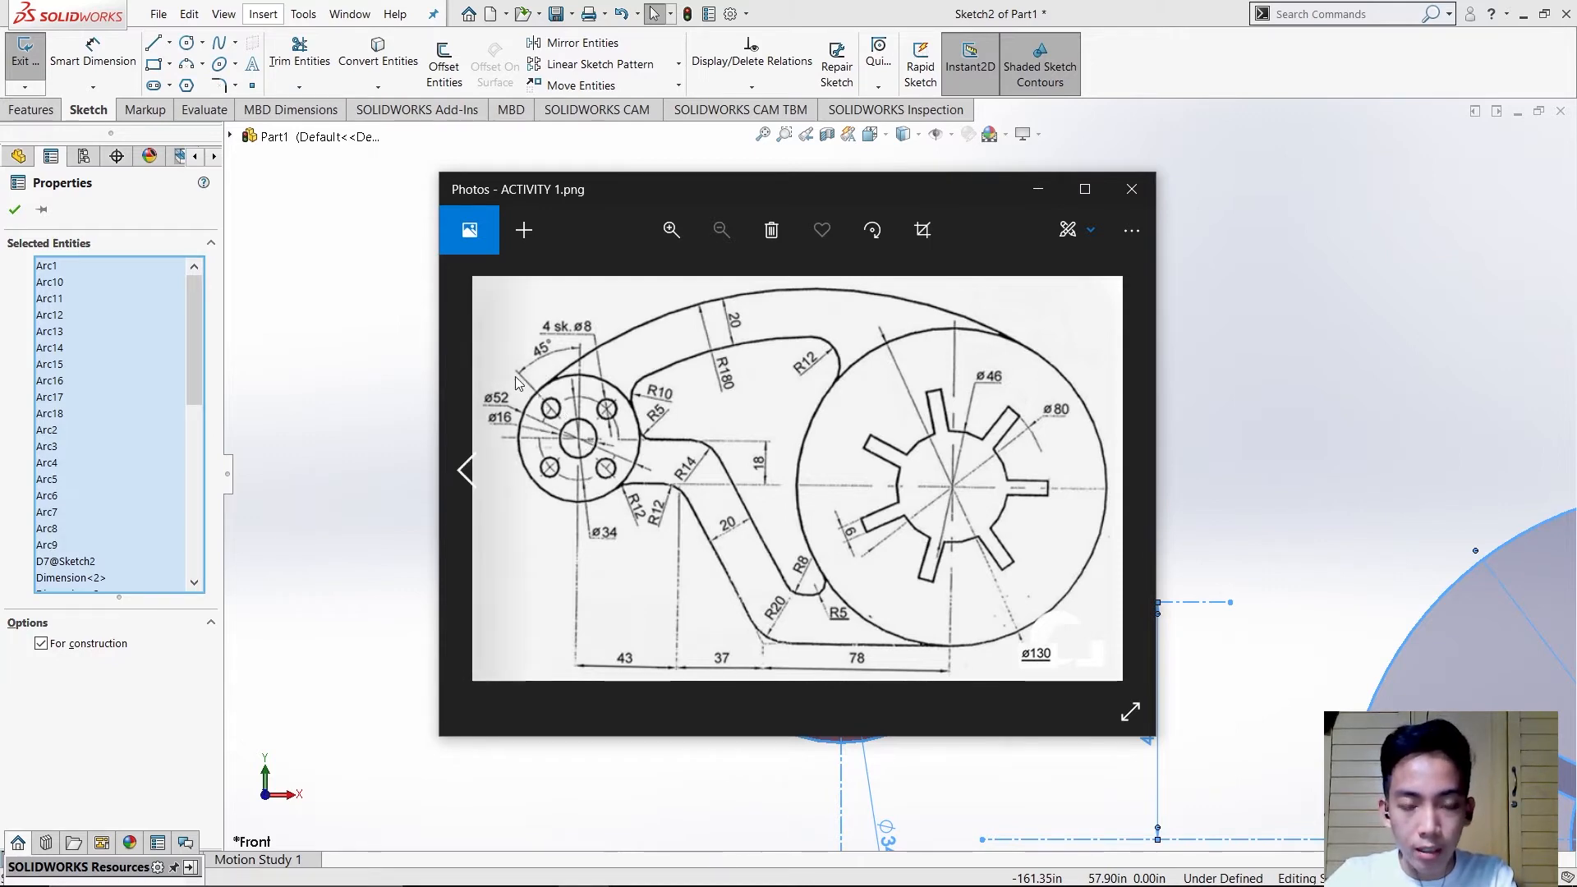
- Sketch an angled line about 54 in long from the small hub's center, up and to the left beyond the 52 diameter circle
key("alt+Tab")
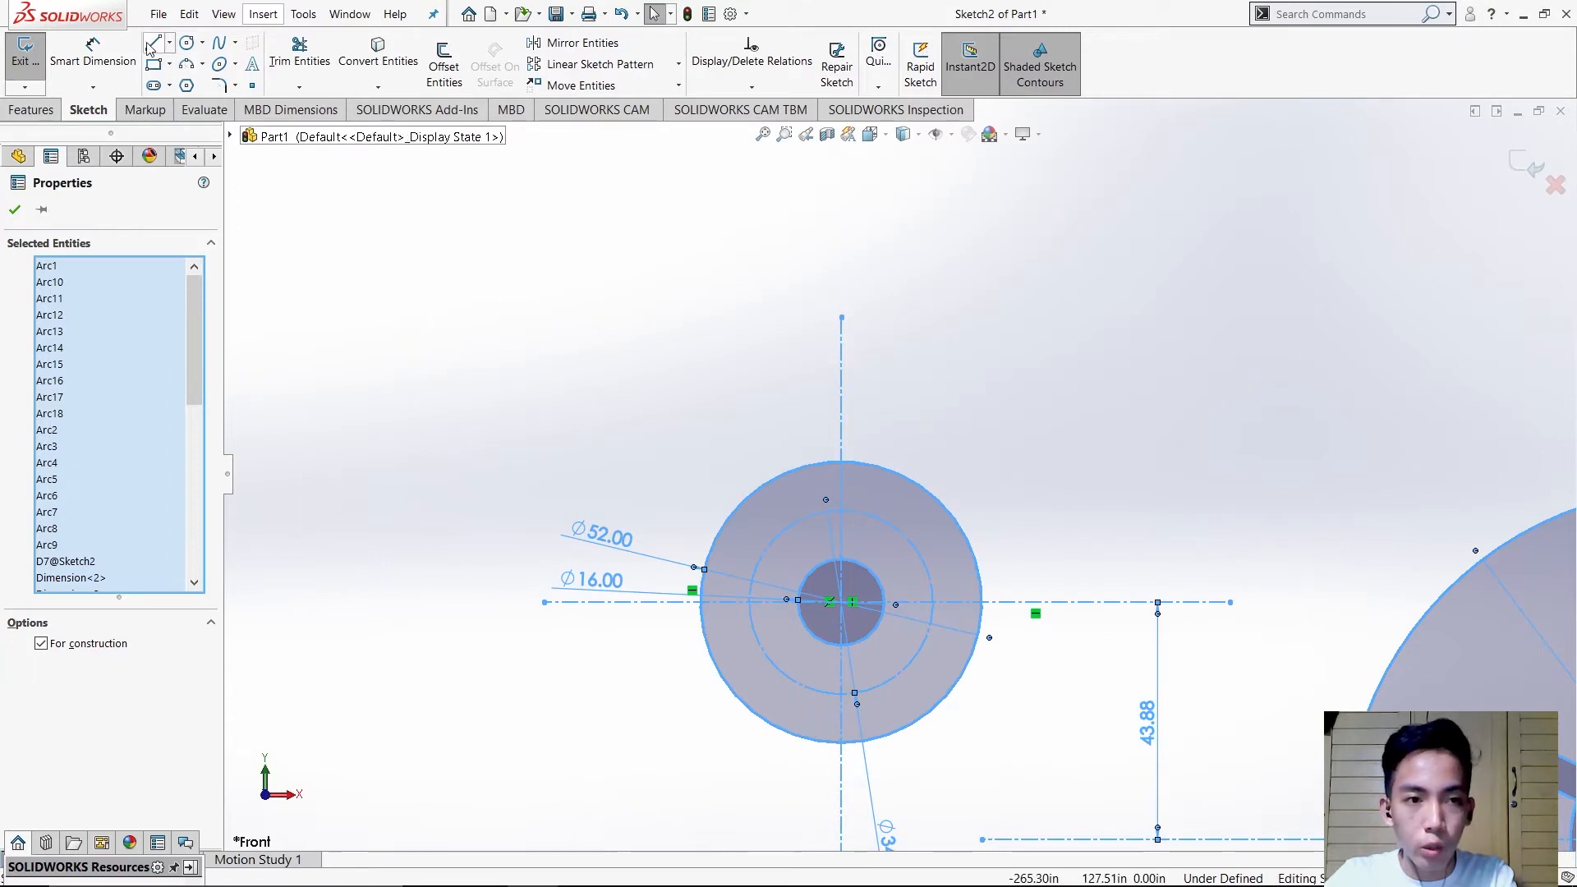
left_click(841, 602)
left_click(841, 602)
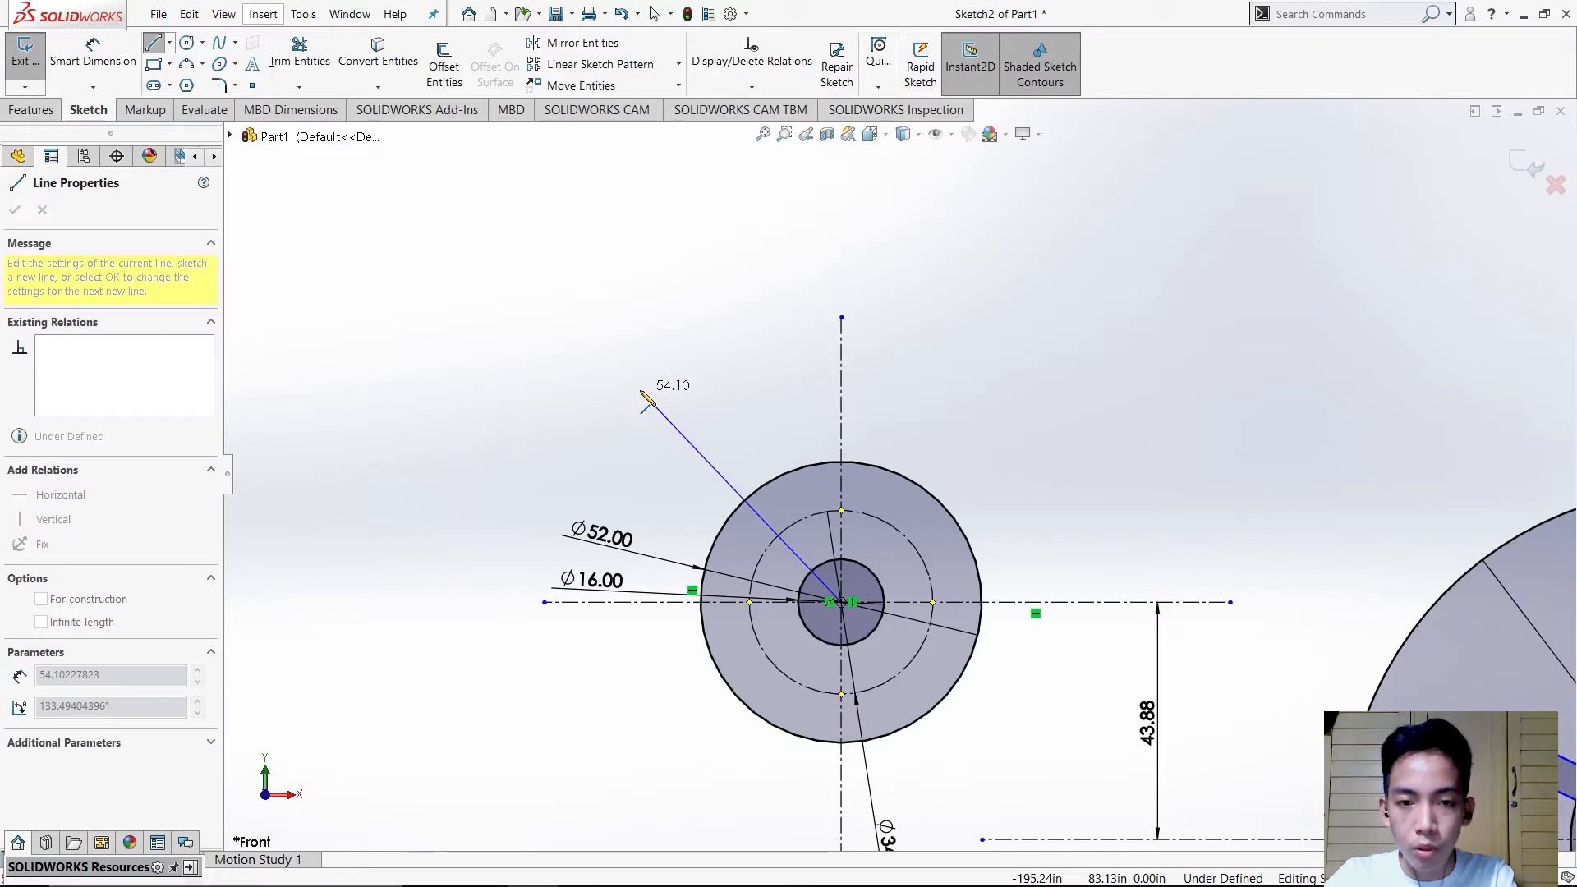
left_click(641, 391)
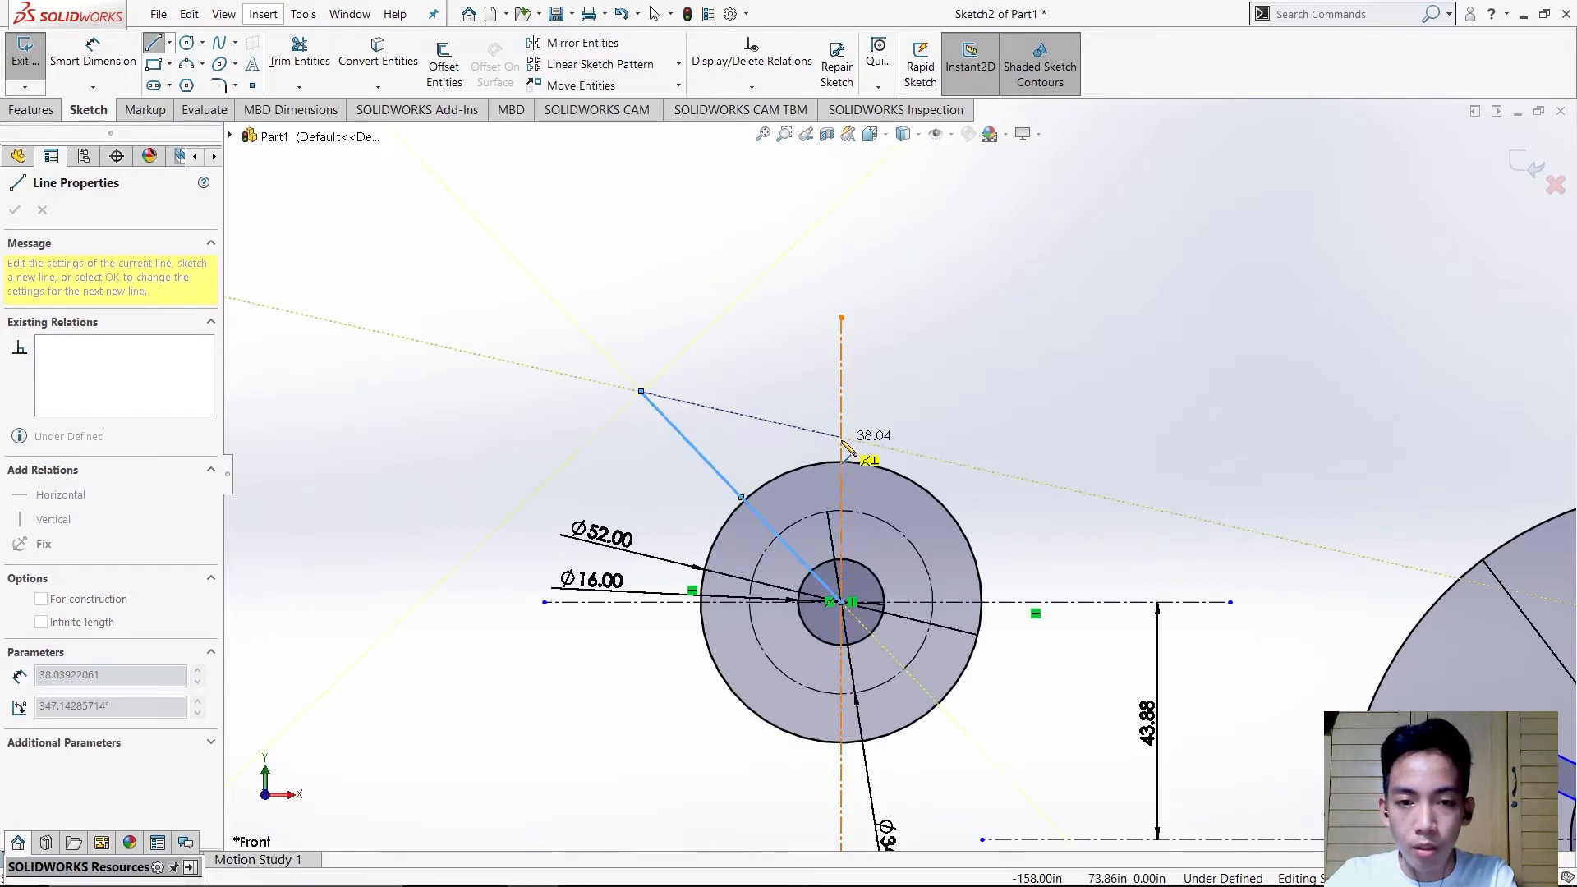
- Dimension the angle between the angled line and the small hub's vertical centerline as 45°, and compare it with the reference drawing
left_click(93, 59)
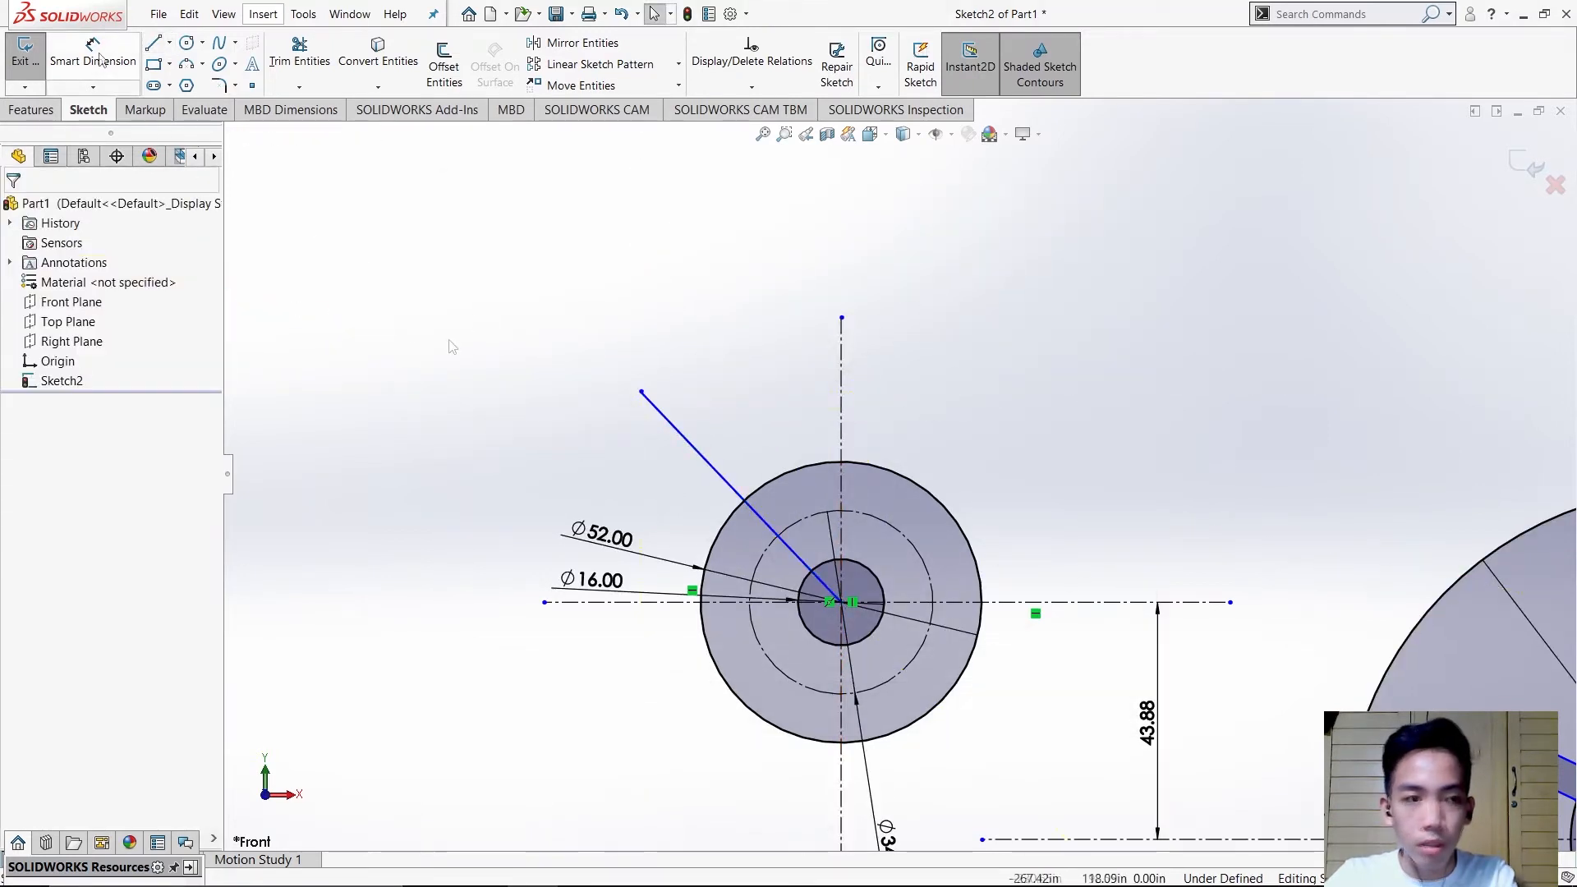
left_click(688, 445)
left_click(841, 401)
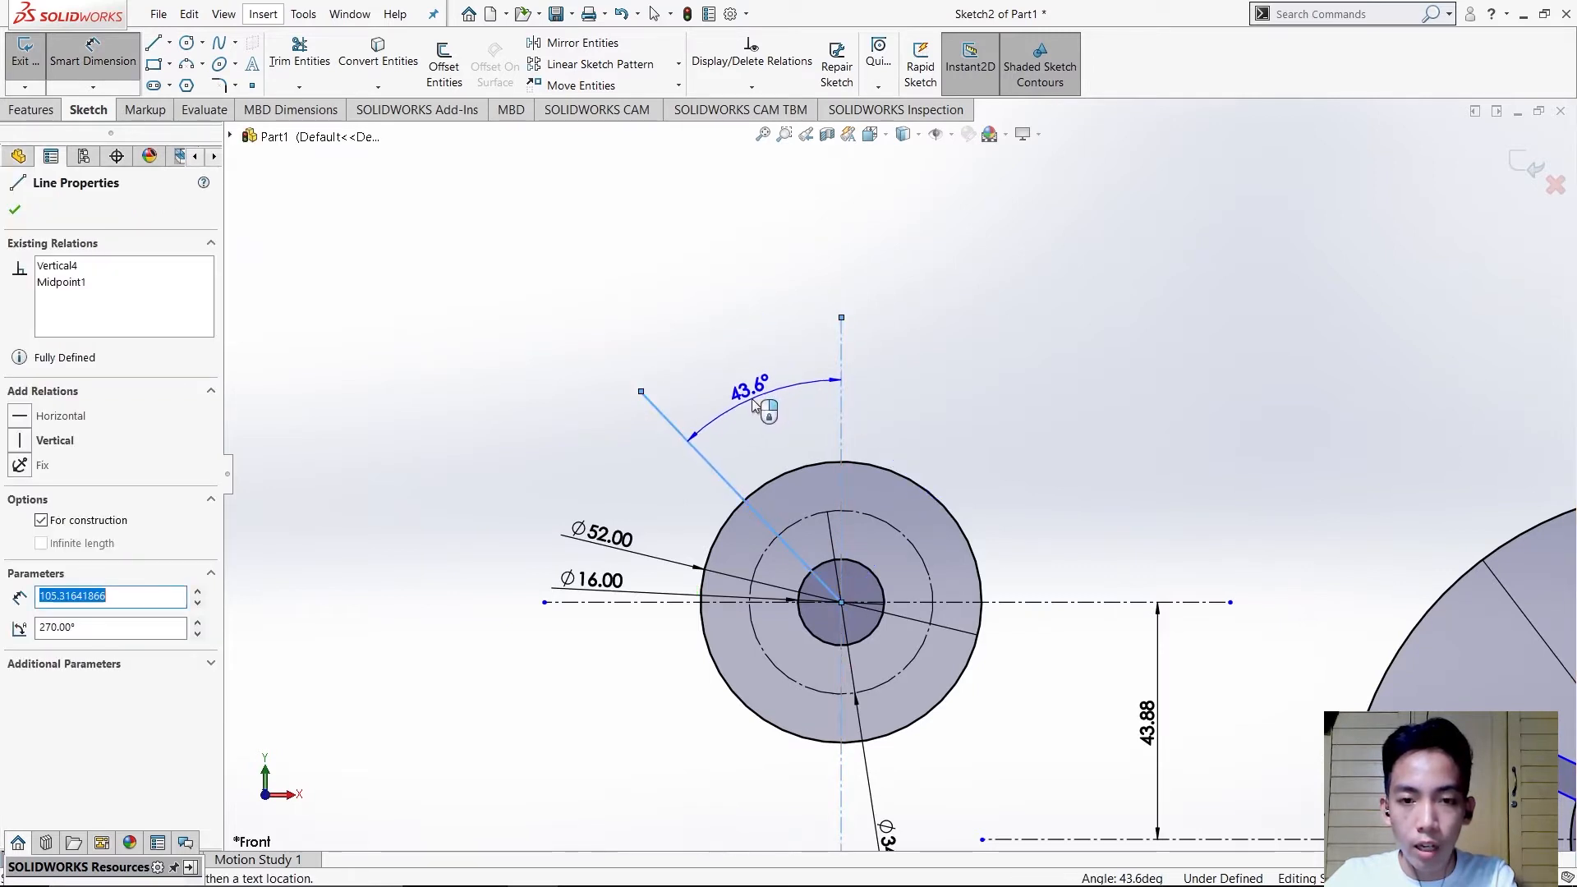
left_click(776, 408)
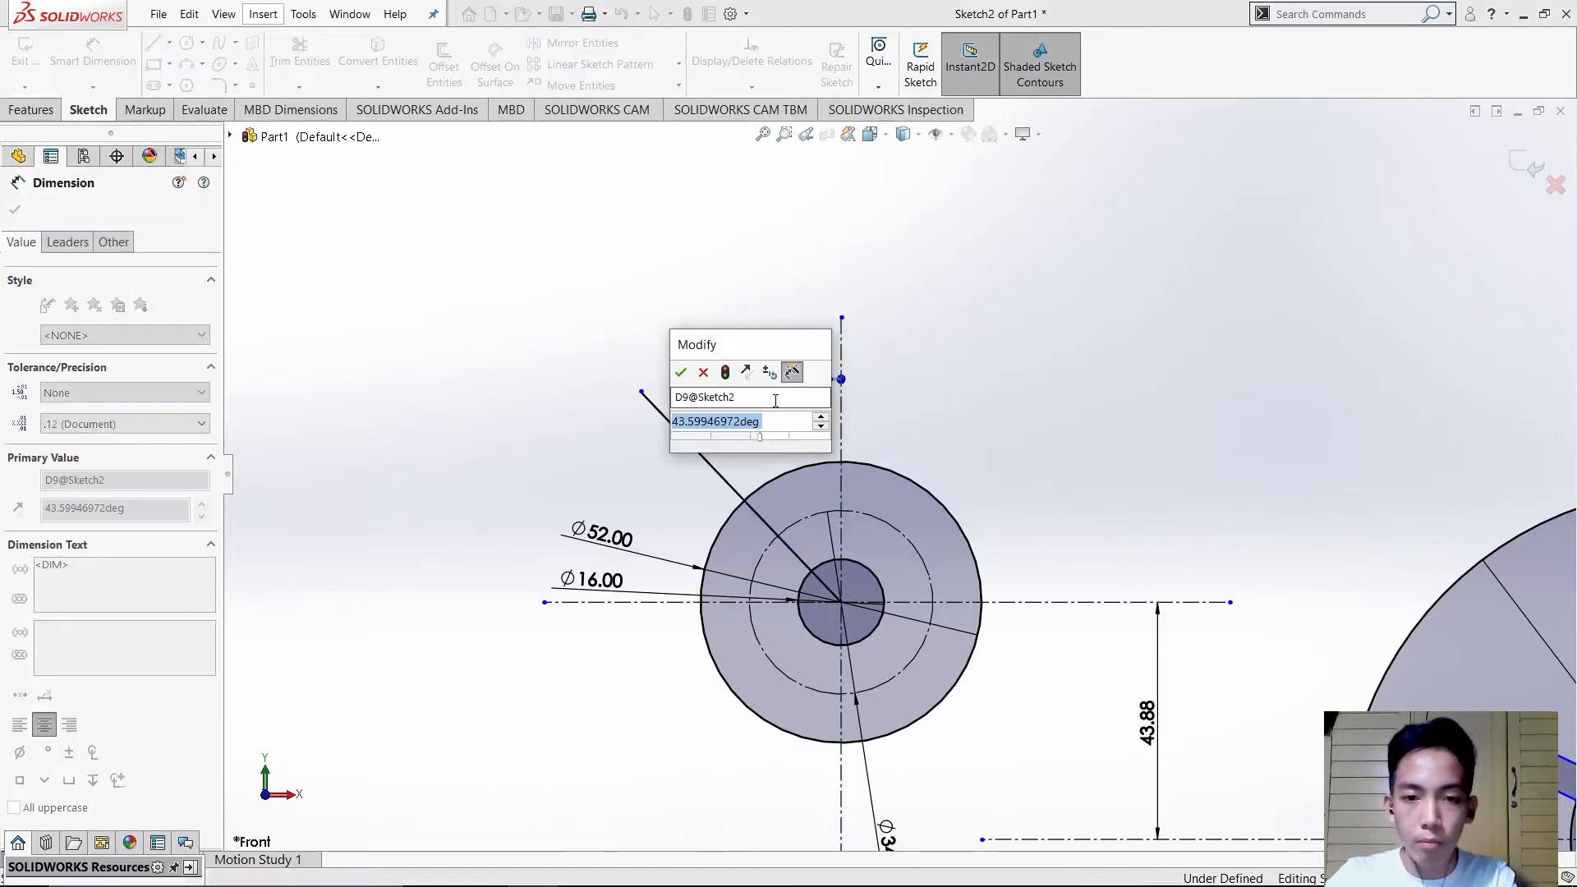
type("45")
key("Return")
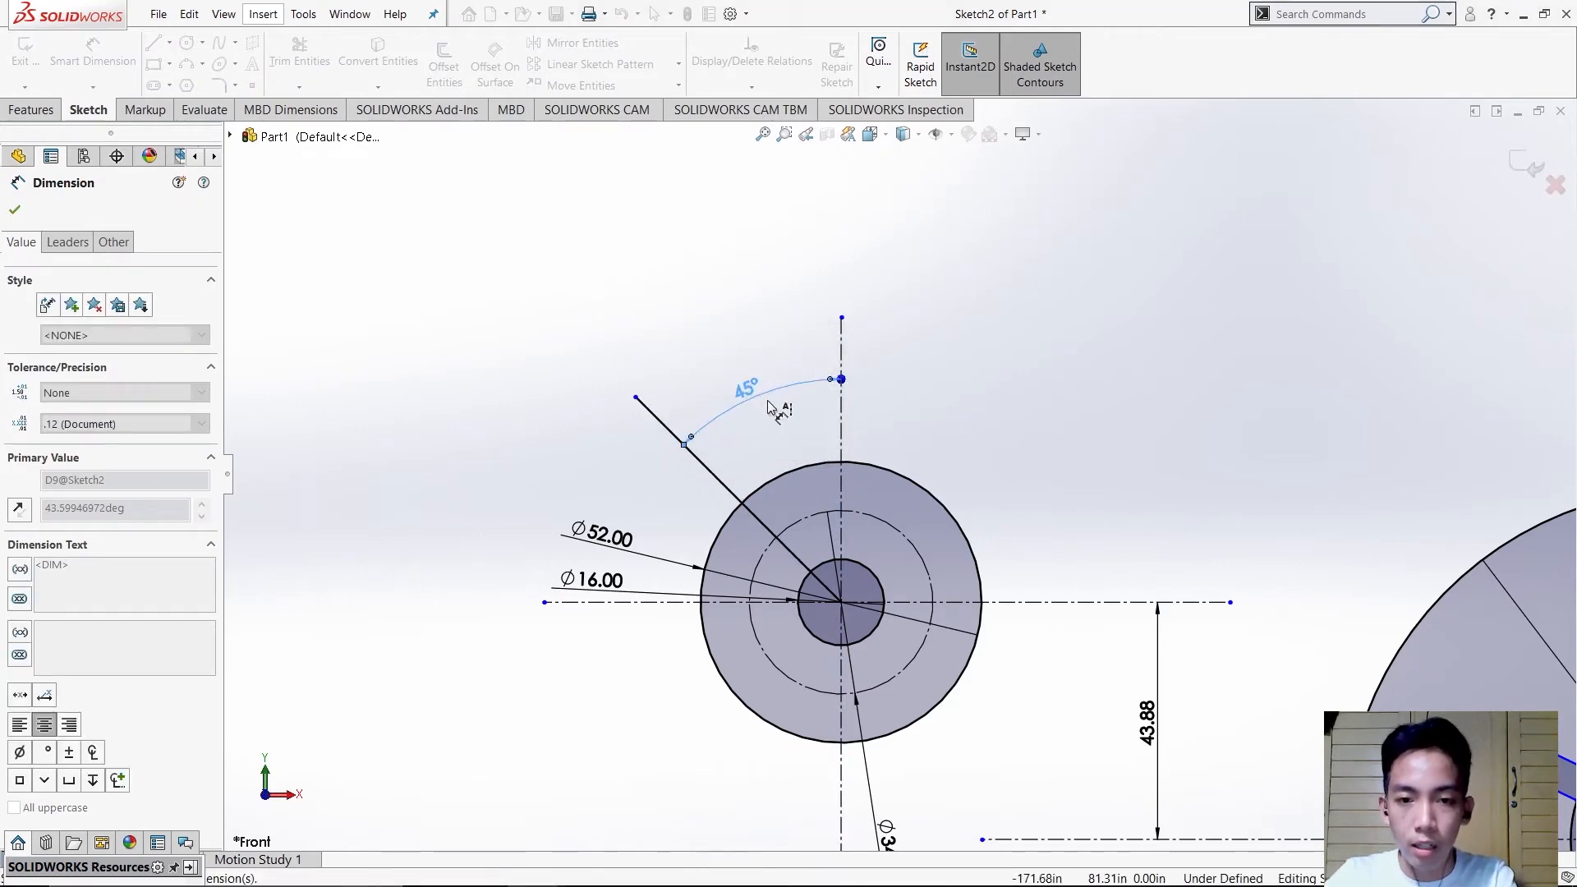
key("alt+Tab")
key("alt+Tab")
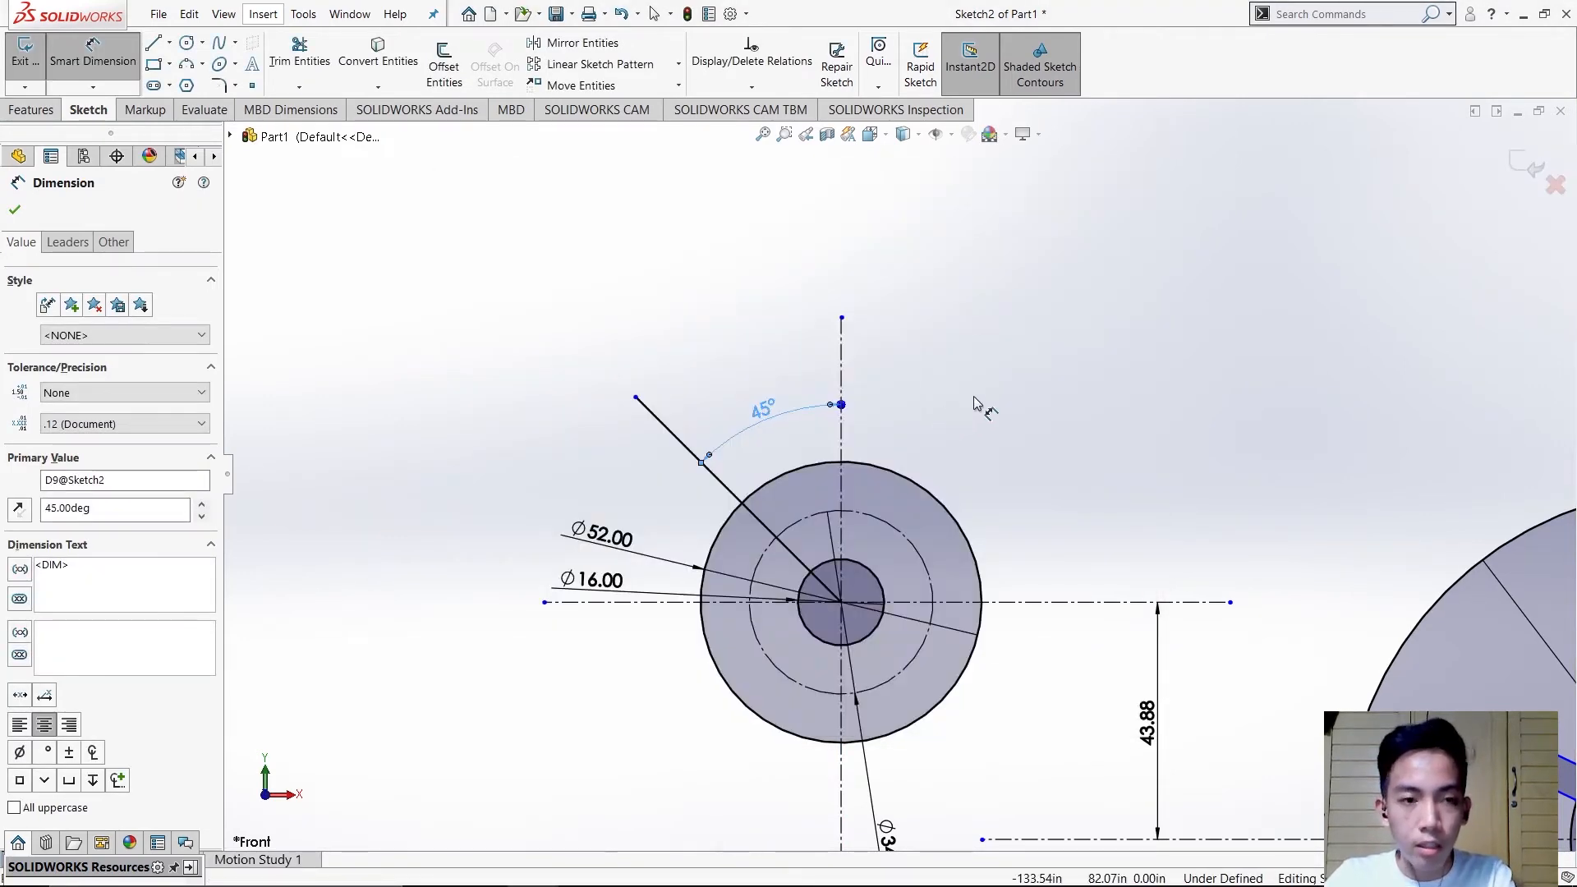
left_click(971, 396)
key("Escape")
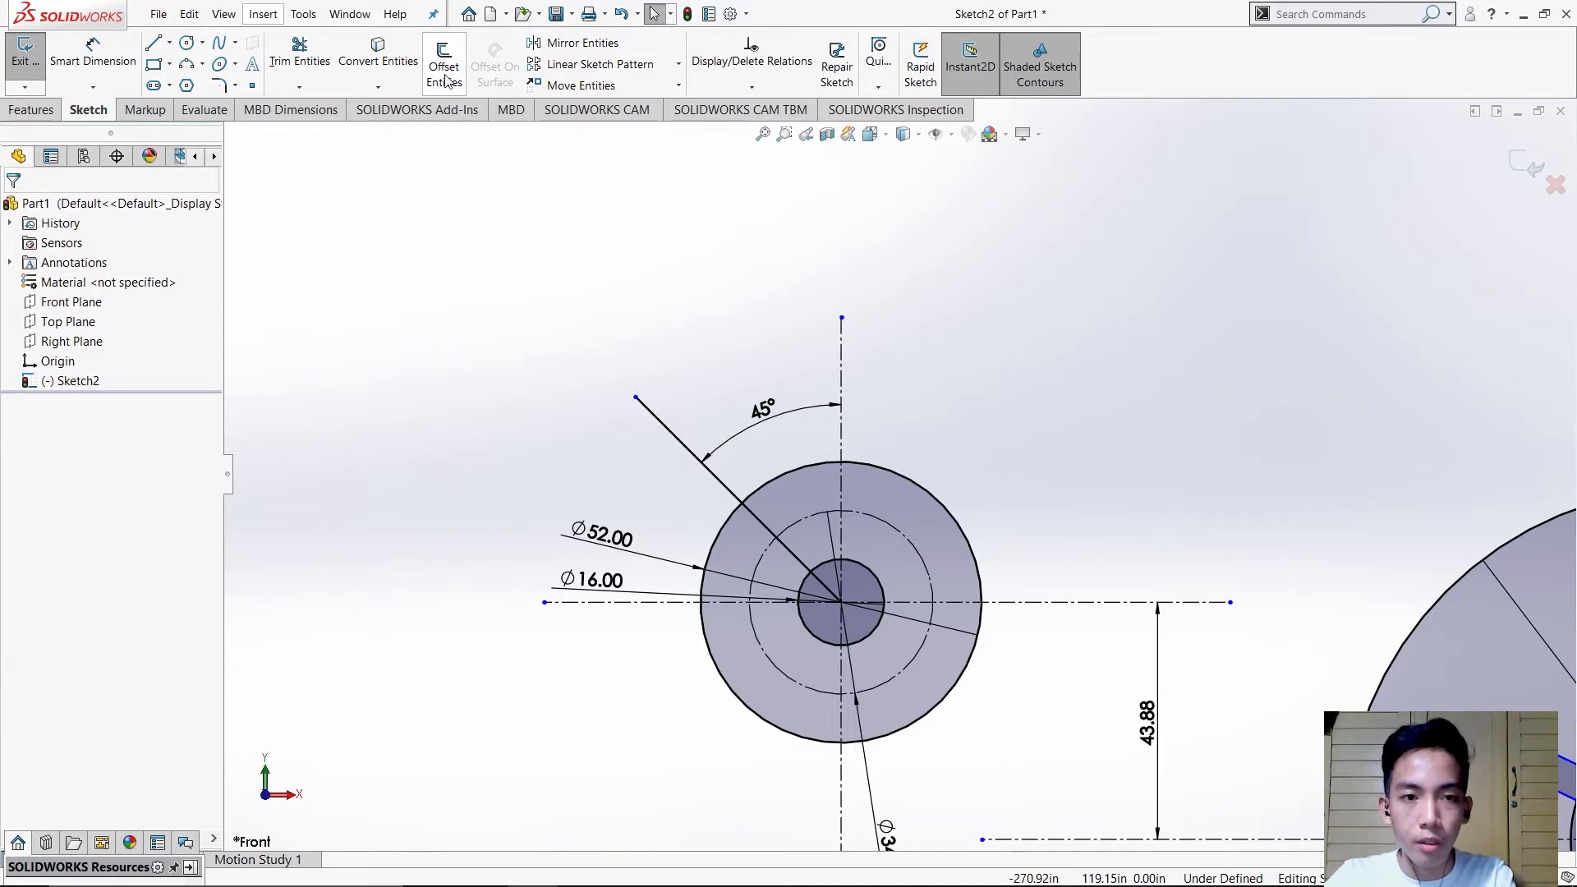
- Sketch a circle about 10.8 in in diameter centered where the angled line crosses the small hub's 34 diameter construction circle
key("alt+Tab")
key("alt+Tab")
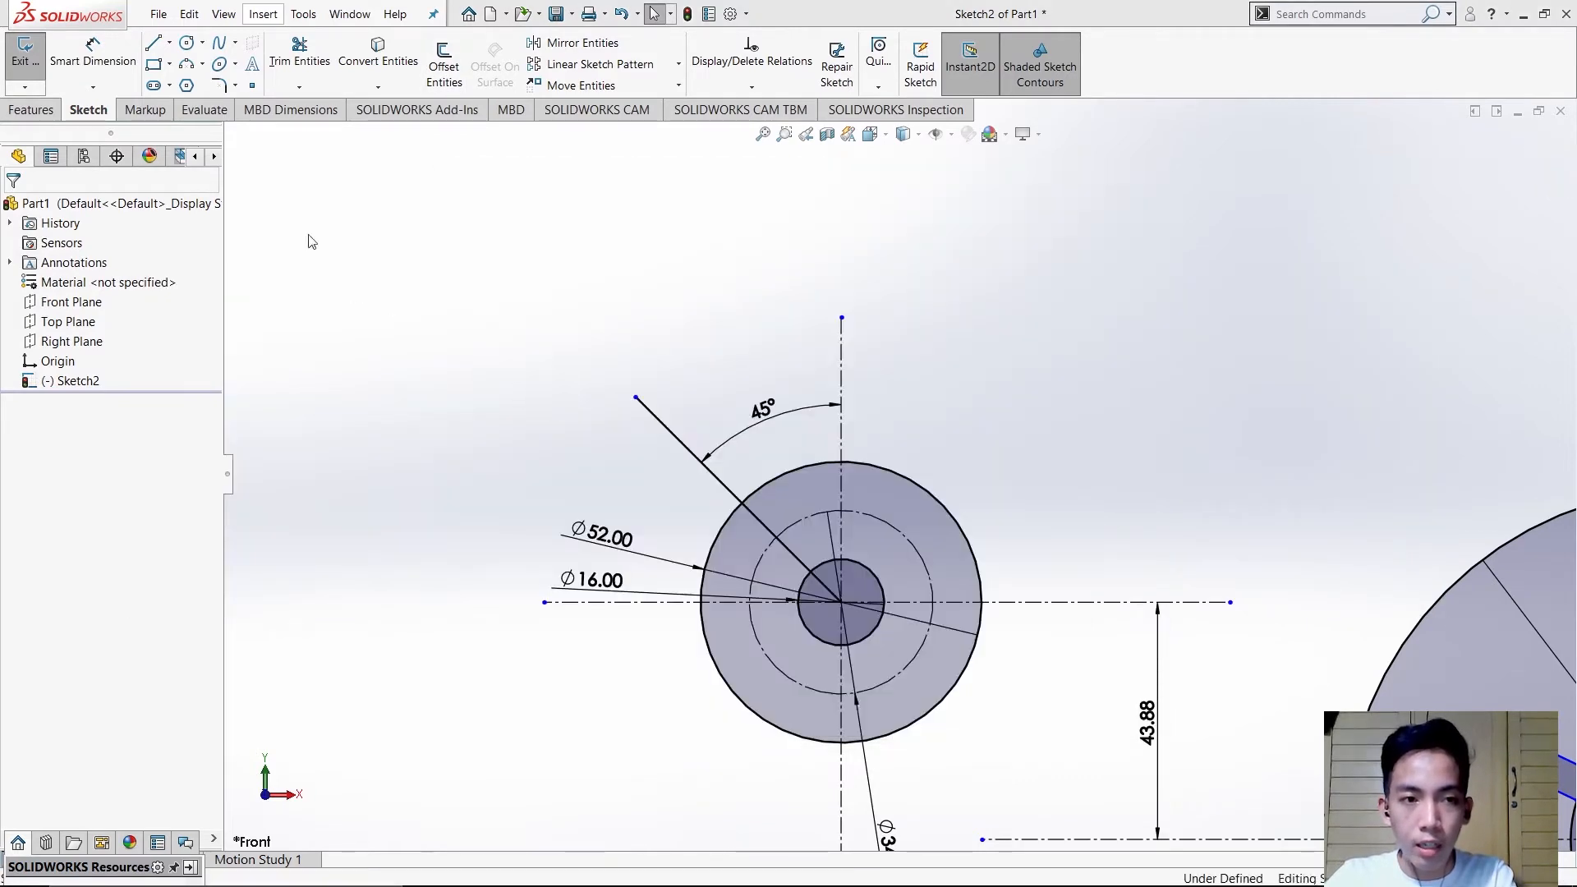
left_click(186, 43)
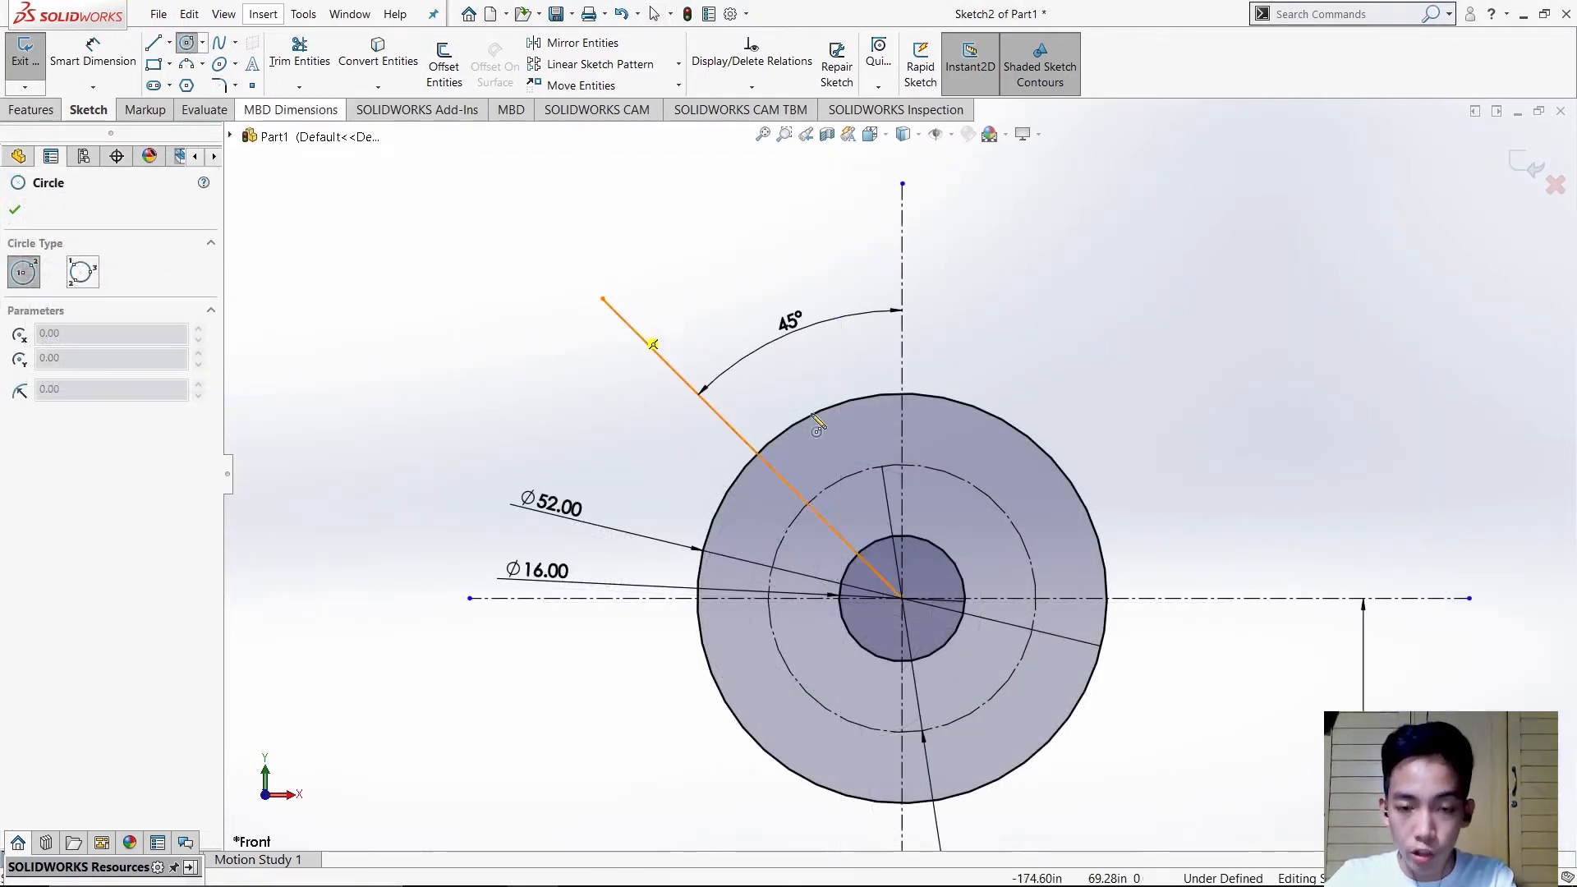
scroll(822, 484, "down", 4)
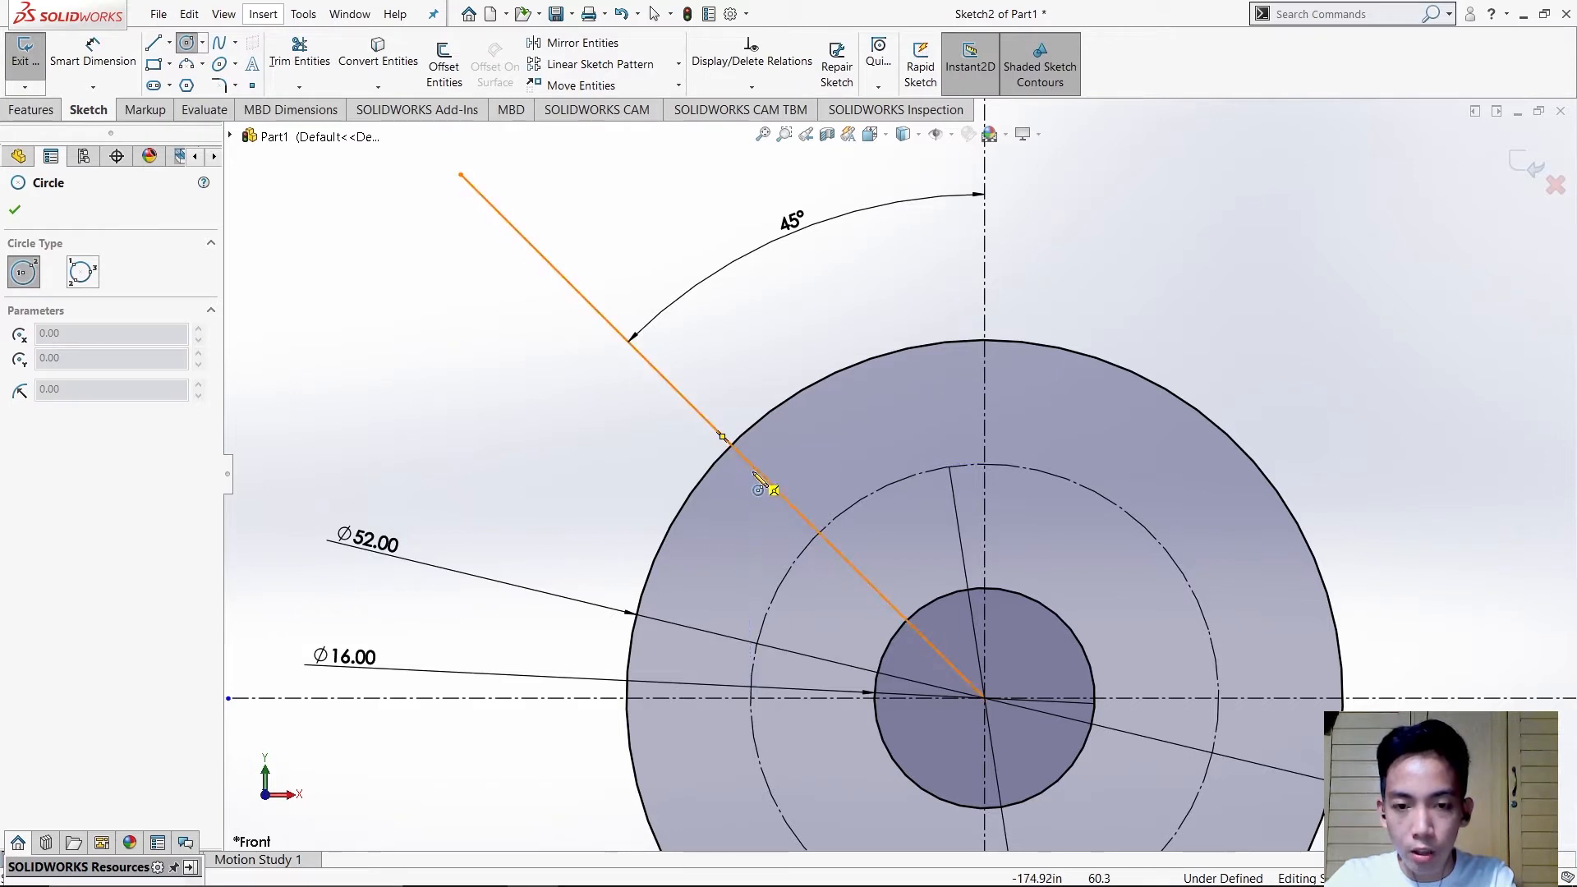
left_click(819, 533)
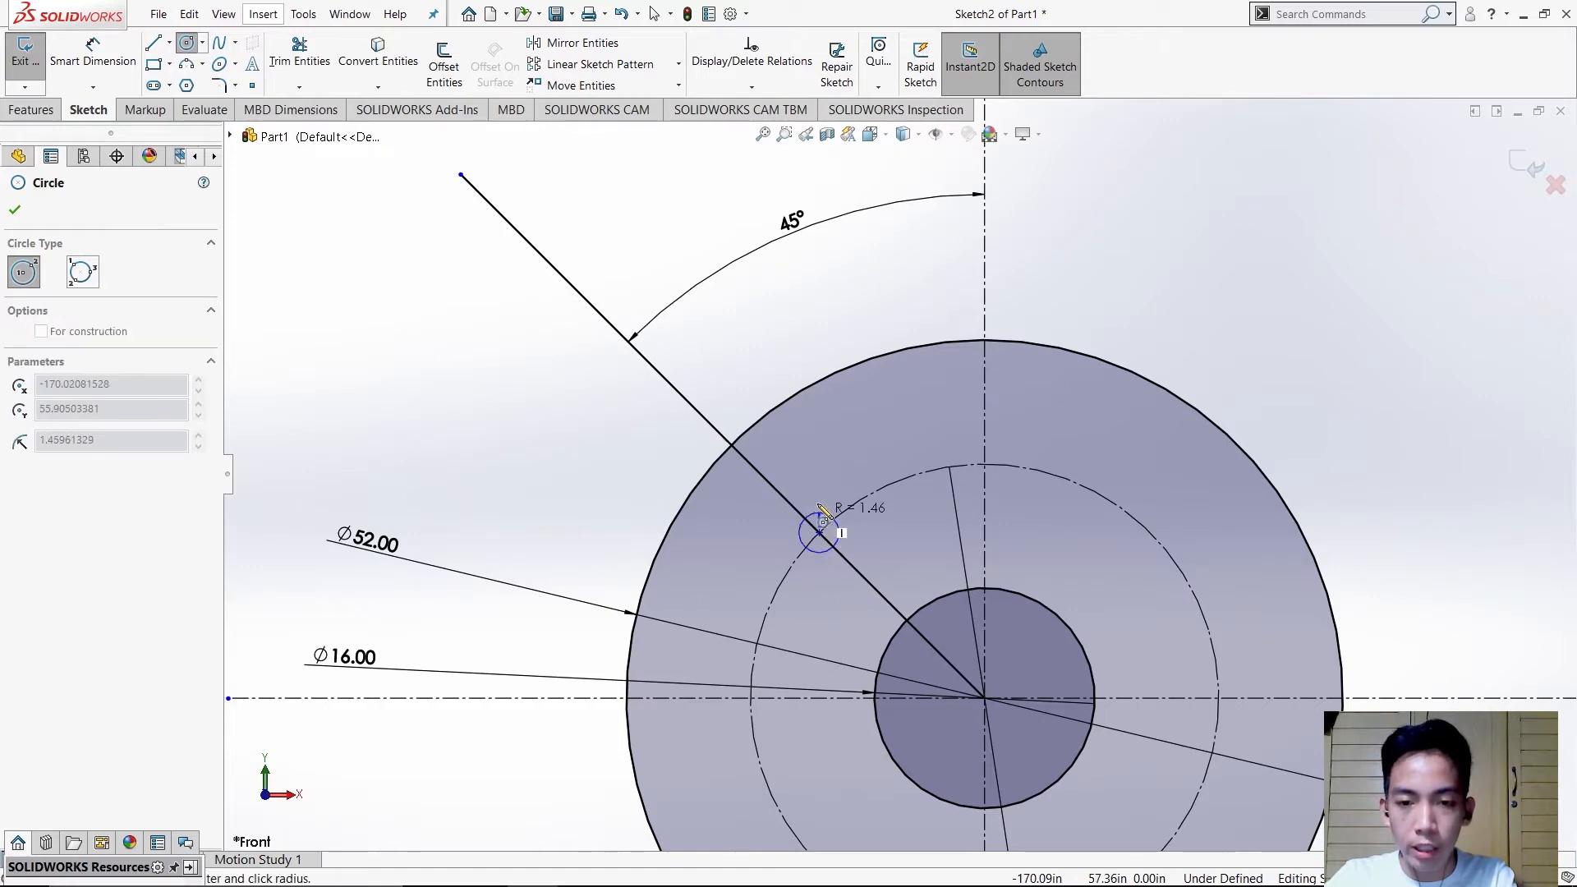
left_click(818, 461)
left_click(18, 208)
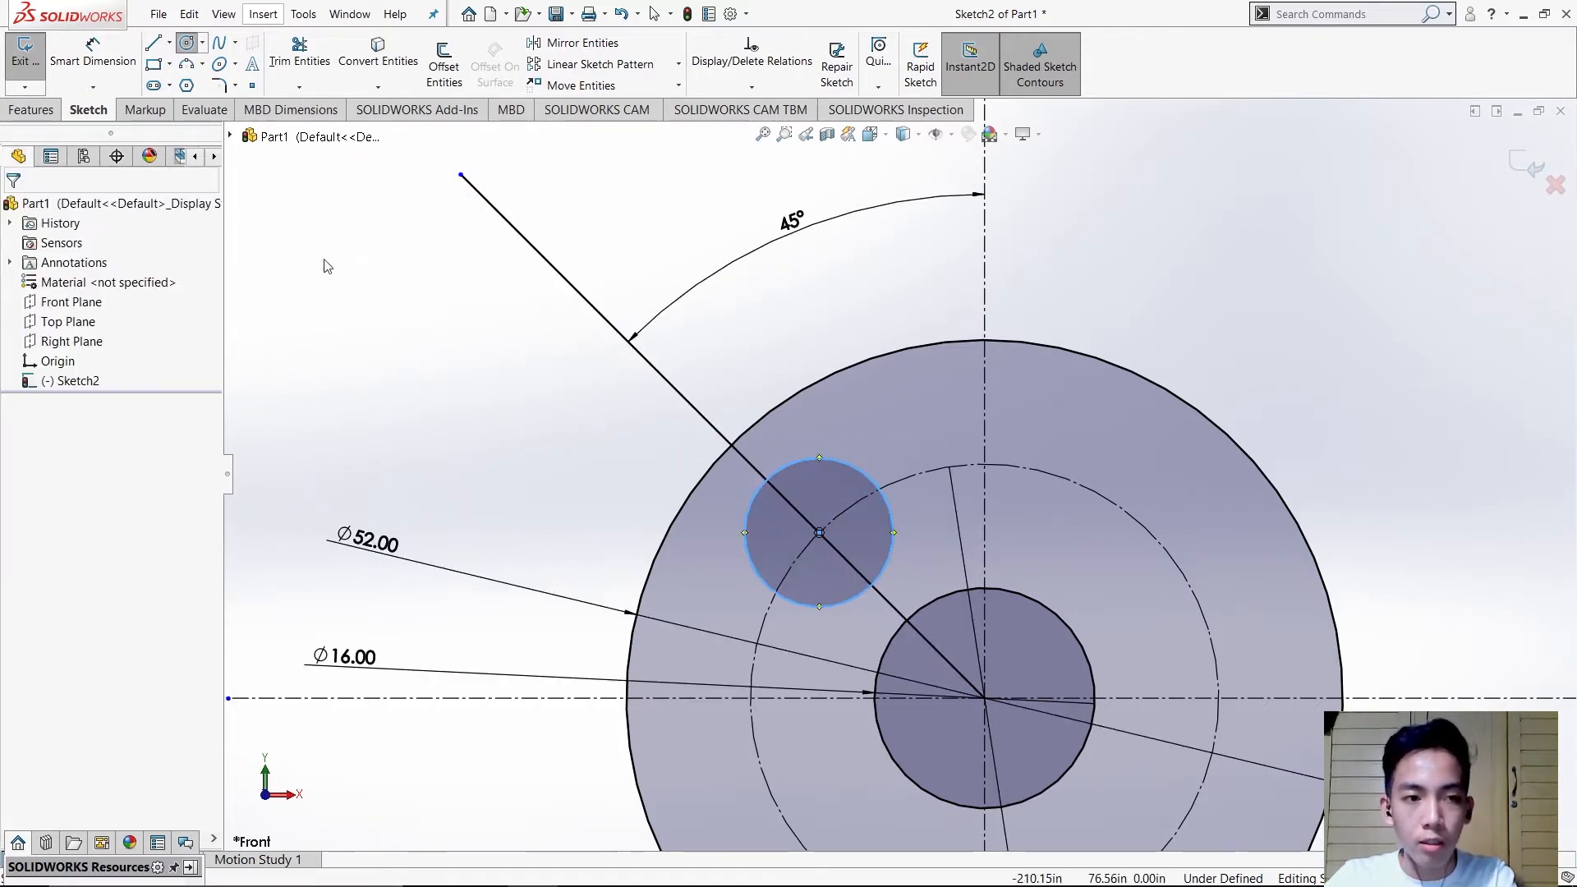
- Check the hole size in the reference drawing and dimension the small circle on the 34 diameter construction circle to 8 diameter
key("alt+Tab")
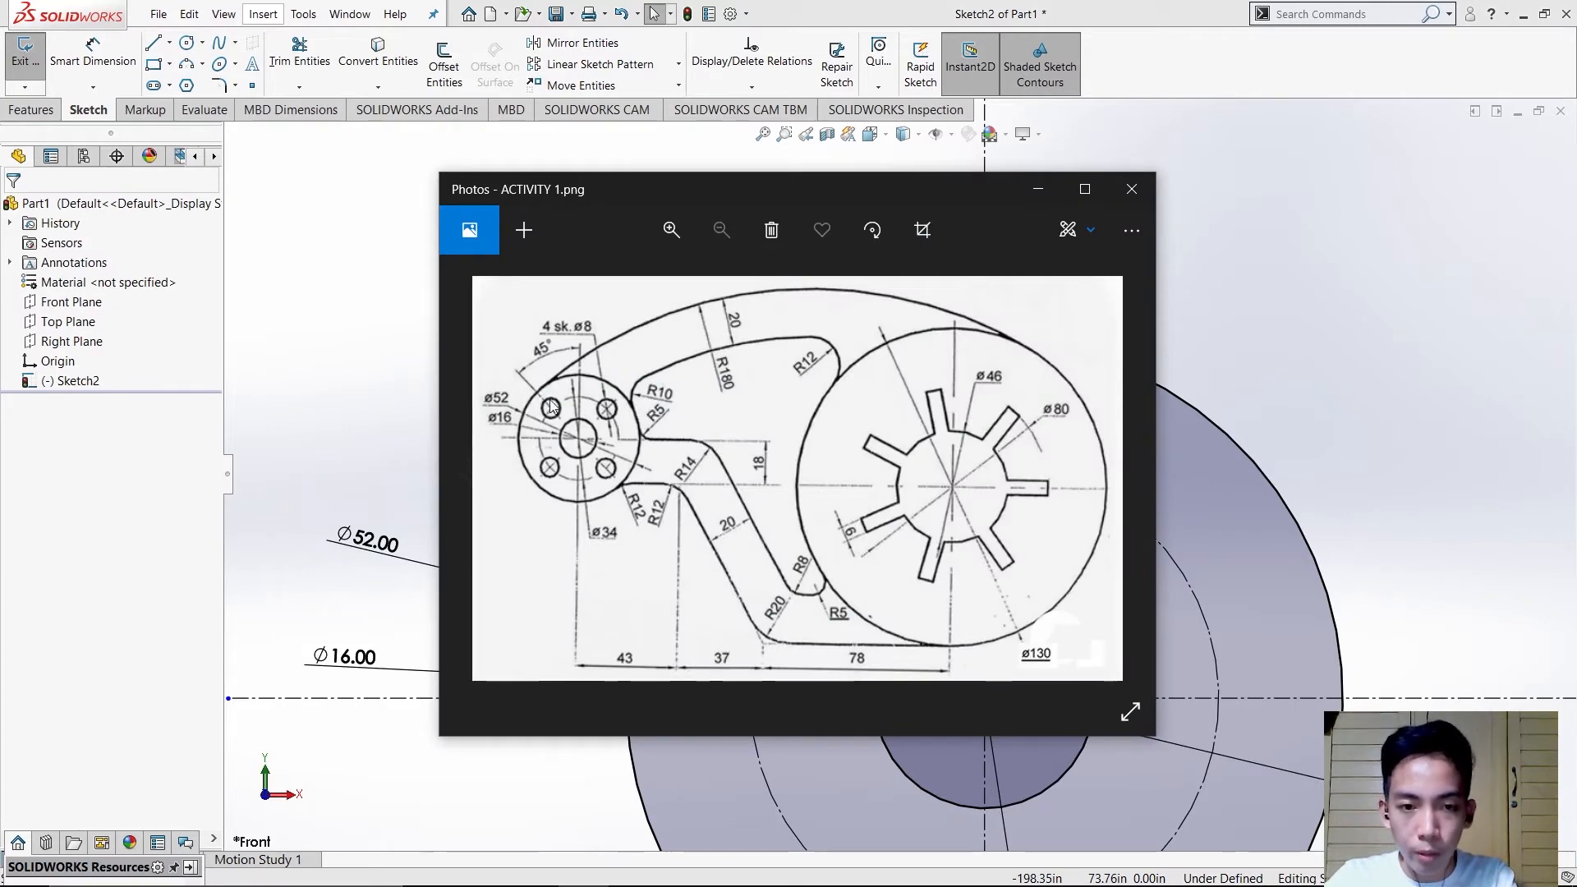
key("alt+Tab")
key("alt+Tab")
key("alt+Tab")
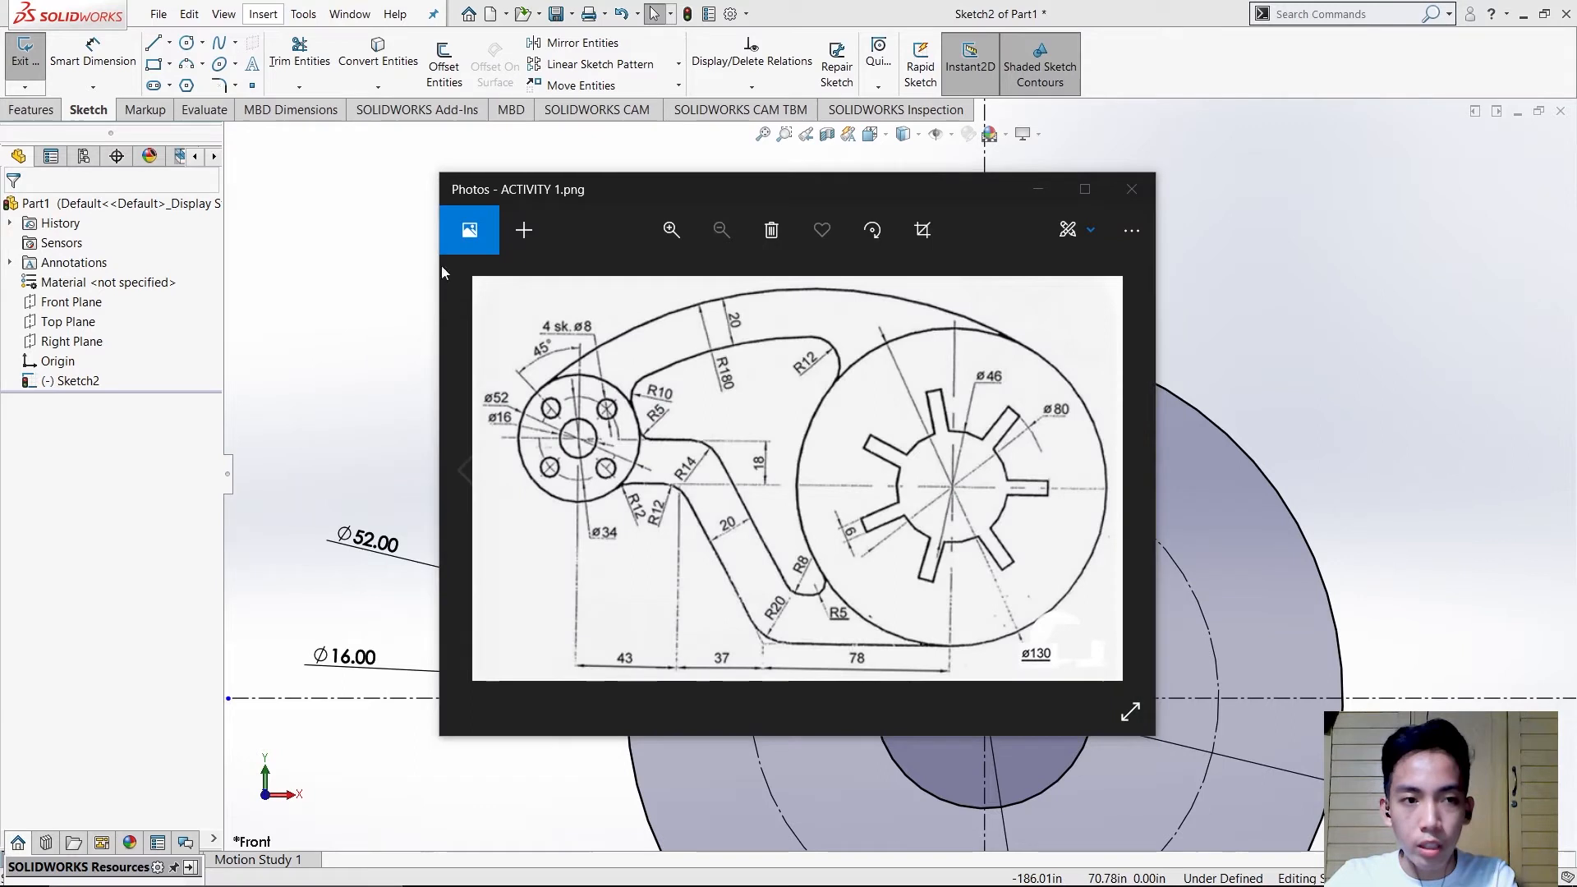
left_click(93, 59)
left_click(753, 538)
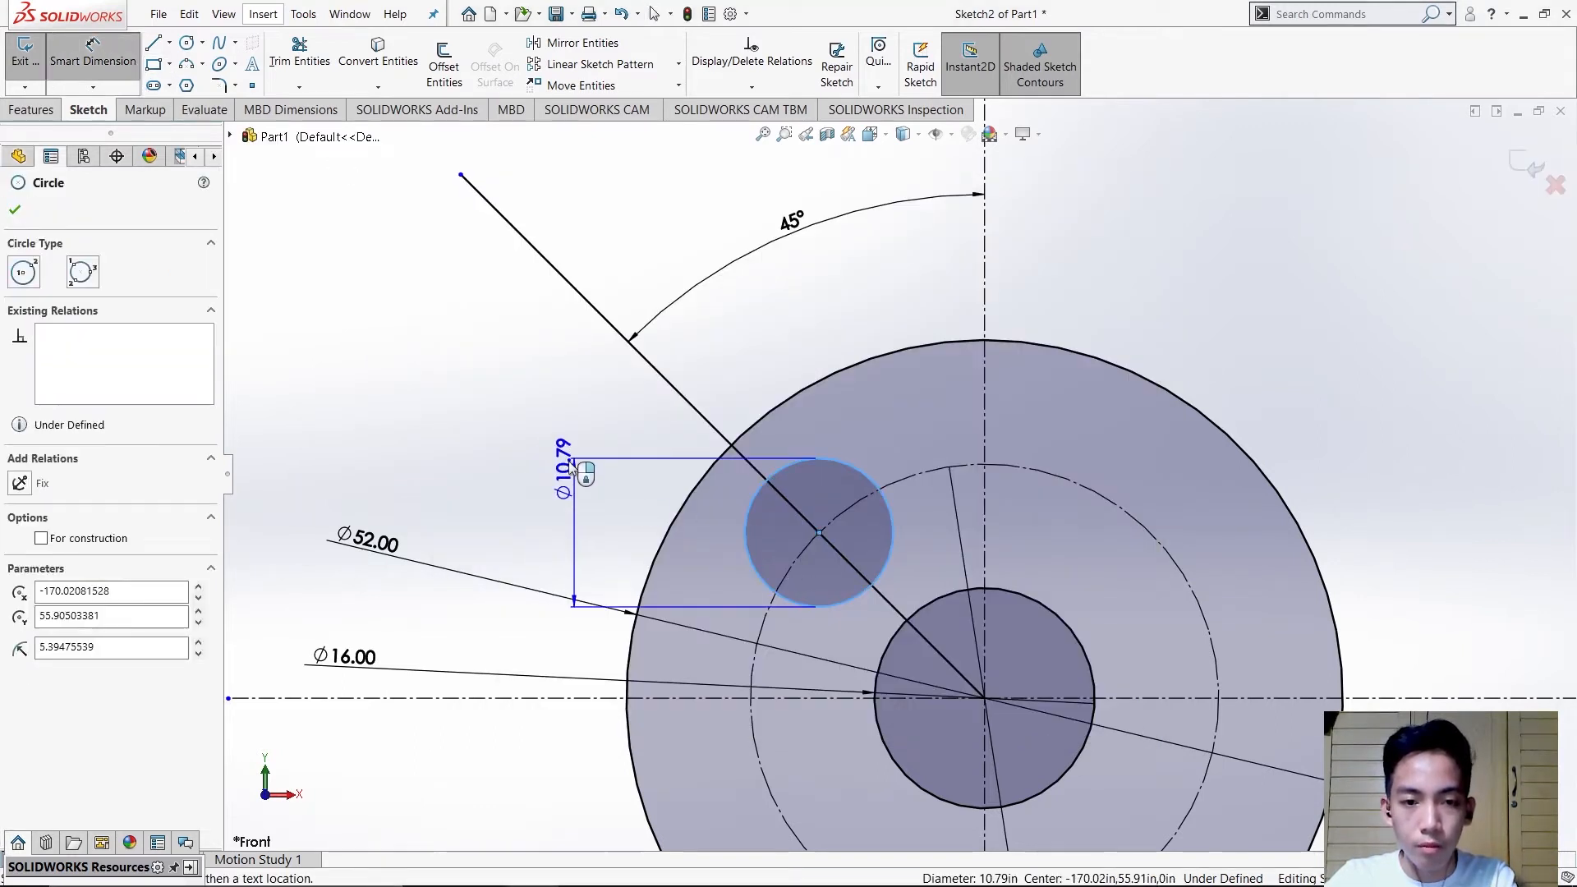
left_click(552, 427)
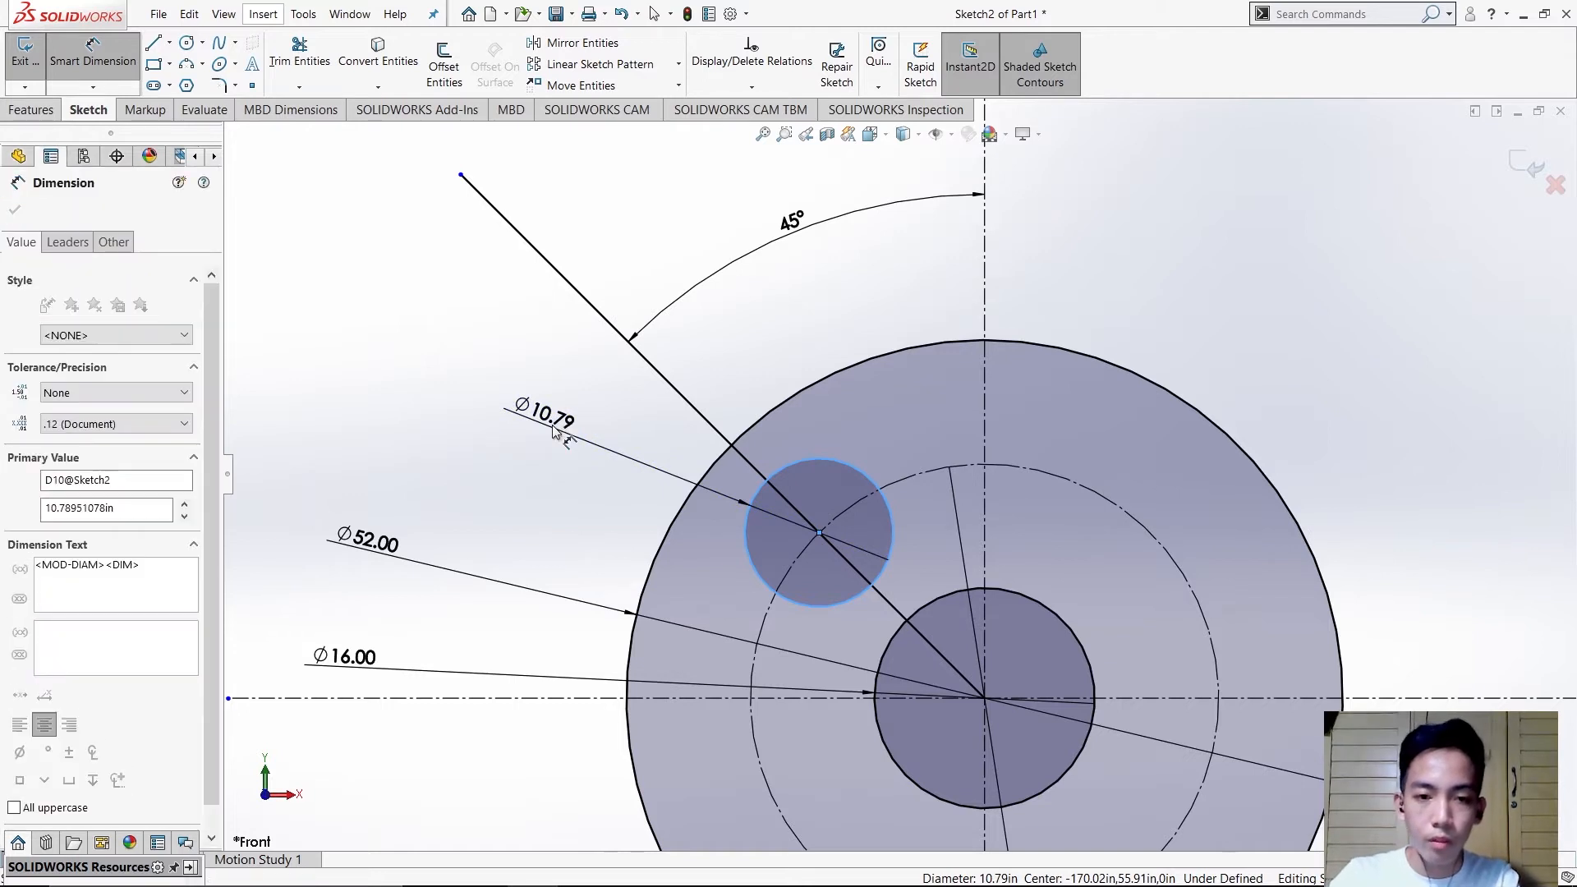
type("8")
key("Return")
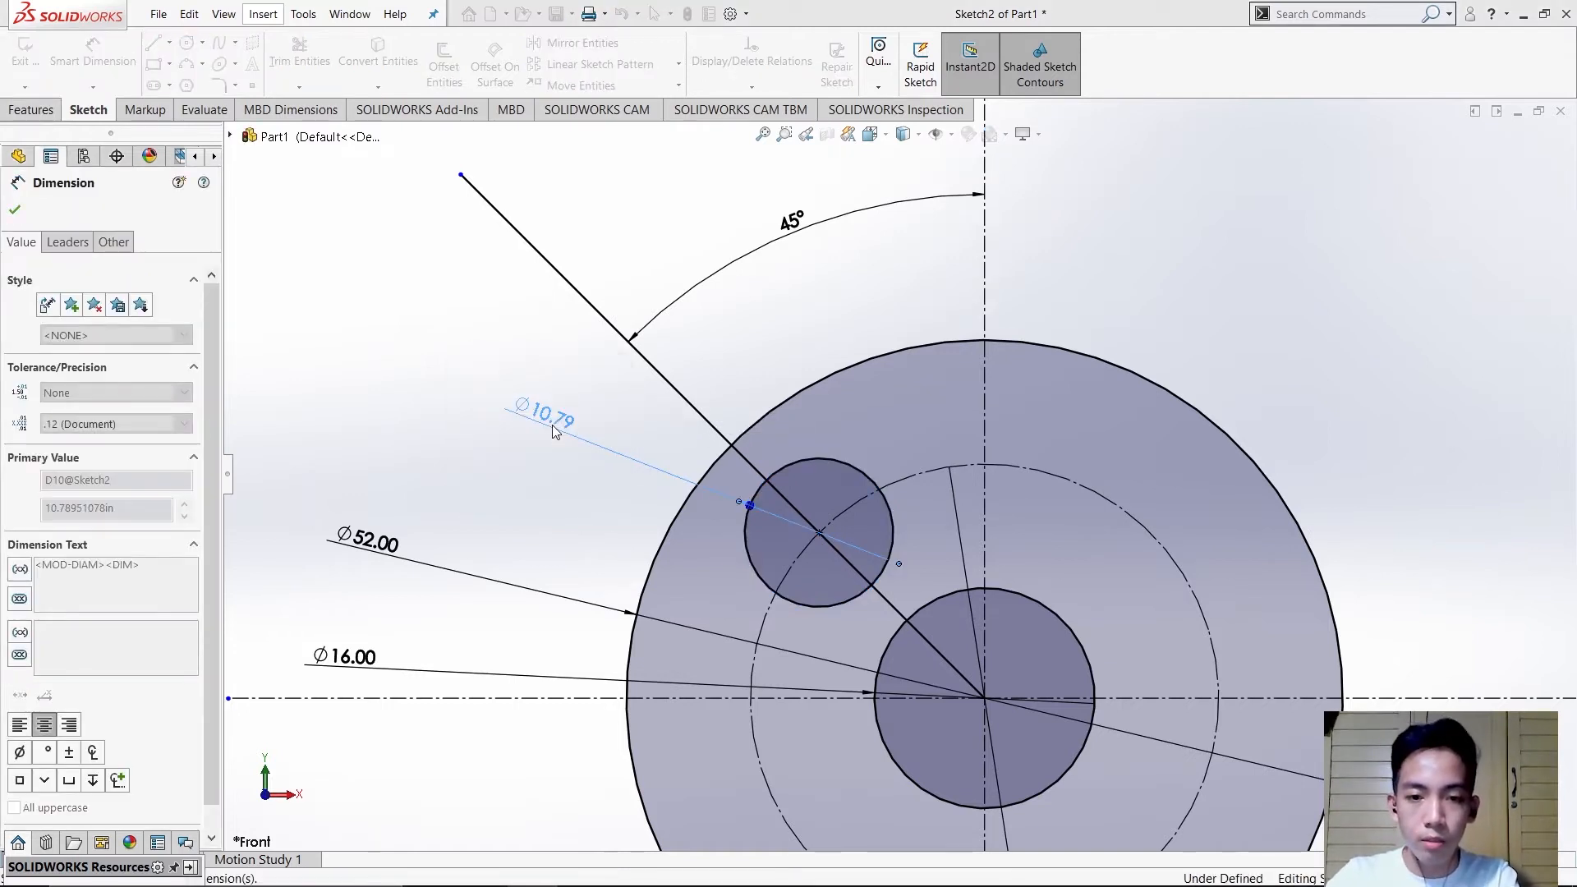
scroll(578, 480, "up", 5)
left_click(17, 211)
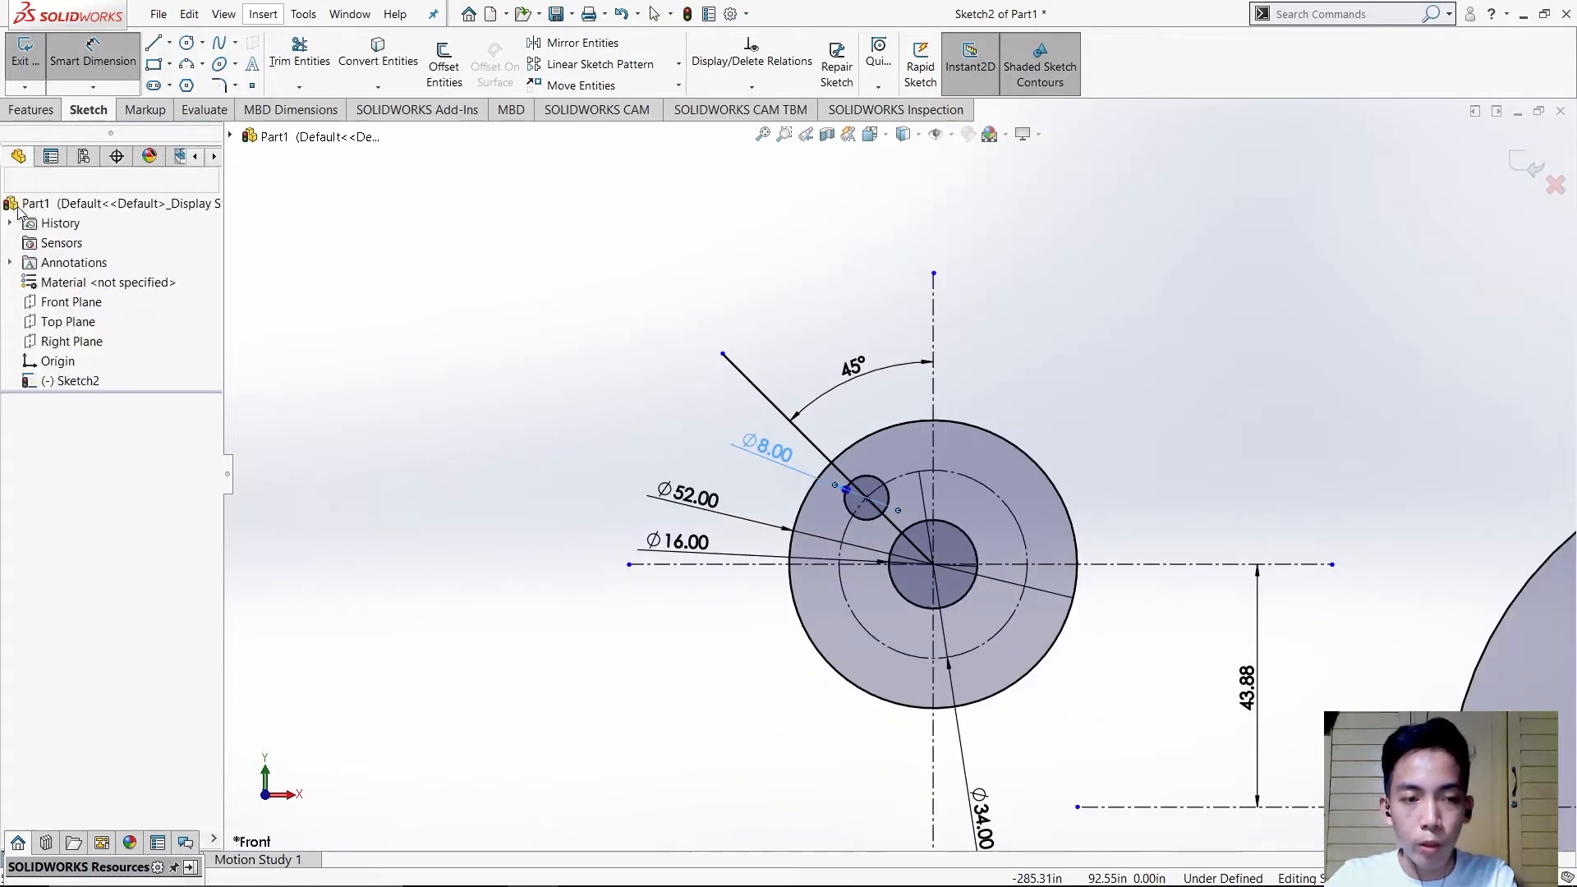
- Circular-pattern the 8 diameter hole about the small hub's center with 4 equally spaced instances over 360°
left_click(681, 73)
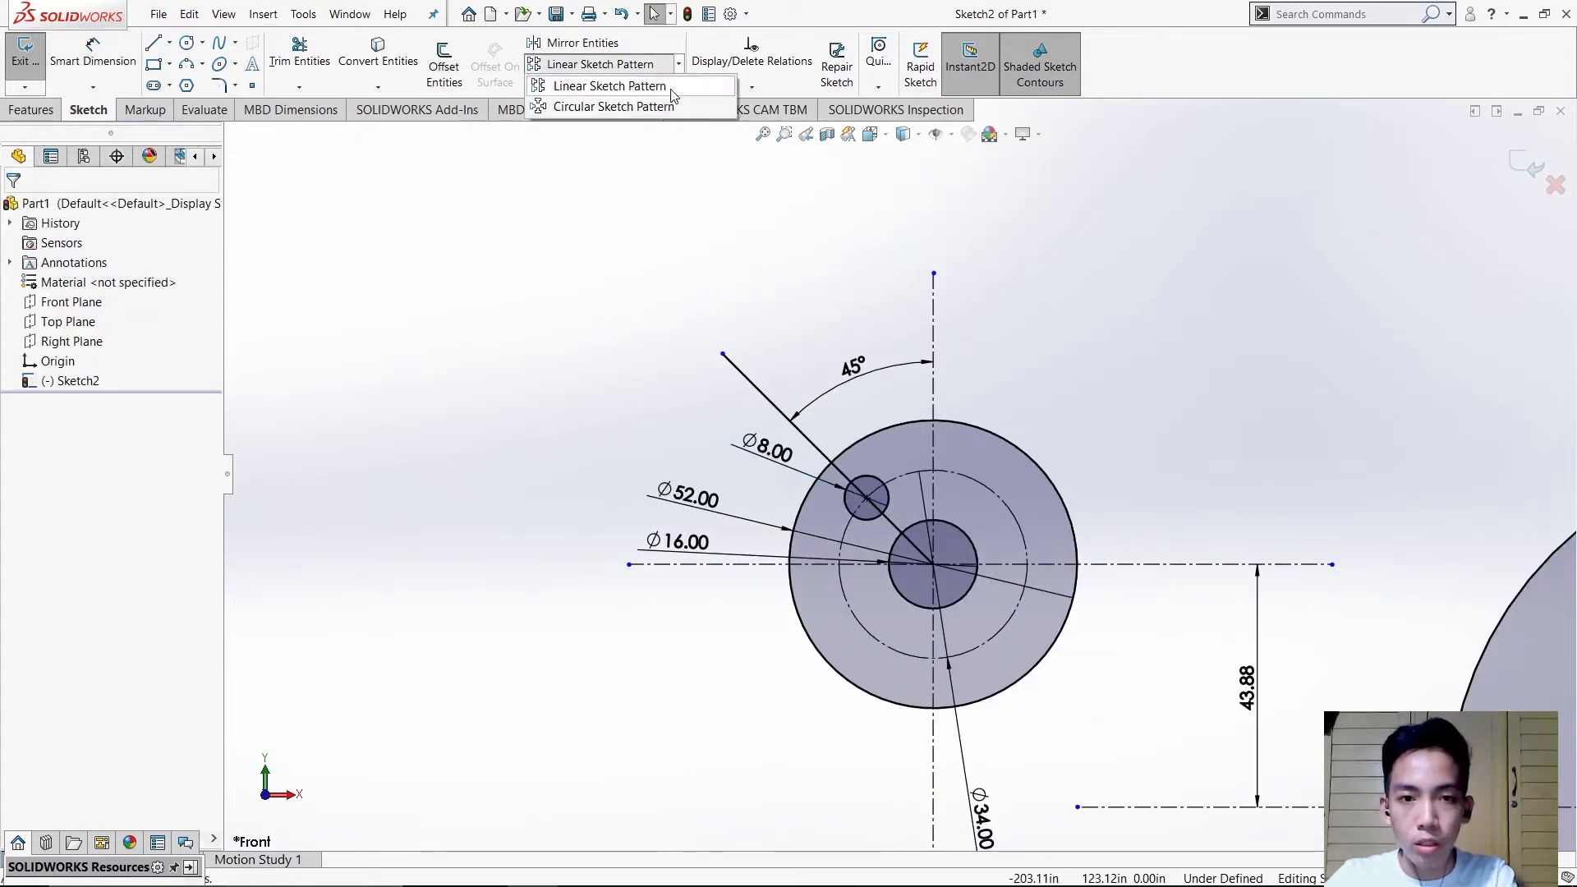
left_click(608, 101)
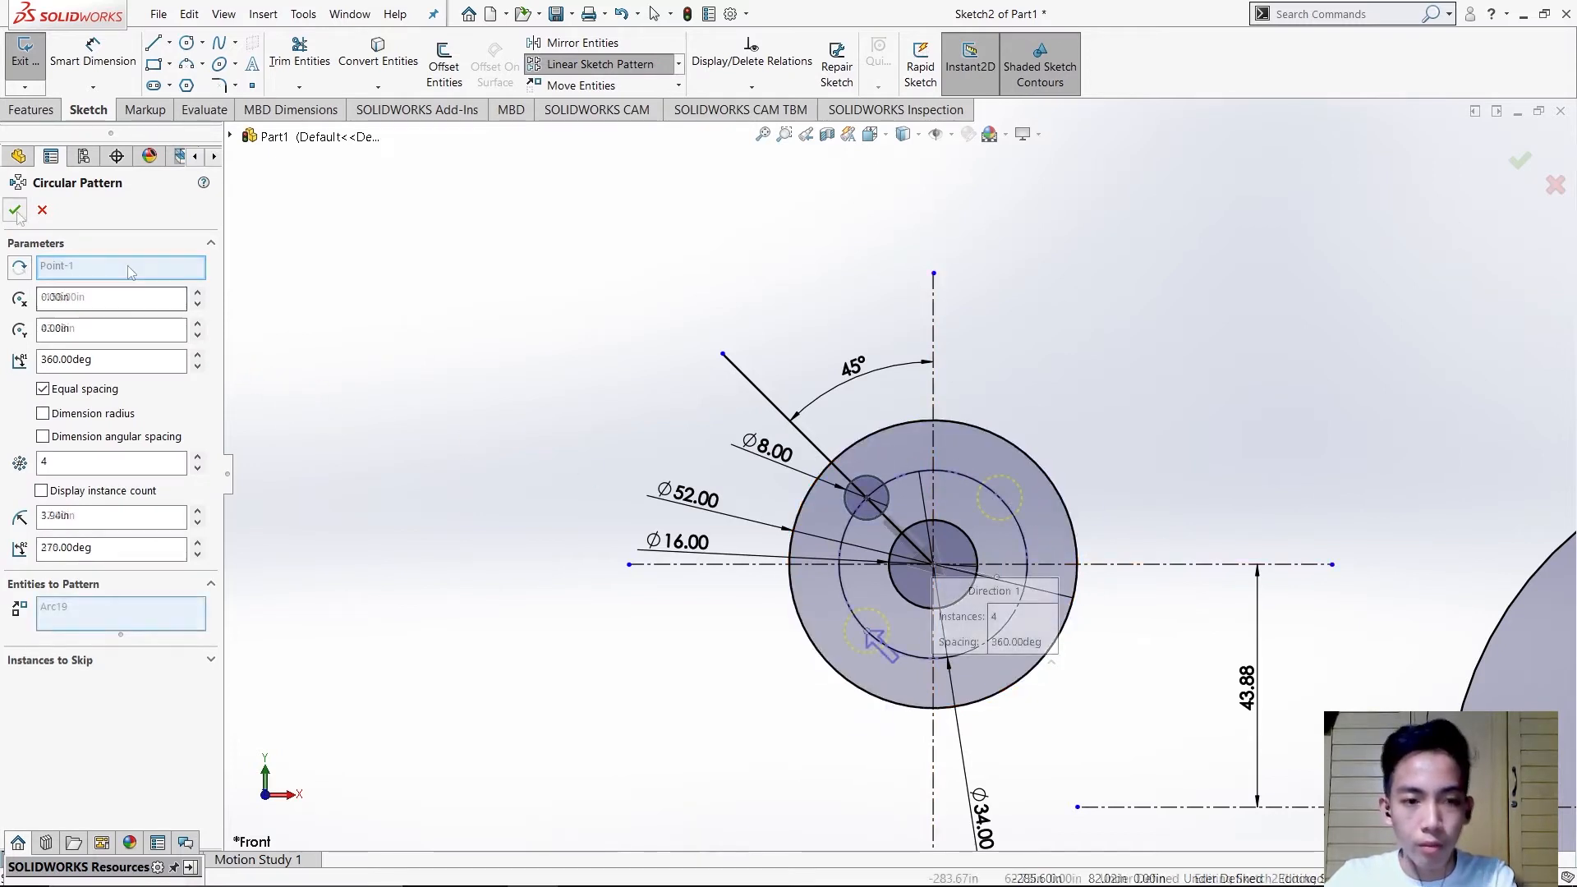
left_click(15, 210)
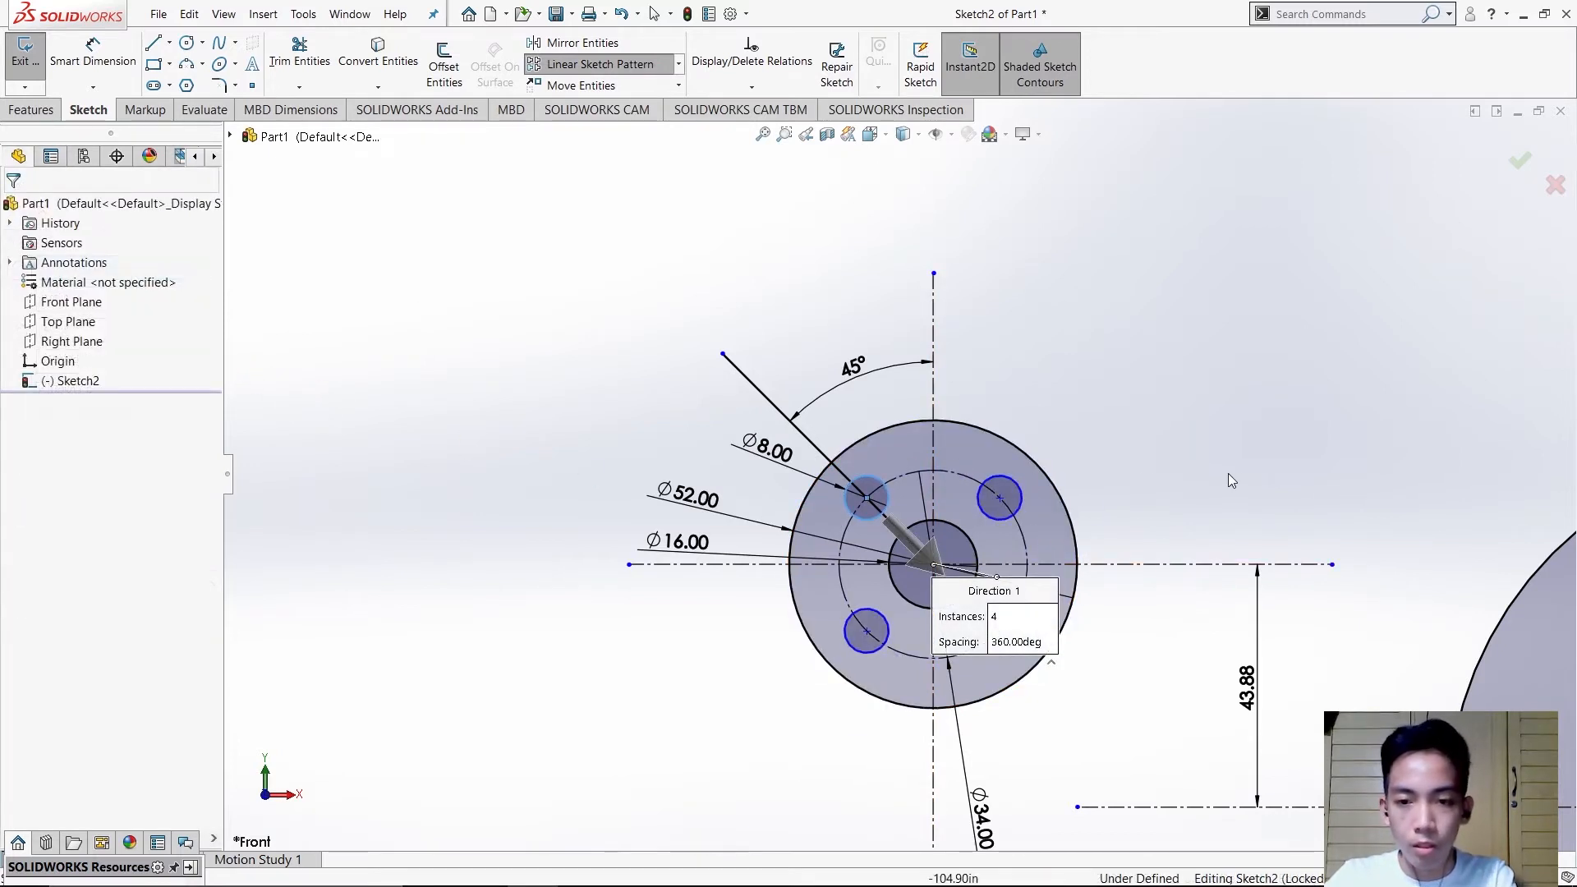
- After checking the reference drawing, sketch a three-point arc about 210 in in radius bridging the upper edges of the large and small hubs
scroll(1209, 507, "up", 2)
key("f")
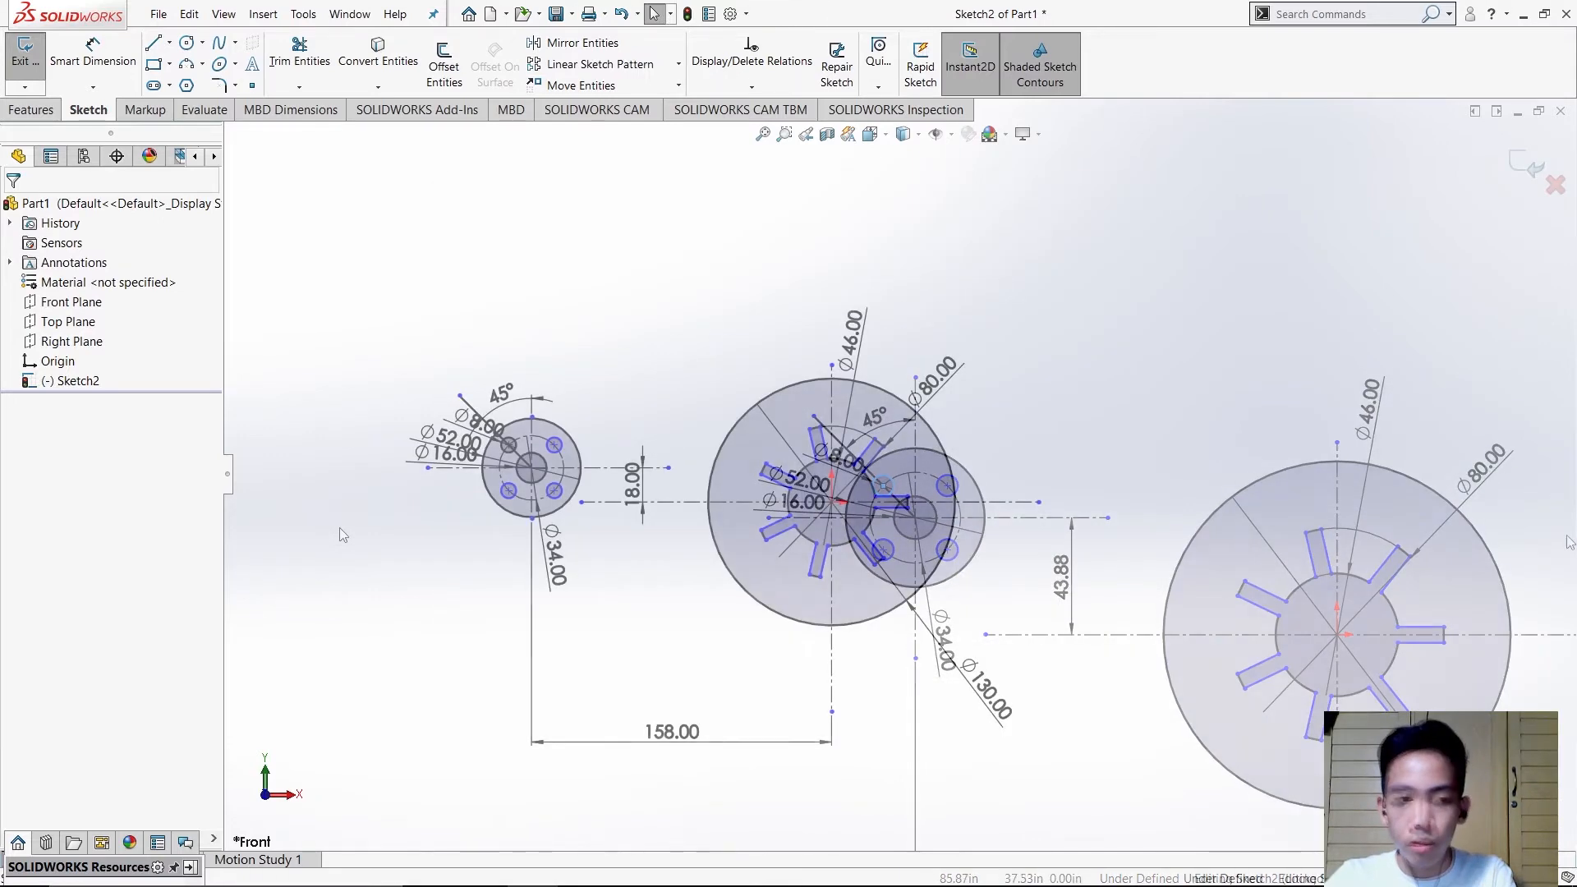
key("alt+Tab")
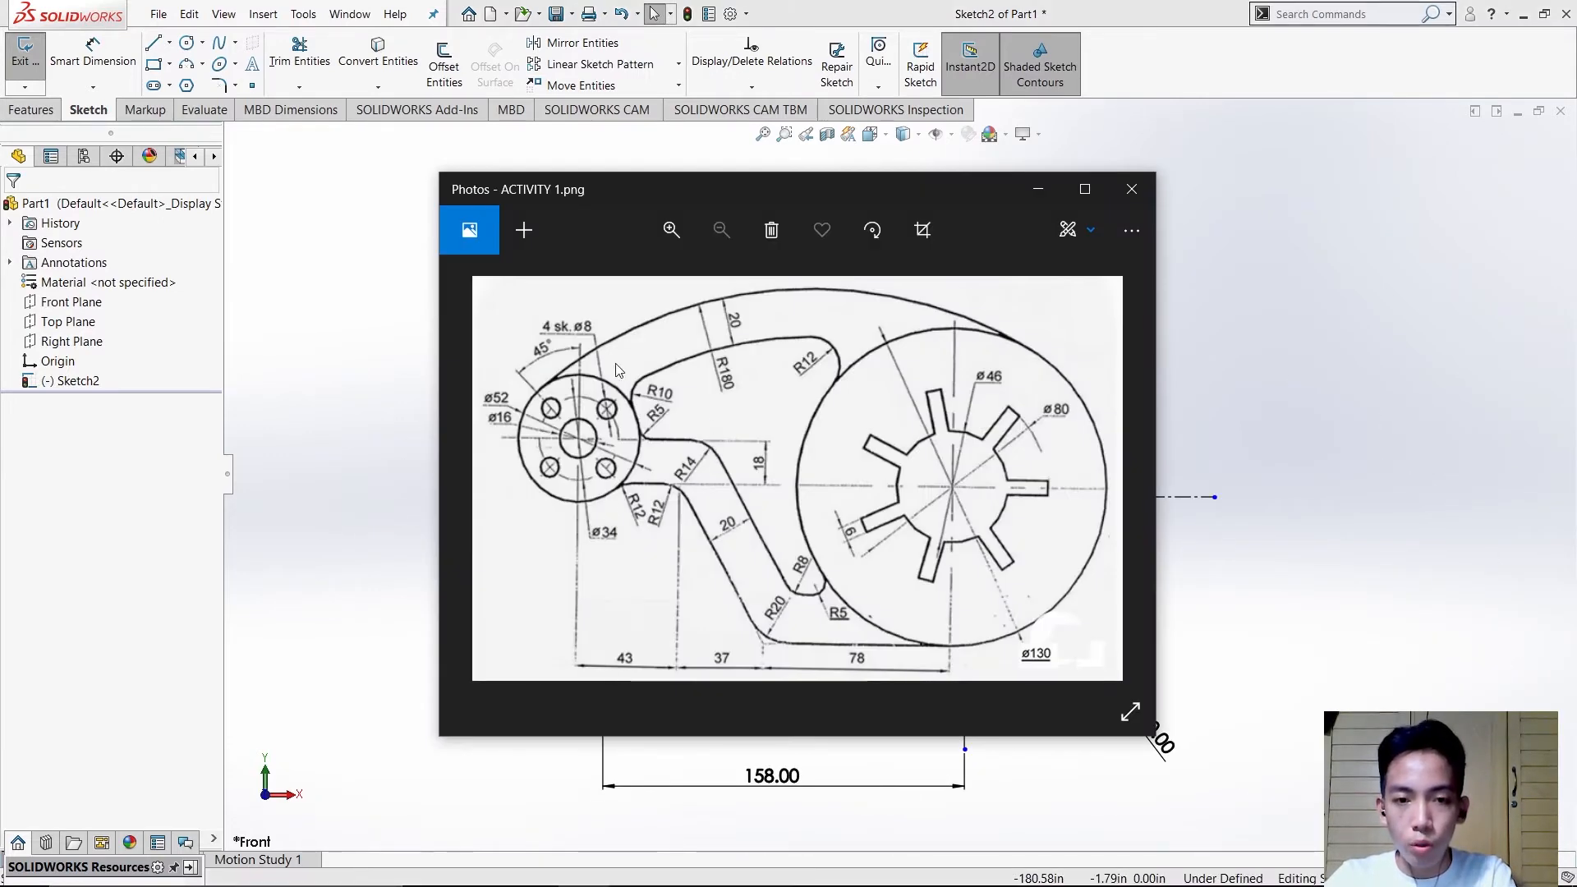
key("alt+Tab")
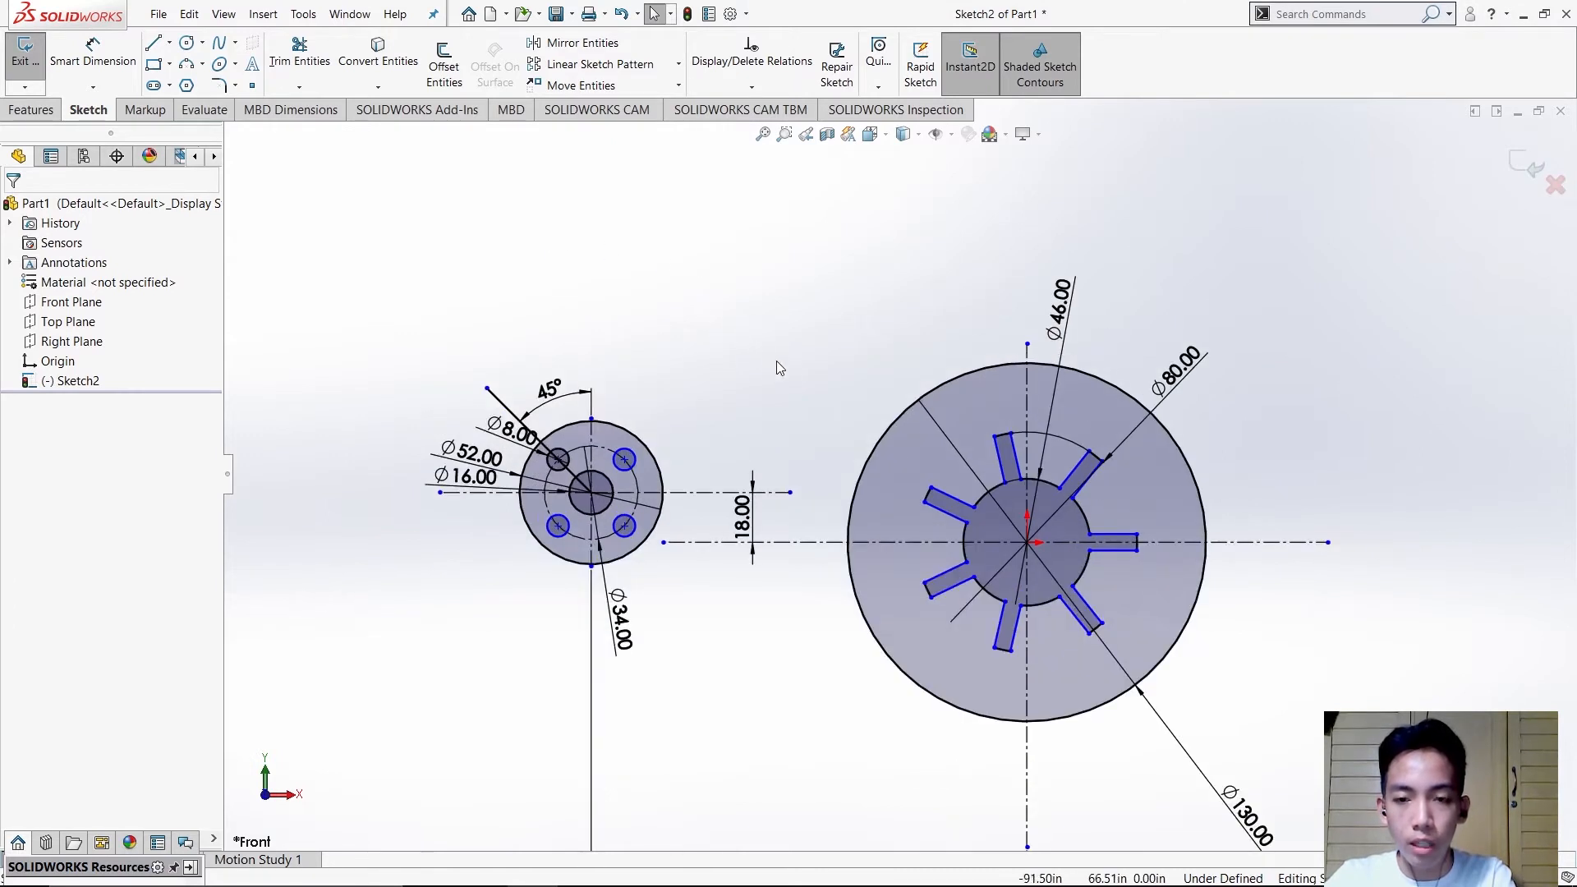
scroll(780, 366, "down", 2)
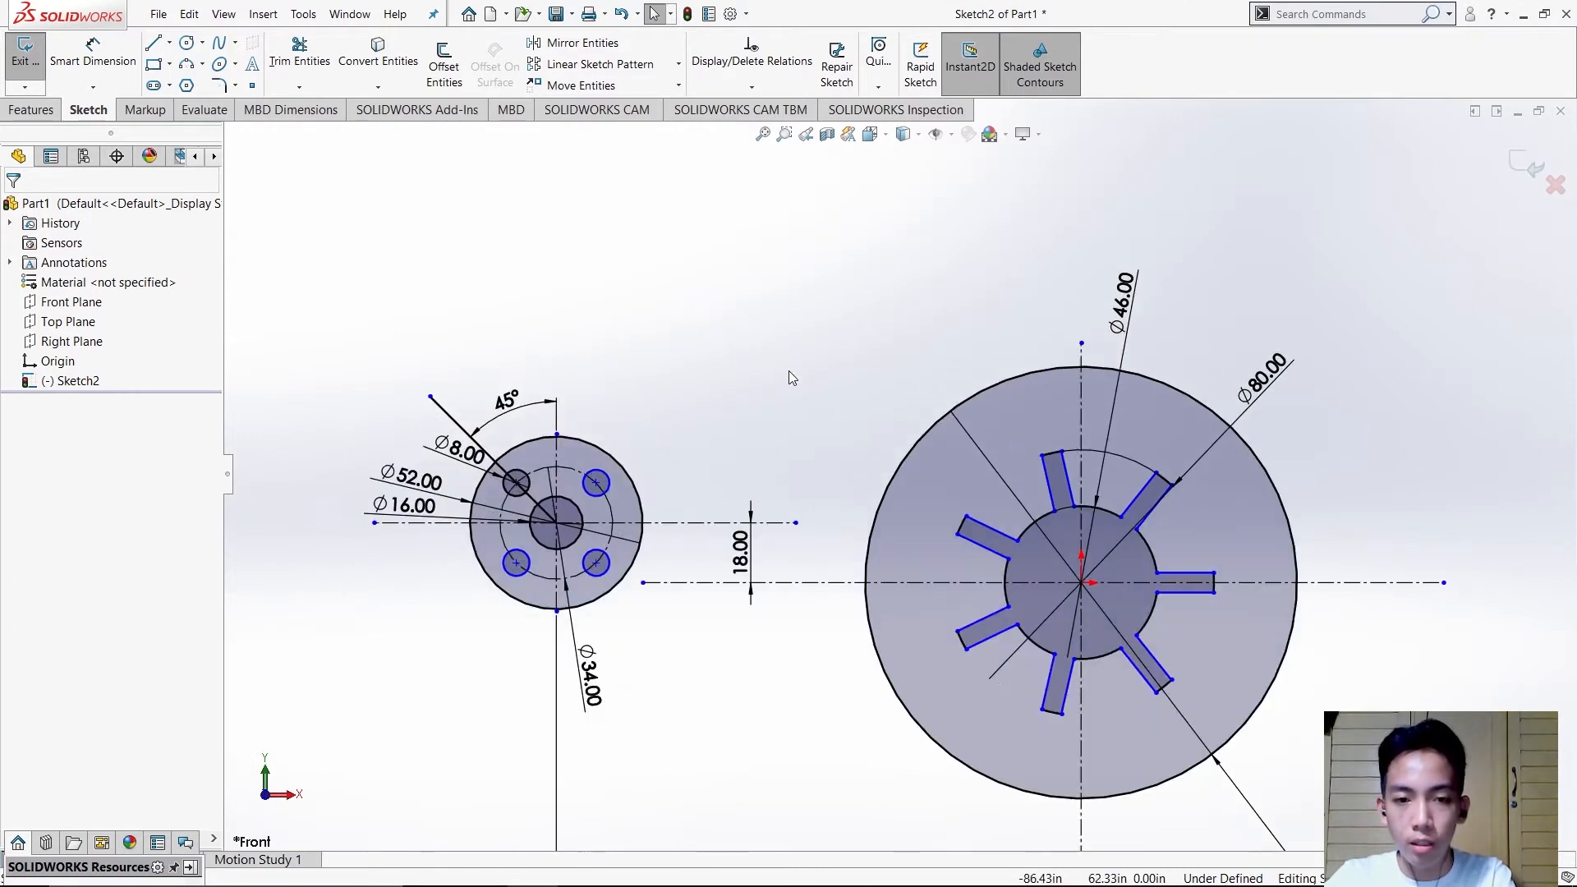
left_click(203, 64)
left_click(226, 128)
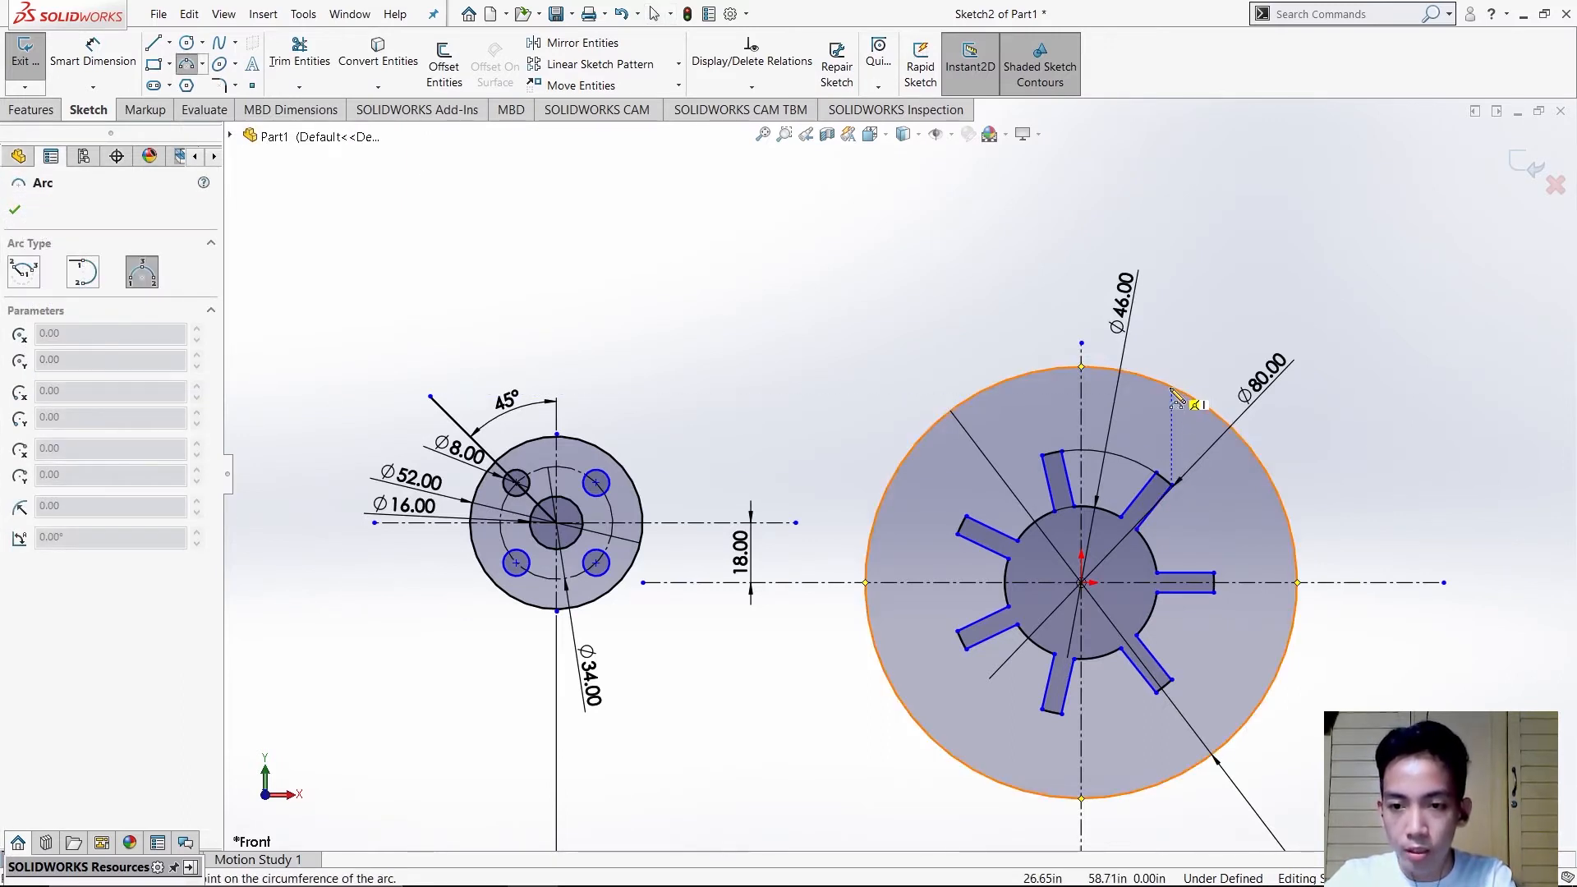
left_click(1175, 391)
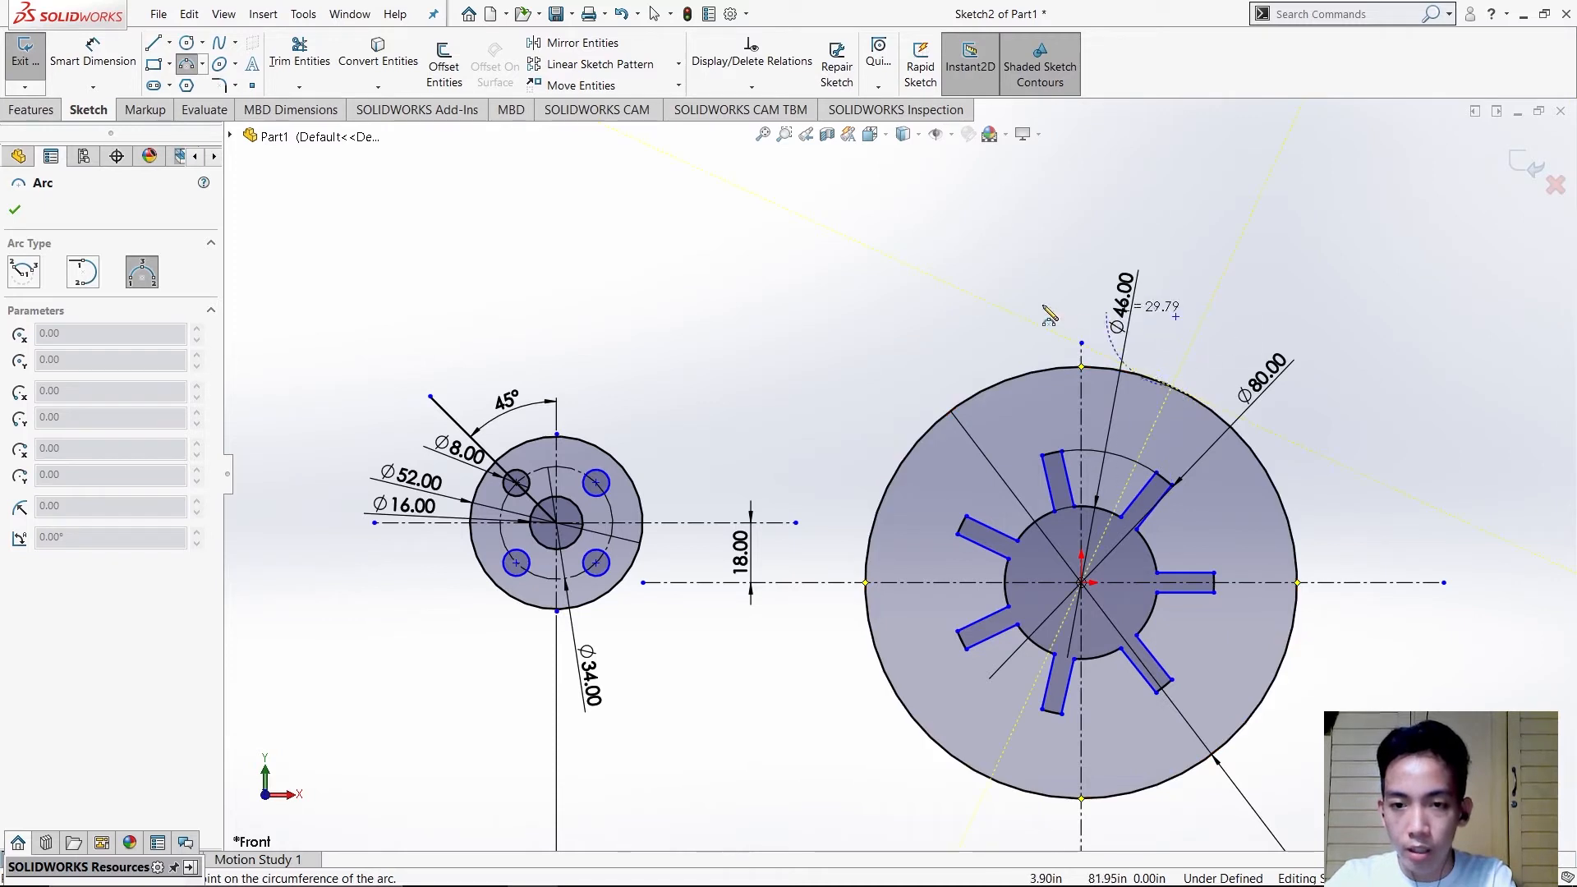
left_click(517, 445)
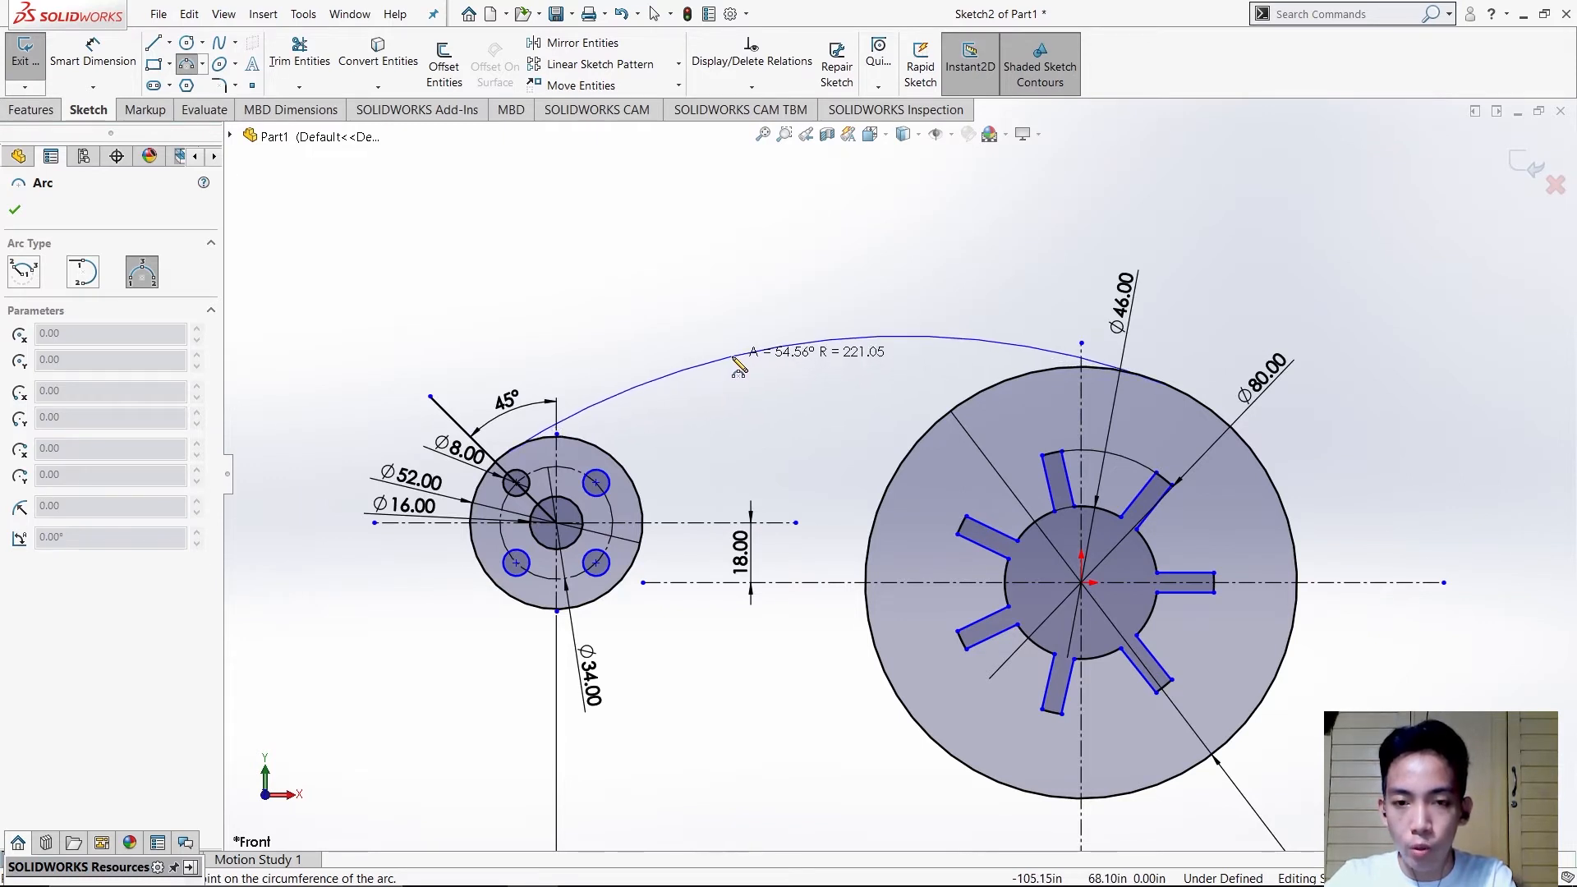
left_click(717, 359)
key("Escape")
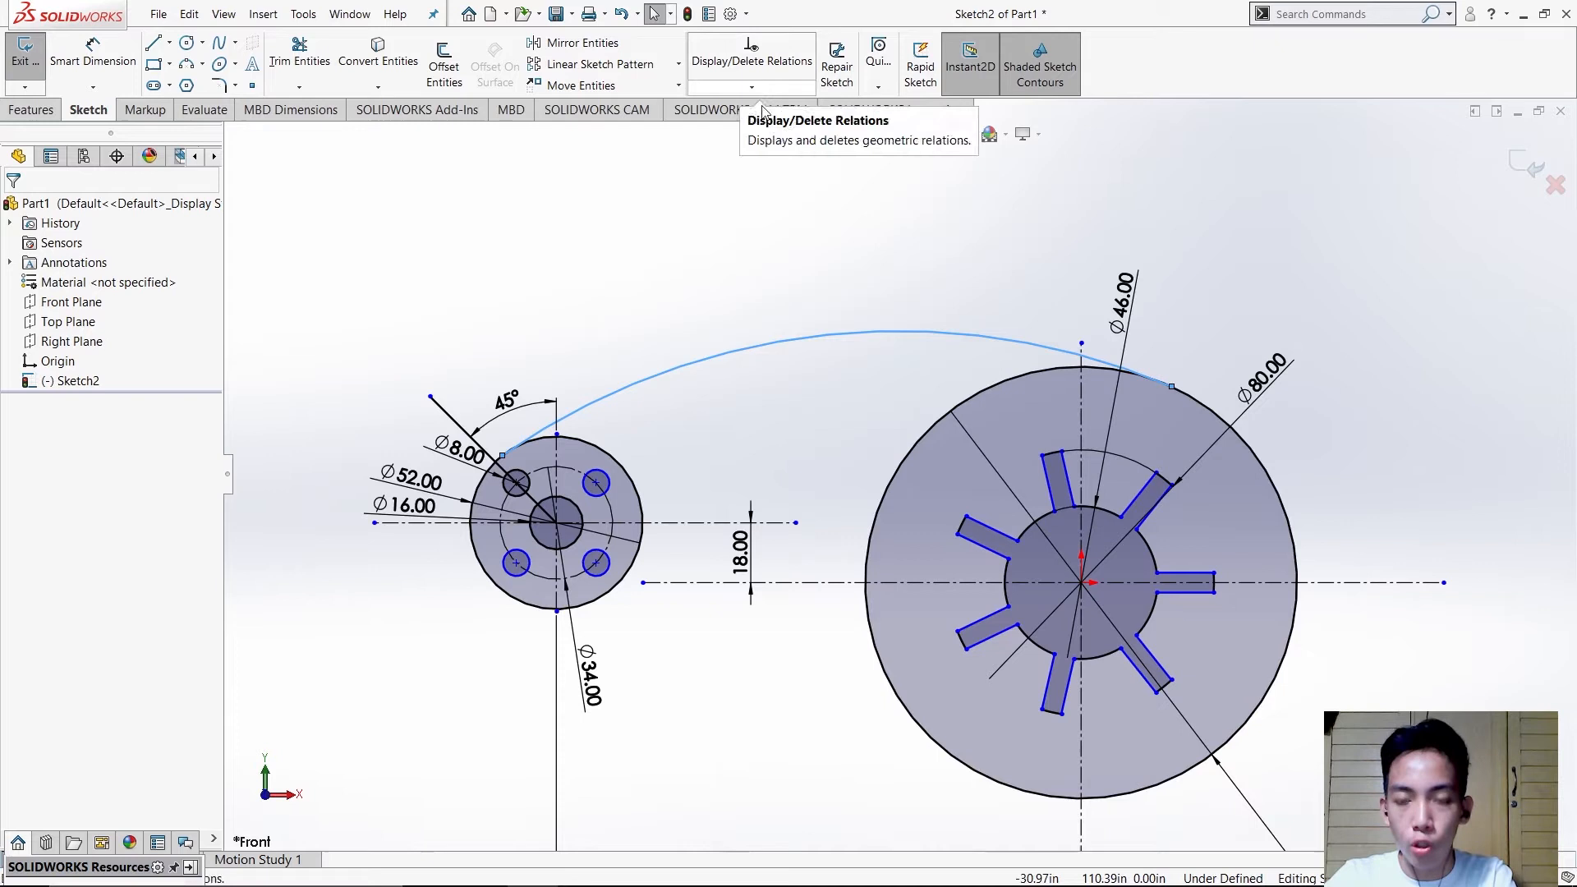
left_click(863, 419)
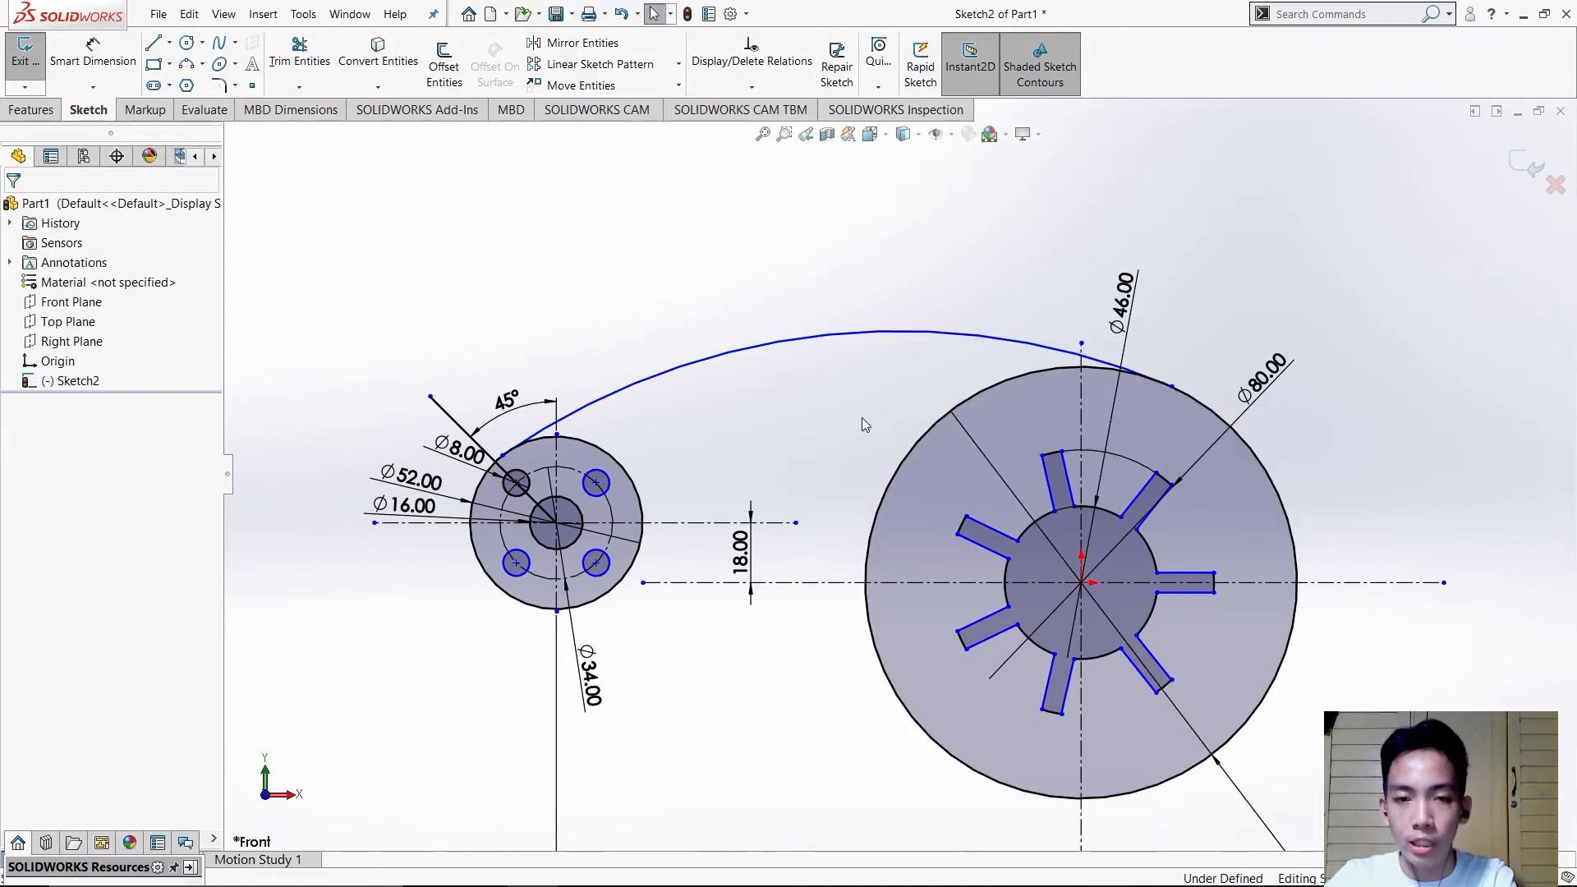
- Add a tangent relation between the bridging arc and the large hub's 130 diameter circle, and inspect their contact point
left_click(749, 92)
left_click(762, 88)
left_click(762, 87)
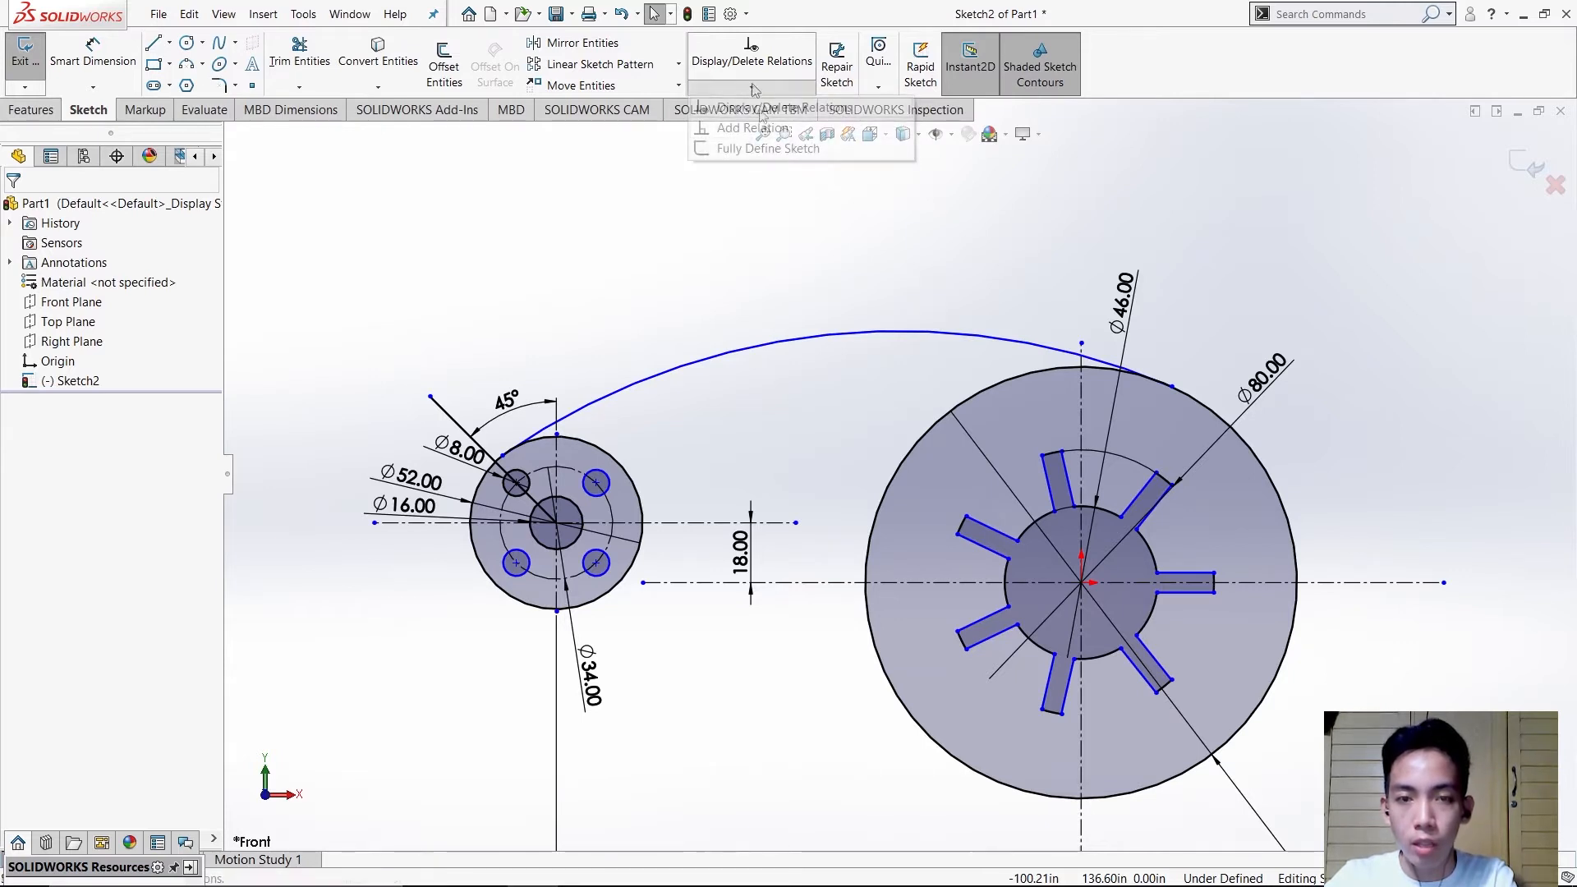
left_click(754, 129)
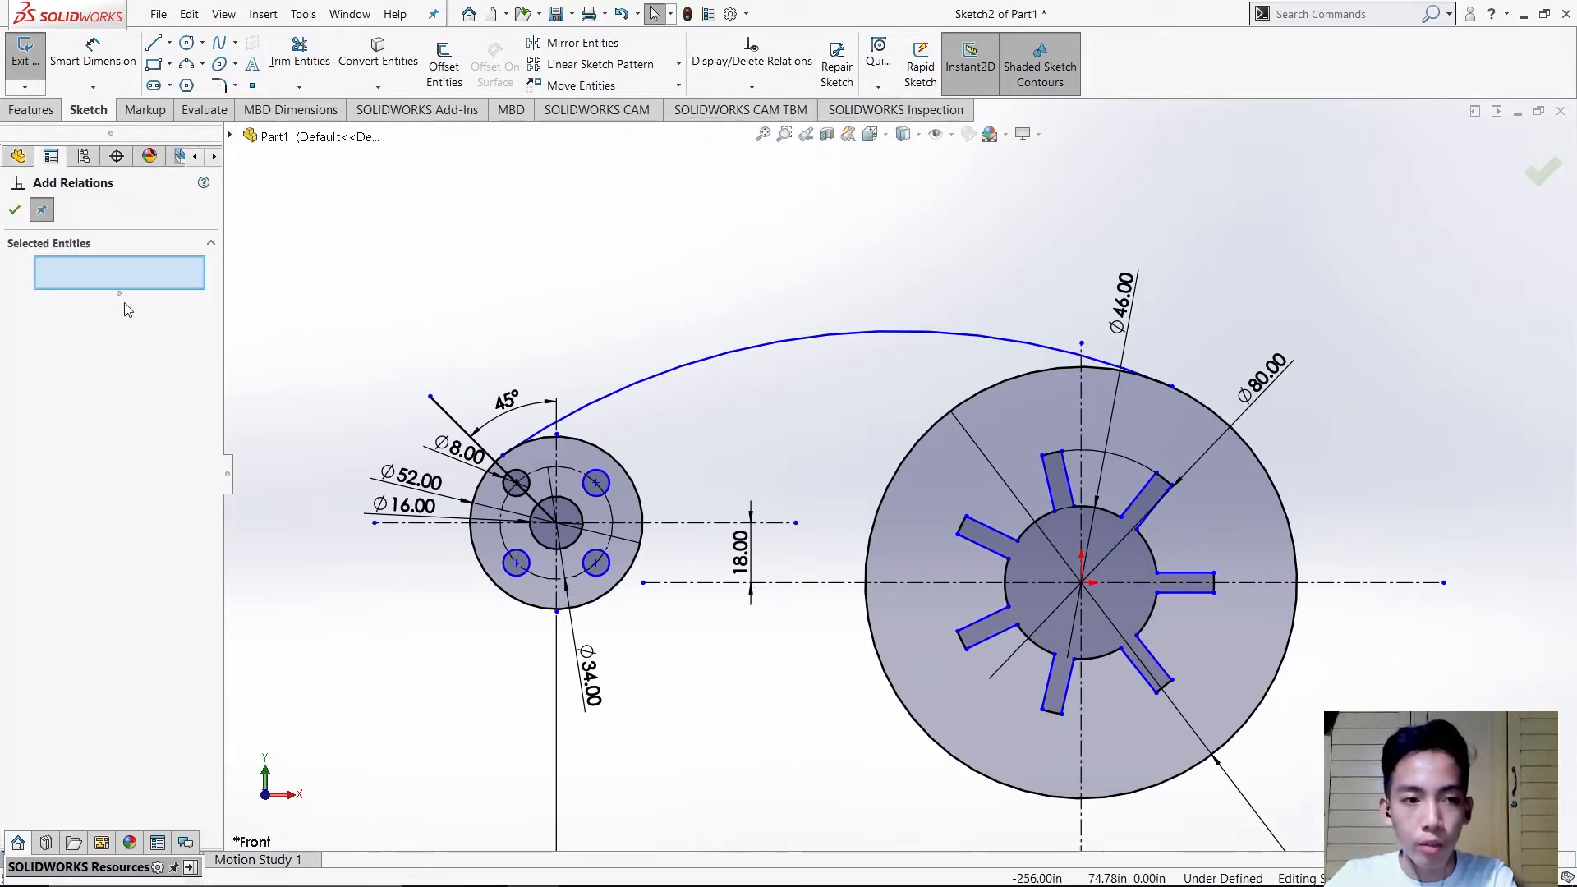
left_click(1061, 364)
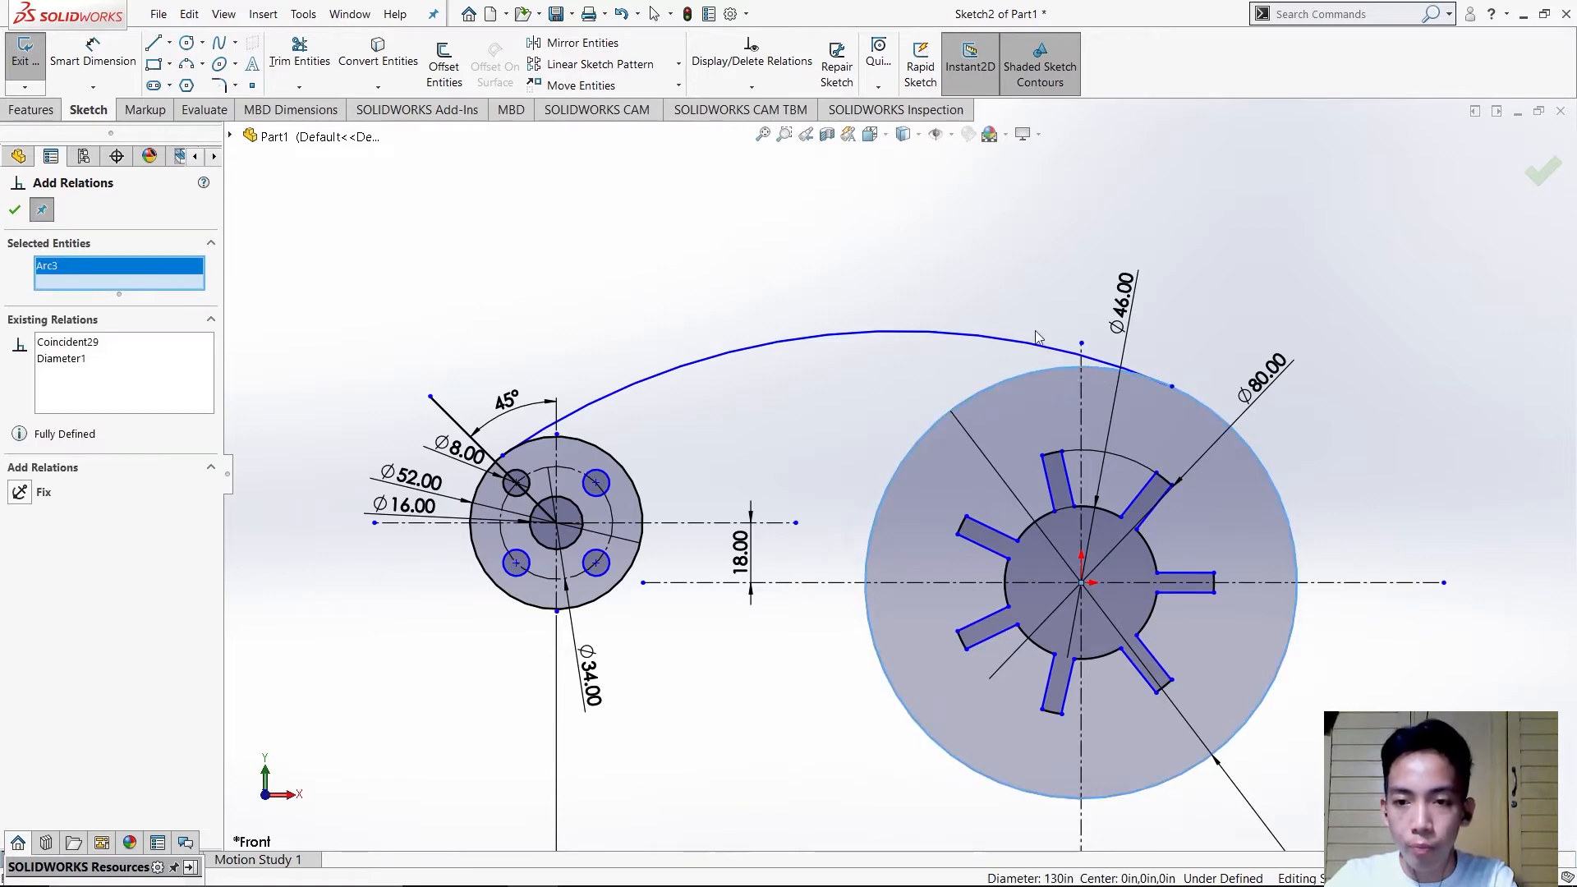
left_click(991, 336)
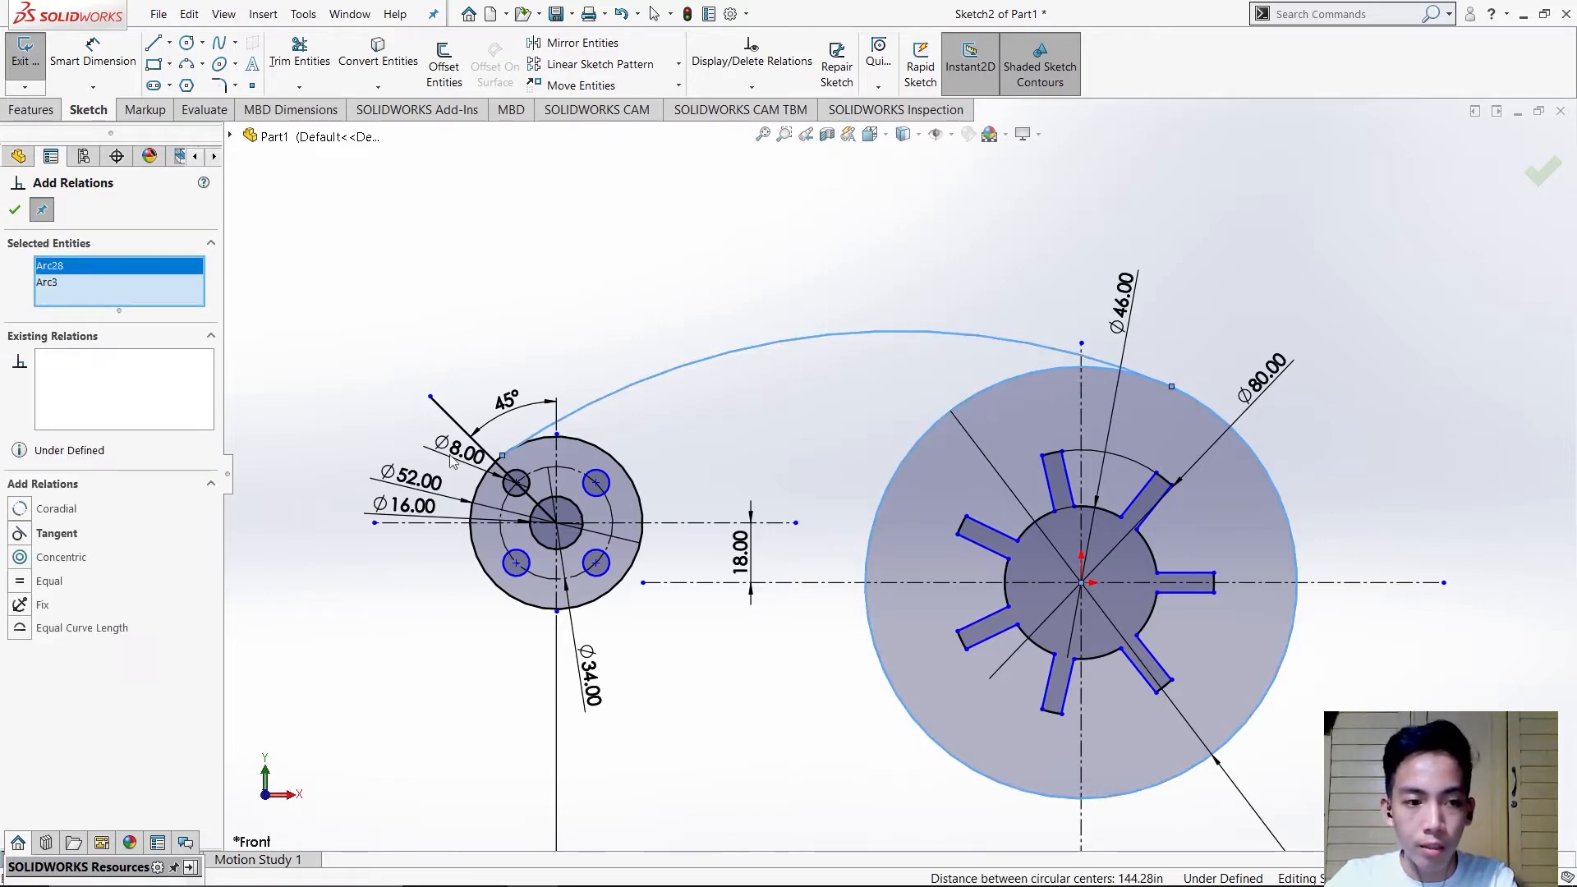
left_click(65, 534)
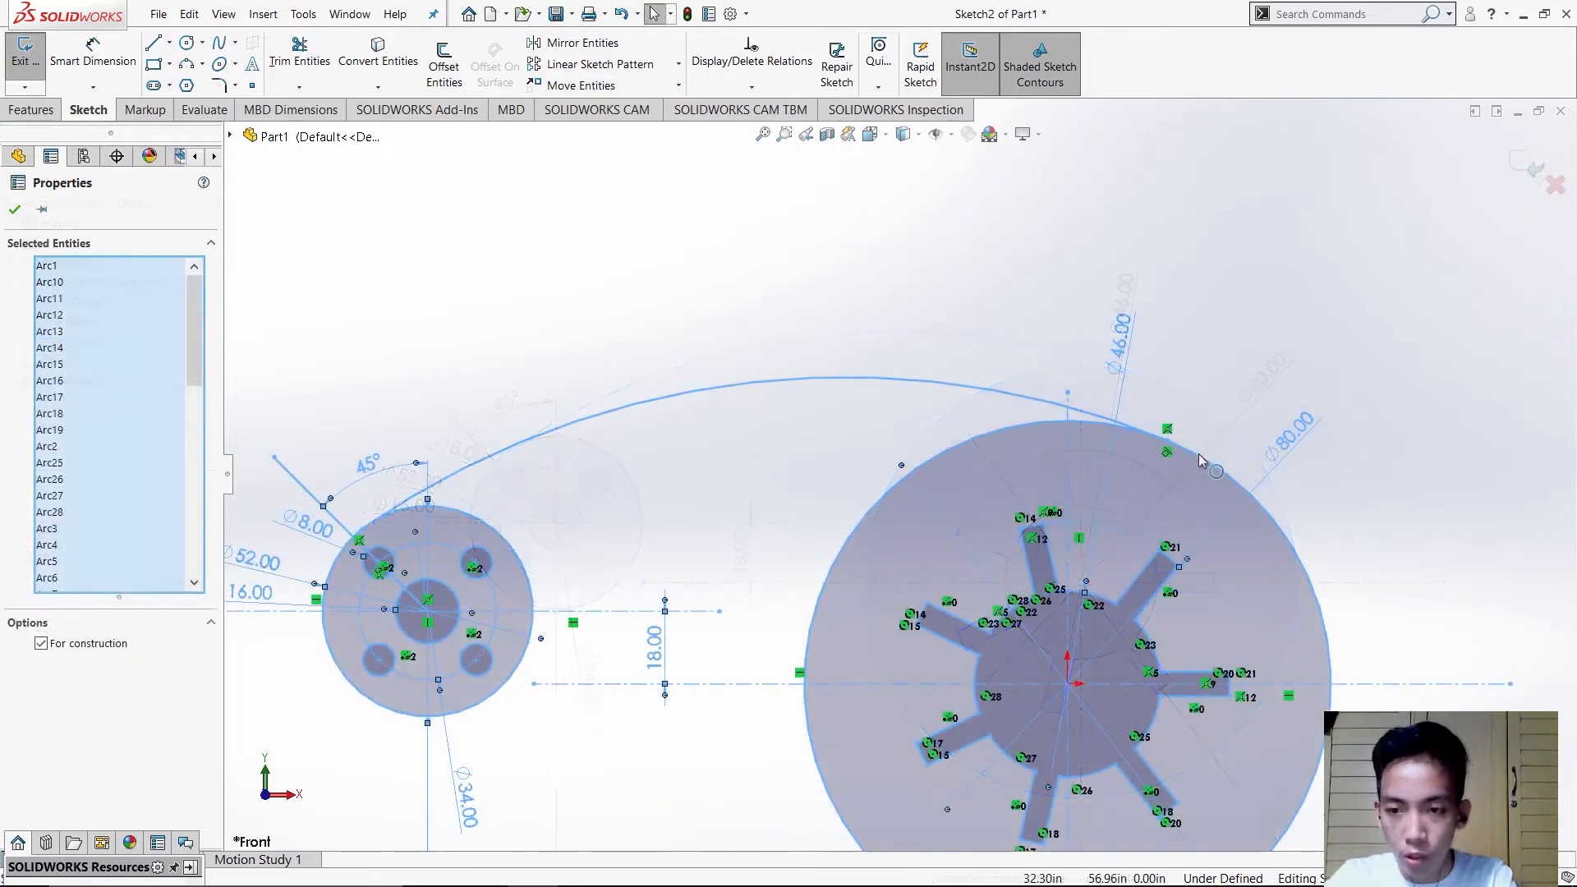
scroll(1199, 453, "down", 3)
scroll(1147, 486, "down", 4)
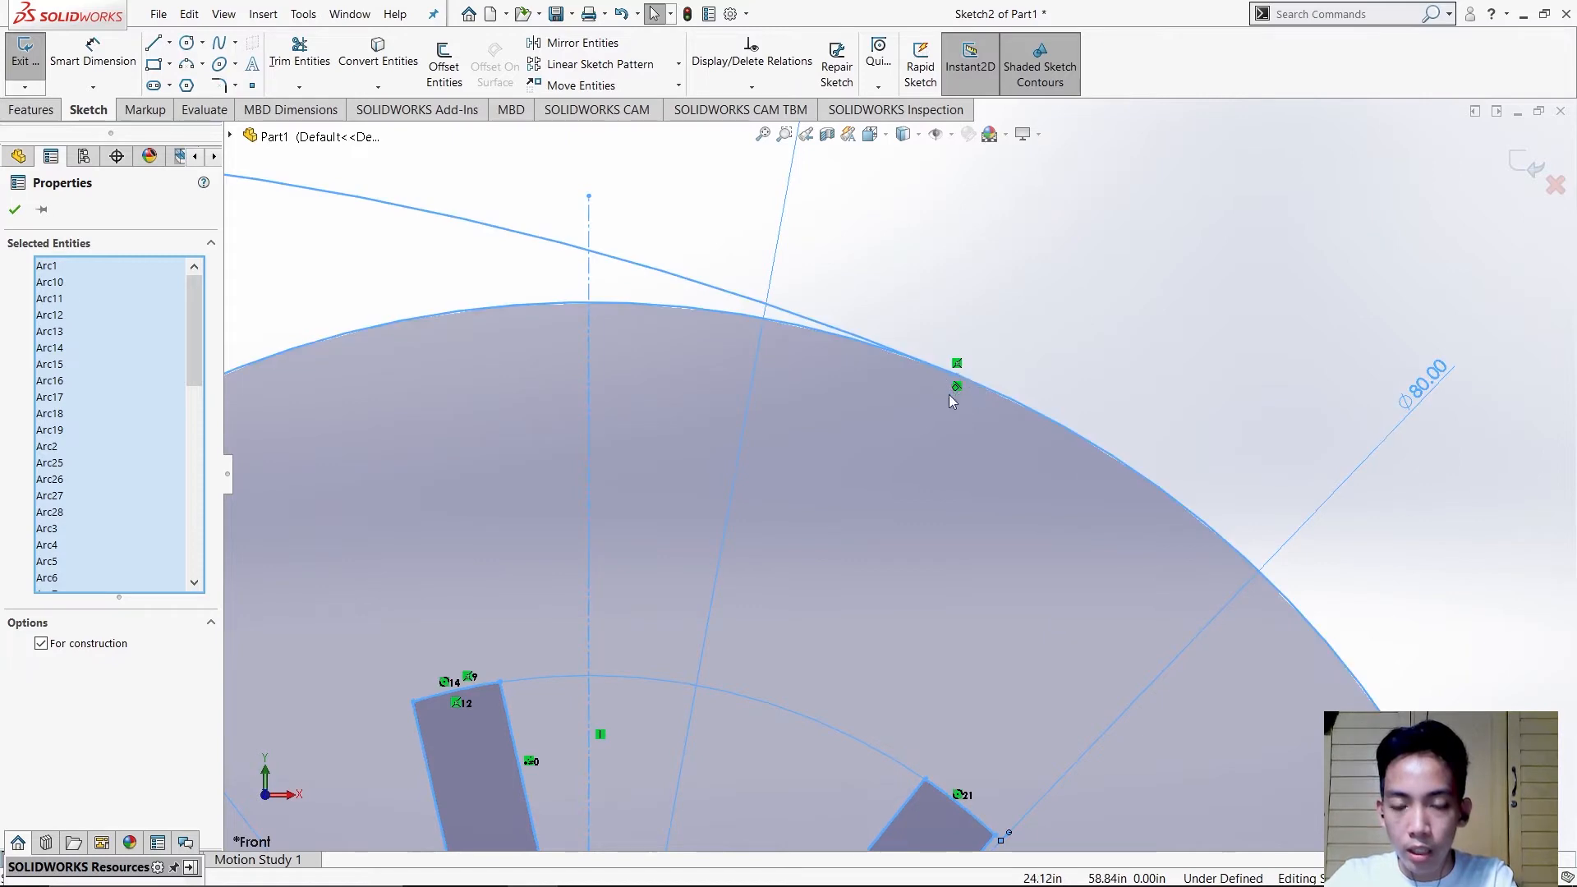
scroll(970, 399, "up", 5)
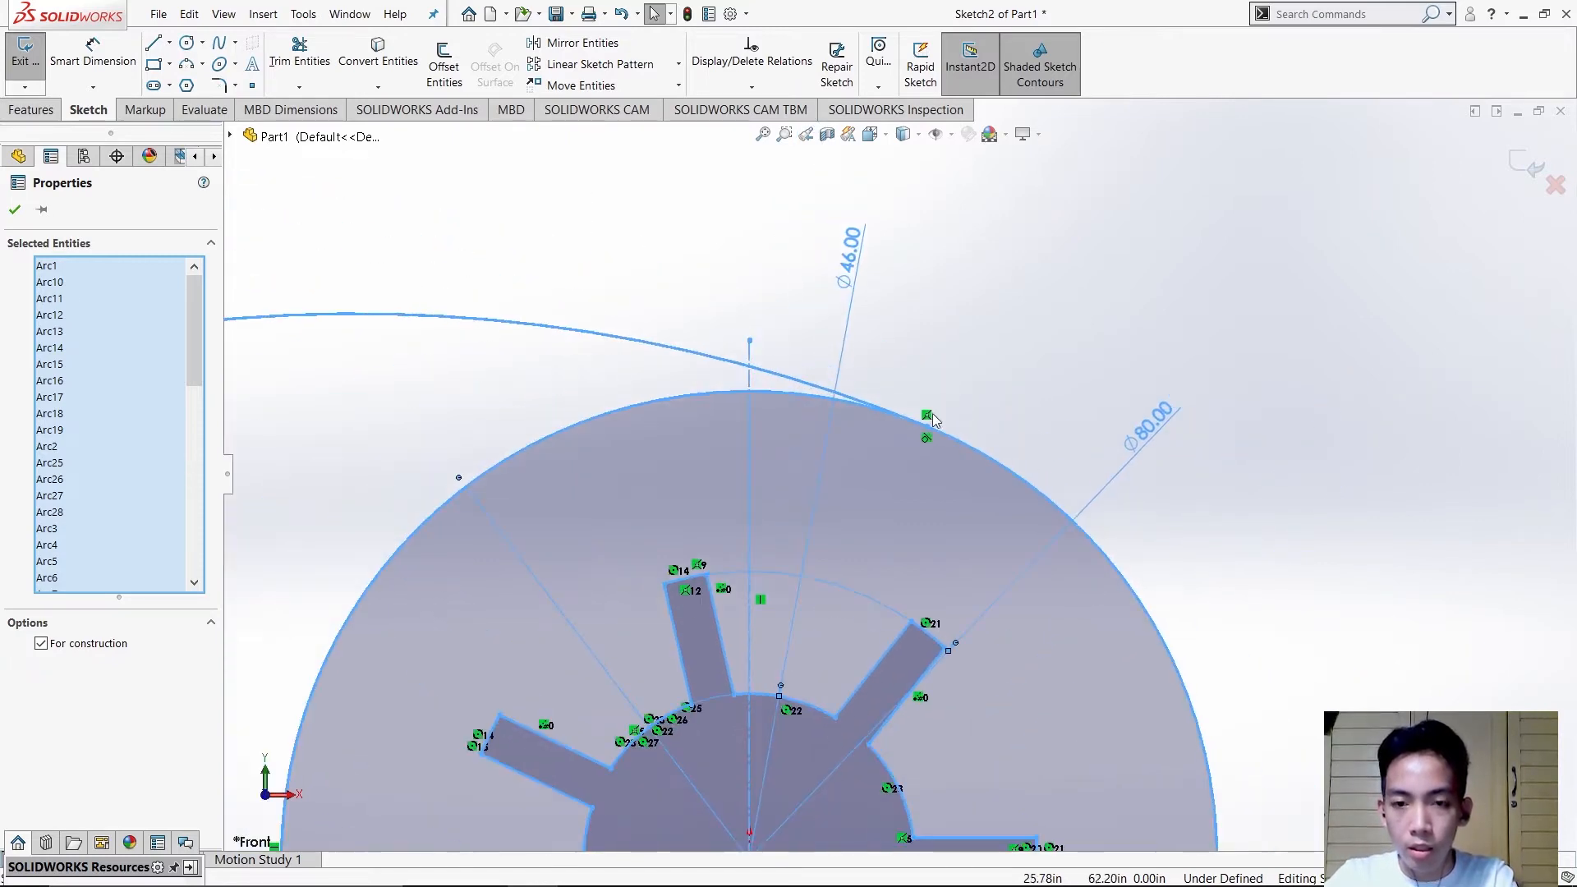
scroll(926, 423, "up", 5)
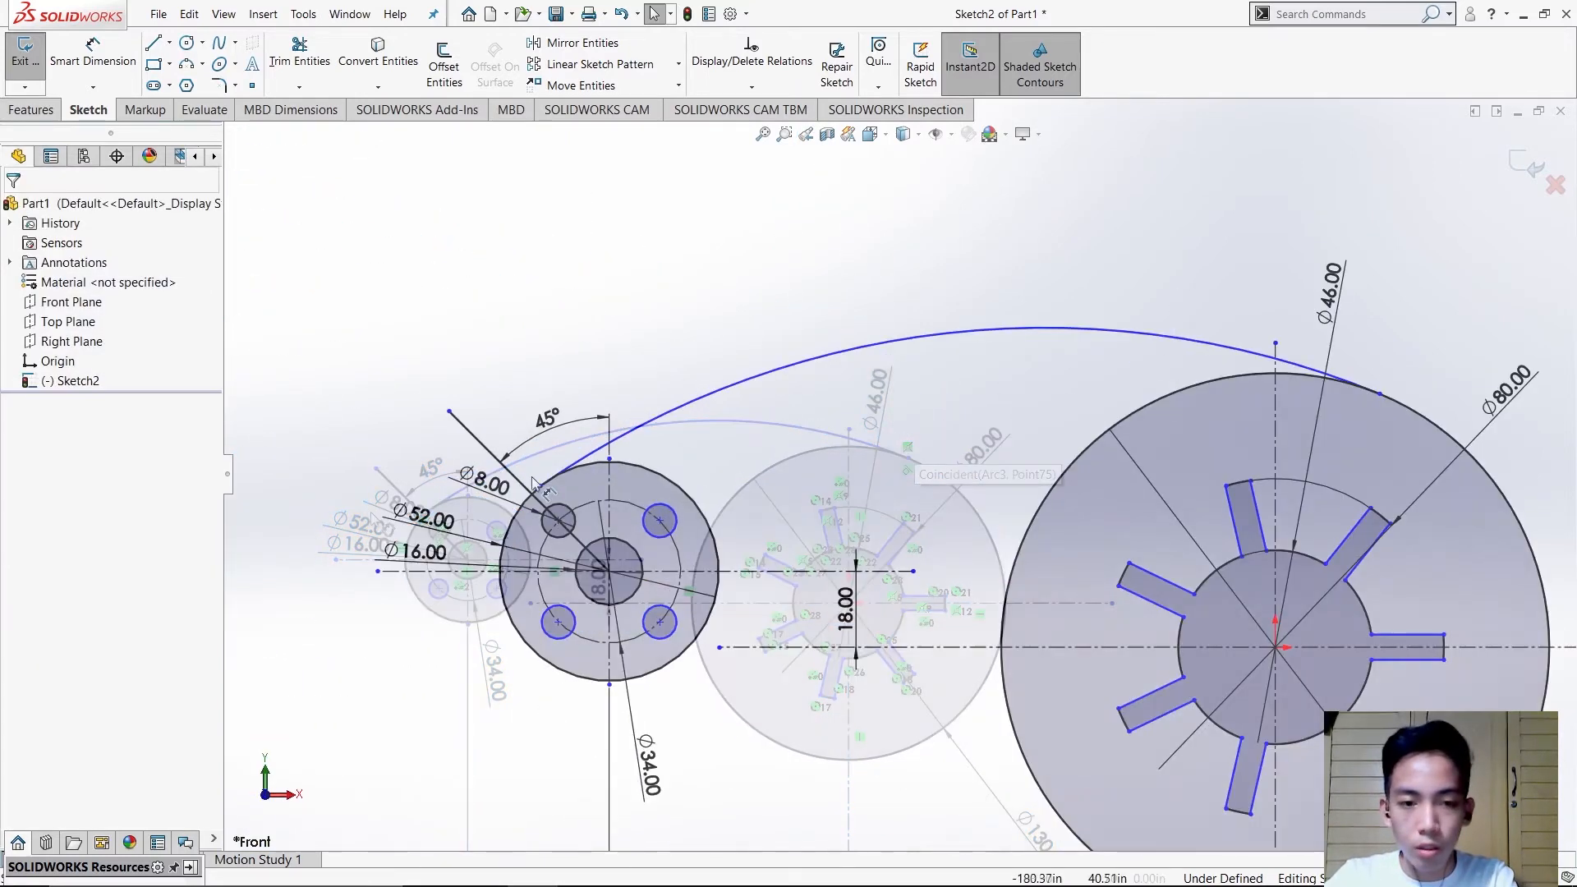
- Add a tangent relation between the bridging arc and the small hub's 52 diameter circle
scroll(638, 495, "down", 5)
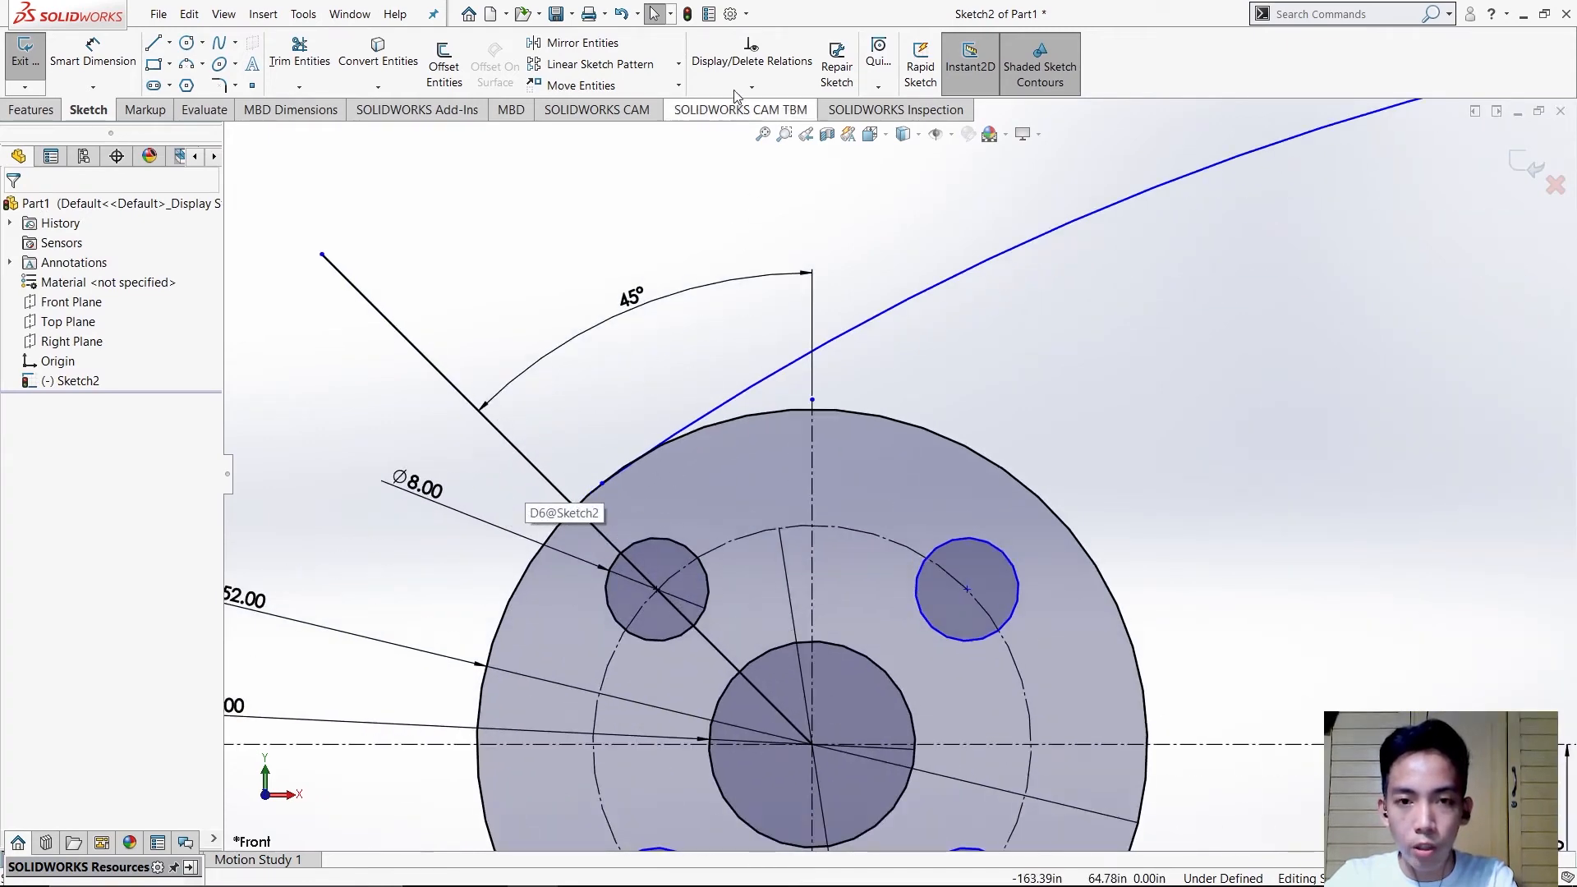
left_click(777, 90)
left_click(777, 130)
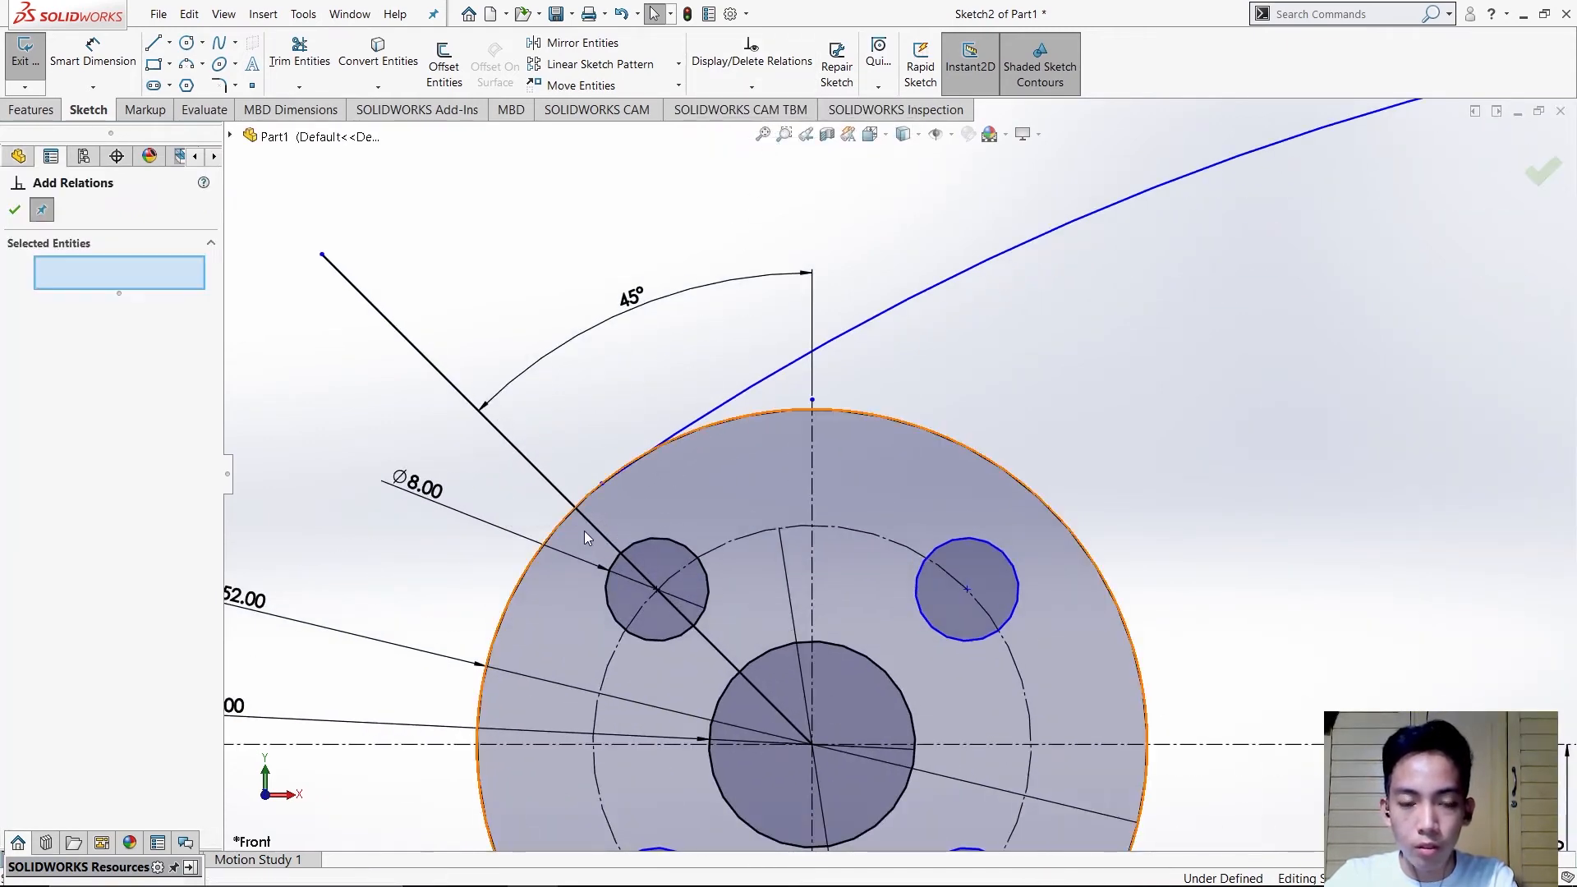
left_click(588, 495)
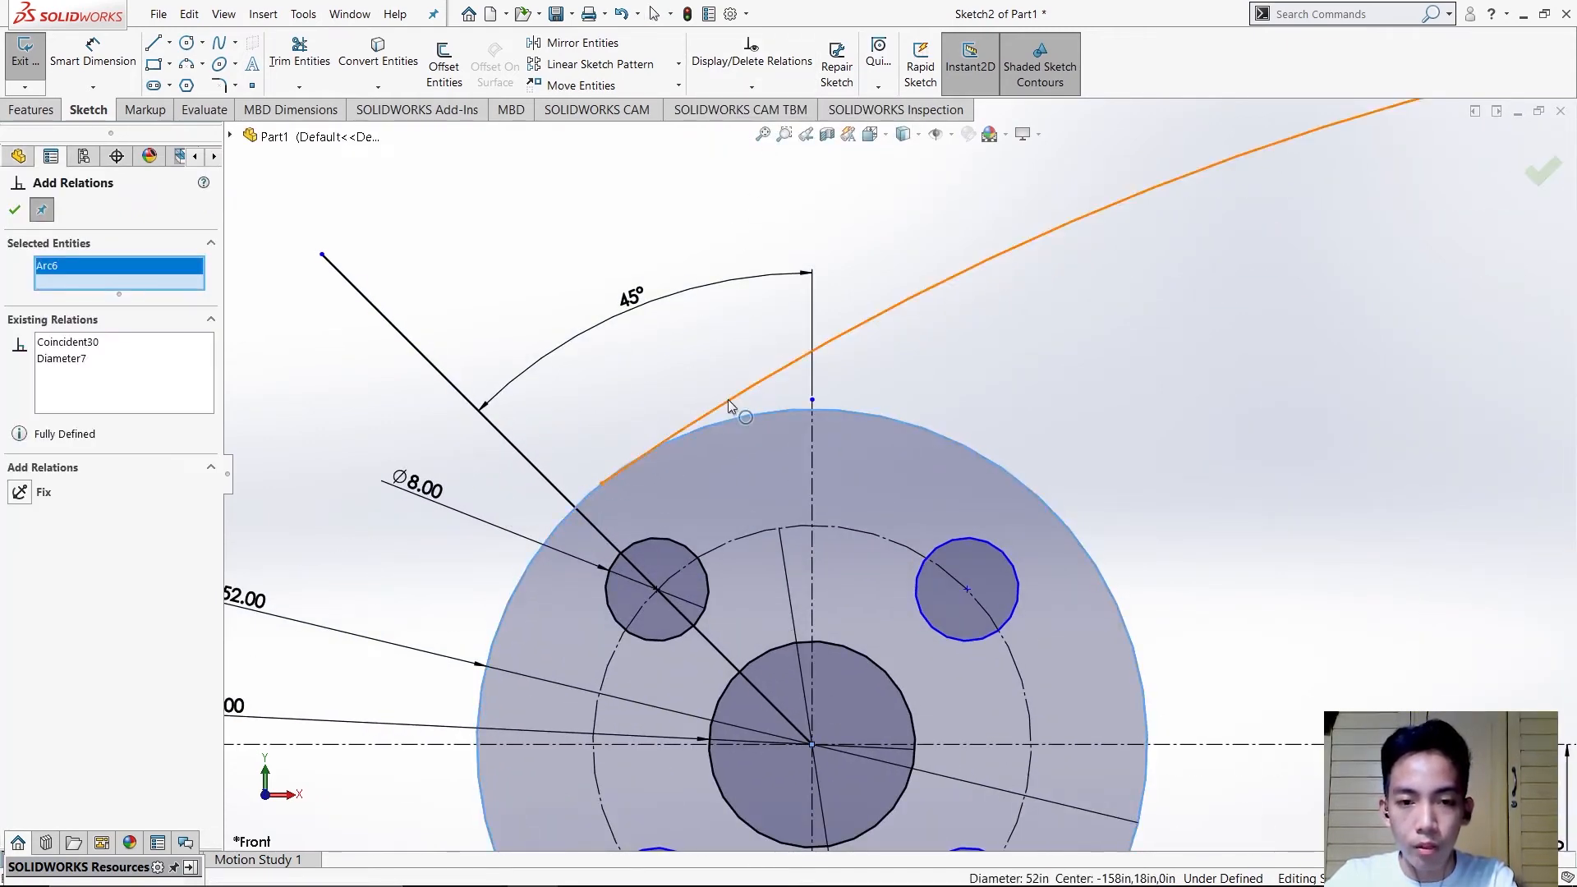
left_click(719, 399)
left_click(96, 539)
key("Escape")
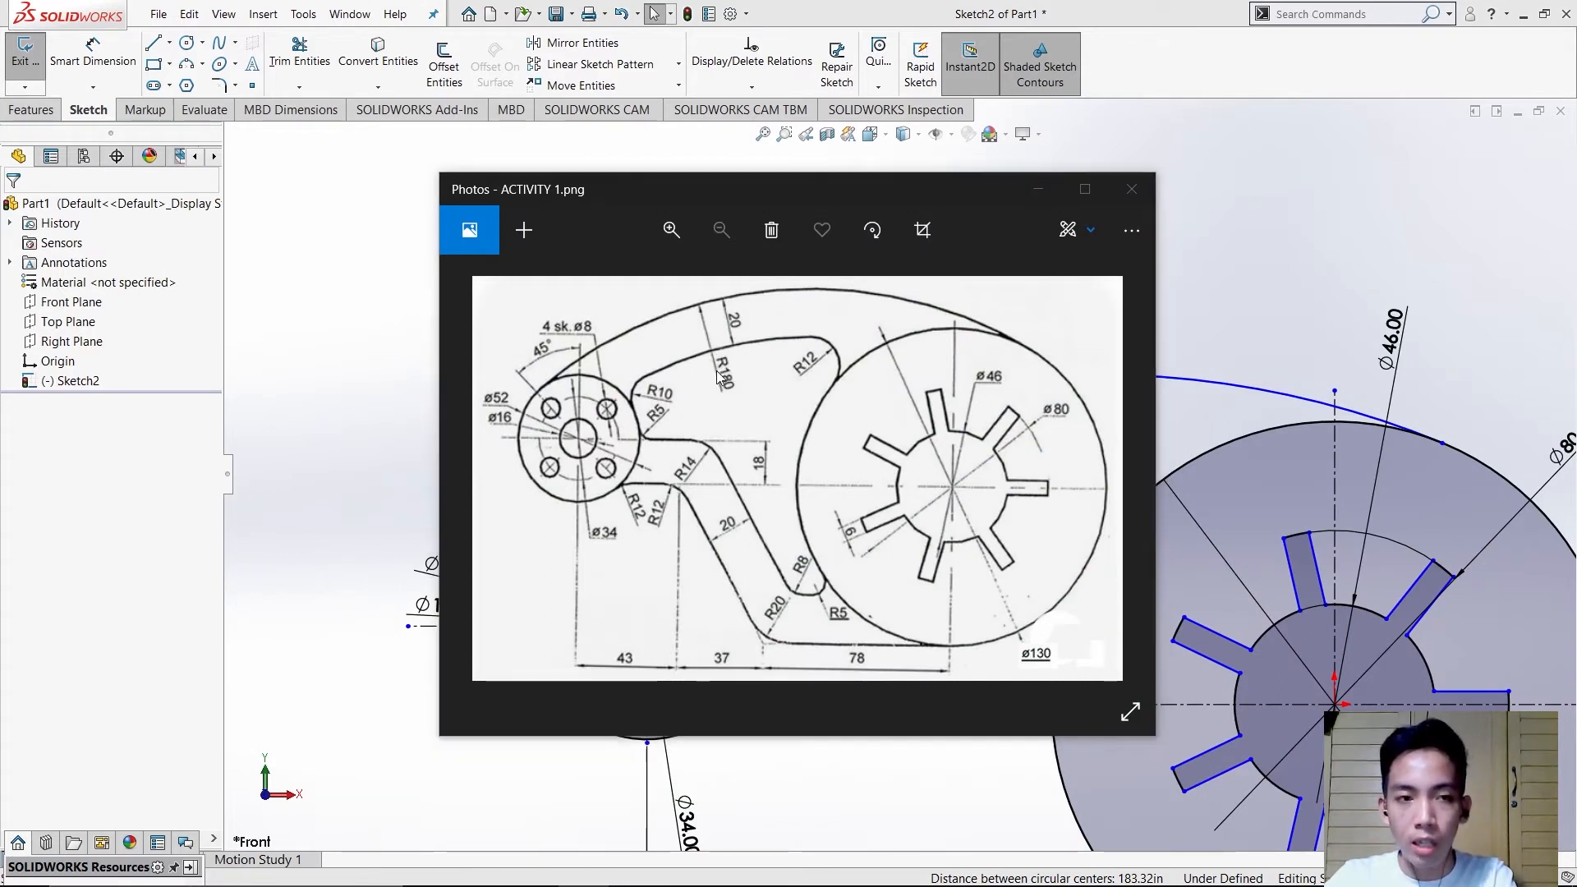
- Dimension the bridging arc's radius as 180 and compare the arc with the reference drawing
left_click(371, 246)
left_click(104, 56)
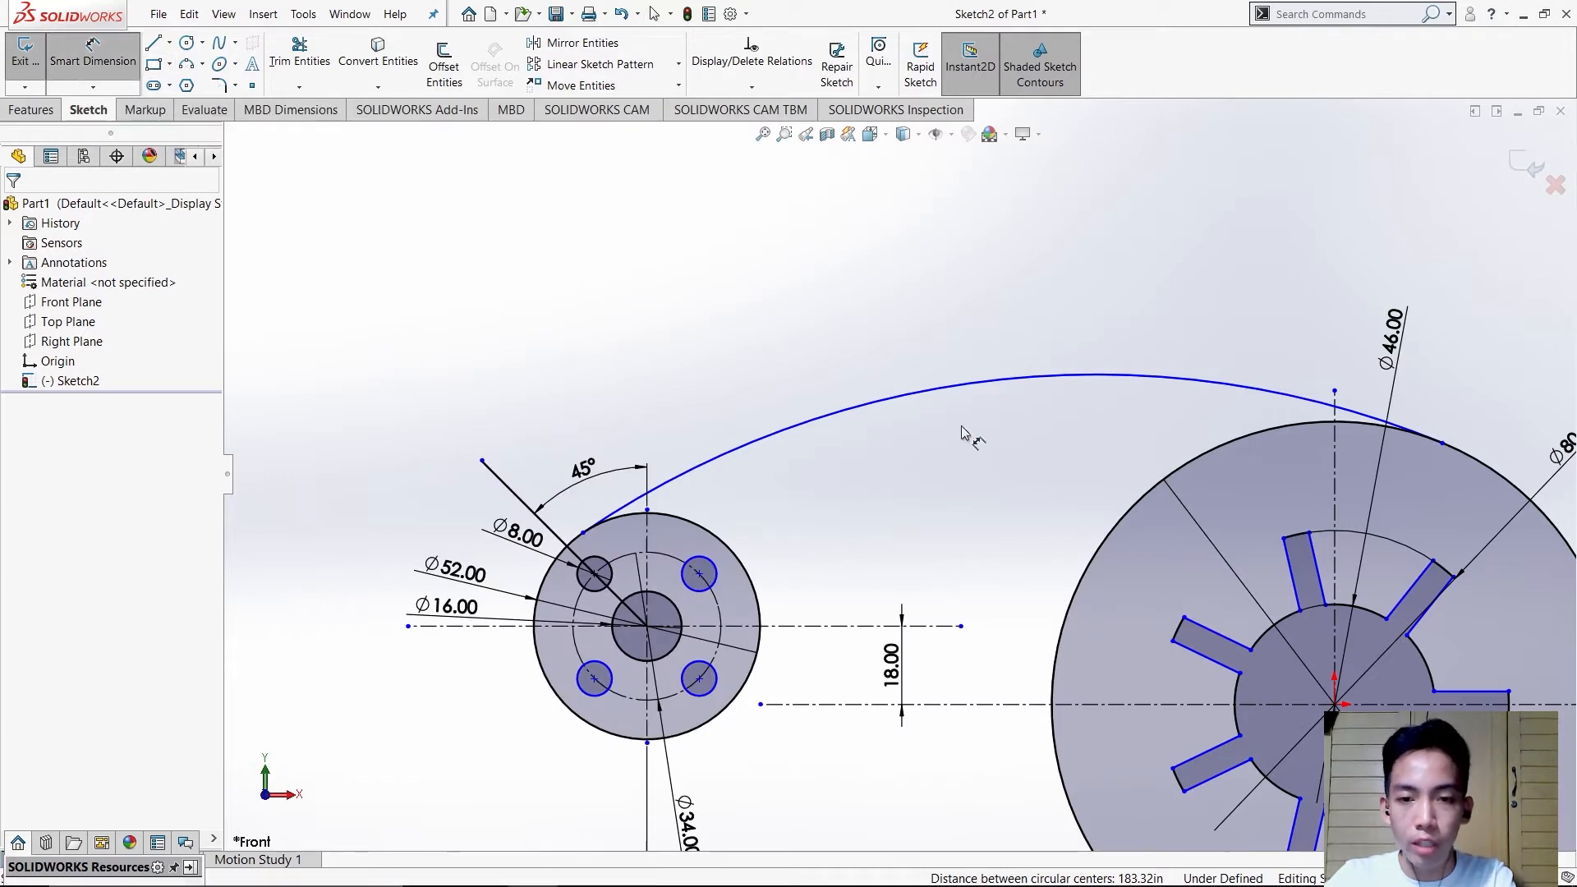
left_click(887, 402)
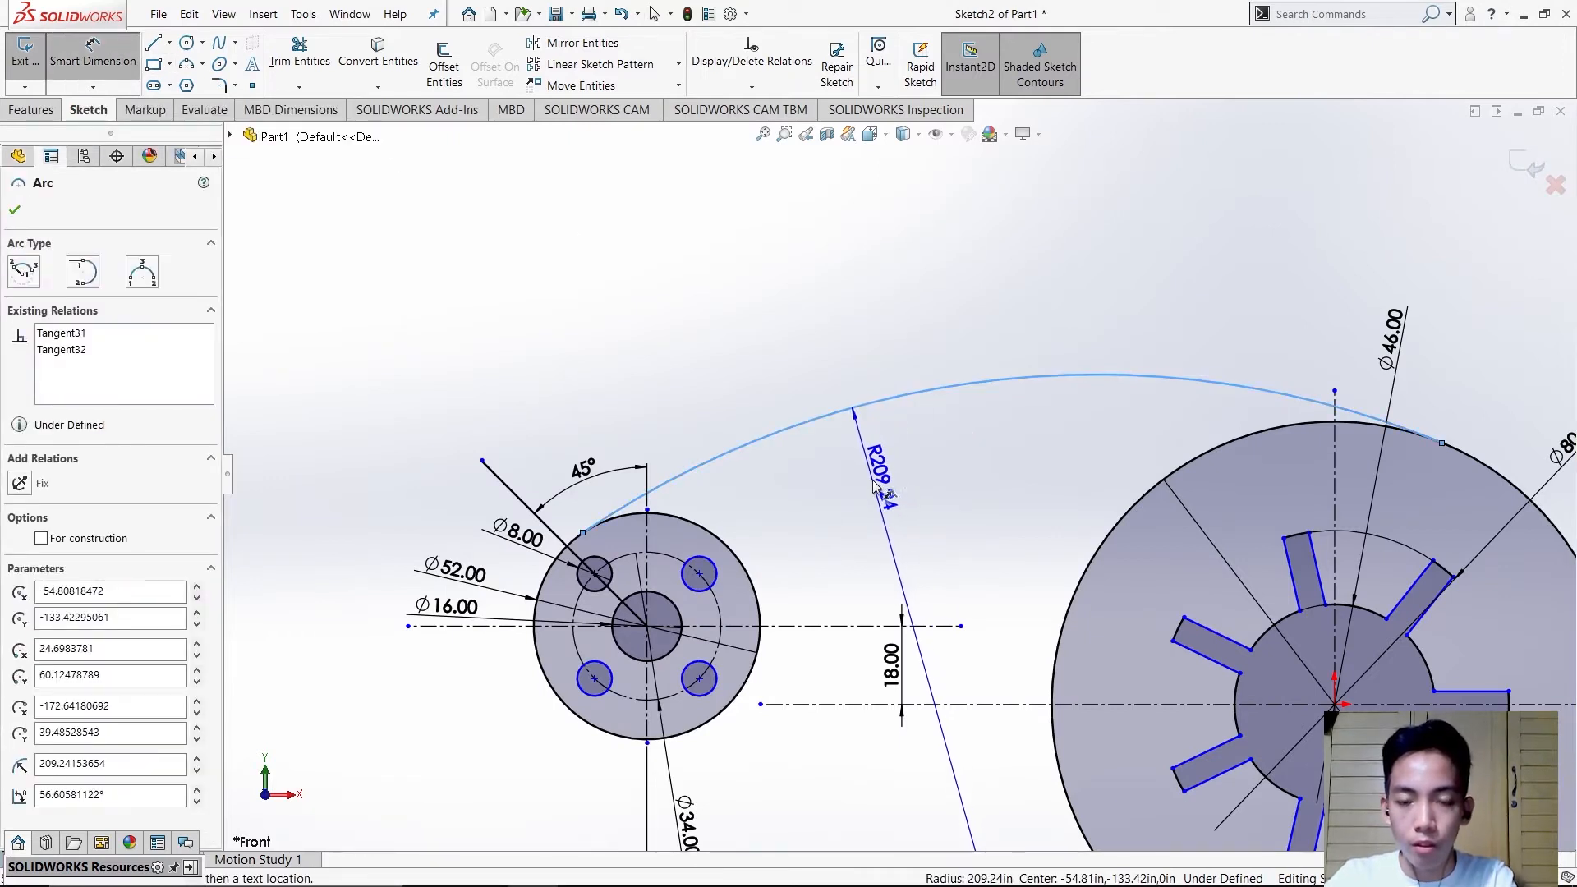
left_click(870, 468)
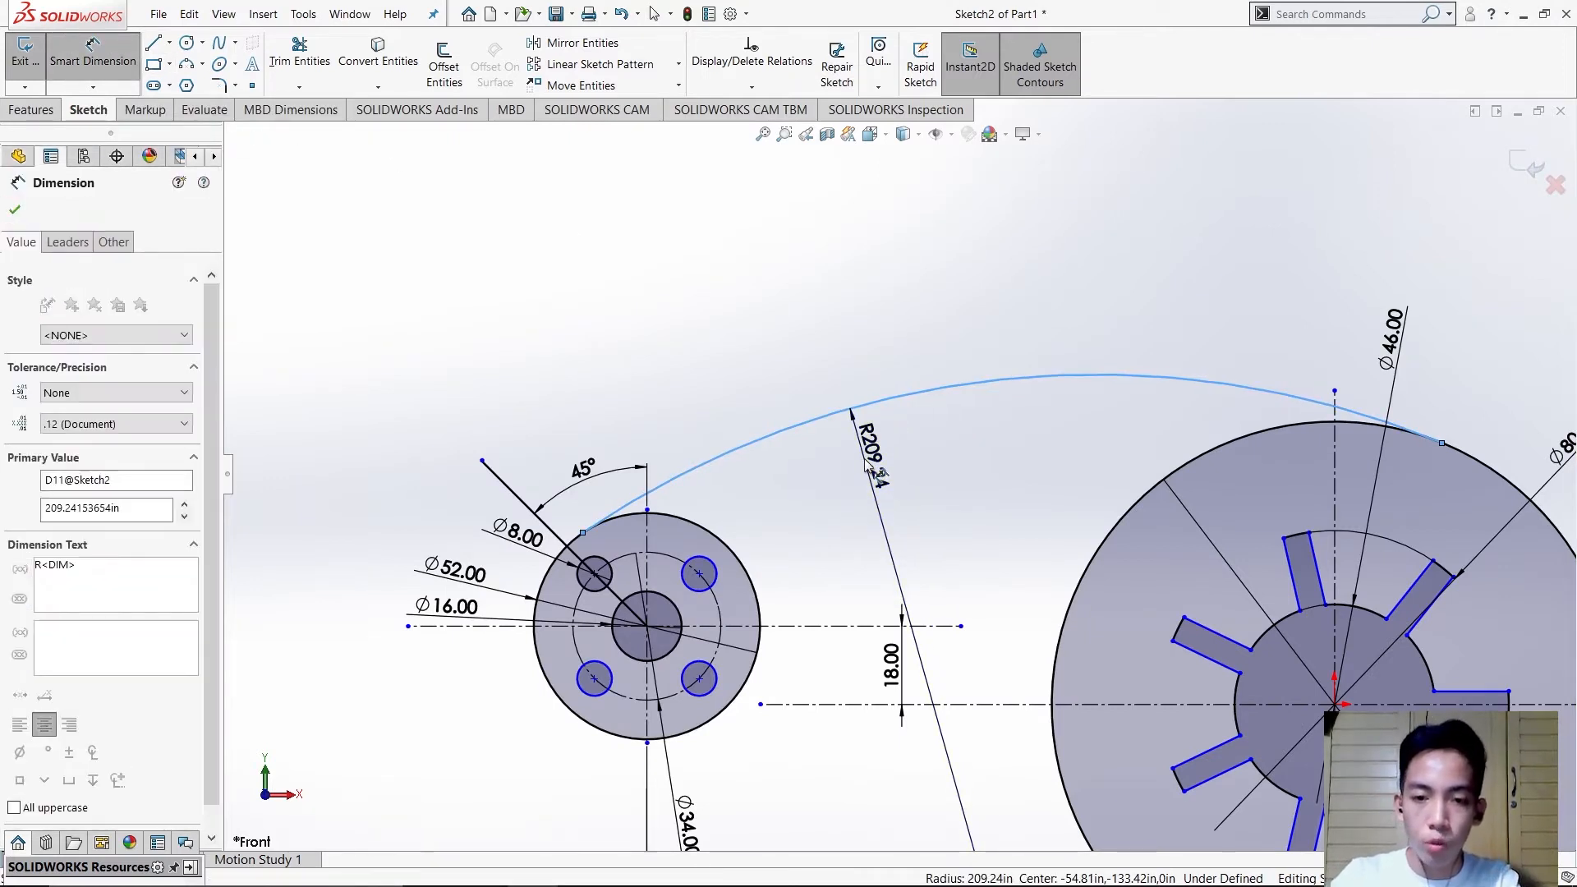
type("18")
key("alt+Tab")
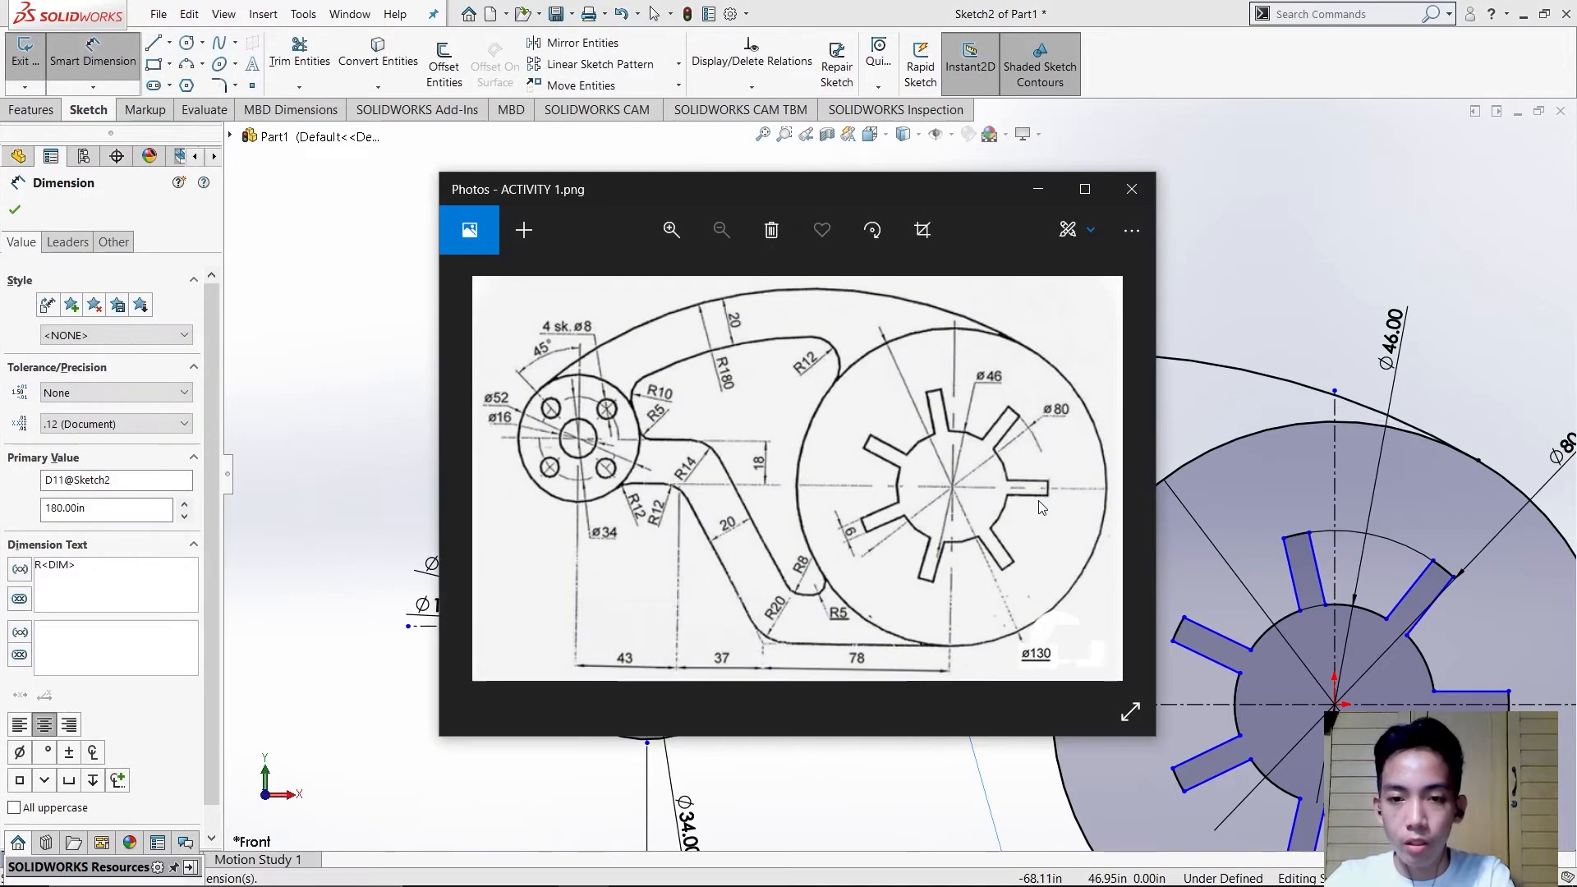
key("alt+Tab")
key("alt+Tab")
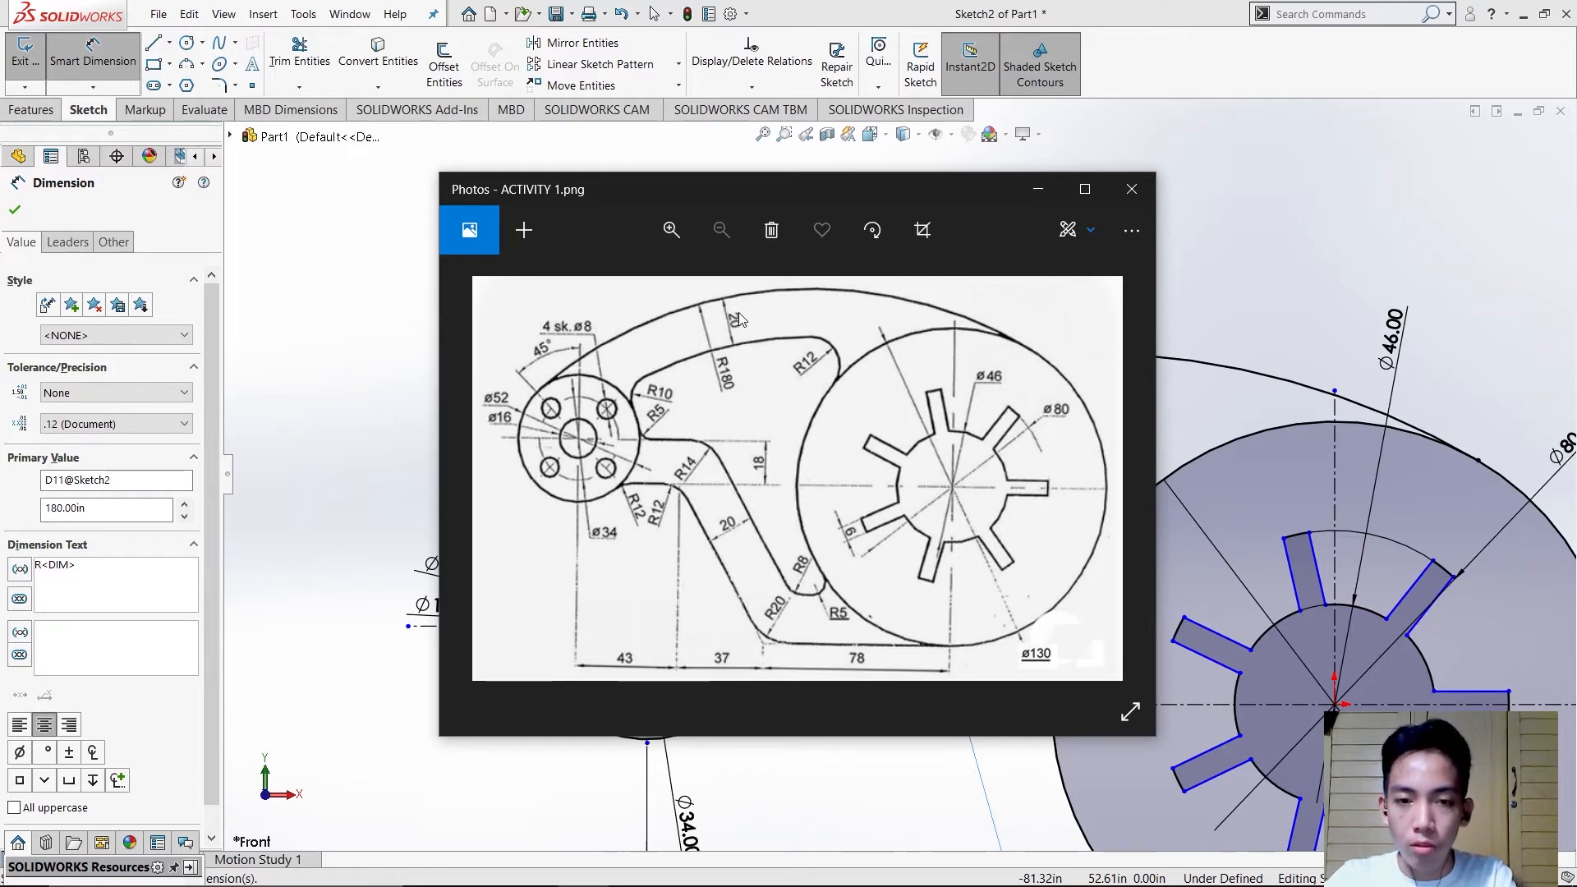
- Offset the R180 bridging arc inward by 20 in, below the original arc
left_click(1038, 189)
left_click(443, 62)
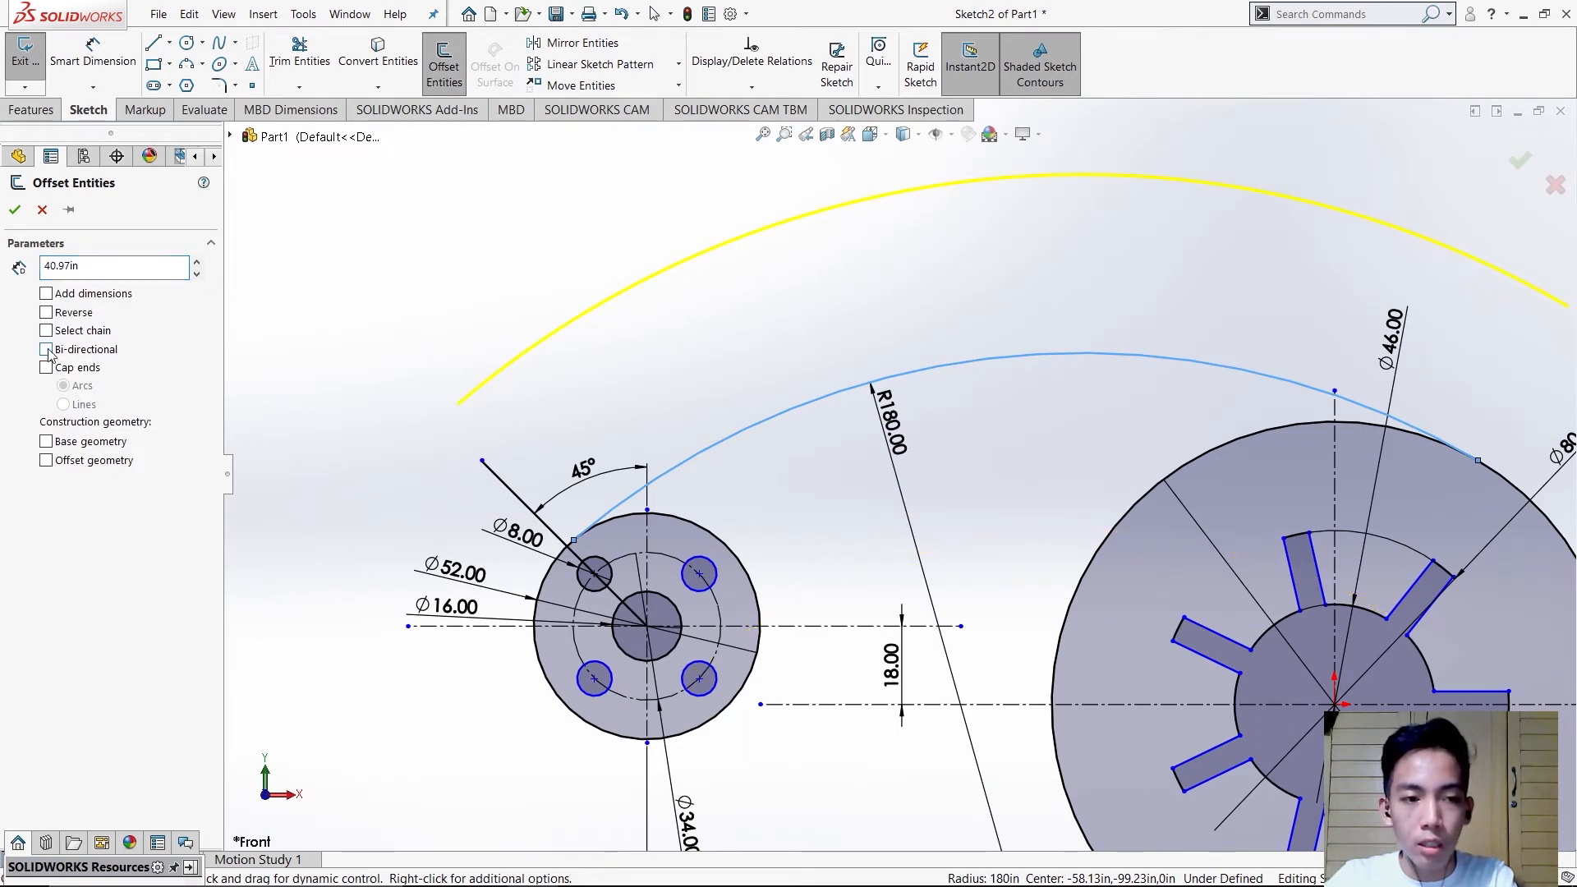
left_click(46, 315)
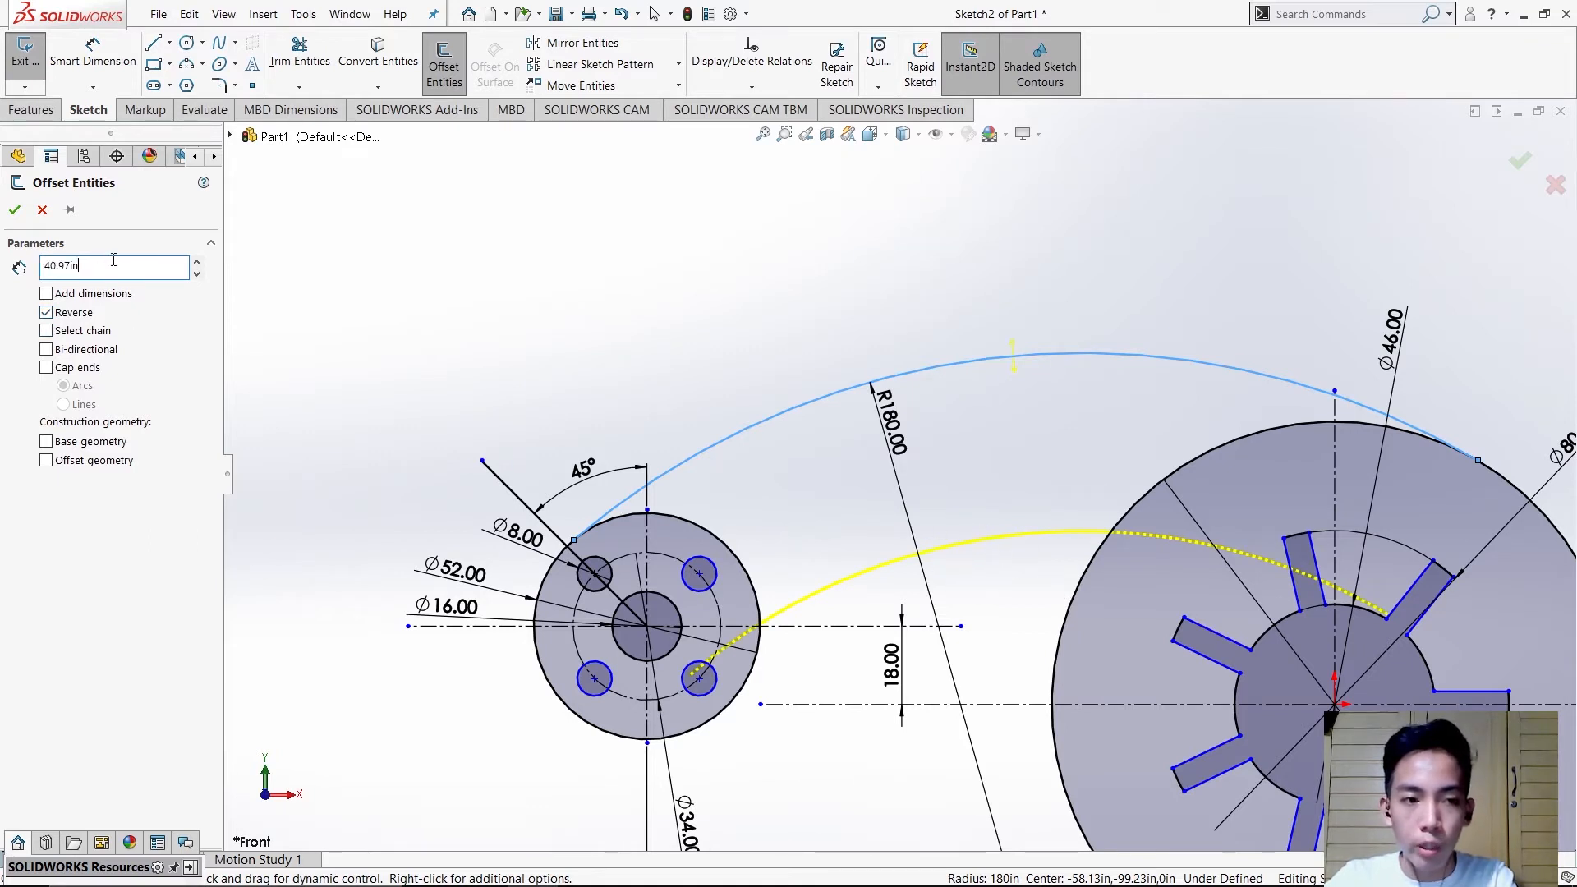
type("10")
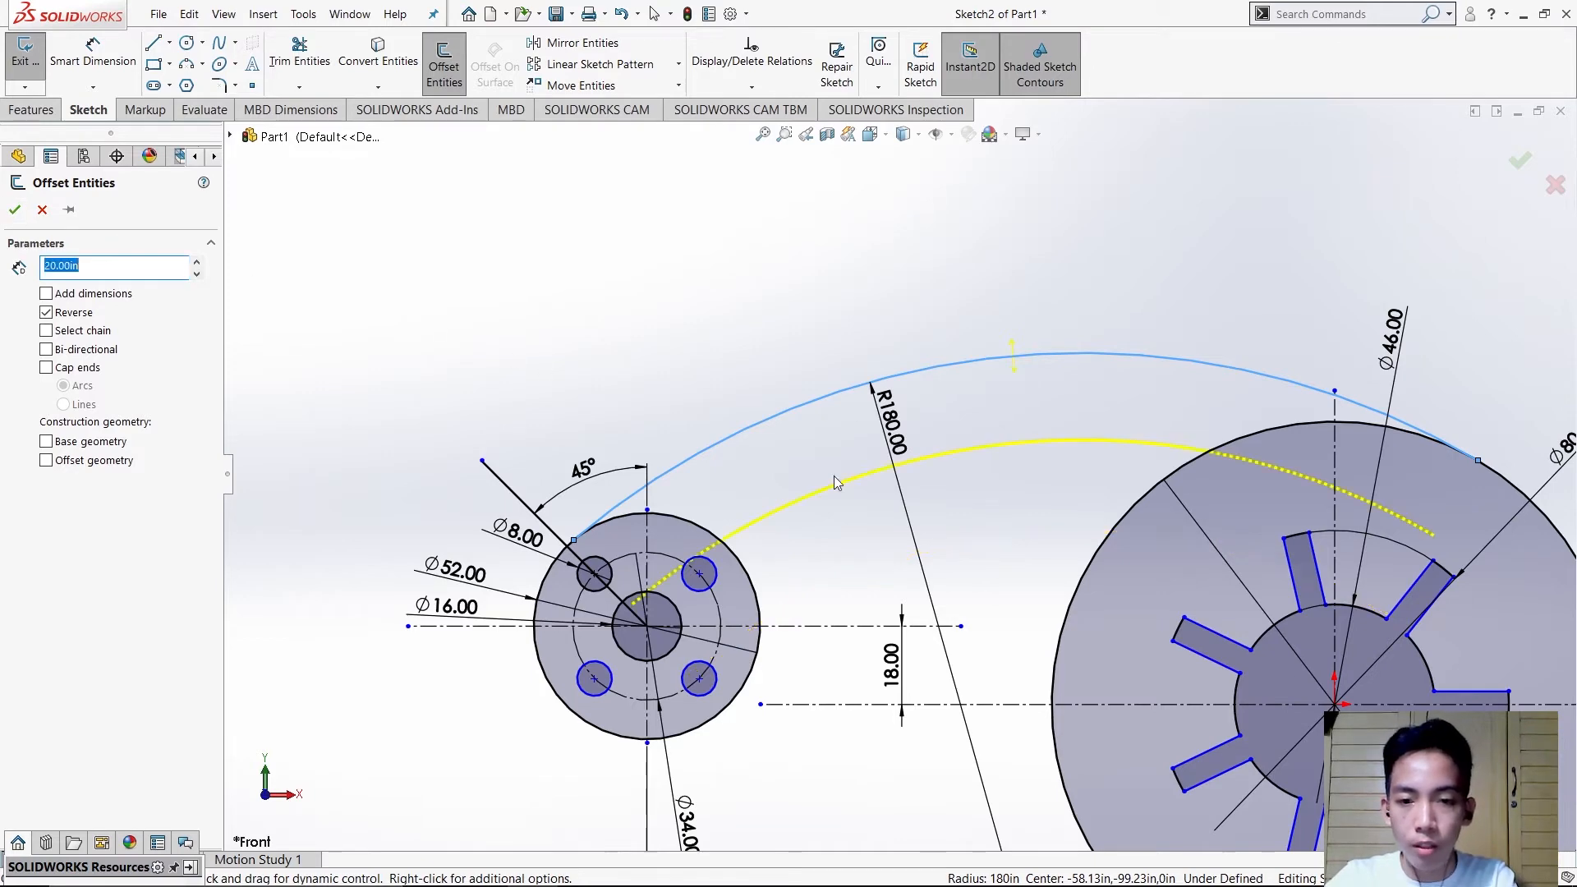
left_click(14, 212)
- Trim away the portions of the offset arc that lie inside the small hub and the large hub
scroll(624, 625, "up", 4)
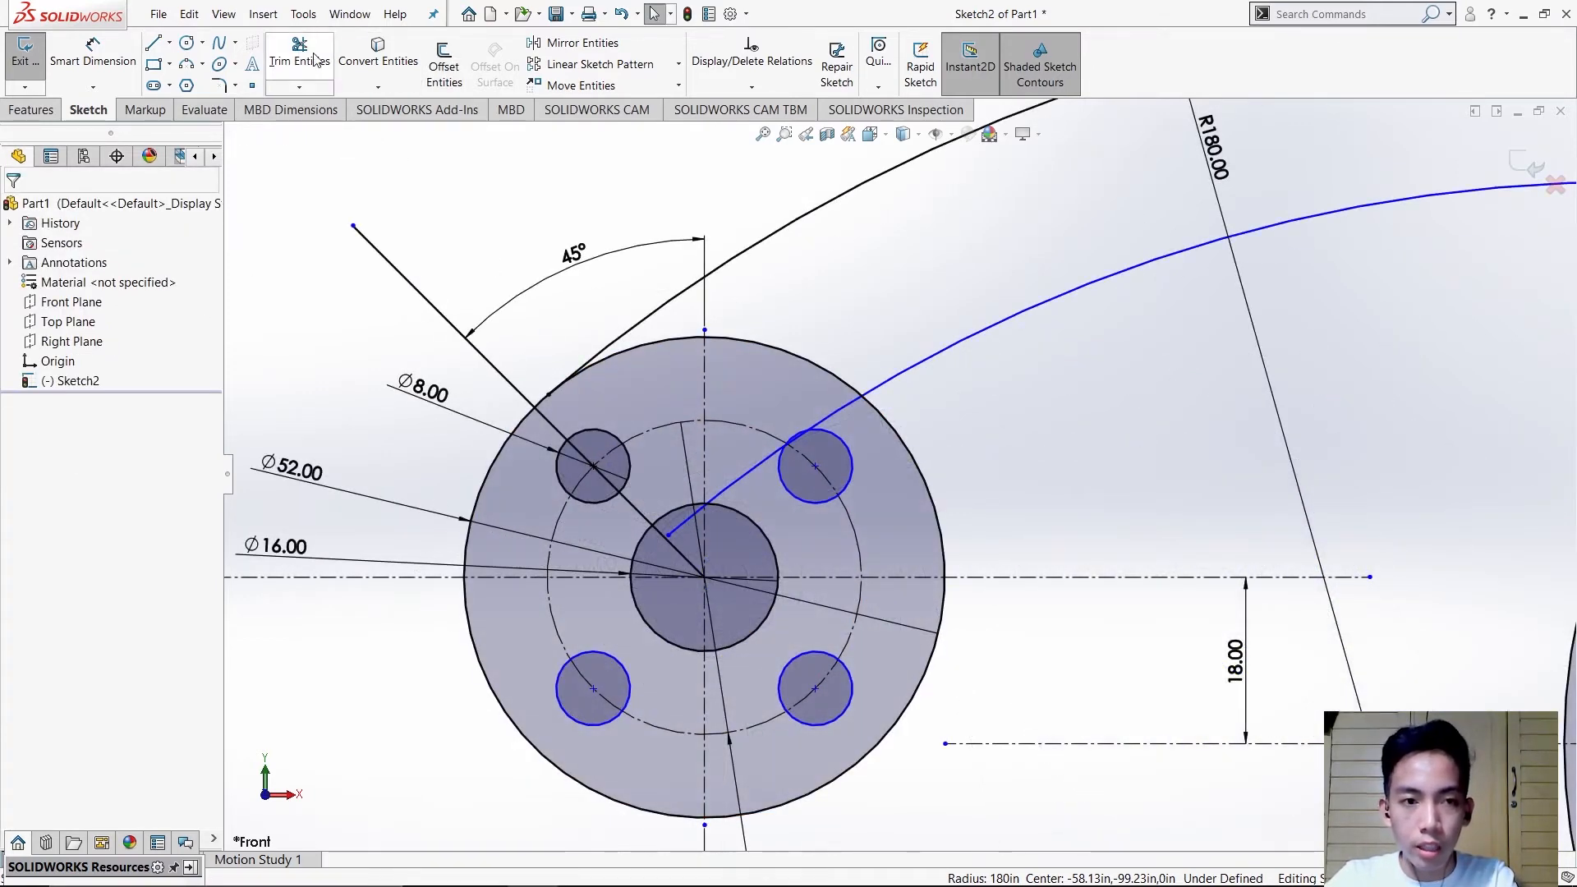
left_click(316, 59)
left_click_drag(677, 533, 682, 537)
left_click_drag(752, 484, 732, 446)
scroll(825, 445, "down", 10)
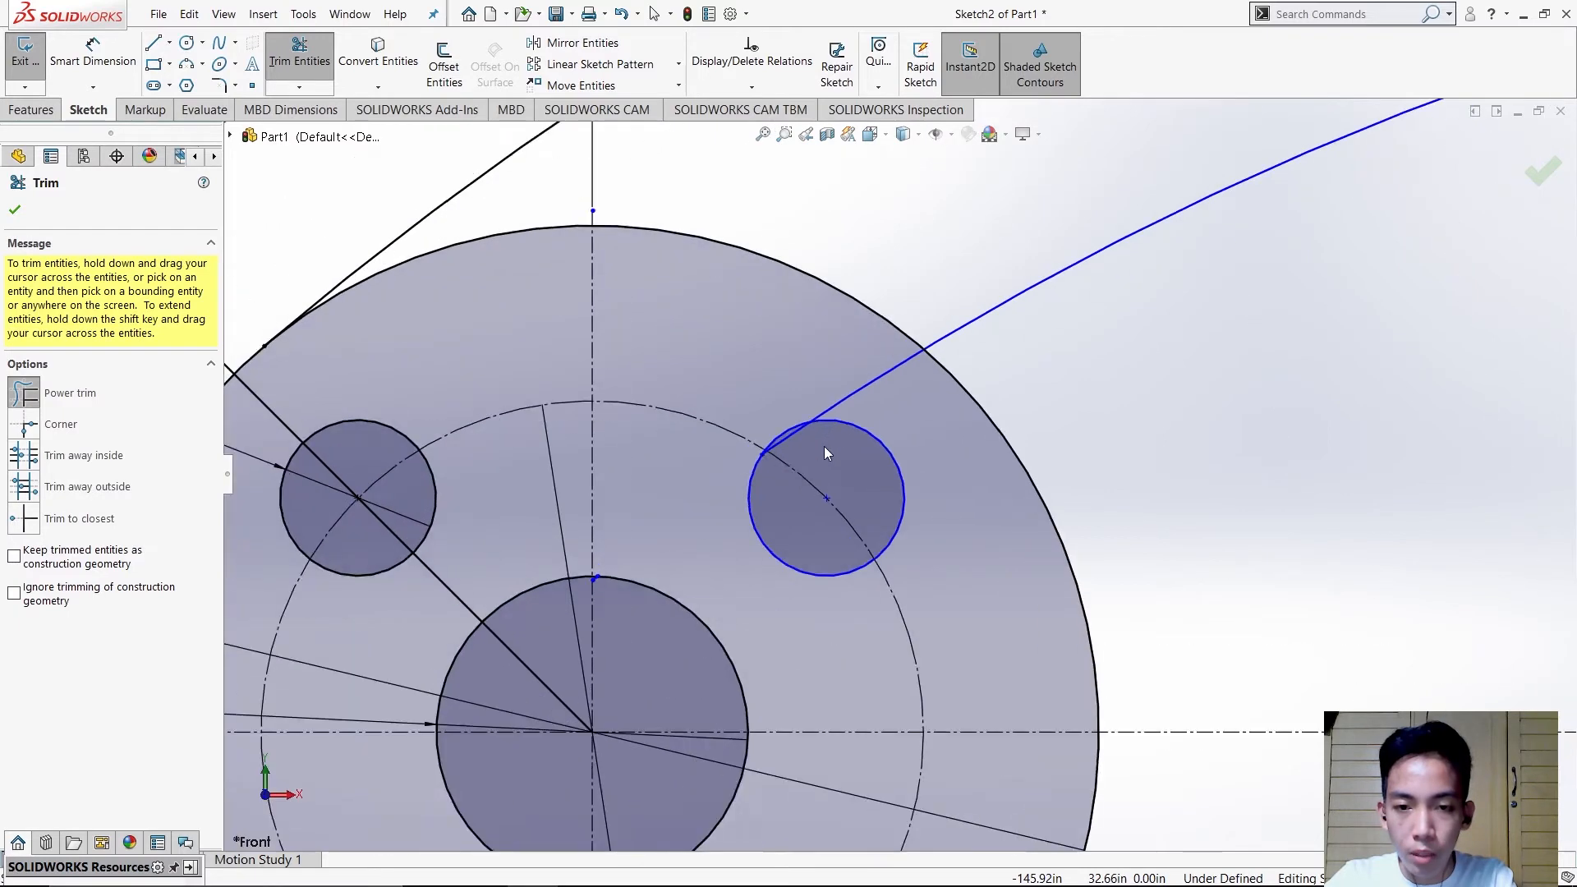
left_click_drag(1003, 290, 1000, 268)
scroll(718, 432, "down", 4)
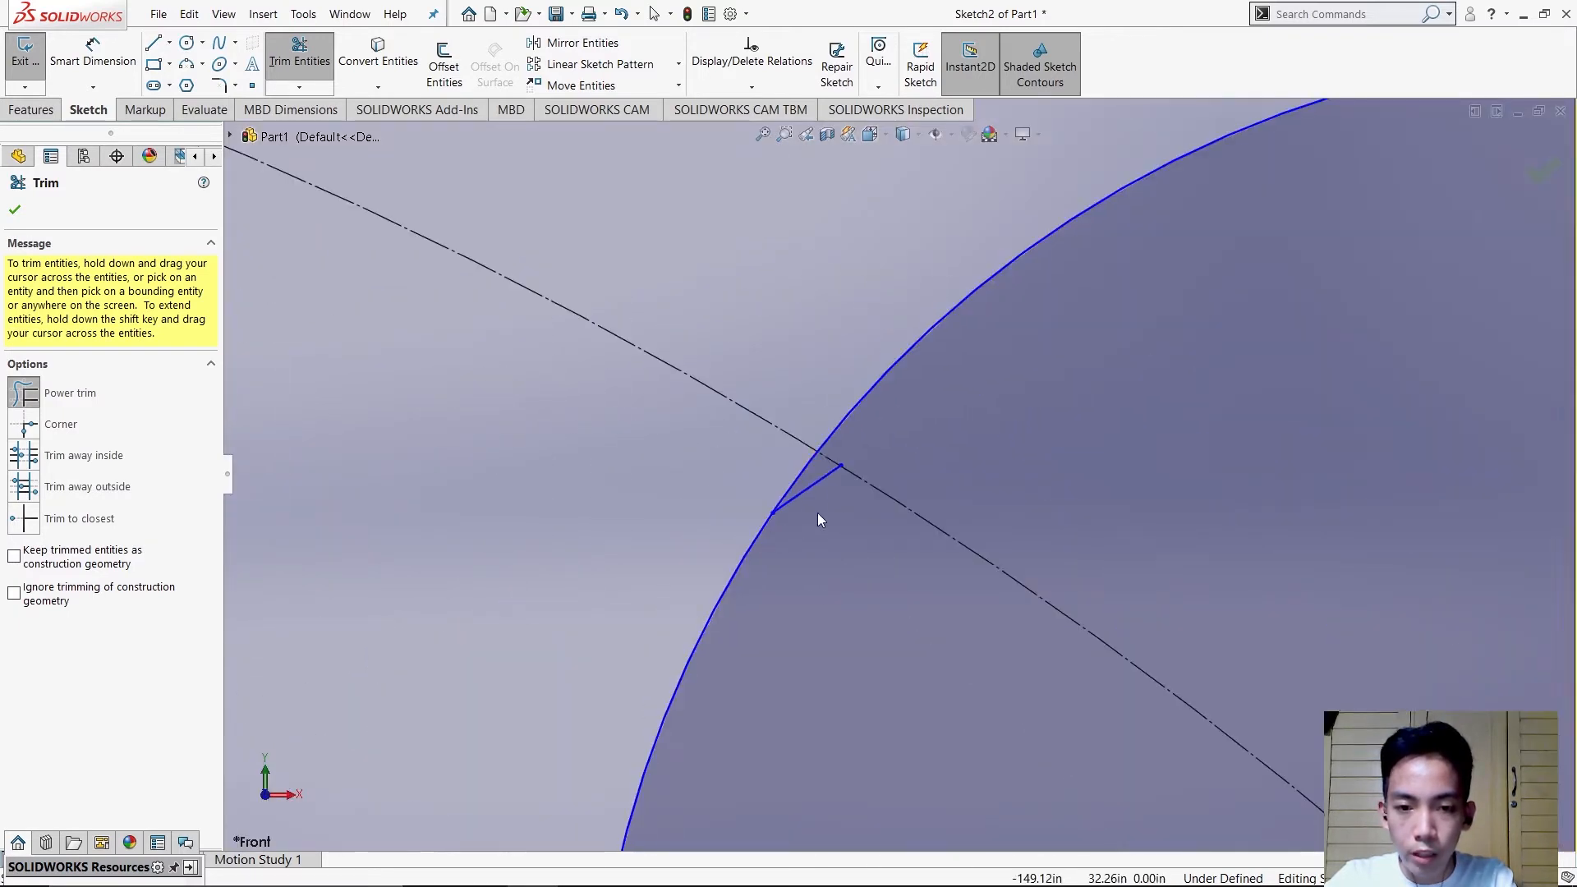
scroll(843, 503, "up", 5)
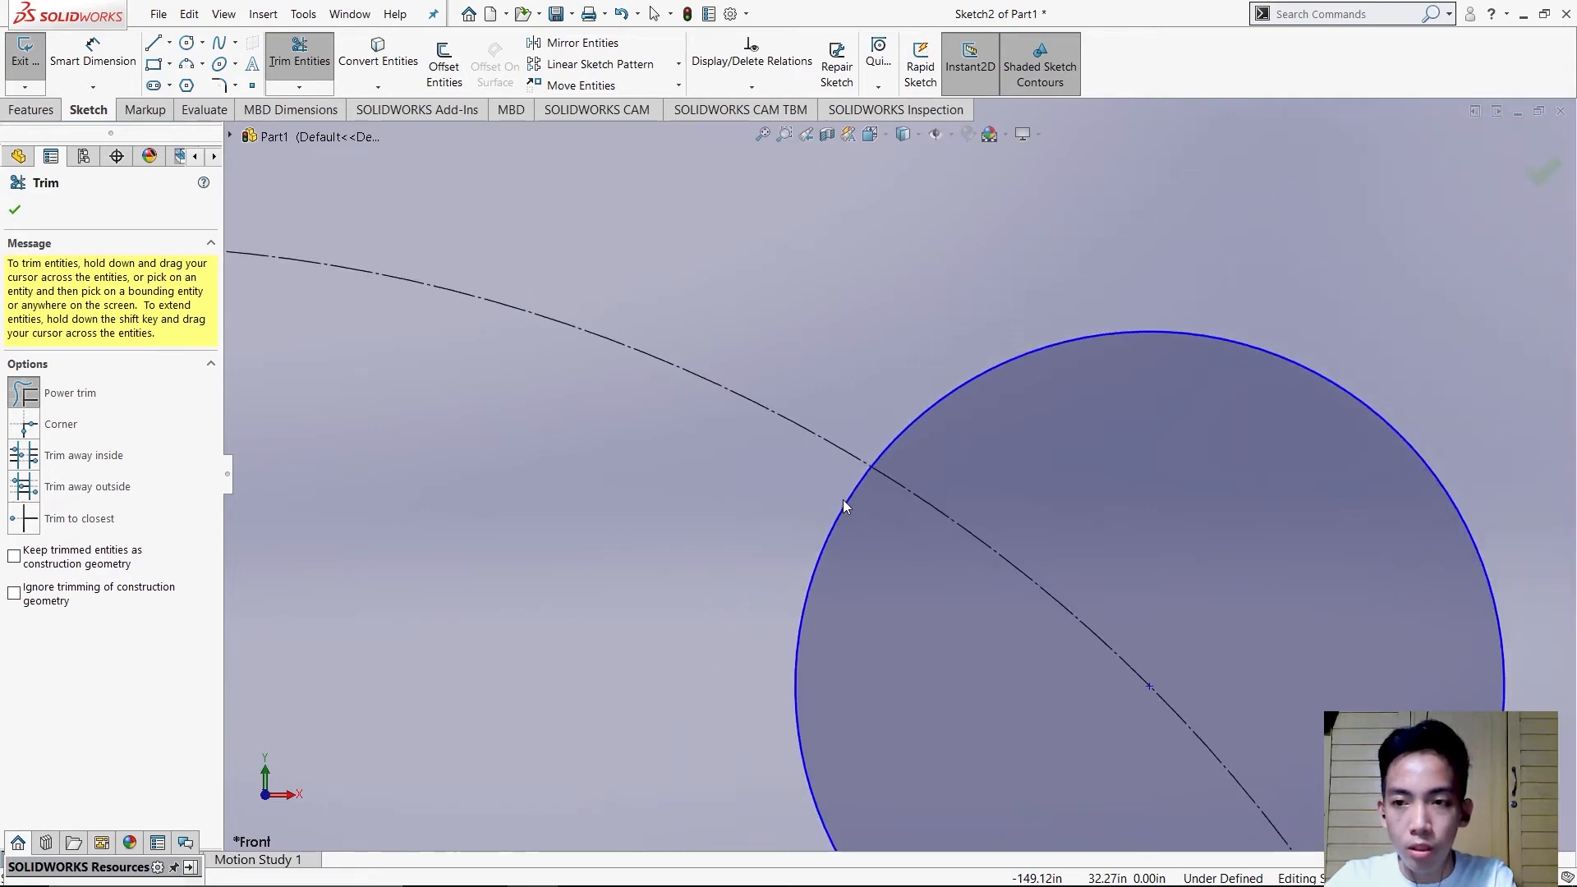
scroll(843, 500, "up", 8)
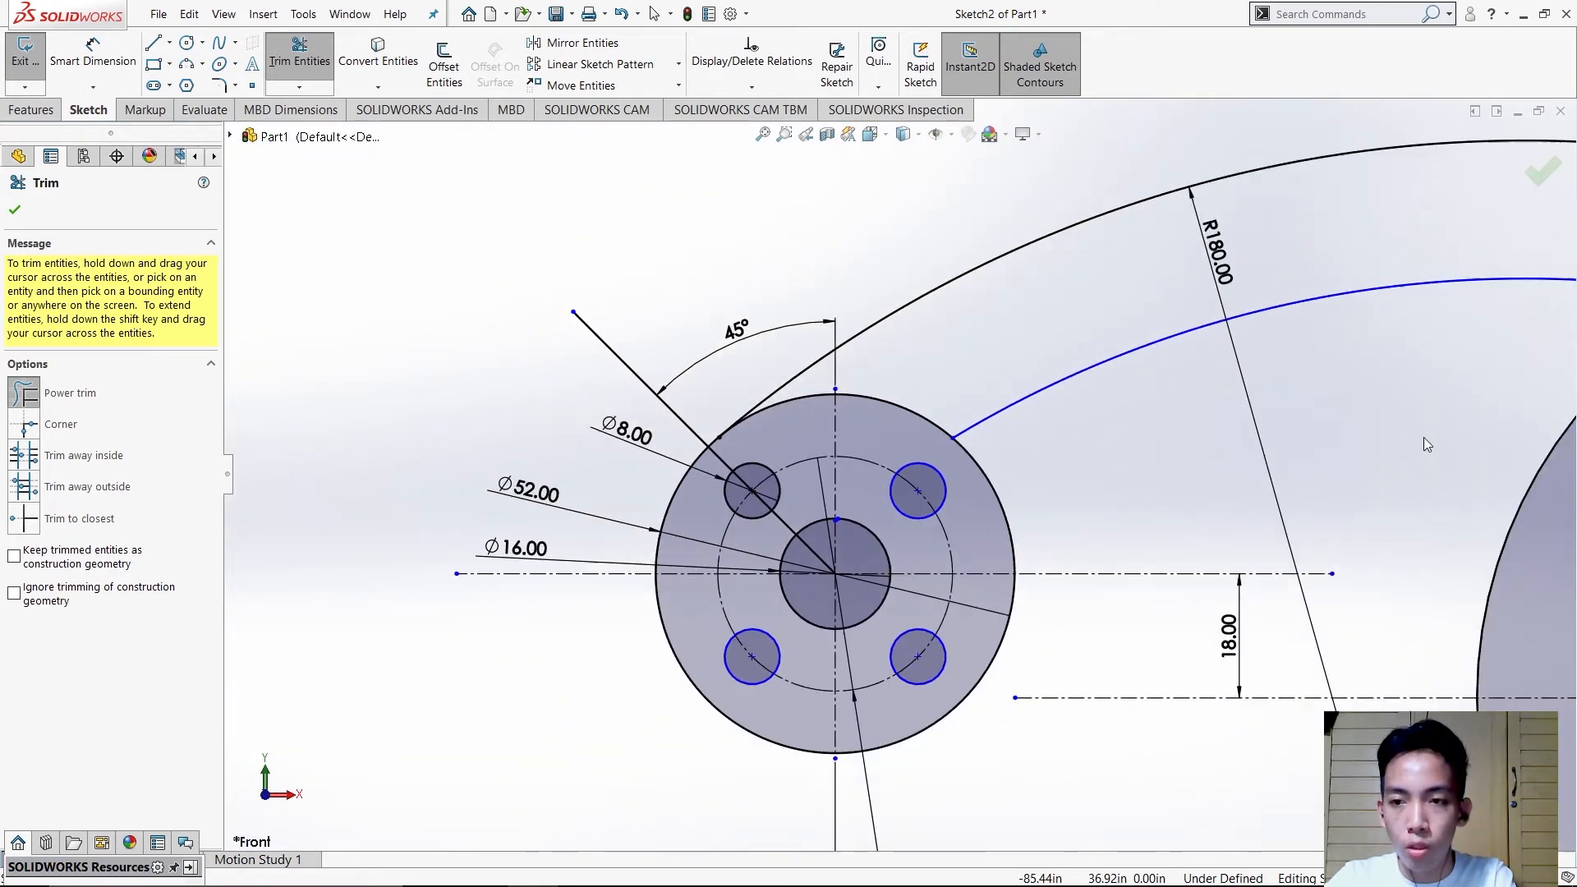
scroll(1446, 436, "up", 3)
scroll(1471, 425, "down", 6)
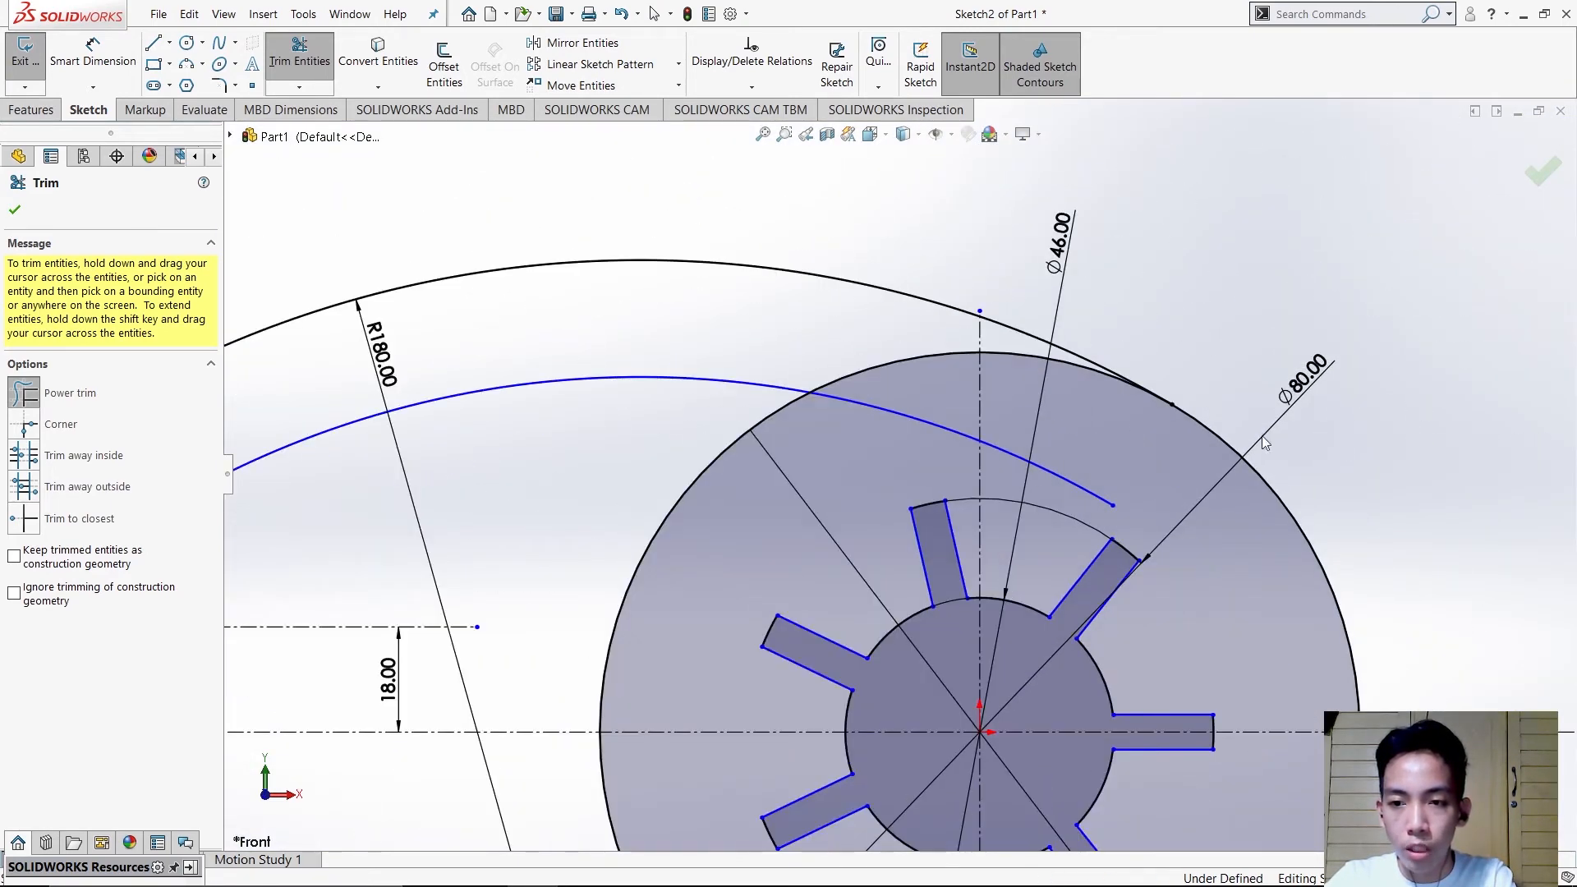
scroll(957, 425, "down", 1)
- Dimension the spacing between the R180 arc and its inner offset arc as 20 in, checking it against the reference drawing
left_click(94, 62)
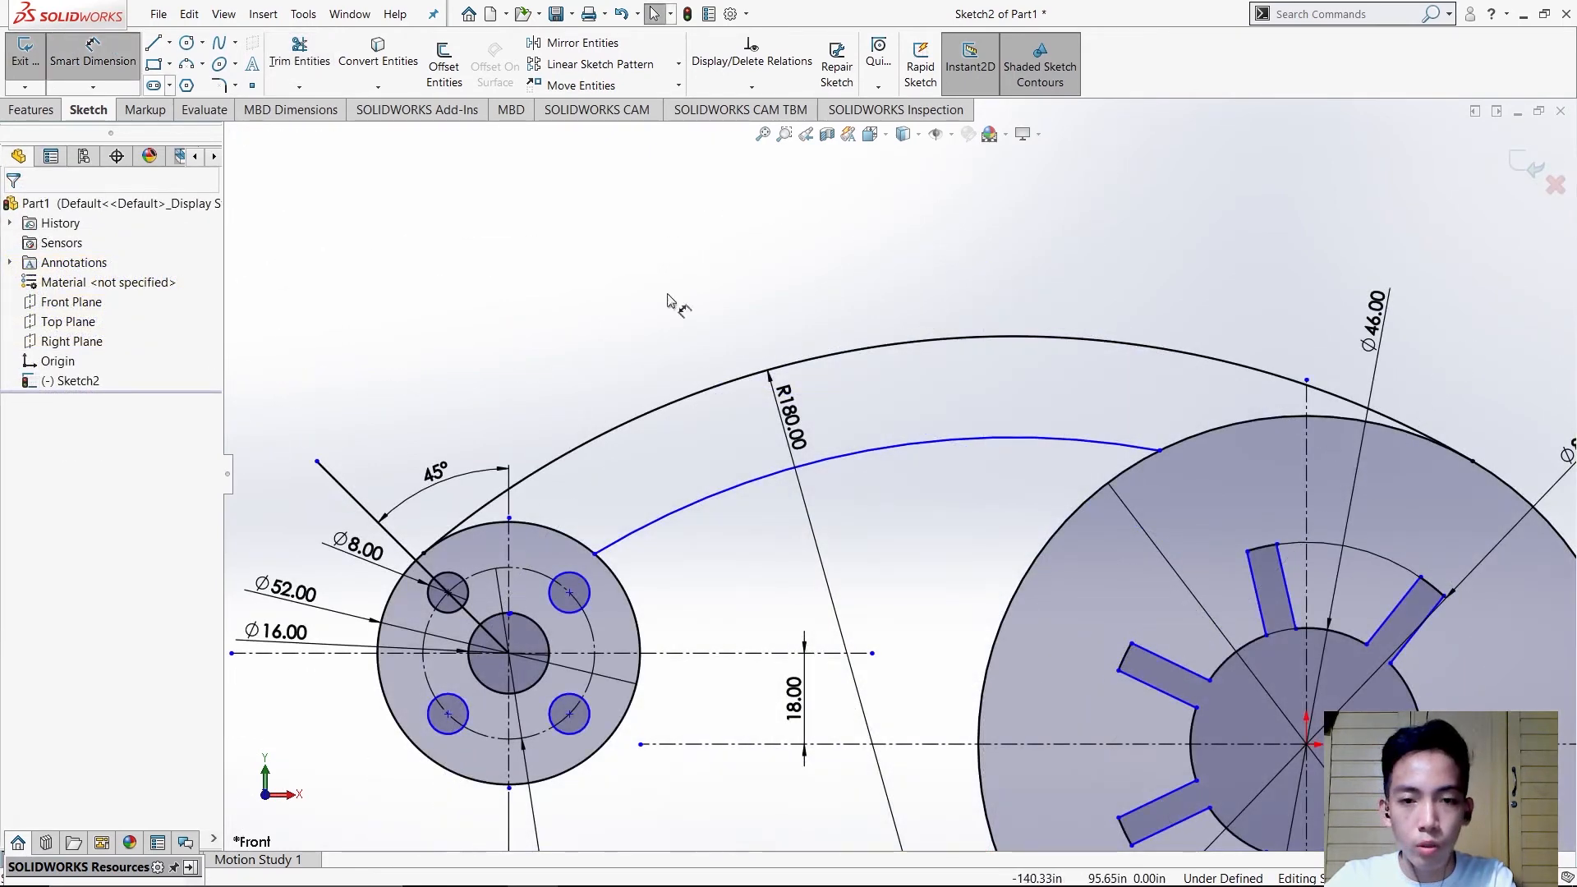
left_click(856, 360)
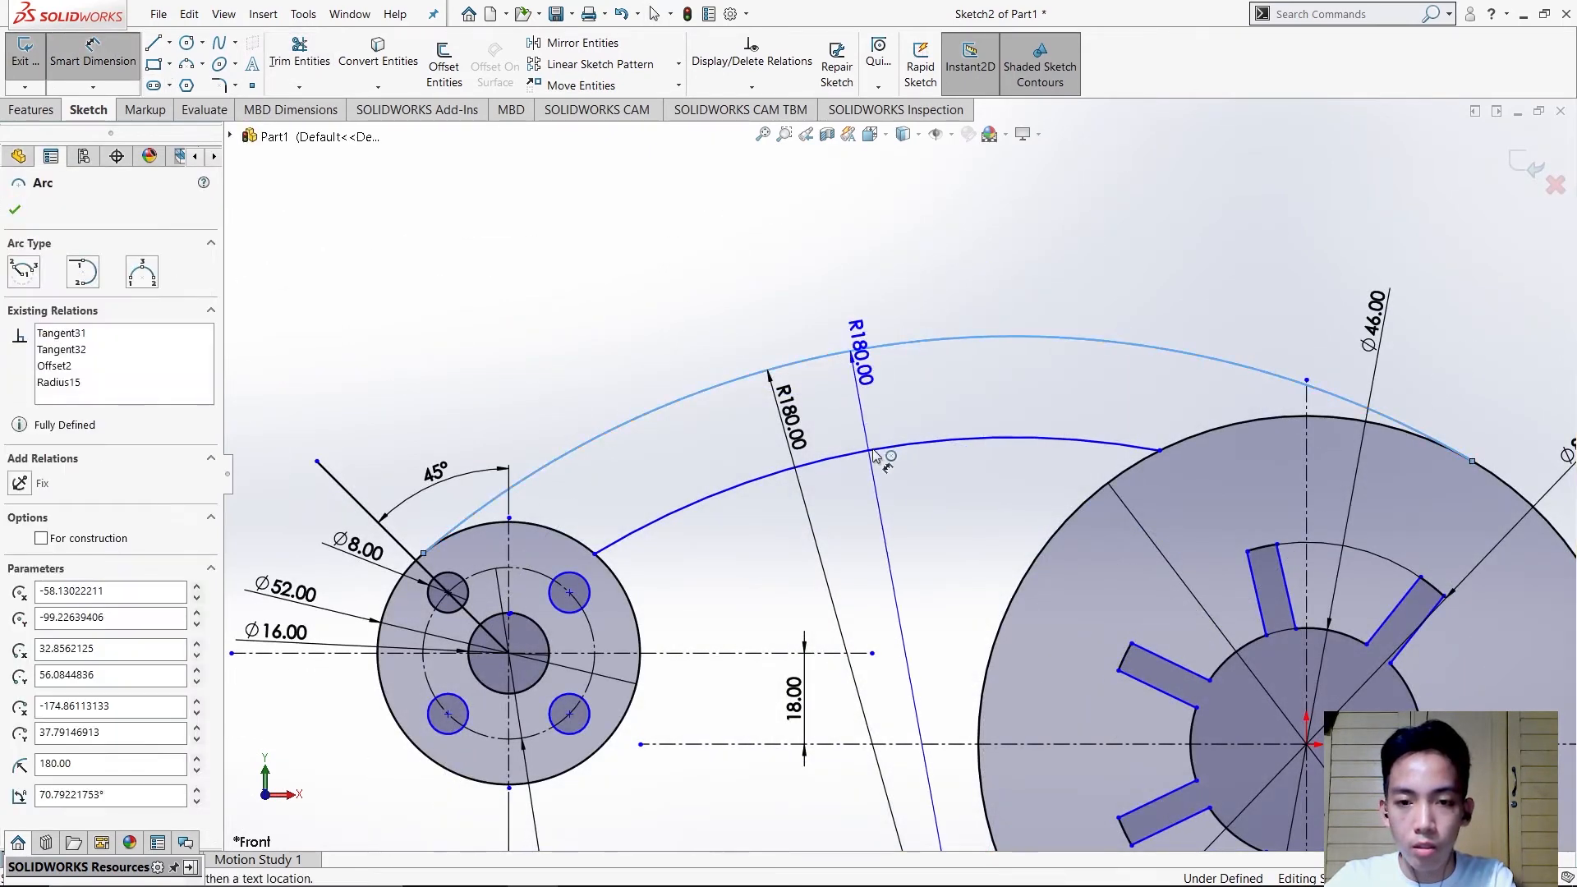
left_click(872, 450)
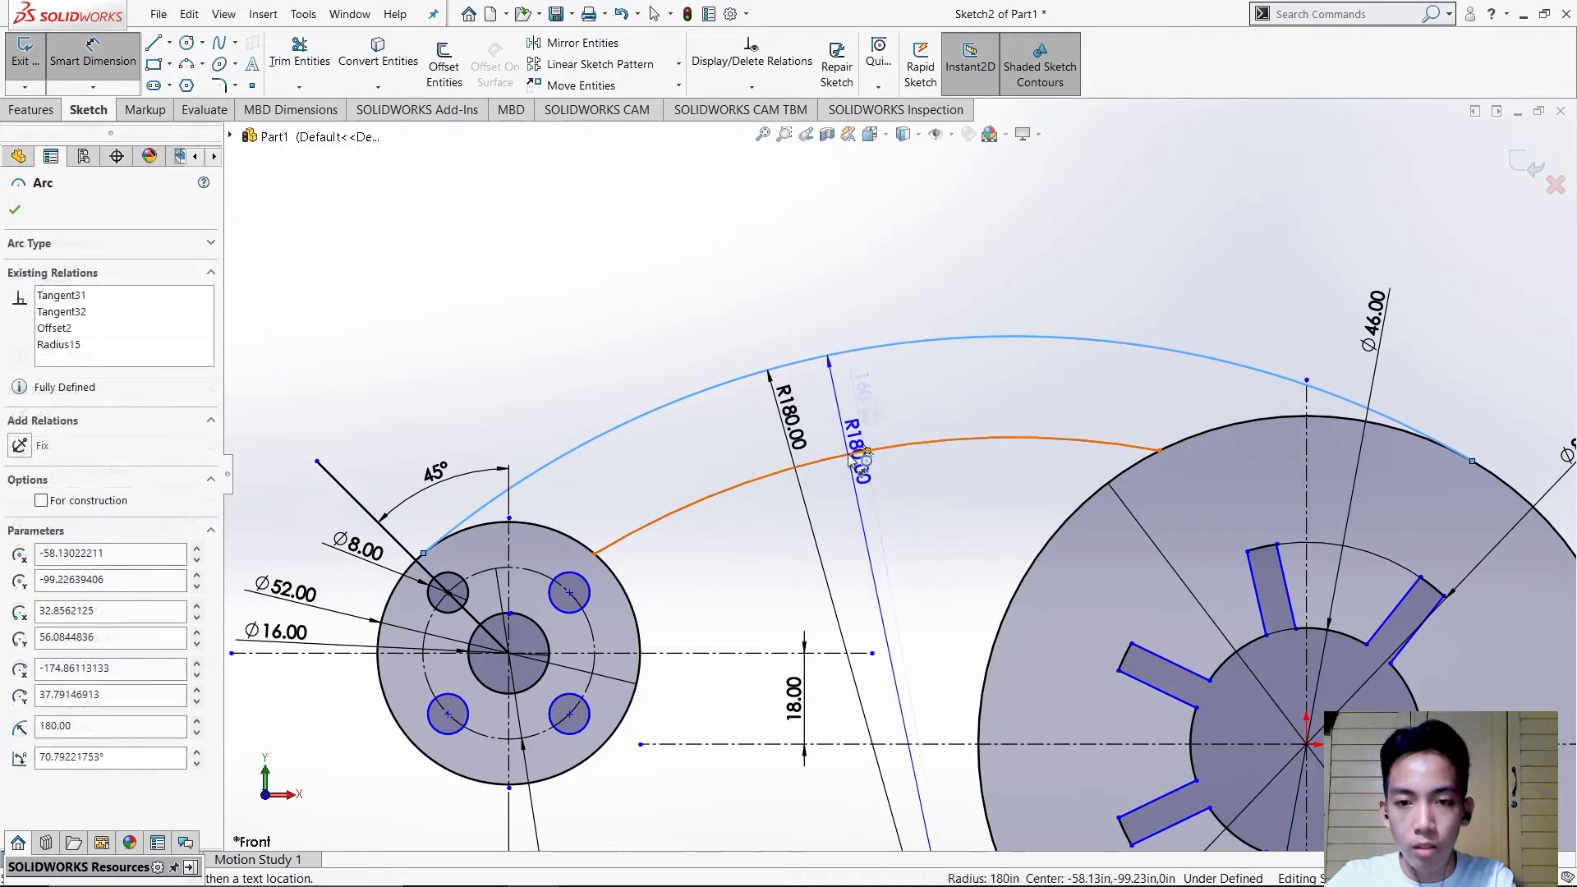
left_click(853, 455)
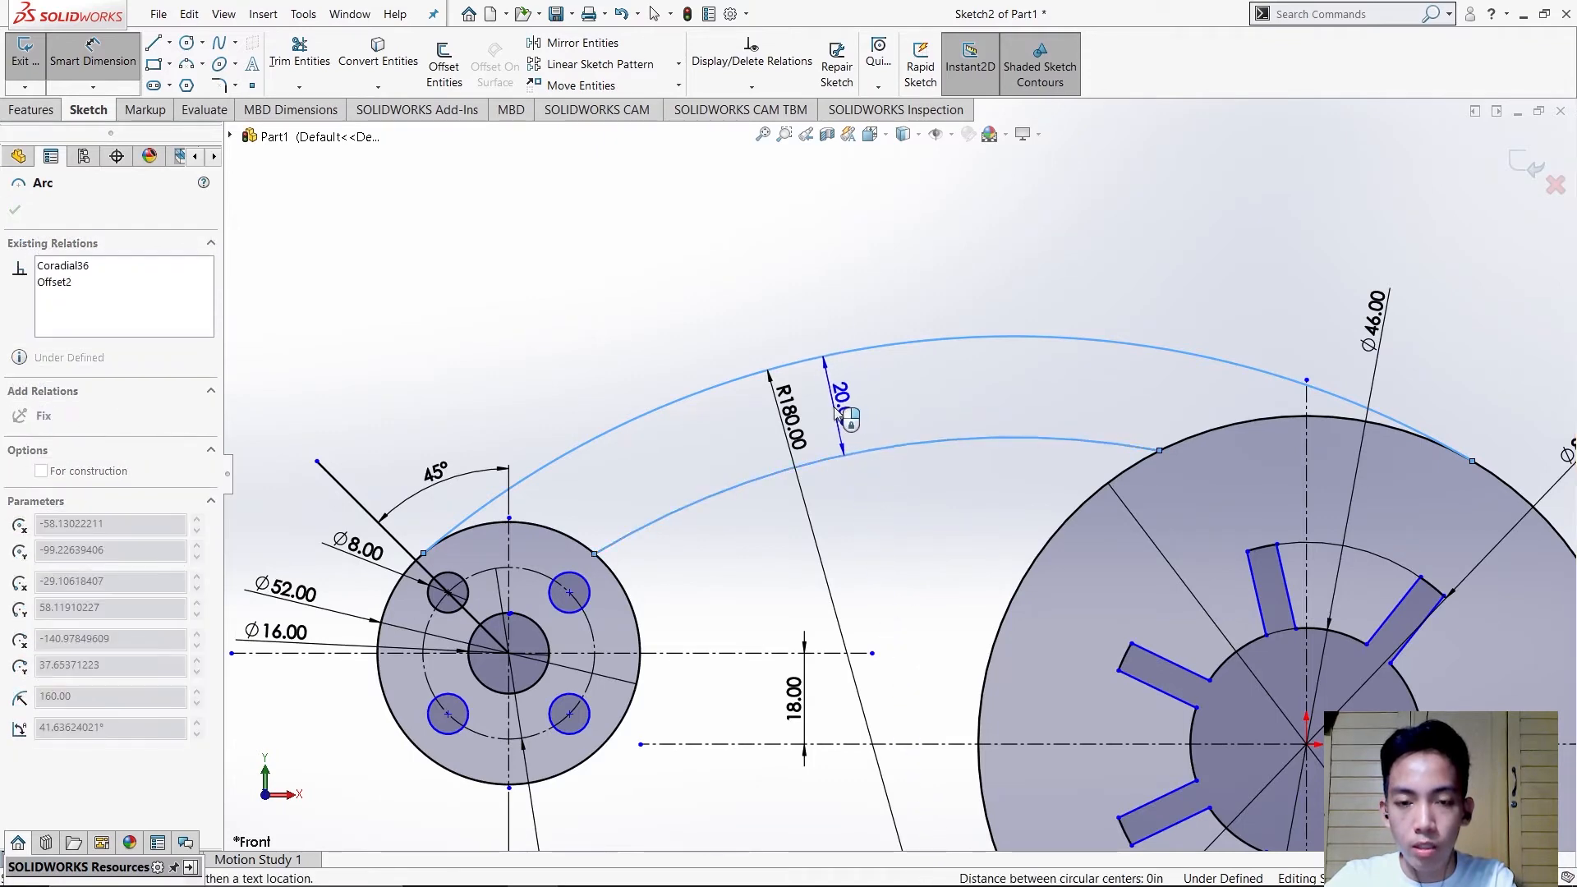
left_click(731, 317)
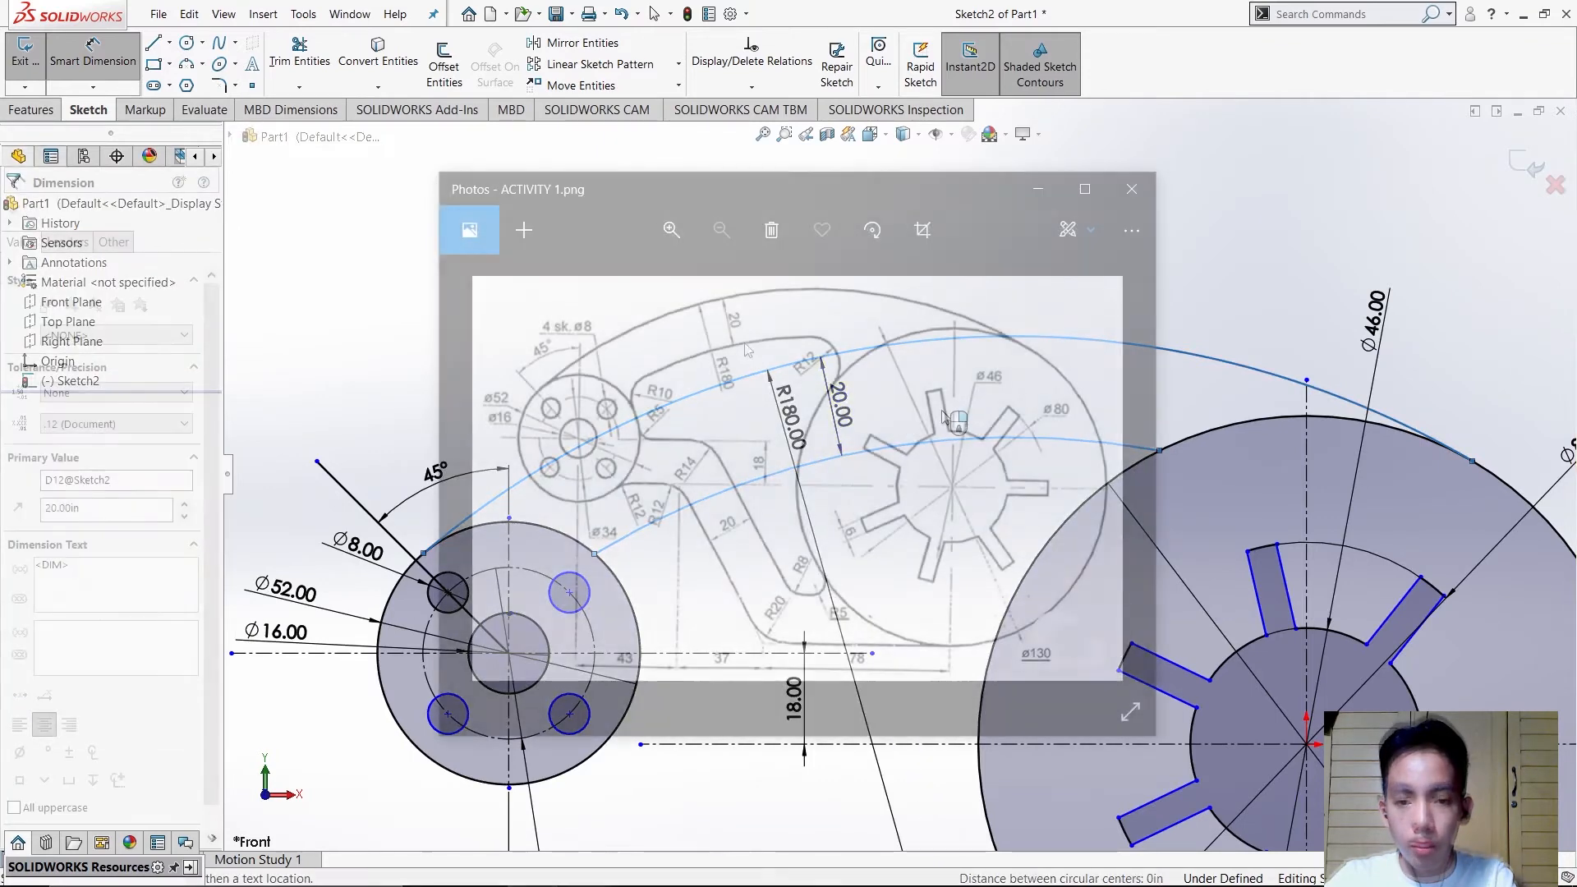
key("alt+Tab")
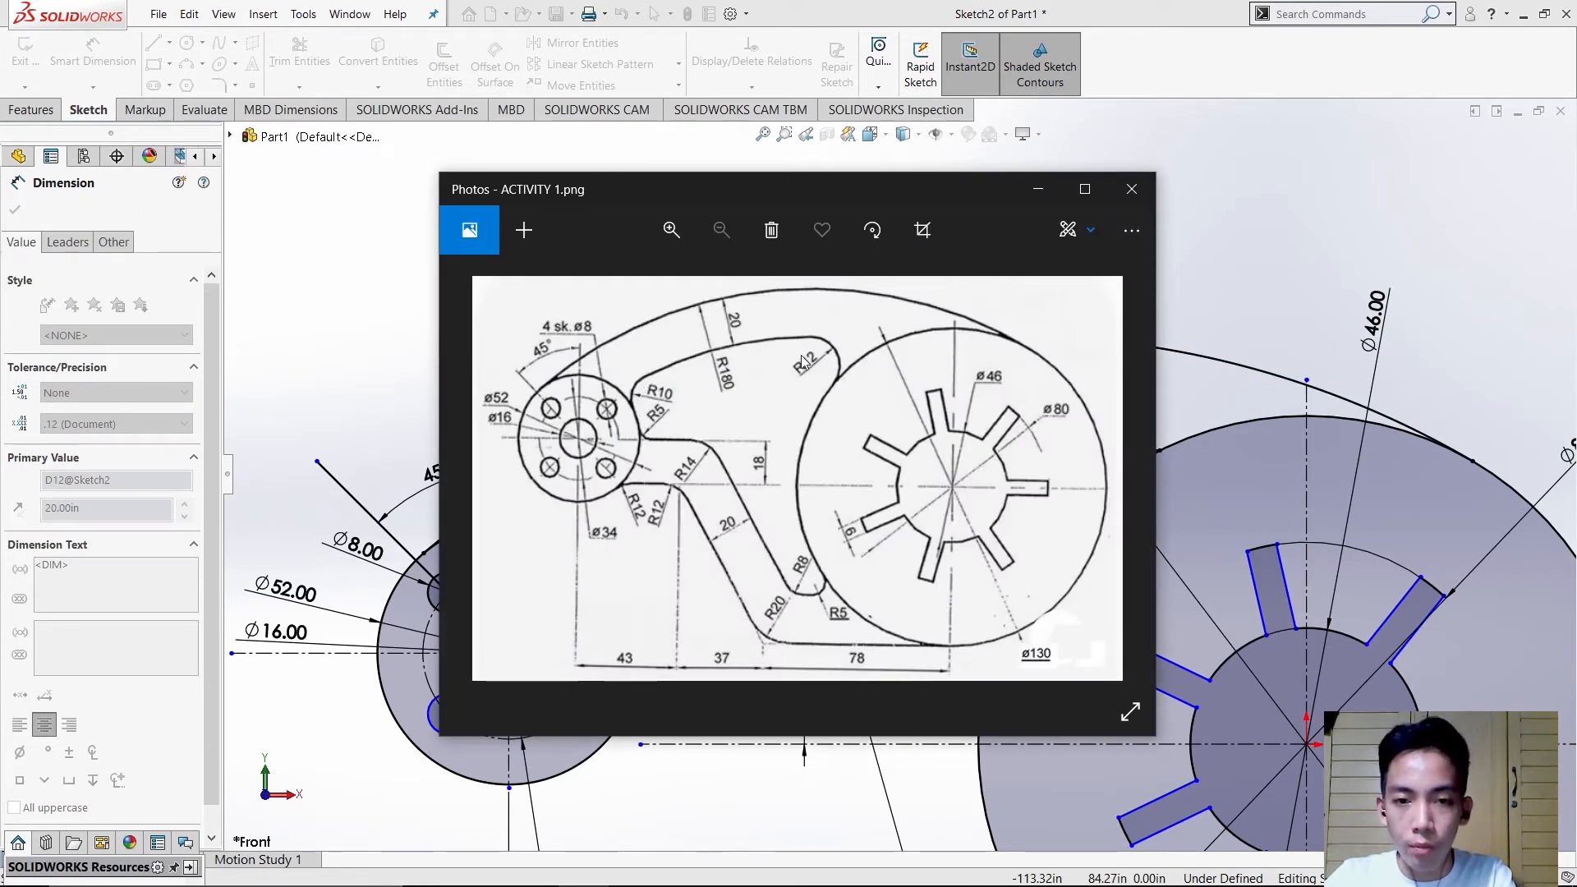
key("alt+Tab")
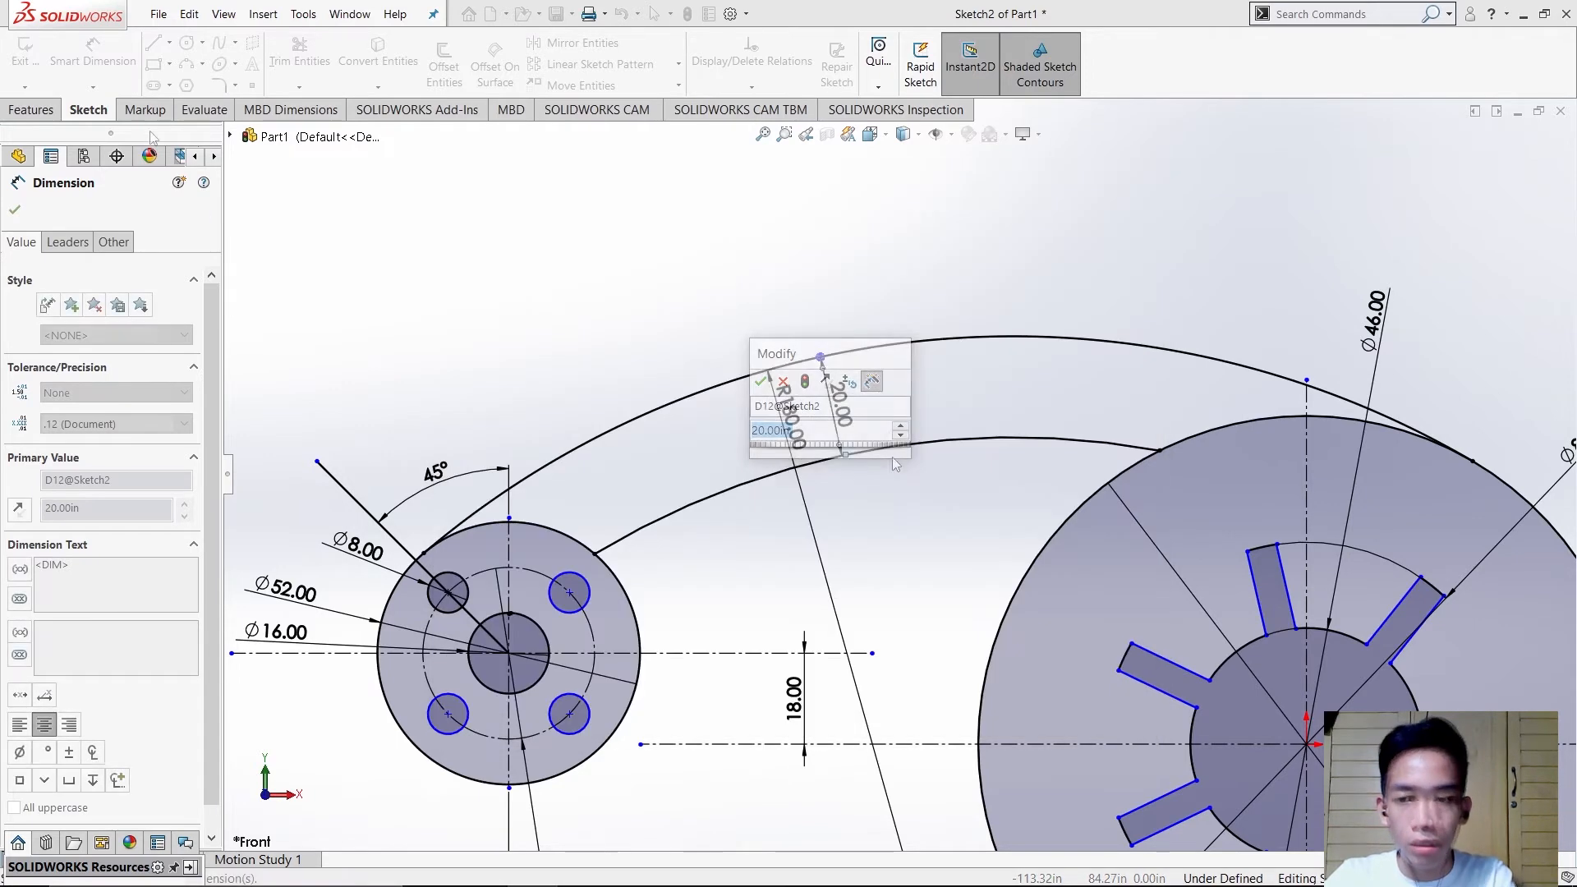
key("Return")
key("Escape")
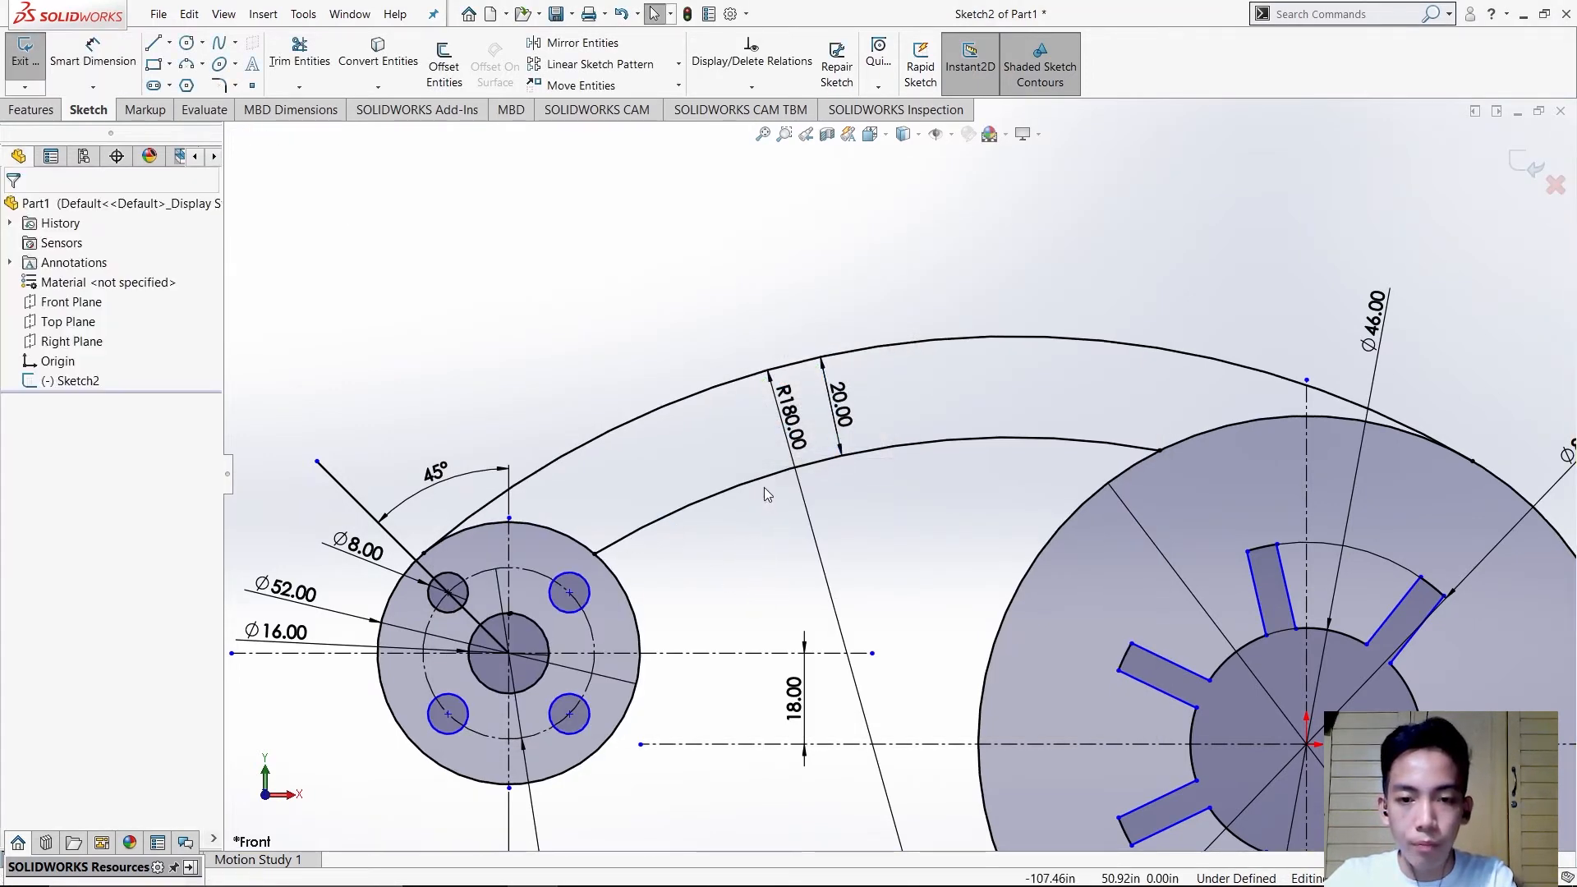
- Sketch a three-point arc about 11.9 in in radius from the inner offset arc down to the large hub's outer circle
key("f")
mouse_move(1473, 821)
left_mouse_down()
mouse_move(838, 486)
mouse_move(352, 319)
left_mouse_up()
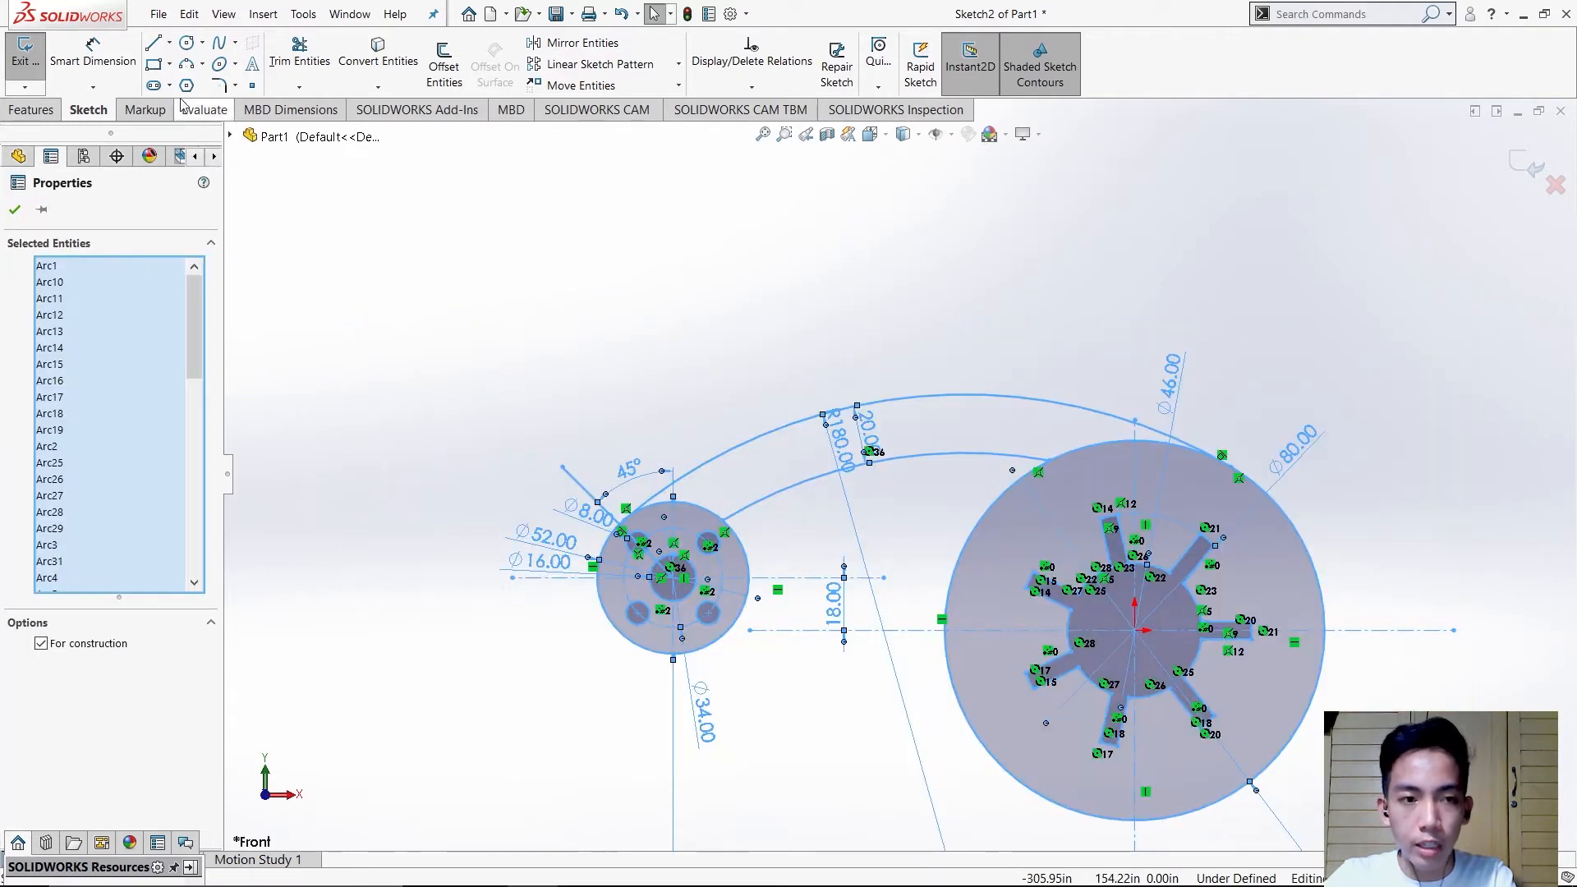
left_click(202, 64)
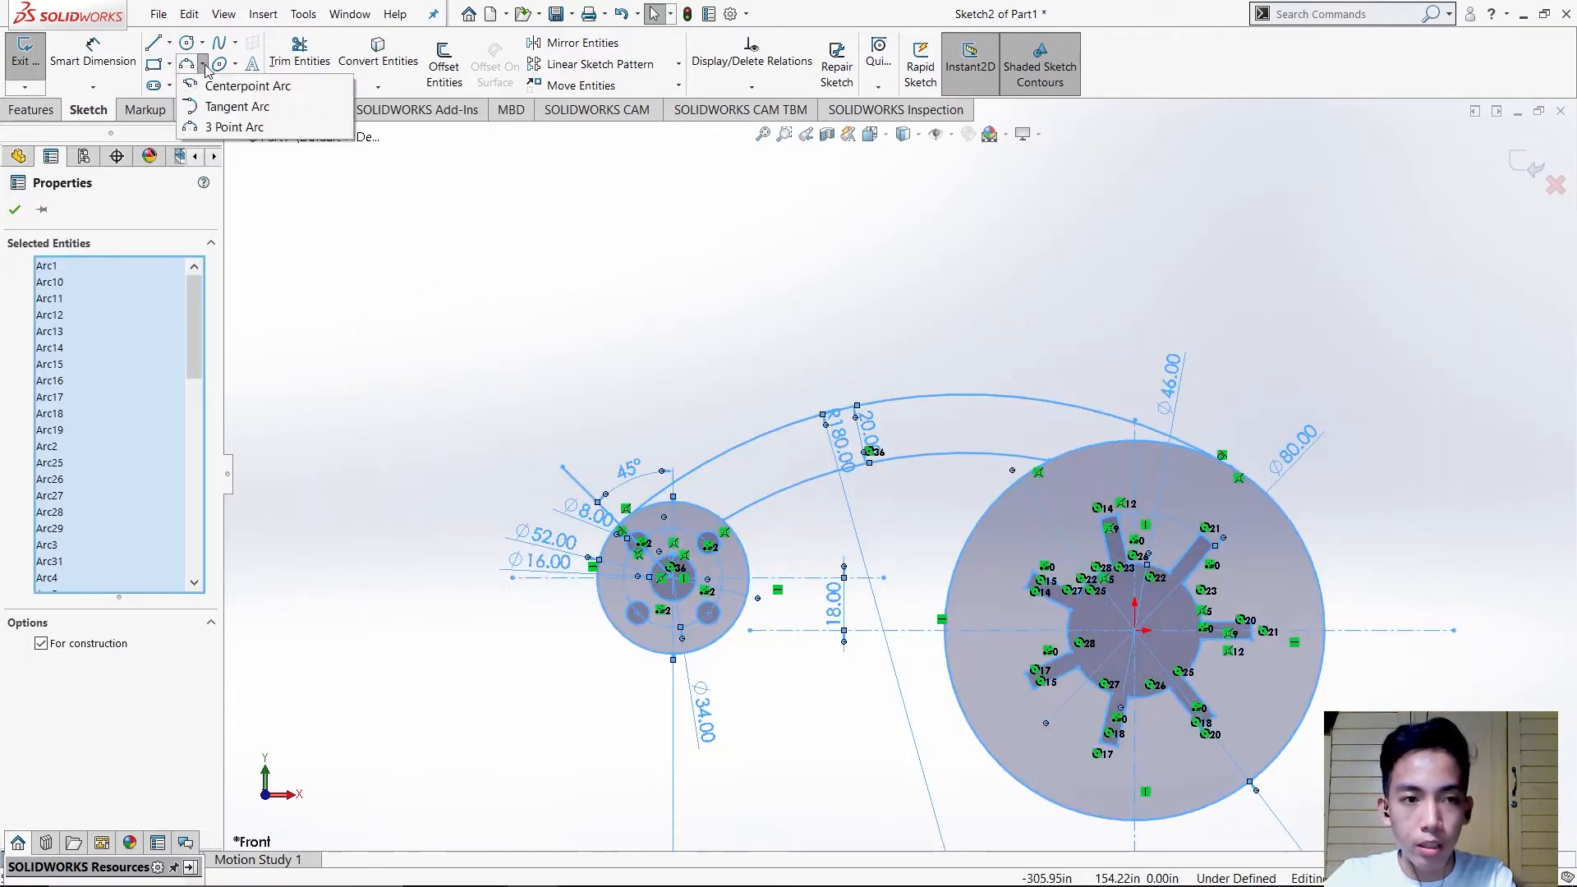
left_click(234, 128)
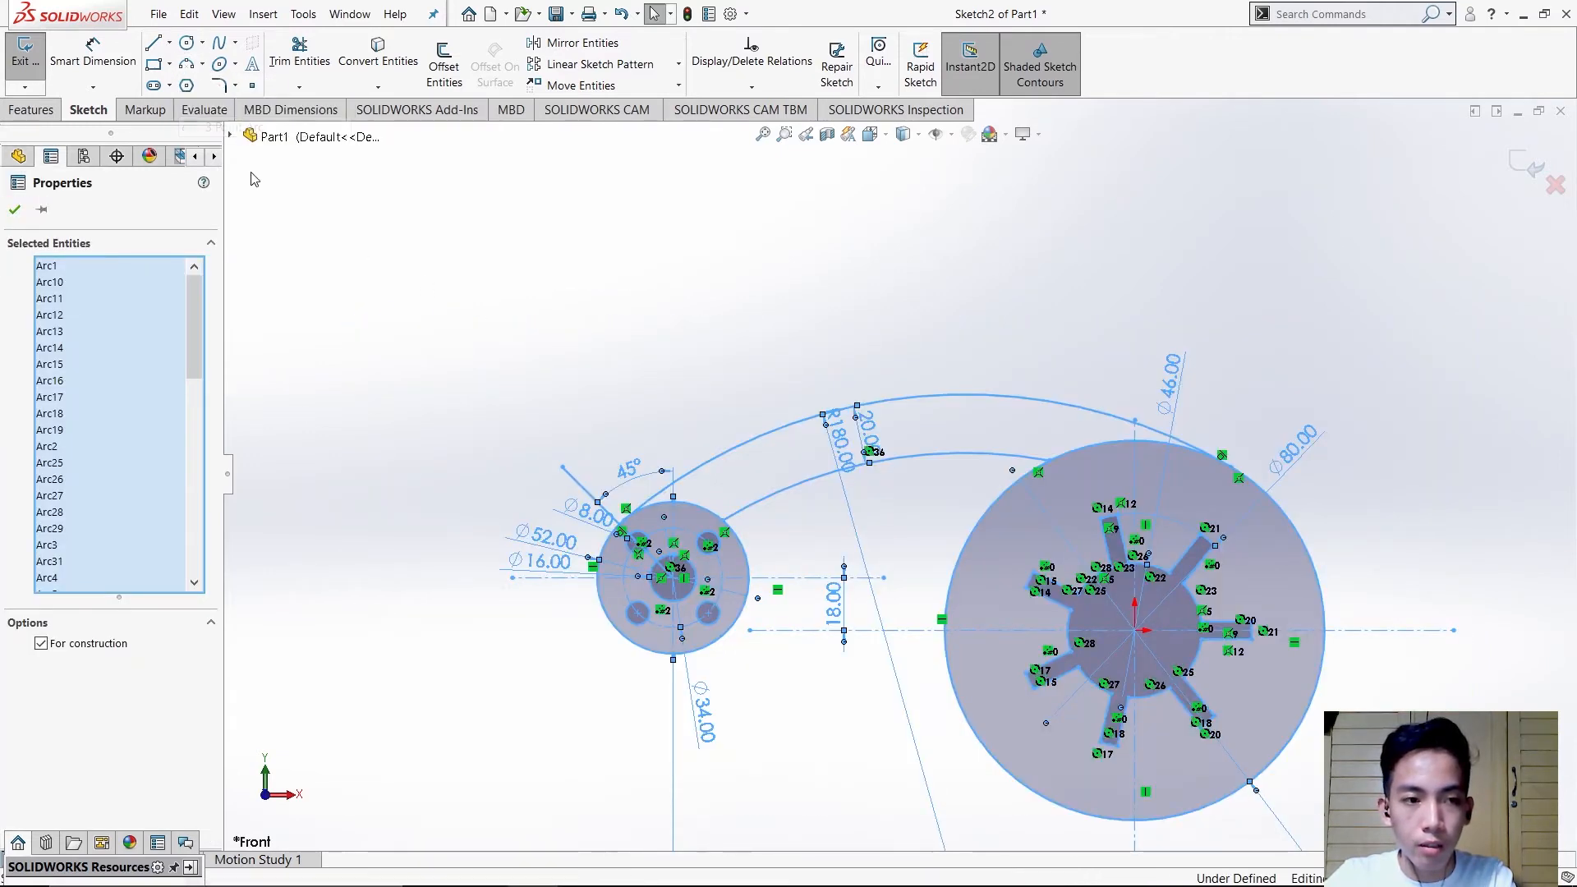
scroll(958, 489, "down", 4)
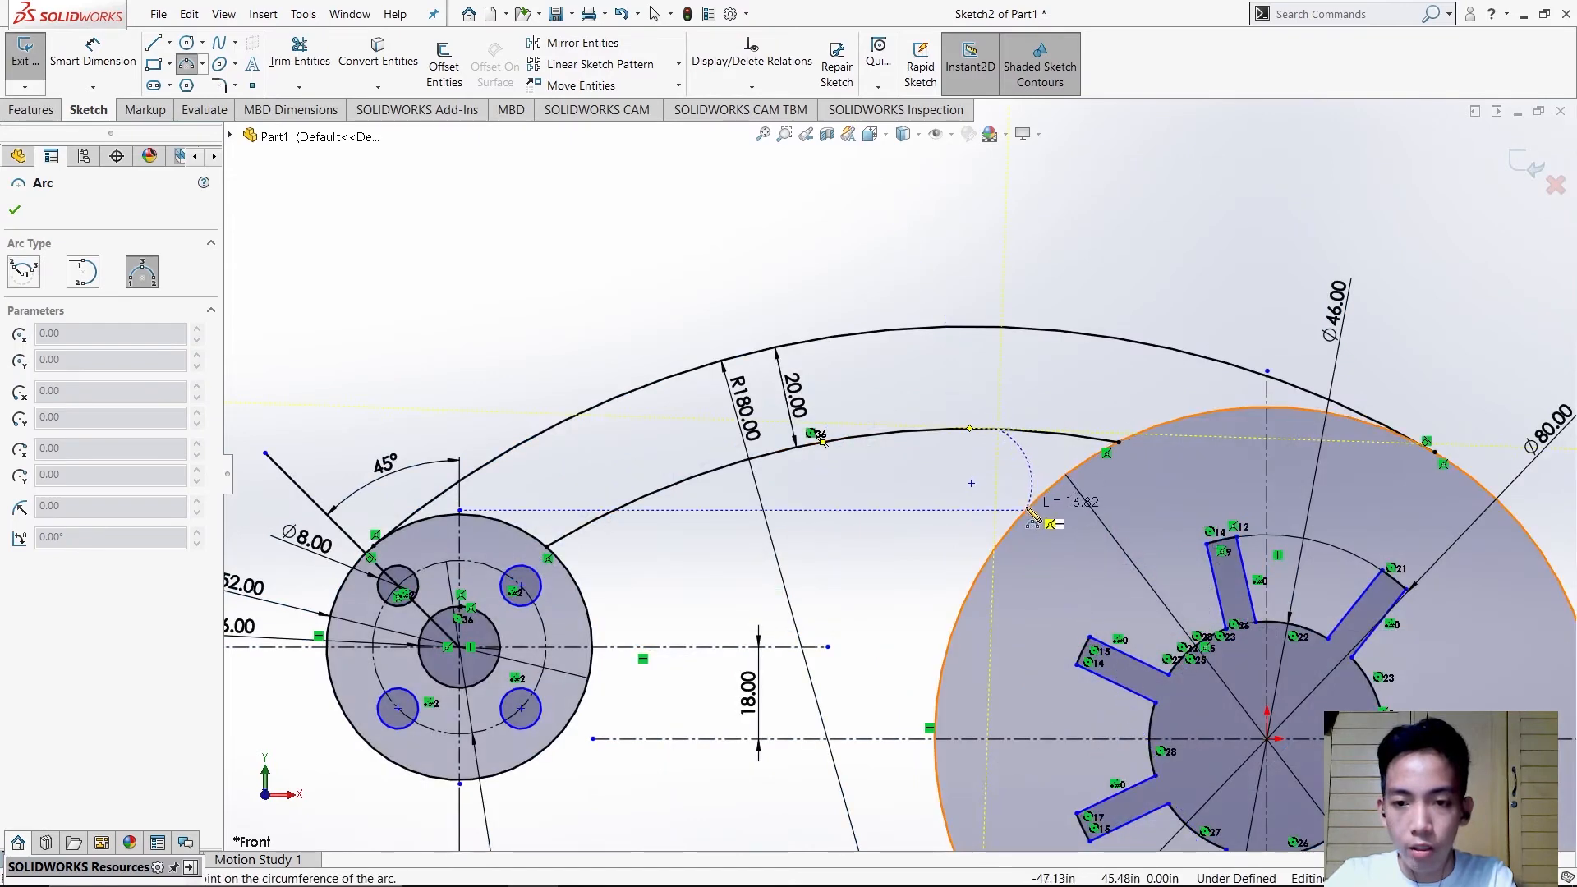
left_click(1037, 515)
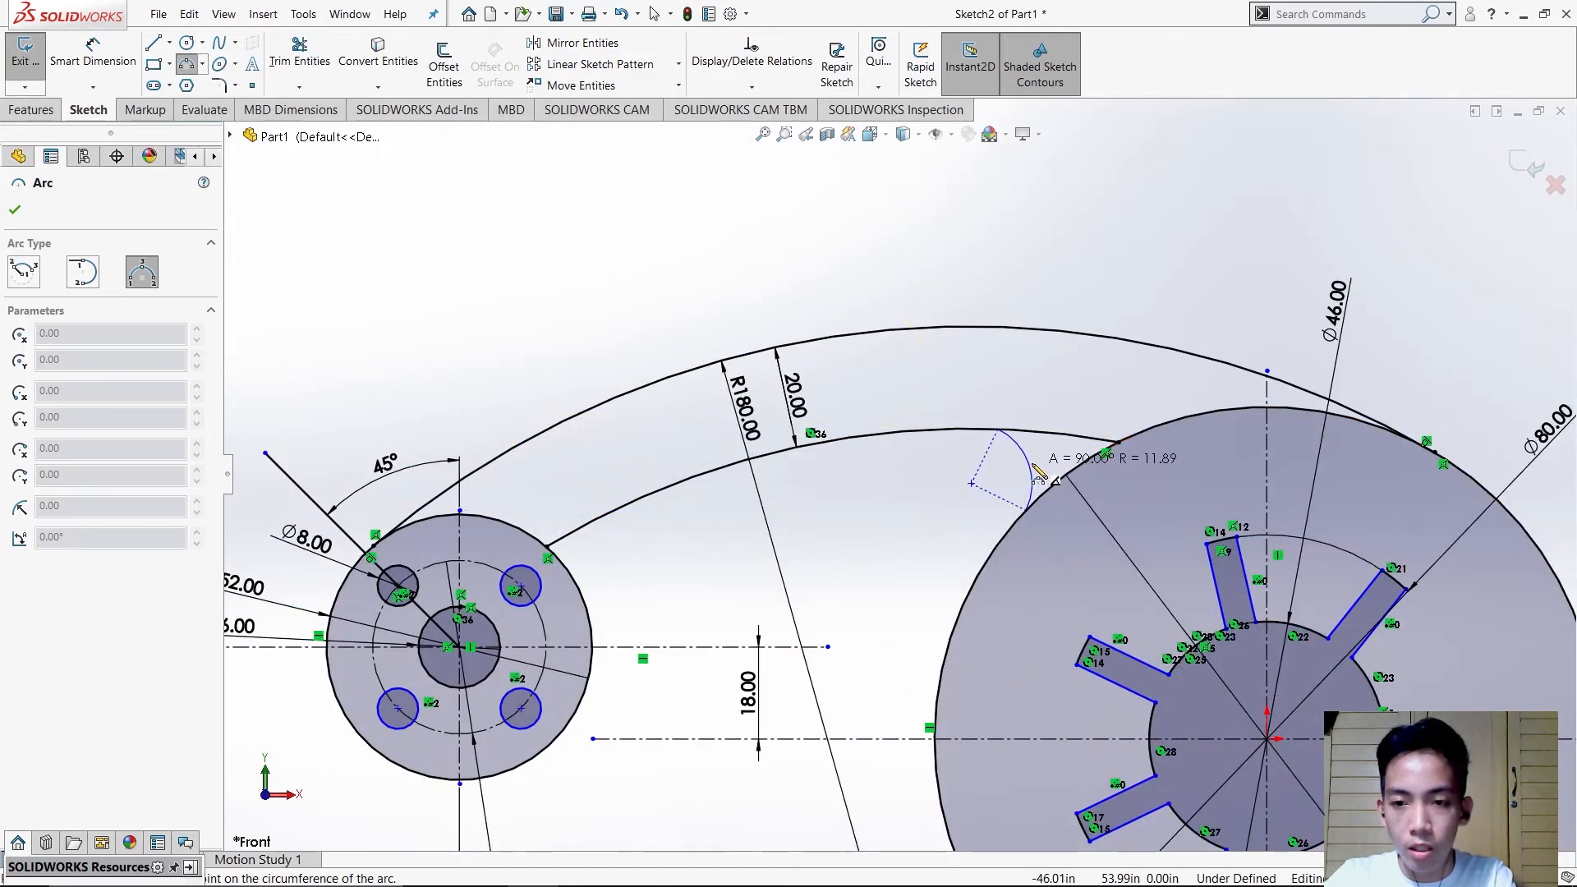
left_click(1037, 475)
key("Escape")
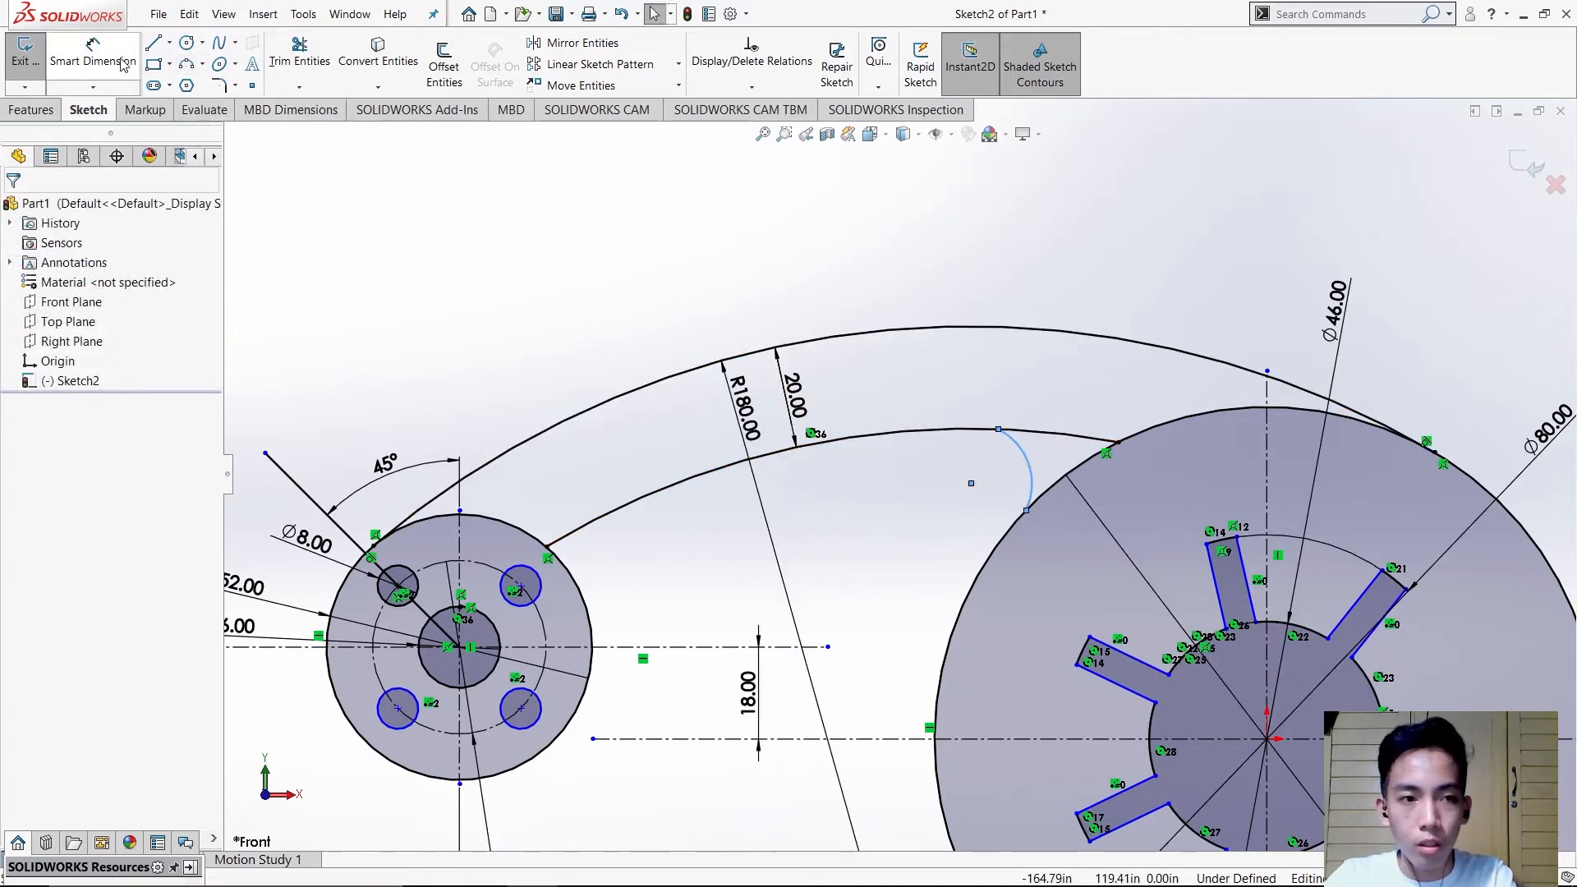
- Dimension the radius of the small corner arc beside the large hub as 12 in, following the reference drawing
left_click(93, 54)
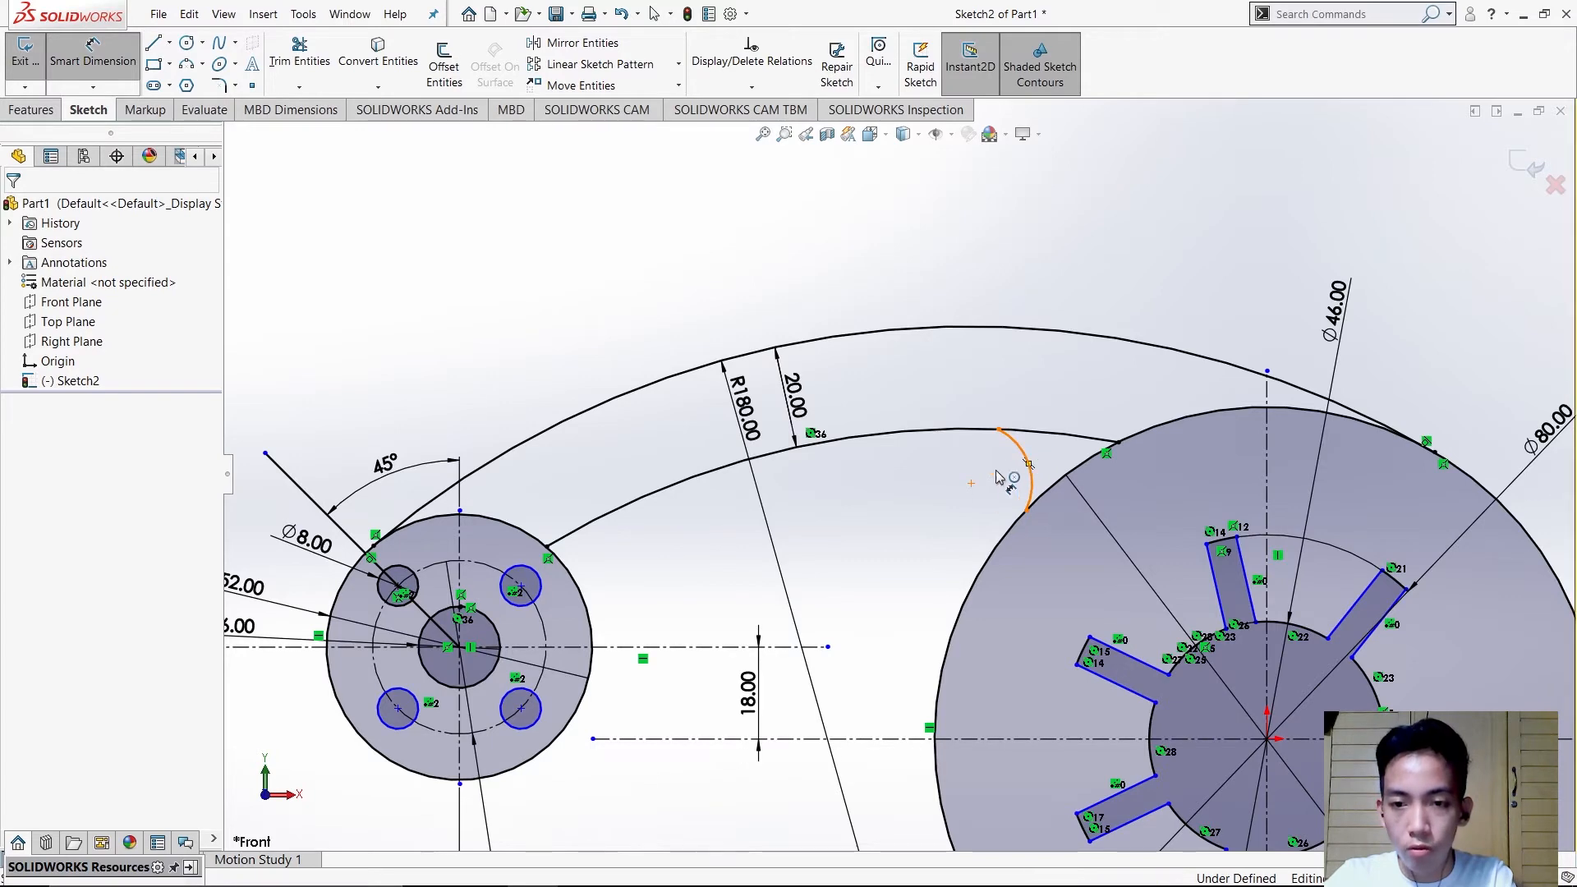
left_click(1025, 458)
left_click(929, 510)
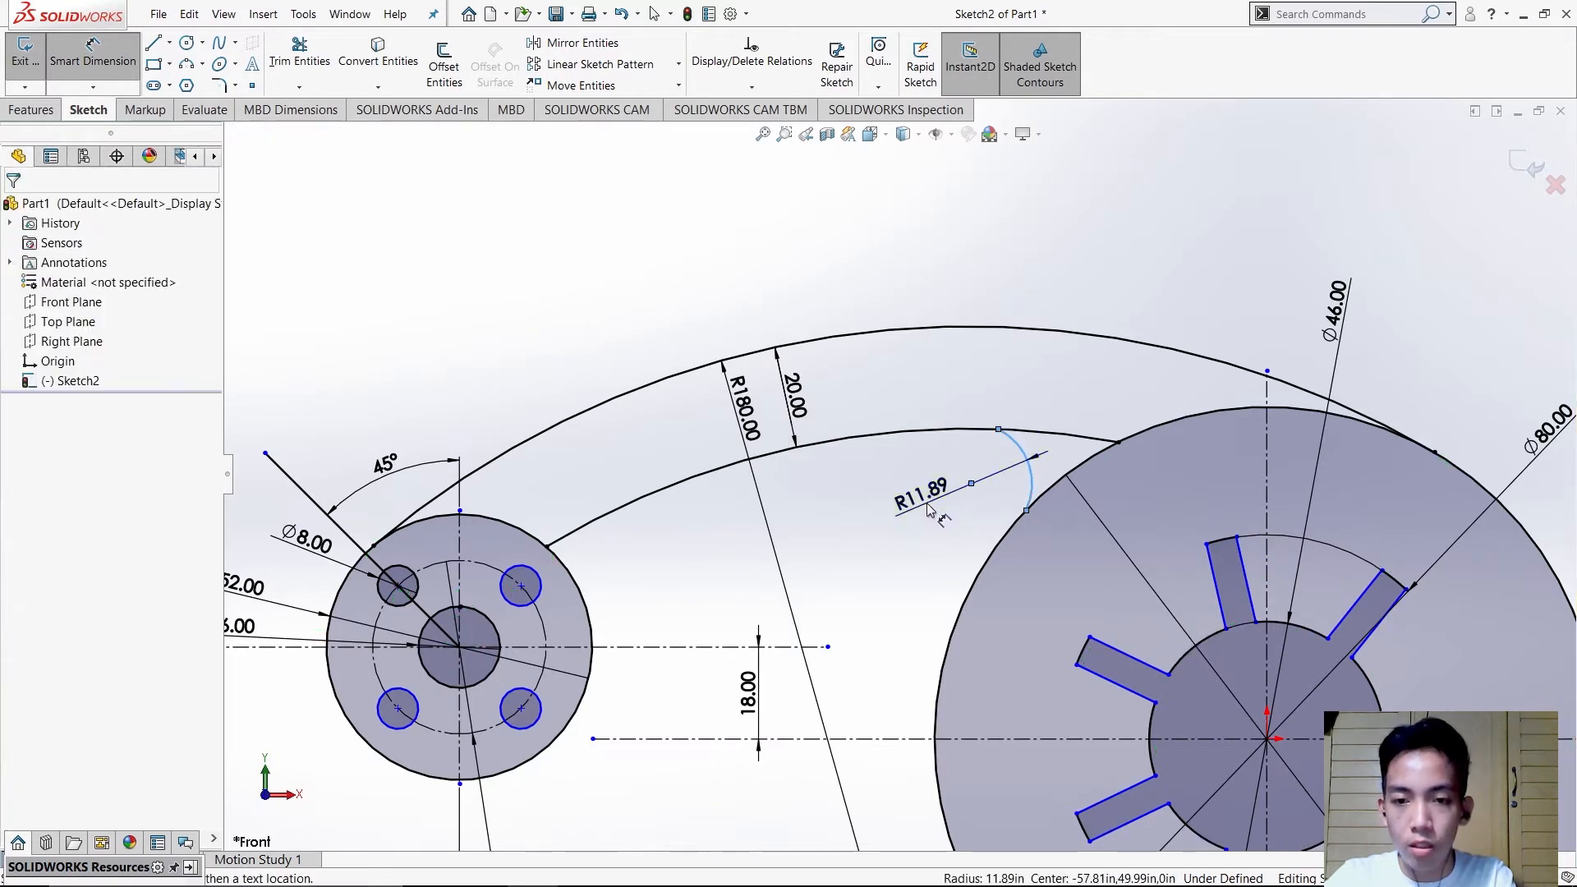
key("alt+Tab")
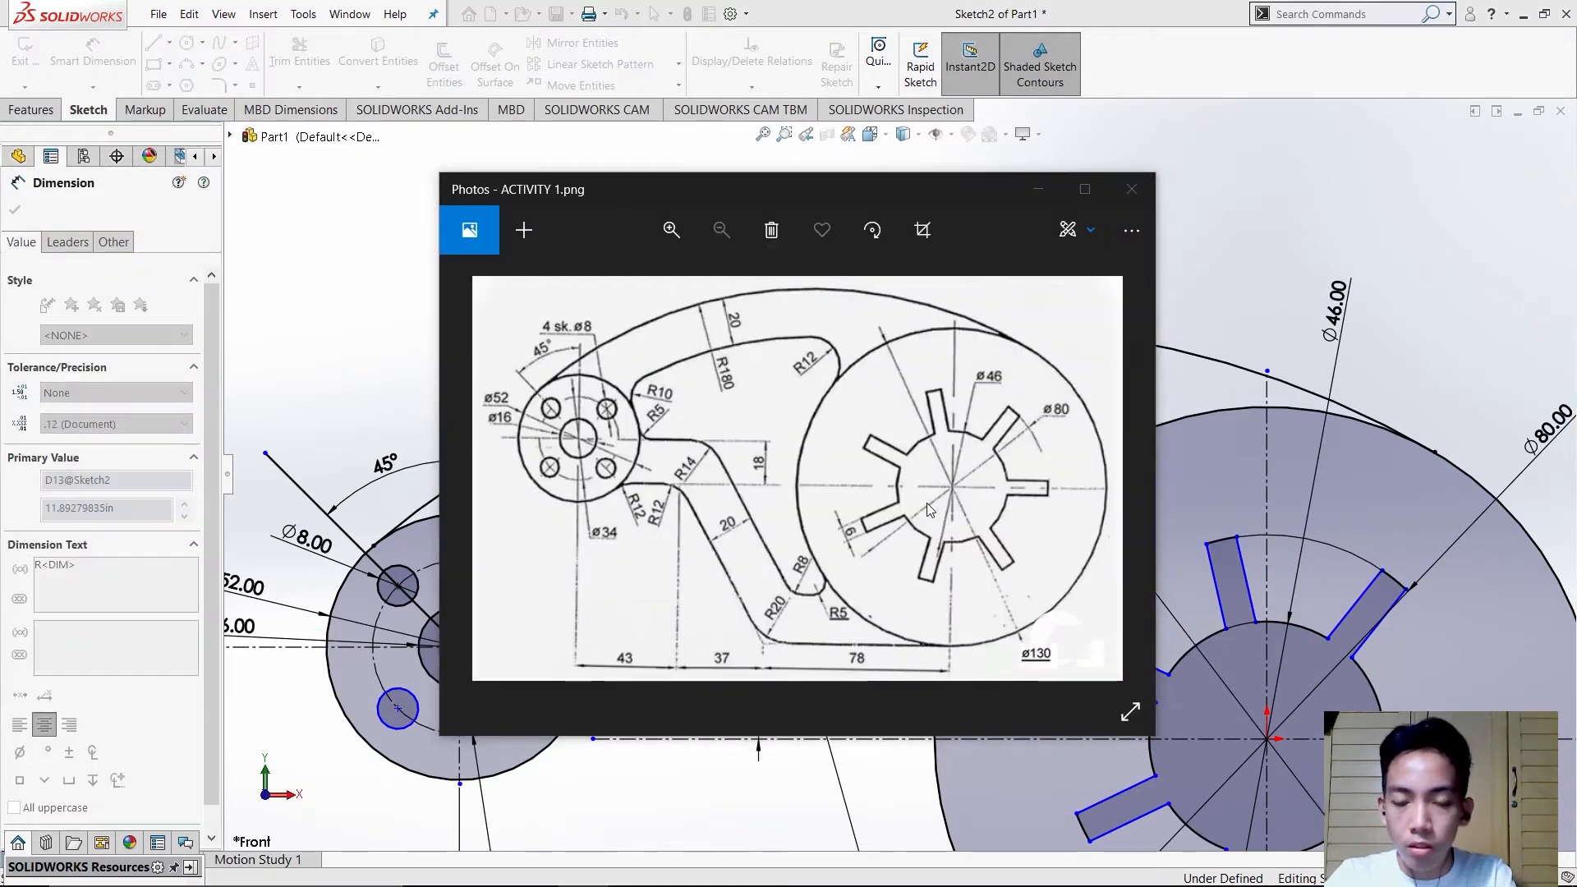
key("alt+Tab")
type("12")
key("Return")
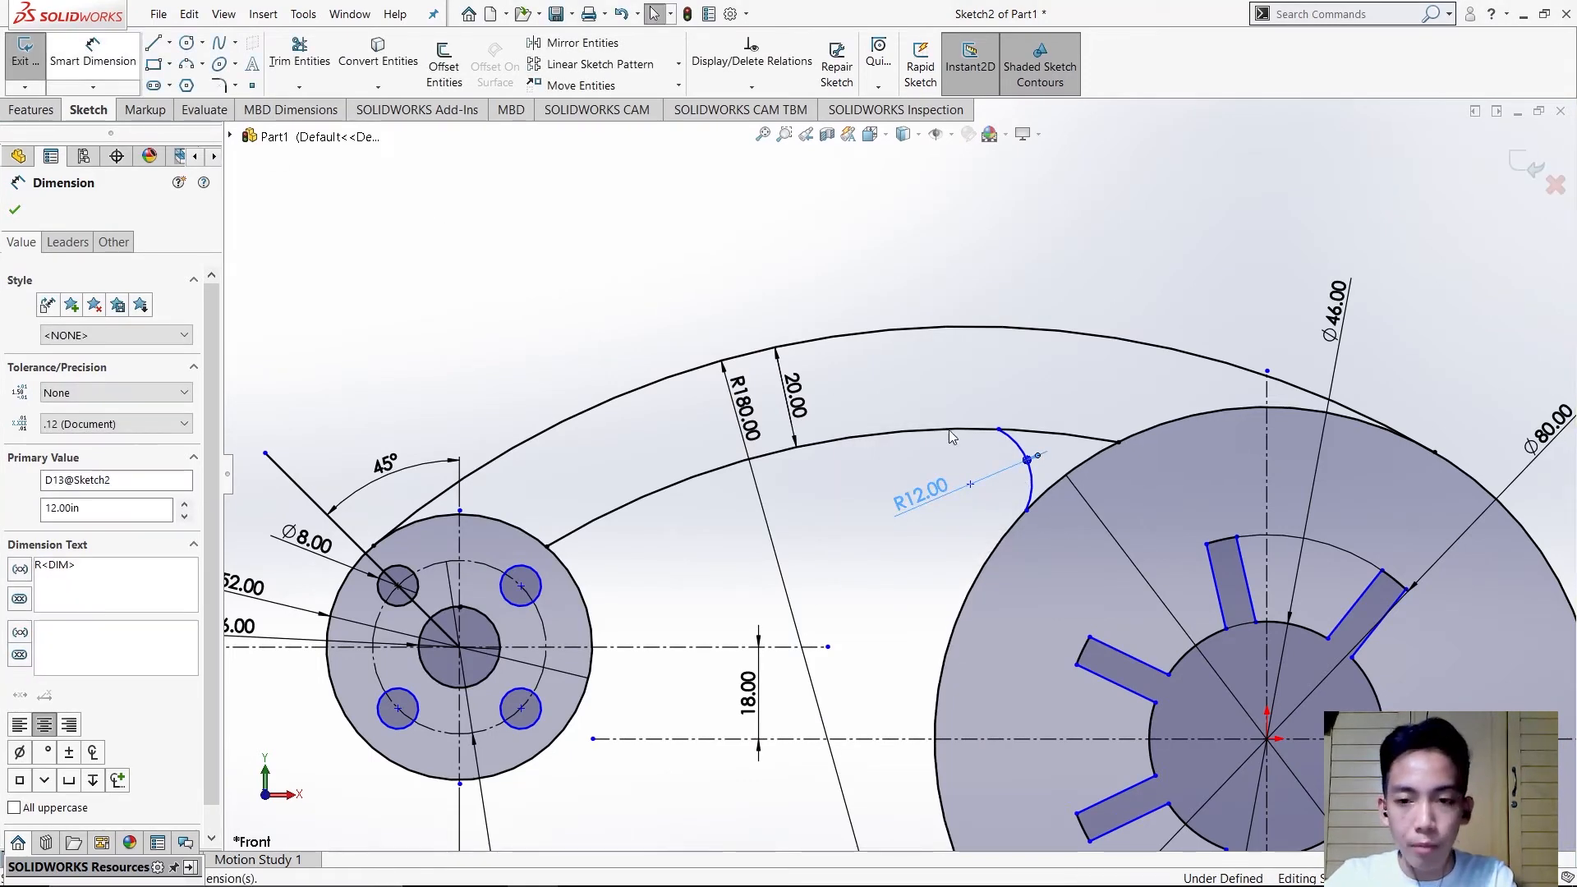
- Trim the inner offset arc's excess between the R12 corner arc and the large hub, comparing the outline with the reference drawing
key("alt+Tab")
key("alt+Tab")
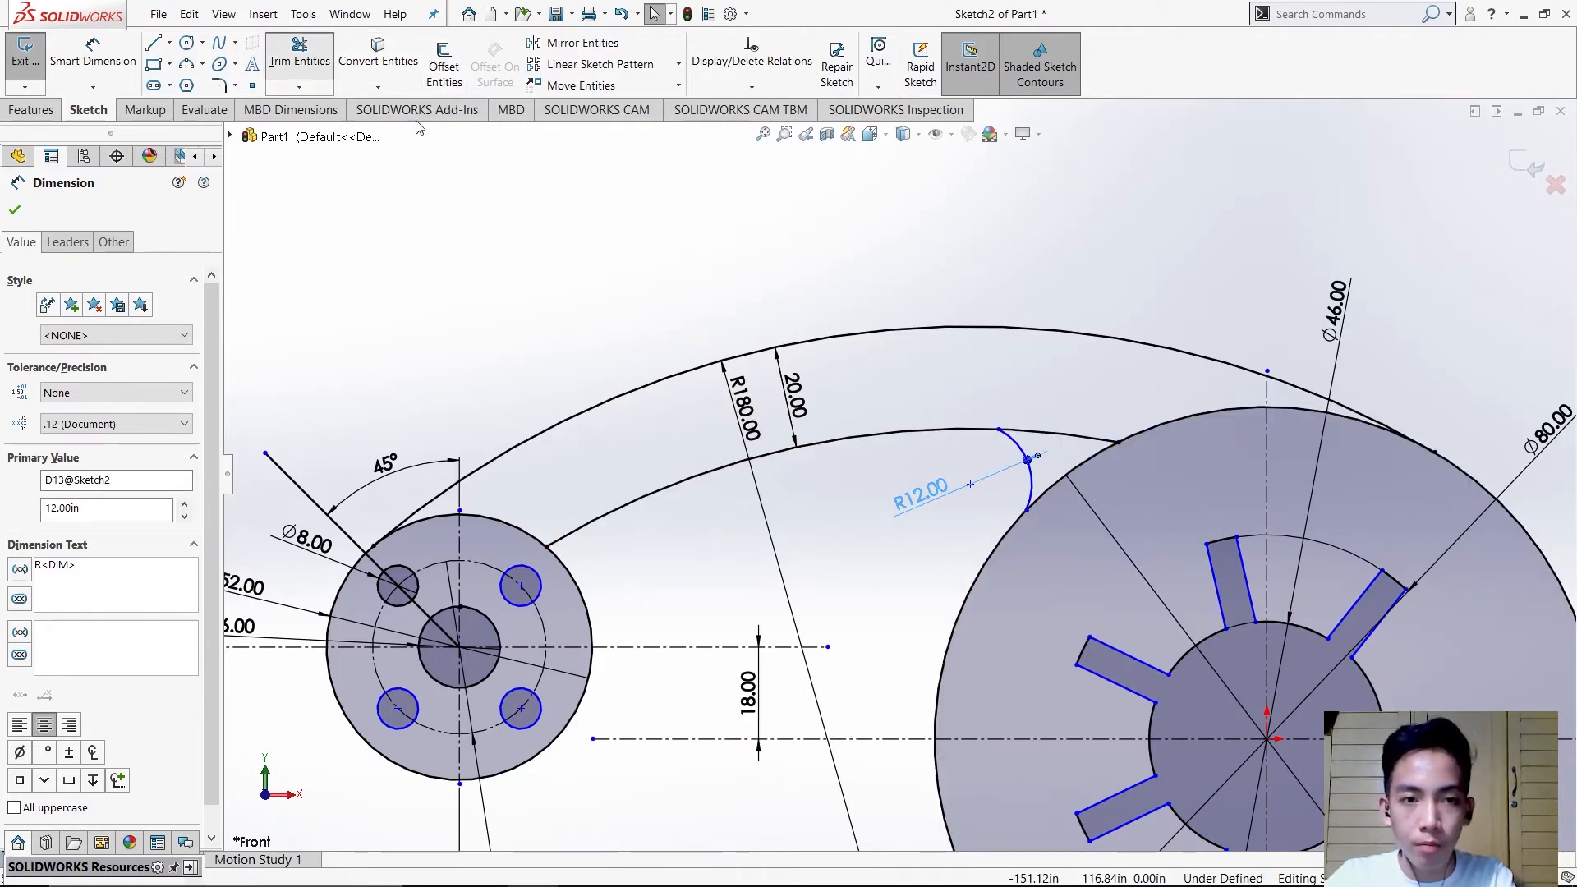
left_click(299, 53)
key("alt+Tab")
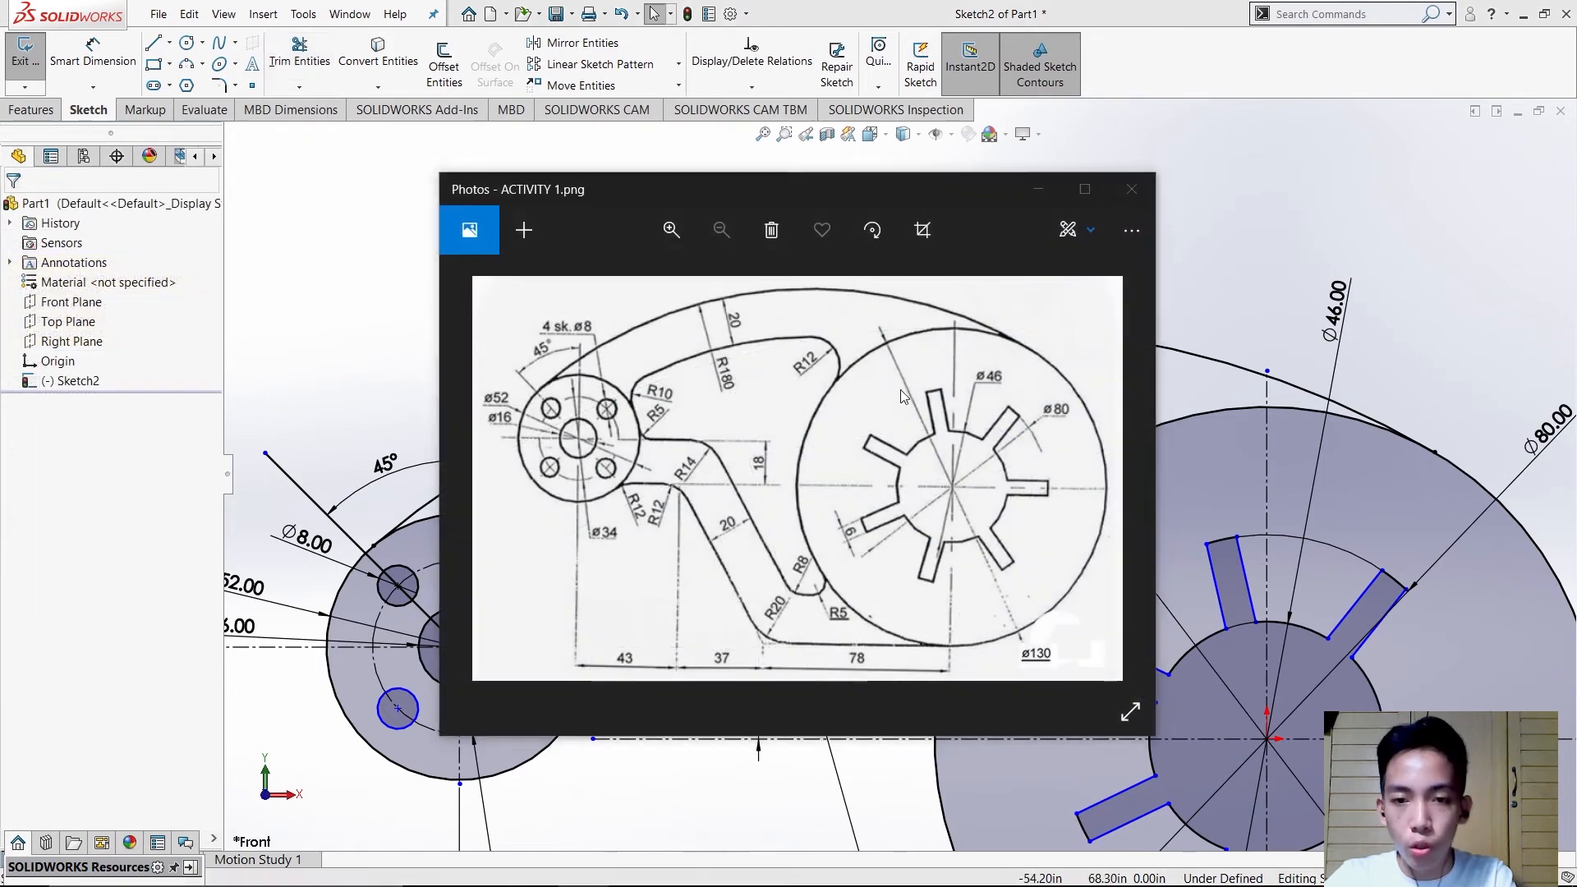
key("alt+Tab")
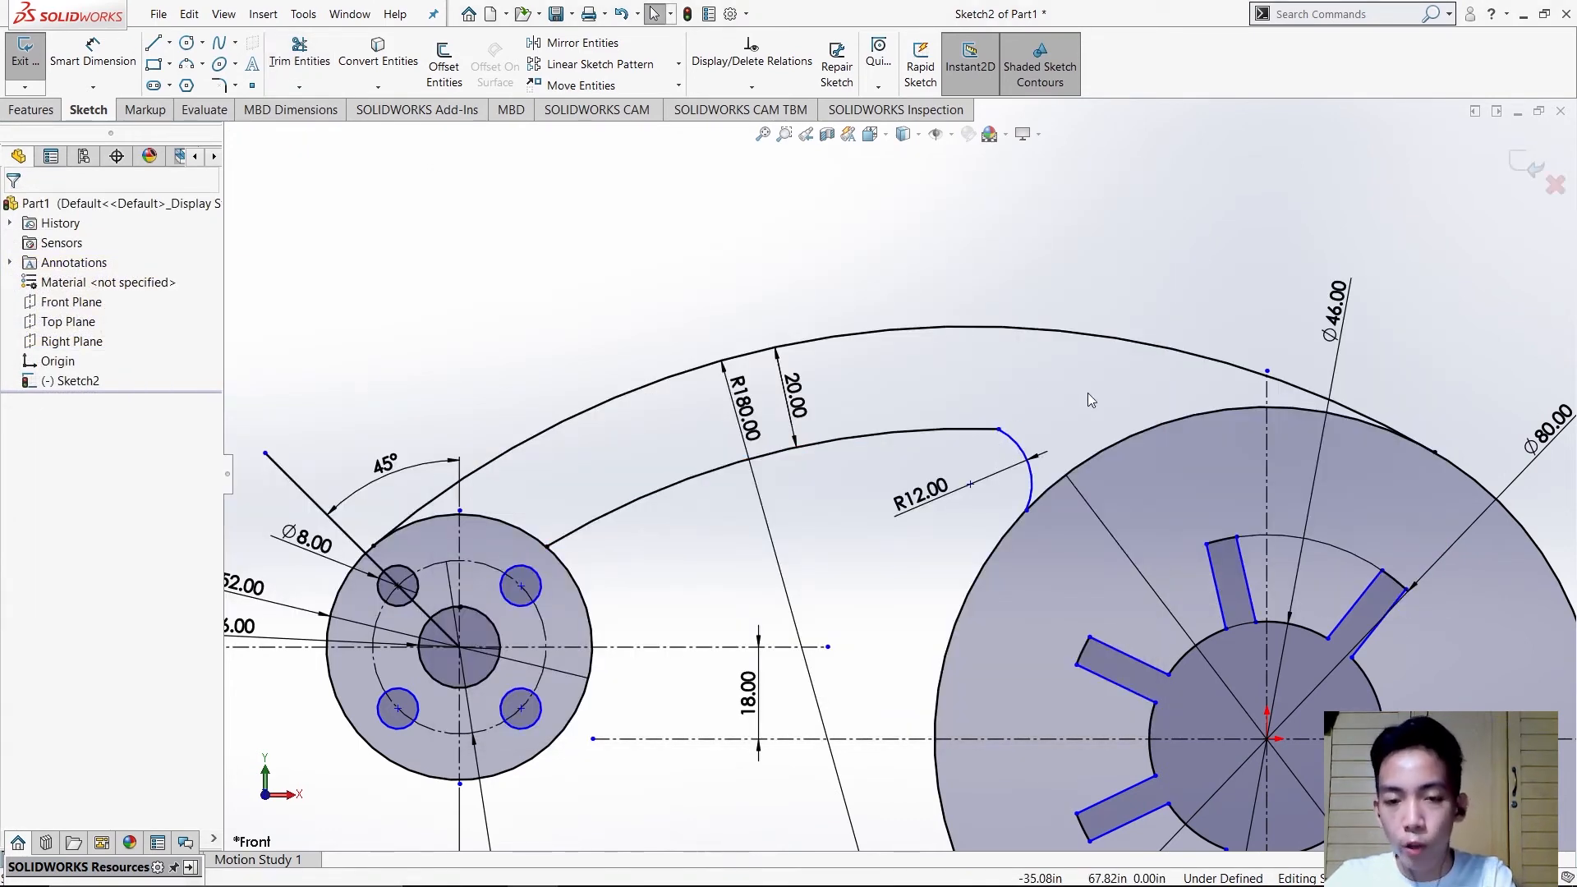
- Add a tangent relation between the inner offset arc and the R12 corner arc, and inspect their junction
left_click(752, 86)
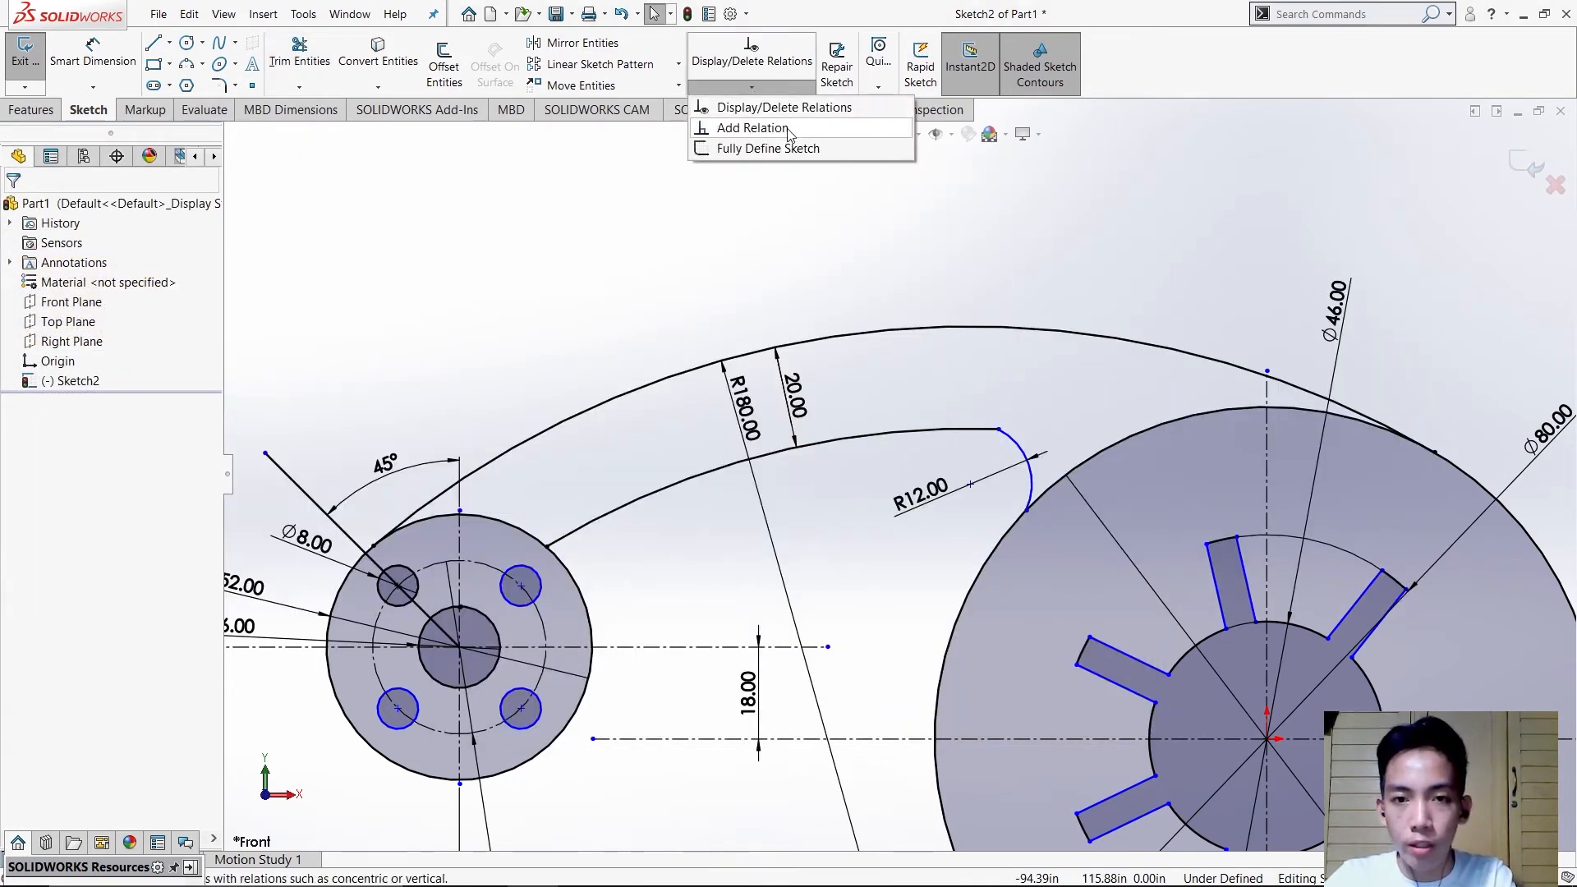
left_click(954, 429)
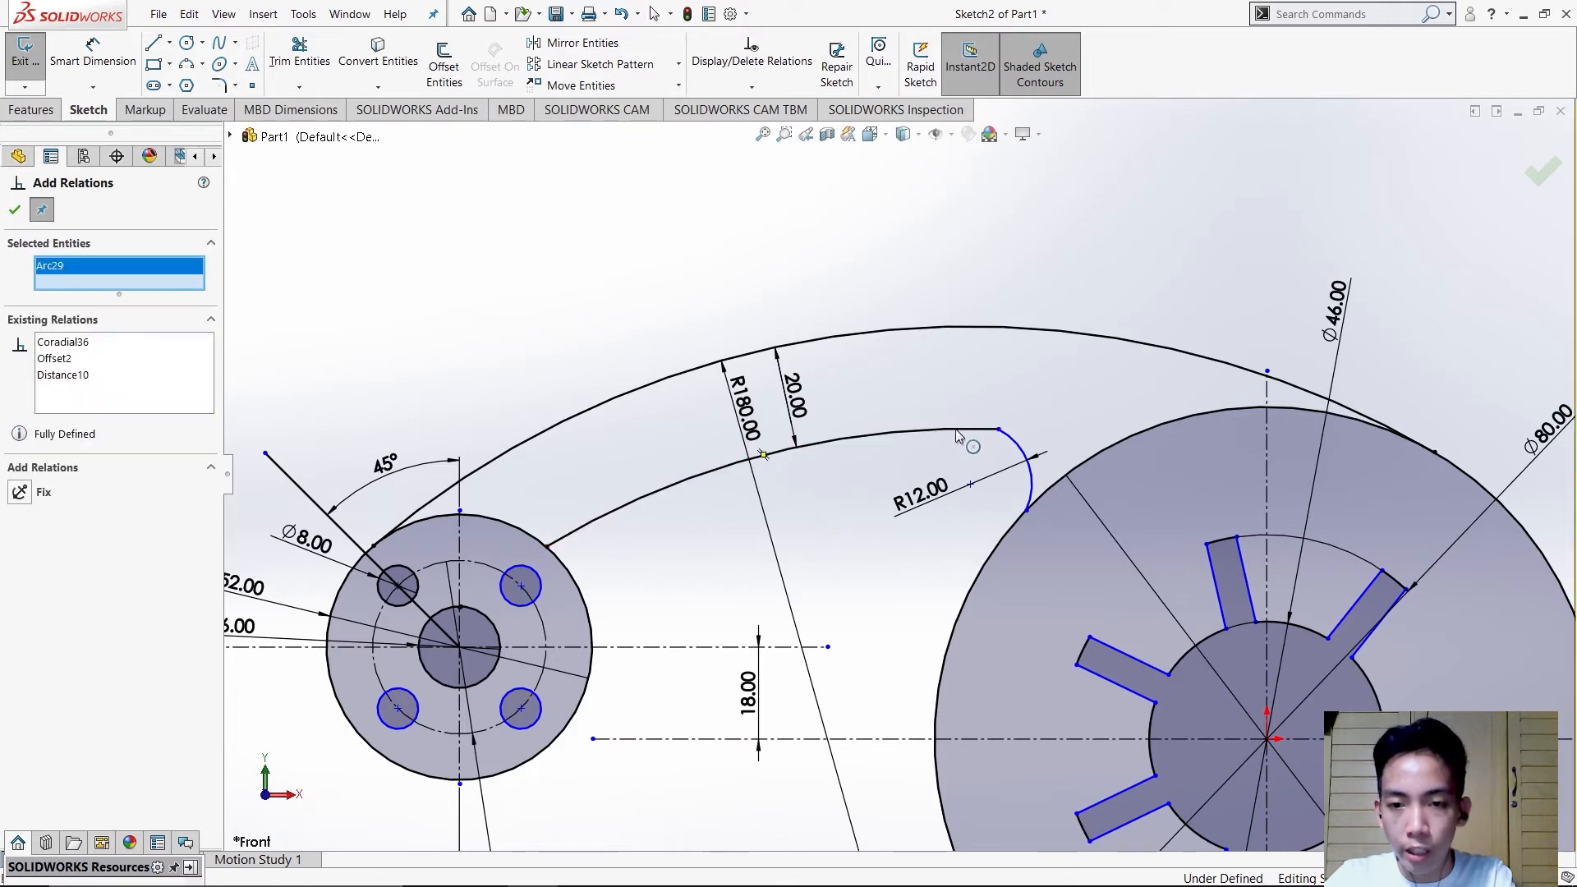
left_click(1016, 447)
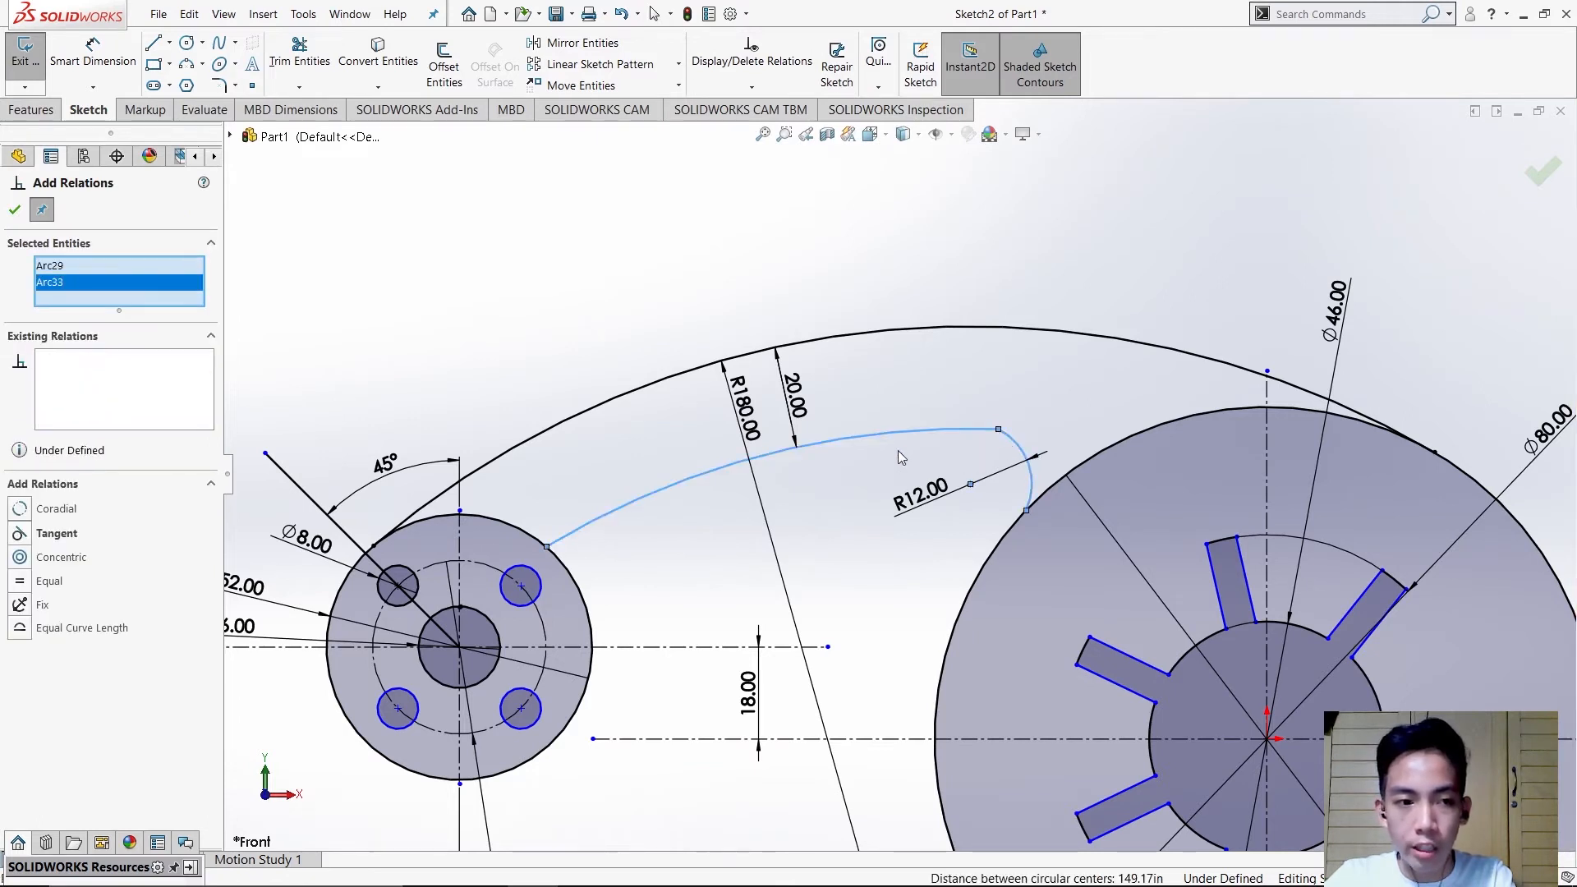
left_click(74, 534)
key("Escape")
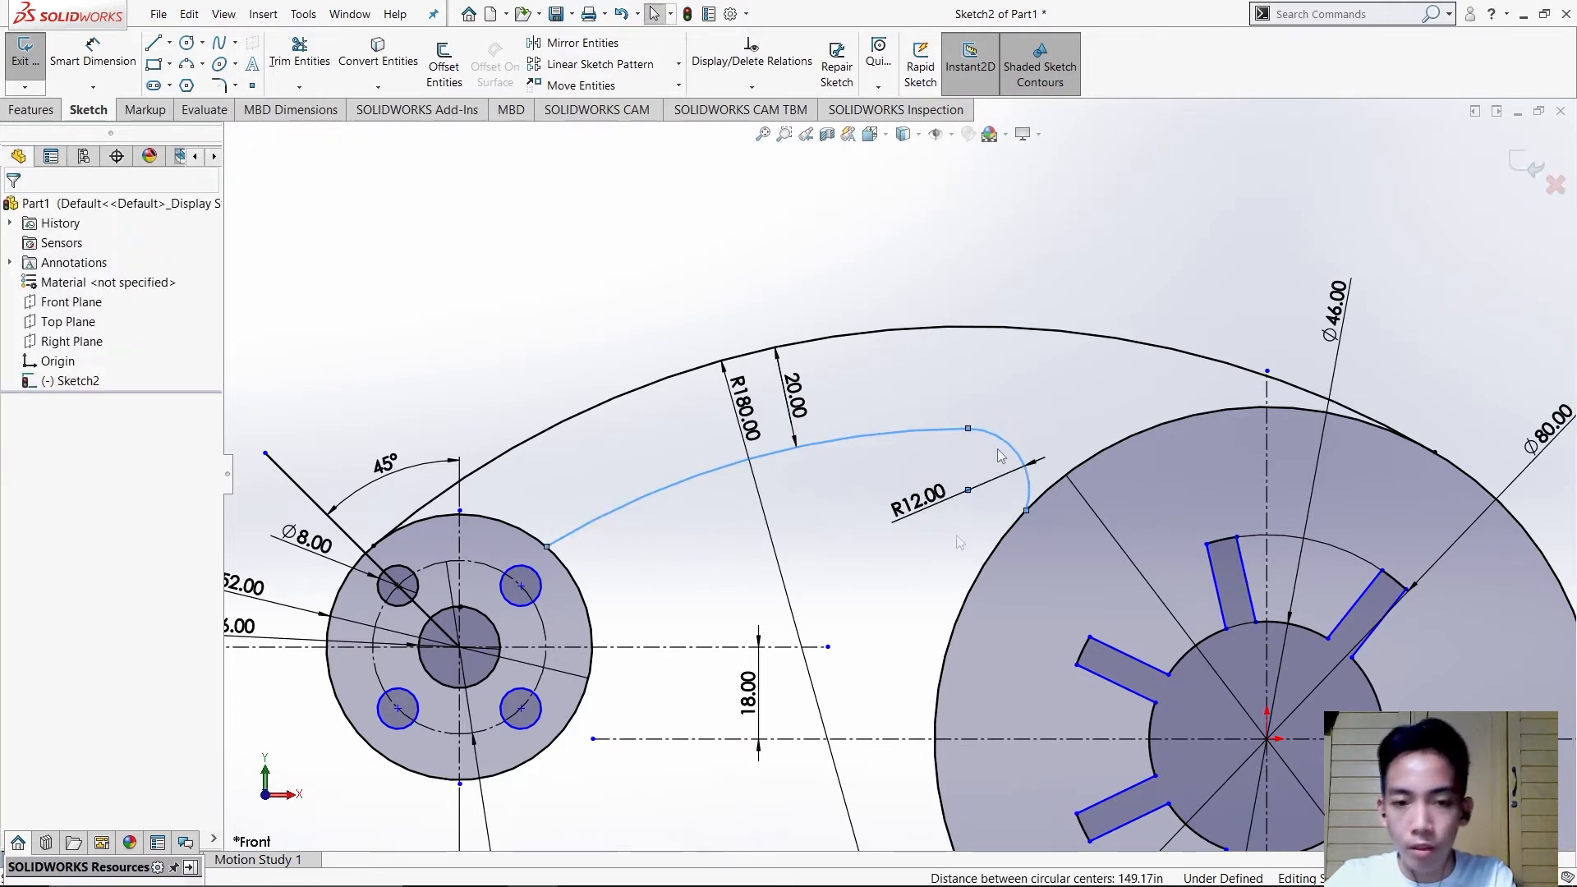
scroll(1018, 423, "down", 3)
scroll(909, 449, "down", 5)
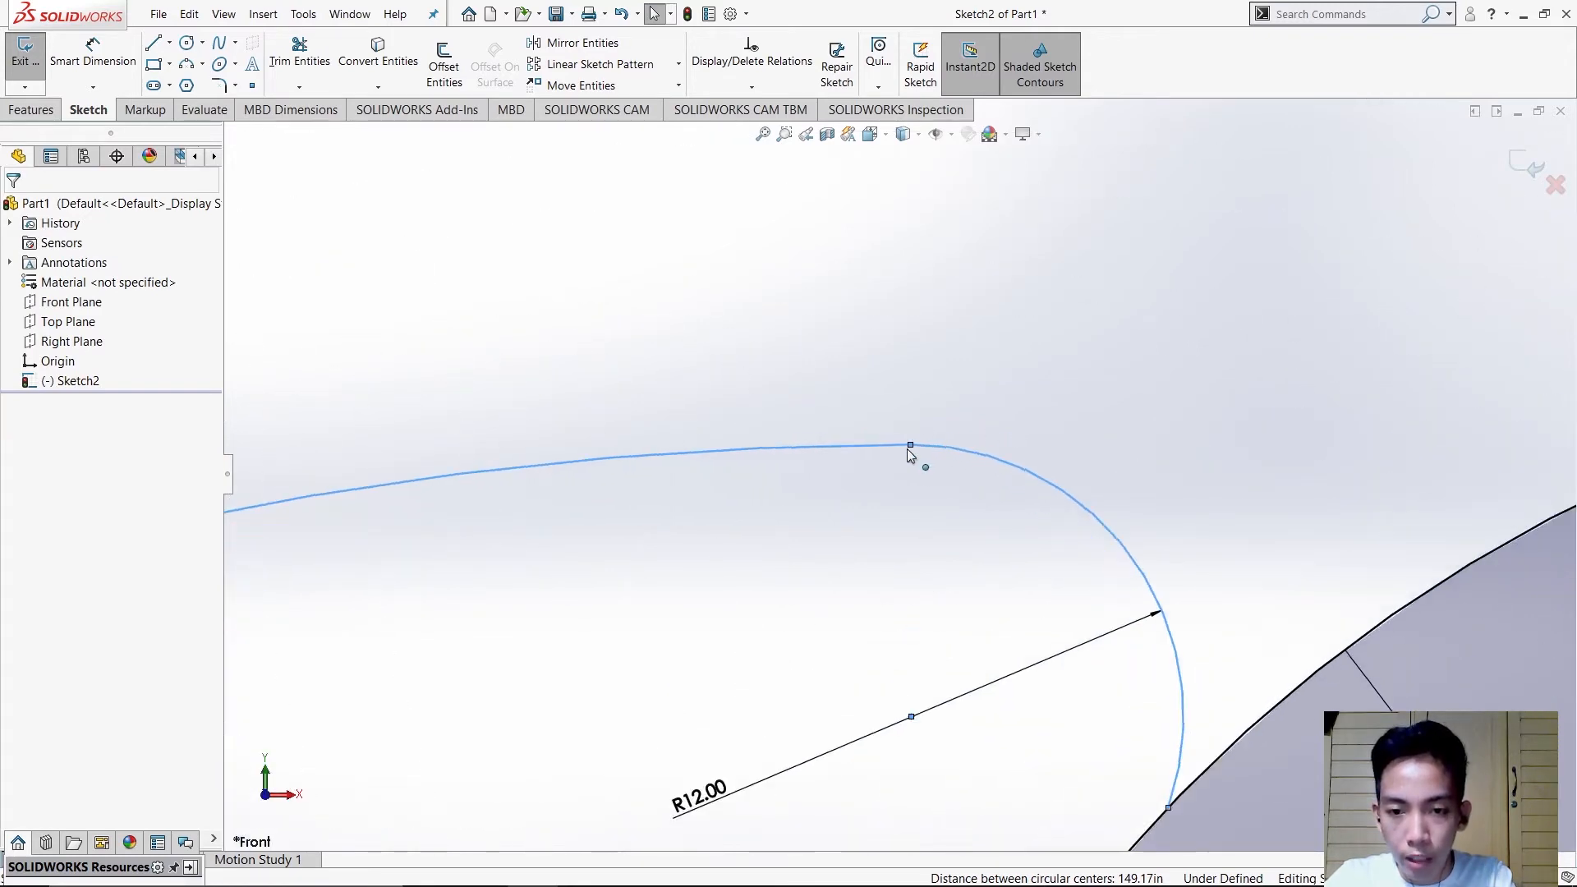
- Add a tangent relation between the R12 corner arc and the large hub's outer circle
scroll(913, 449, "up", 2)
scroll(922, 460, "down", 4)
scroll(936, 484, "up", 6)
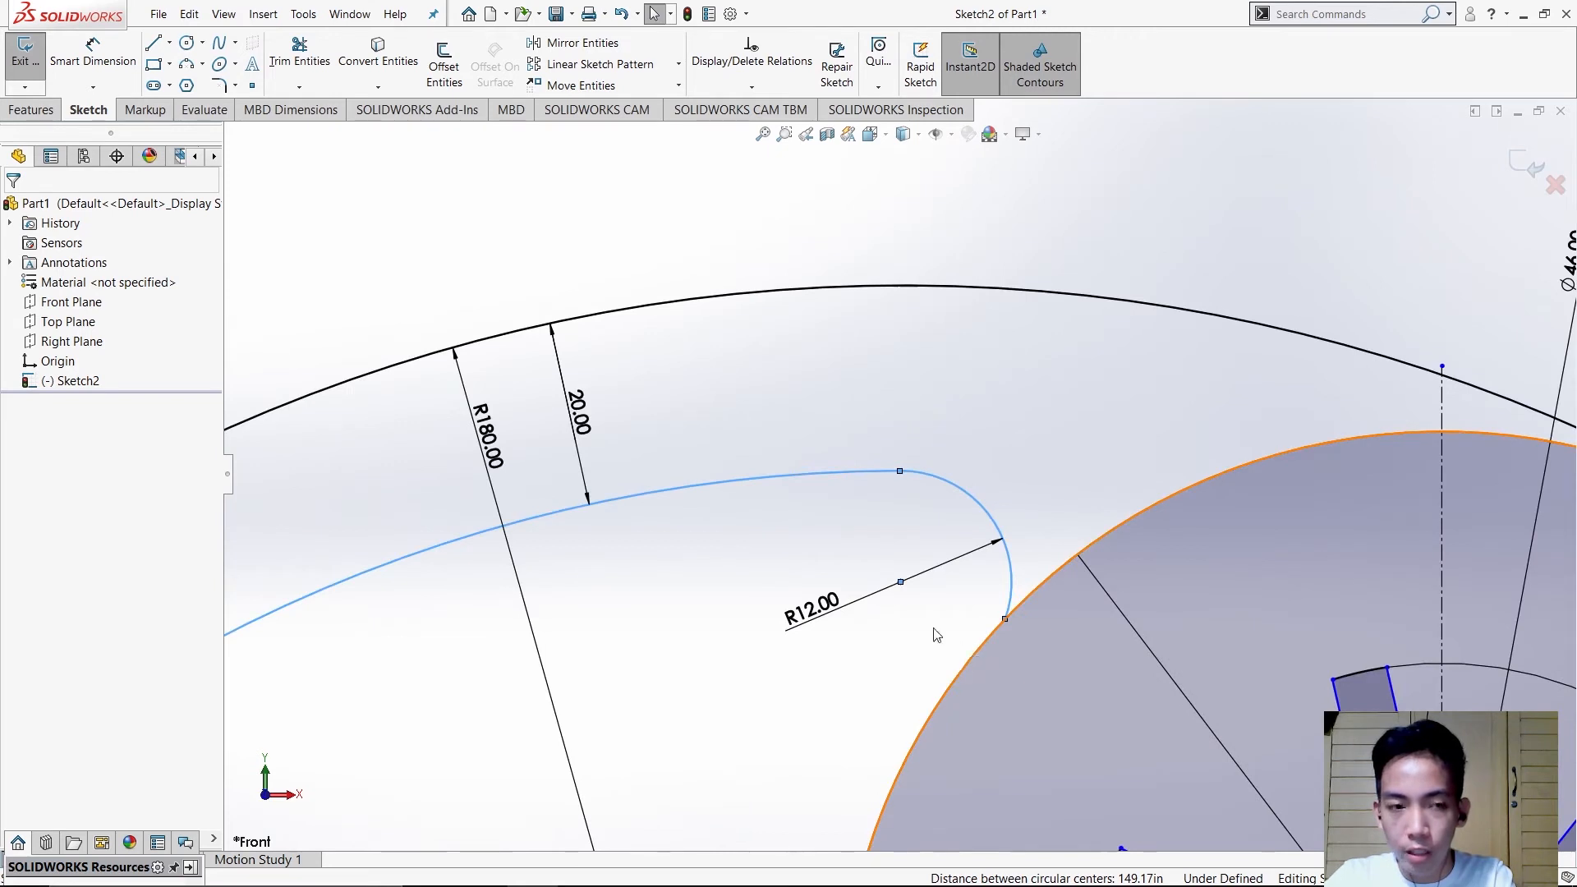
left_click(1038, 511)
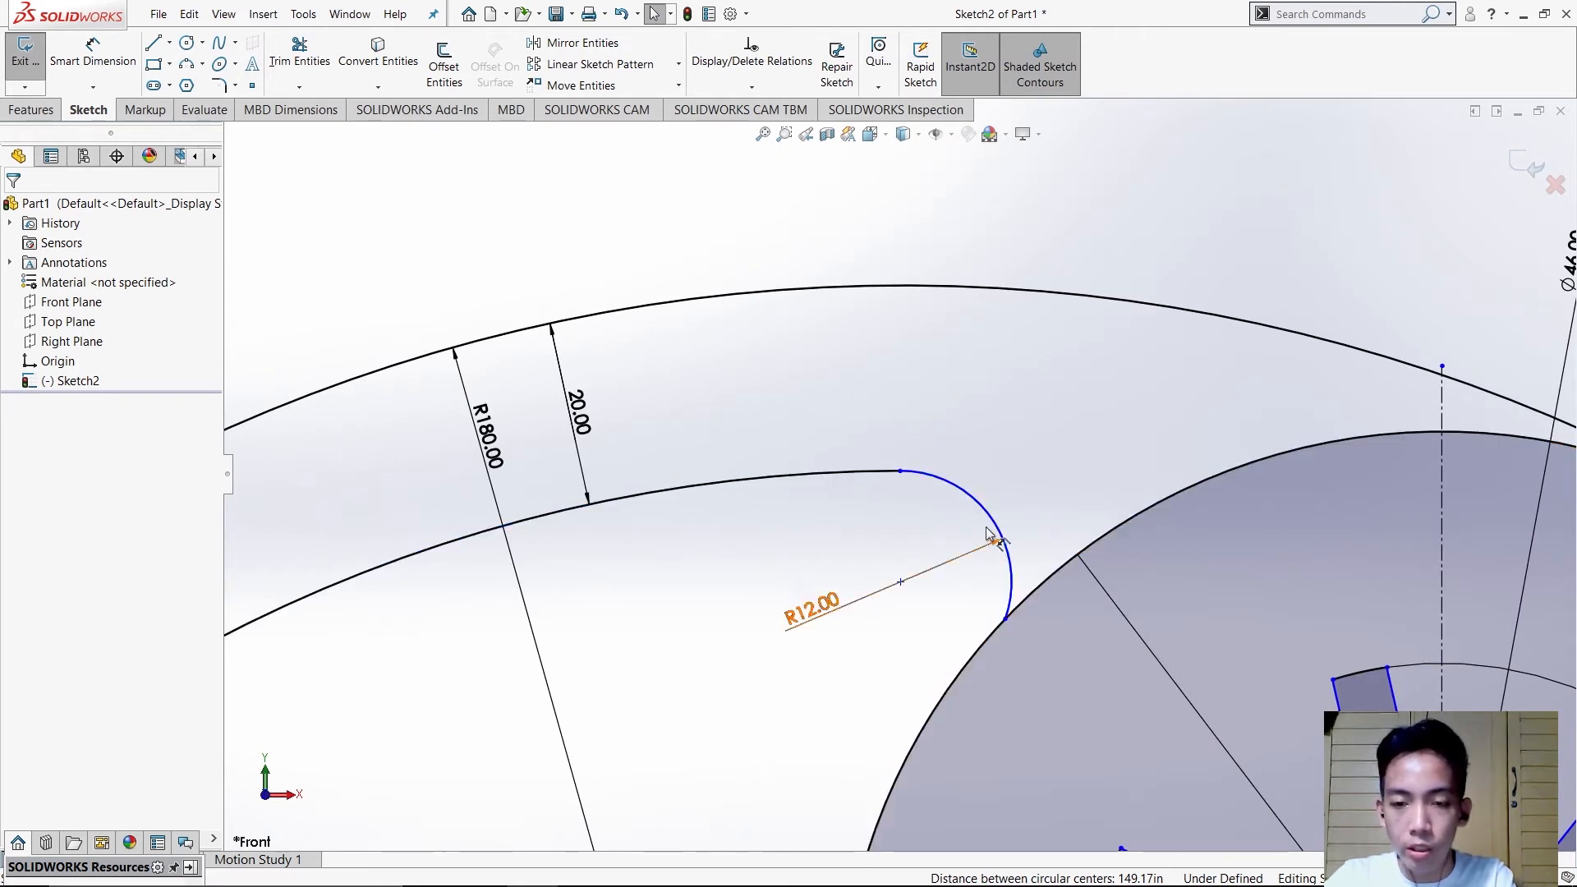
left_click(752, 87)
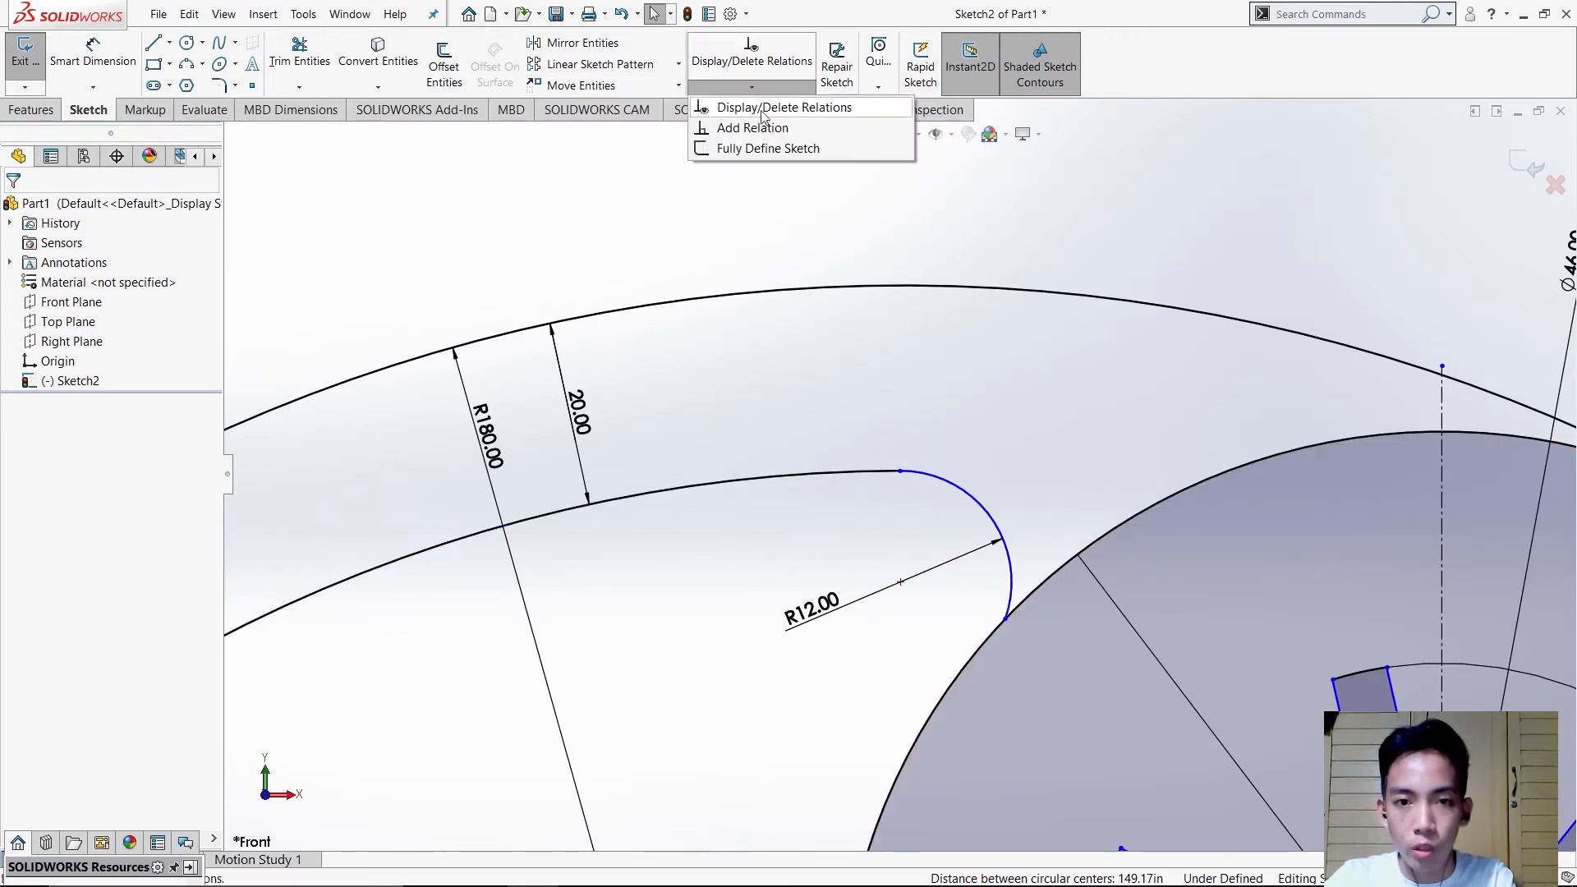
left_click(760, 142)
left_click(975, 657)
left_click(1007, 553)
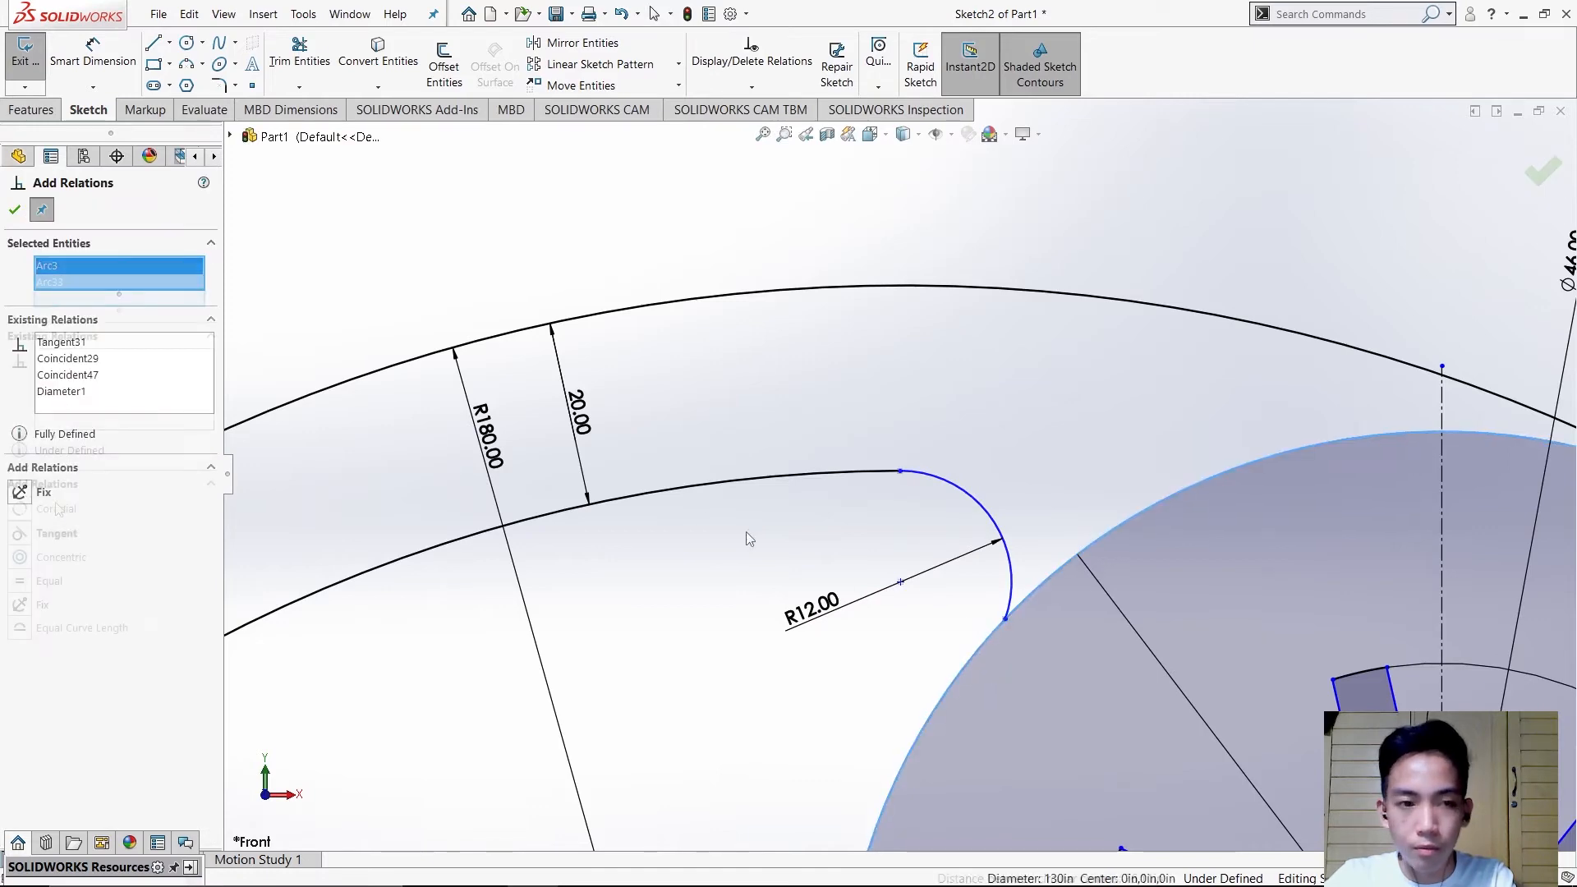
left_click(72, 534)
left_click(14, 209)
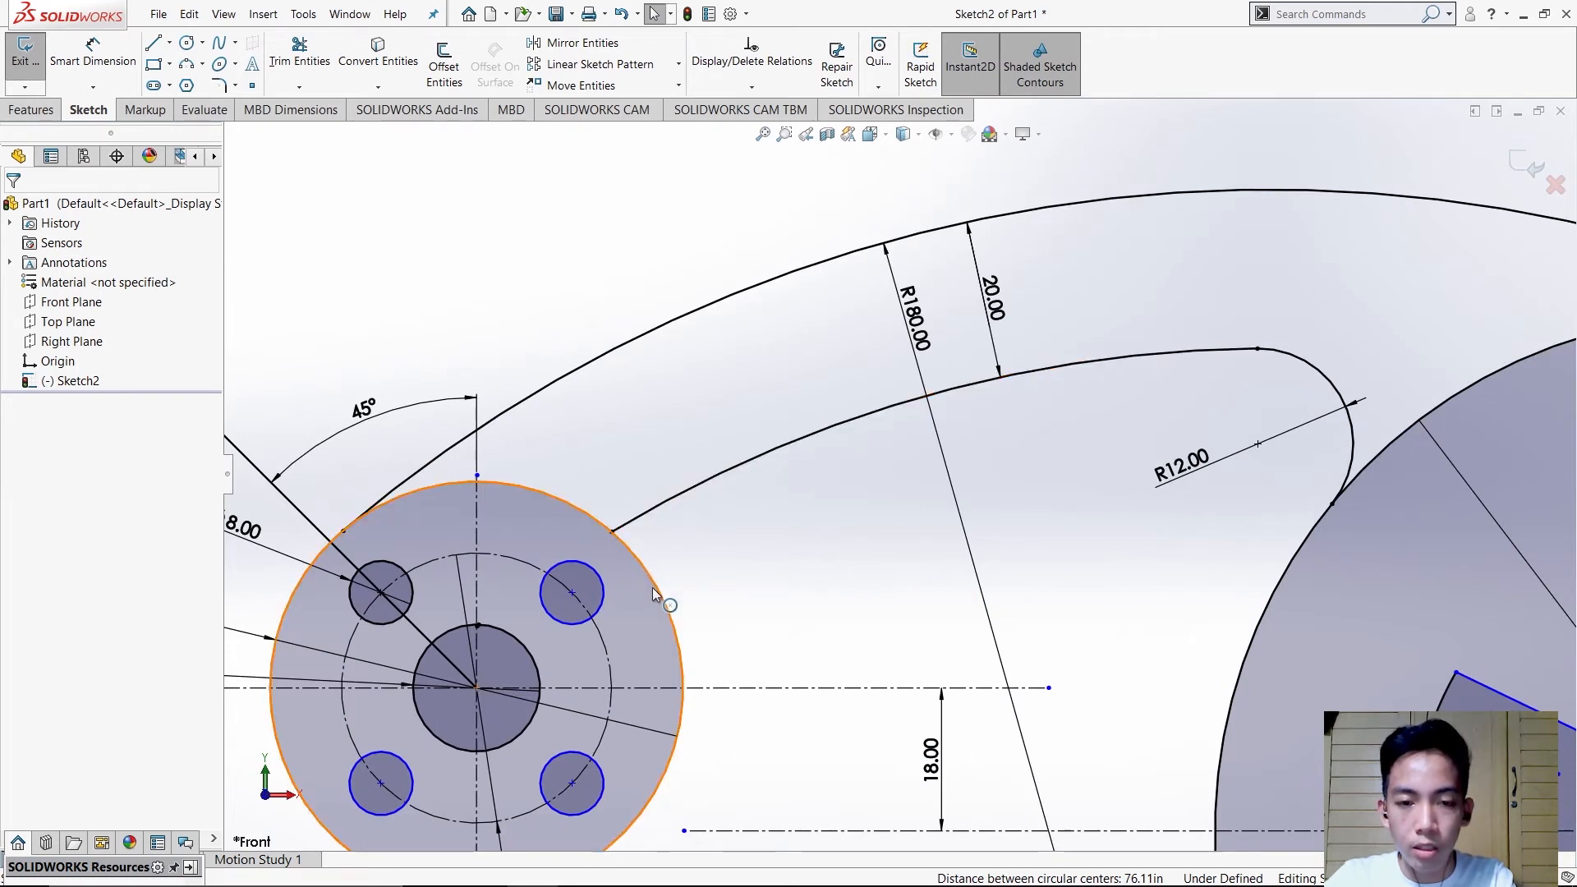
- Sketch a three-point arc about 5.9 in in radius from the inner offset arc to the small hub's outer circle, following the reference drawing
key("alt+Tab")
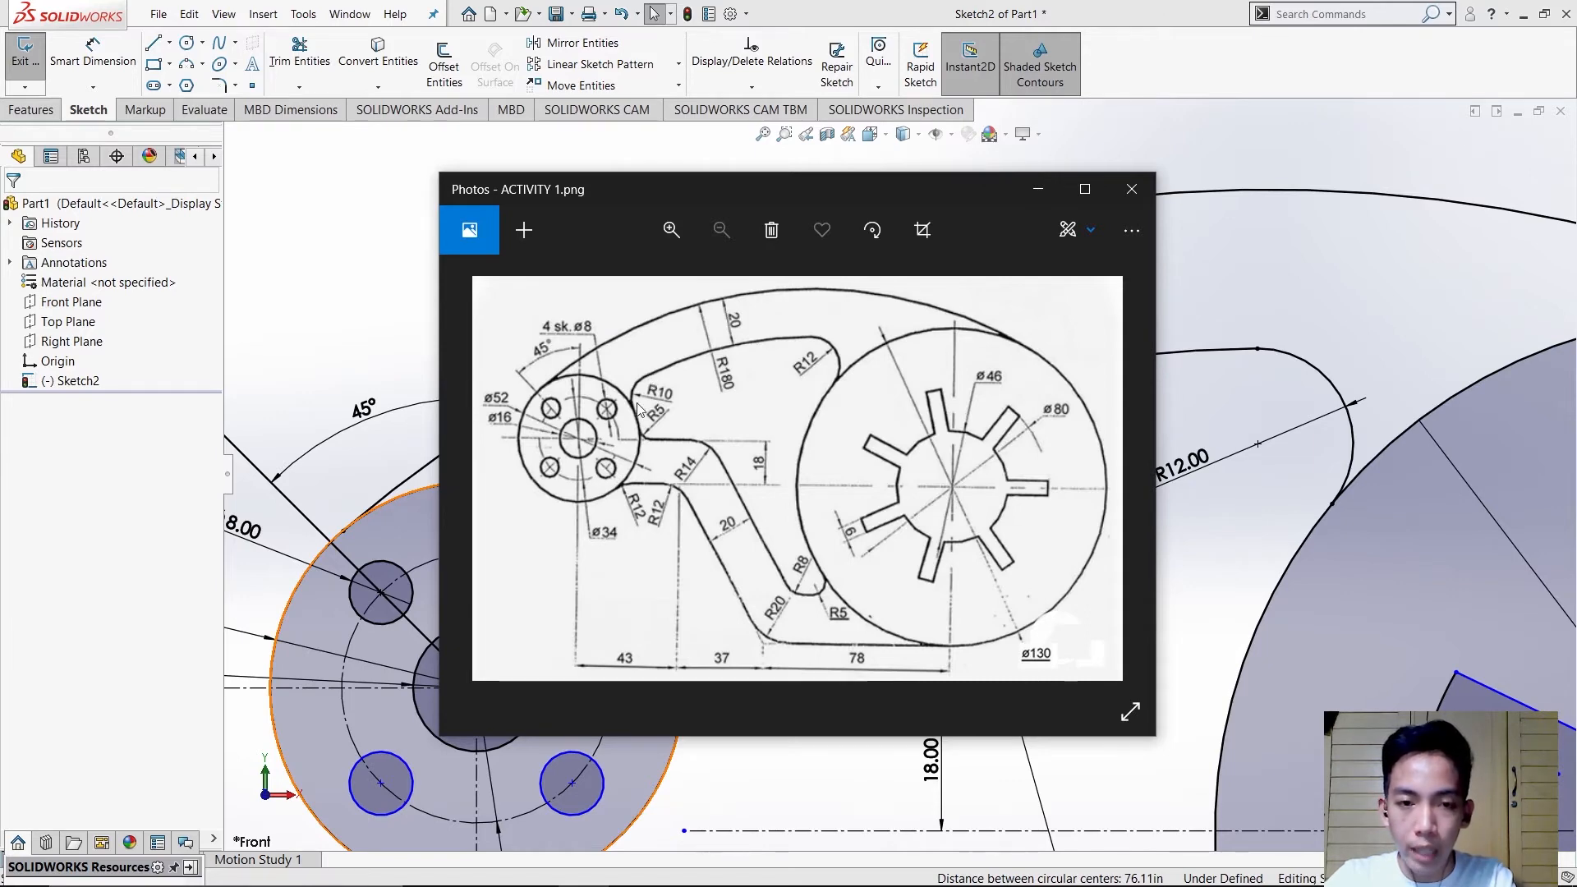
key("alt+Tab")
key("alt+Tab")
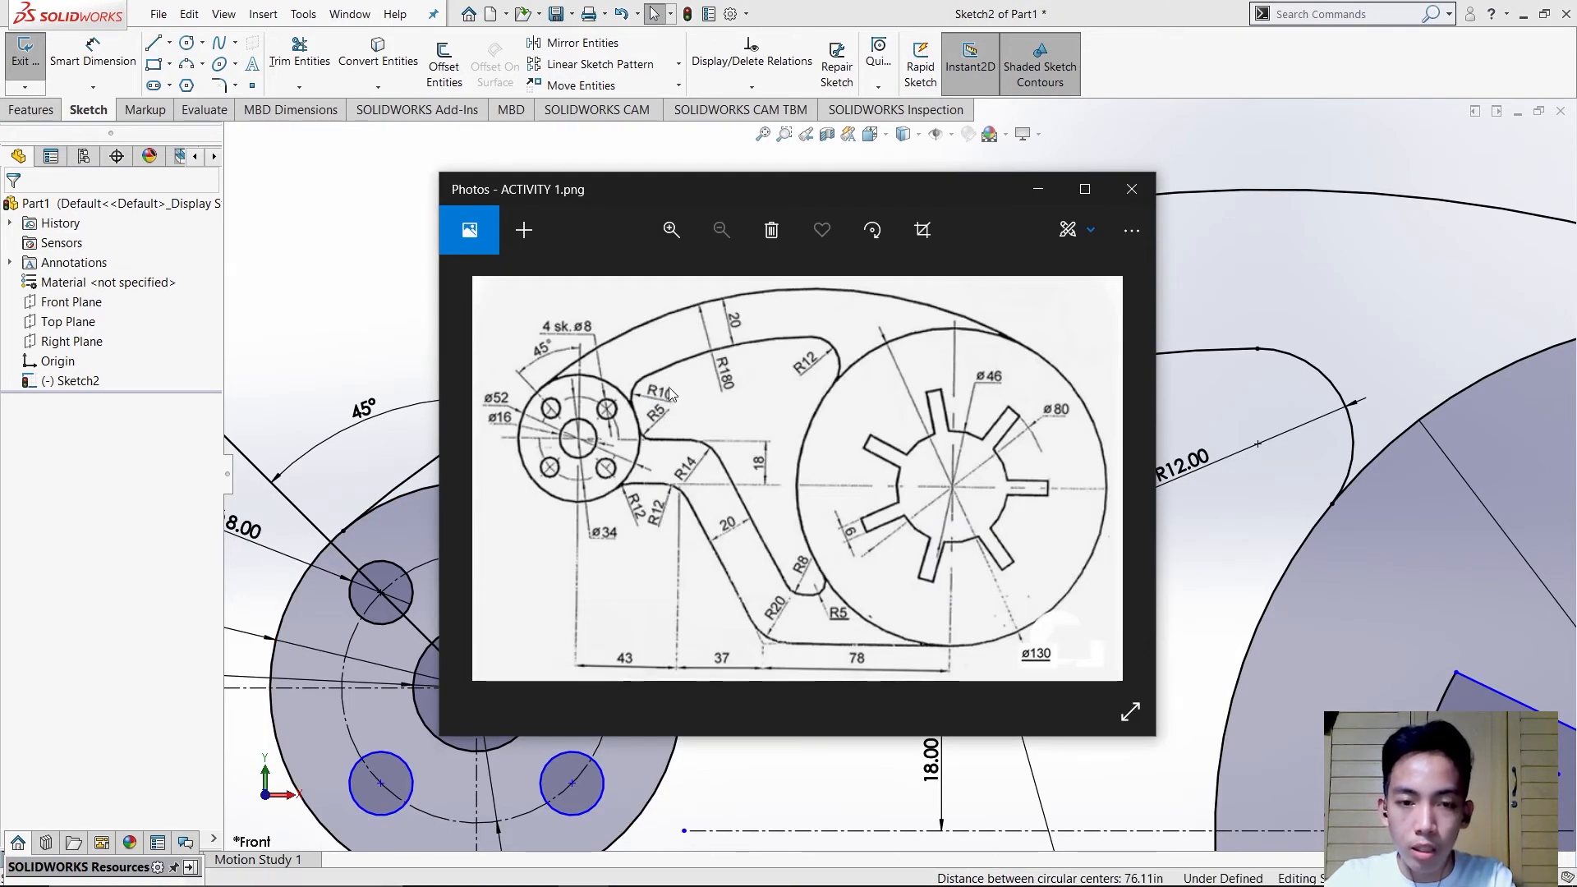
key("alt+Tab")
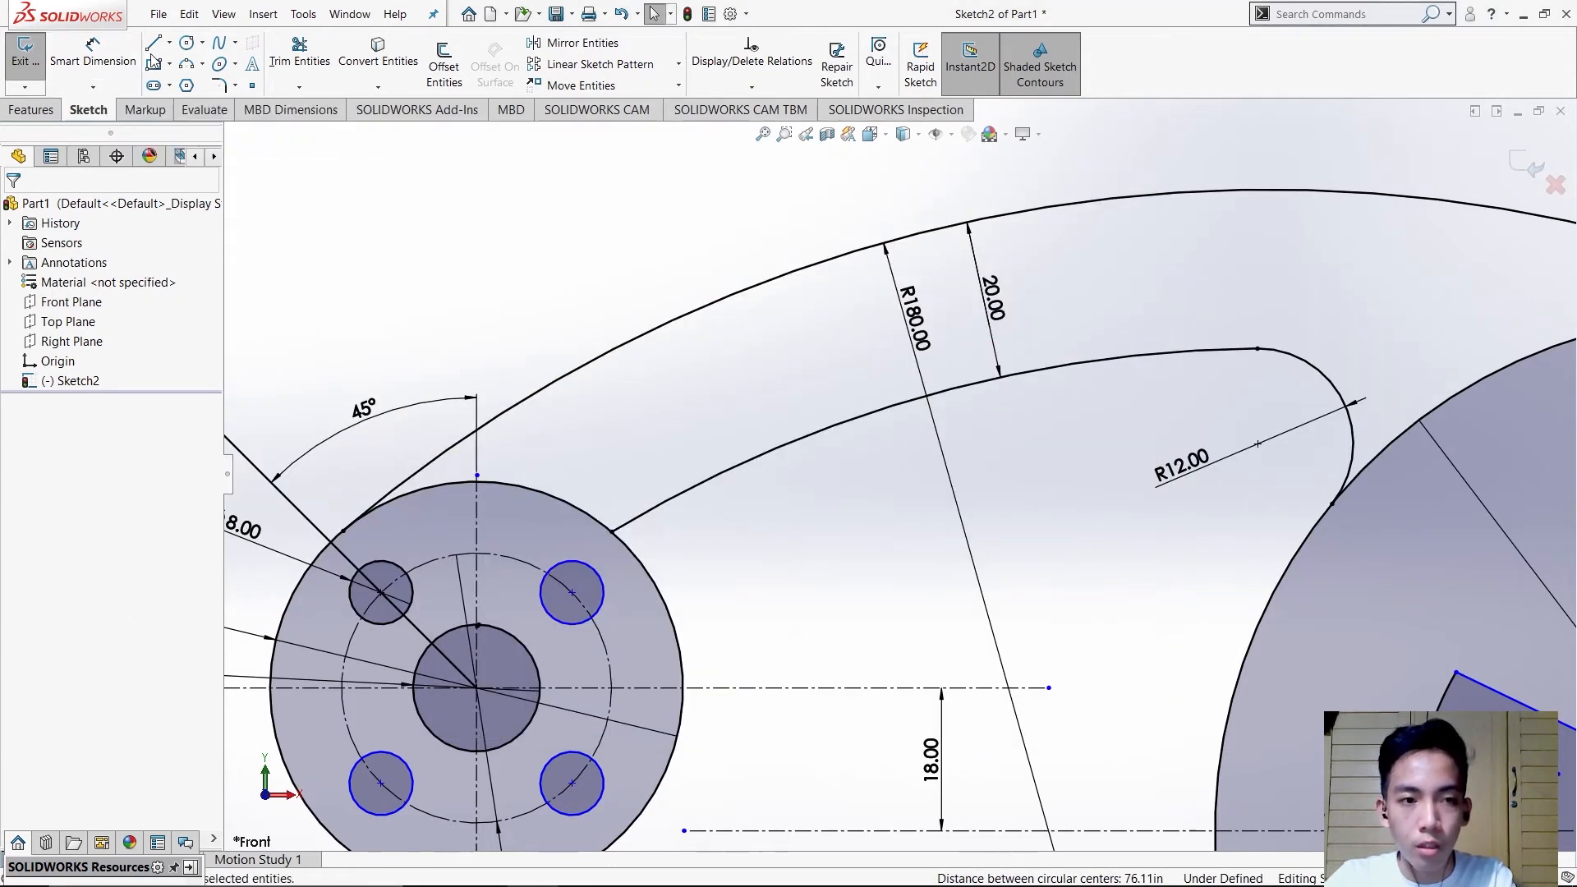
left_click(203, 64)
left_click(236, 127)
left_click(662, 506)
left_click(649, 565)
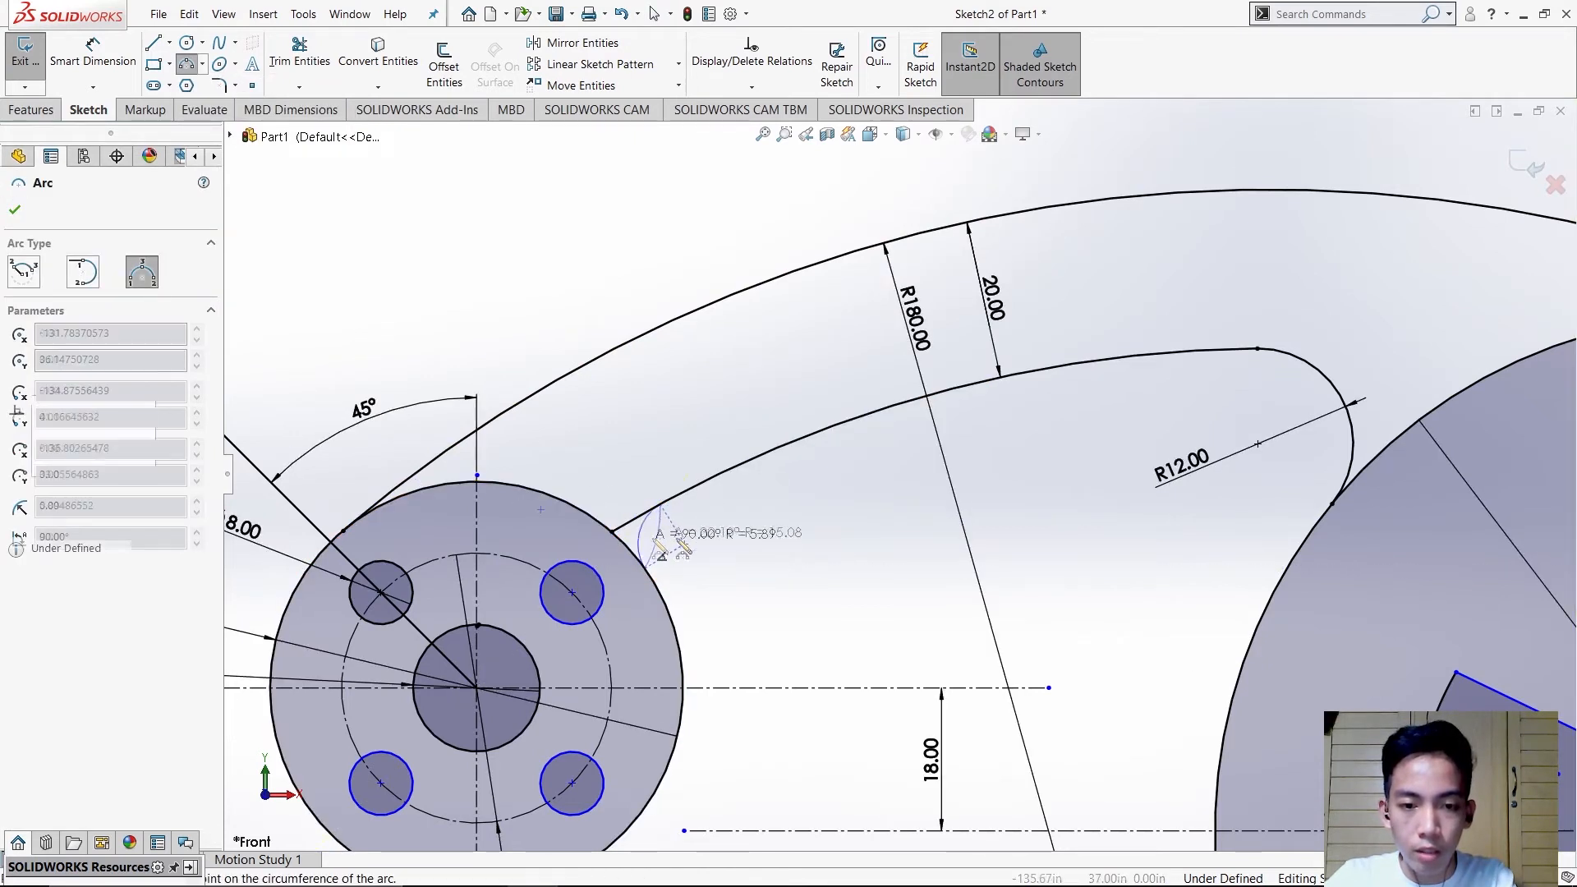
left_click(16, 211)
- Dimension the radius of the corner arc beside the small hub as 10 in, following the reference drawing
left_click(93, 59)
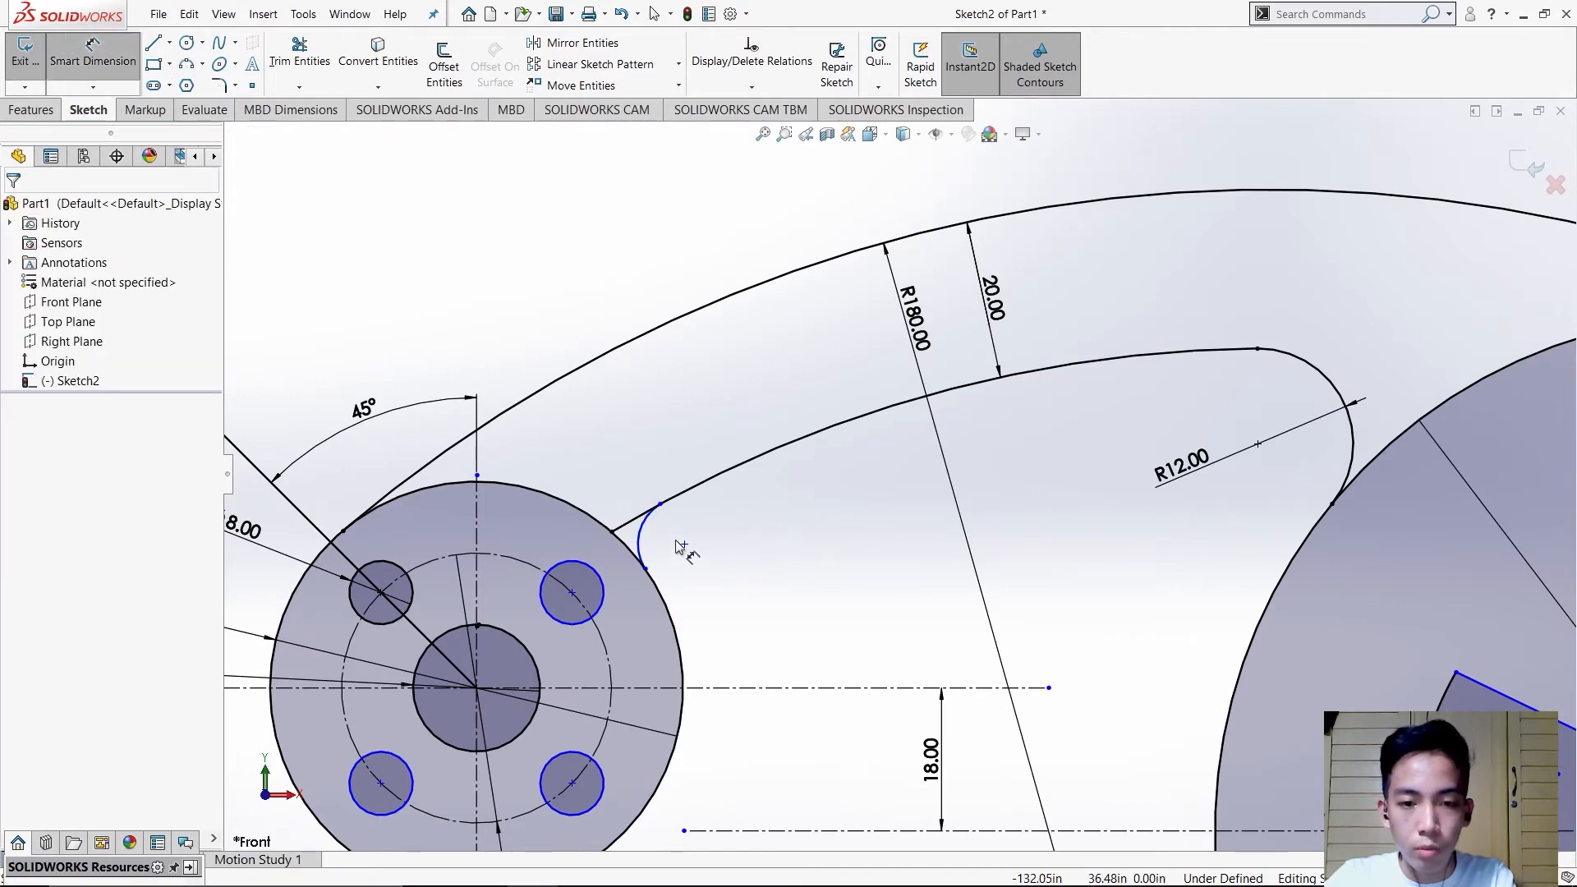
left_click(644, 535)
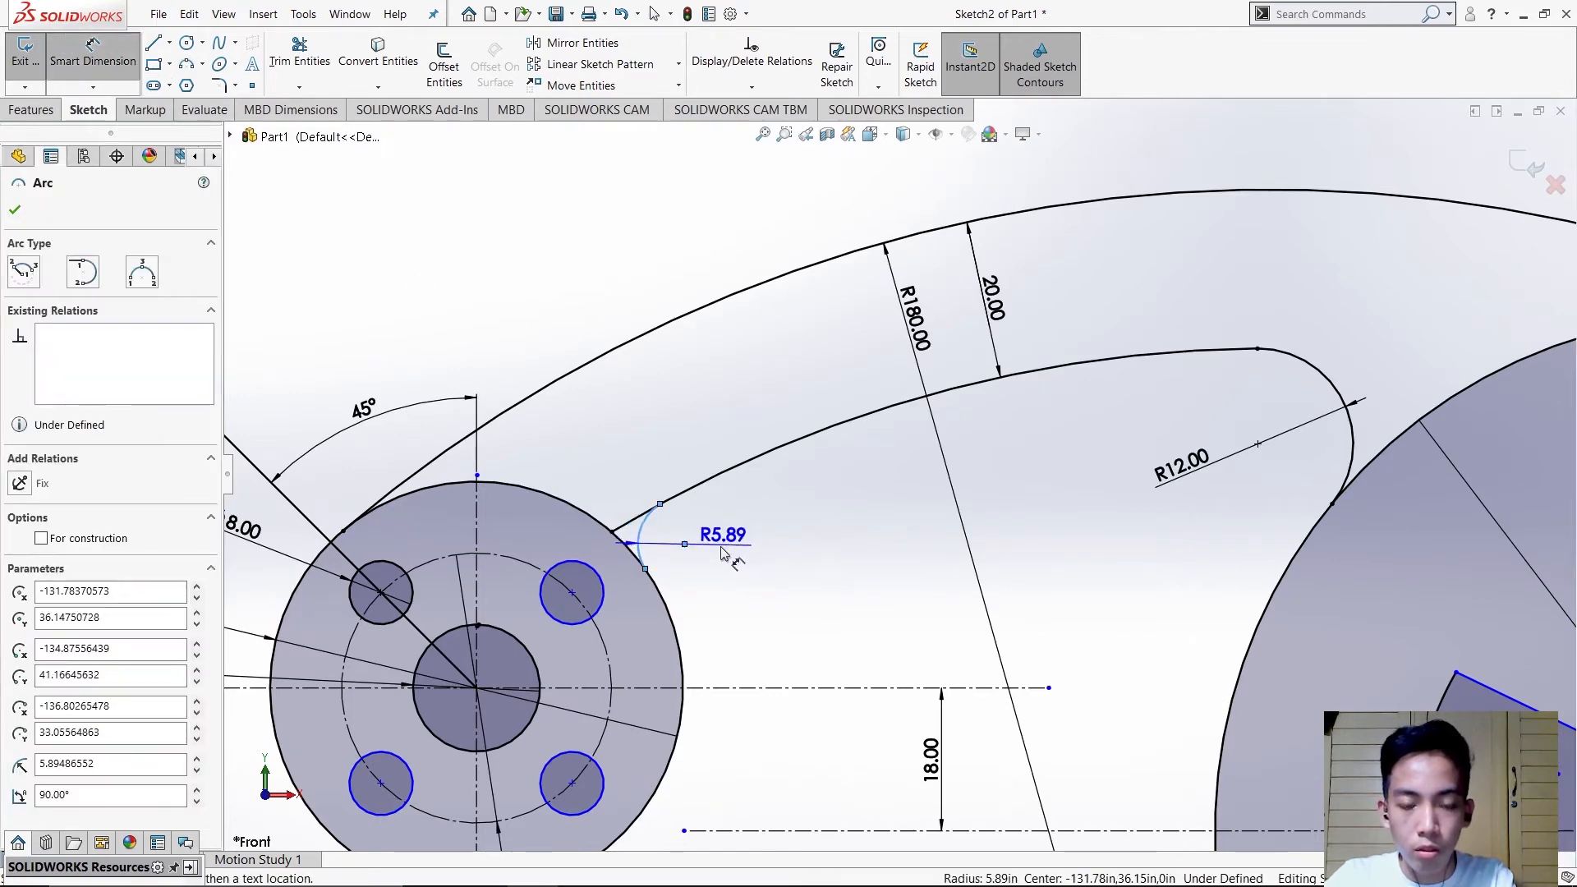
key("alt+Tab")
key("alt+Tab")
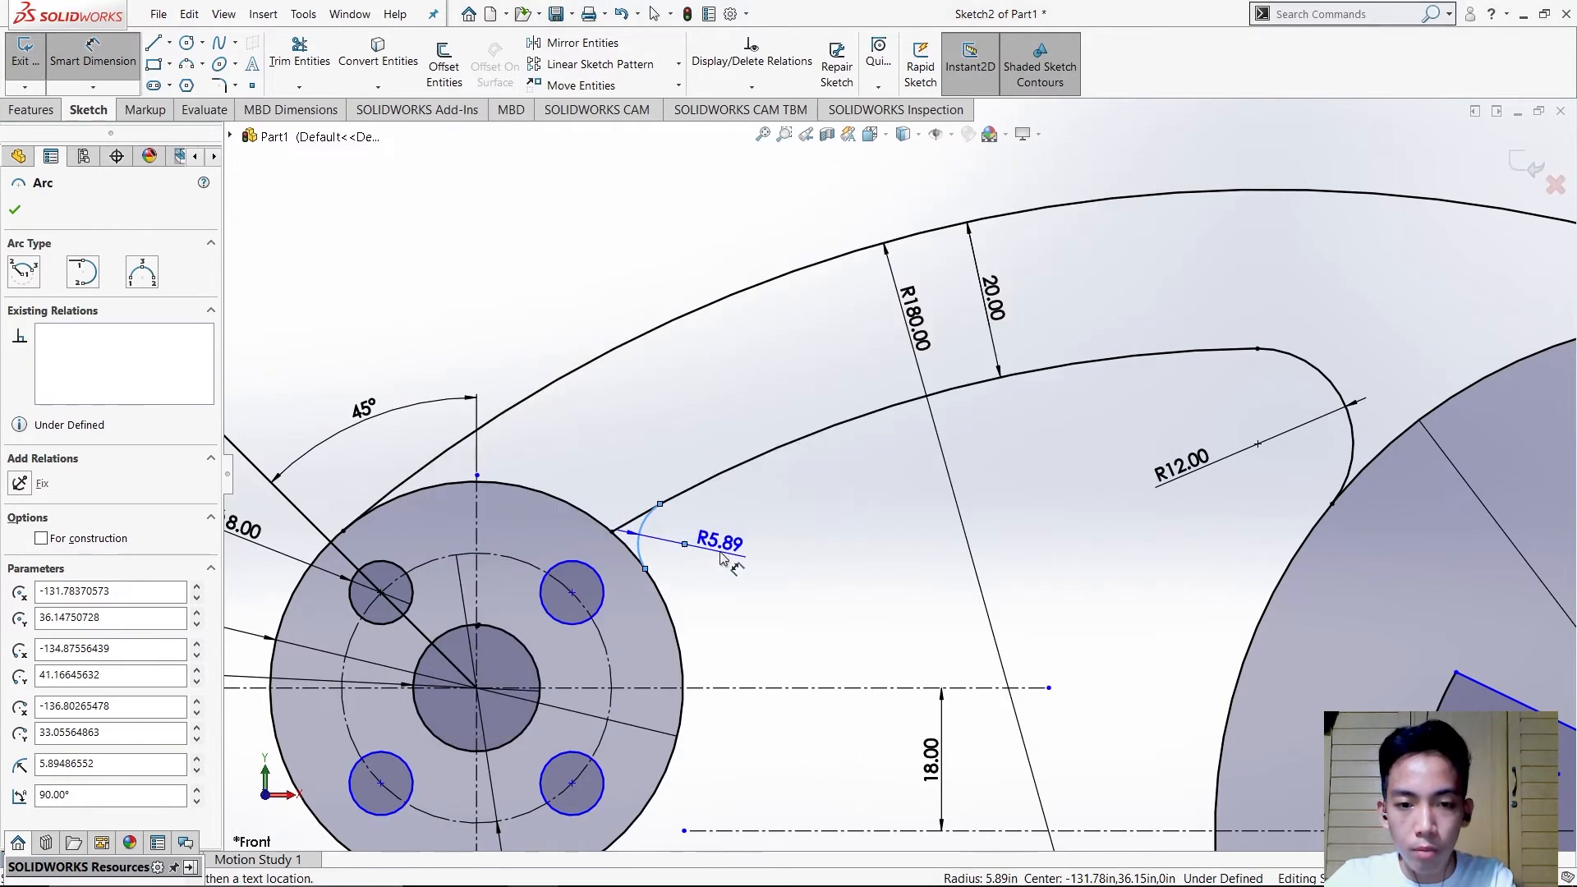
left_click(721, 557)
type("10")
key("Return")
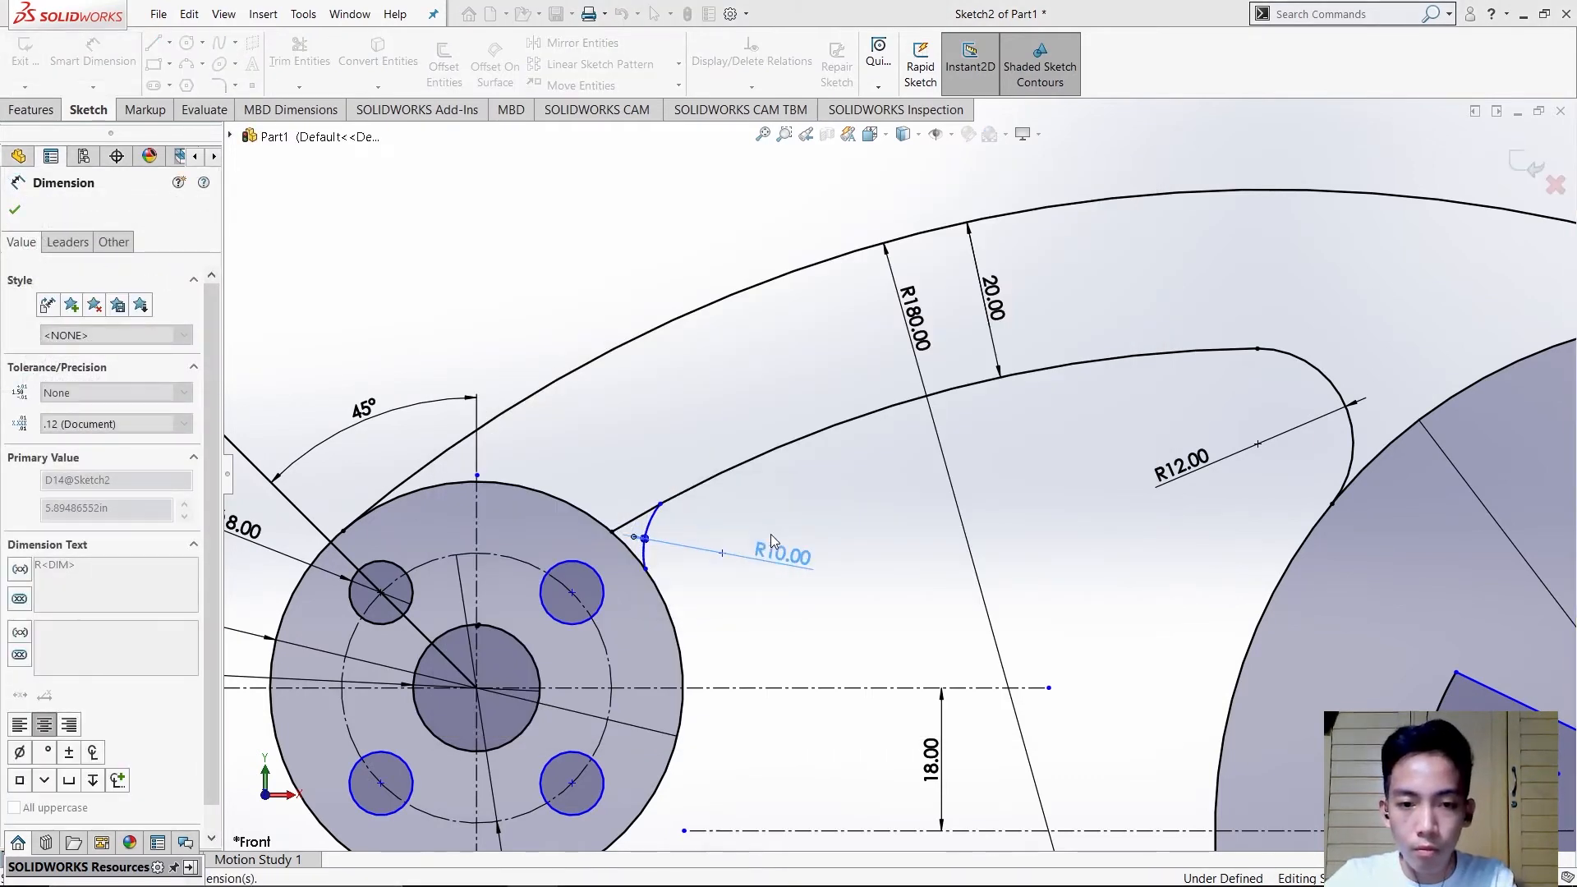
left_click(15, 211)
- Trim the inner offset arc's excess between the R10 arc and the small hub, and make the two arcs tangent
left_click(301, 54)
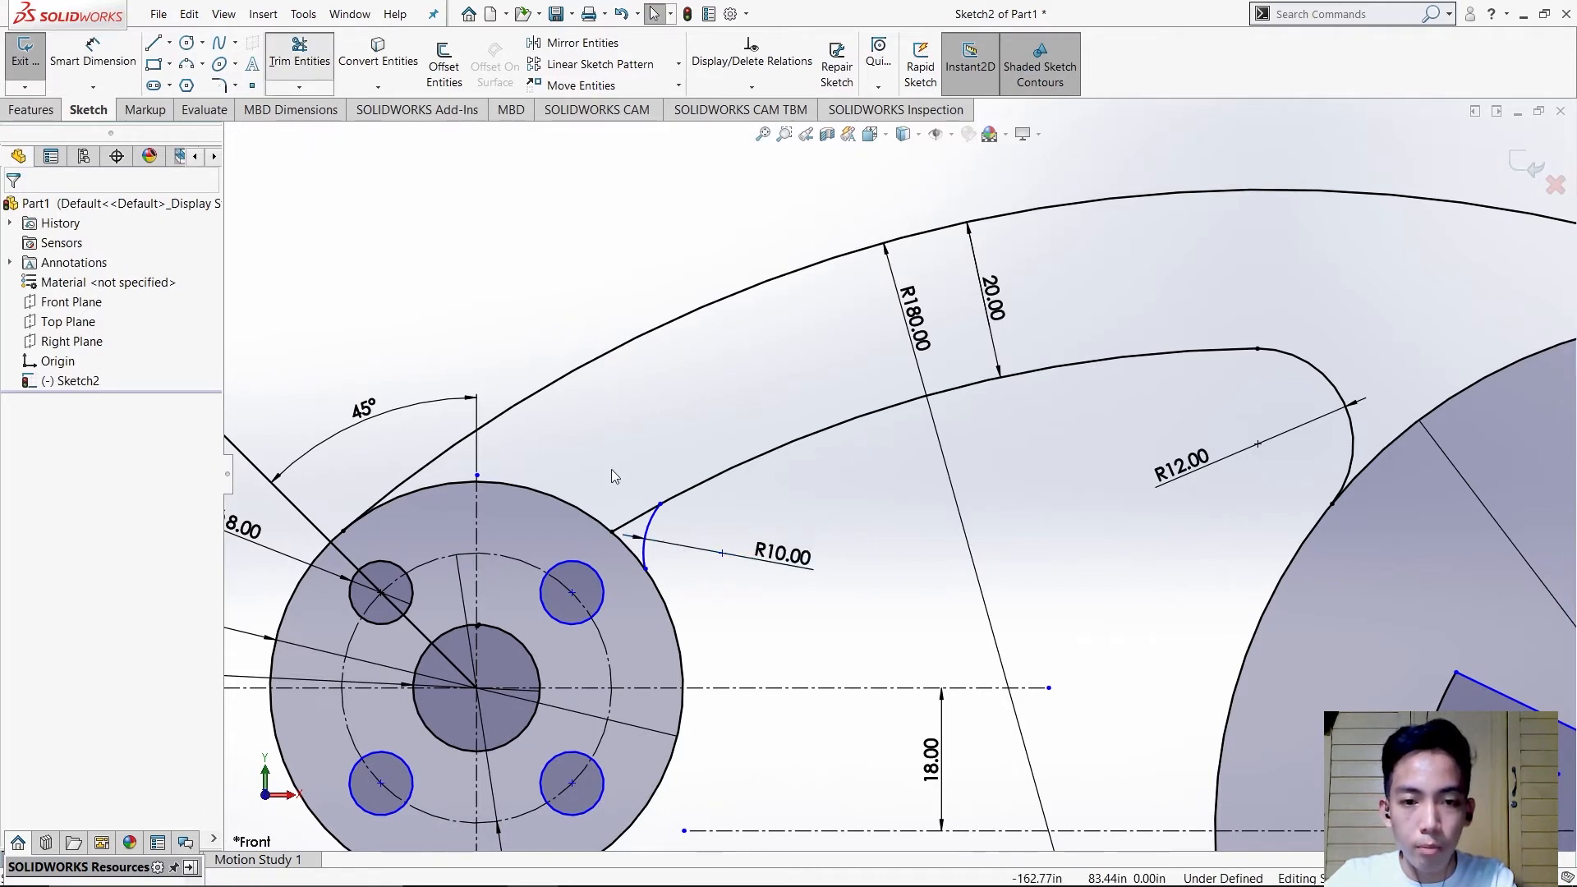
left_click(317, 66)
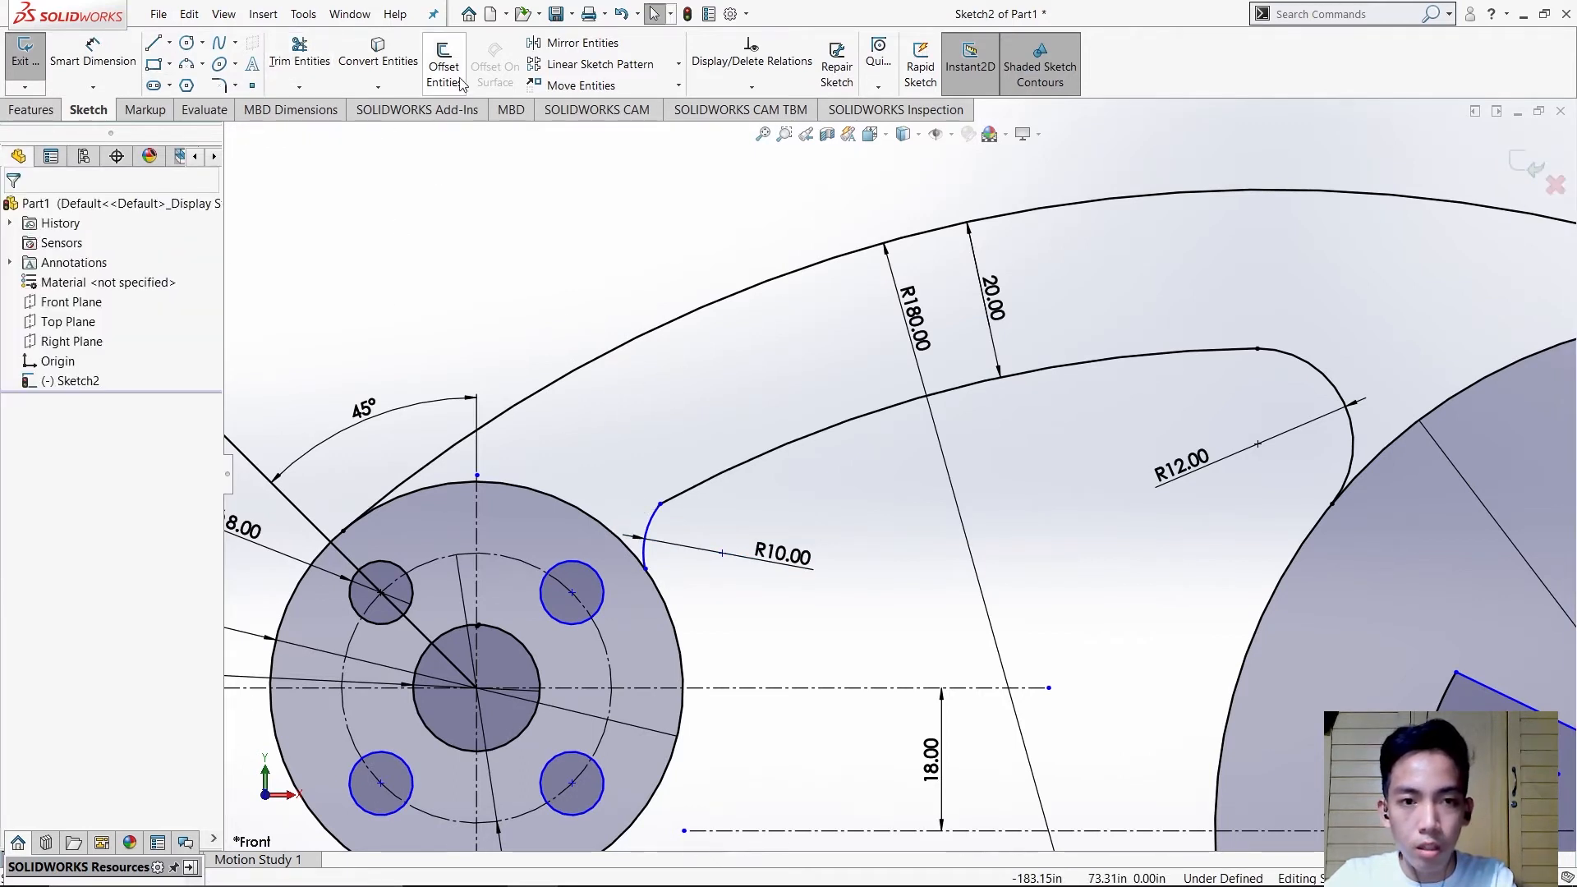
left_click(751, 86)
left_click(756, 128)
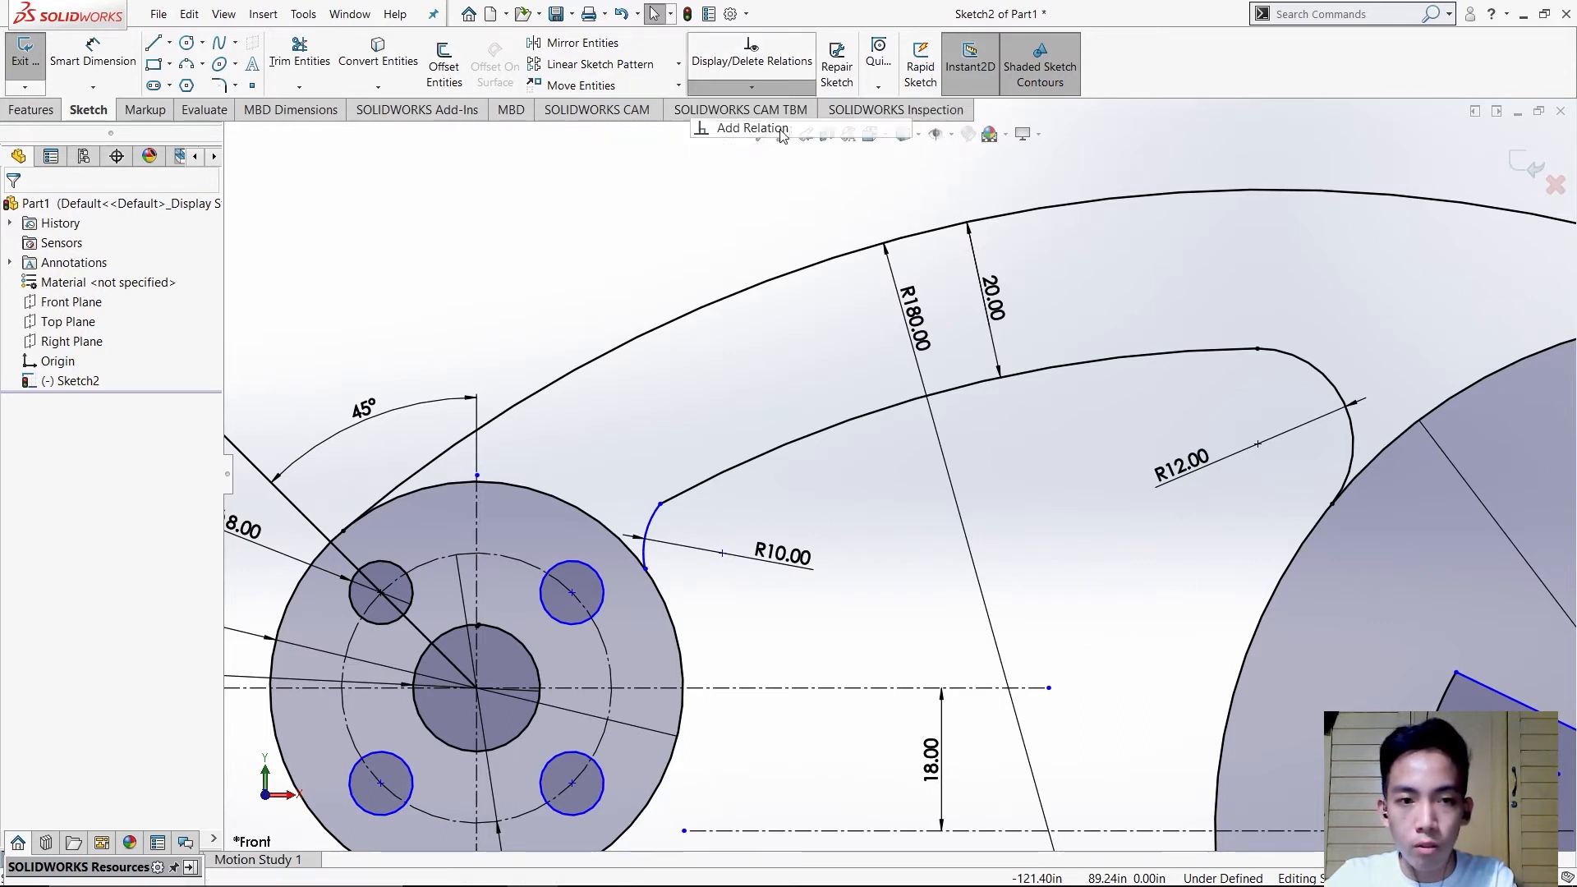
left_click(686, 497)
left_click(649, 523)
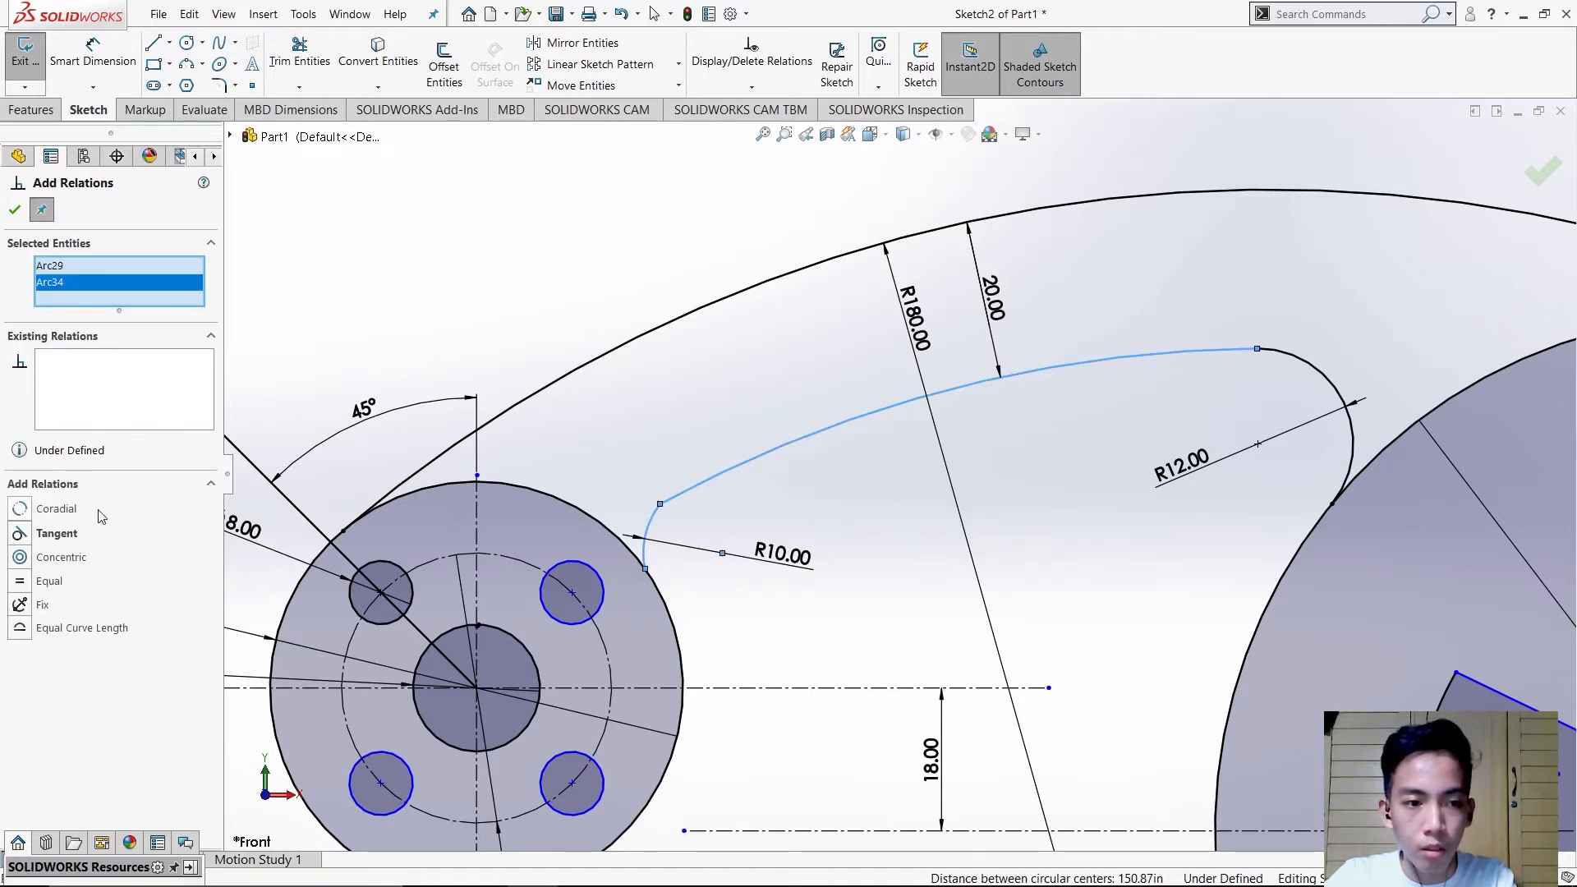
left_click(56, 534)
left_click(16, 211)
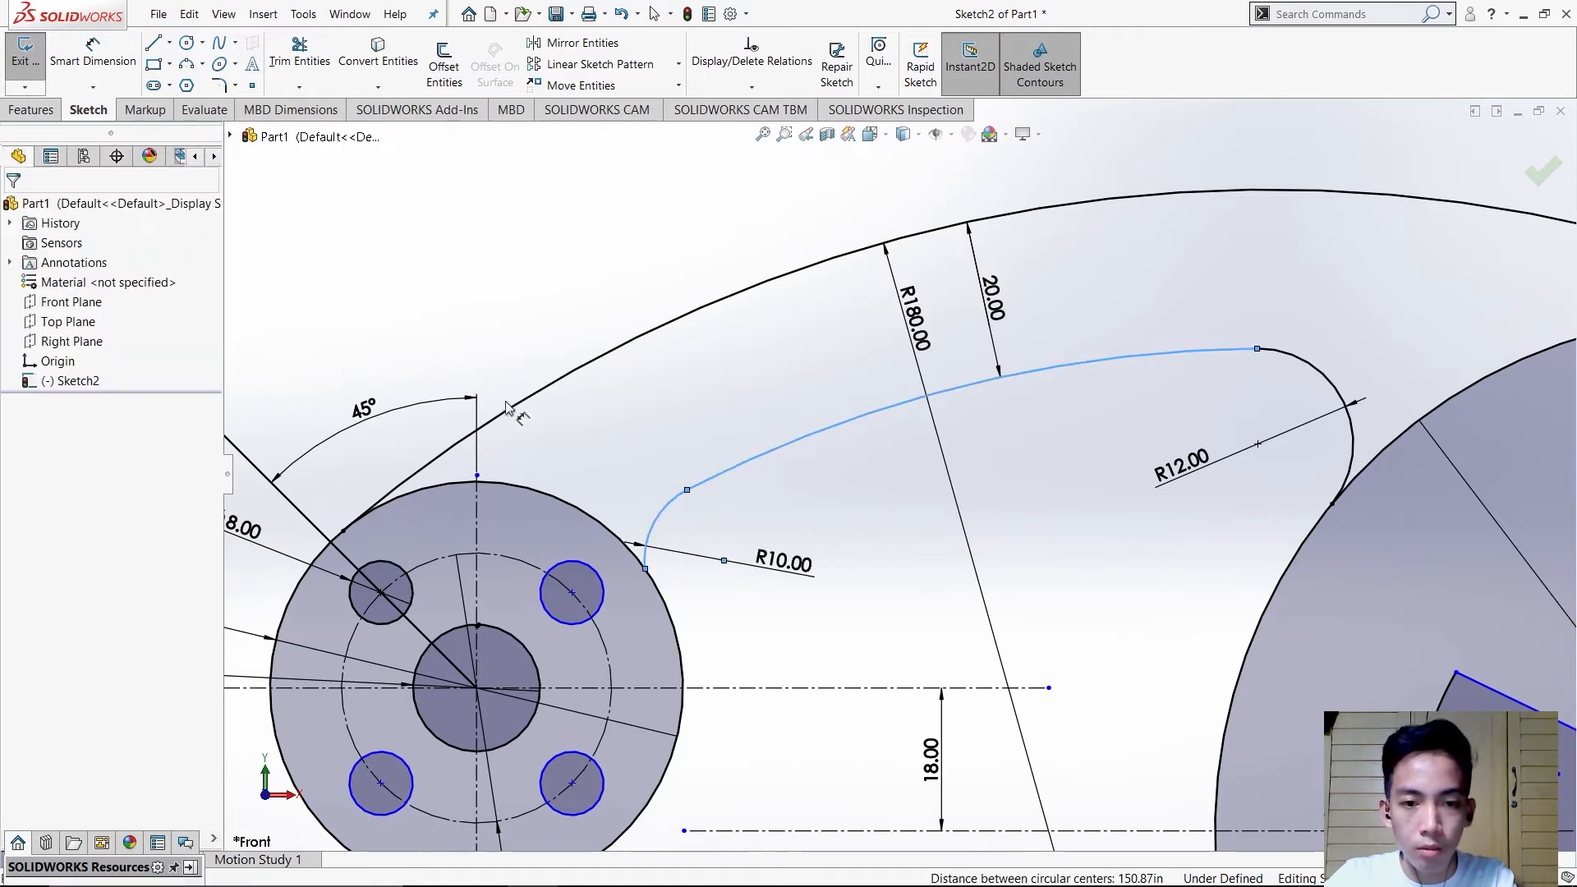
- Add a tangent relation between the R10 corner arc and the small hub's outer circle
left_click(768, 86)
left_click(718, 397)
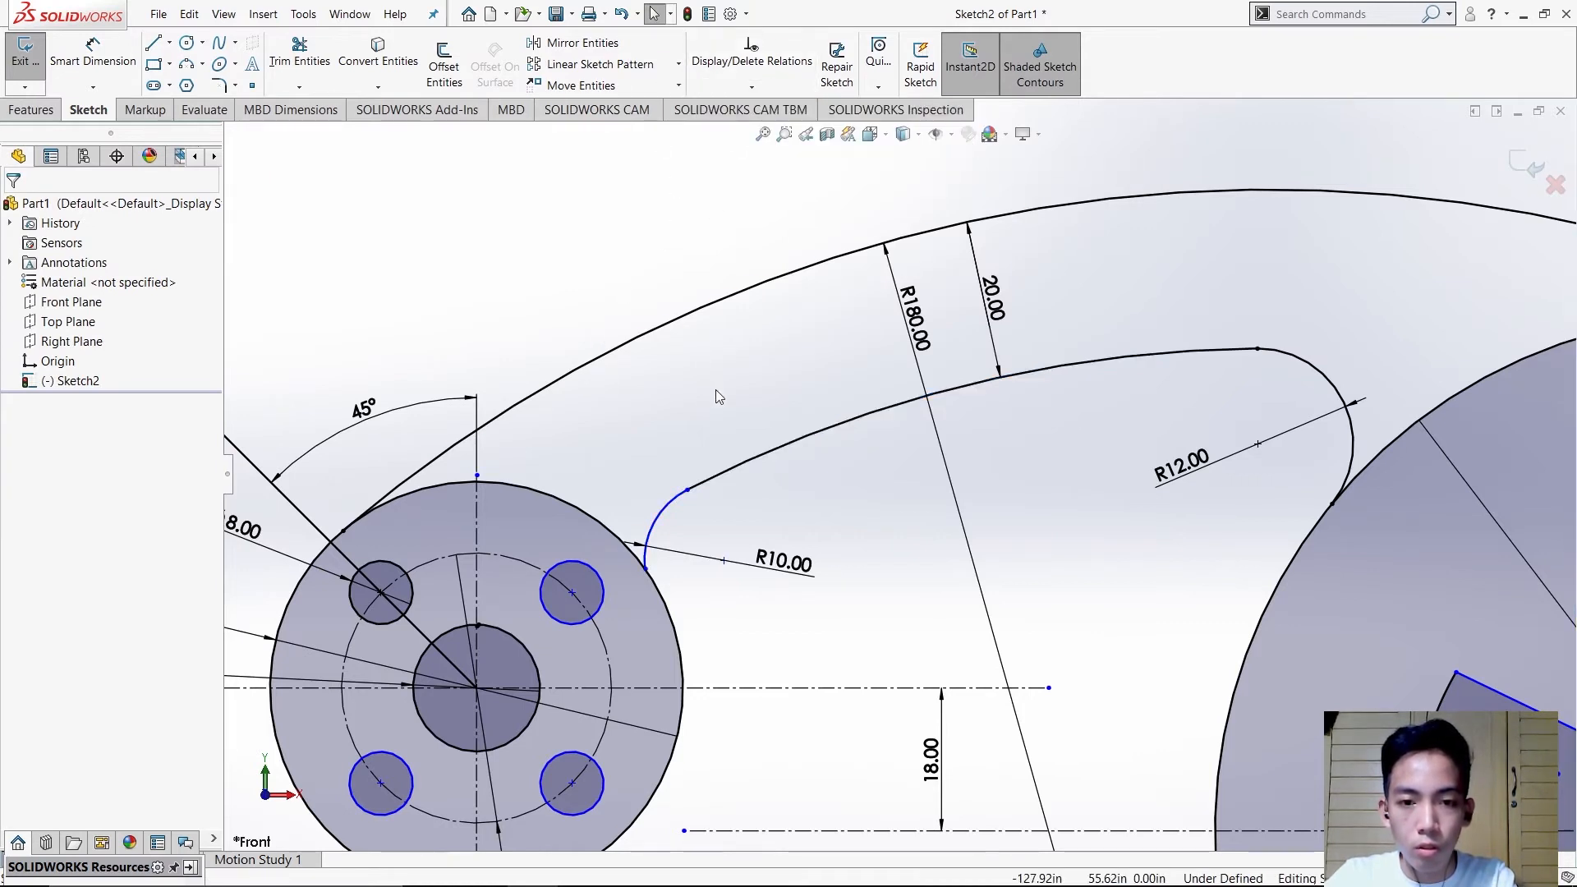
left_click(751, 86)
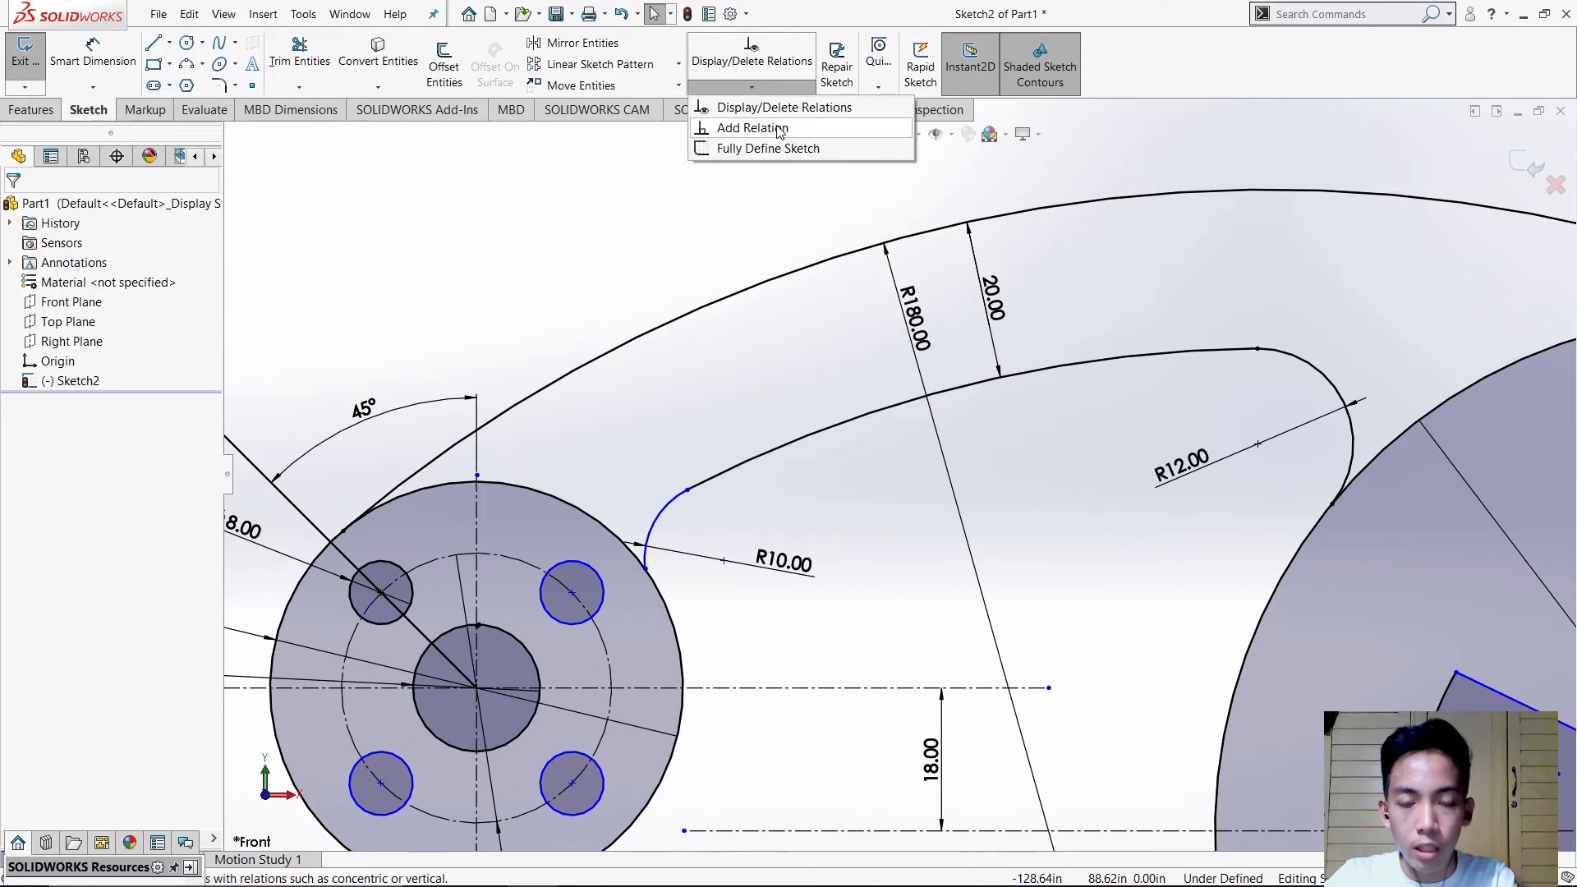
left_click(757, 136)
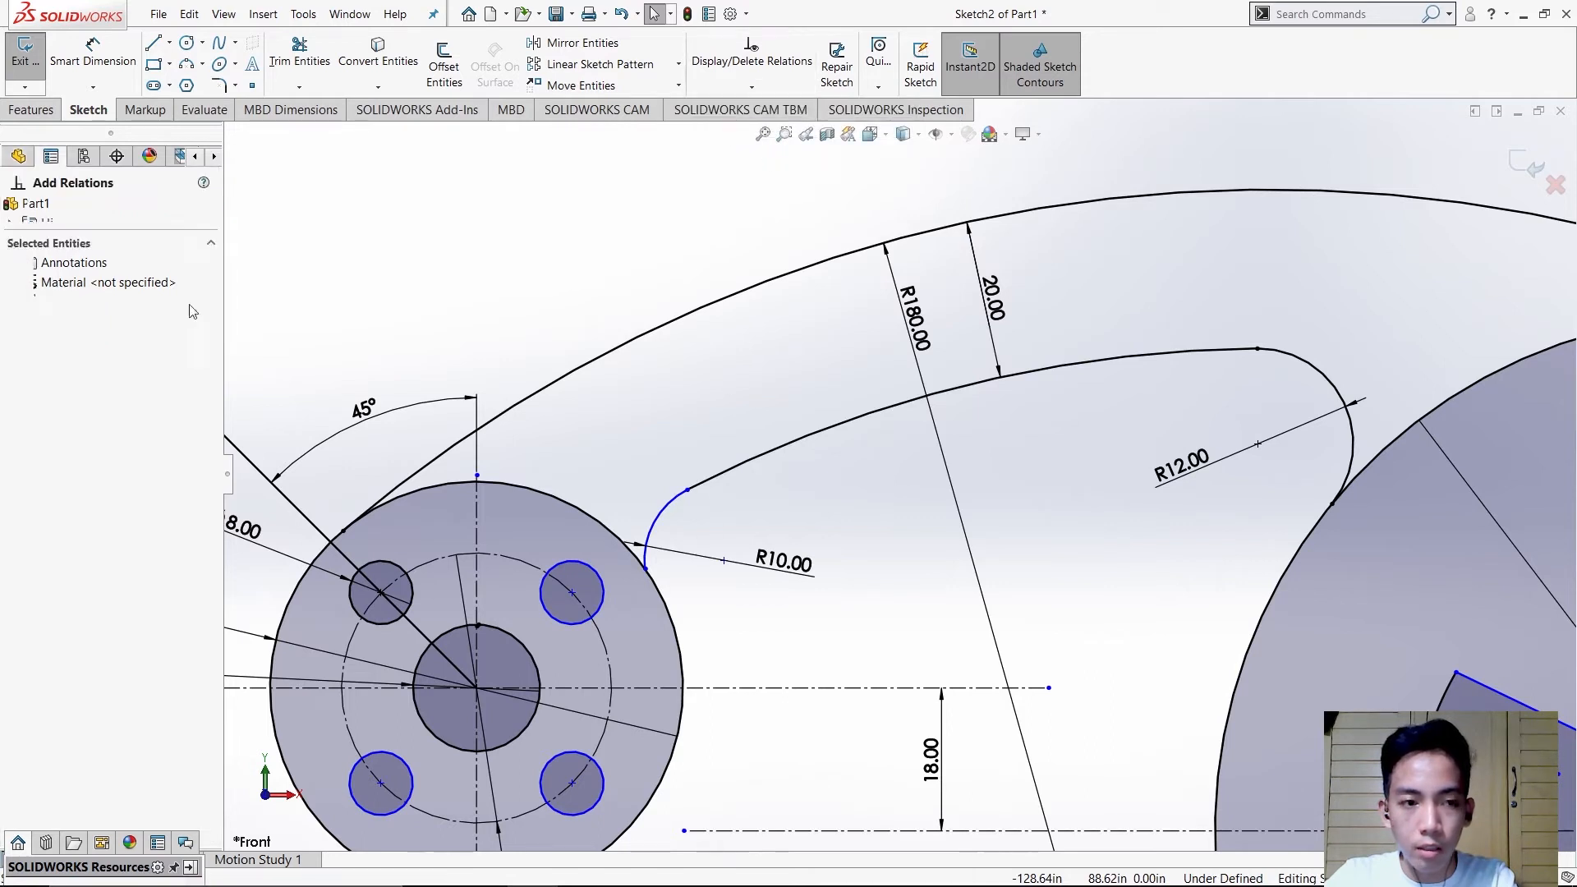
left_click(659, 523)
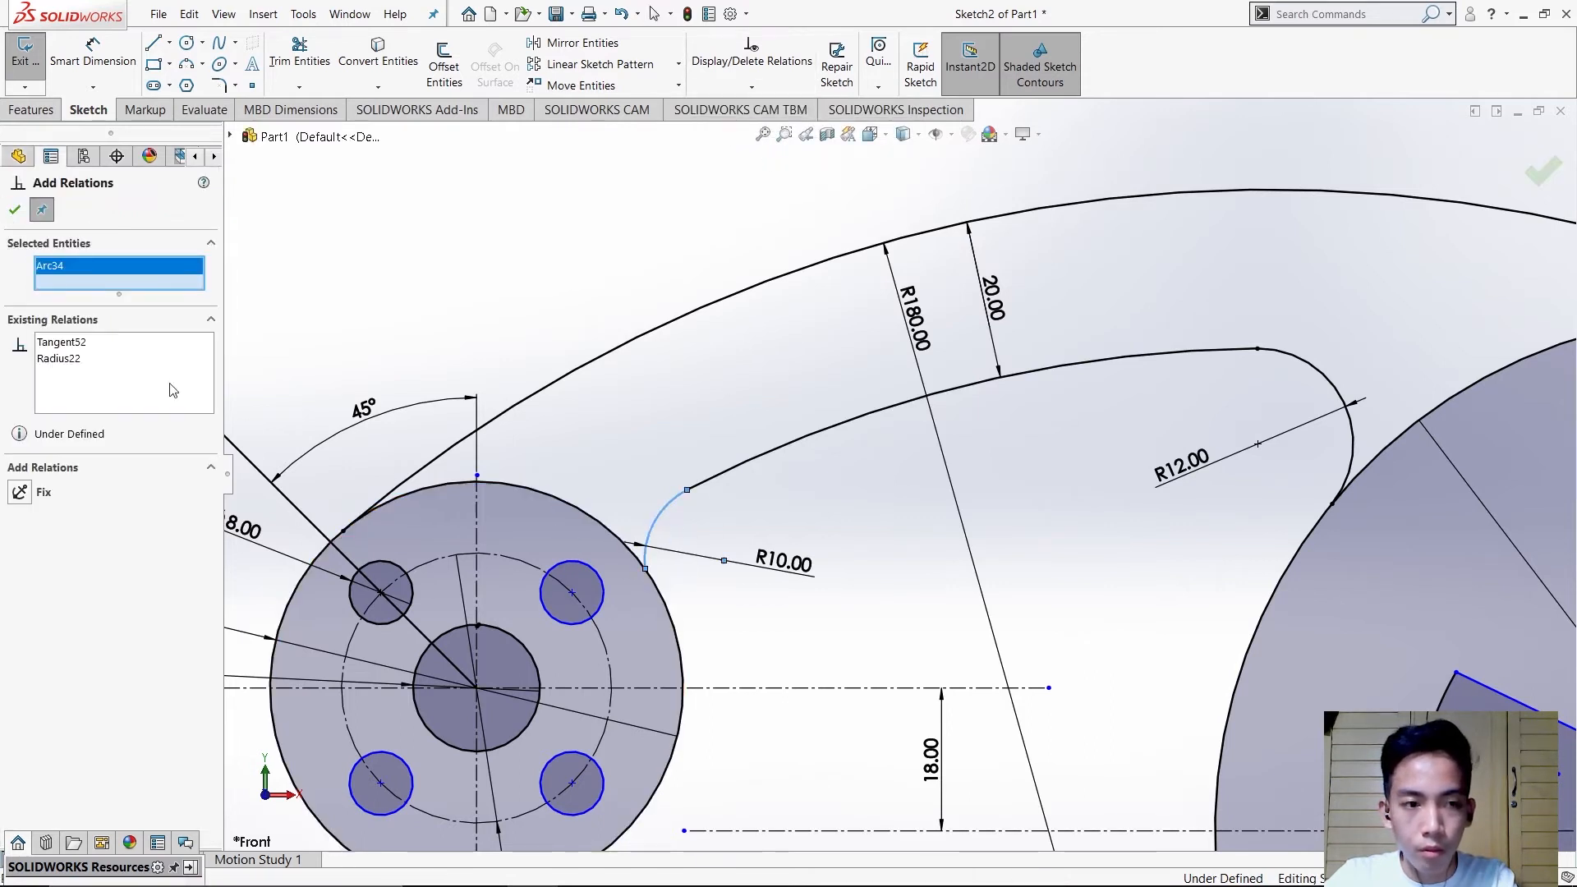
left_click(672, 620)
left_click(54, 525)
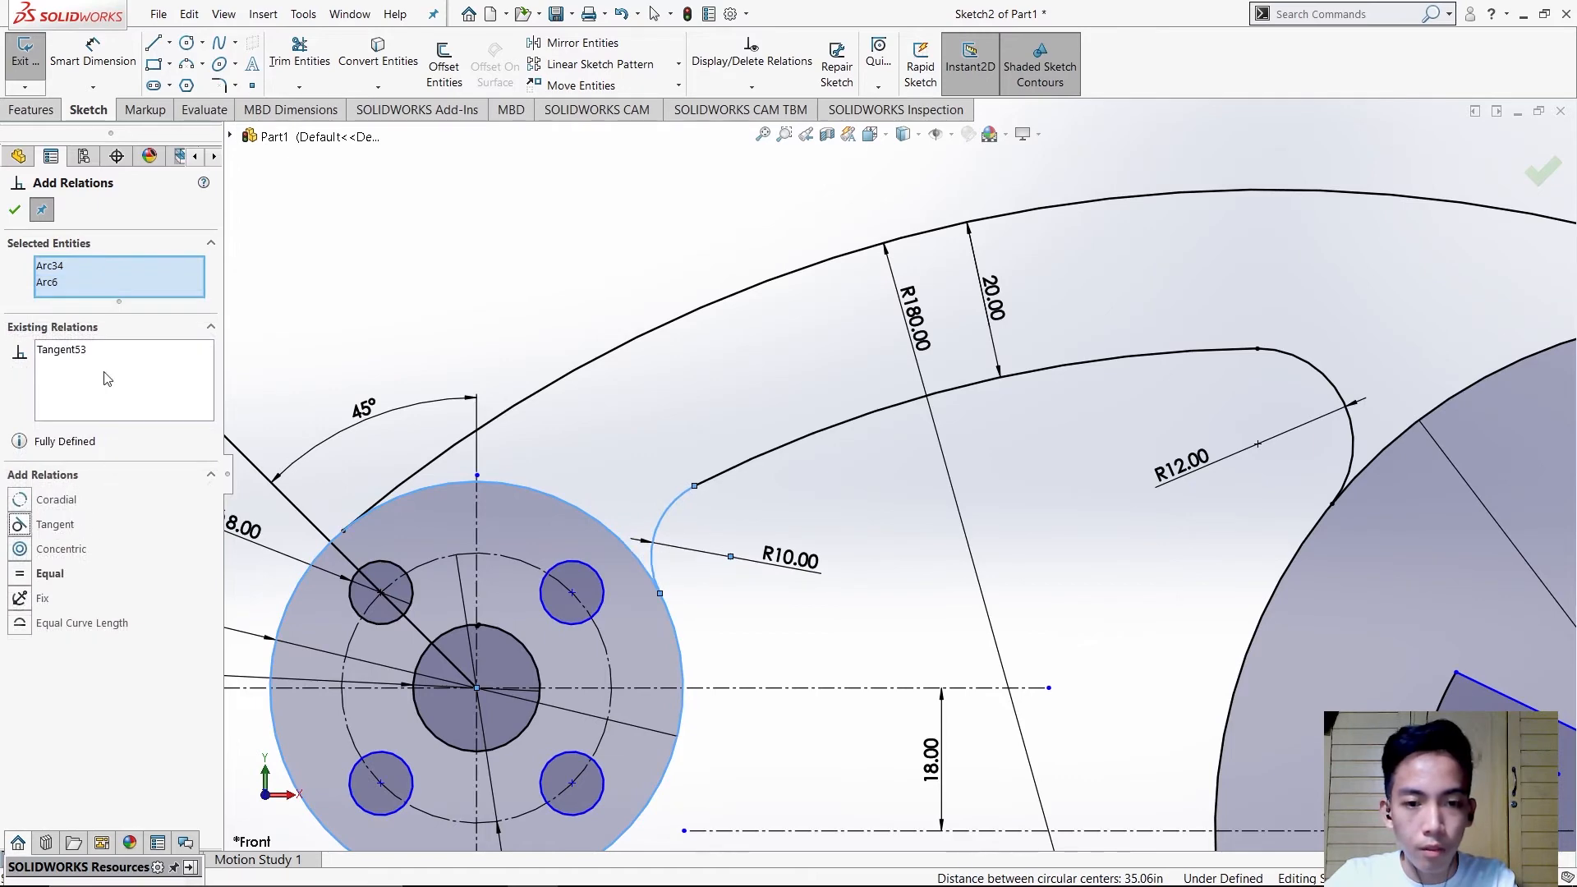
- Review the whole sketch and examine the lower connecting arm's outline and dimensions in the ACTIVITY 1 reference drawing
scroll(871, 441, "down", 2)
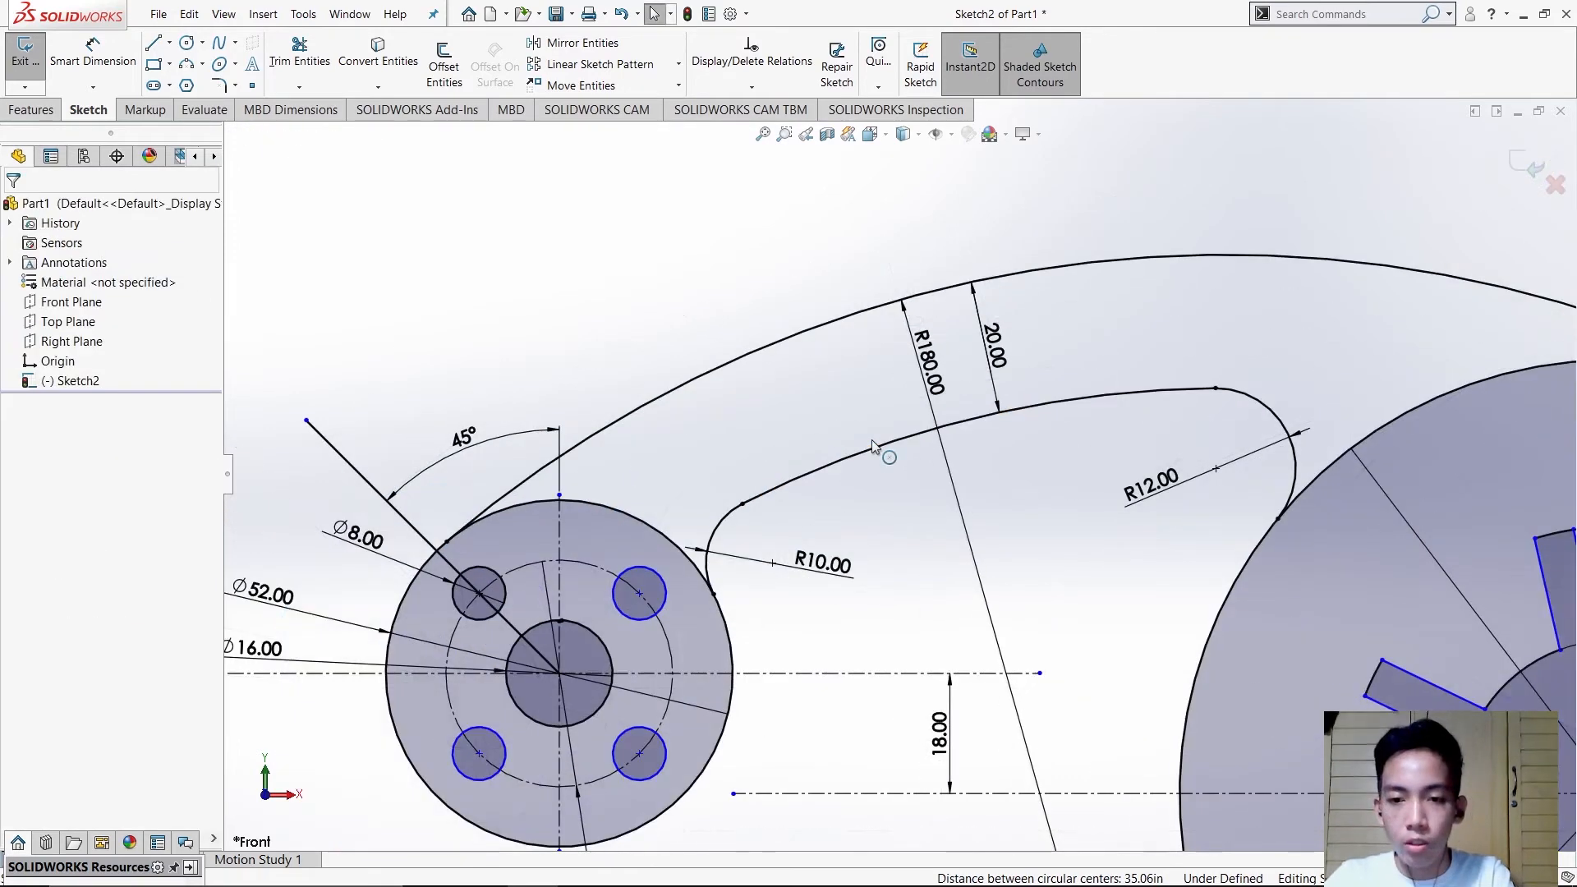
scroll(871, 440, "up", 6)
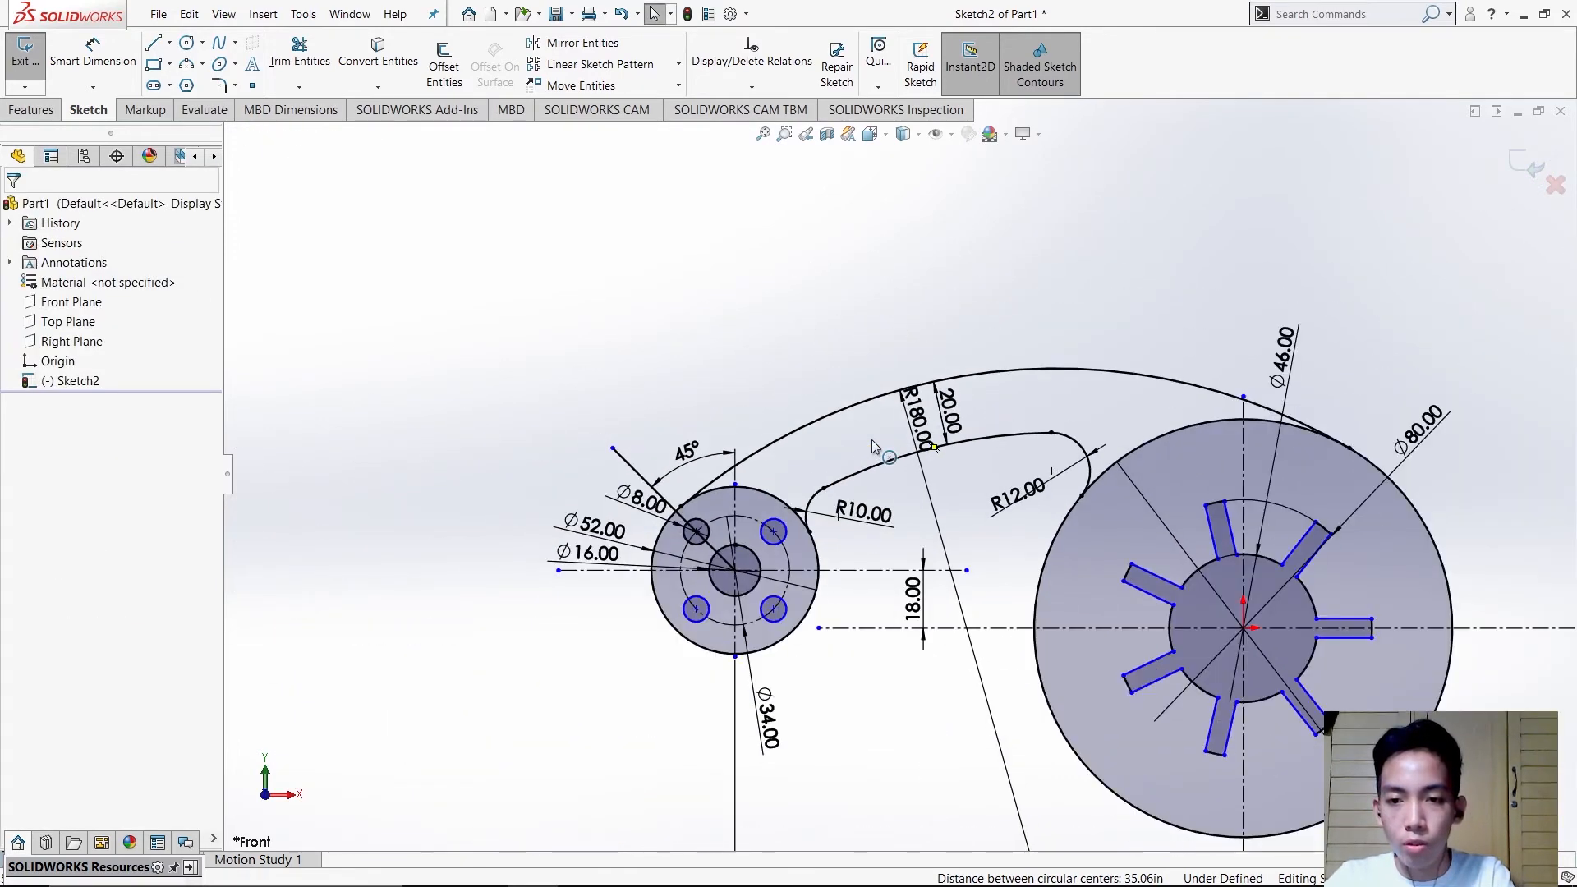
scroll(1363, 612, "down", 2)
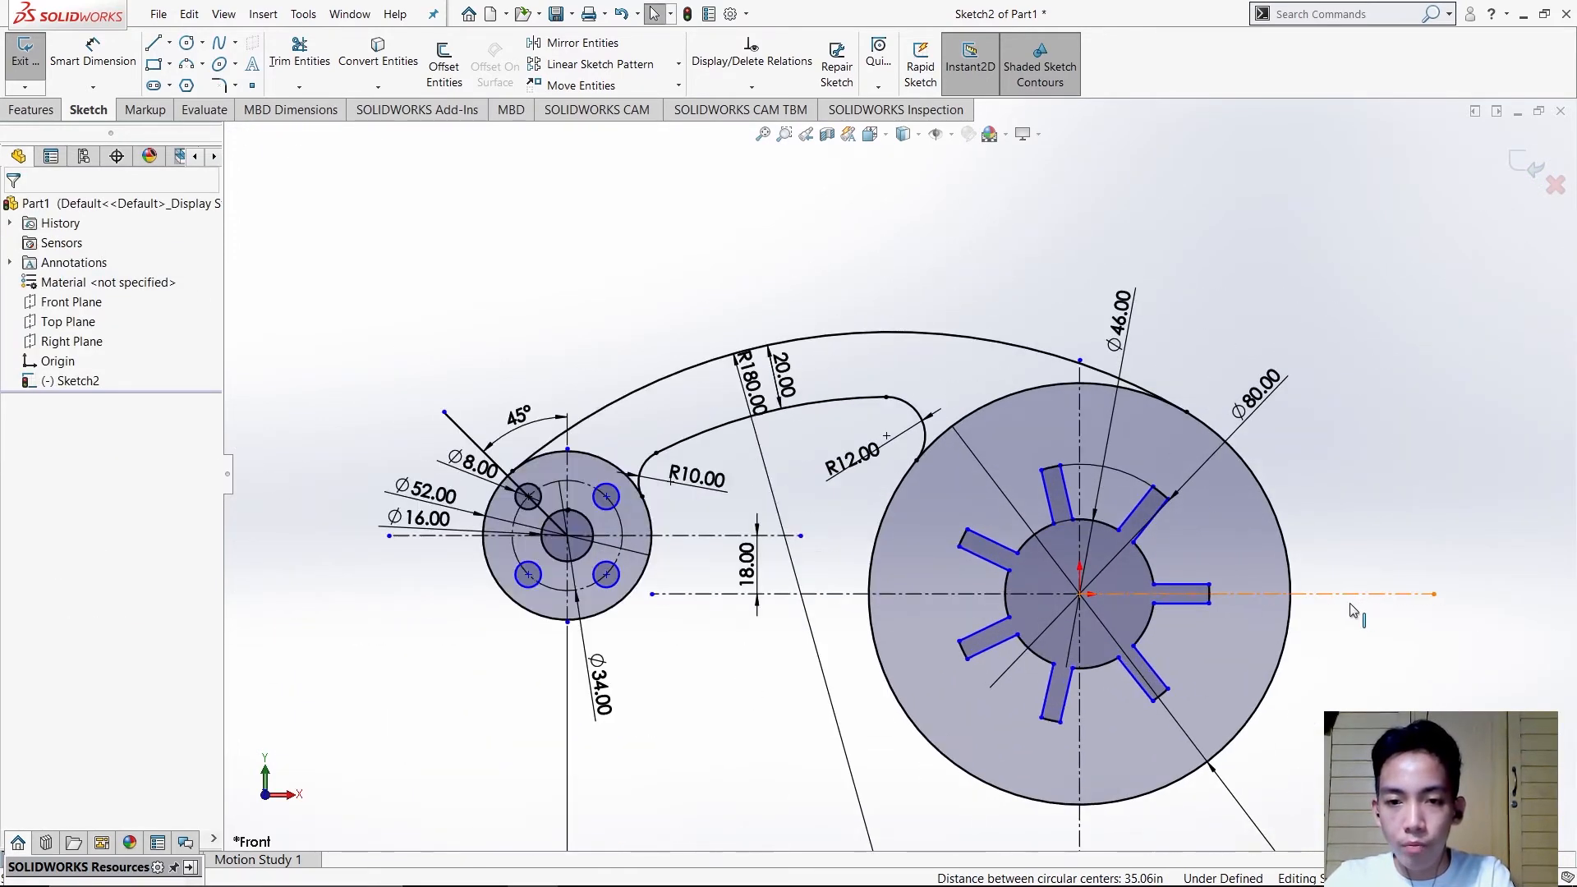
key("alt+Tab")
left_click(880, 430)
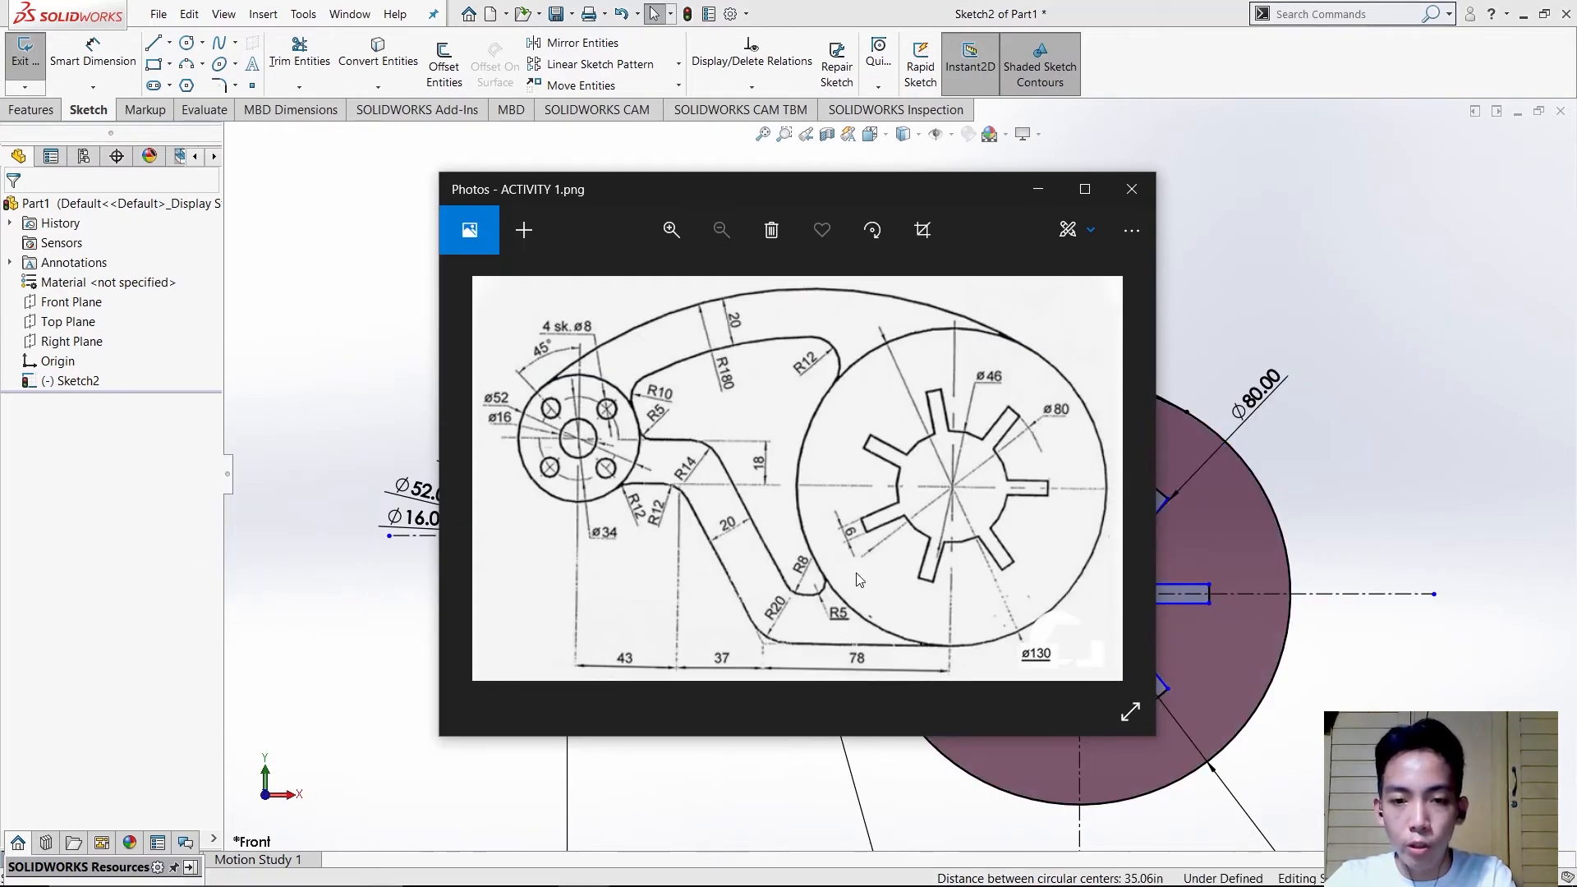
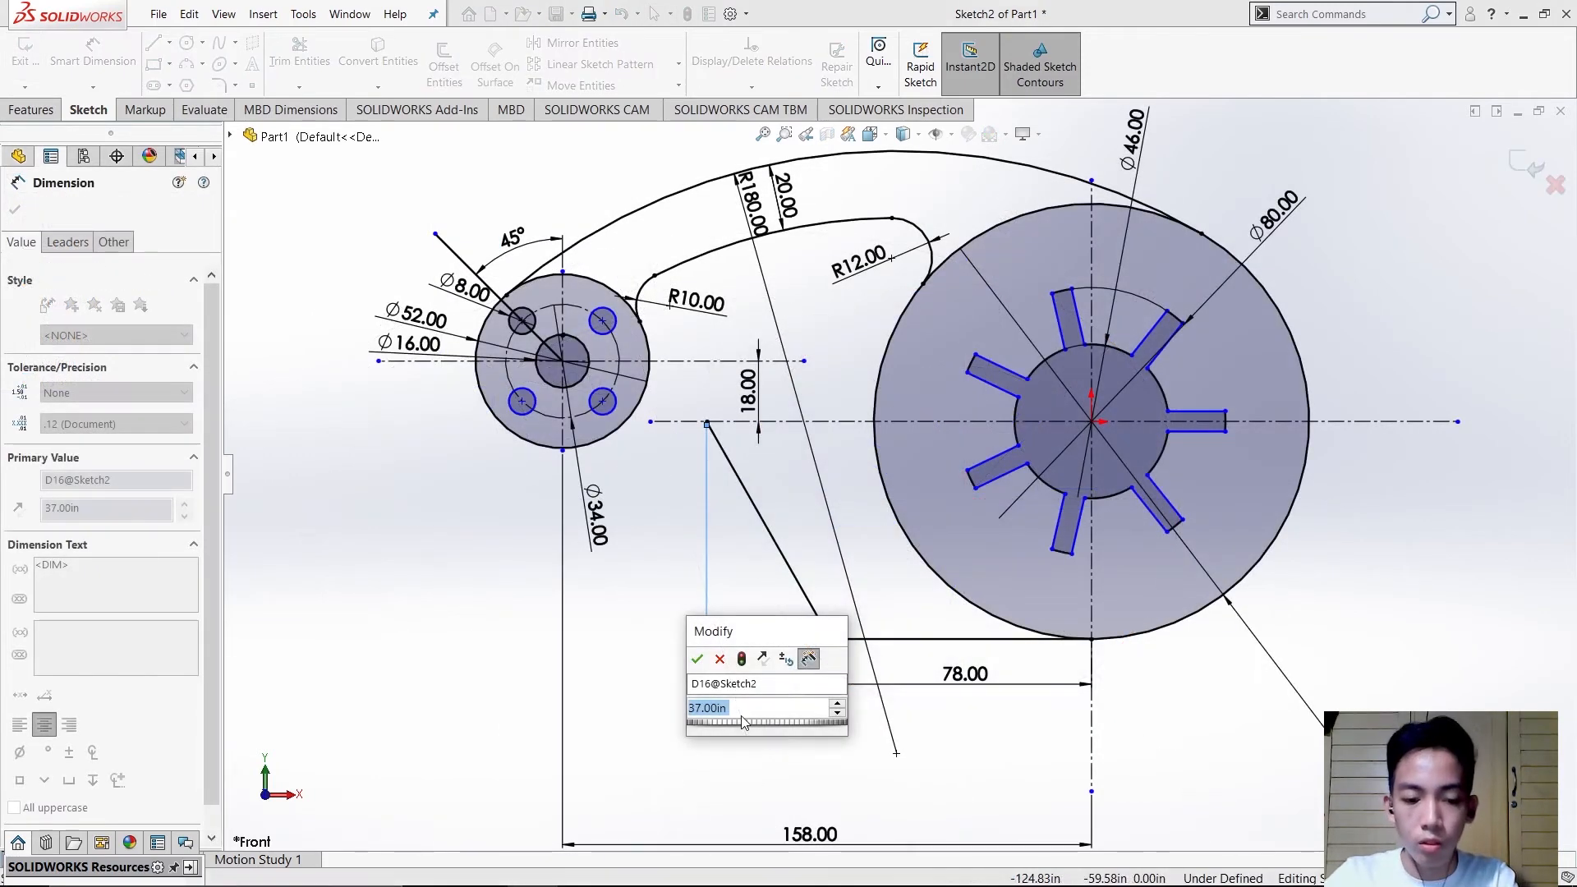
- Set the horizontal distance between the slanted arm line's two endpoints to 37 in
type("37")
key("Return")
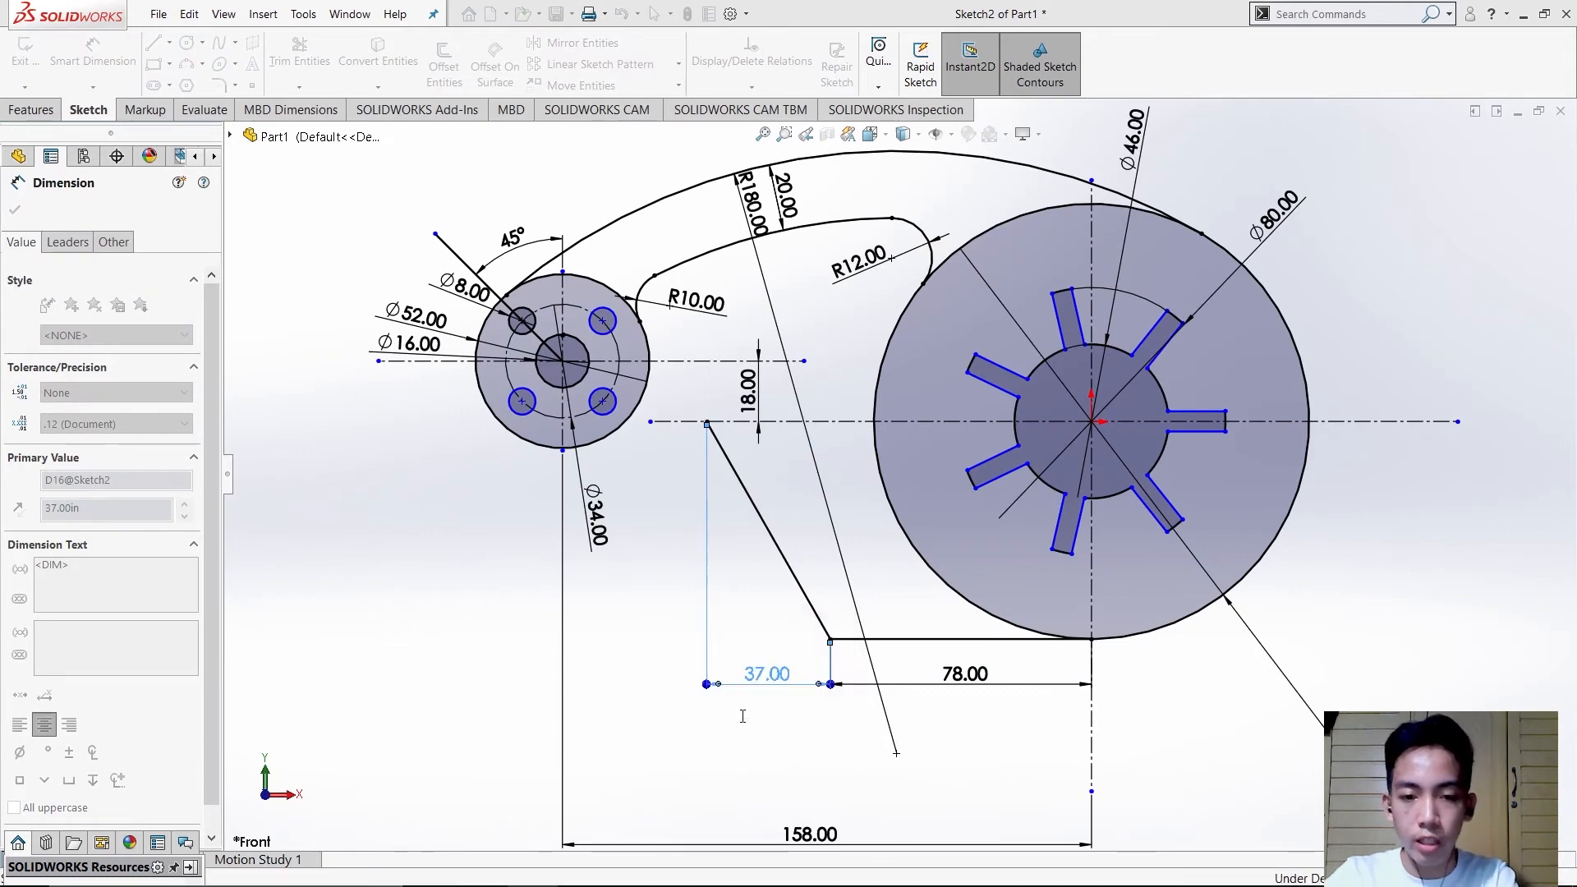
key("Escape")
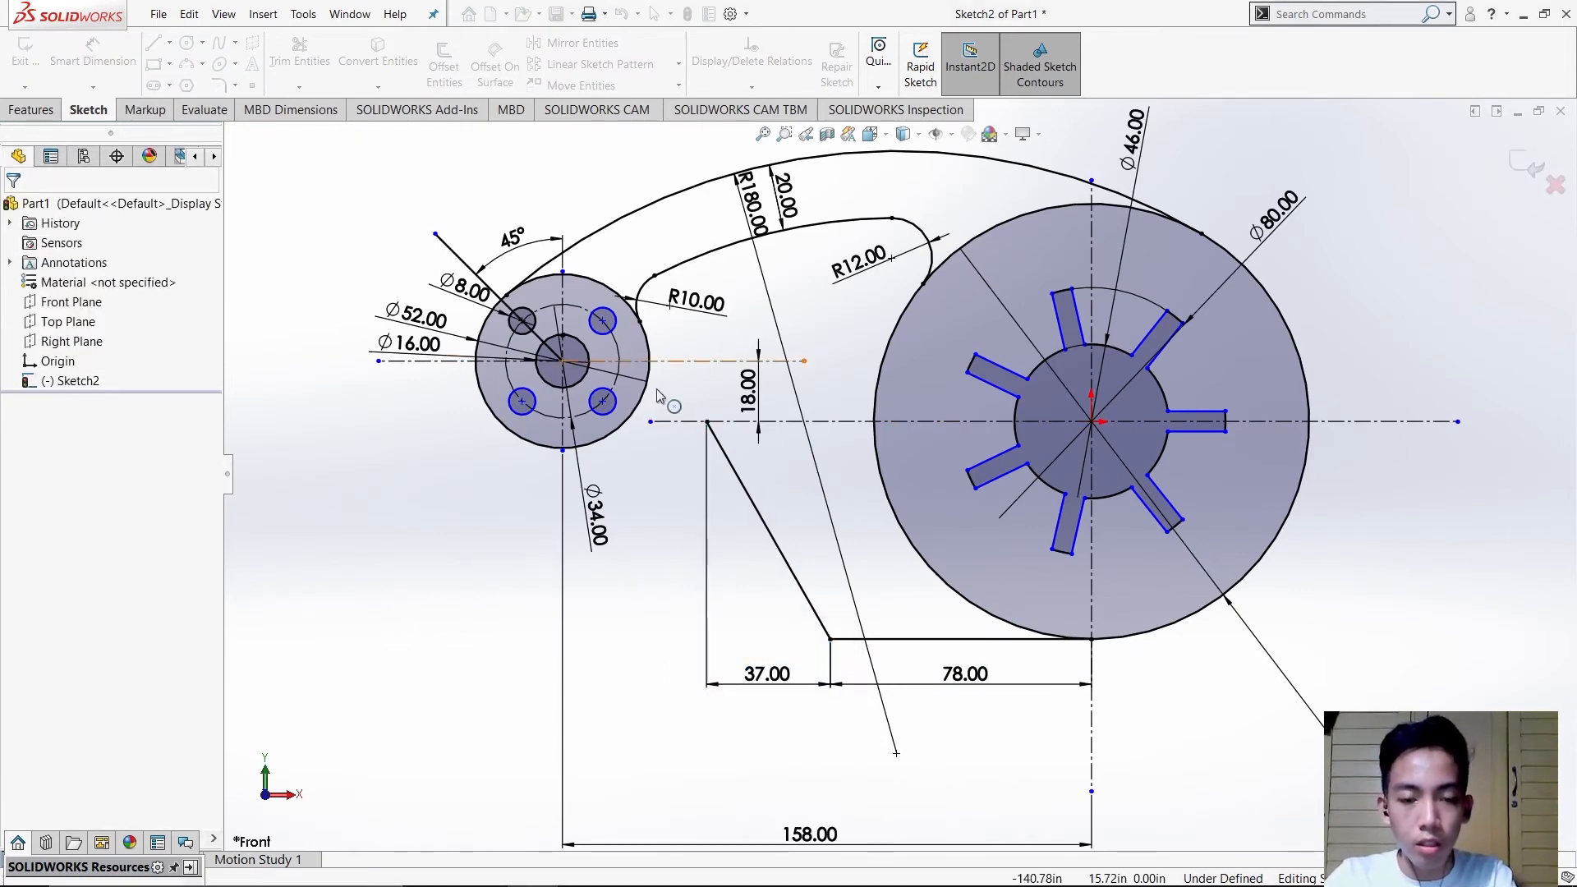
- Sketch a horizontal line from the slanted line's upper end to the centerline's end near the small hub, checking the reference drawing
key("f")
scroll(754, 434, "down", 3)
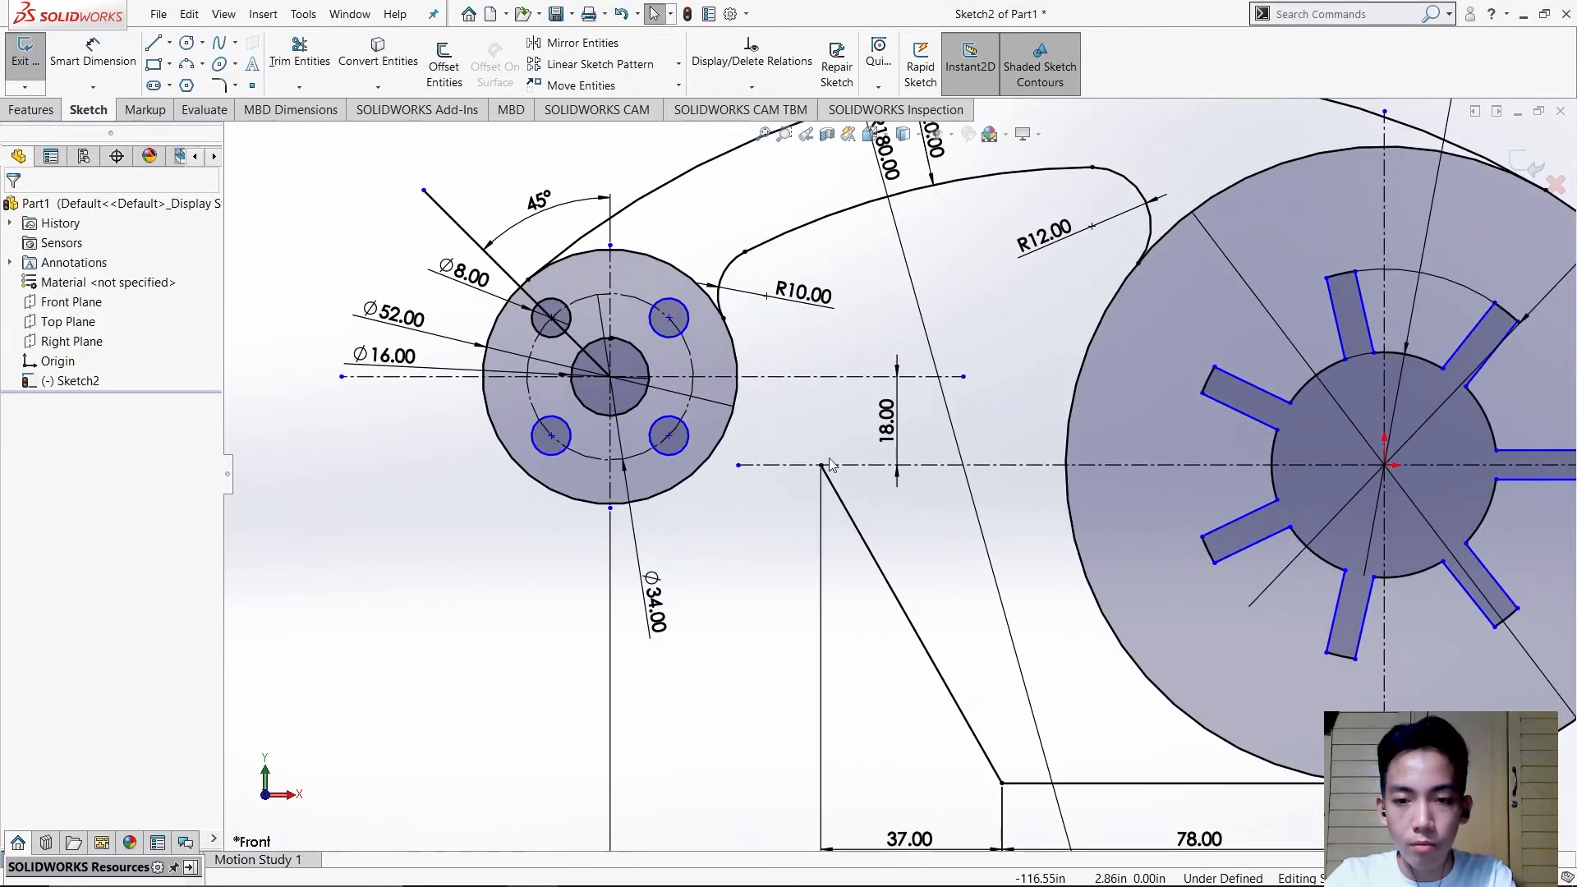
key("alt+Tab")
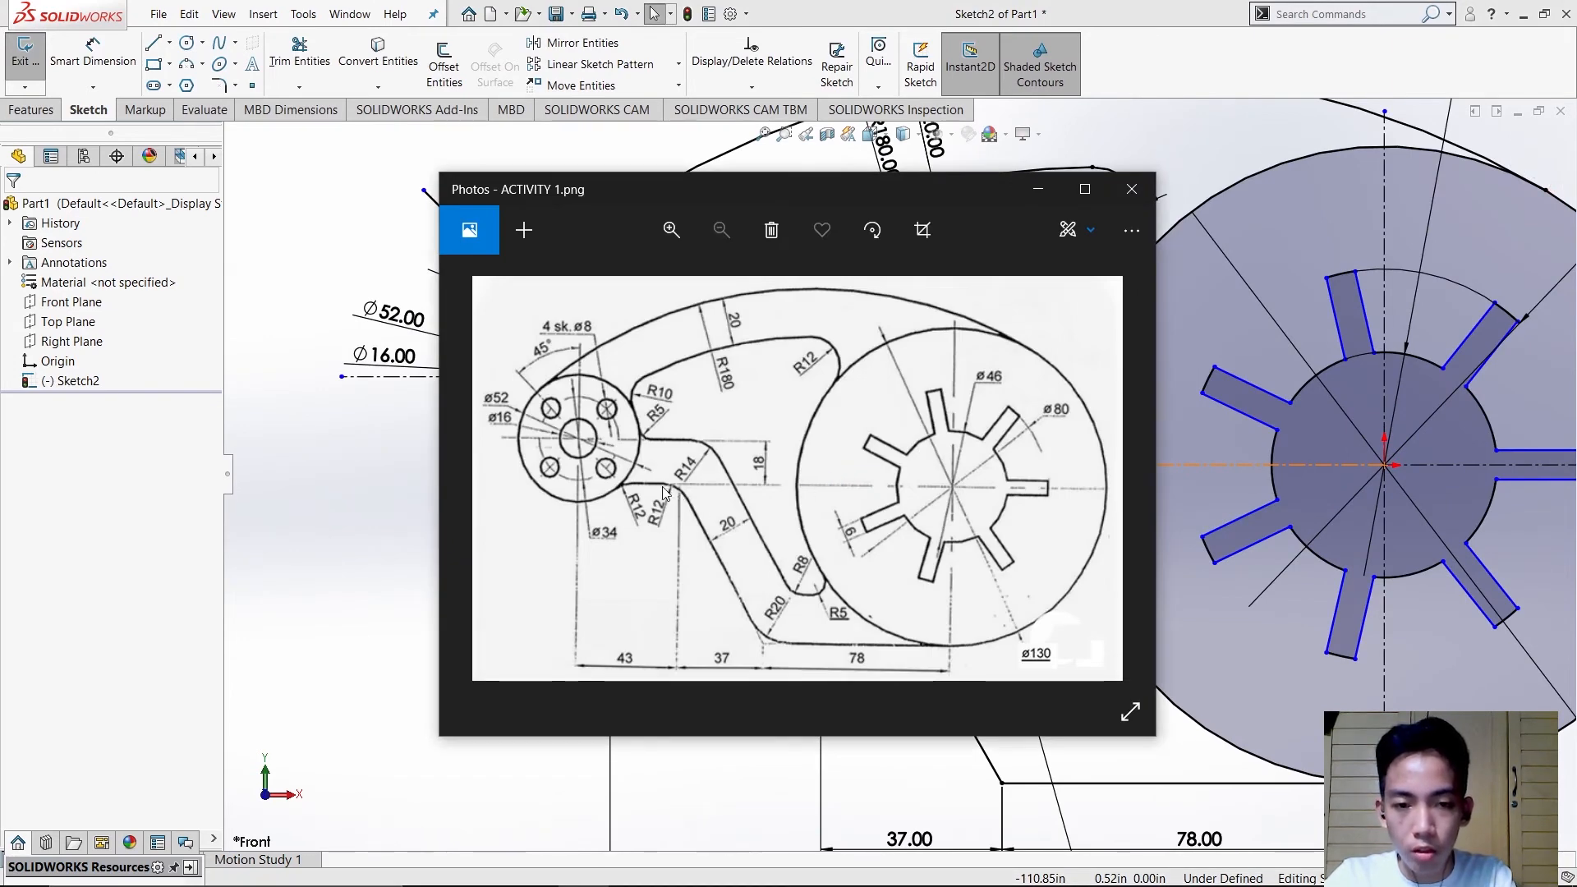
key("alt+Tab")
key("l")
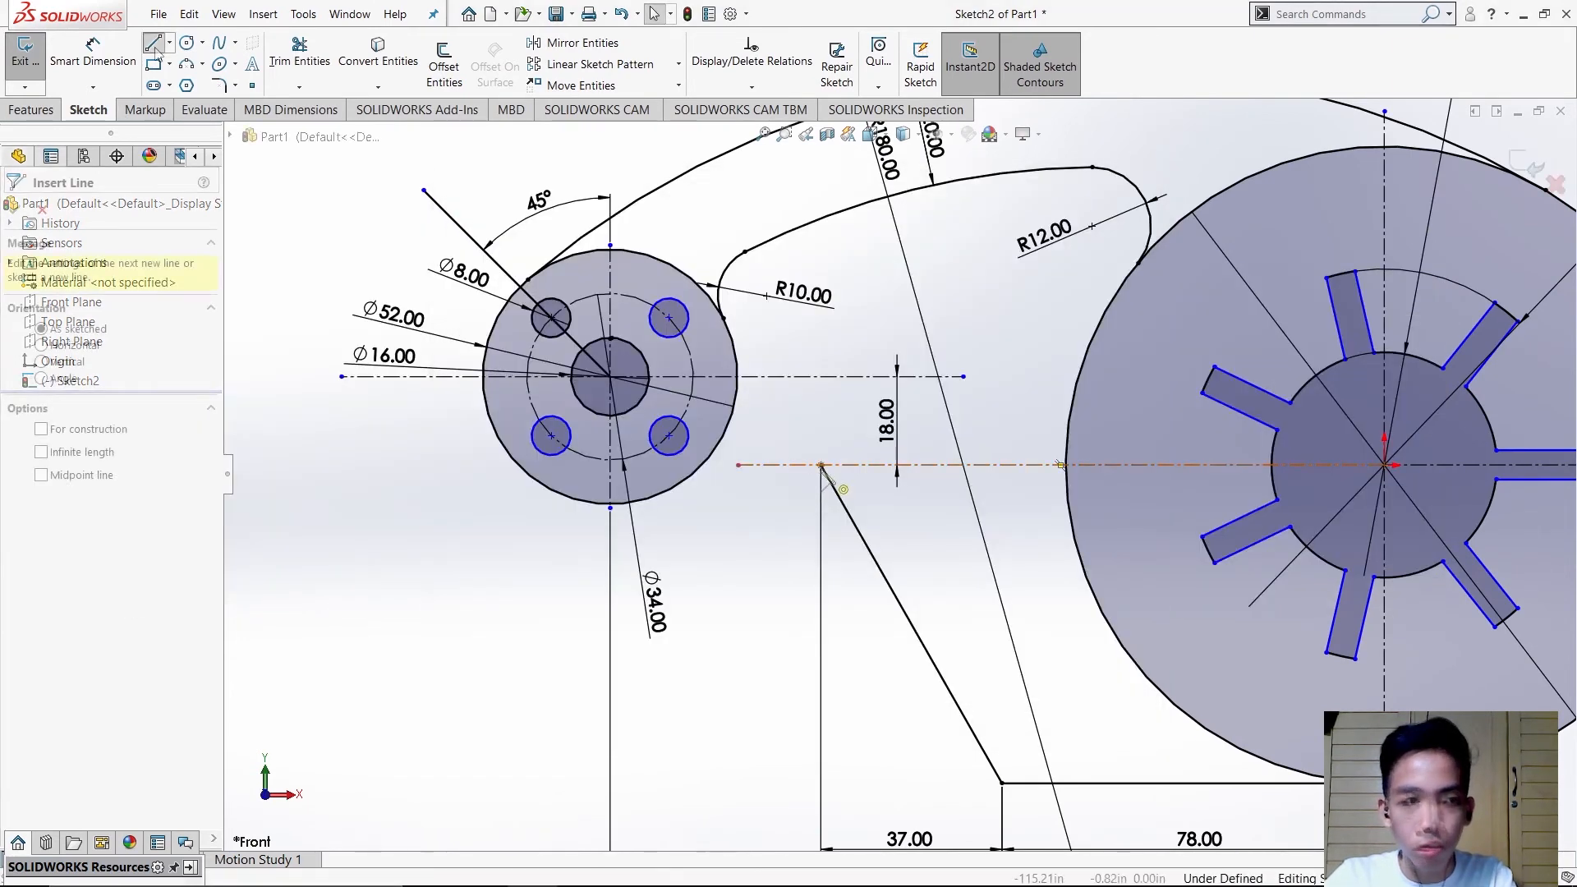
key("Escape")
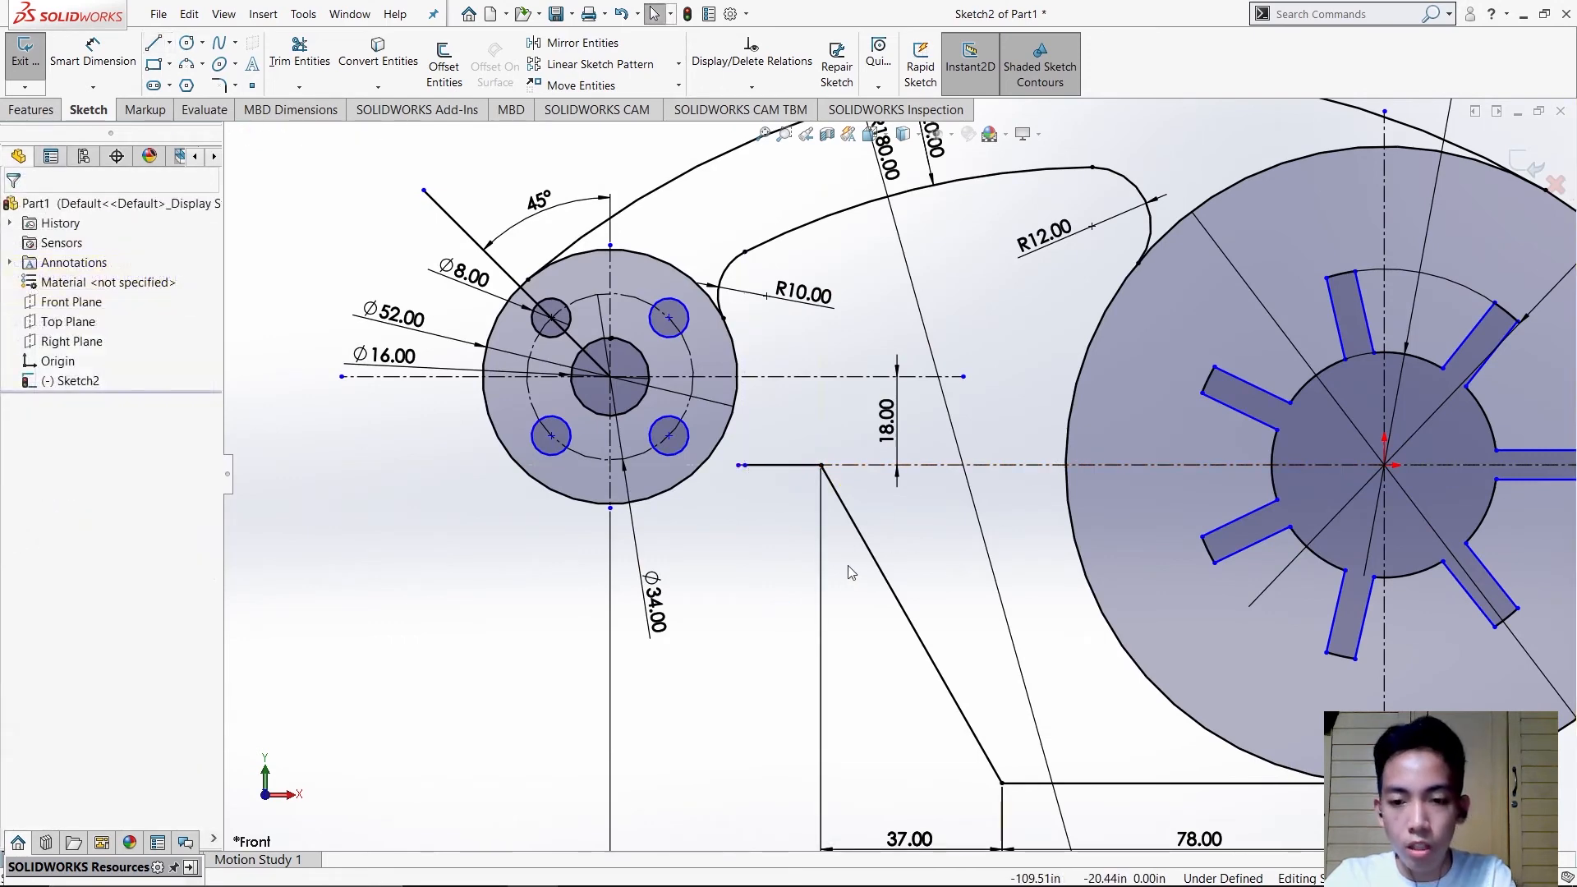
key("alt+Tab")
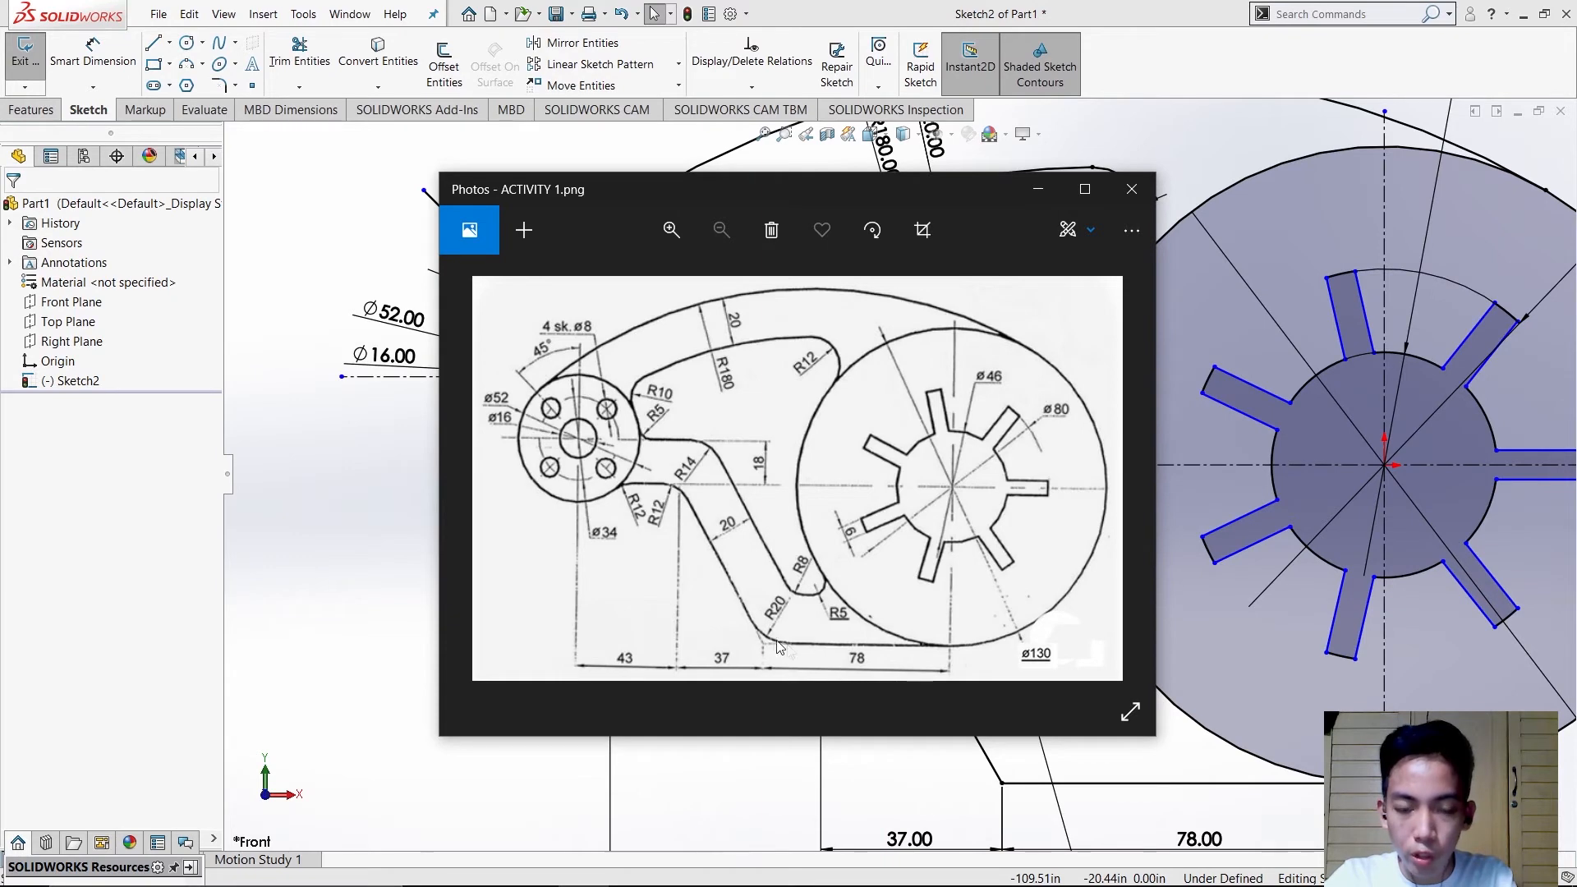
- Fillet the corner between the slanted arm line and the lower horizontal line with a 20 in radius
left_click(345, 191)
left_click(235, 86)
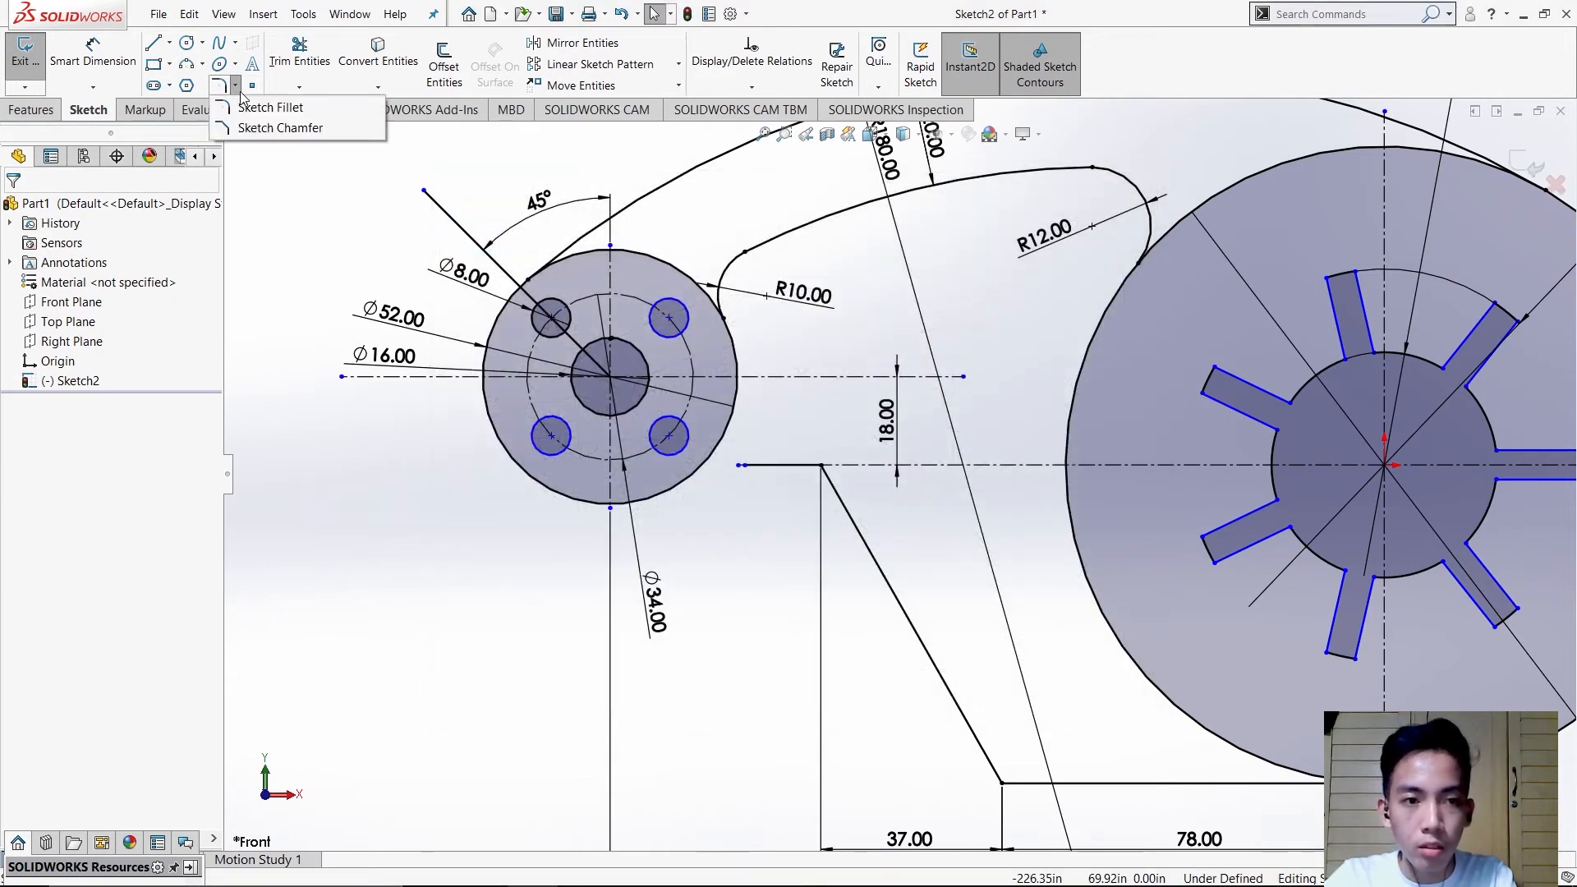
left_click(255, 110)
key("alt+Tab")
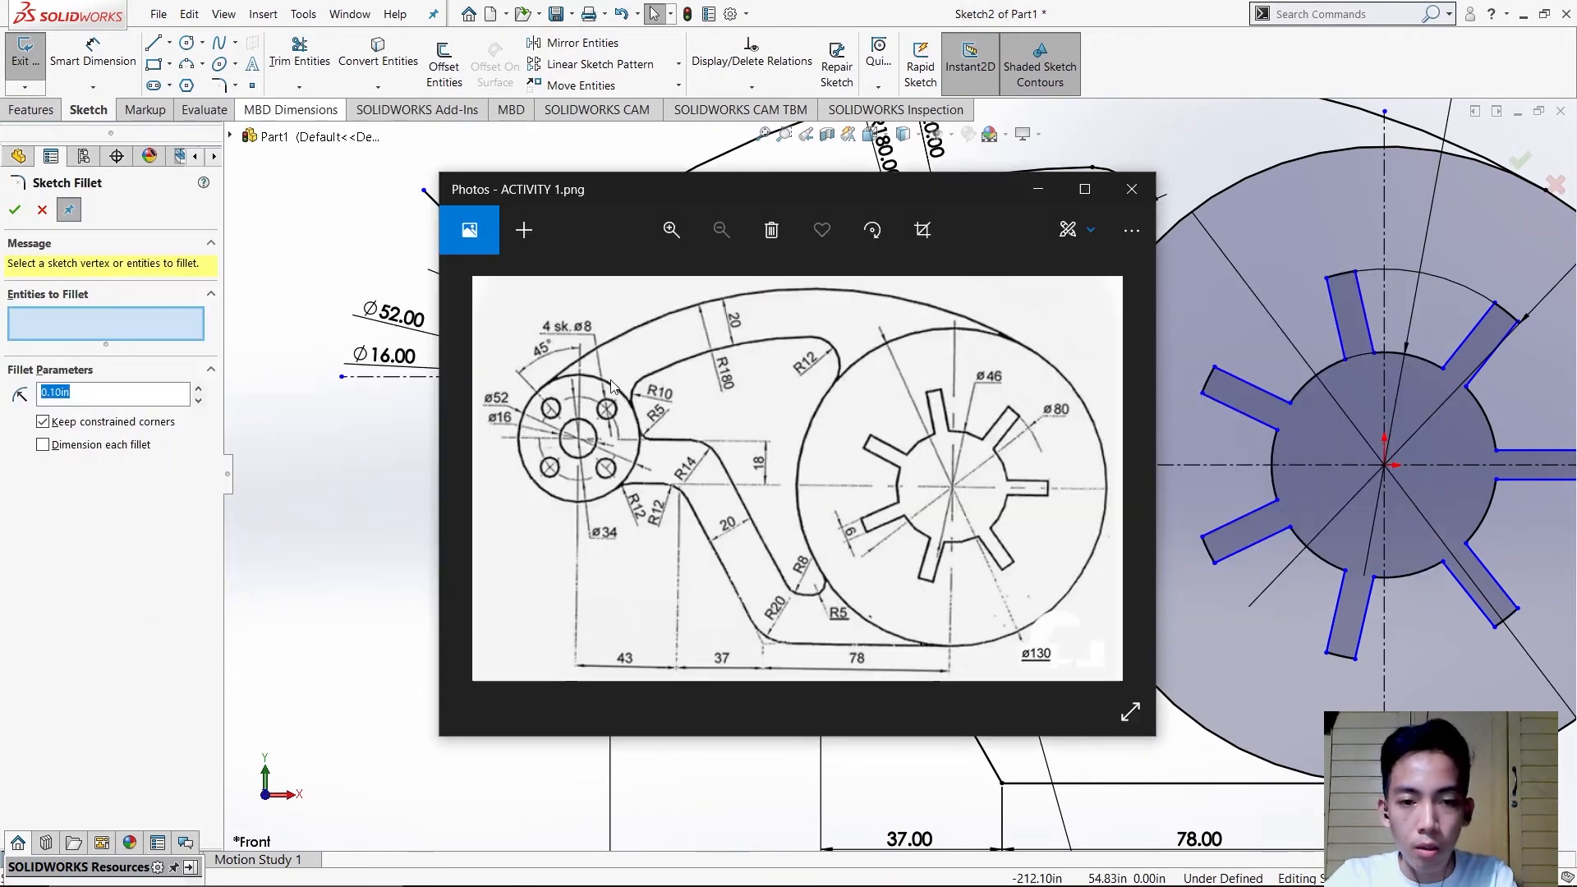
left_click(86, 392)
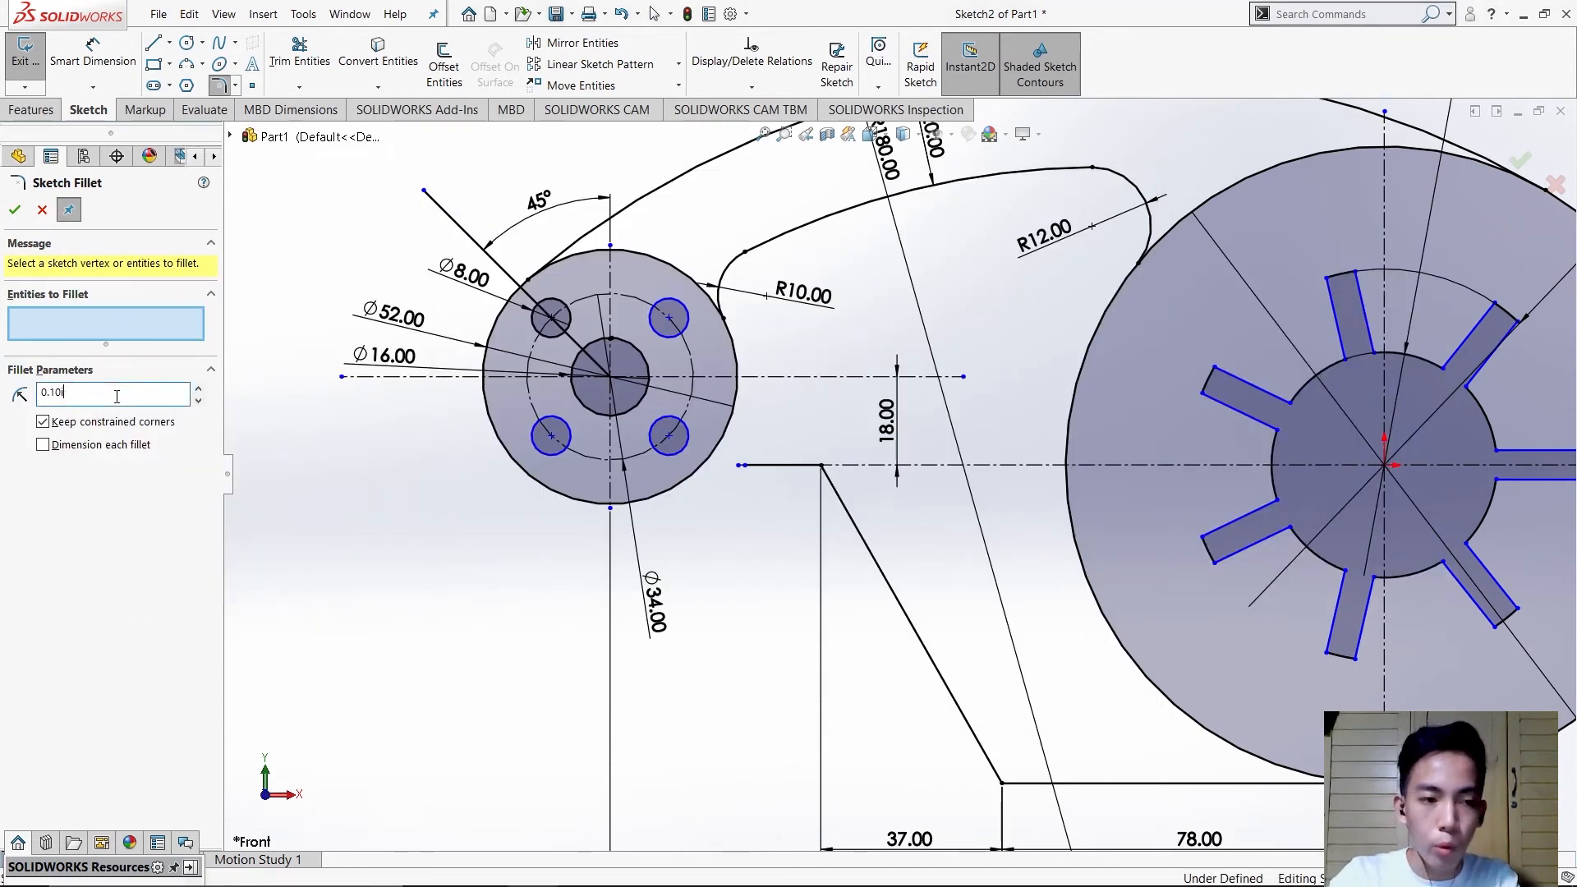
left_click(1060, 783)
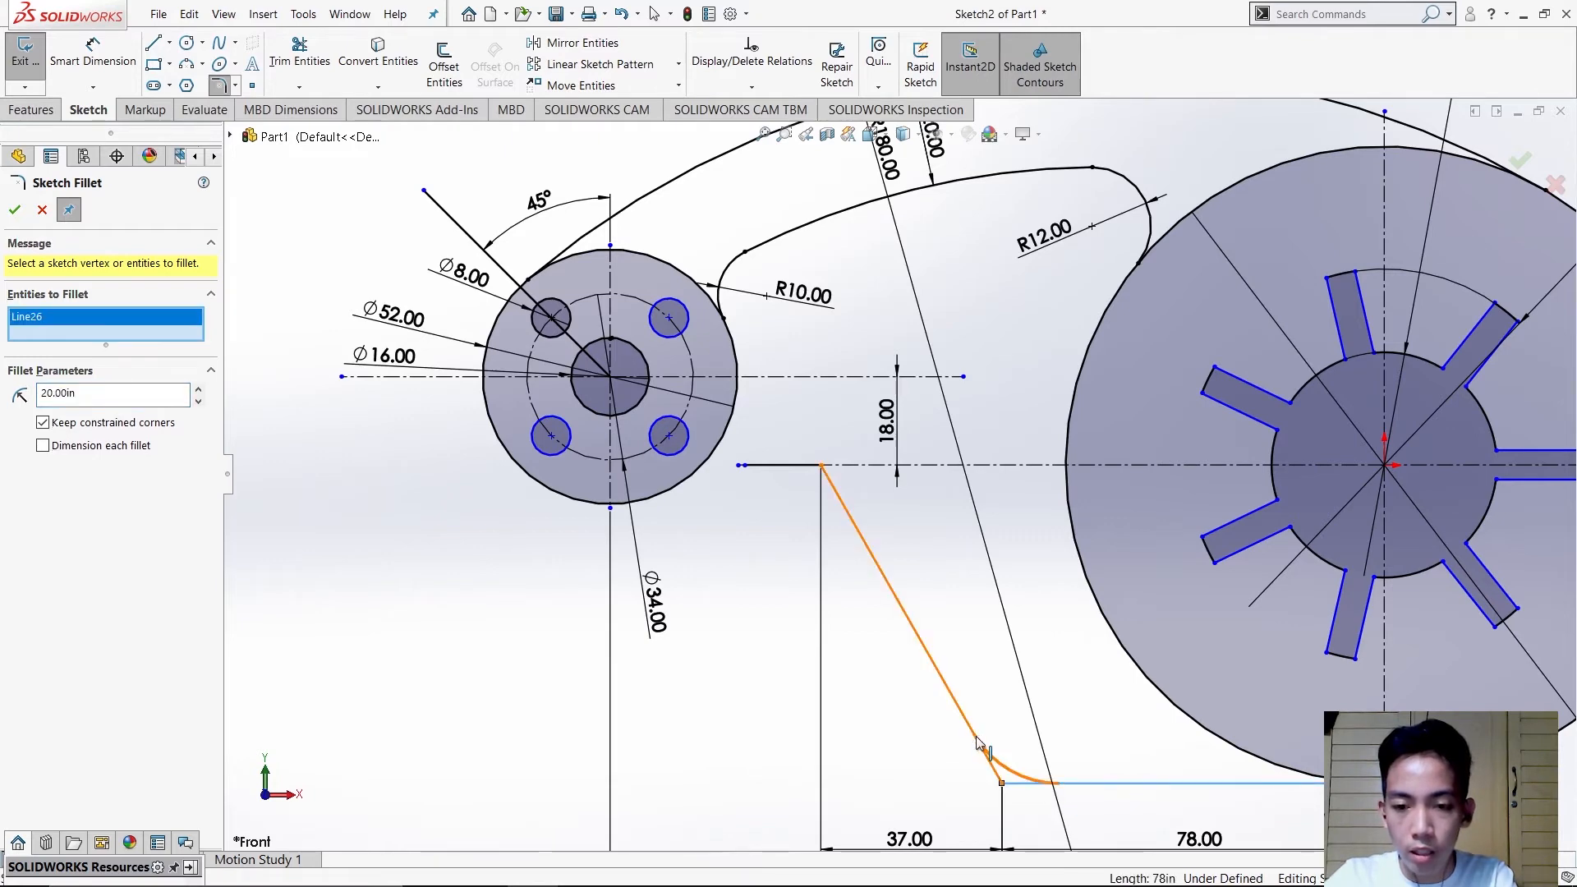
left_click(985, 745)
left_click(15, 212)
- Fillet the corner between the short horizontal line and the slanted arm line with a 12 in radius, following the reference drawing
key("alt+Tab")
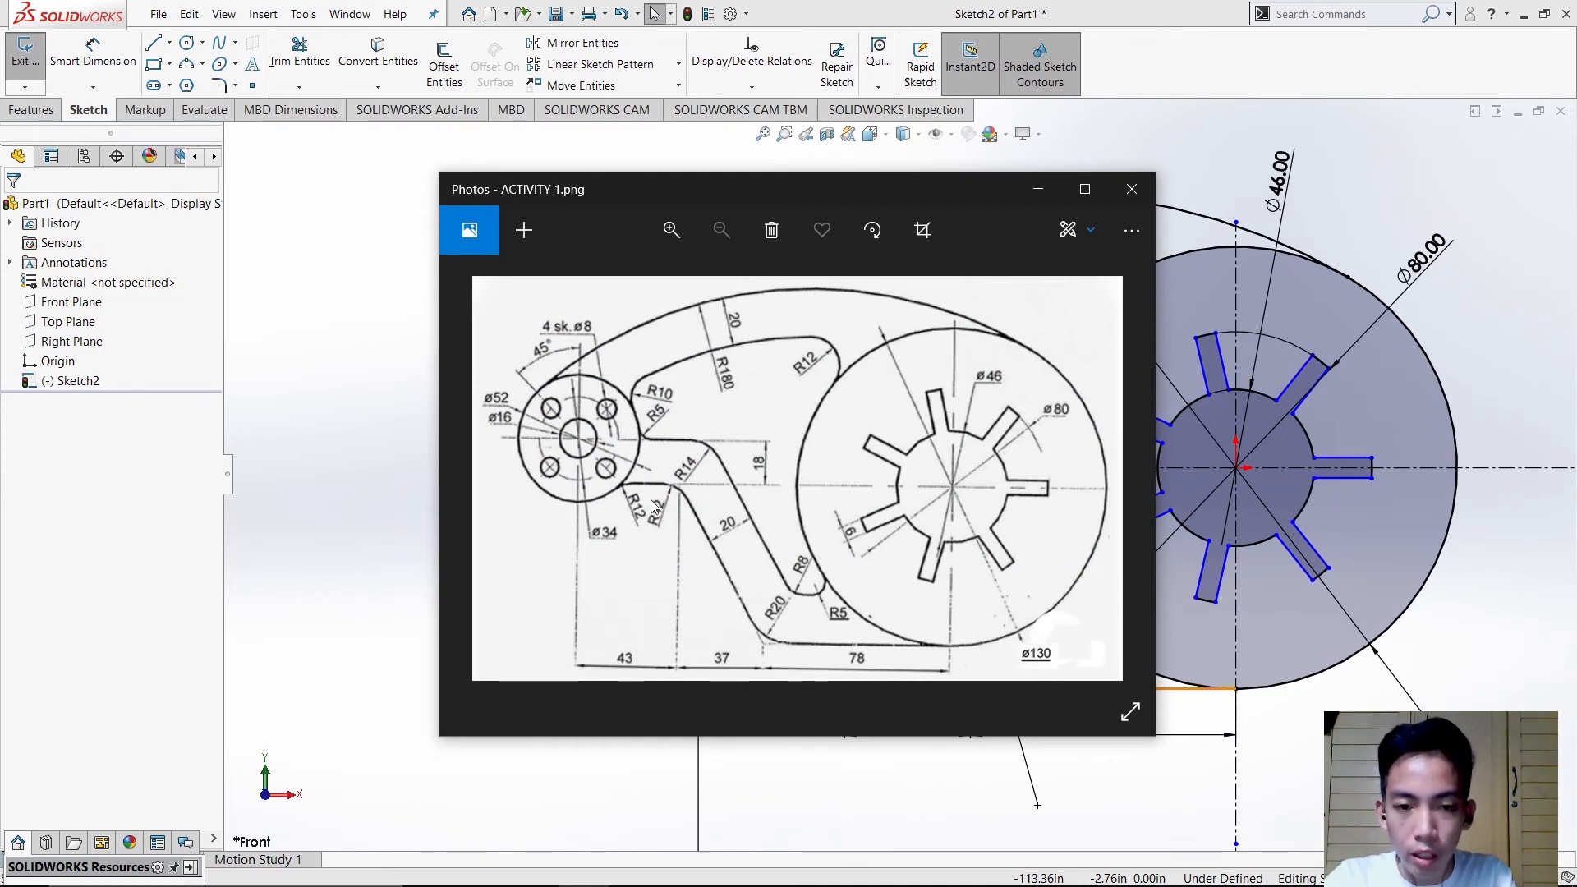
key("alt+Tab")
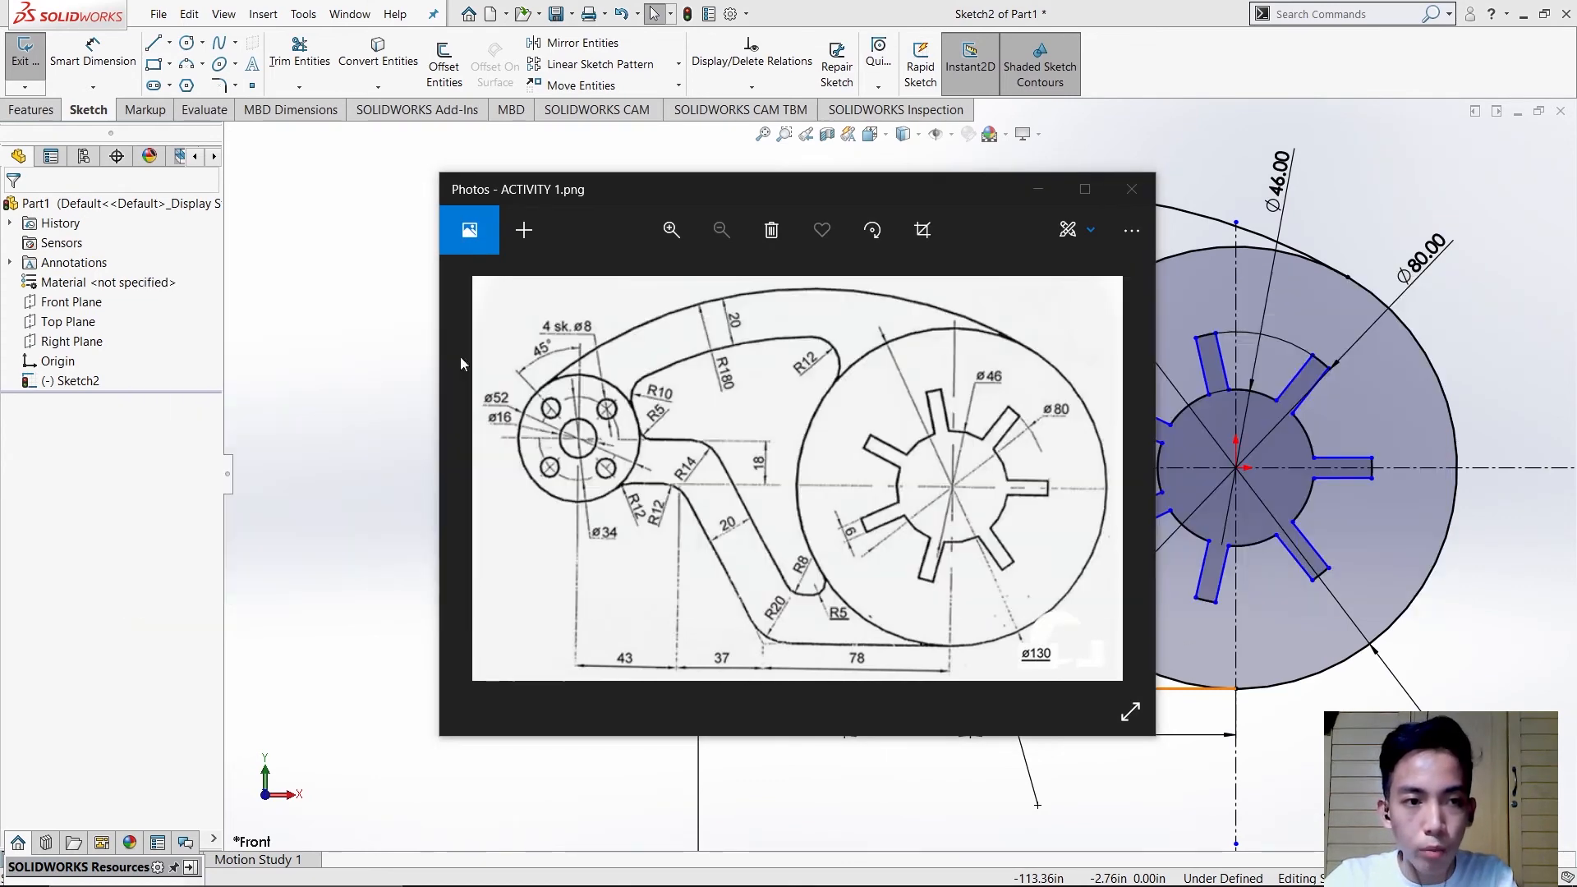
left_click(218, 85)
type("12")
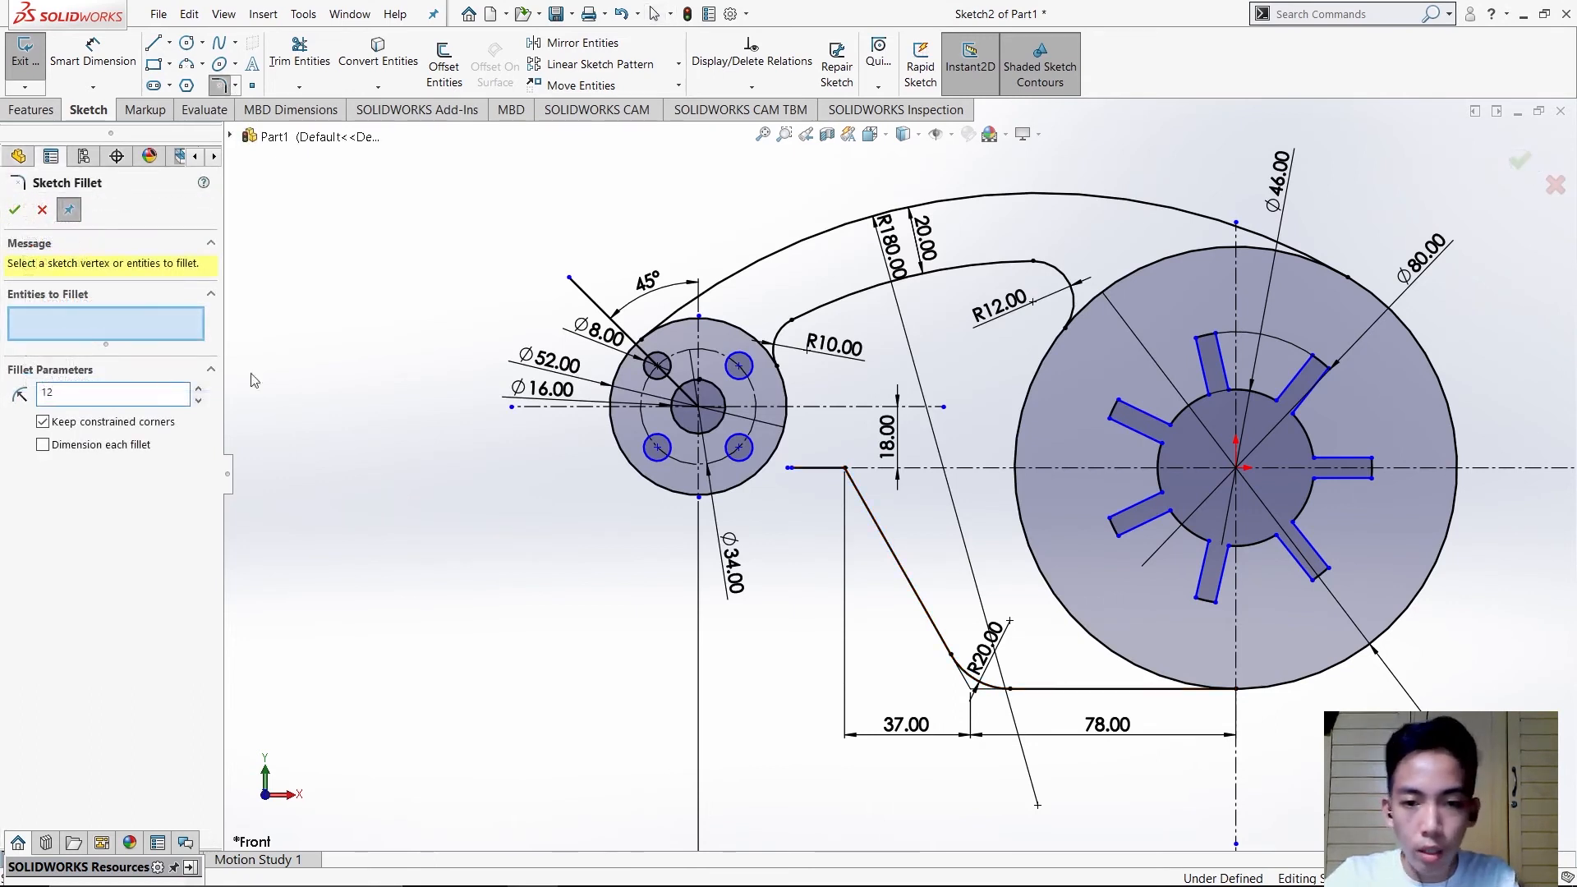
left_click(828, 474)
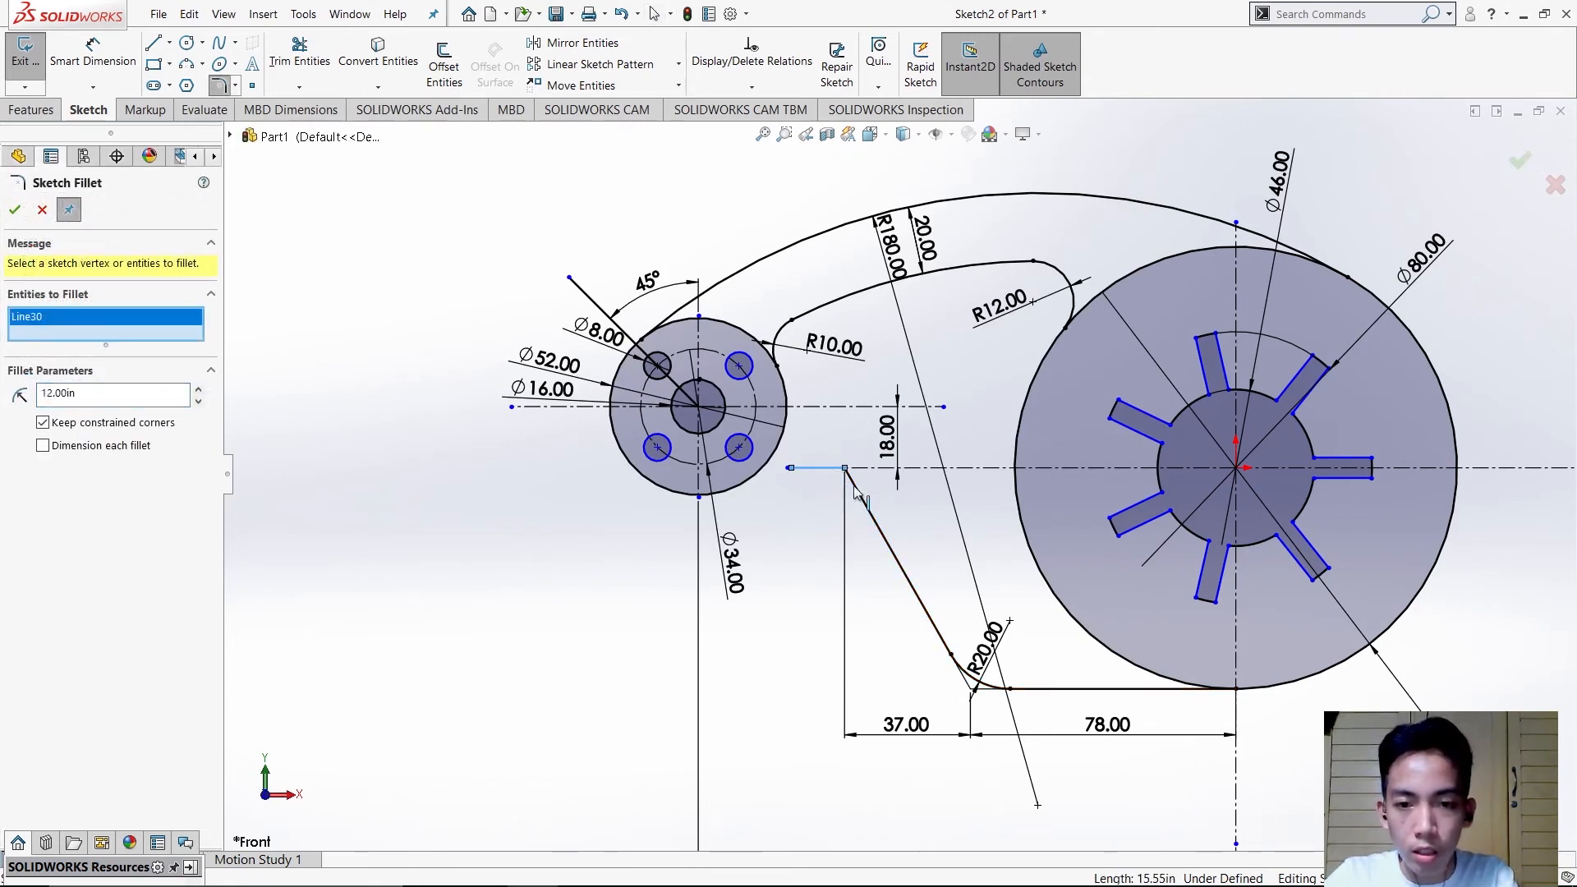
left_click(13, 208)
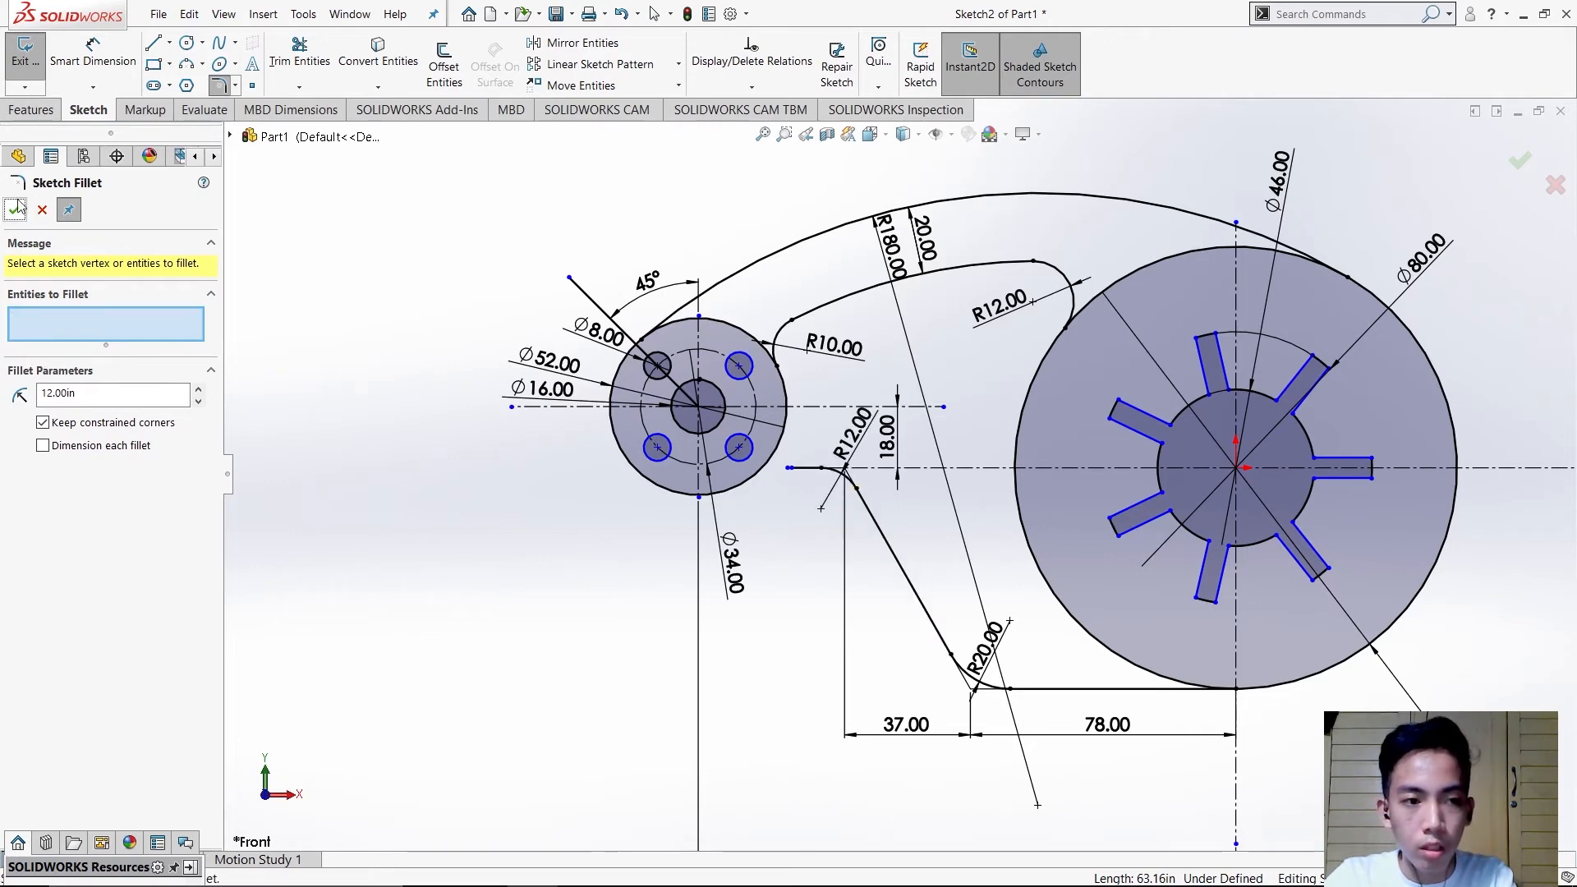
left_click(18, 207)
- Check the existing relations of the lower horizontal line and the tangency between the R20 fillet arc and the slanted line
scroll(873, 465, "down", 1)
scroll(875, 465, "up", 2)
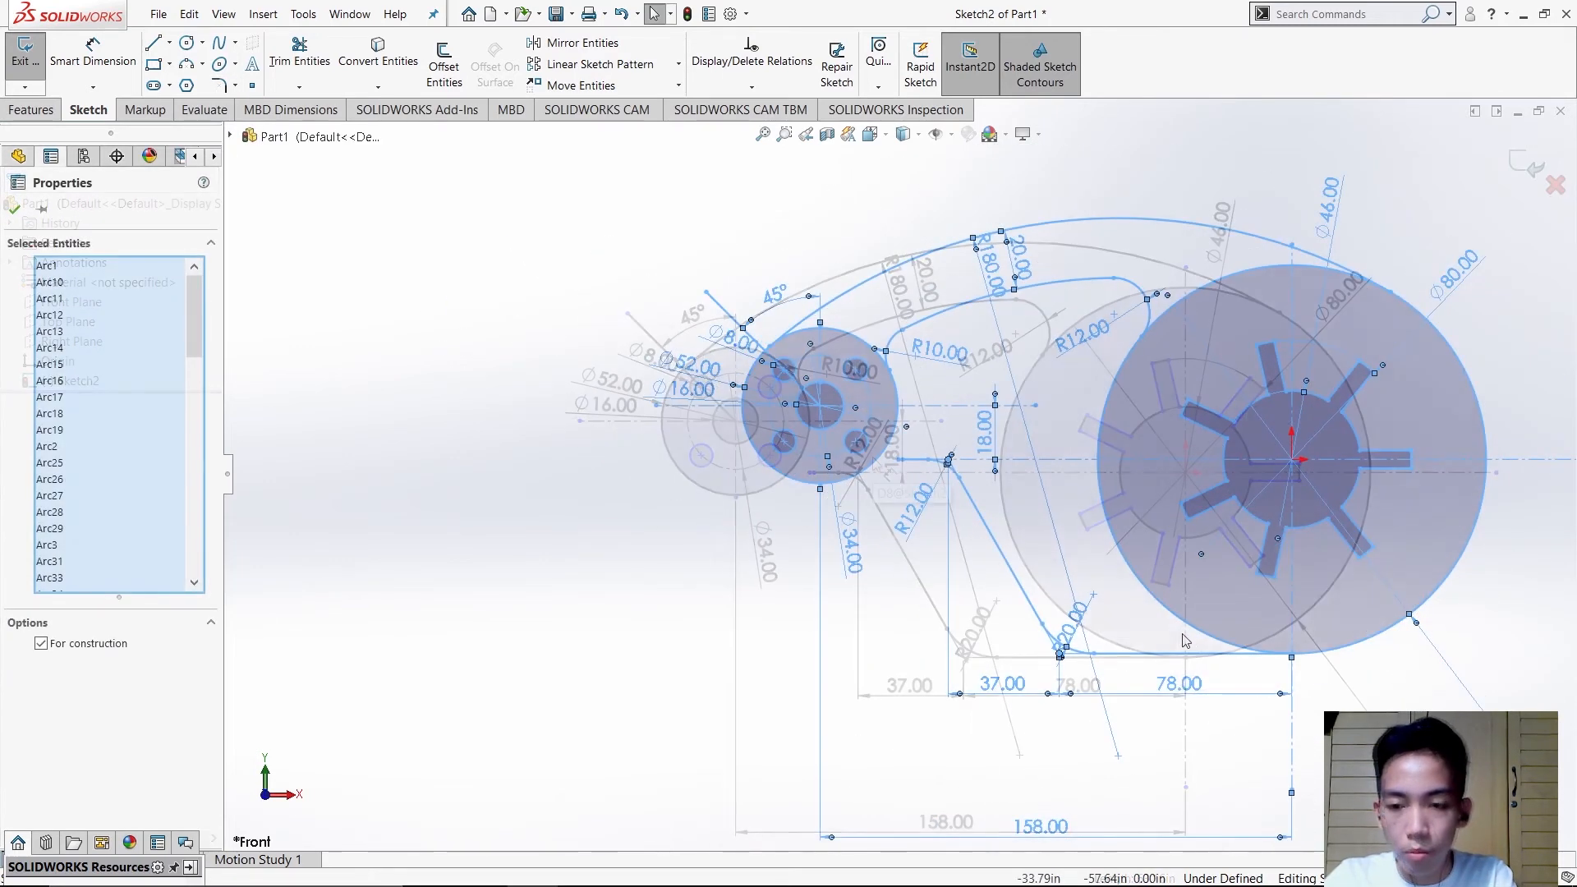
scroll(1186, 641, "down", 5)
left_click(1034, 646)
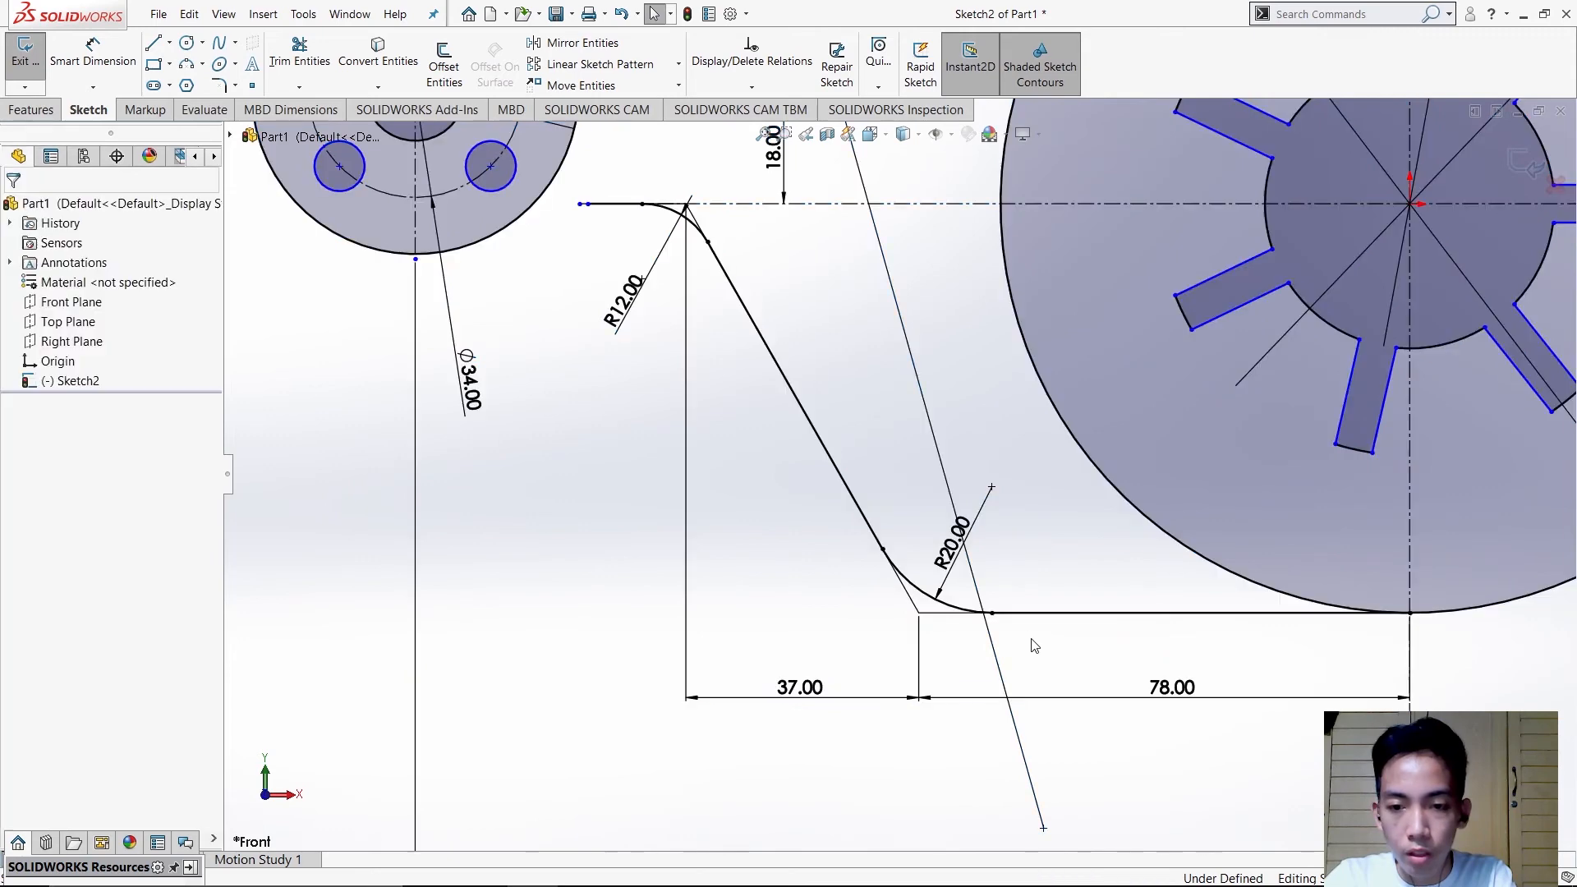
left_click(962, 614)
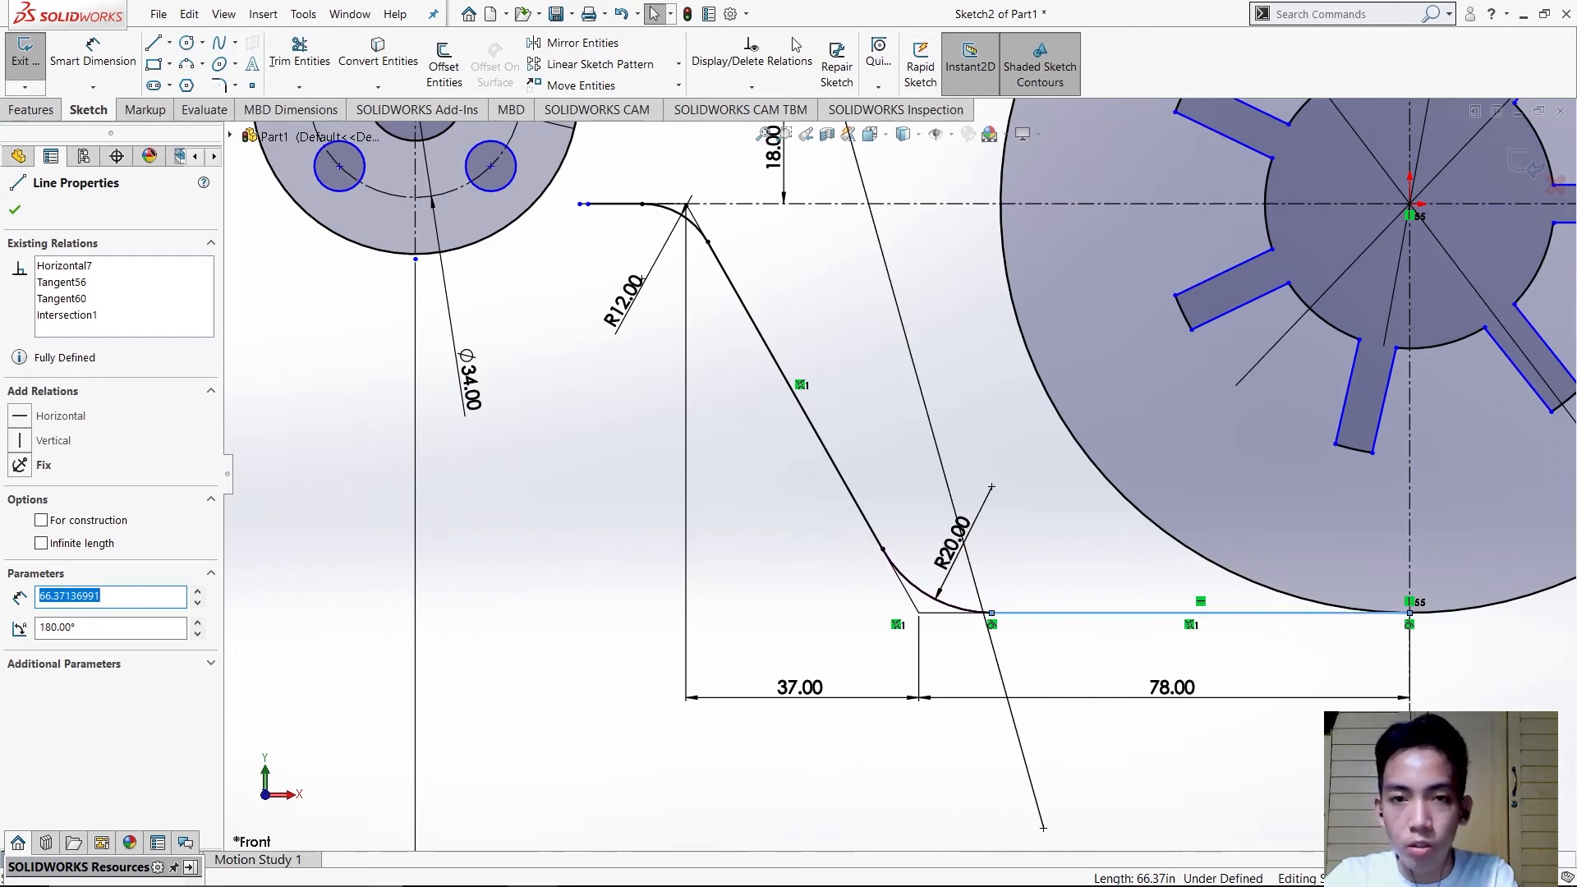
left_click(752, 87)
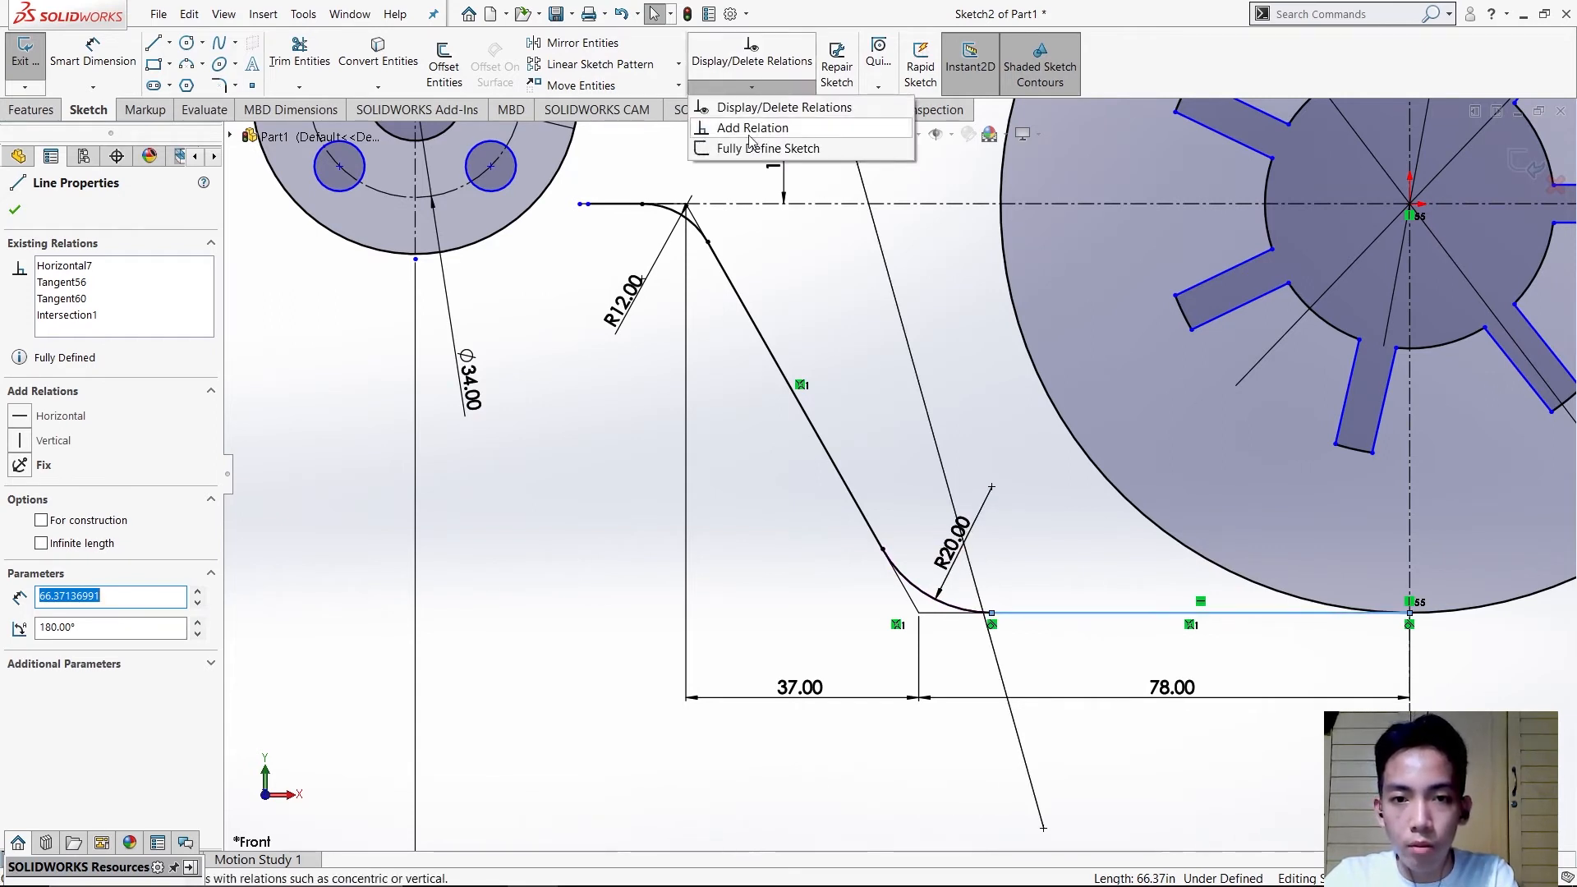
left_click(768, 127)
left_click(256, 309)
left_click(920, 590)
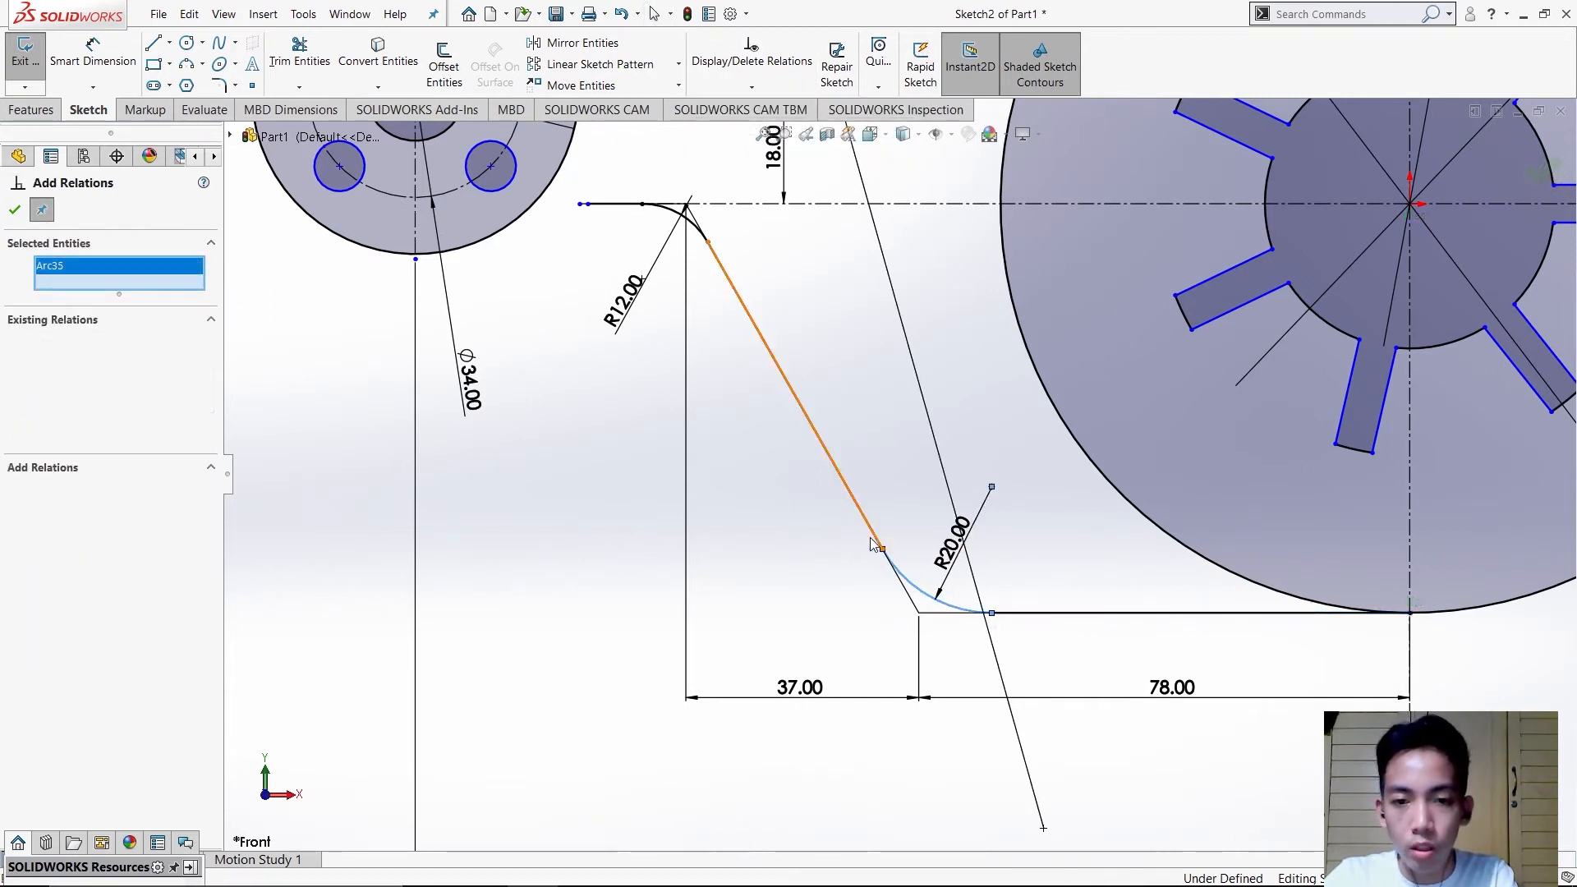
left_click(851, 493)
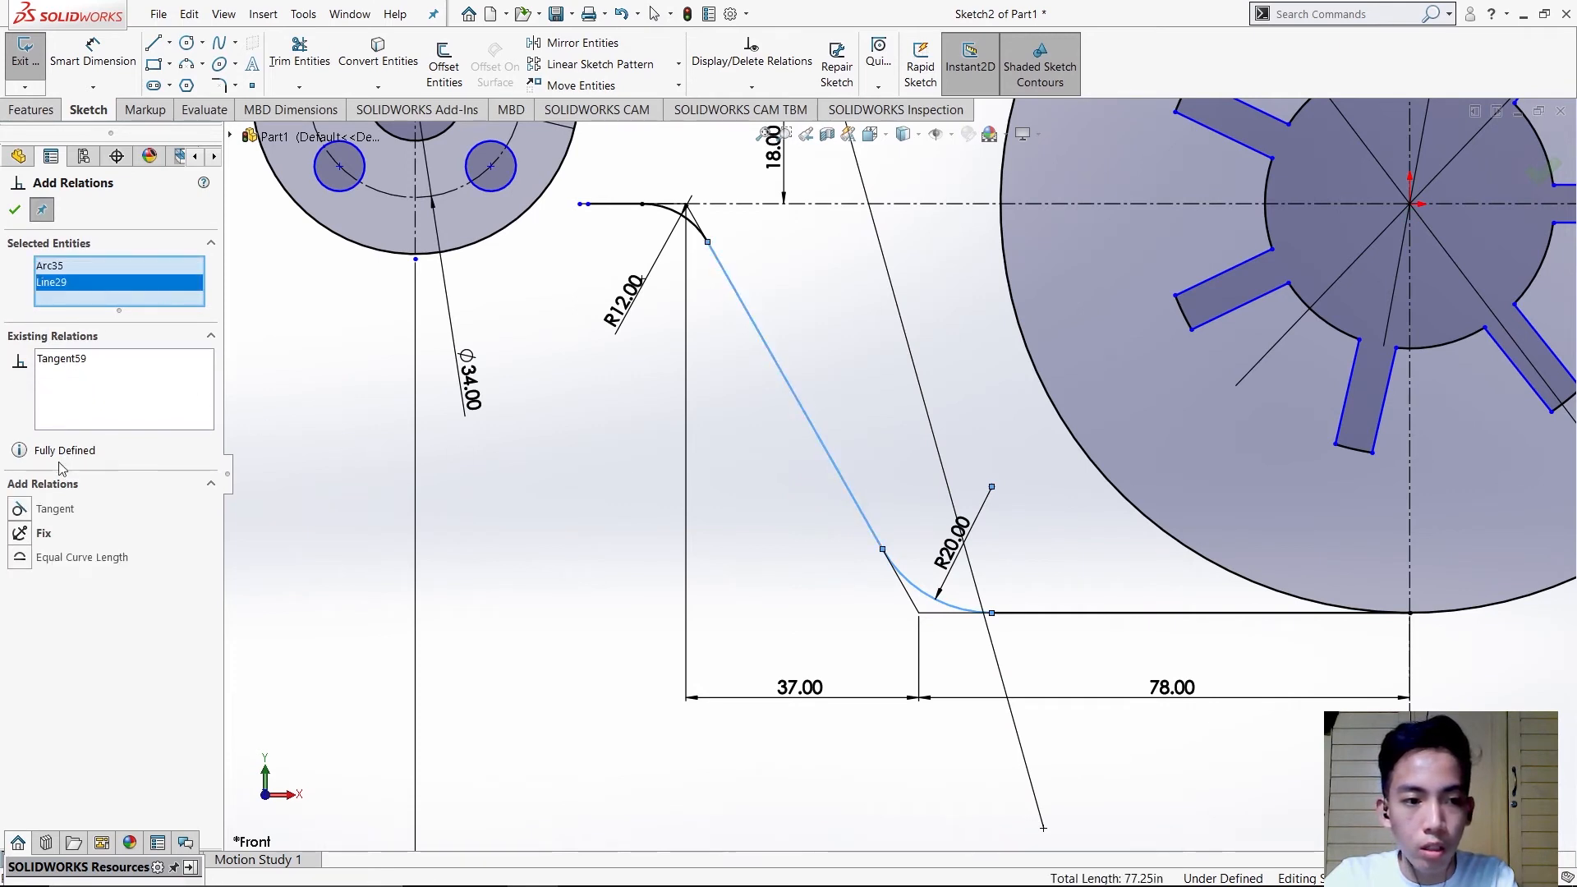
left_click(14, 211)
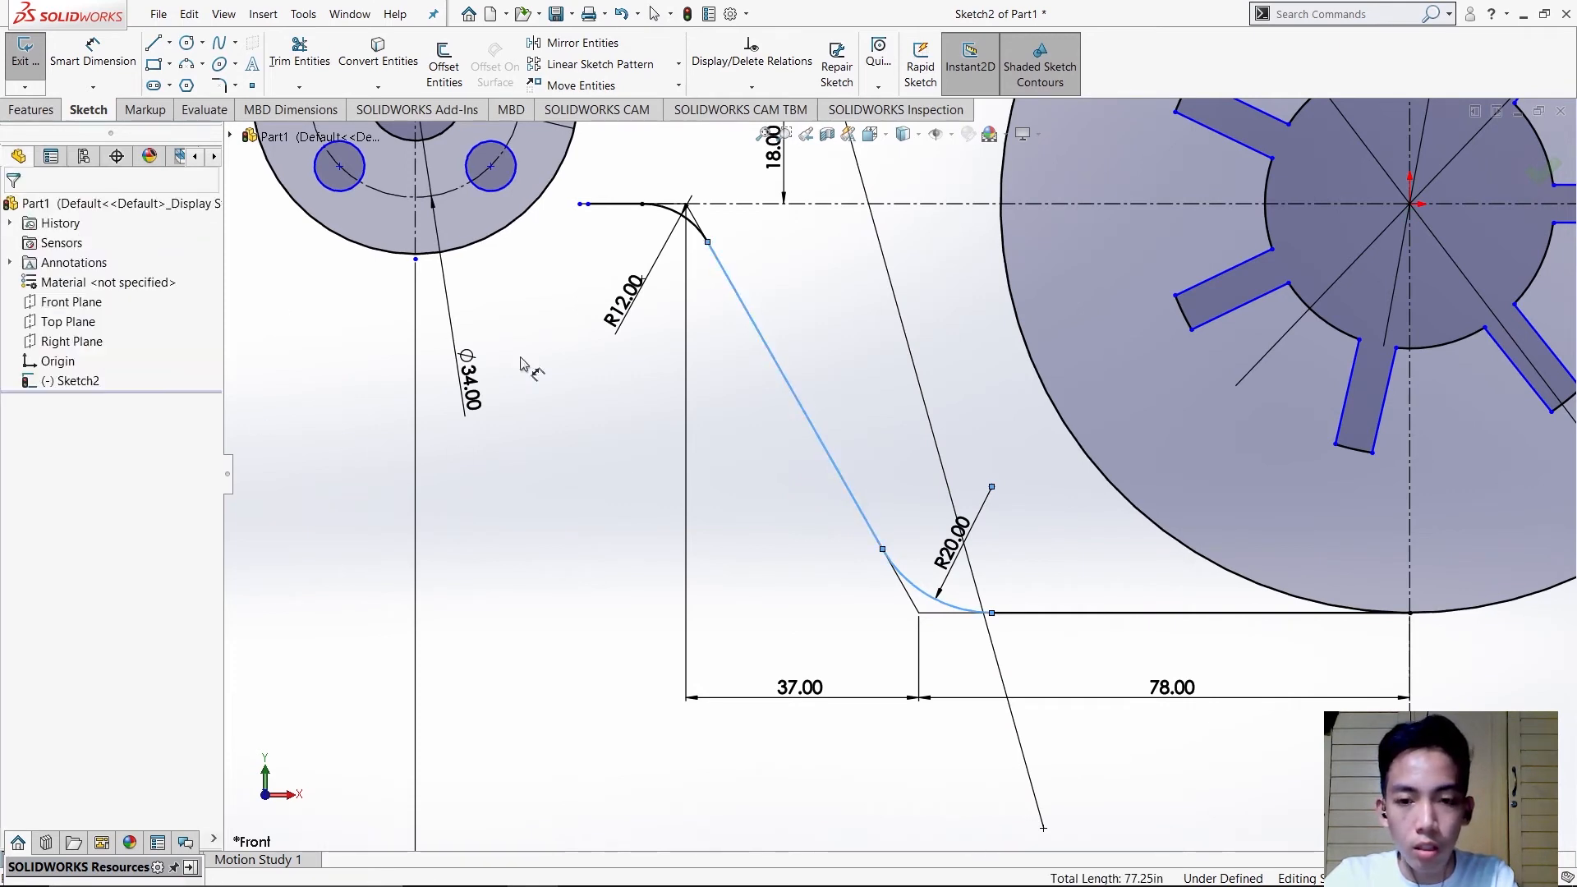
- Check the relations between the upper R12 fillet arc and the short horizontal line
left_click(752, 86)
left_click(775, 131)
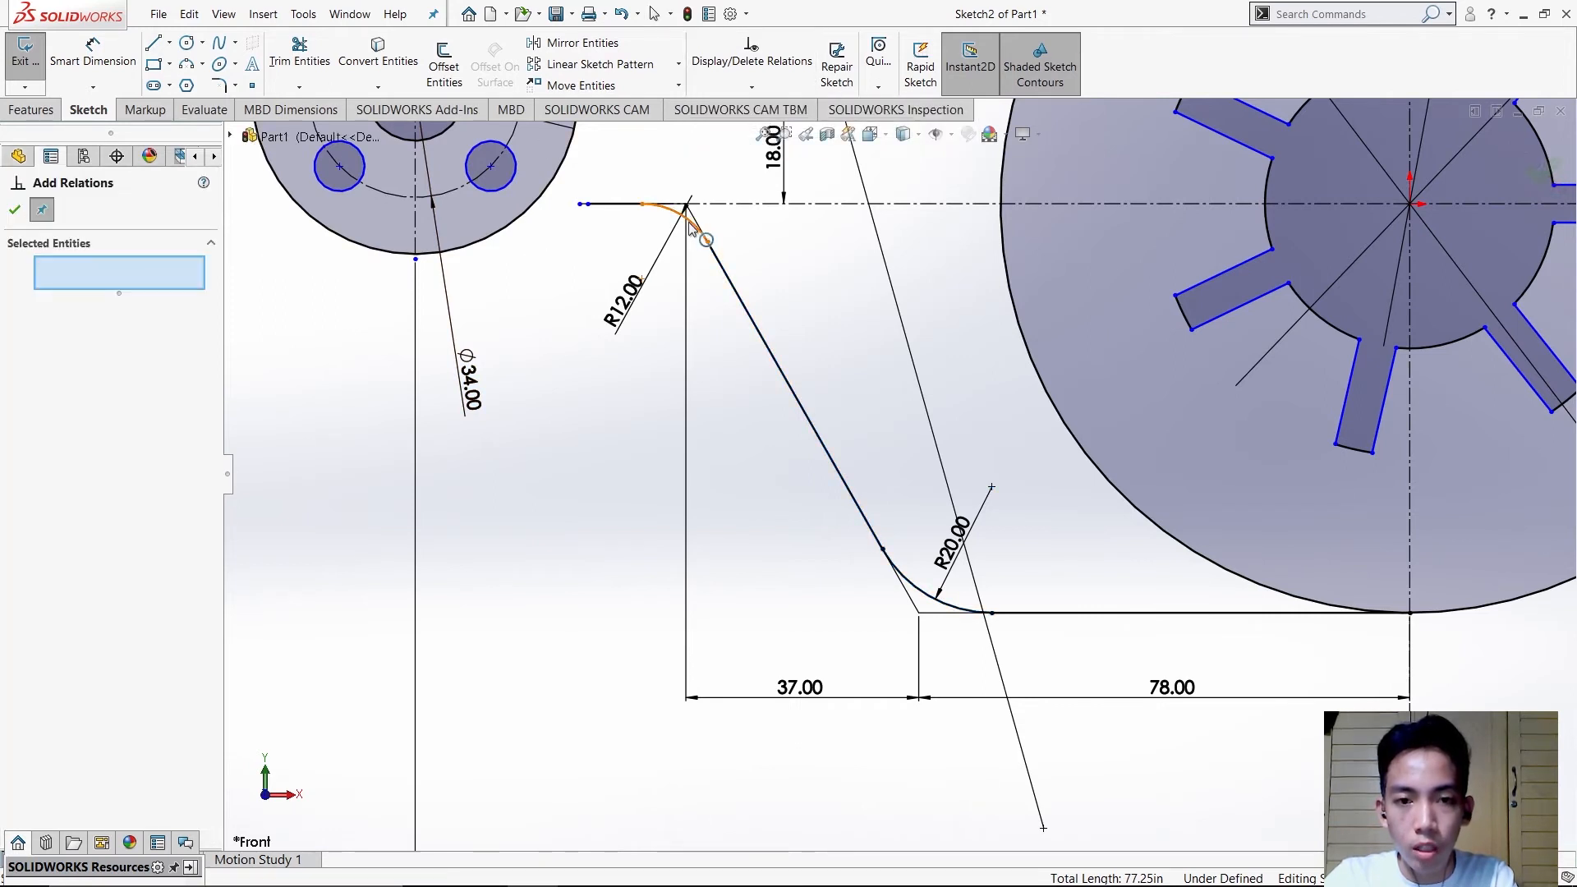
left_click(667, 211)
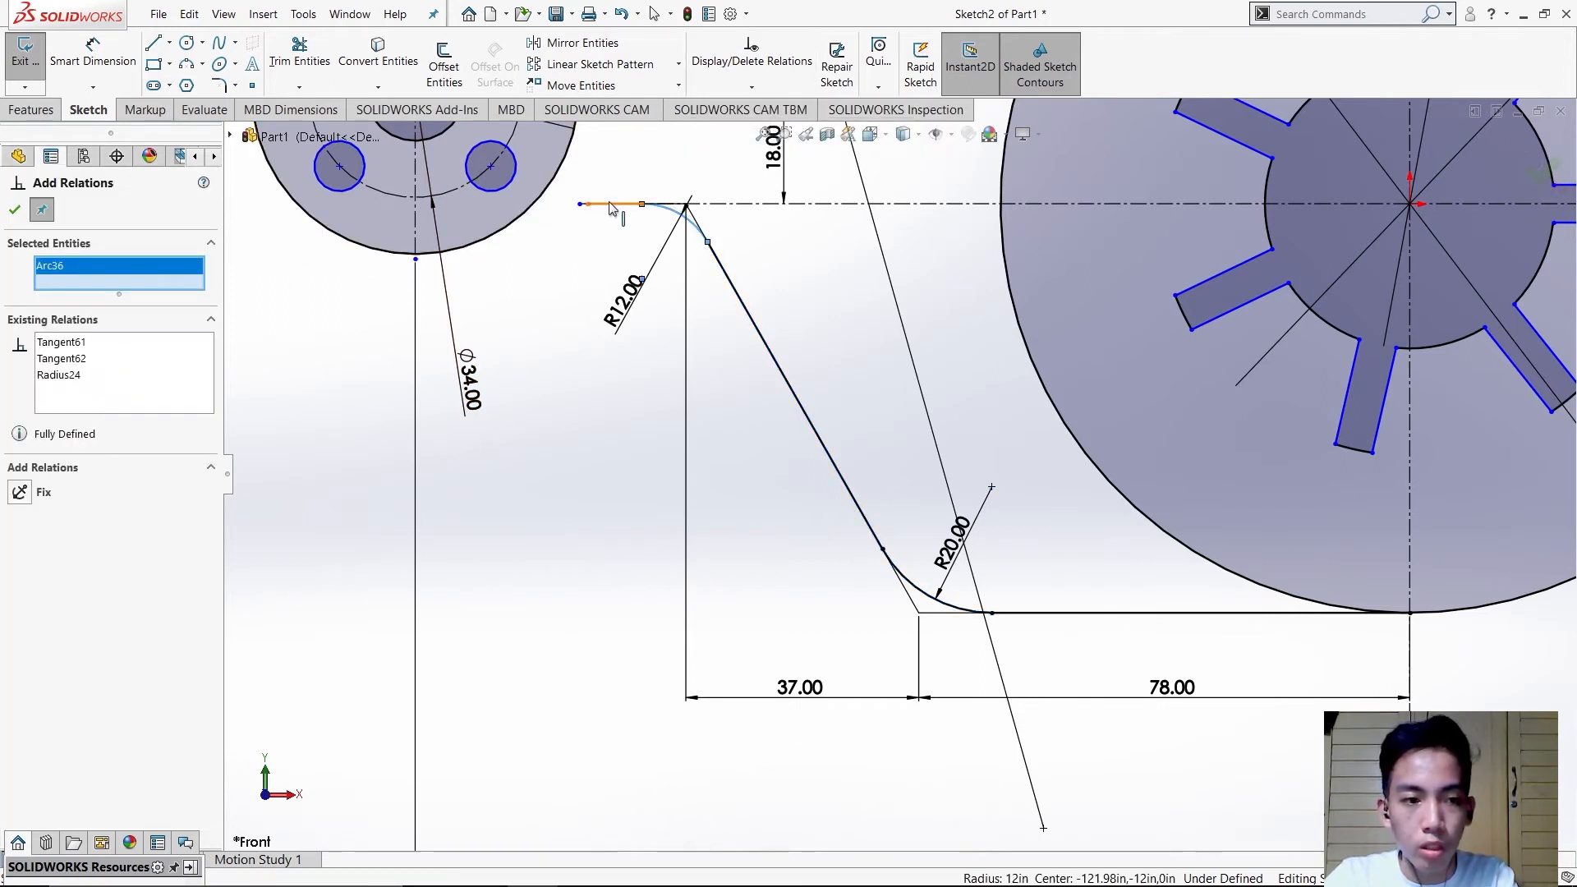
left_click(610, 205)
left_click(14, 210)
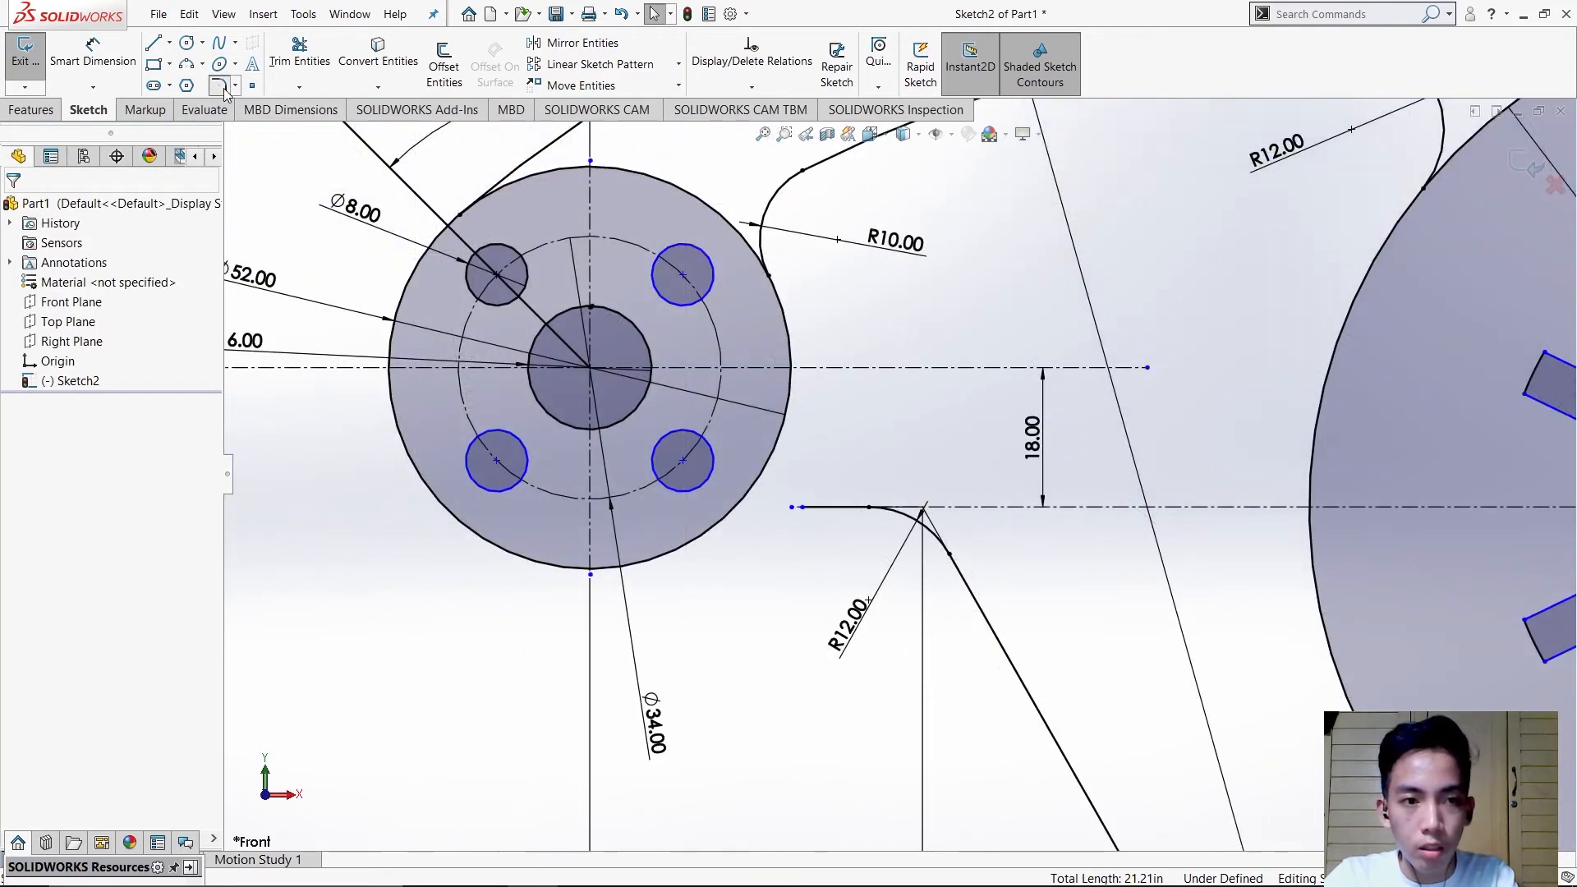
- Sketch a three-point arc of about 31.8 in radius from the short horizontal line's free end to the small hub's outer circle
left_click(220, 86)
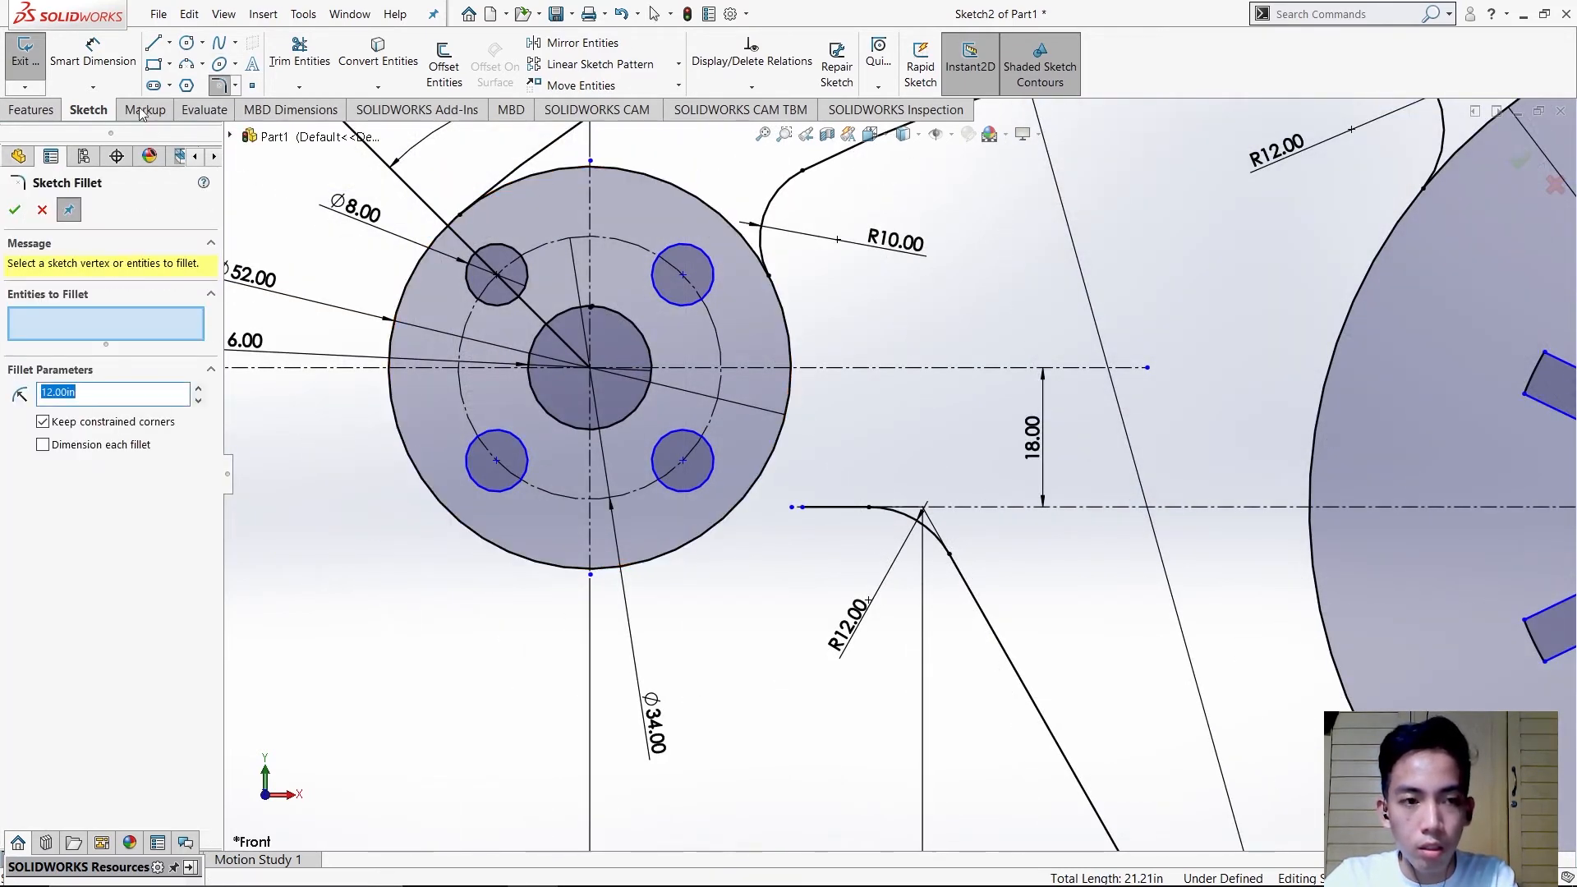
key("Escape")
left_click(202, 66)
left_click(235, 126)
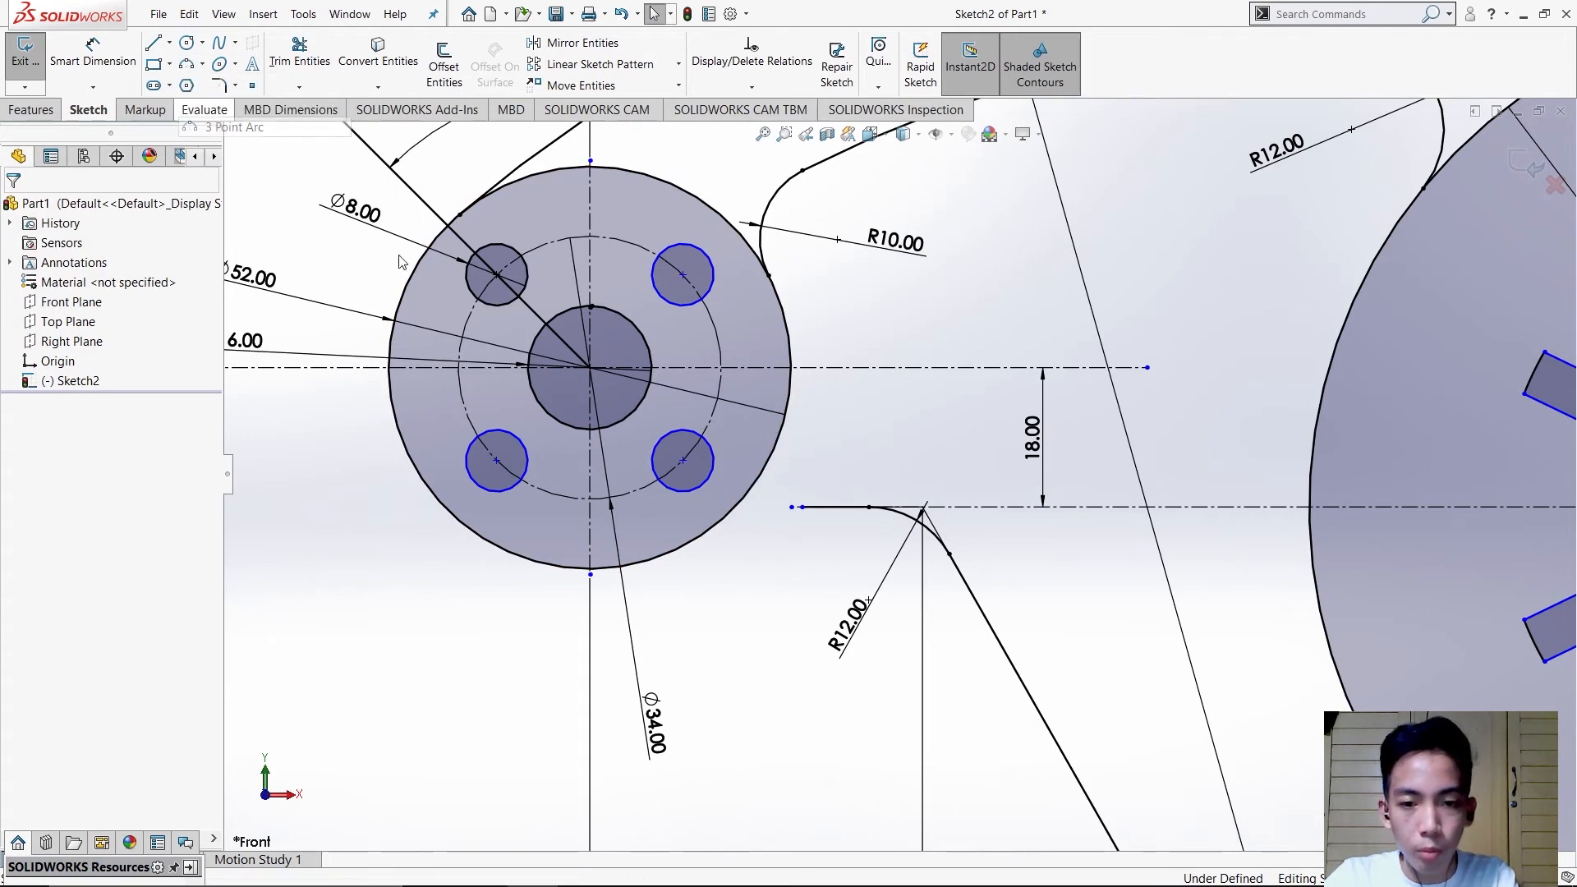
left_click(801, 508)
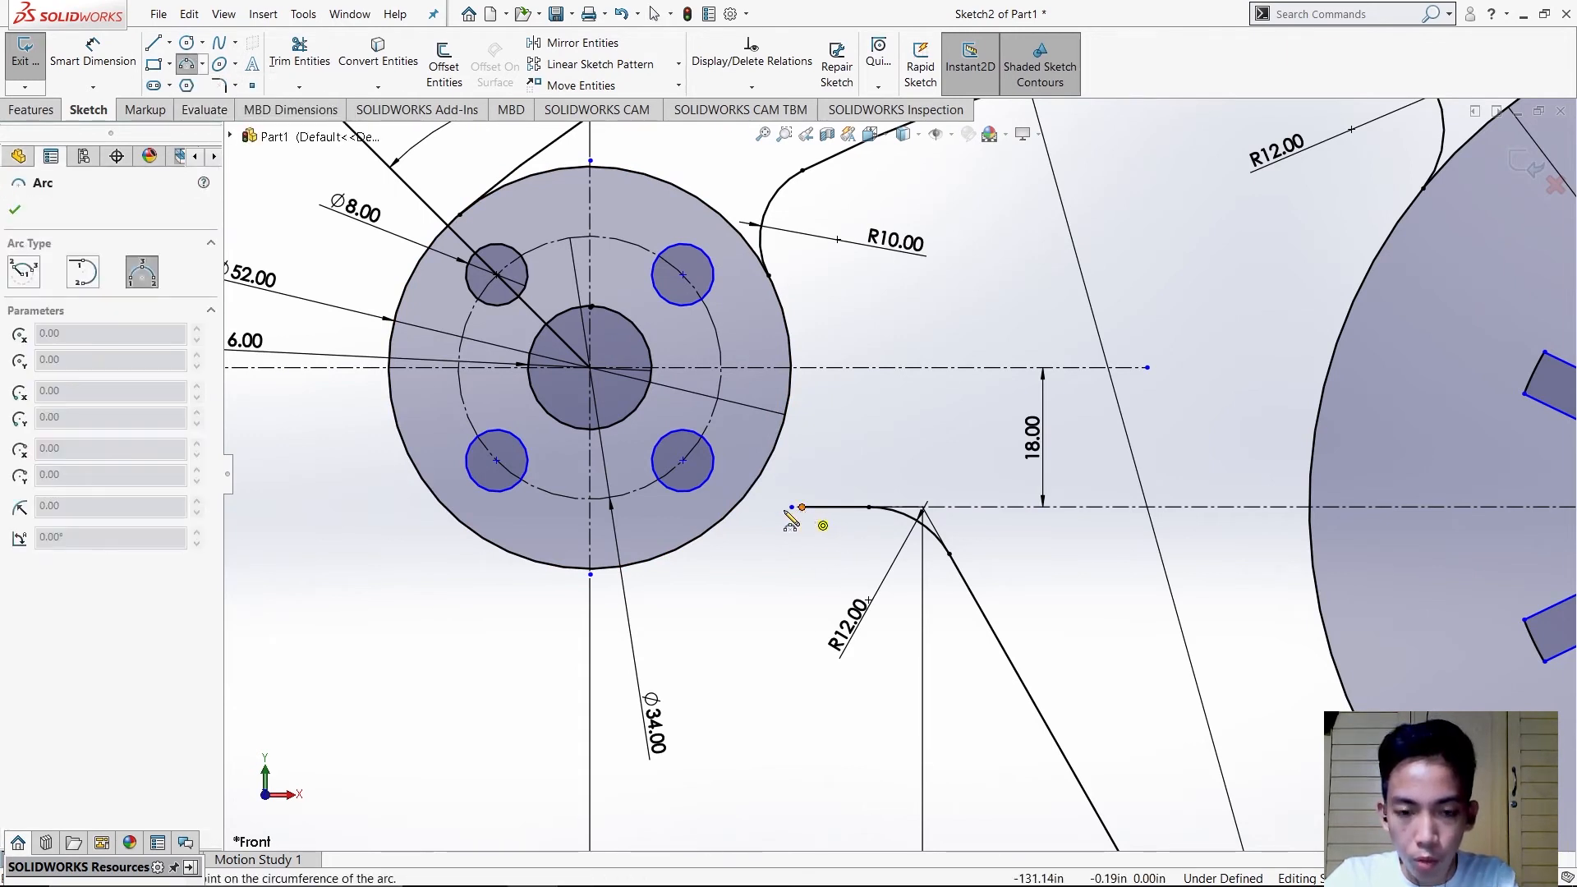
left_click(703, 541)
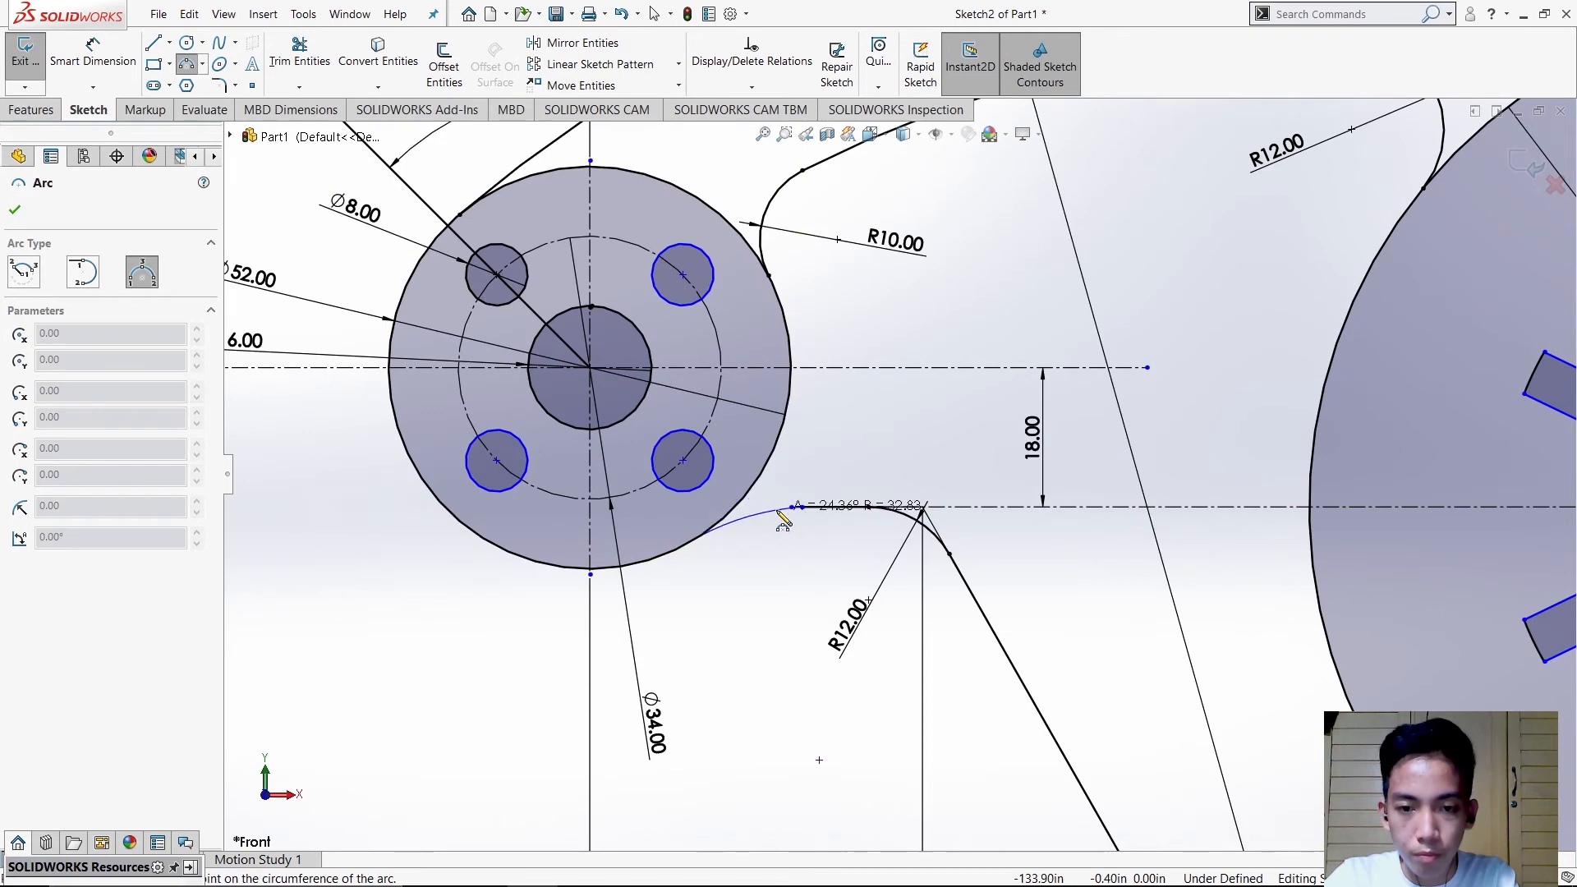
left_click(782, 519)
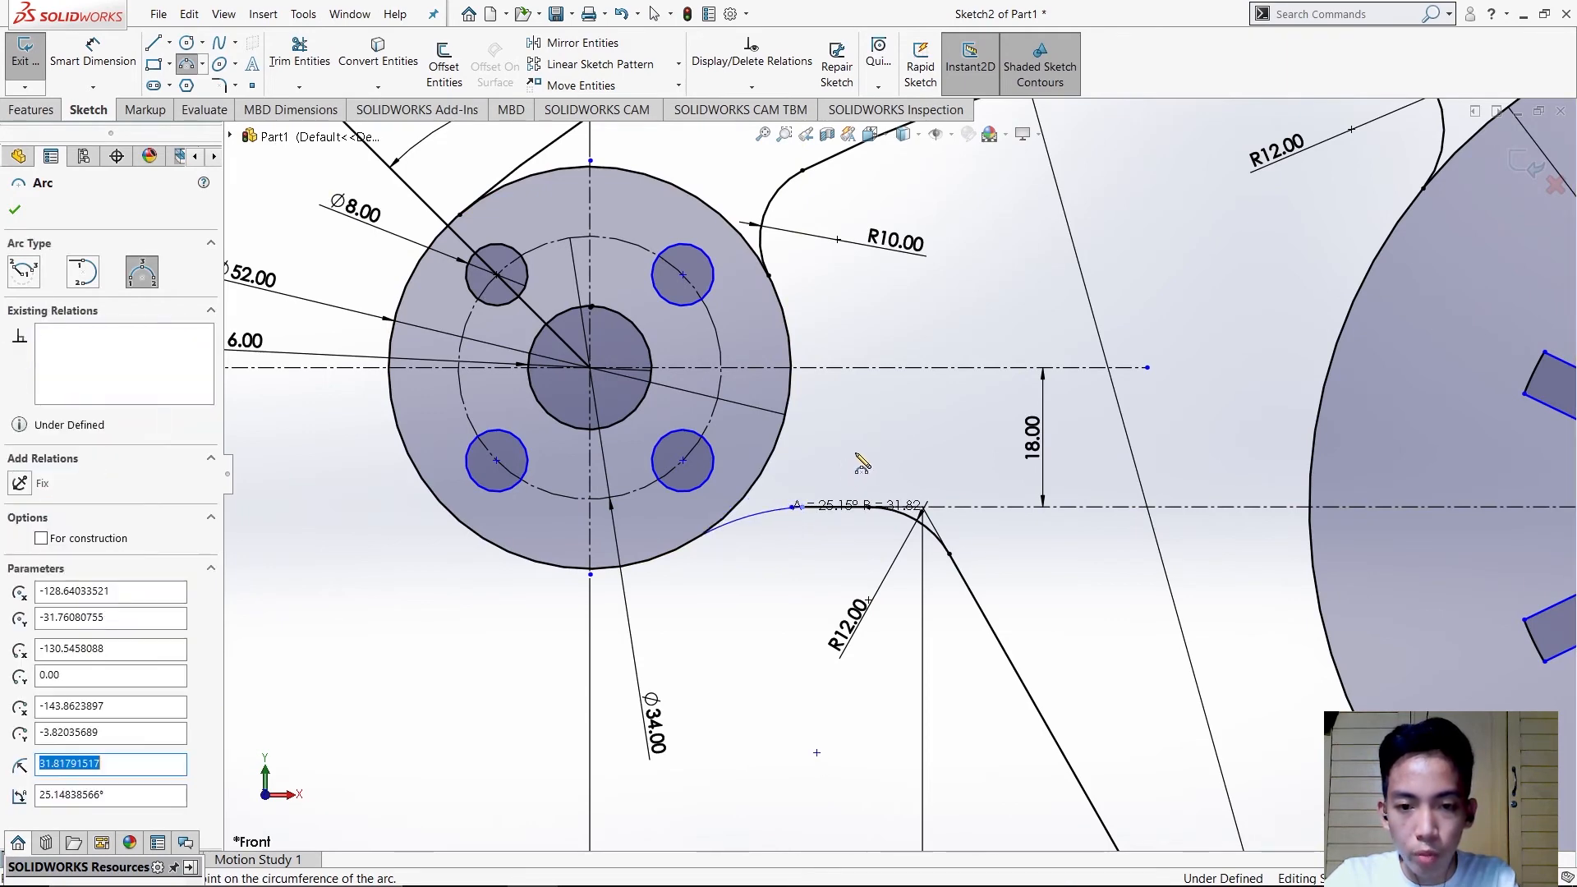
- Add a tangent relation between the new connecting arc and the small hub's outer circle
key("alt+Tab")
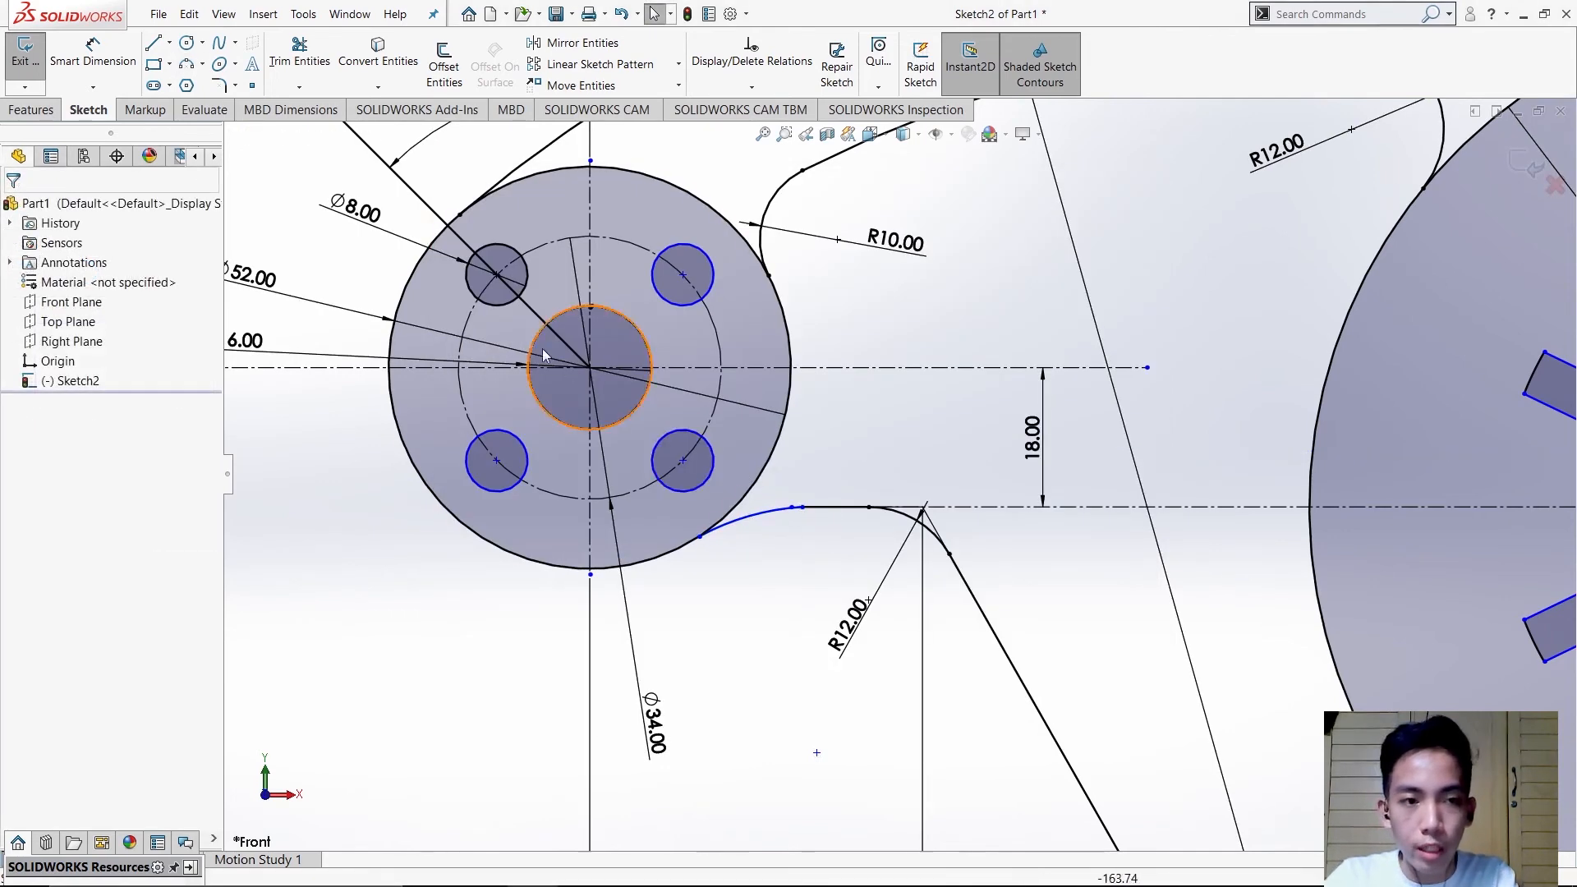
left_click(752, 86)
left_click(752, 128)
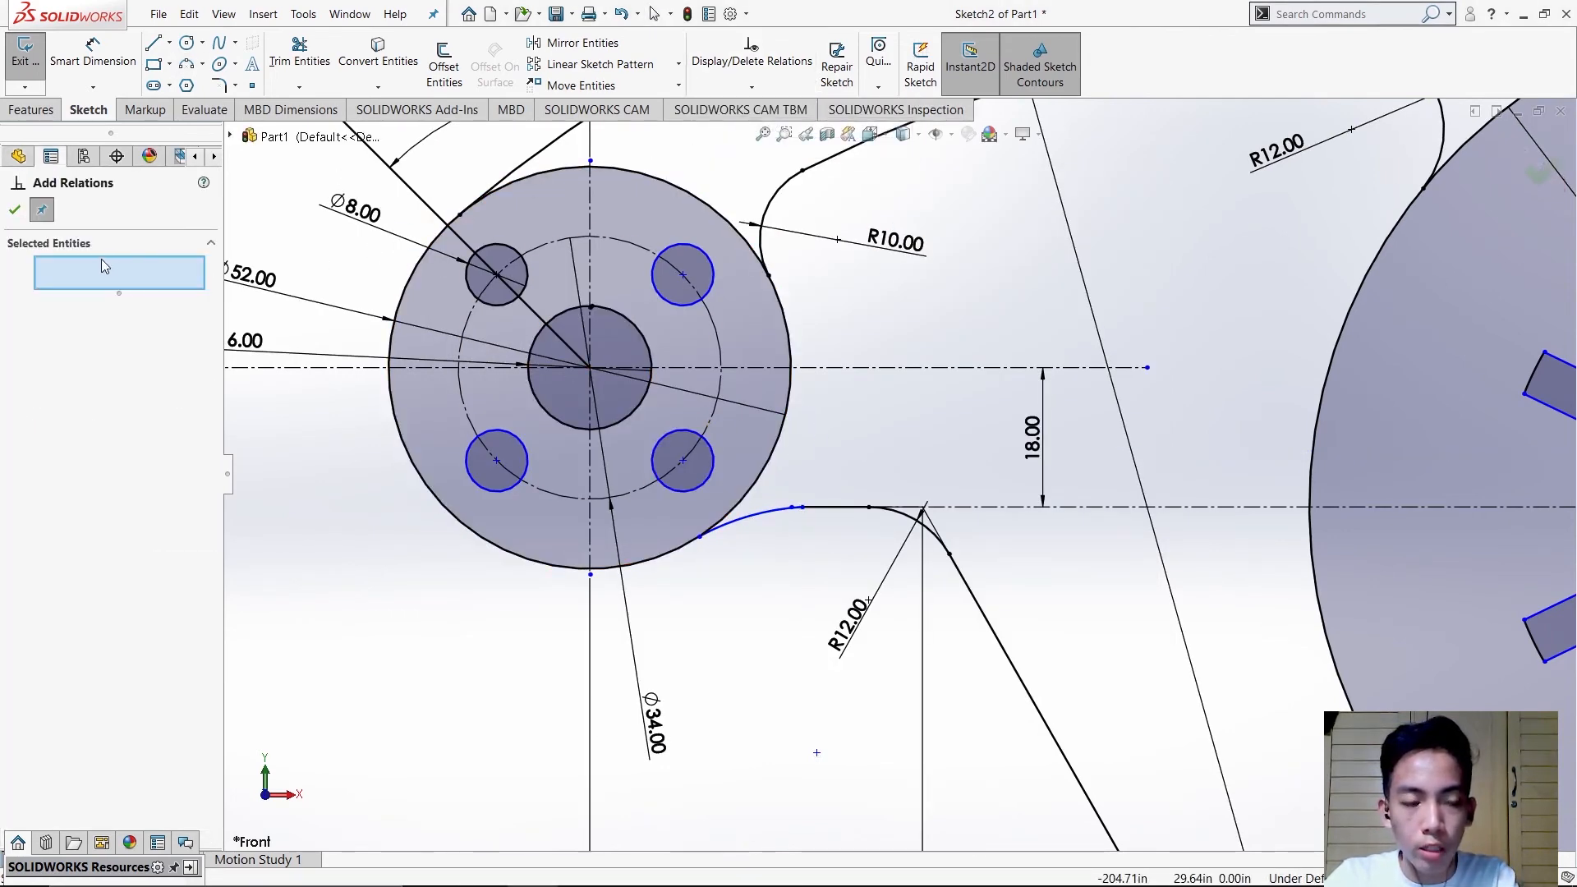
left_click(737, 523)
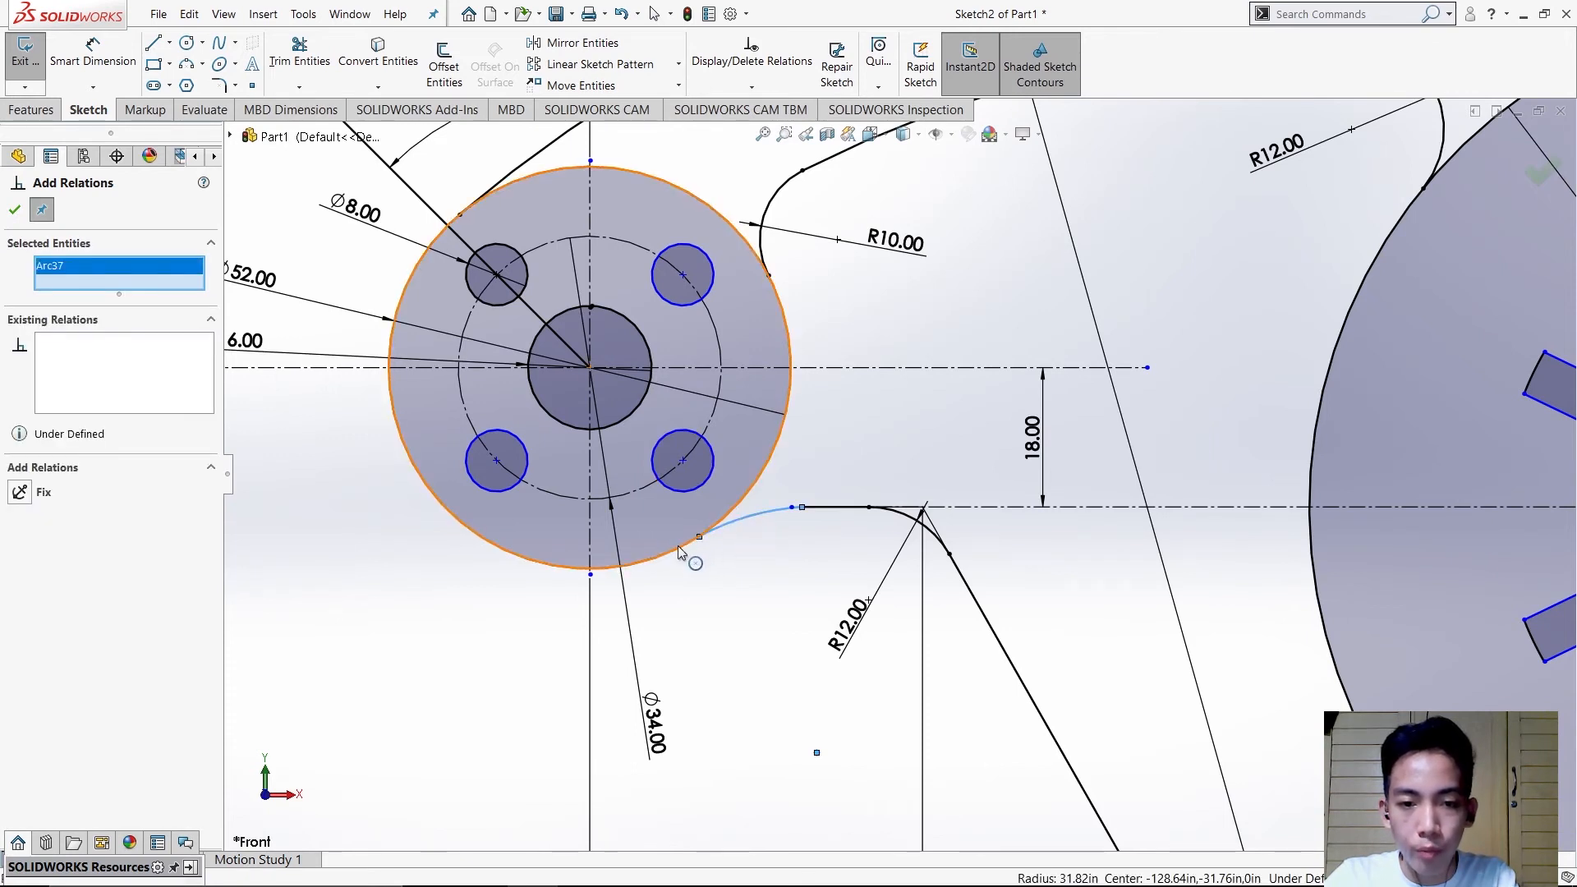
left_click(677, 545)
left_click(15, 211)
- Dimension the connecting arc beside the small hub with a radius of 12 in
left_click(92, 59)
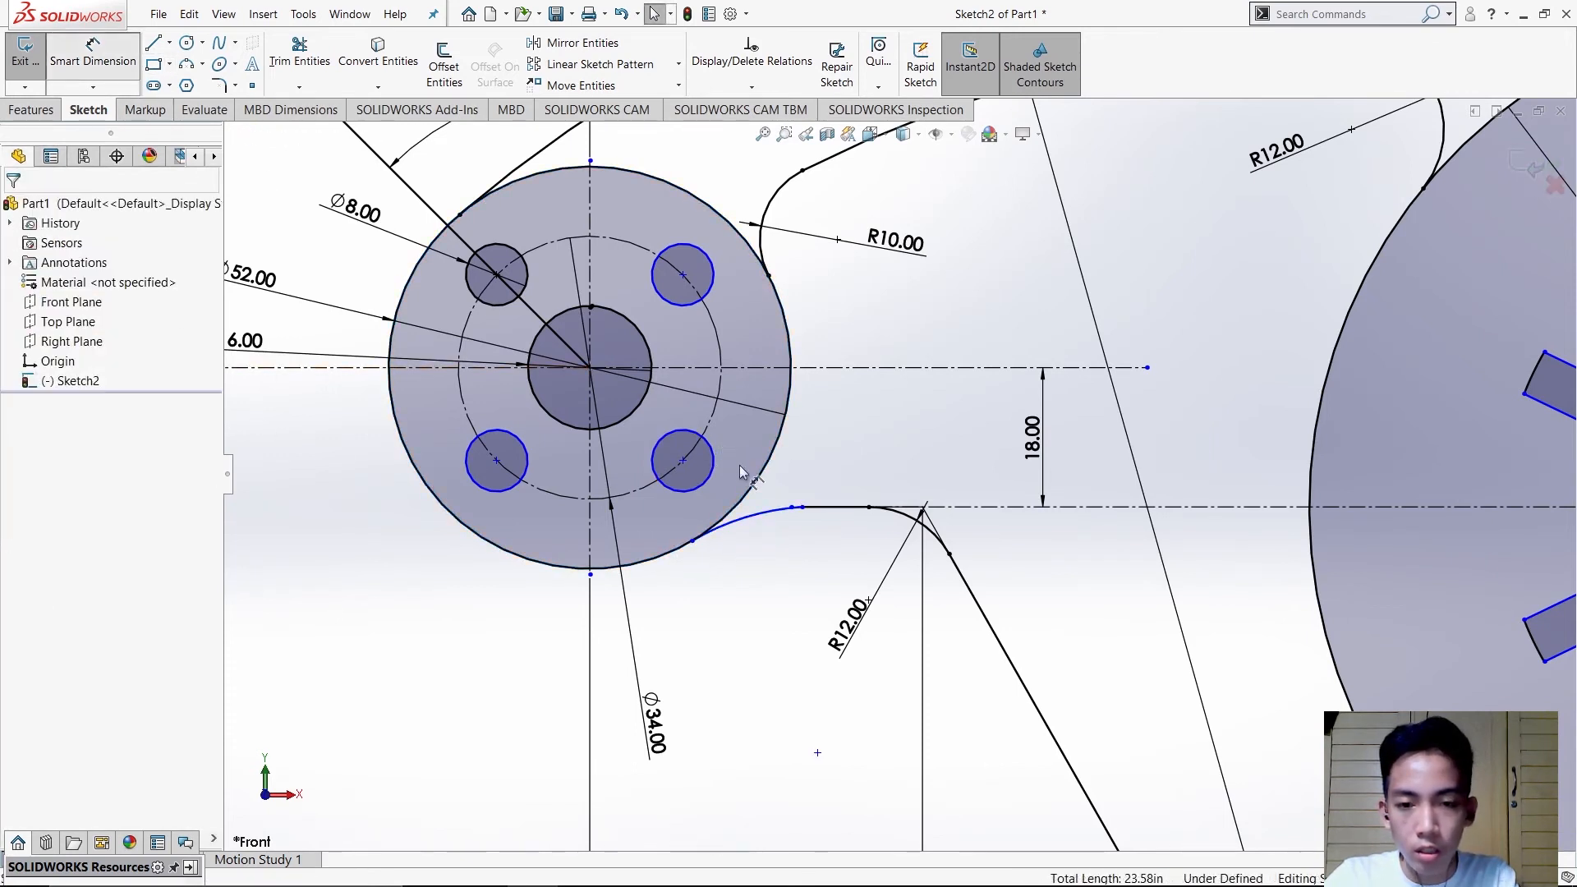
left_click(743, 515)
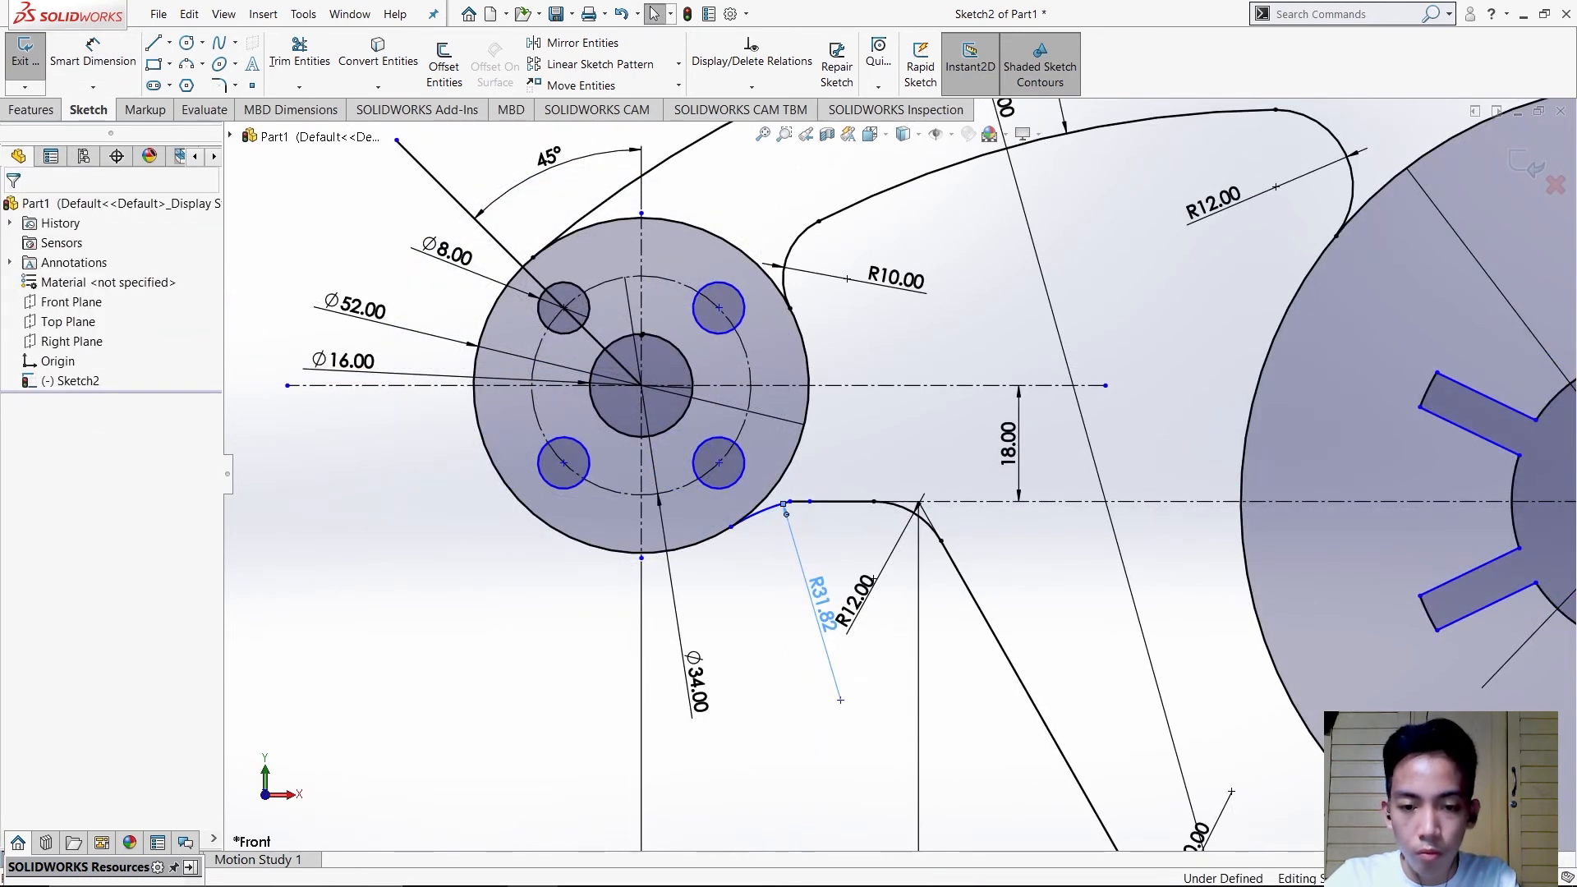
left_click(822, 604)
type("12")
key("Return")
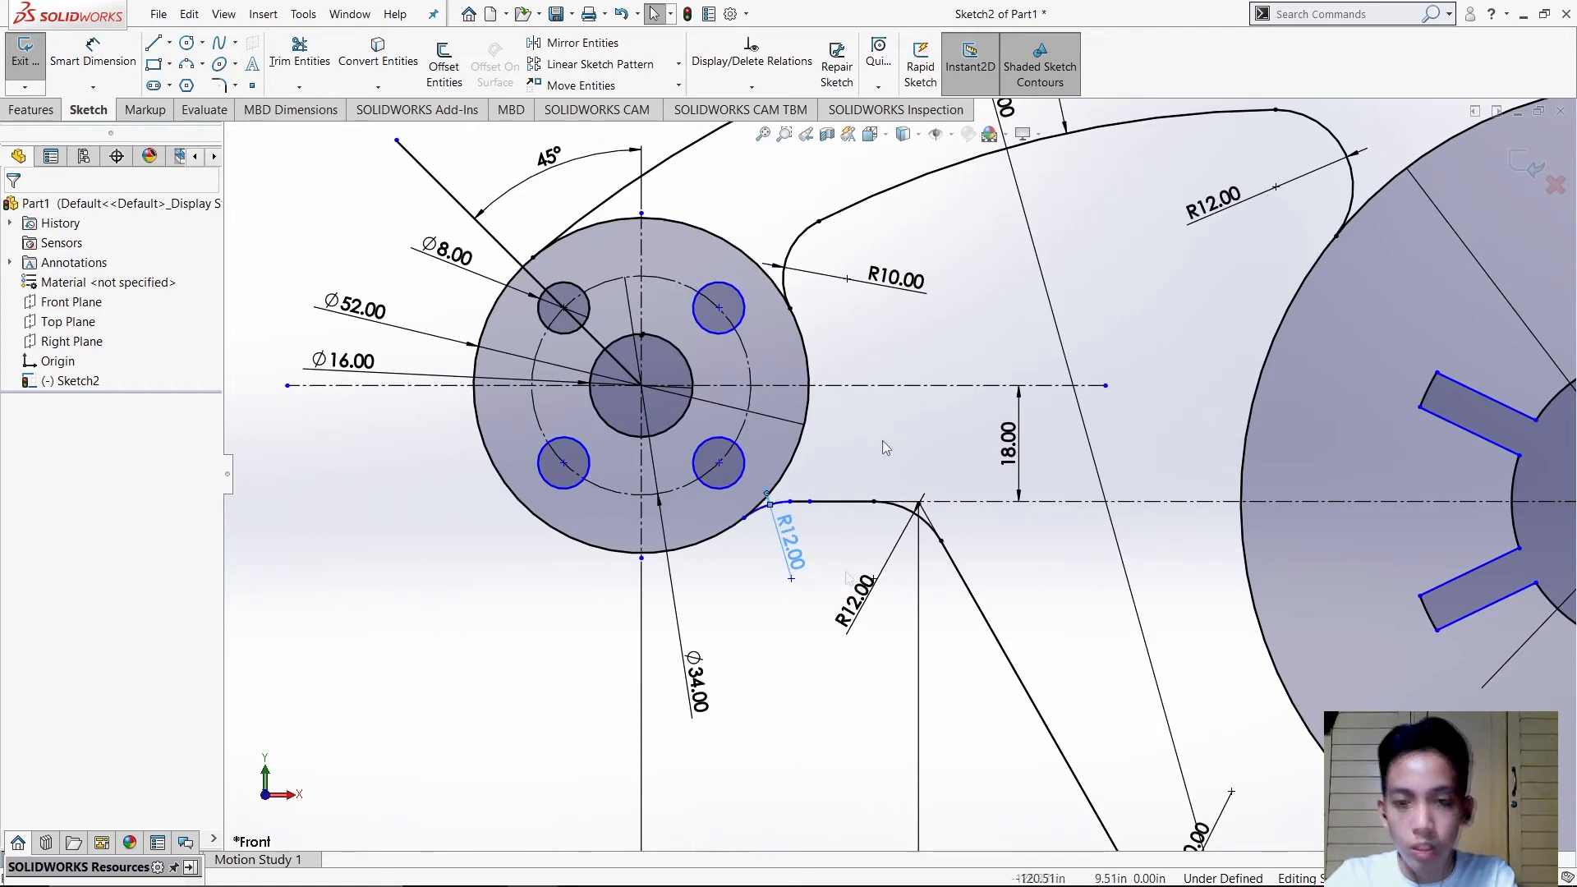
- Review the whole sketch with its relations and compare the lower arm outline with the ACTIVITY 1 reference drawing
scroll(882, 445, "up", 3)
scroll(882, 445, "up", 2)
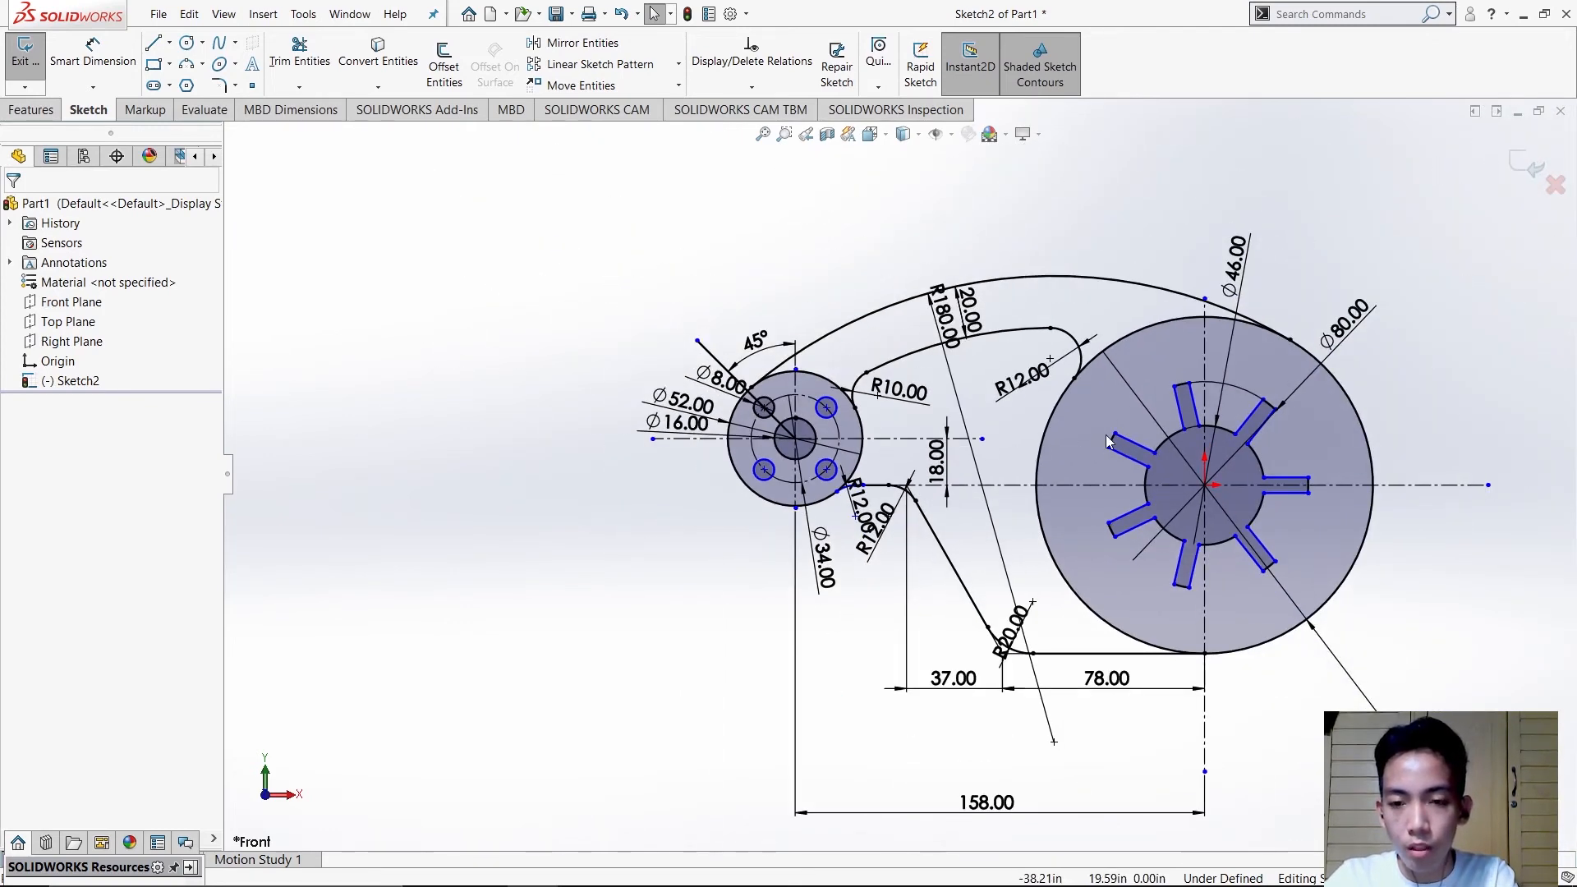
scroll(1215, 465, "down", 1)
scroll(1215, 483, "up", 2)
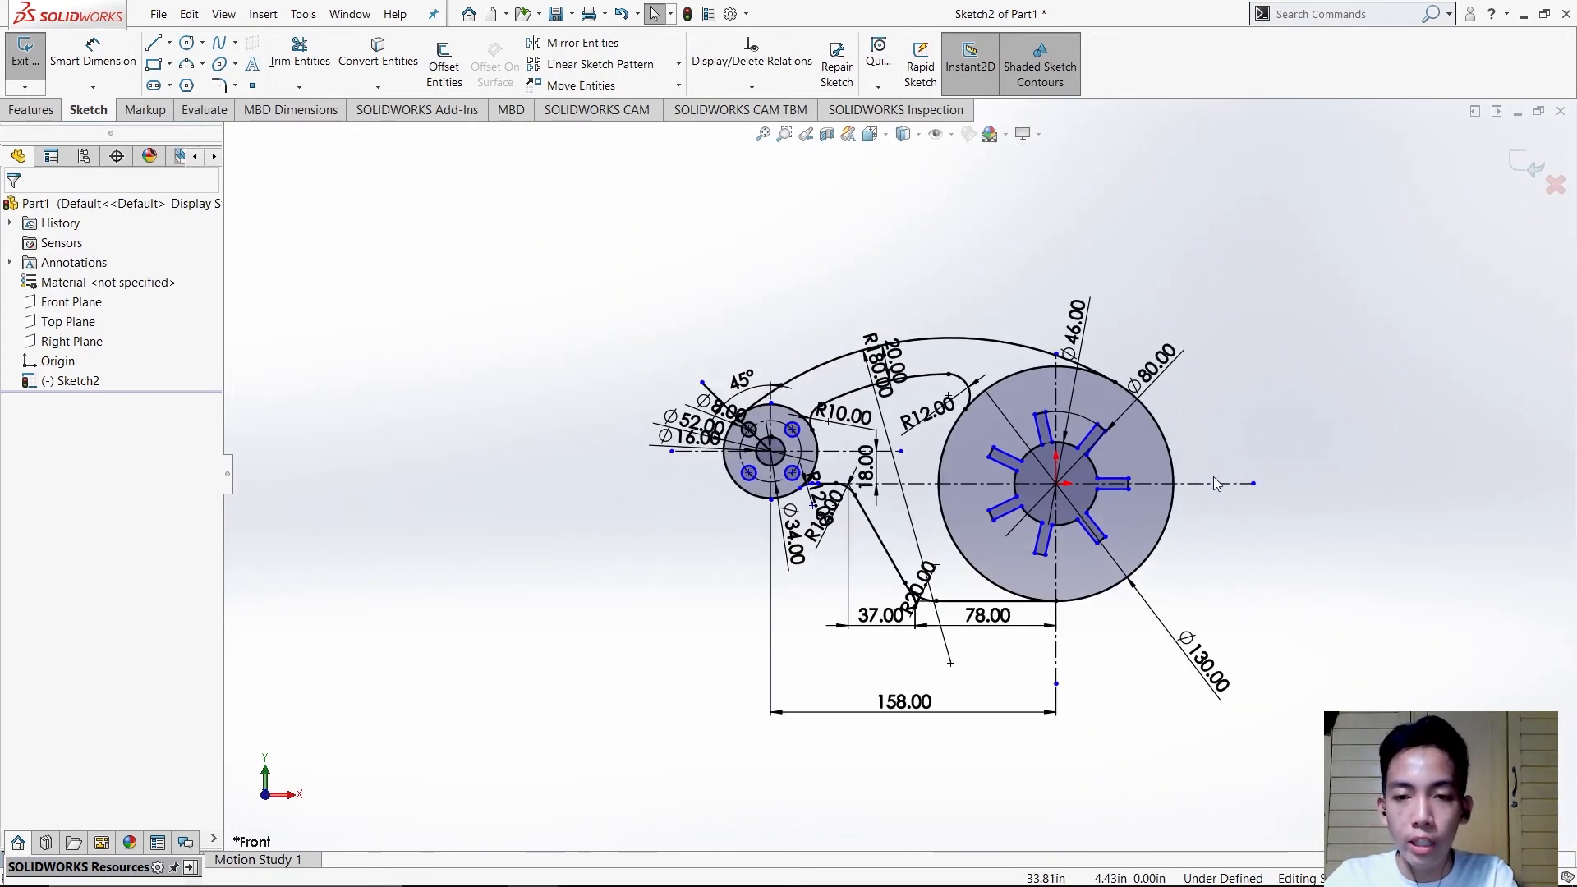
key("alt+Tab")
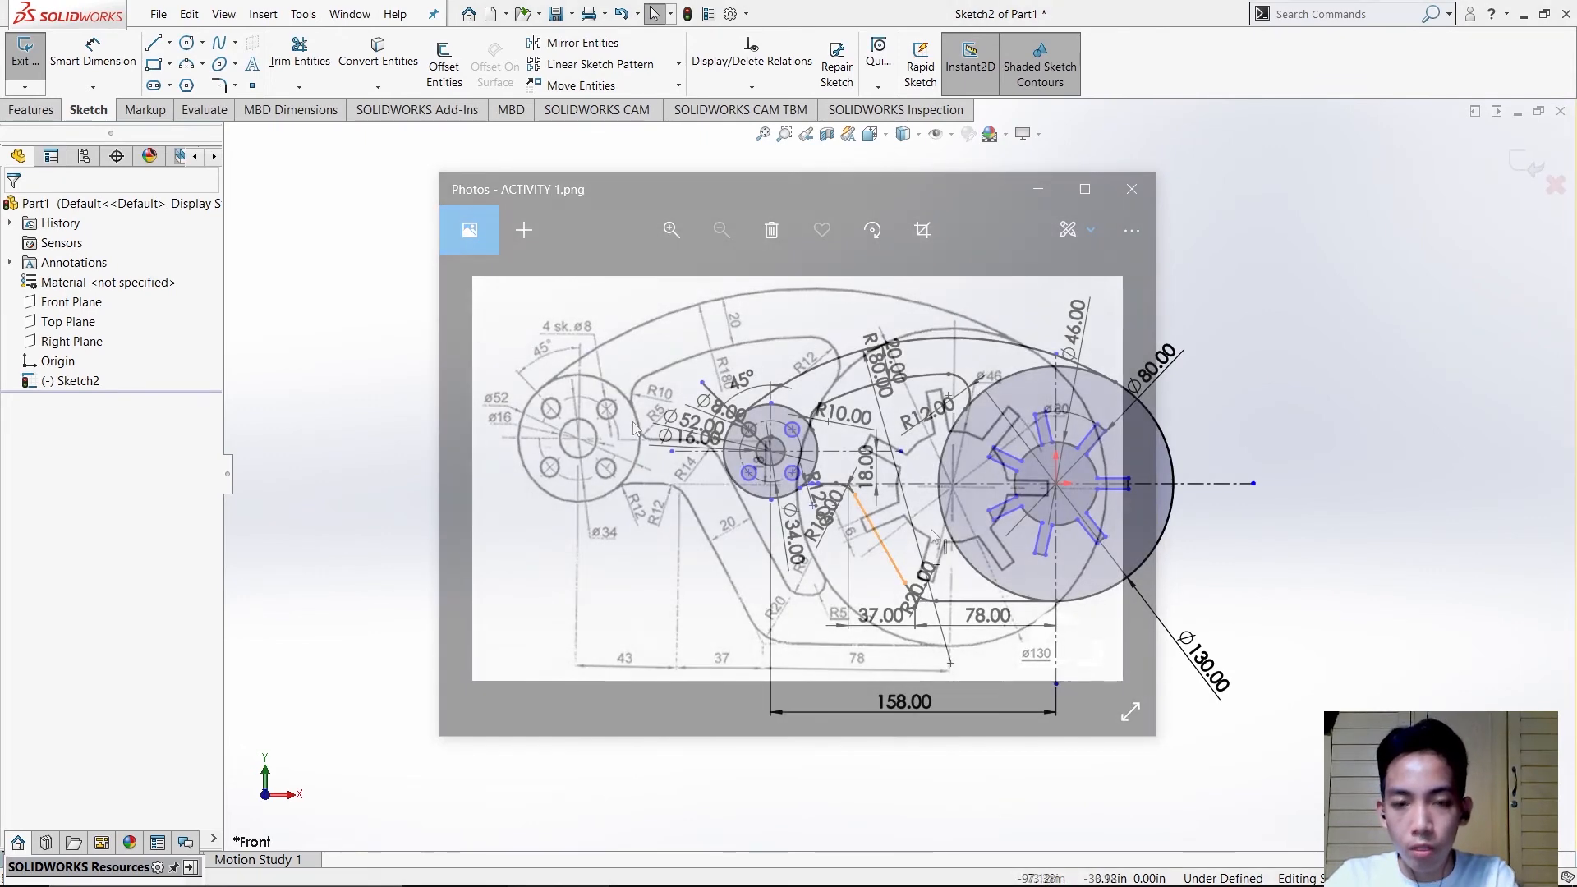
left_click(880, 538)
scroll(960, 521, "up", 2)
scroll(959, 520, "down", 2)
left_click_drag(1330, 699, 449, 215)
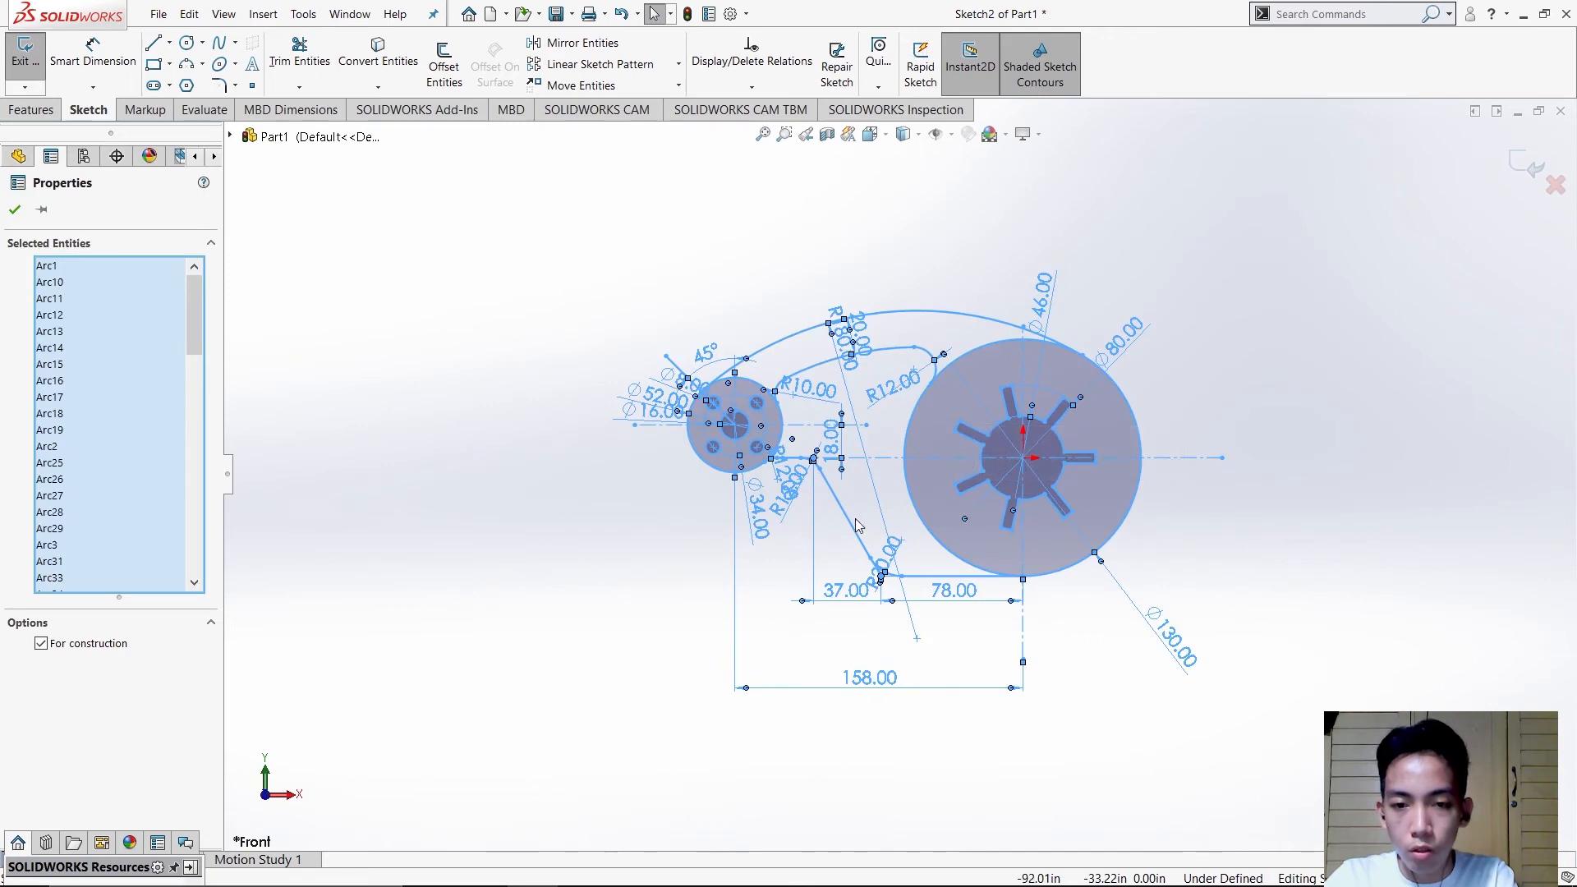
key("ctrl+a")
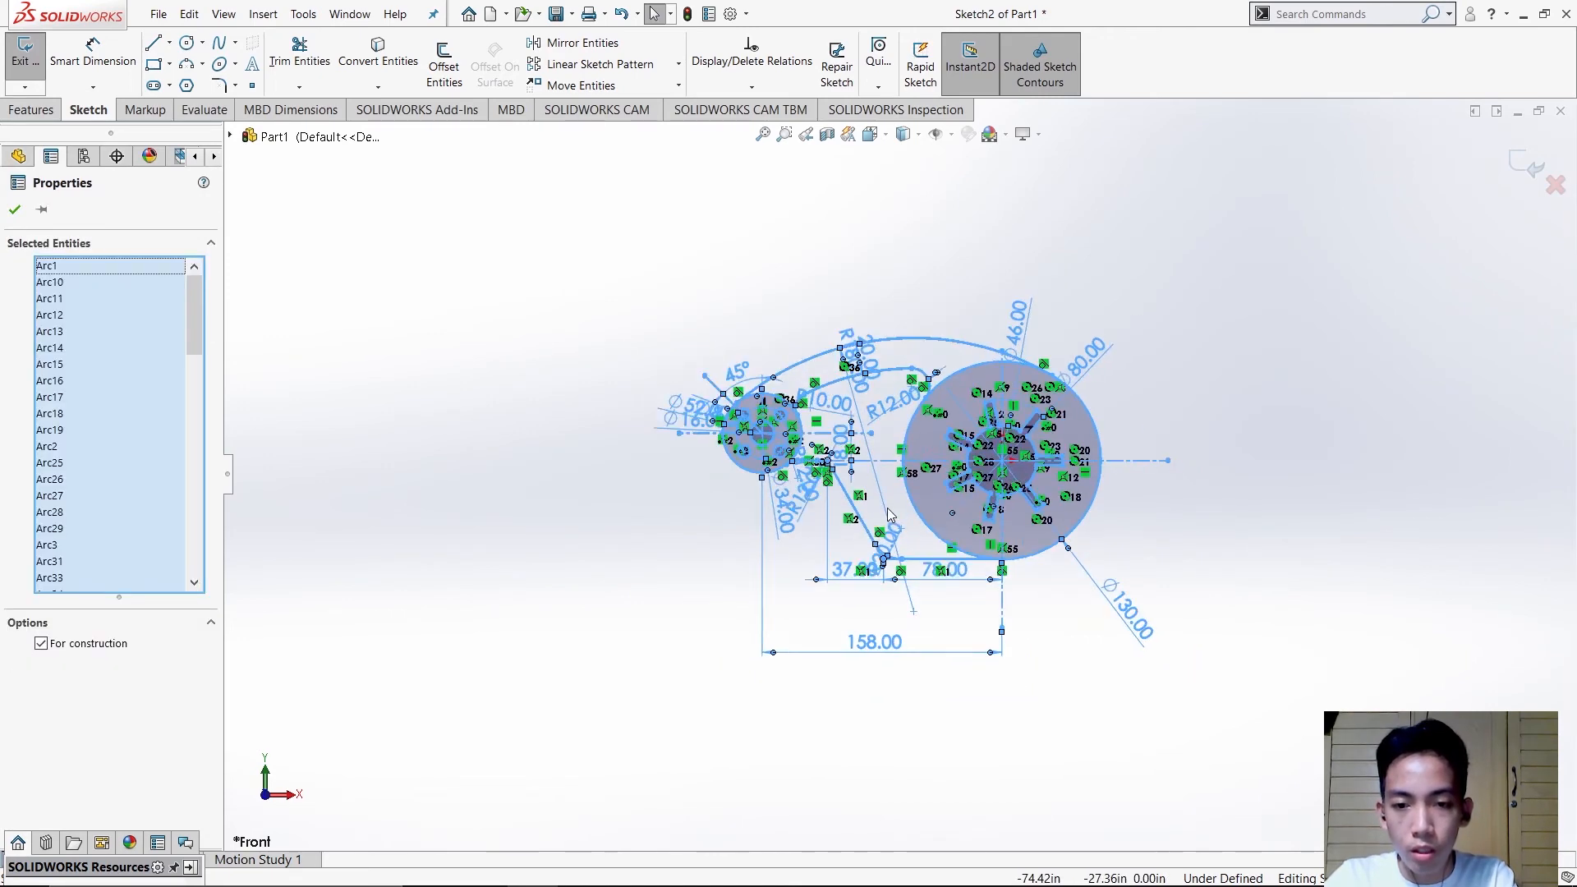
- Offset the slanted lower-arm line by 20 in on the side facing the large hub
scroll(888, 515, "down", 3)
scroll(842, 514, "down", 1)
left_click(842, 512)
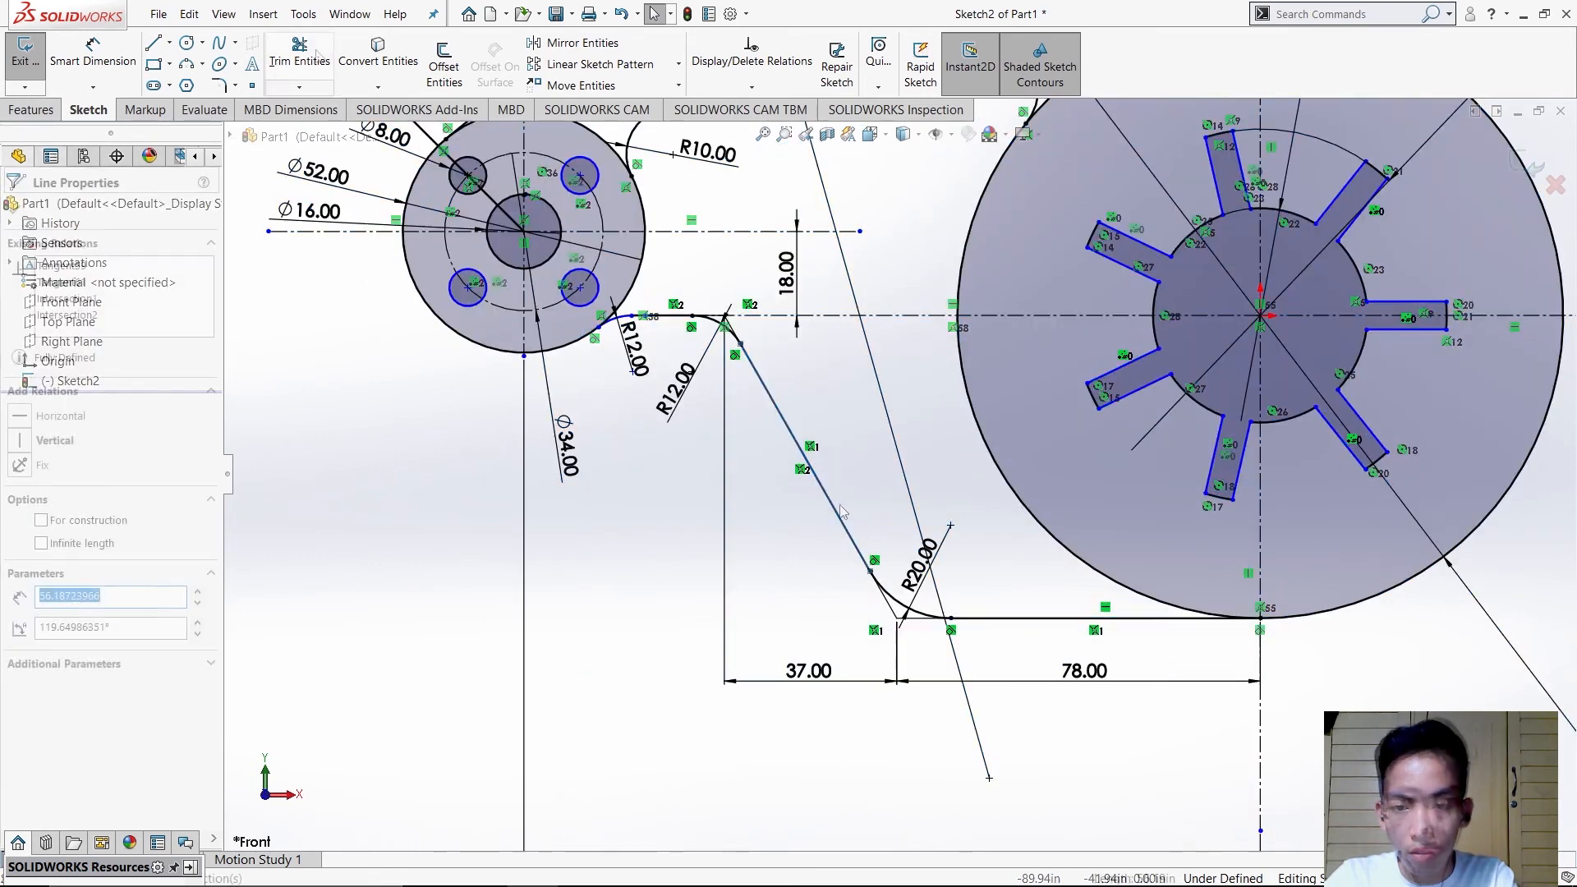
left_click(444, 65)
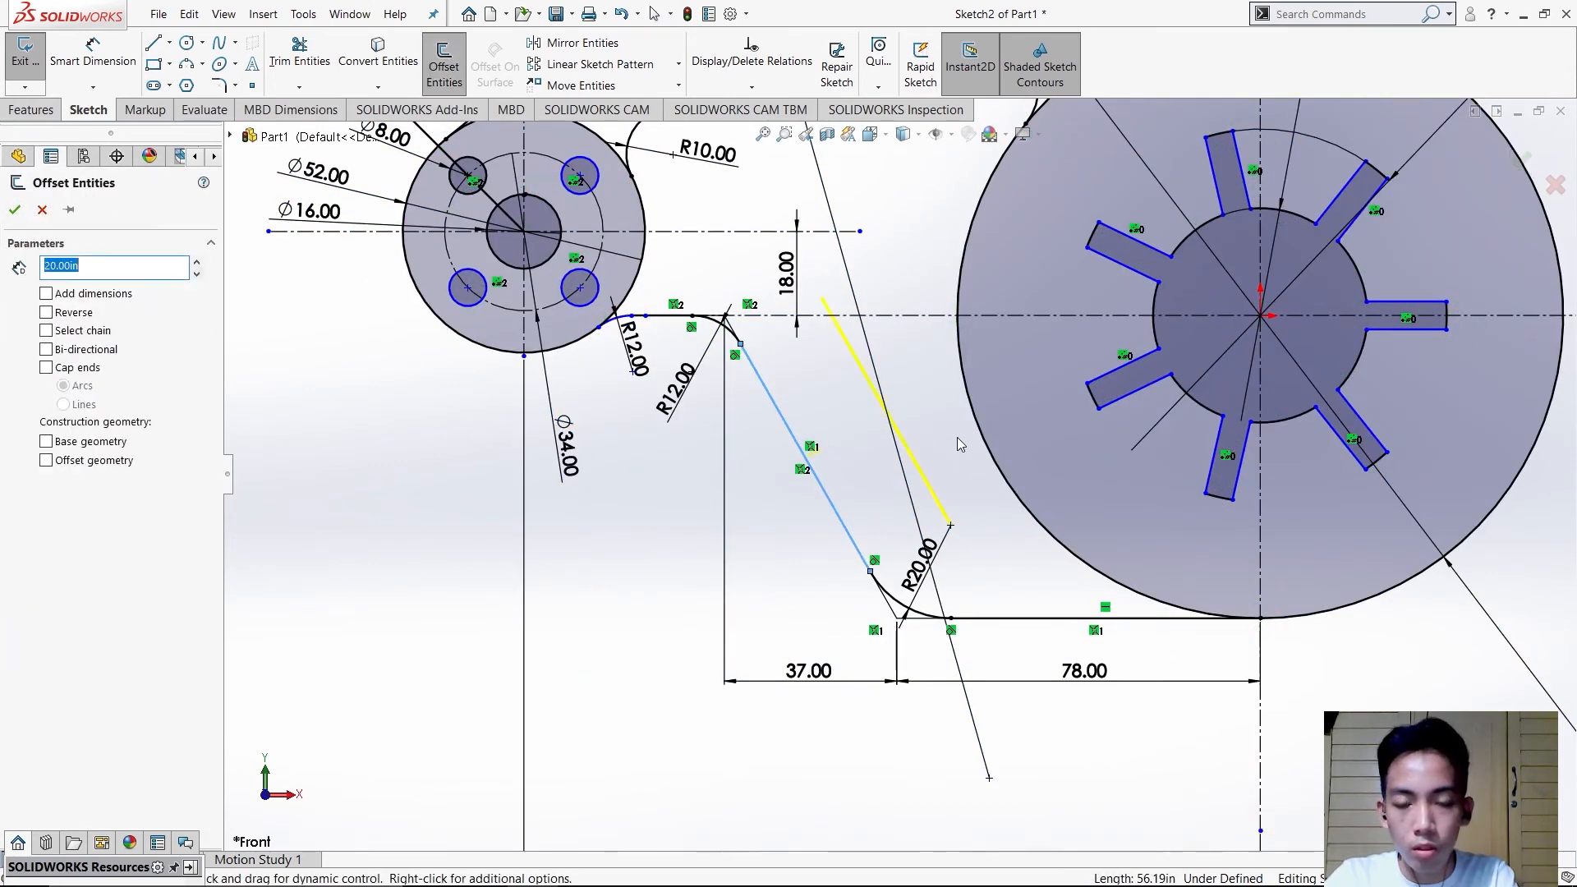
key("Escape")
- Fillet the corner between the offset slanted line and the short horizontal line beside the large hub with an 8 in radius
key("alt+Tab")
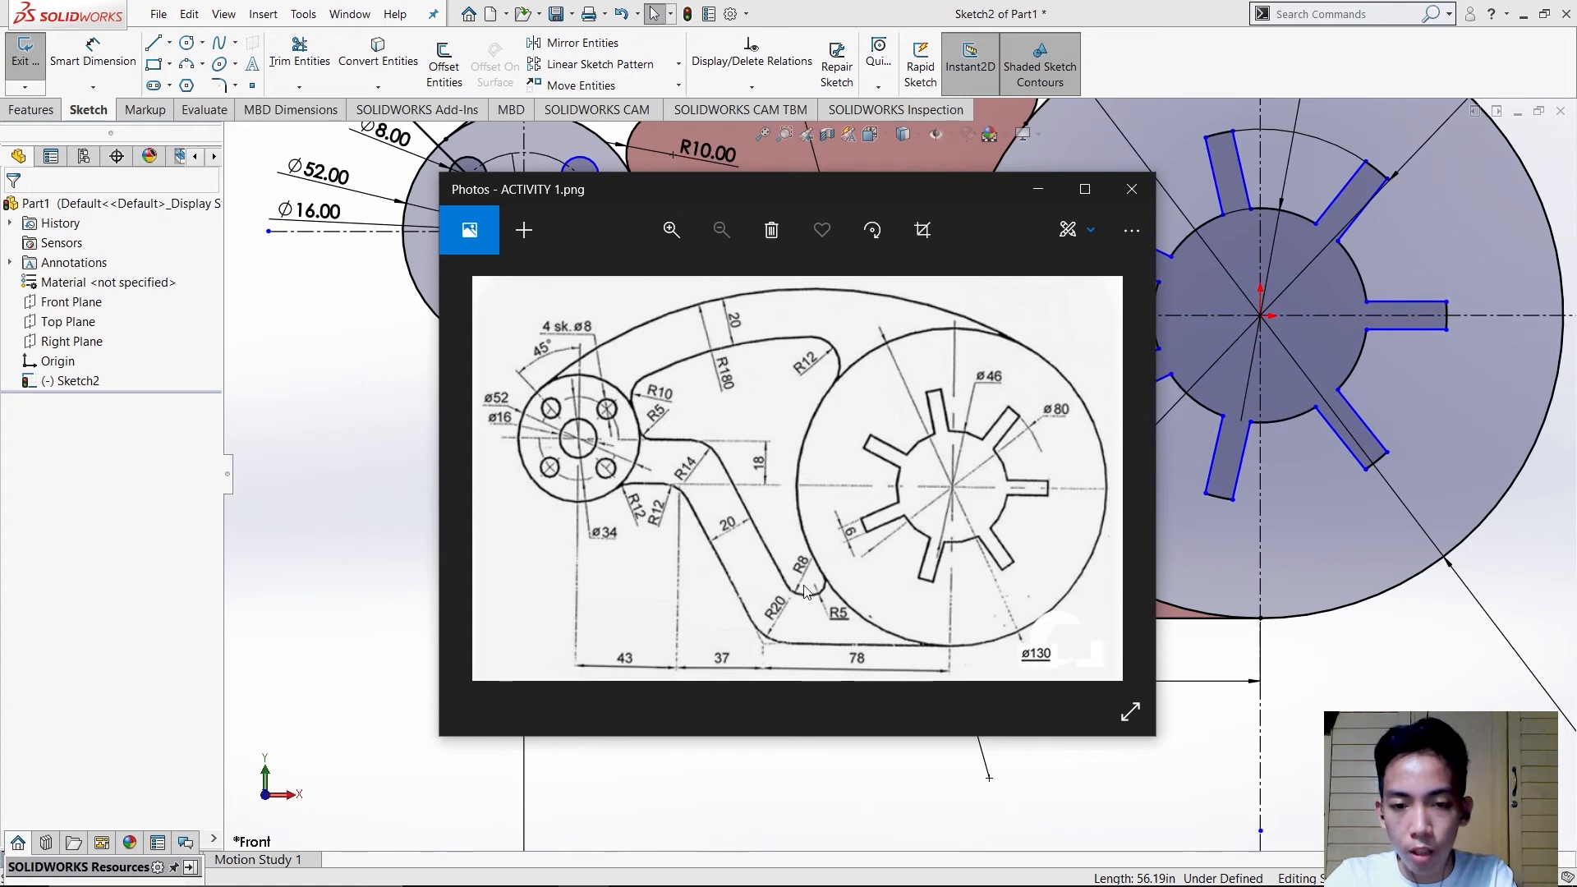
key("alt+Tab")
key("alt+Tab")
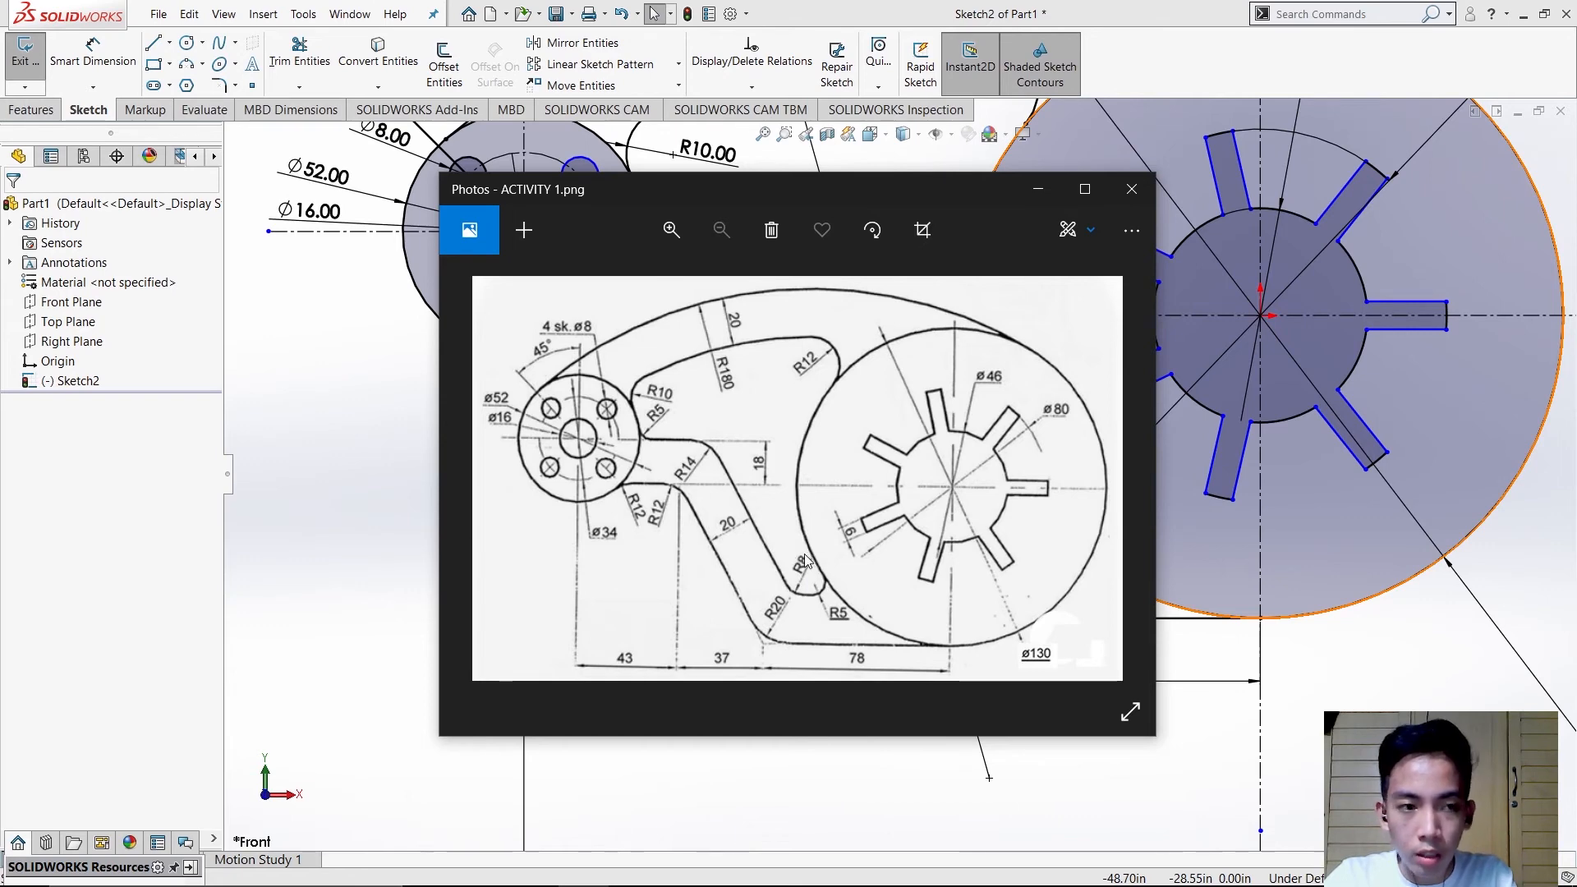
key("alt+Tab")
left_click(87, 50)
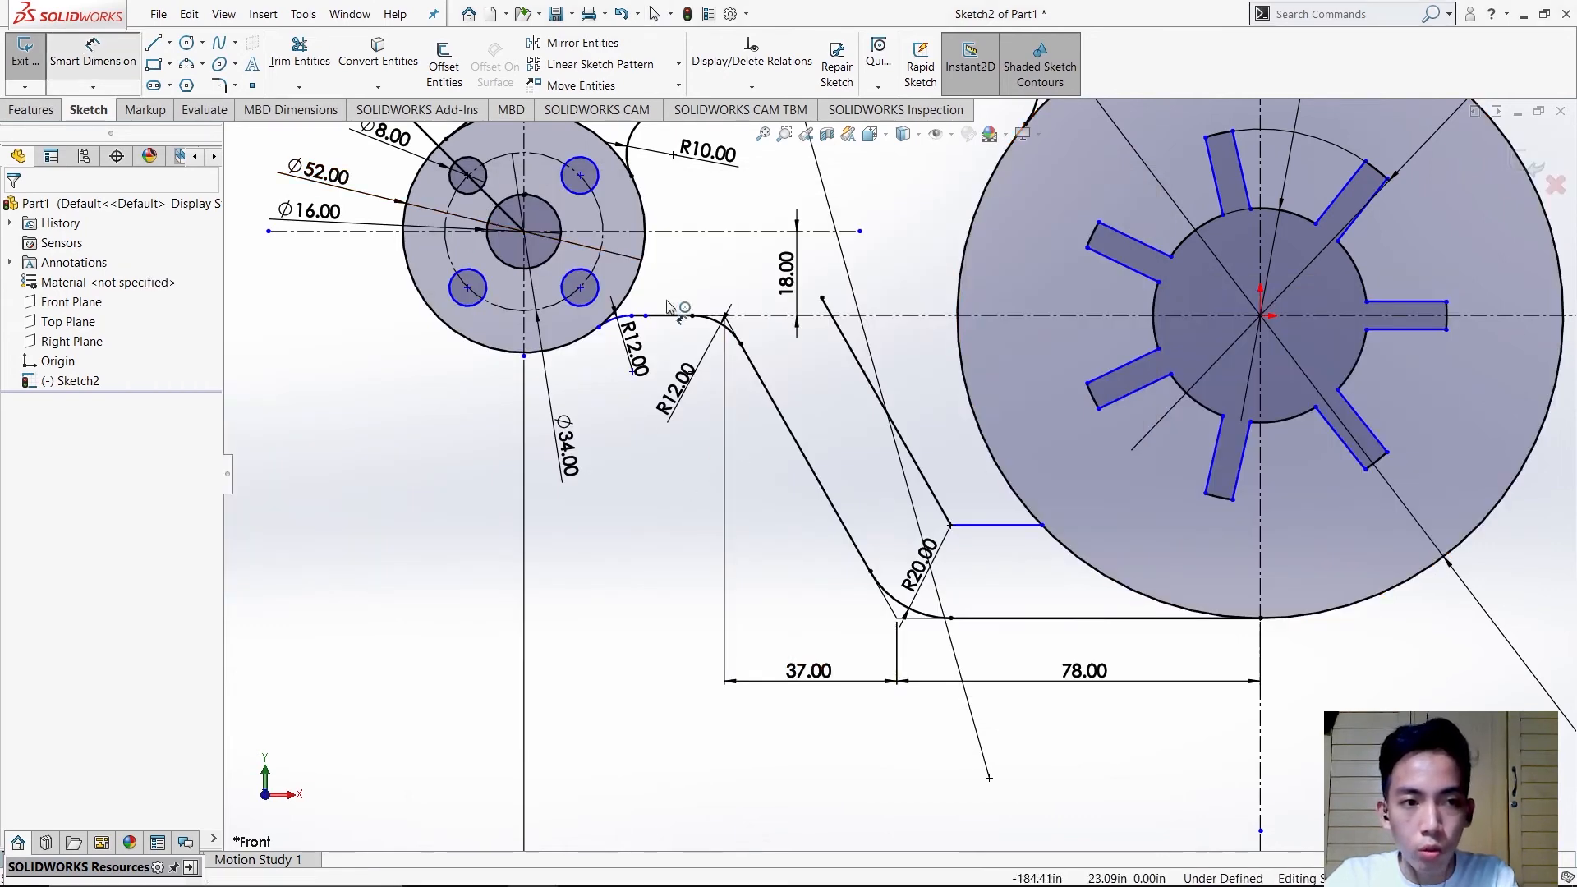
key("Escape")
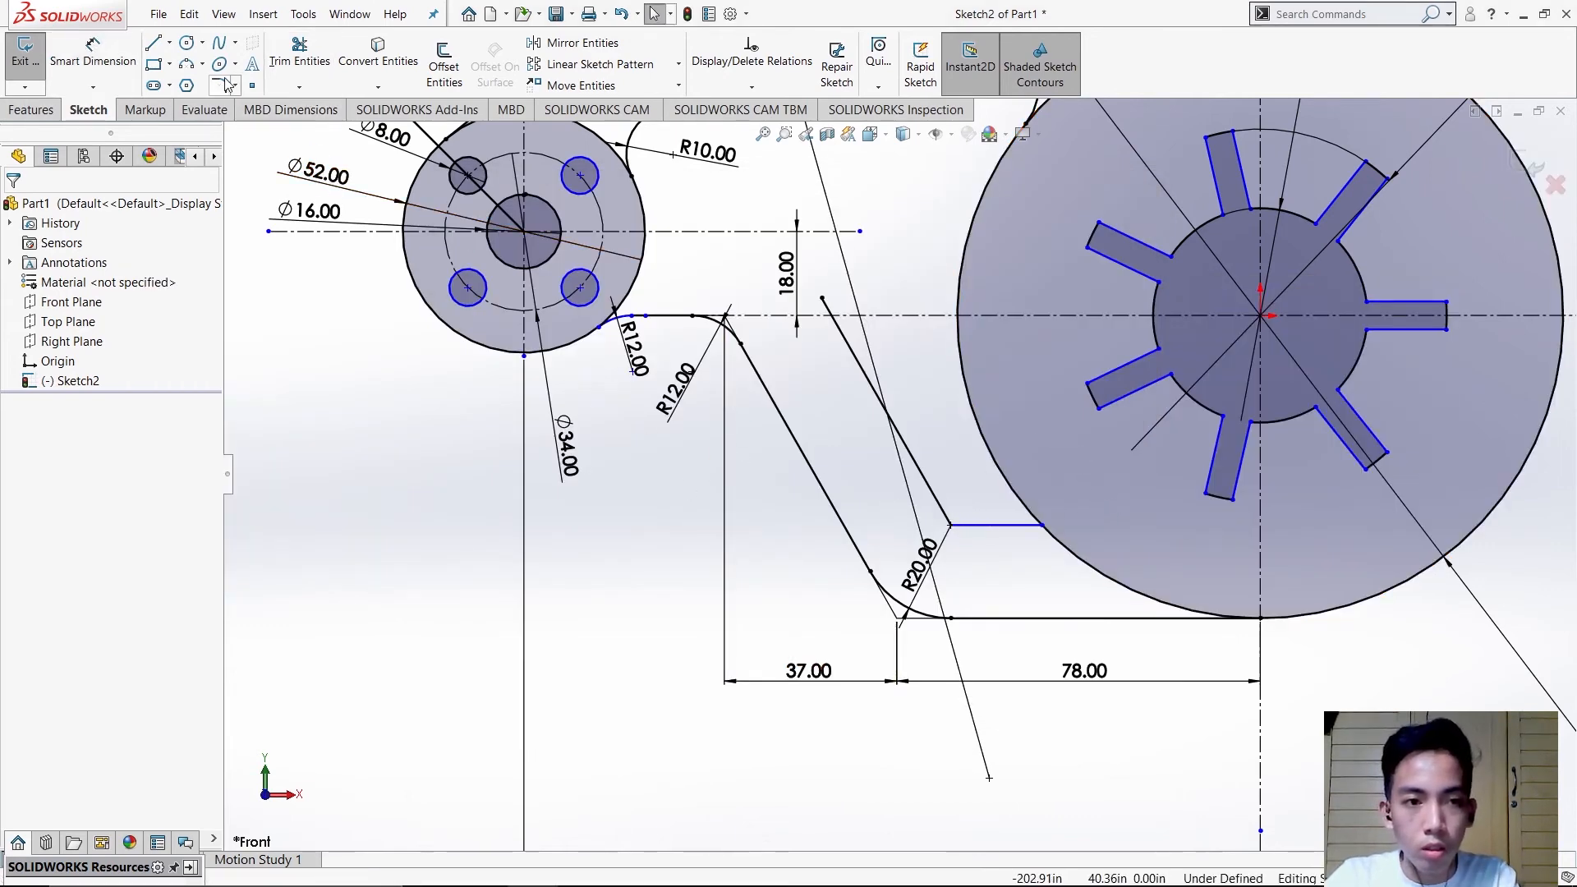
left_click(230, 85)
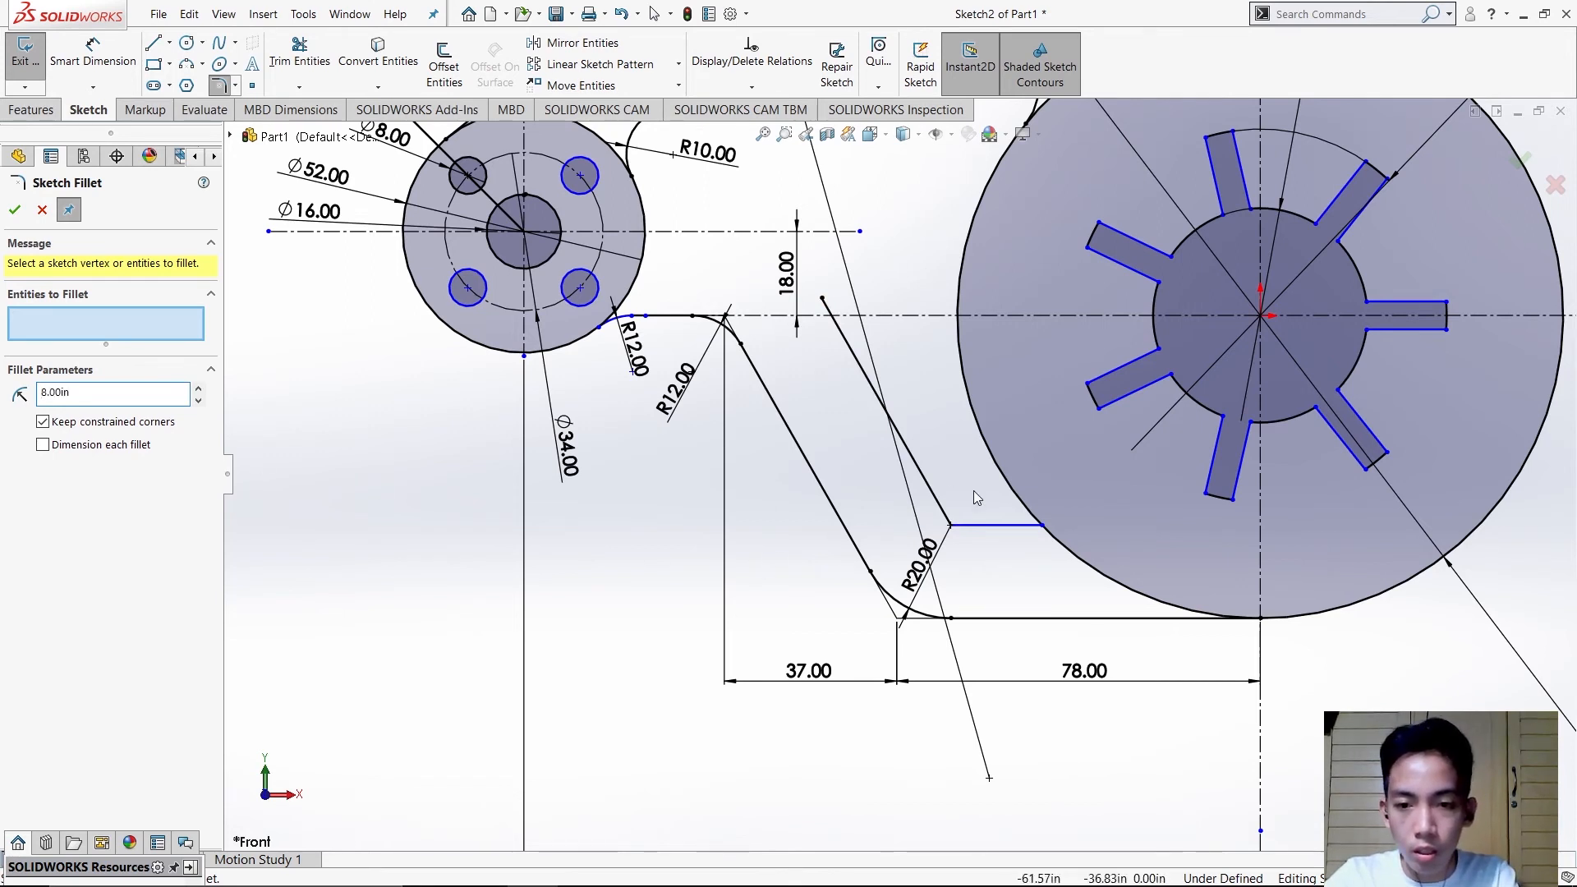
left_click(936, 498)
left_click(978, 525)
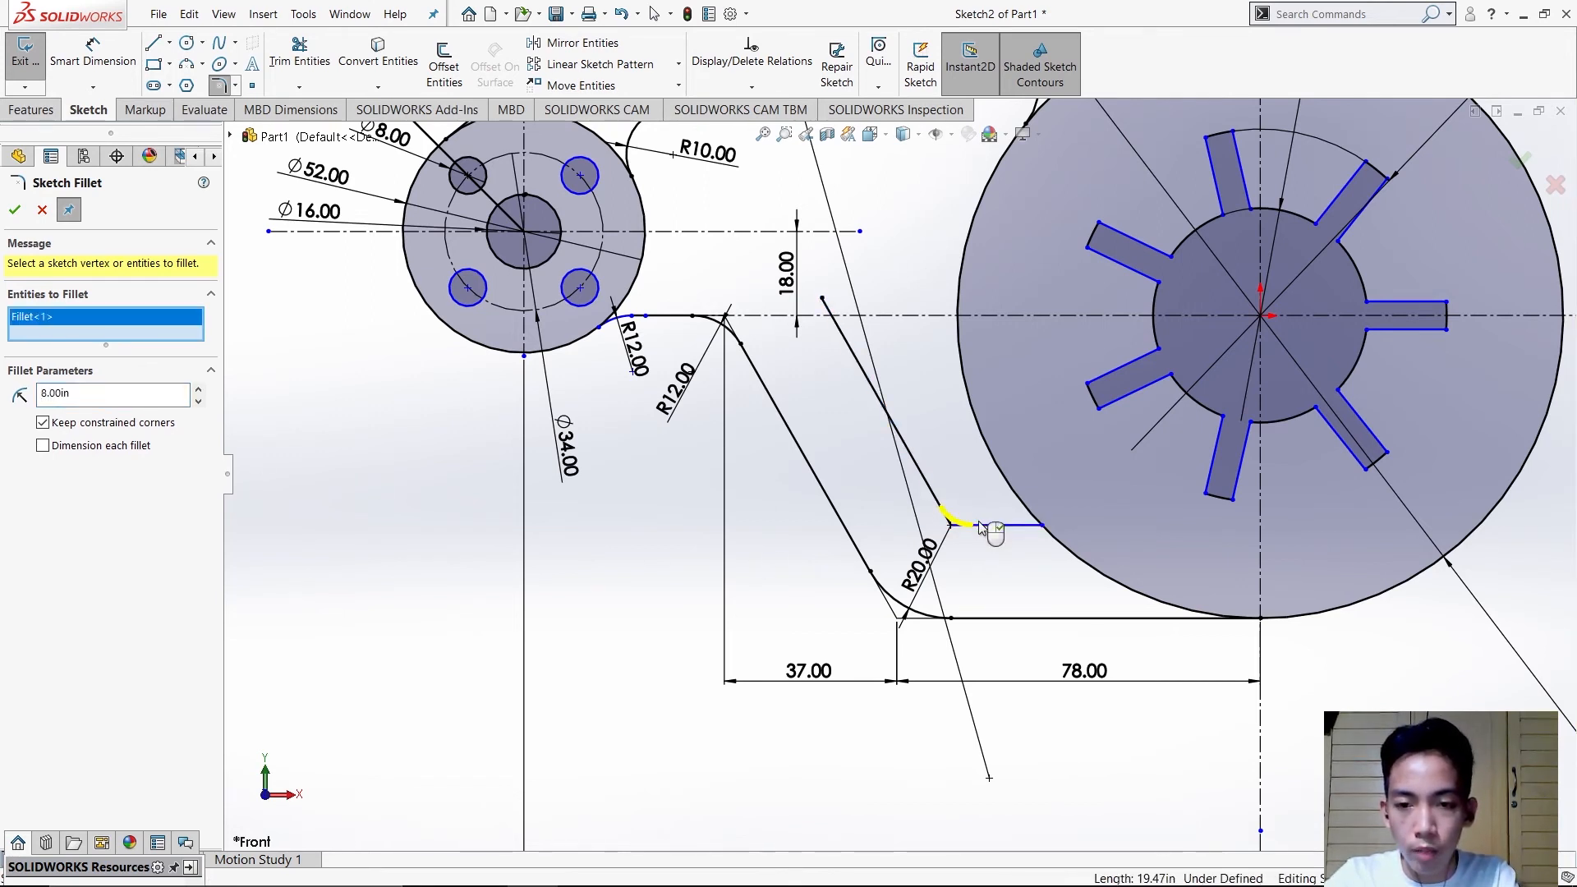
left_click(10, 210)
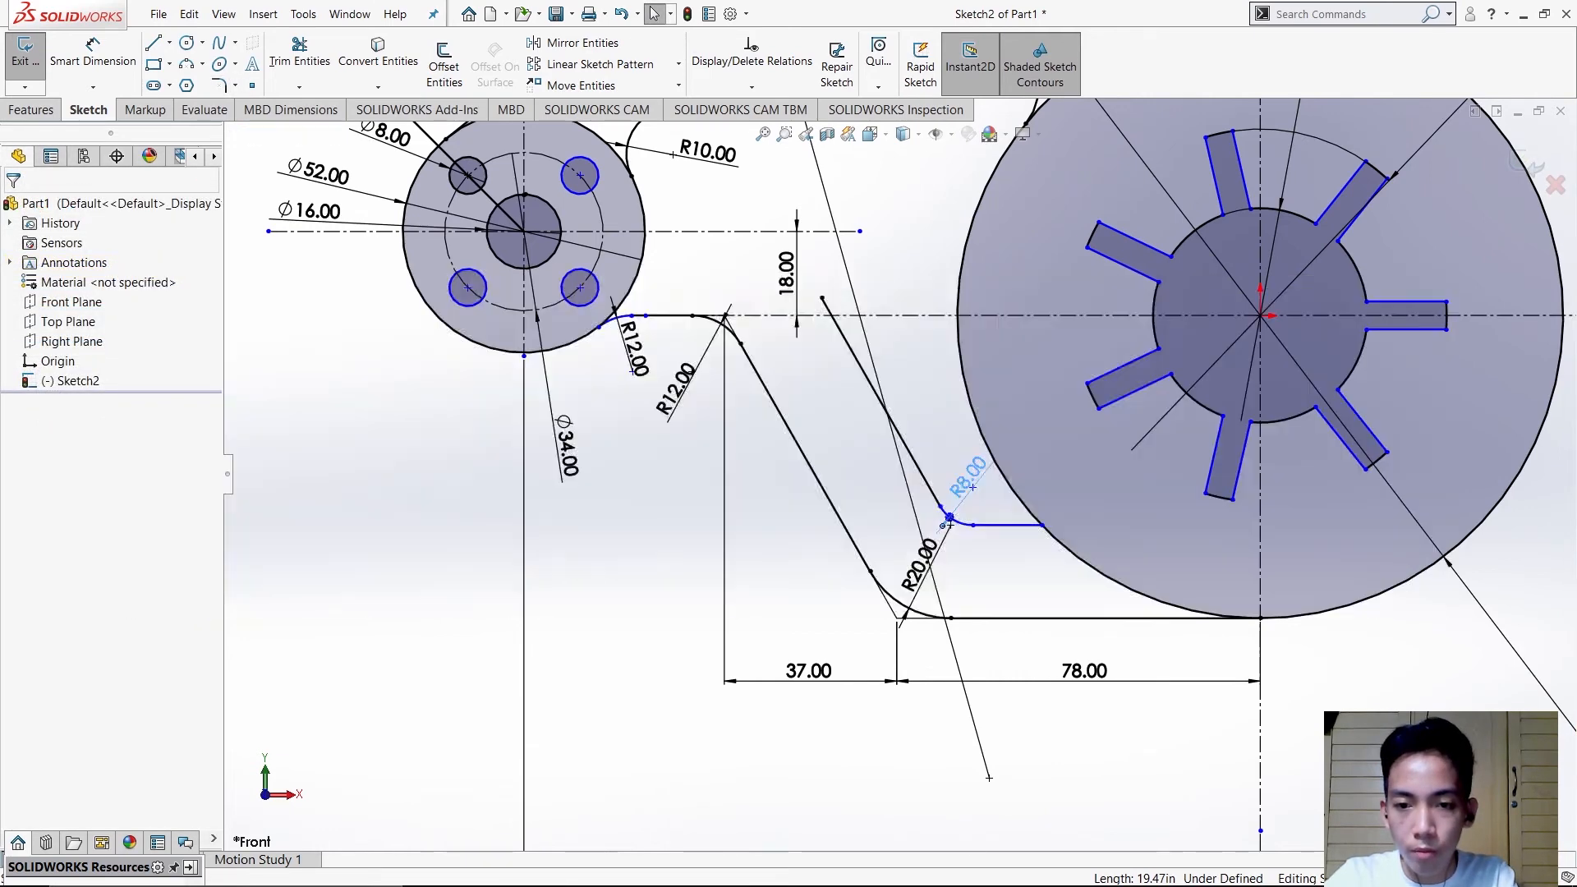
- Sketch a three-point arc of about 6.56 in radius joining the short horizontal line to the large hub's outer circle
key("alt+Tab")
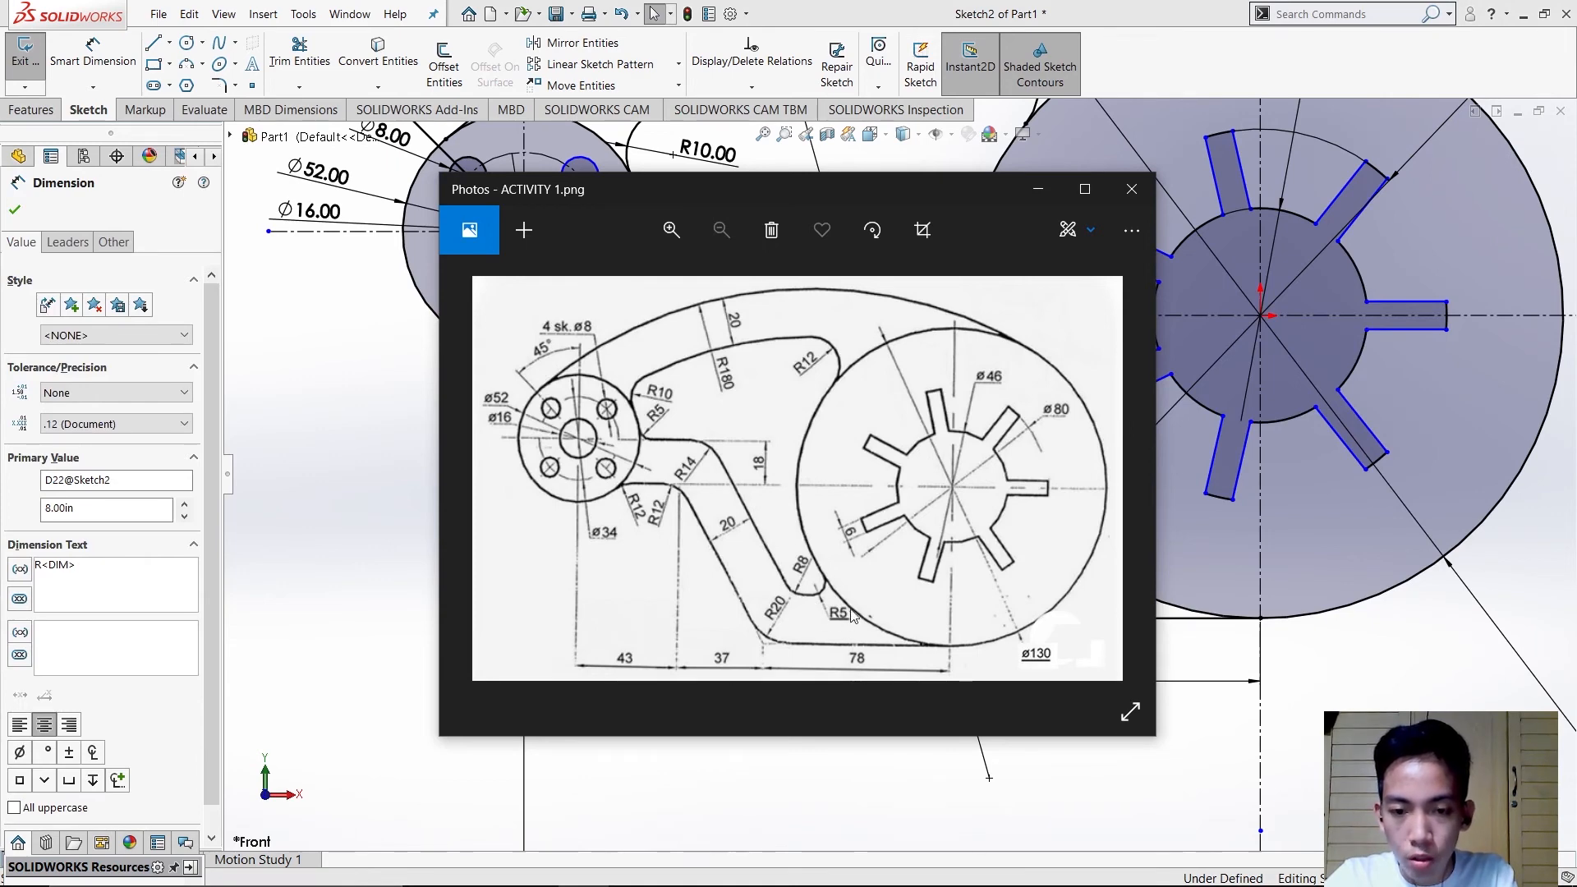
key("alt+Tab")
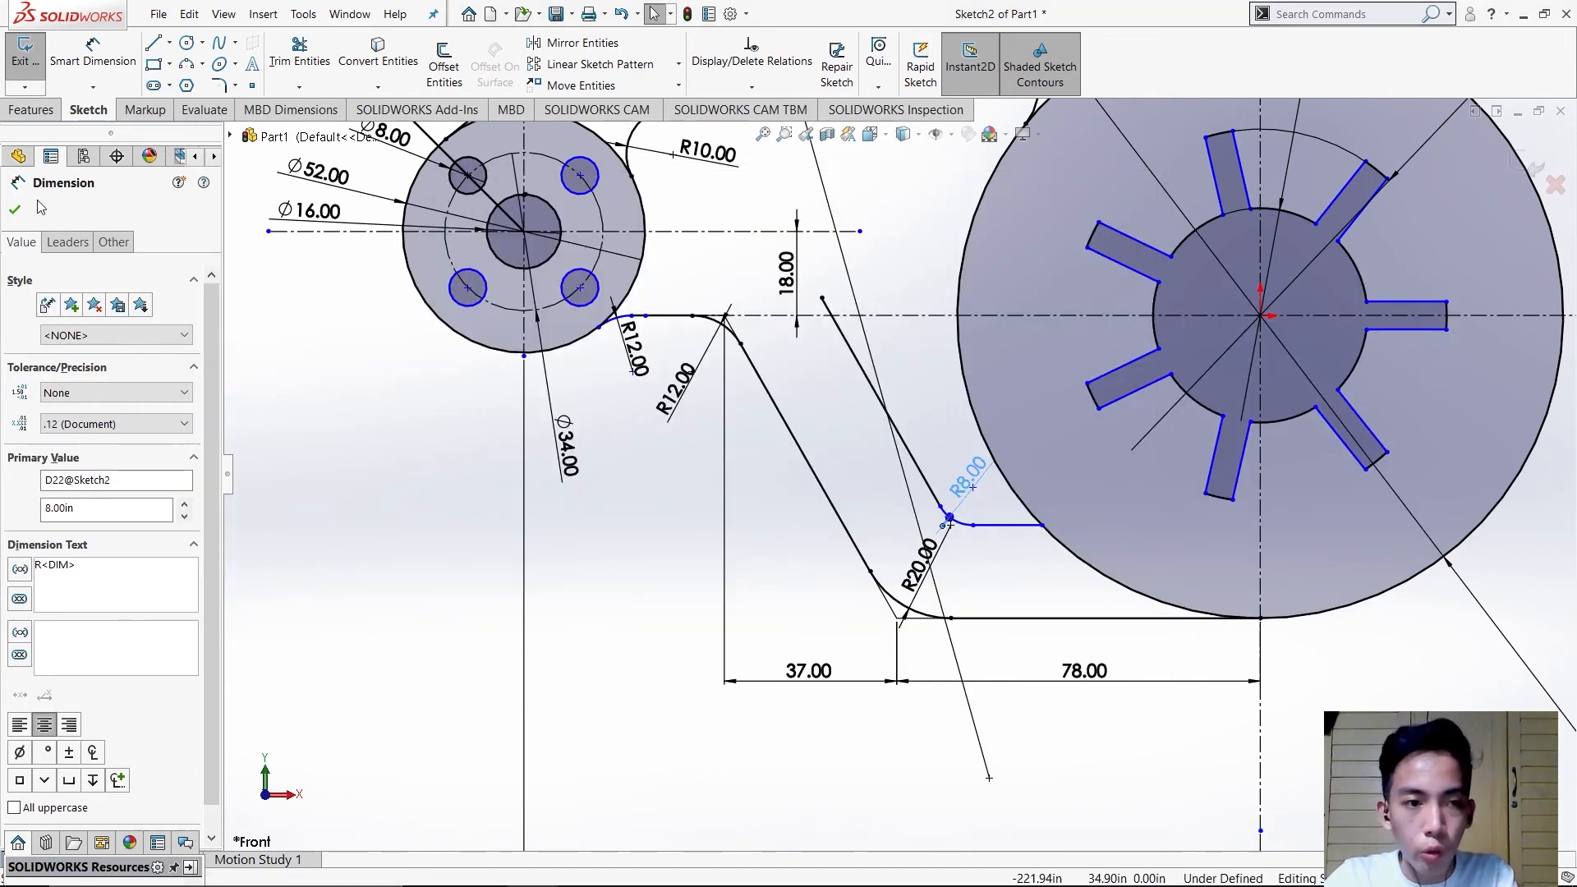
left_click(14, 212)
left_click(202, 64)
left_click(235, 127)
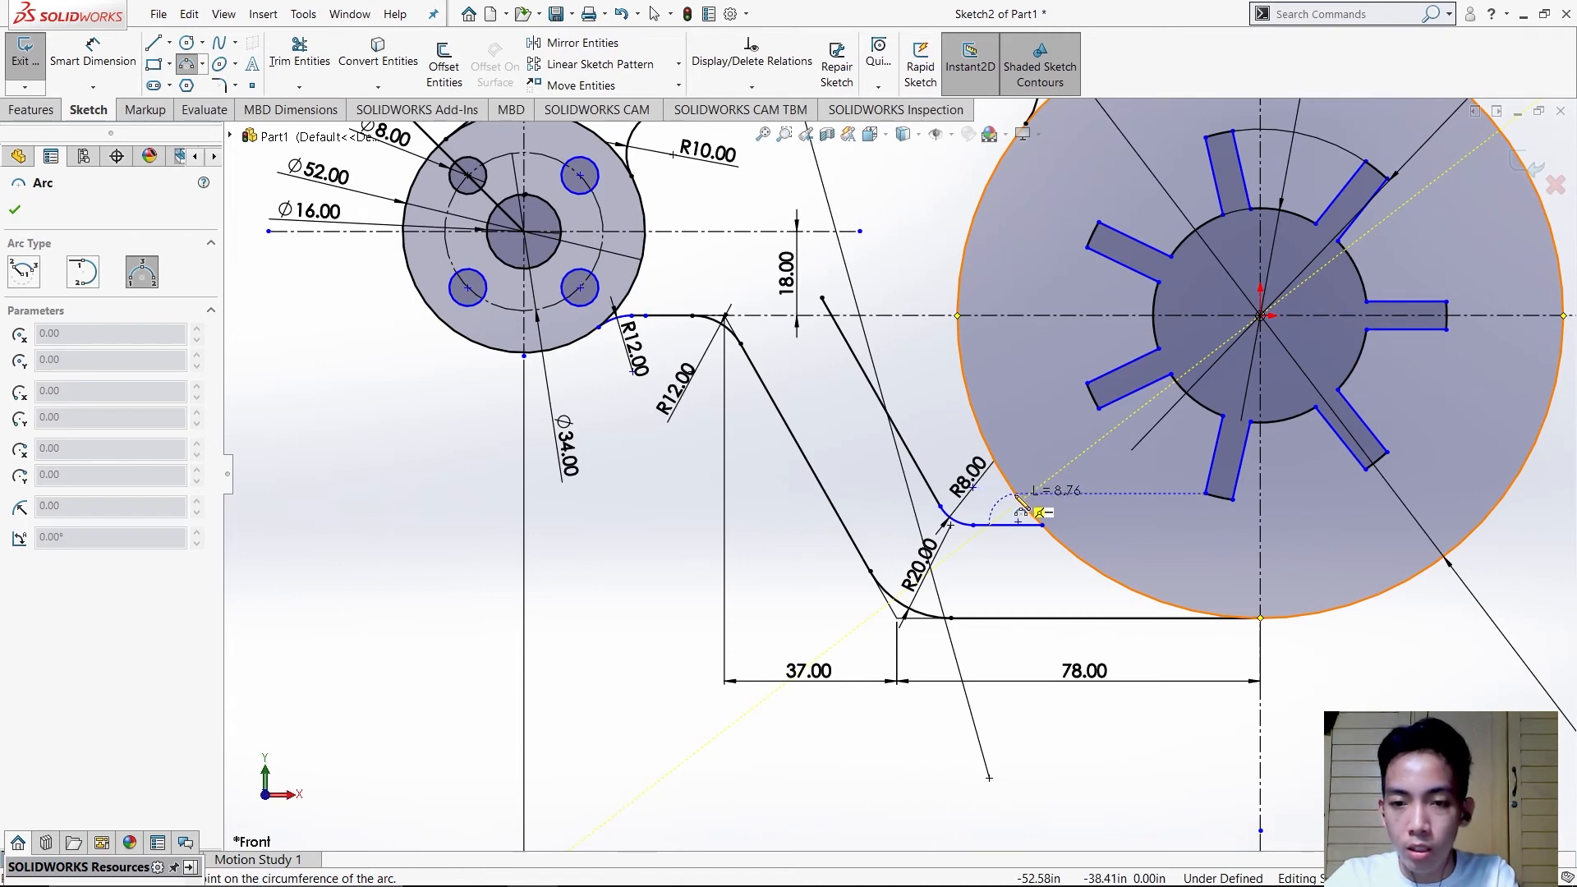
left_click(1019, 503)
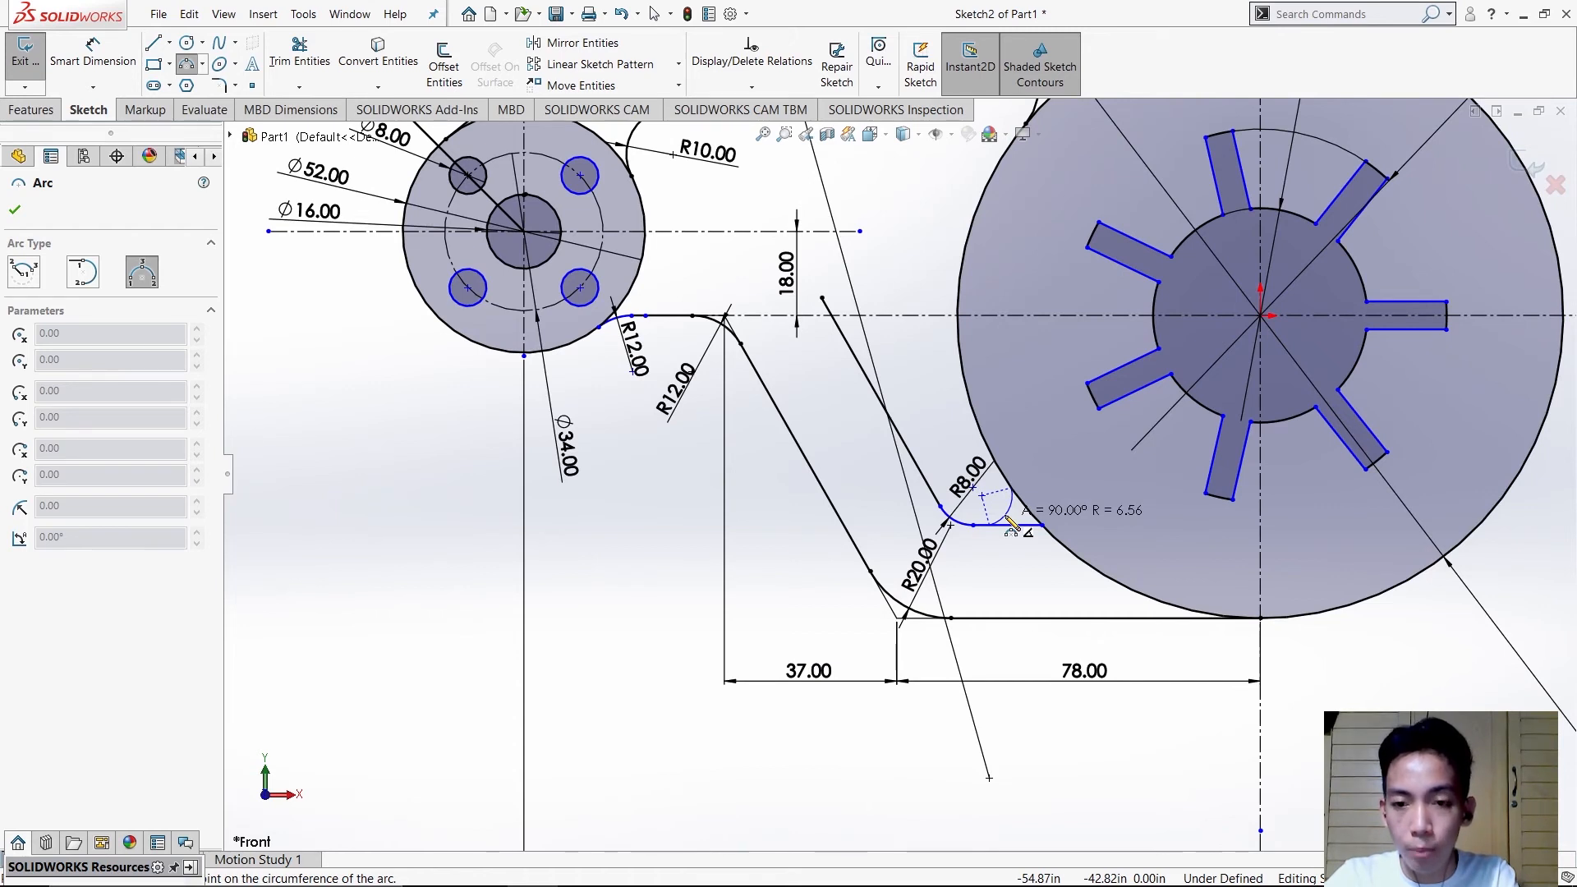
left_click(1012, 526)
- Dimension the new arc between the short horizontal line and the large hub with a radius of 5 in
key("d")
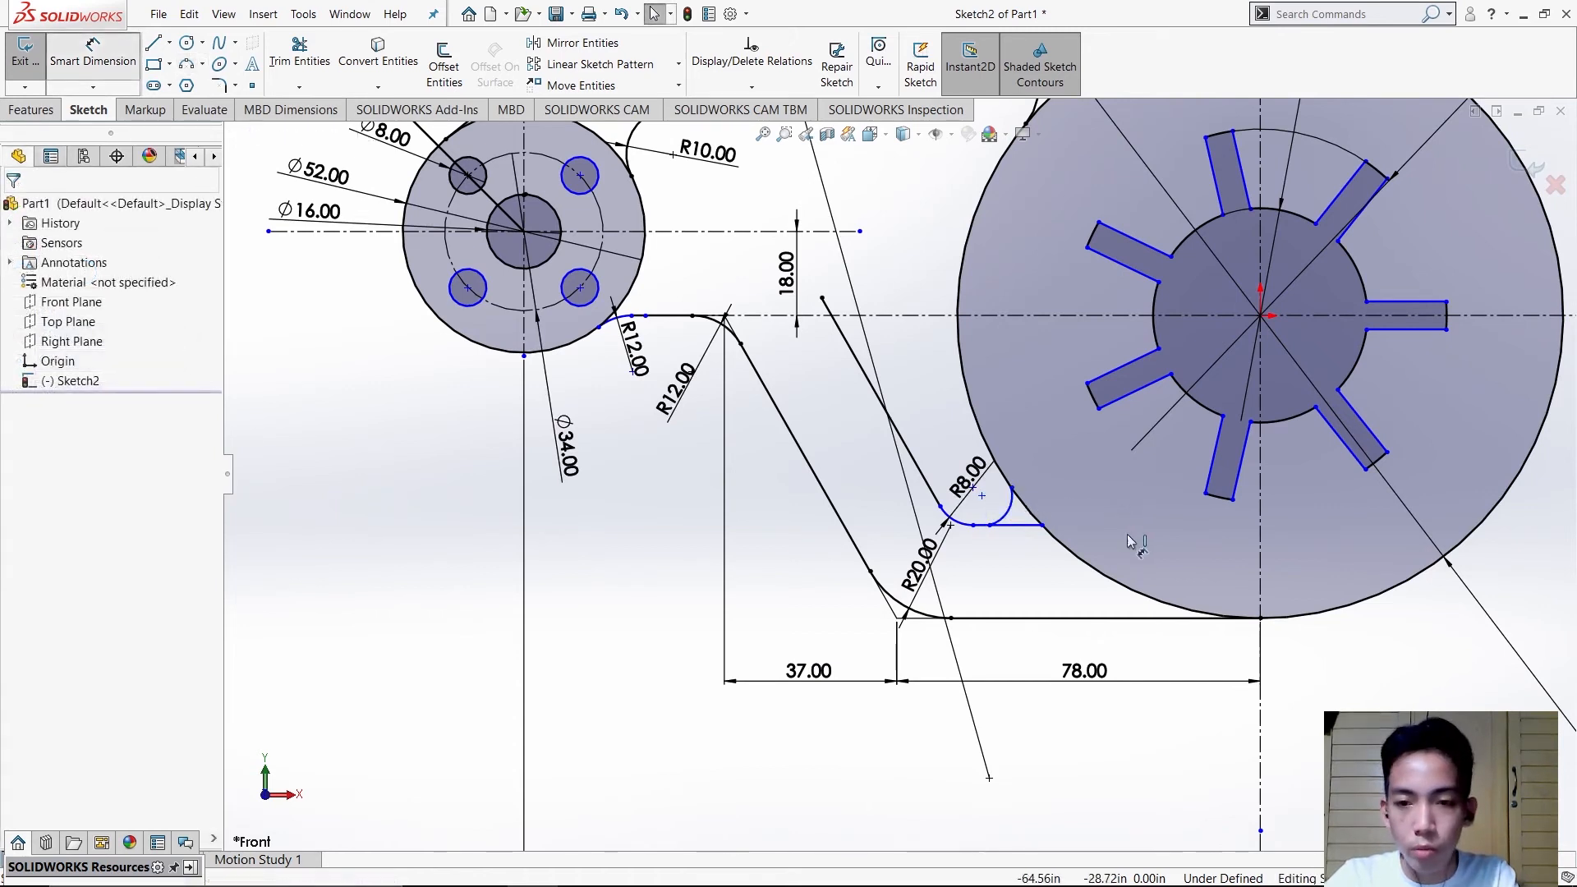
left_click(1010, 515)
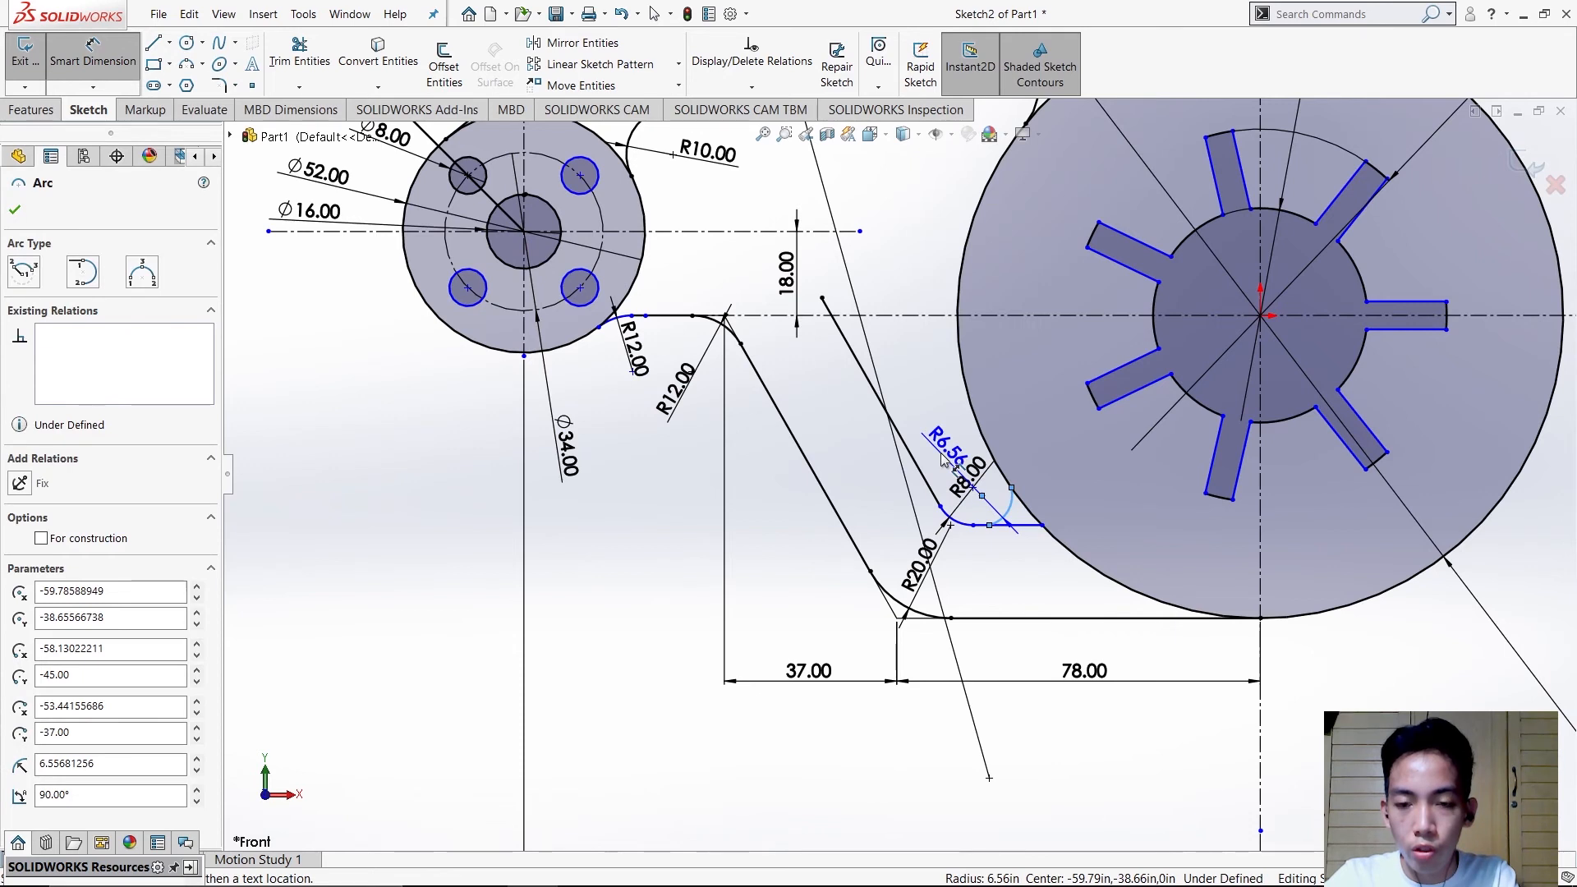
left_click(943, 460)
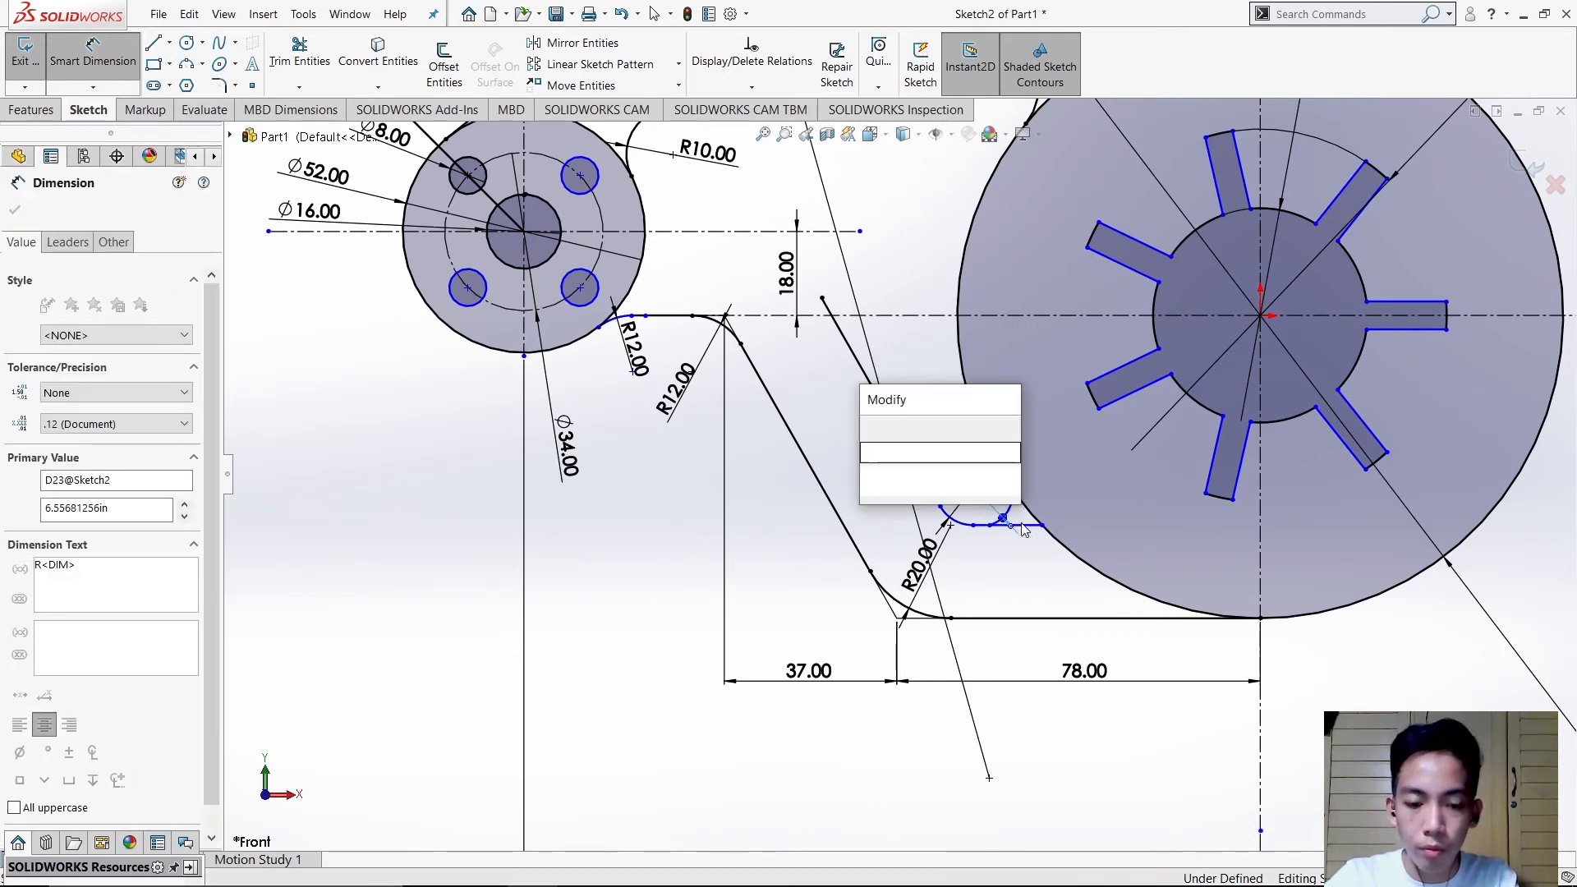
type("5")
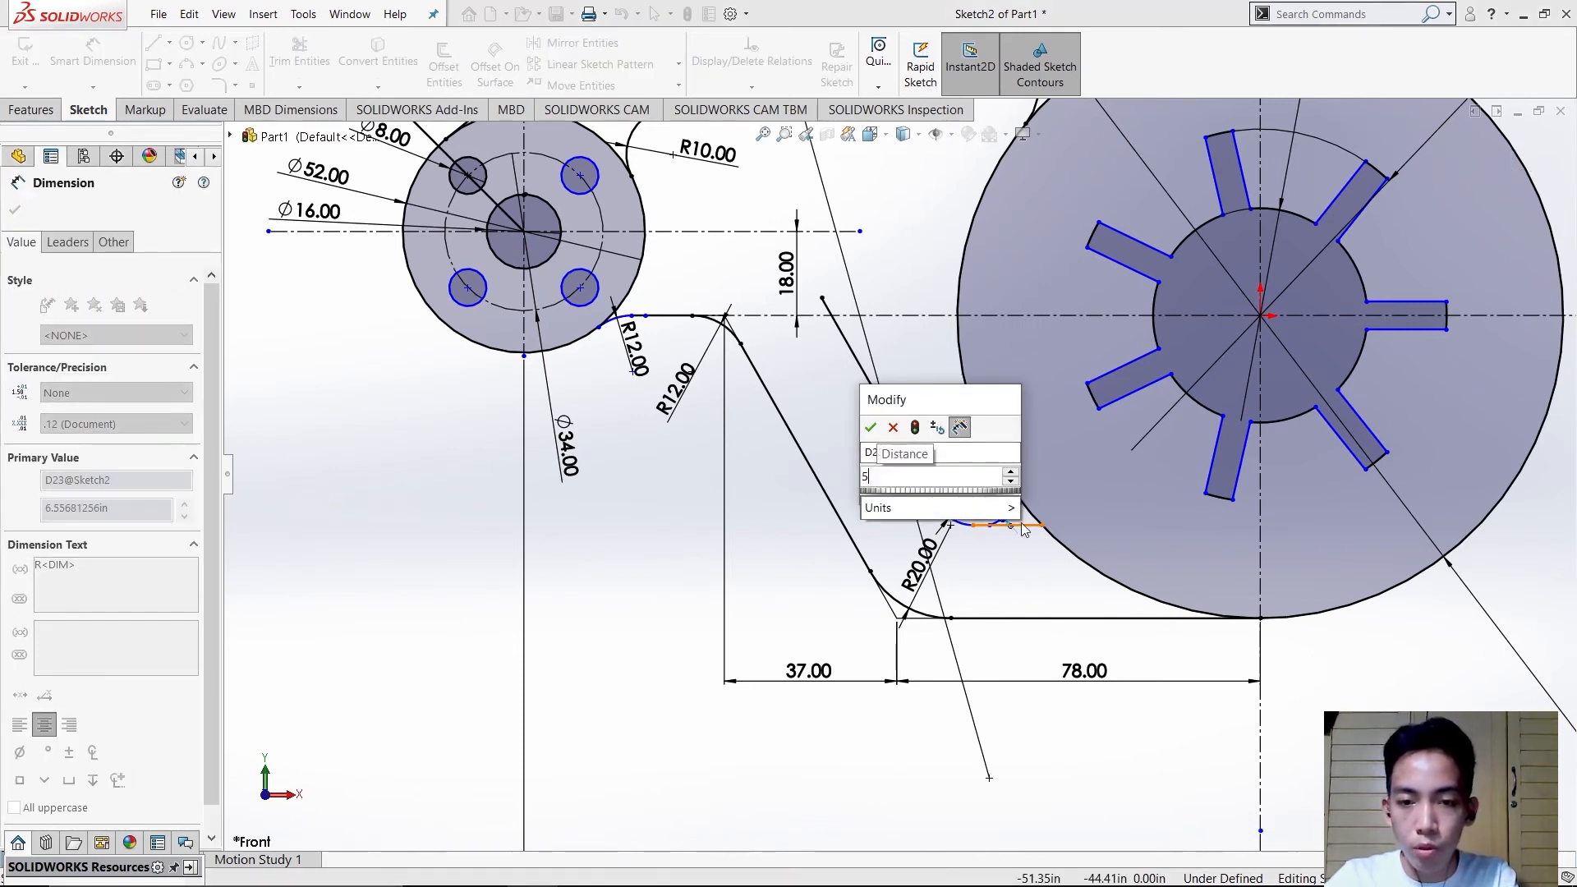
key("Return")
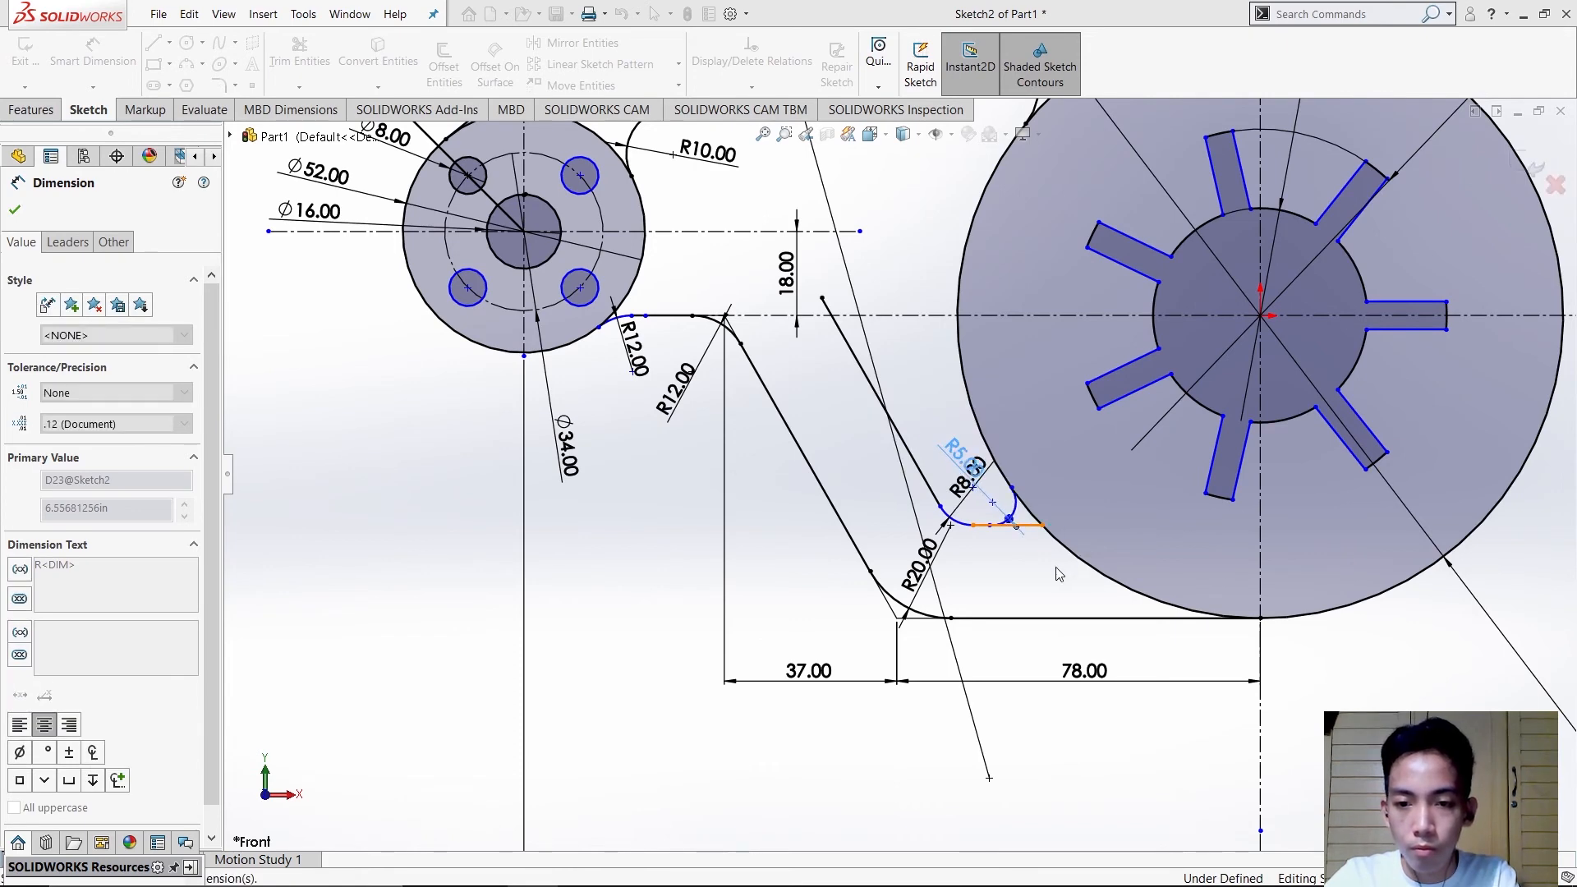
key("Escape")
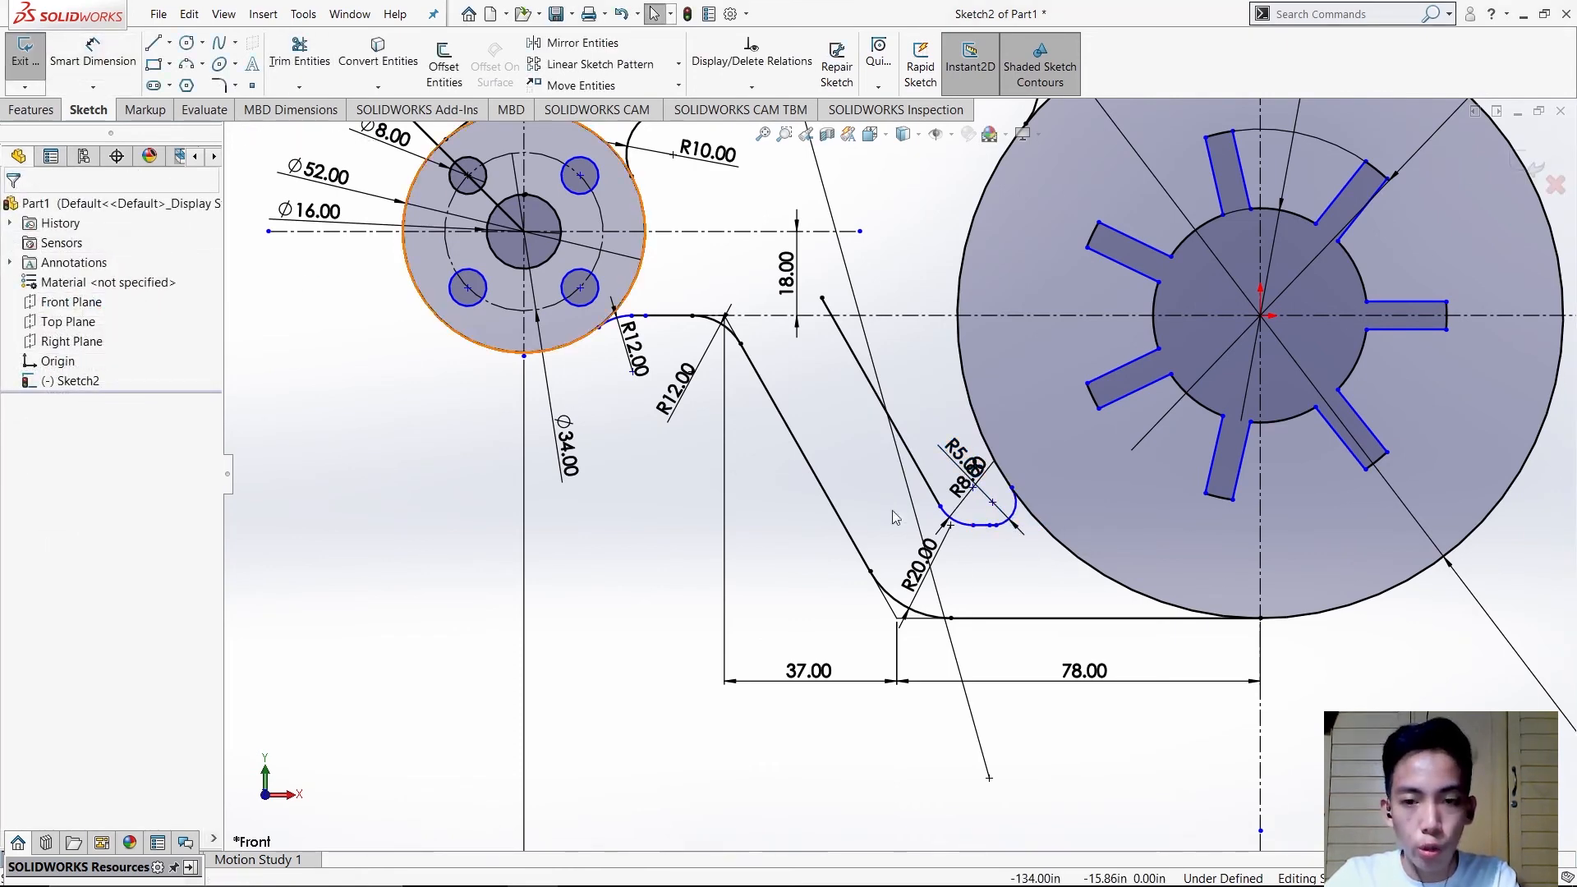
- Move the R5 and R8 dimension texts apart at the pocket's rounded lower end and open Add Relations
scroll(1092, 534, "up", 2)
scroll(1035, 497, "down", 6)
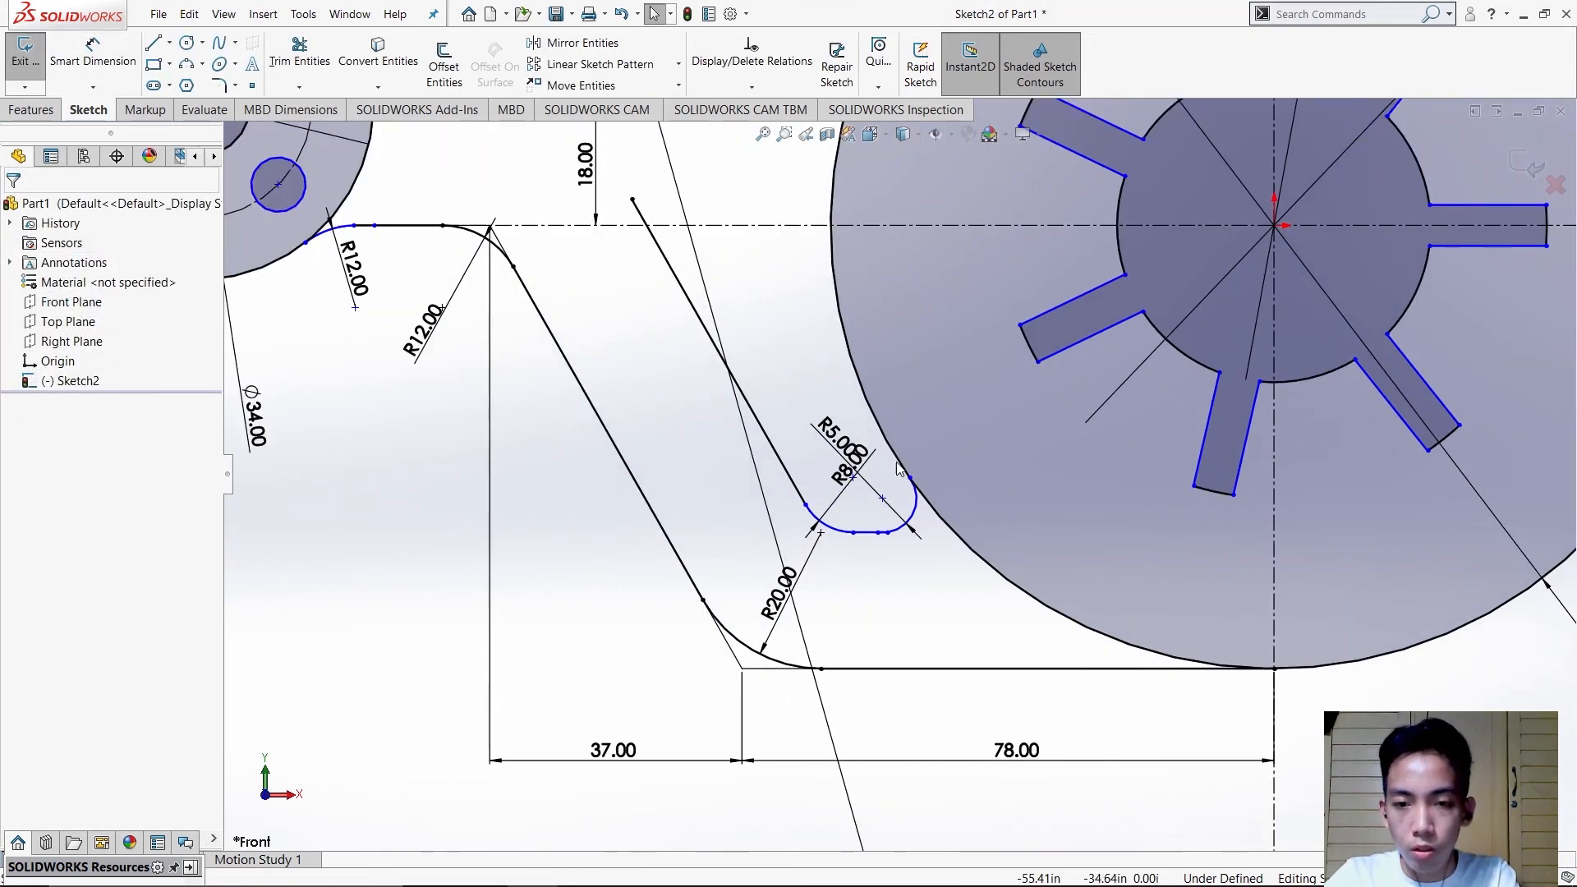
left_click_drag(808, 433, 790, 397)
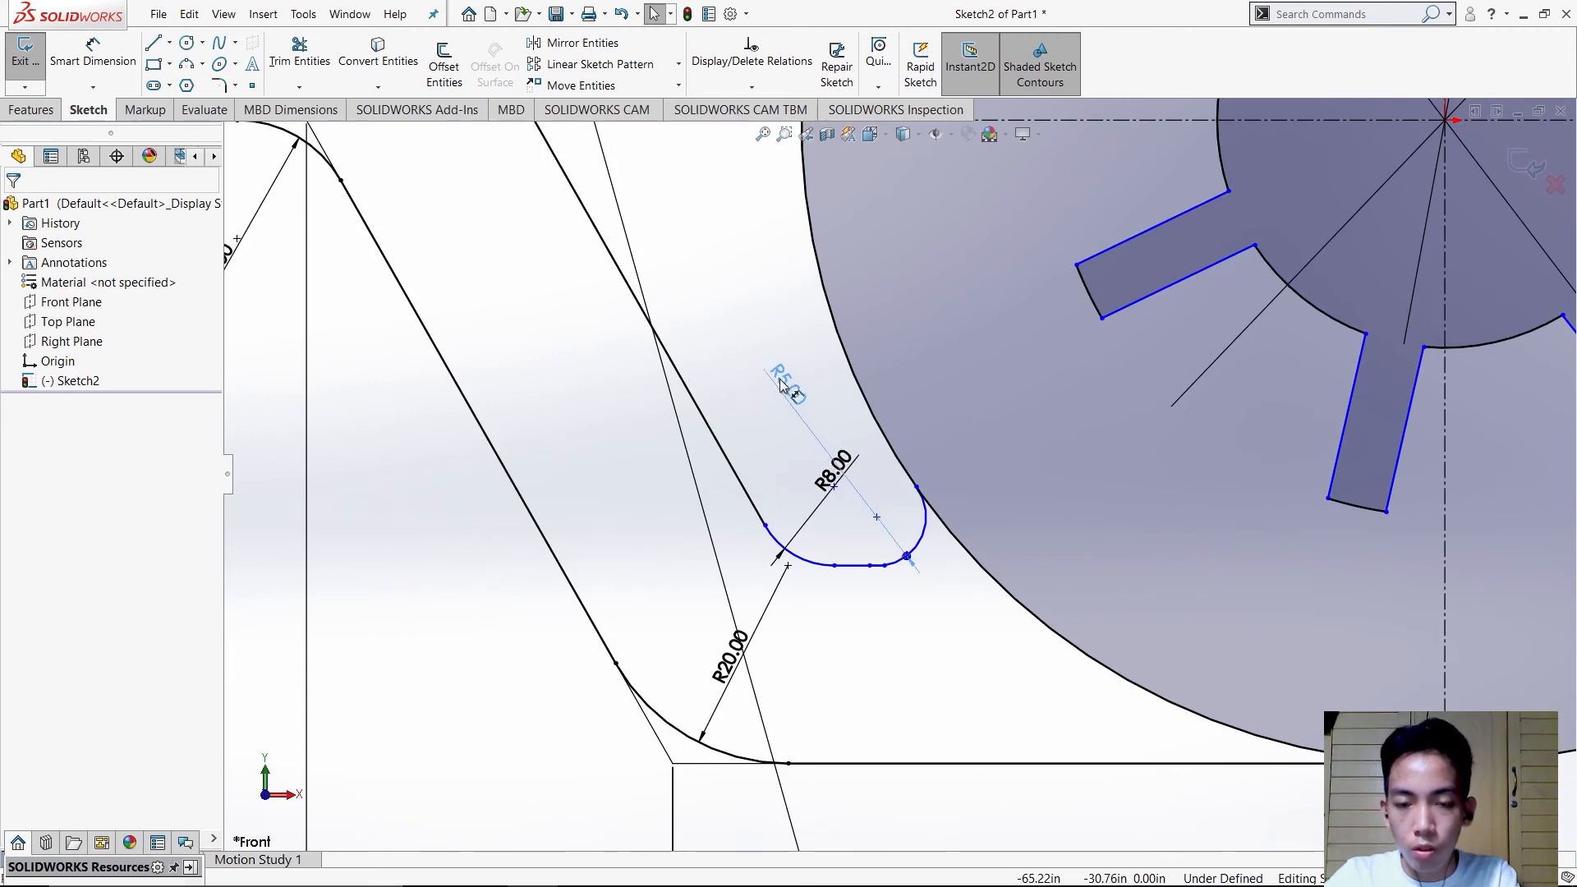
left_click_drag(834, 473, 813, 502)
left_click(752, 86)
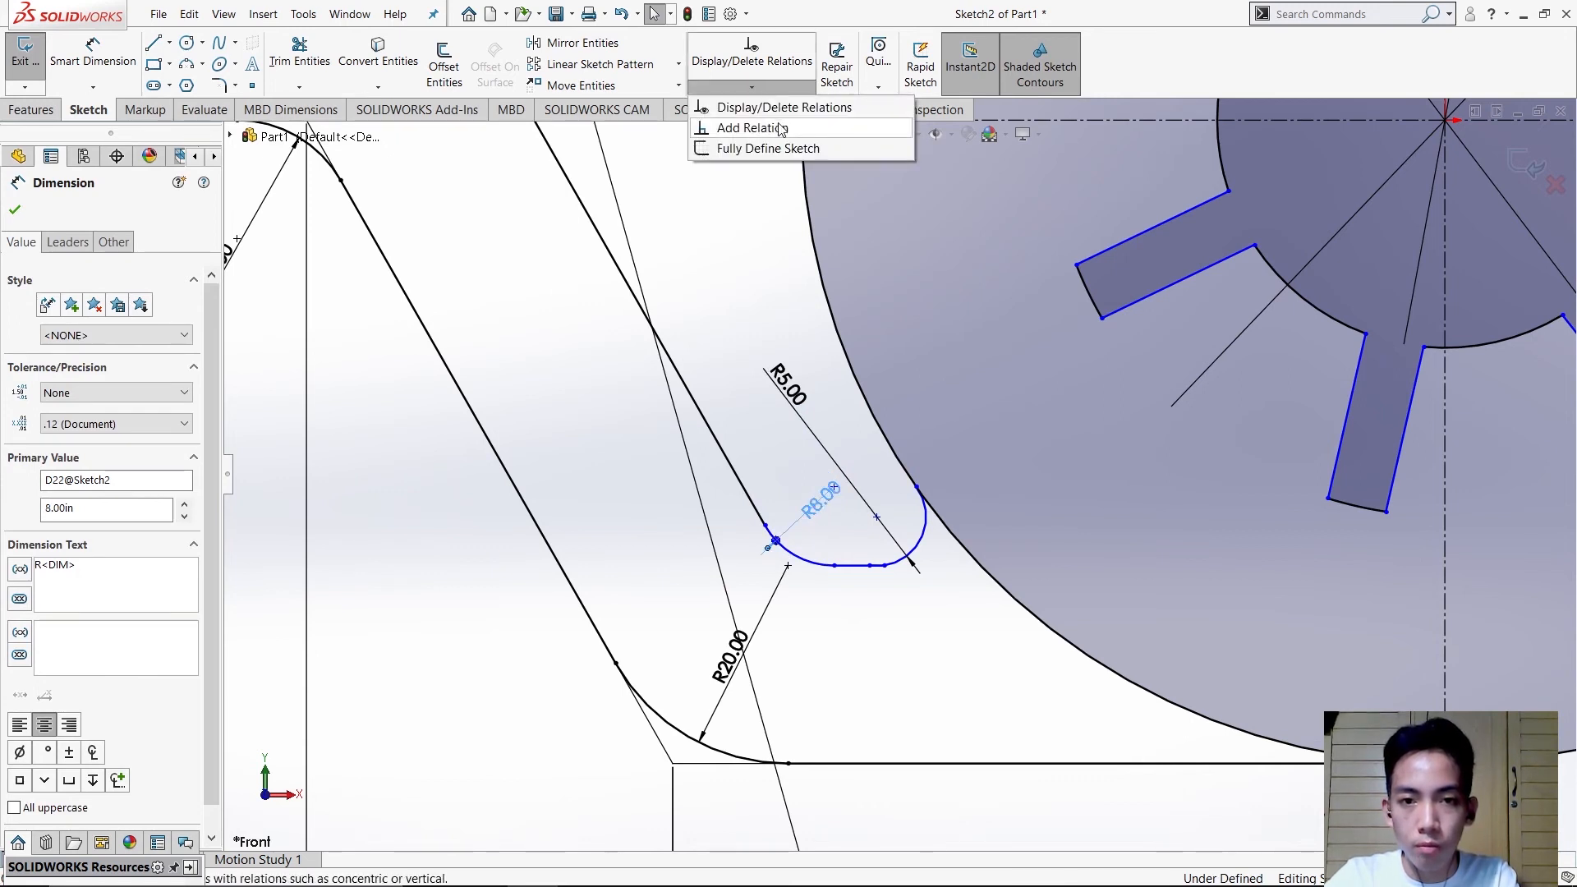
left_click(776, 129)
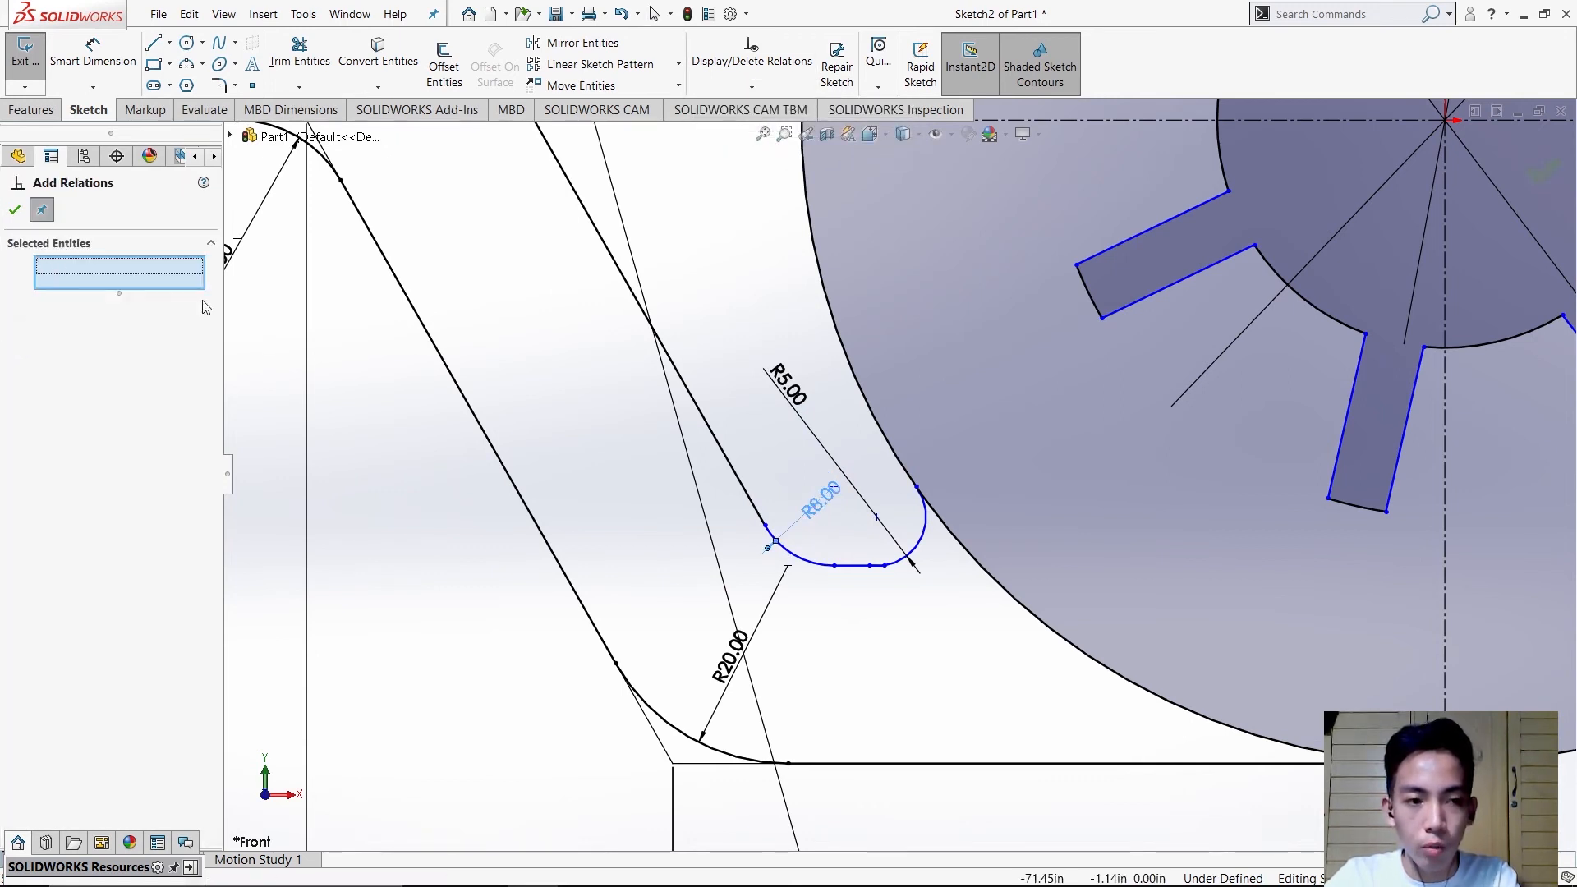
left_click(891, 630)
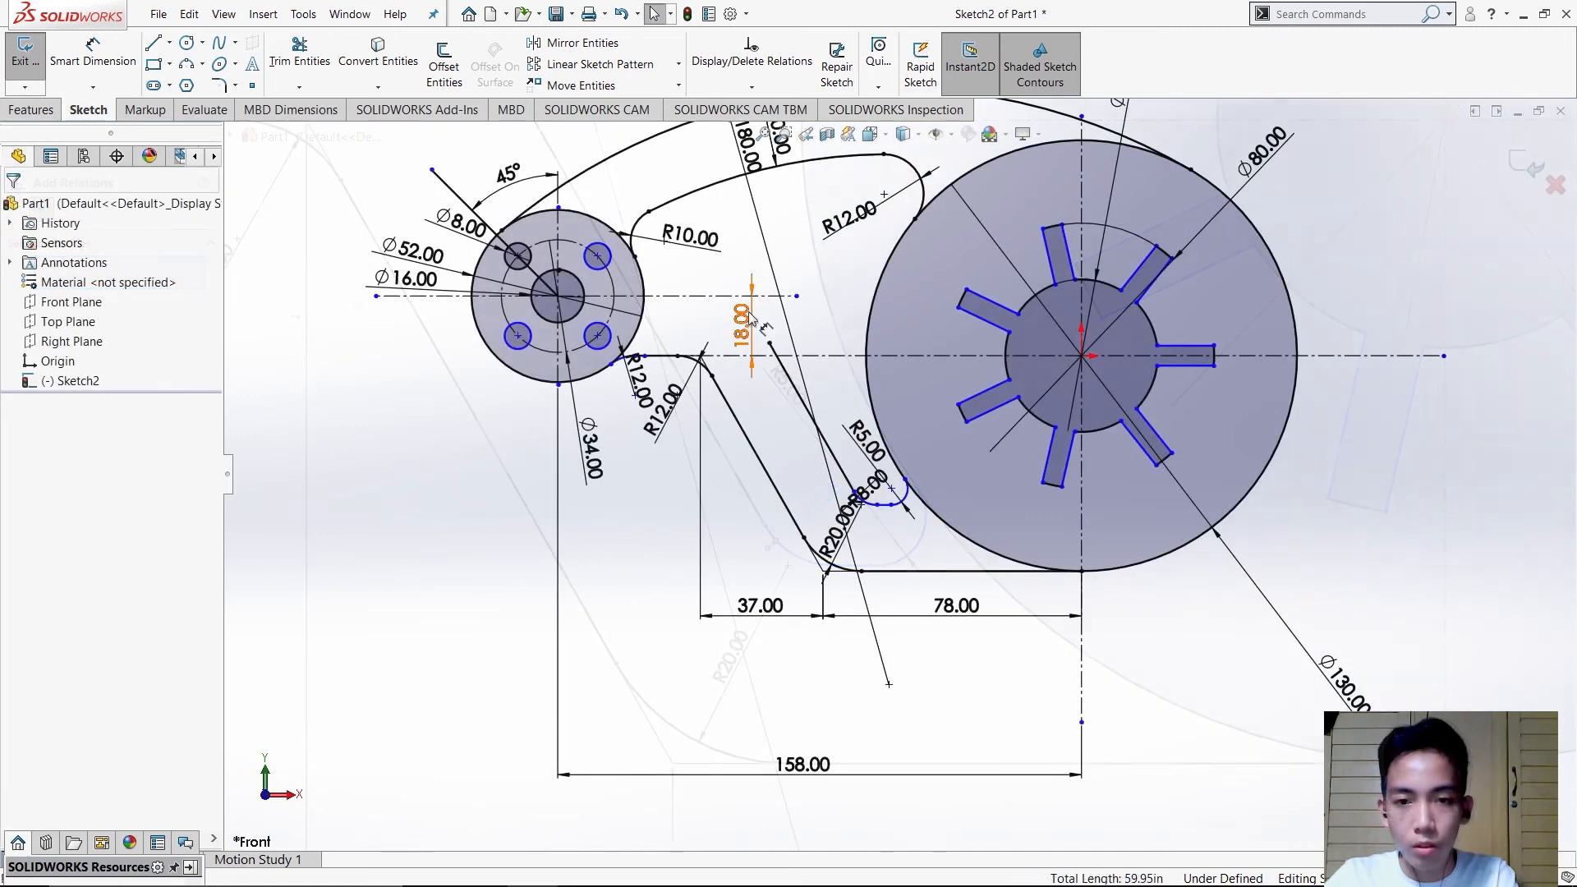
- Shift the 18 in dimension toward the large hub, lengthen the small hub's horizontal centerline, and check against the ACTIVITY 1 drawing
left_click_drag(763, 319, 778, 329)
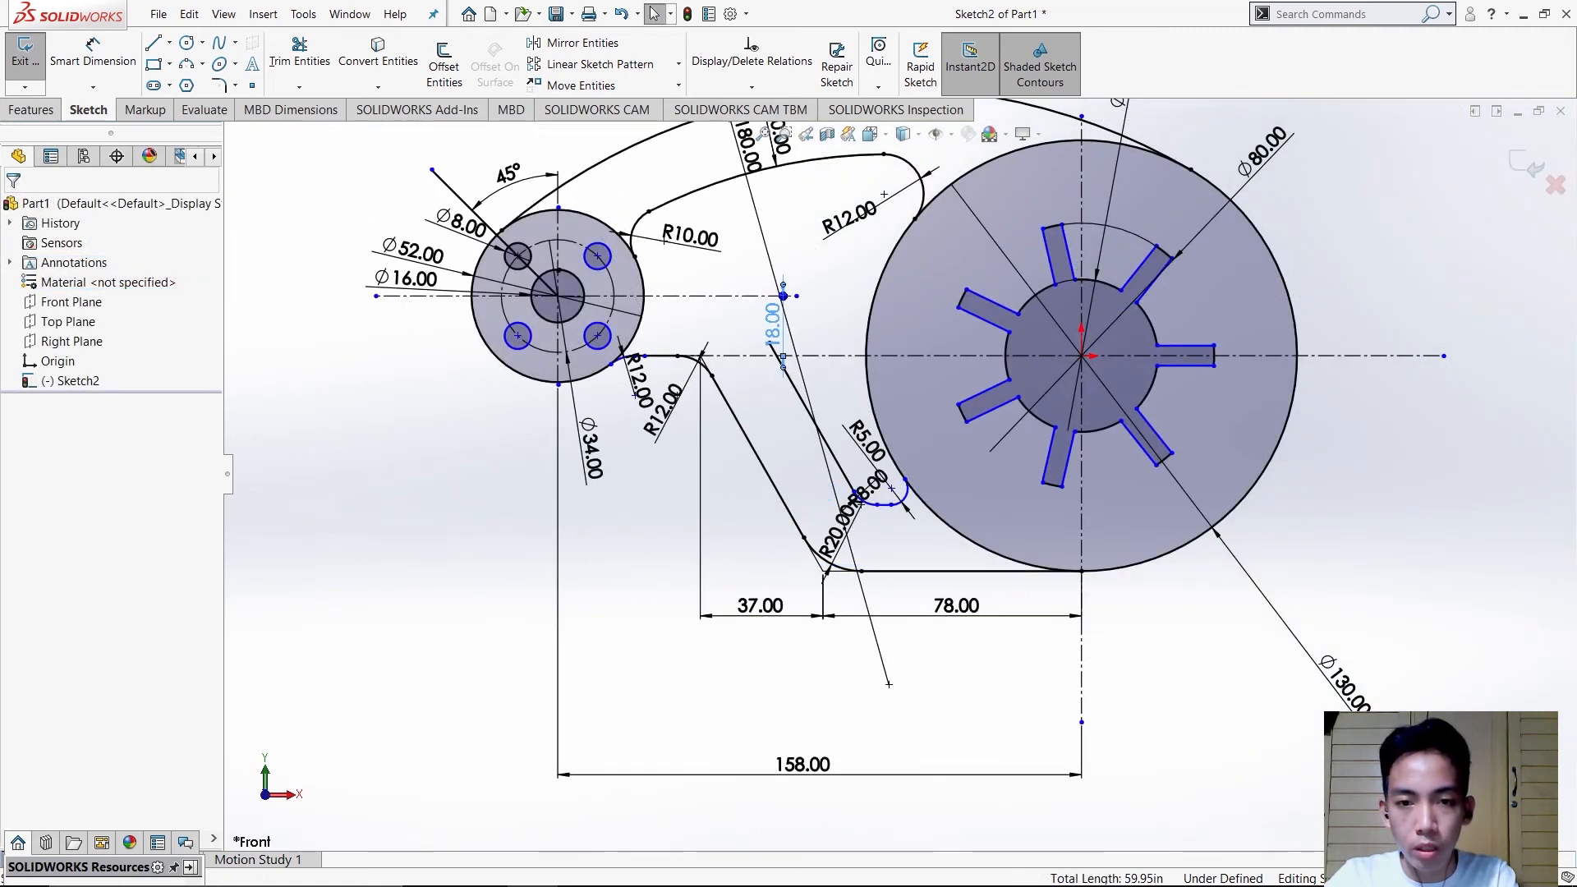
left_click_drag(782, 295, 807, 325)
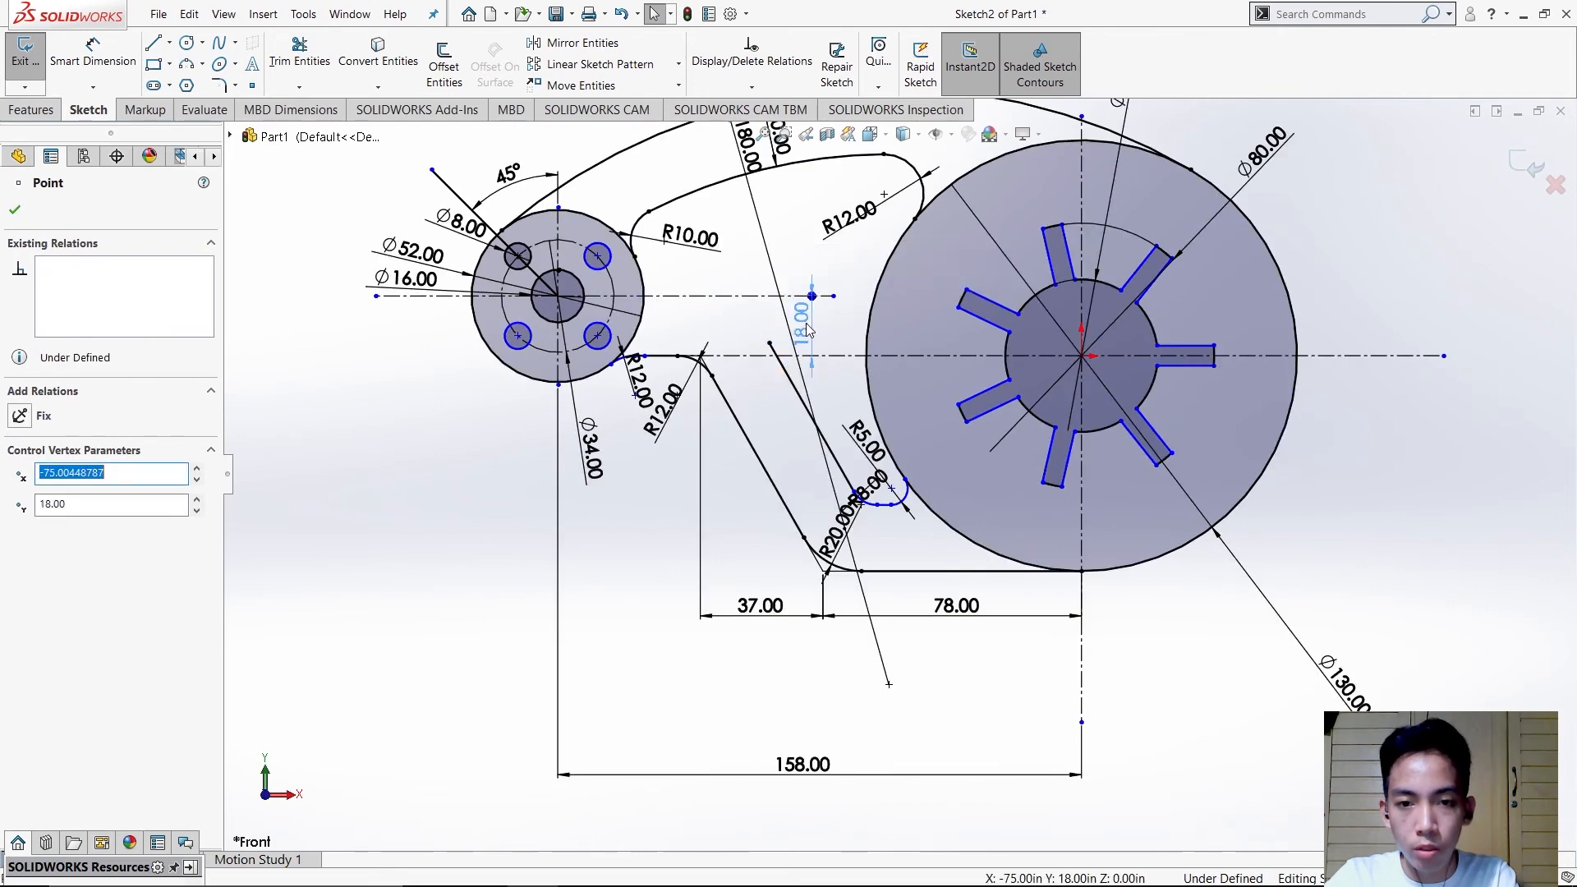
key("alt+Tab")
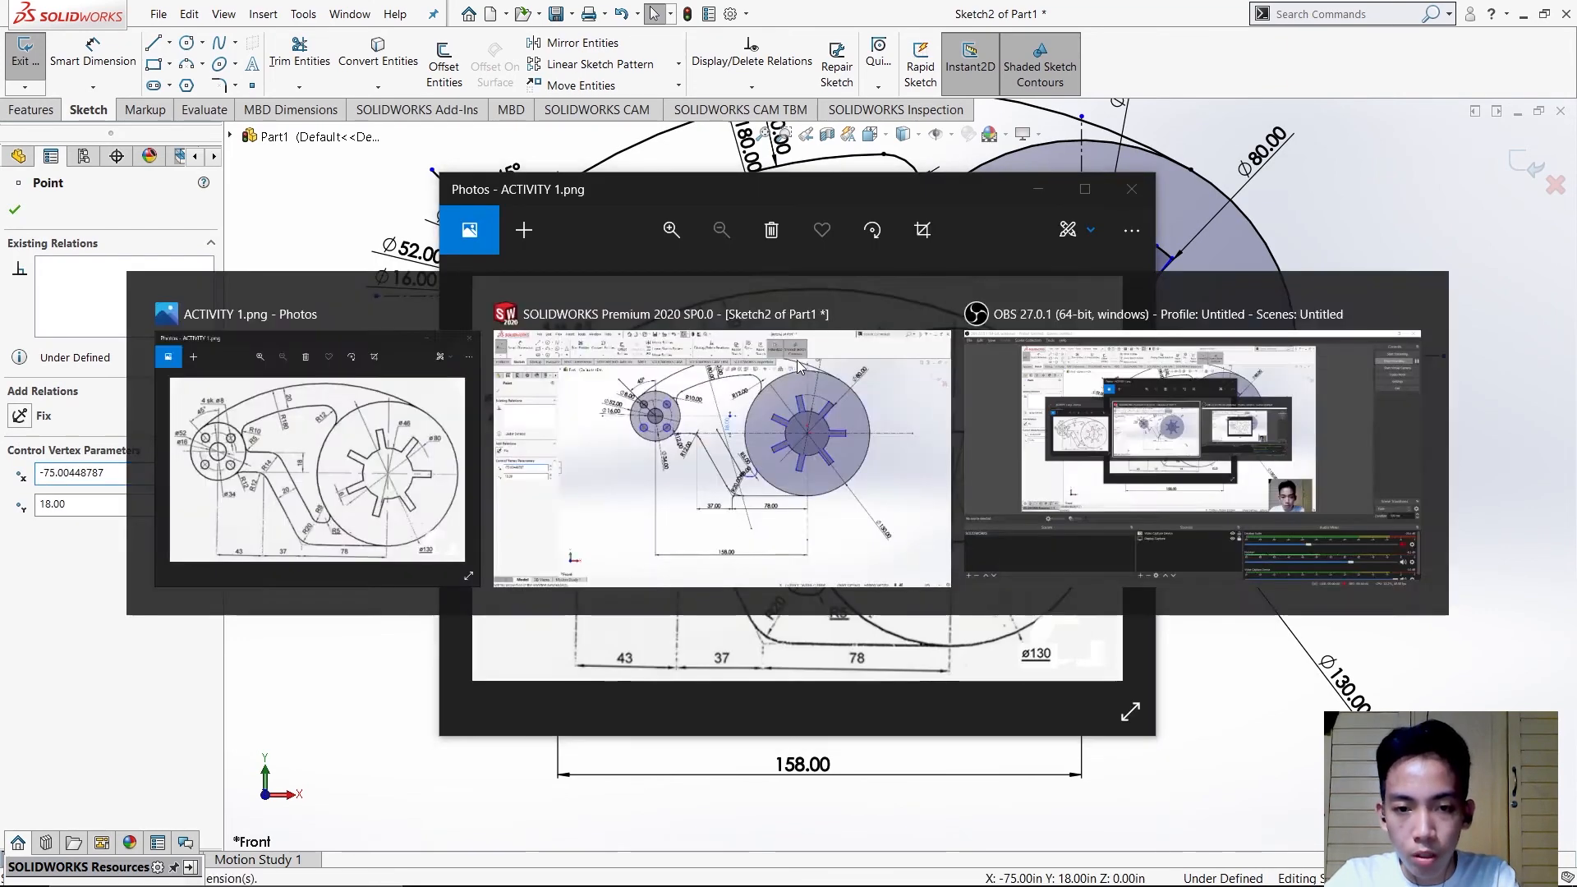
key("alt+Tab")
key("alt+Tab")
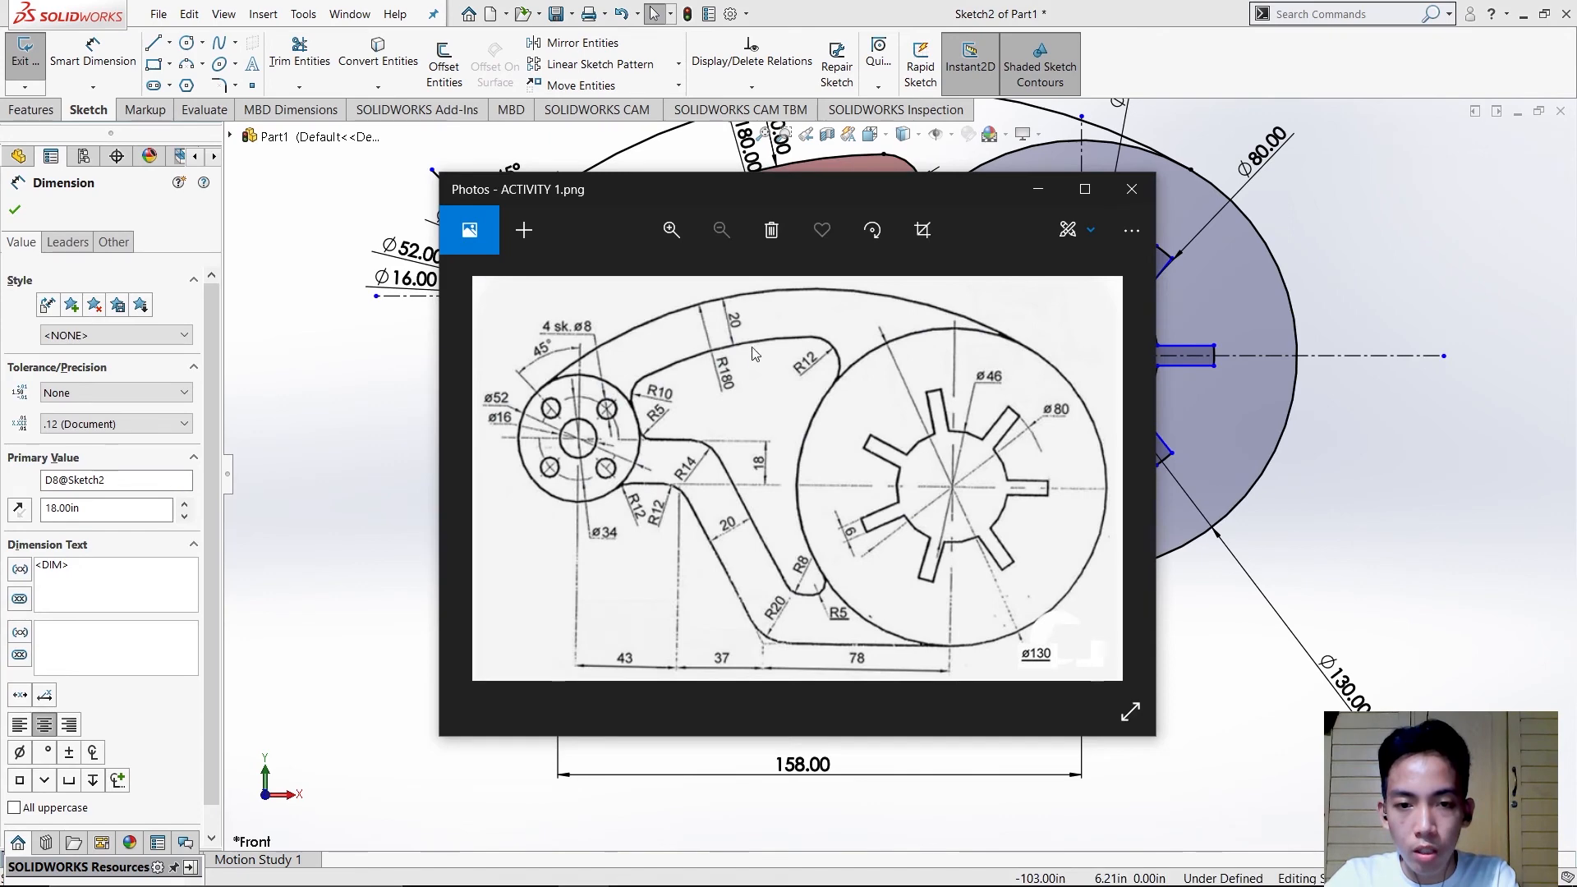
key("alt+Tab")
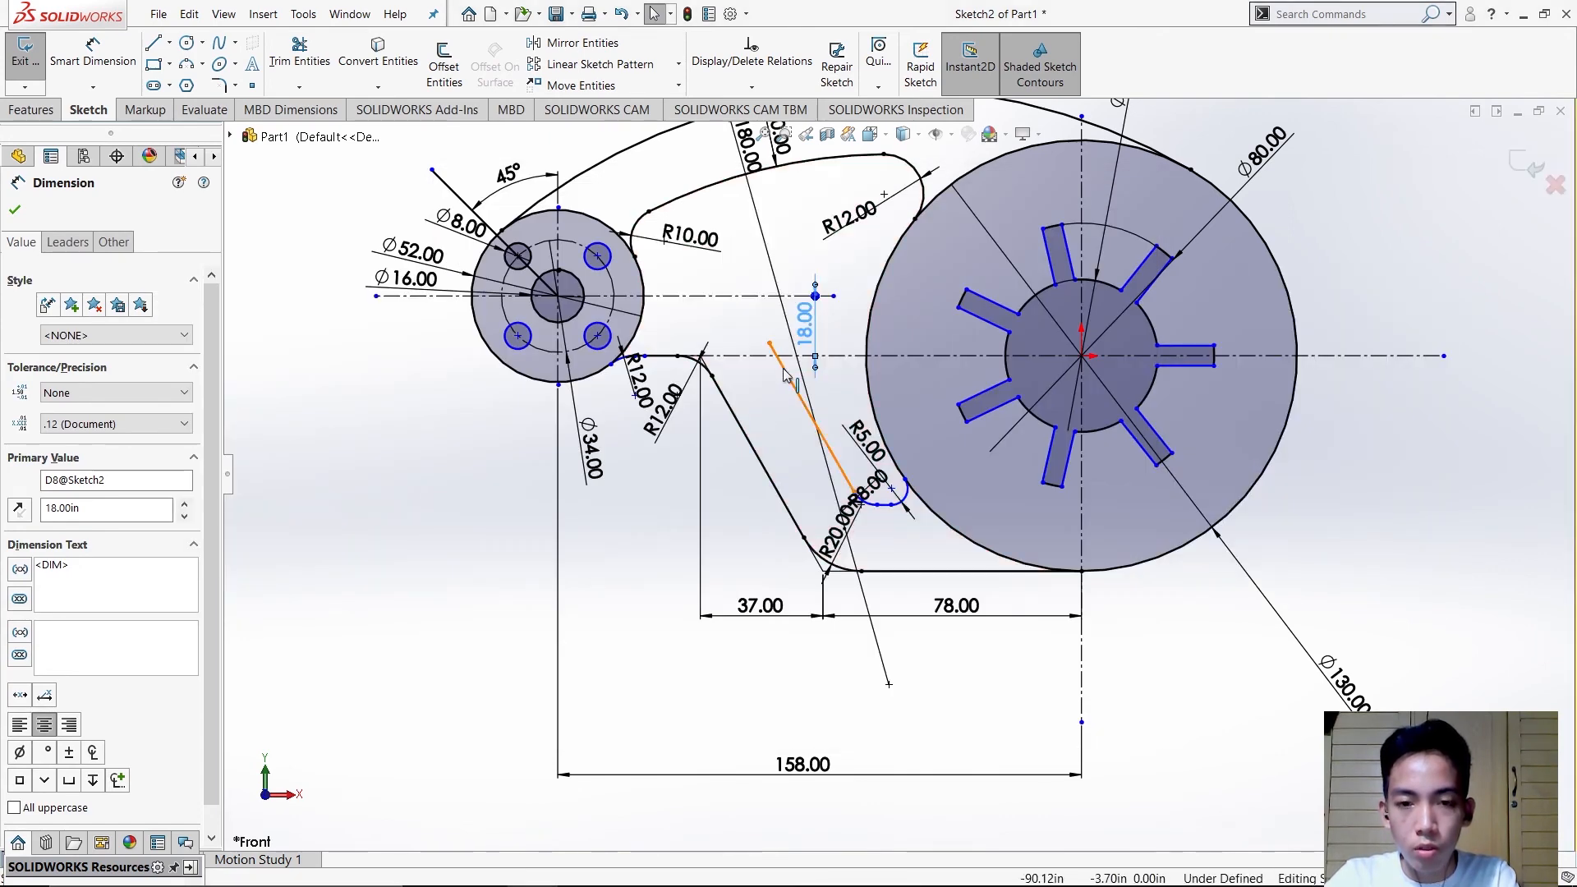
- Extend the upper end of the offset slanted line to the small hub's horizontal centerline
left_click(773, 348)
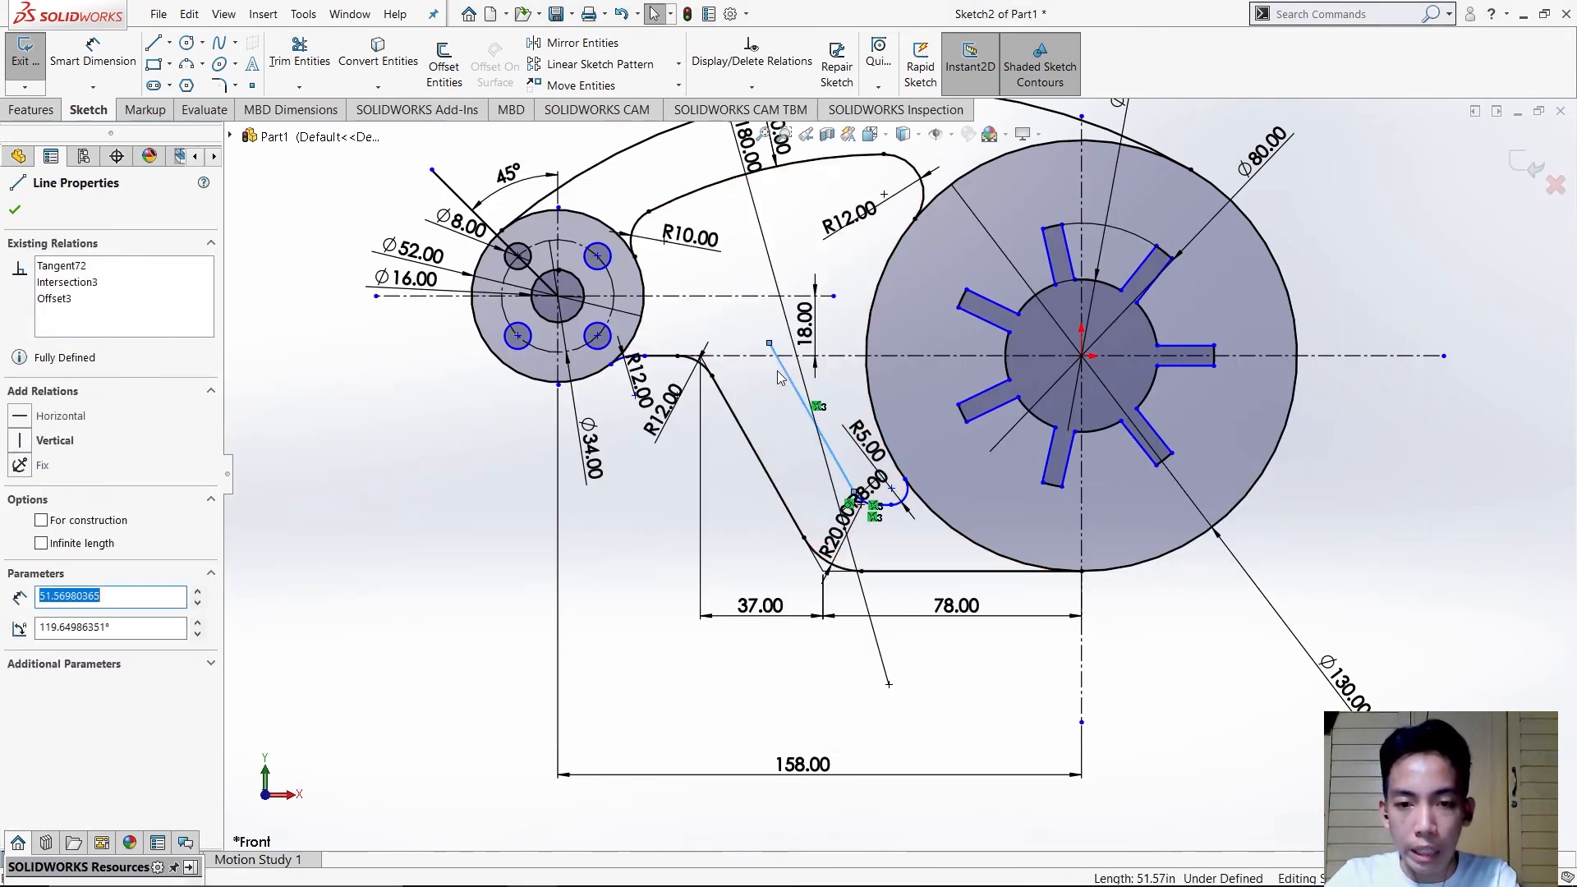
left_click(298, 88)
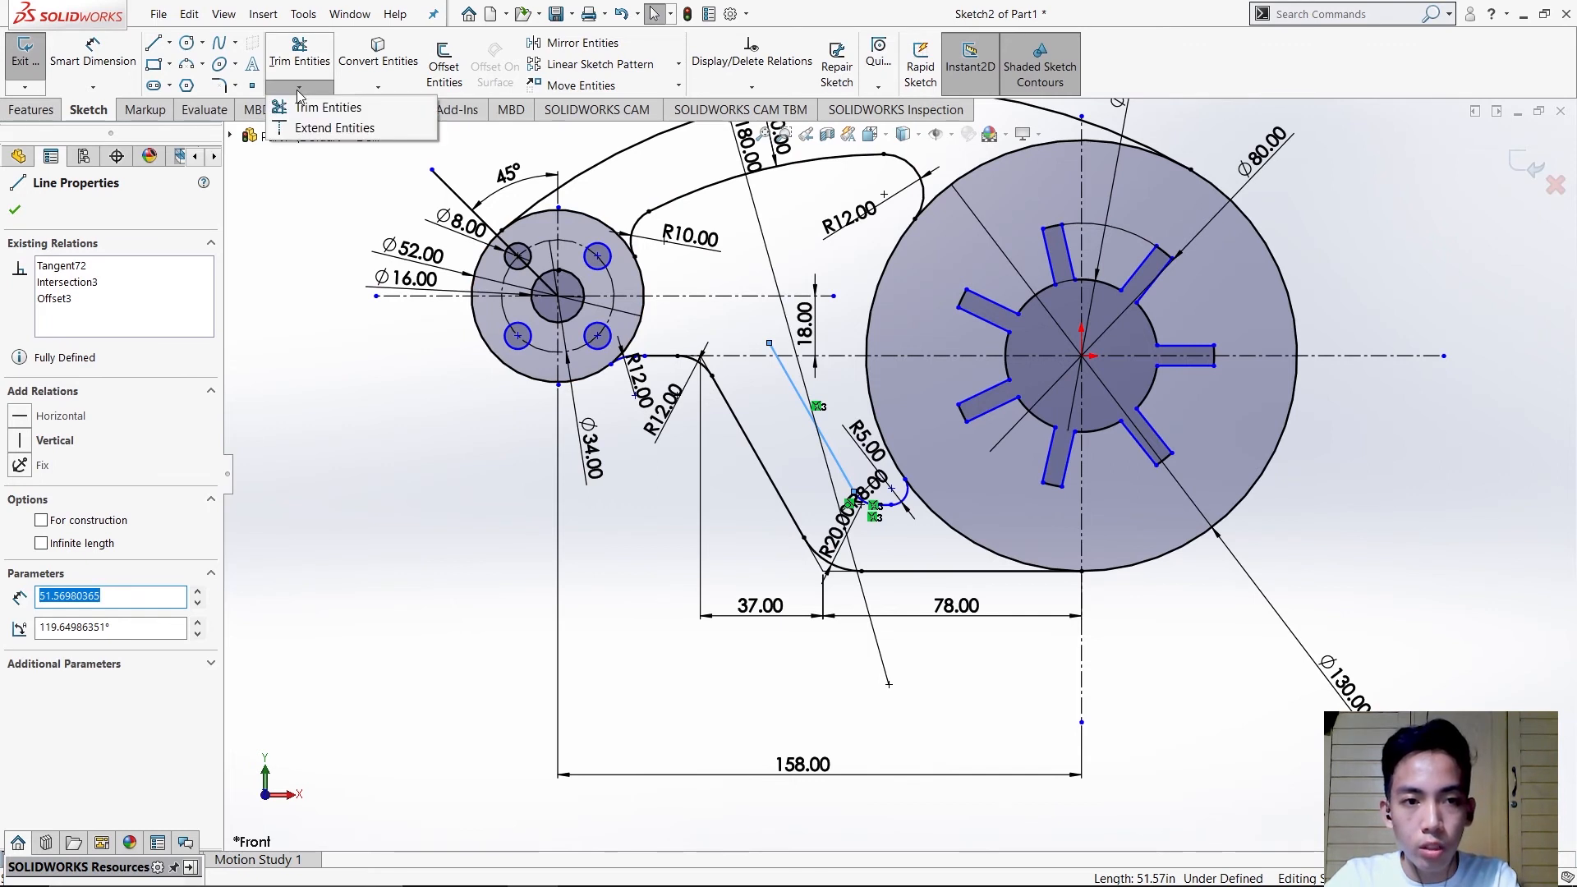
left_click(321, 106)
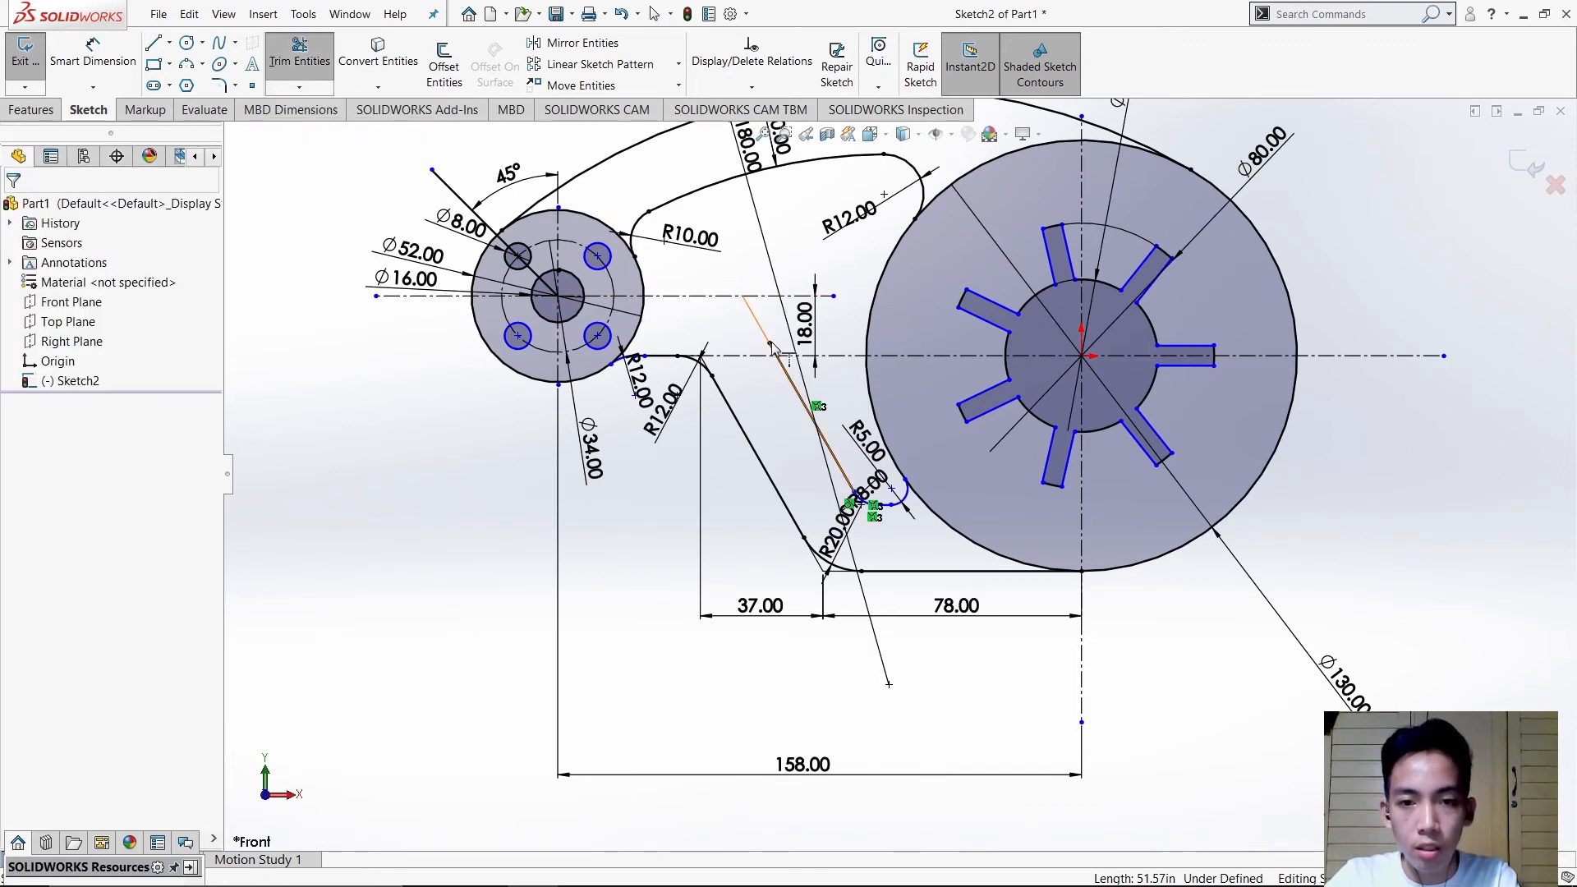
left_click(758, 318)
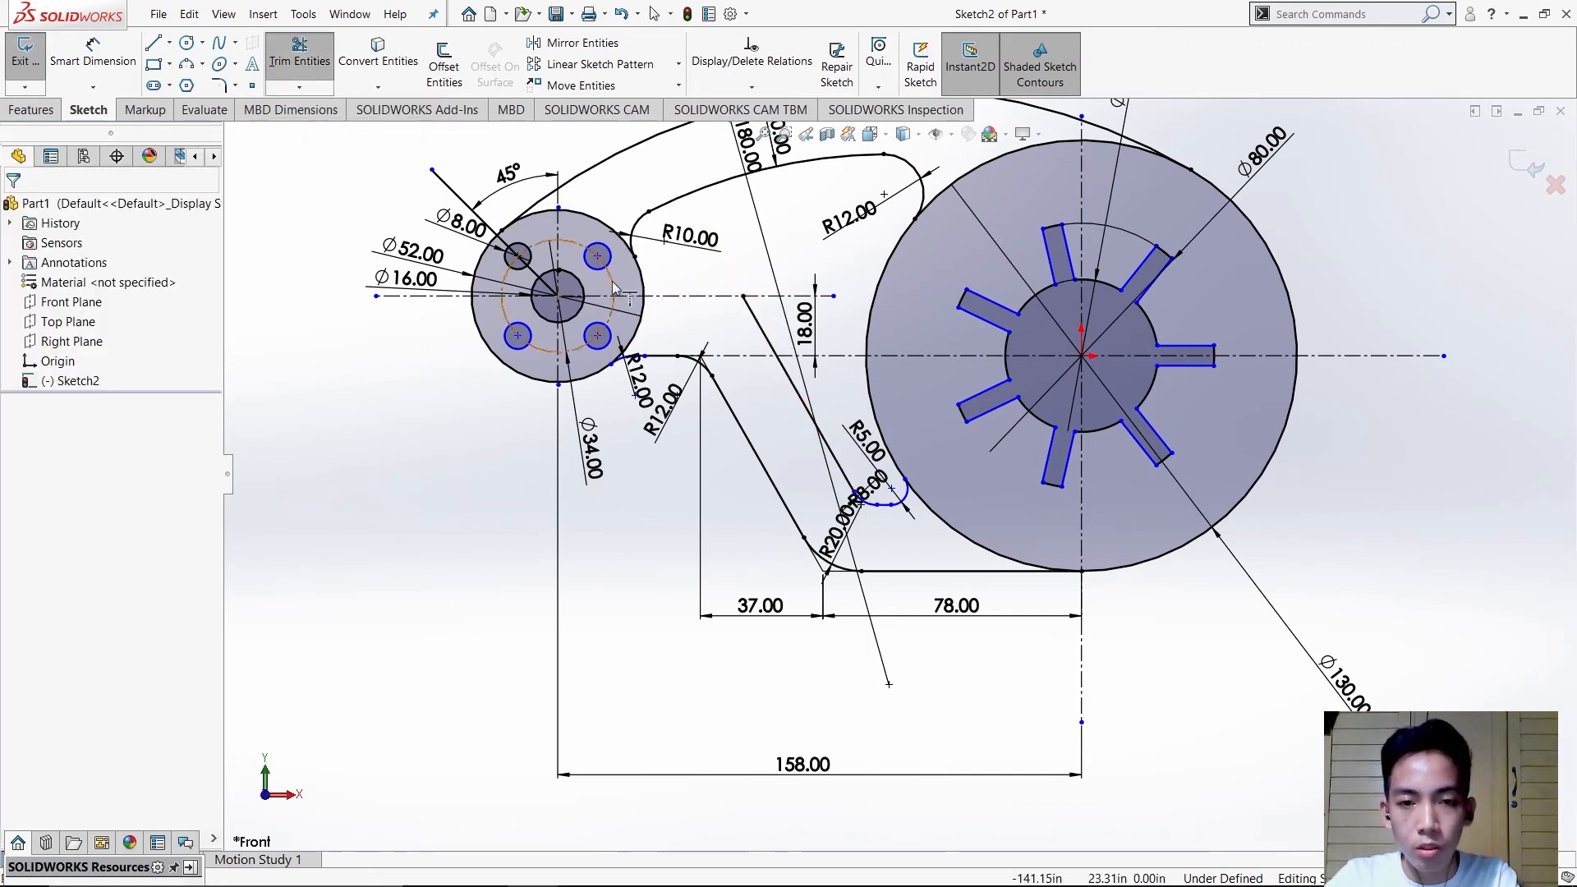
- Draw a short horizontal line from the upper end of the offset slanted line toward the small hub, matching the ACTIVITY 1 drawing
left_click(299, 51)
key("f")
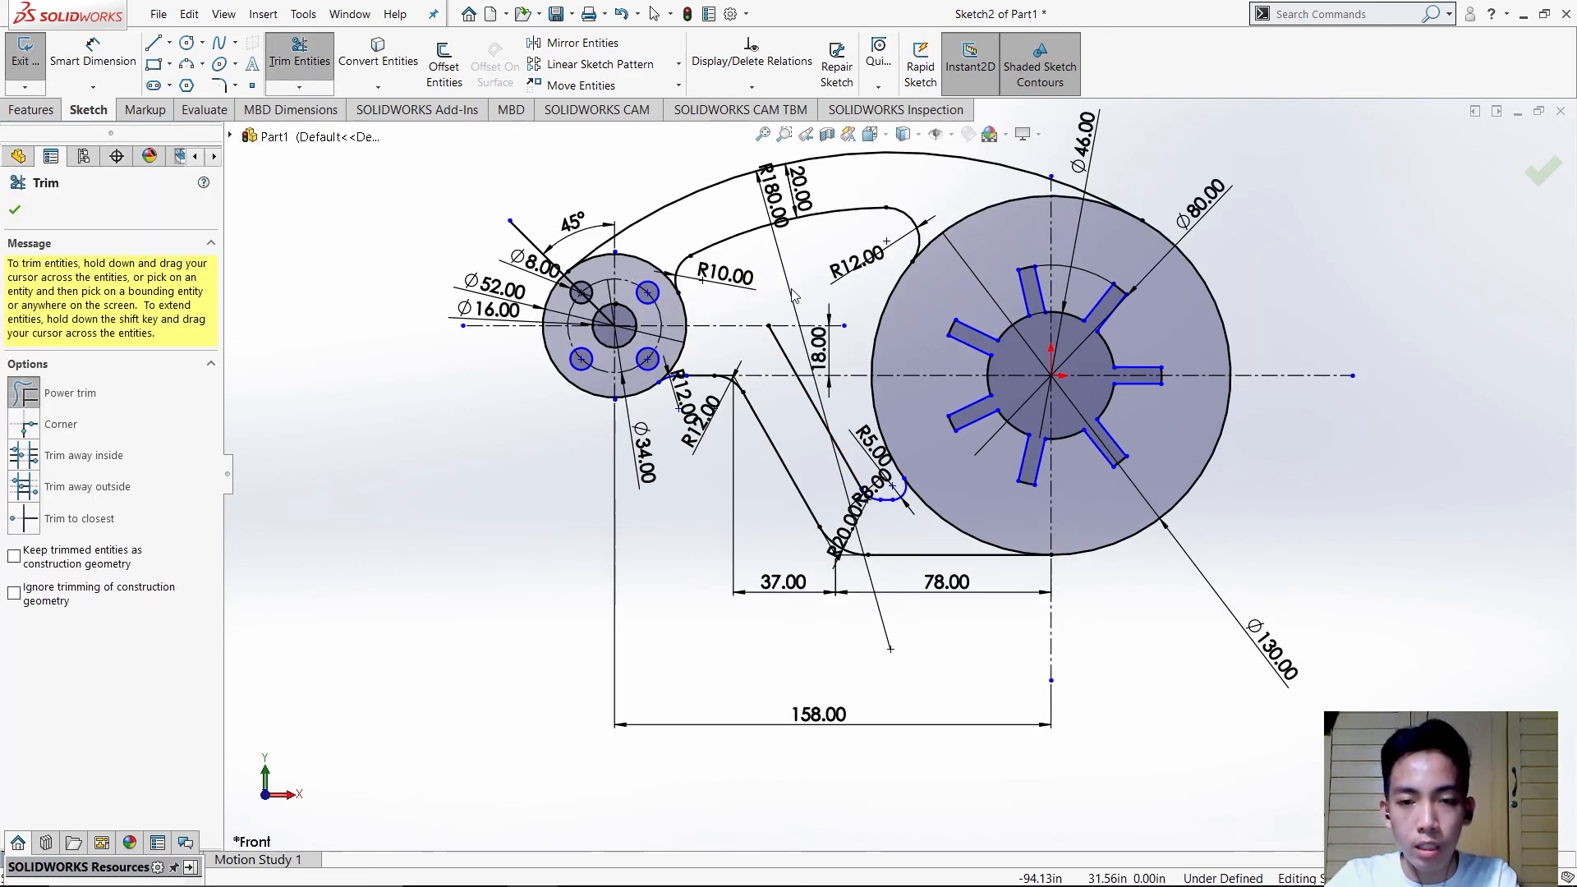
scroll(794, 296, "down", 3)
scroll(791, 344, "down", 2)
key("alt+Tab")
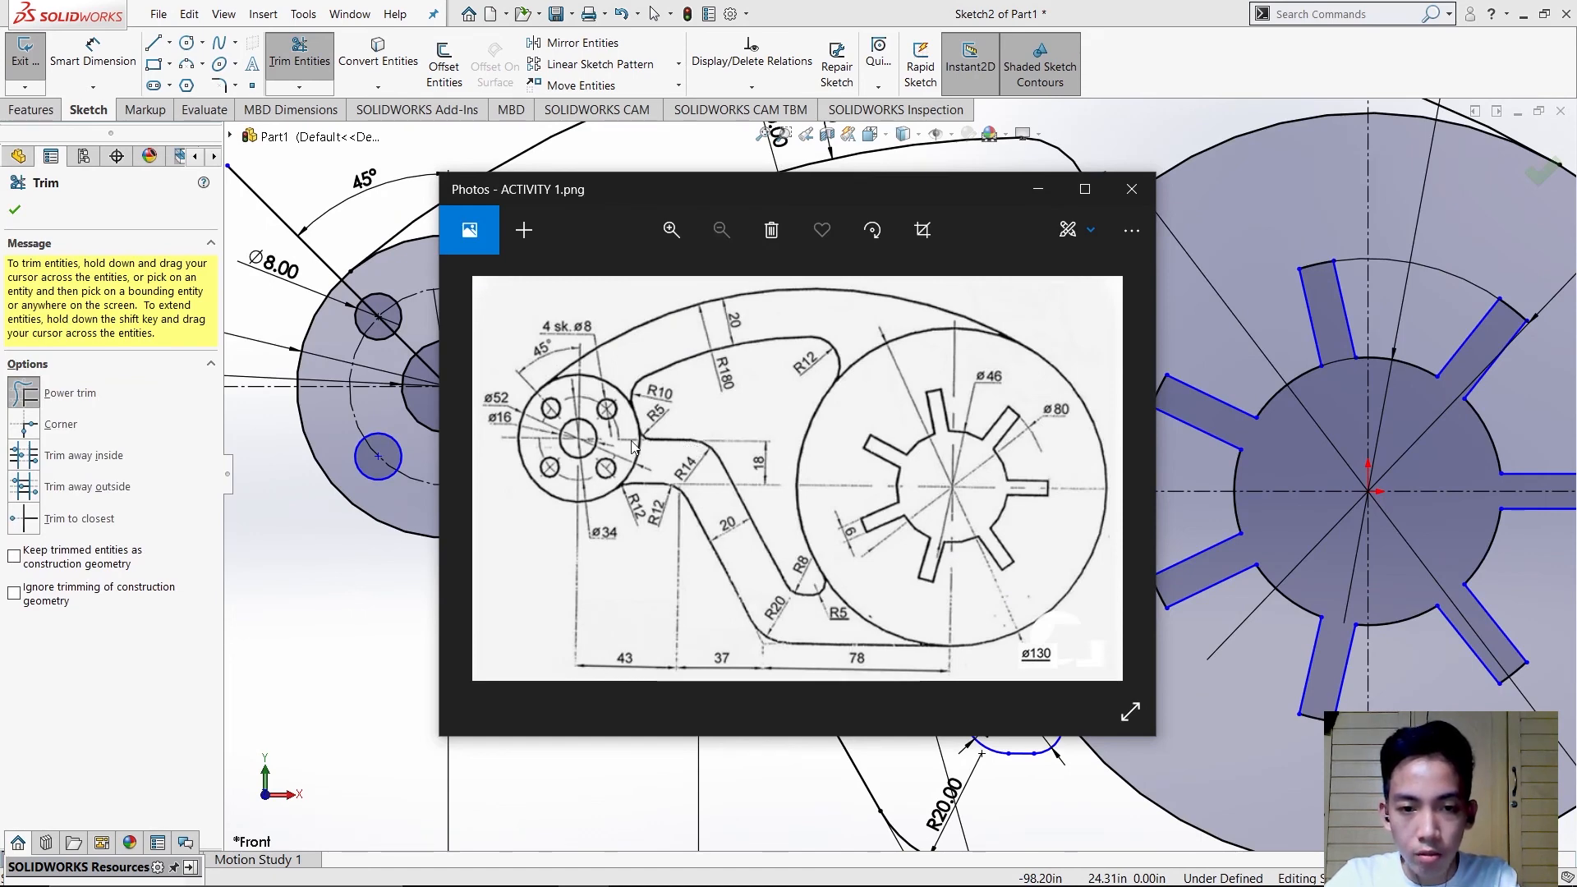
key("alt+Tab")
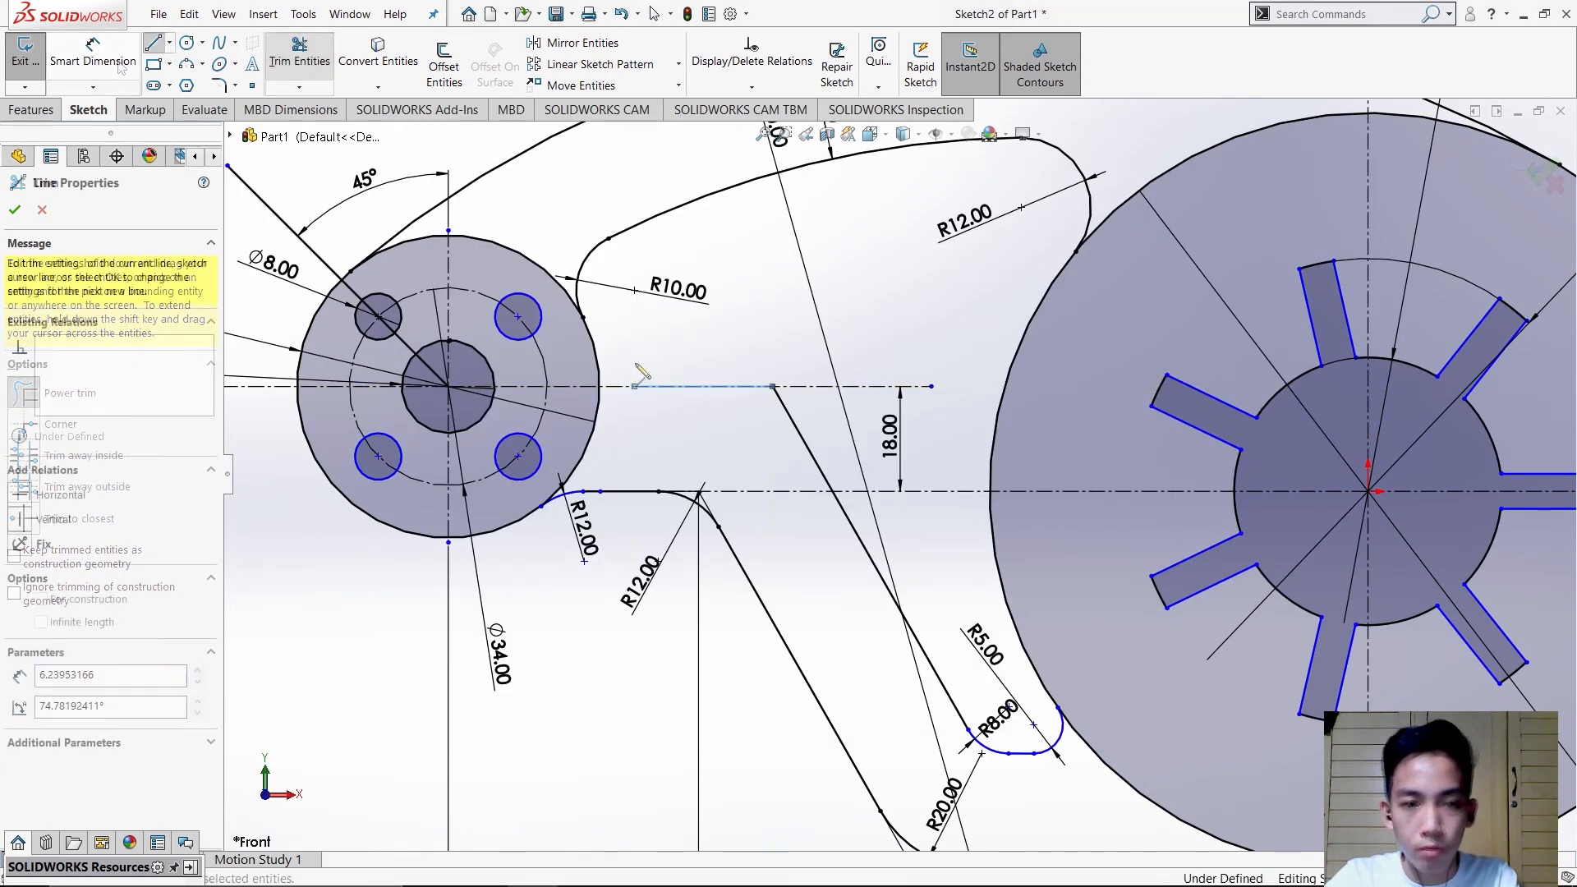
key("Escape")
key("Escape")
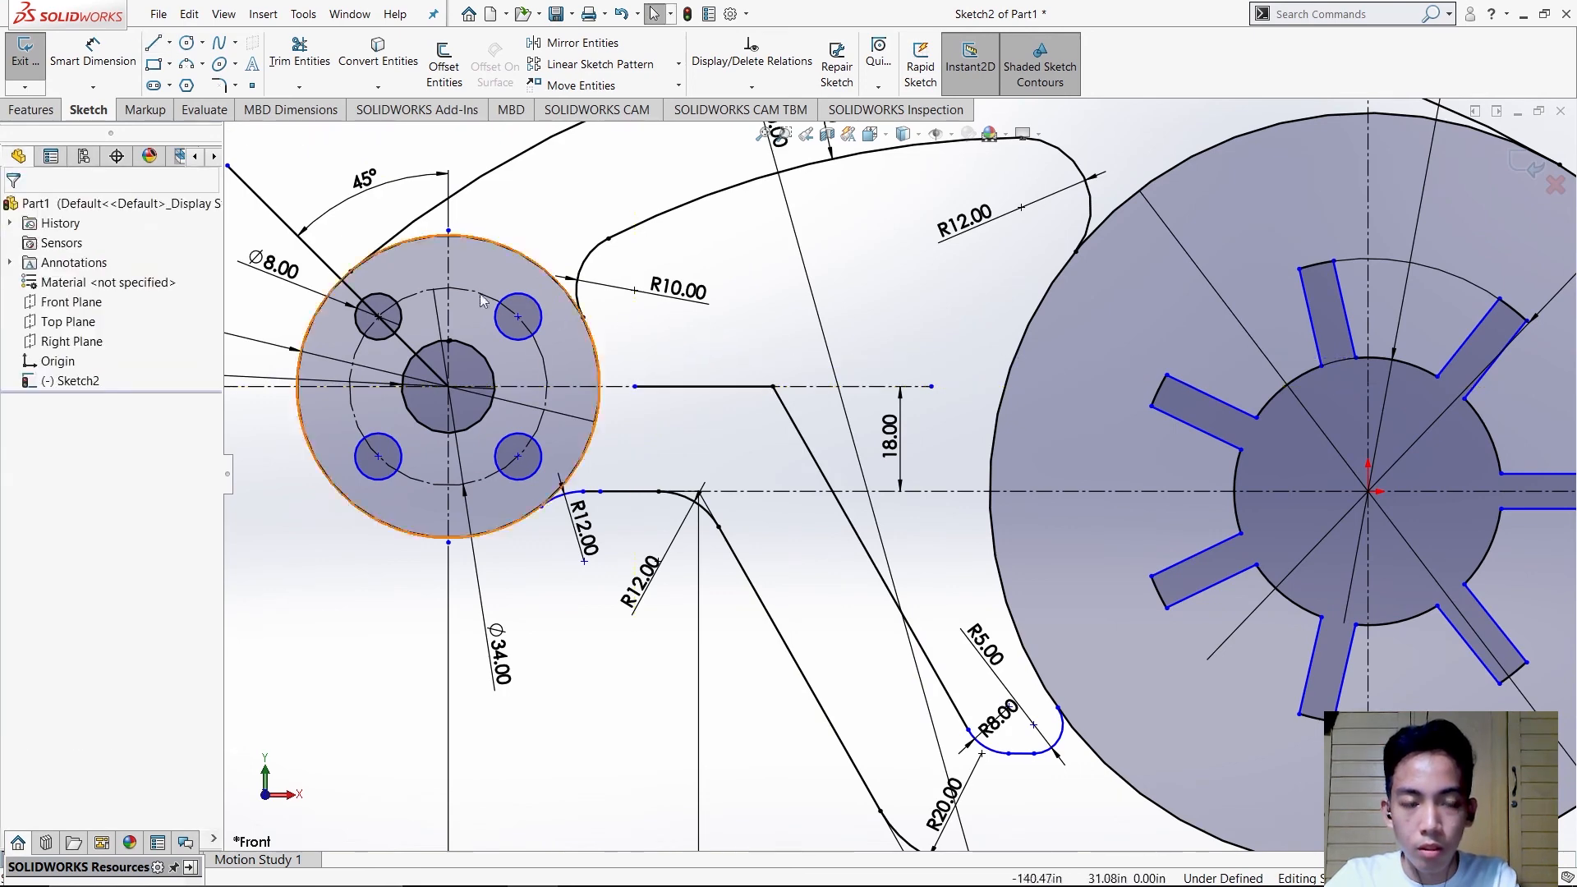
- Draw a tangent arc from the free end of the new horizontal line up to the small hub's outer circle
key("alt+Tab")
key("alt+Tab")
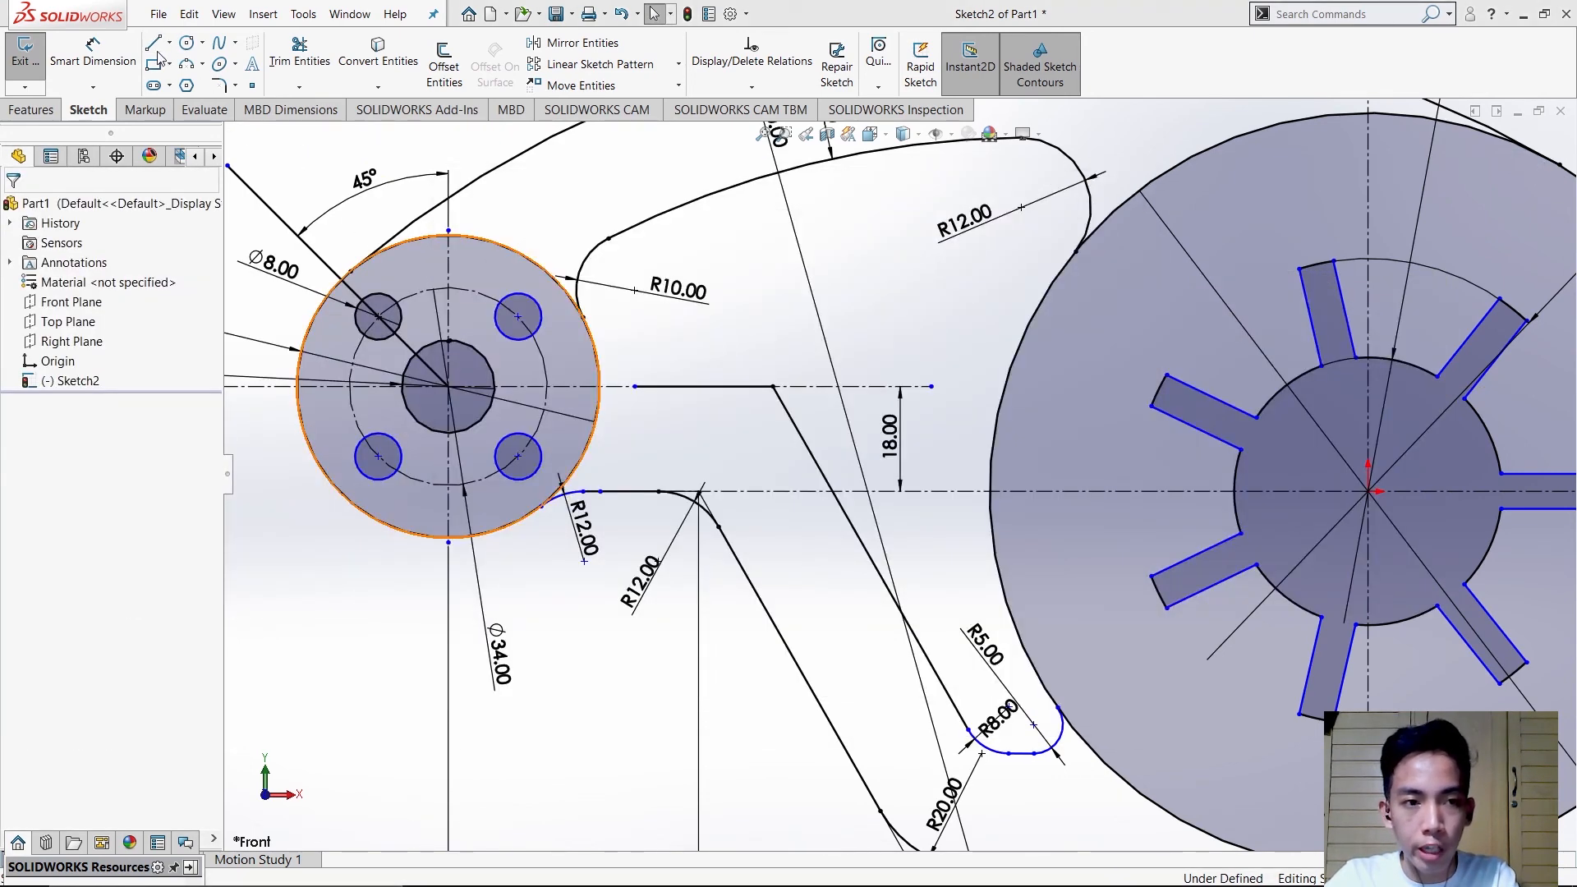
left_click(202, 64)
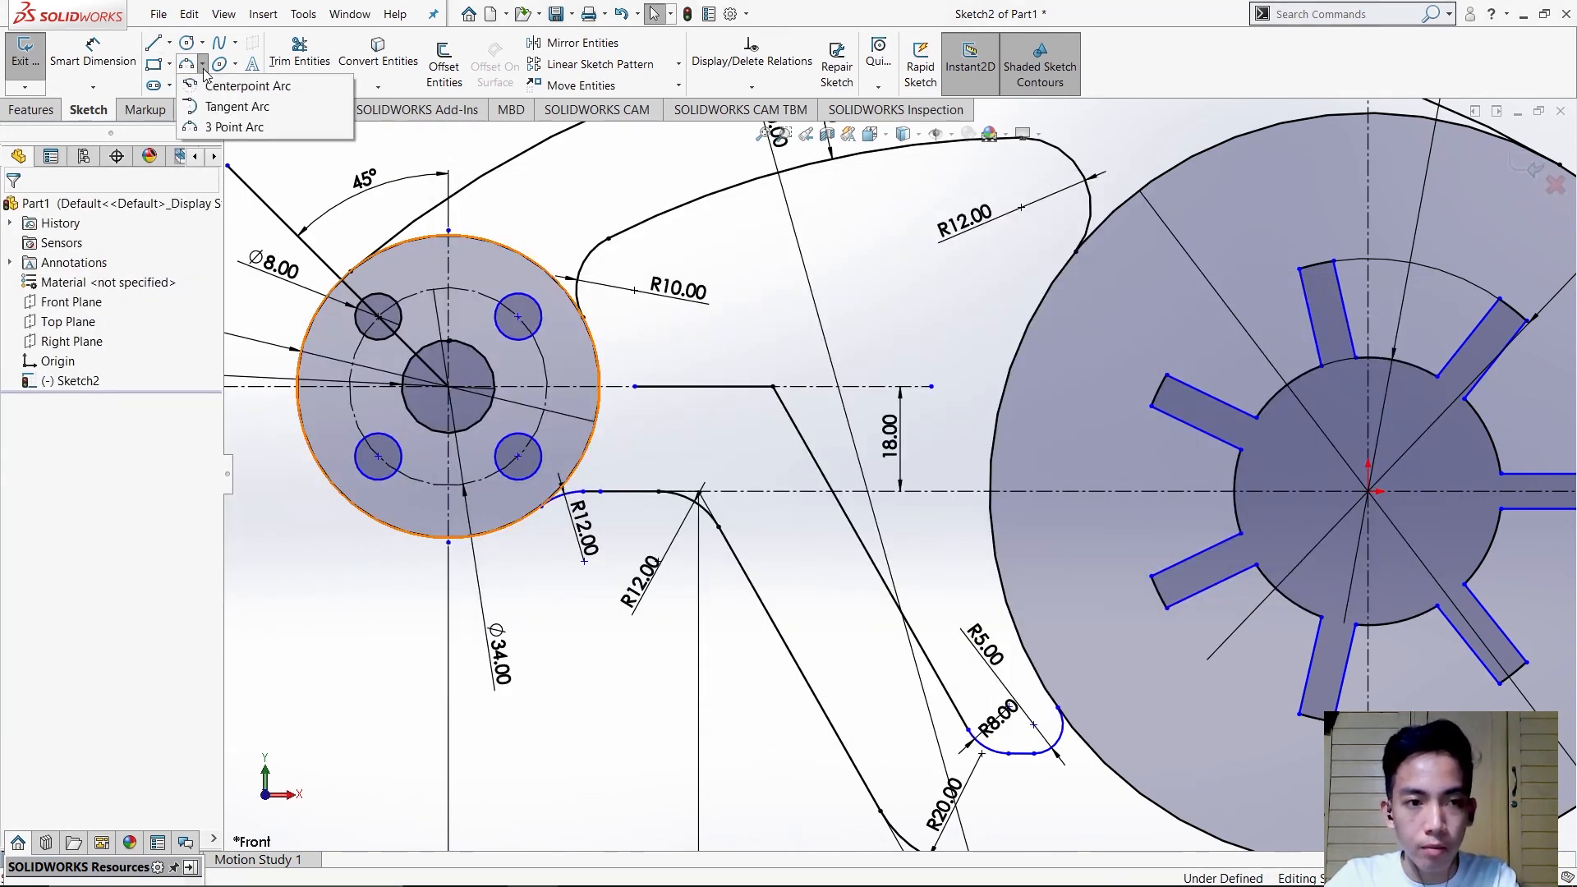
left_click(223, 107)
key("alt+Tab")
key("alt+Tab")
key("alt+Tab")
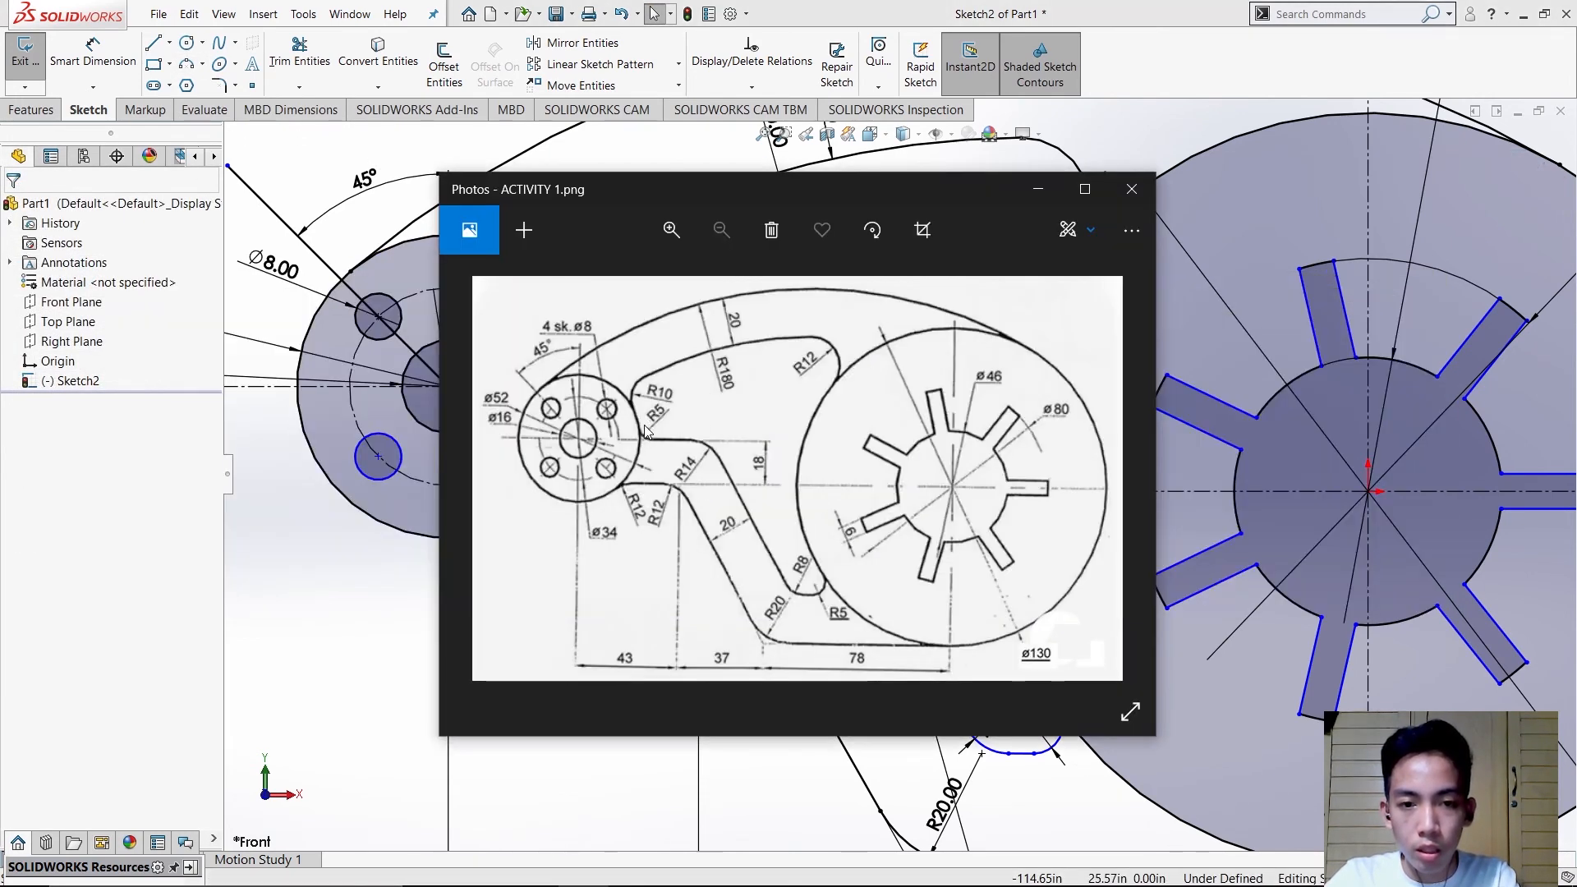
key("alt+Tab")
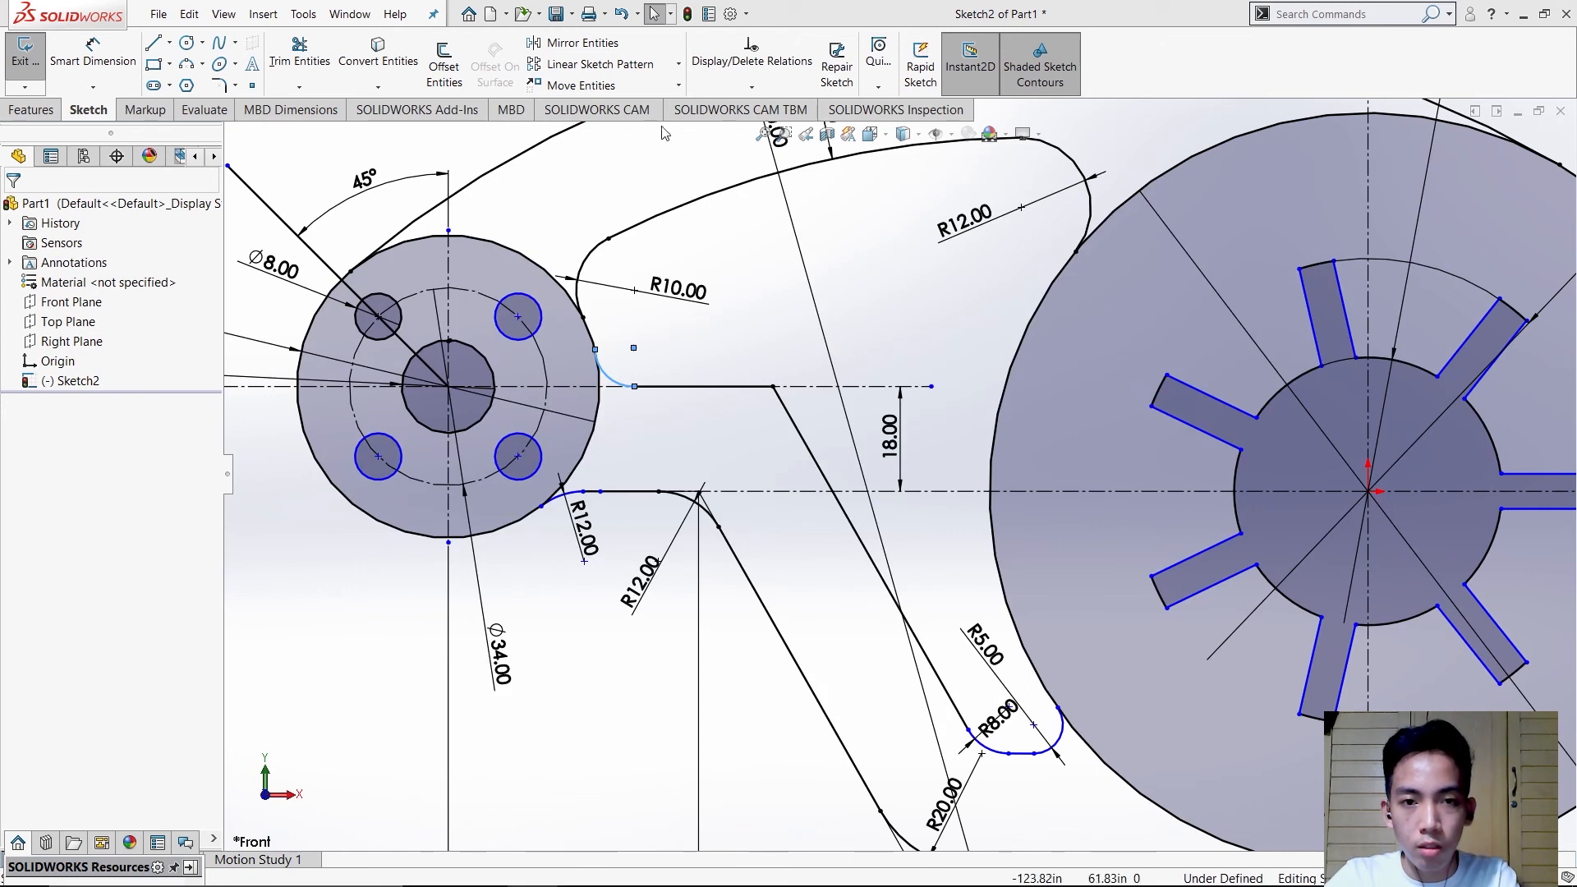
- Add a Tangent relation between the new arc and the small hub's outer circle
left_click(752, 87)
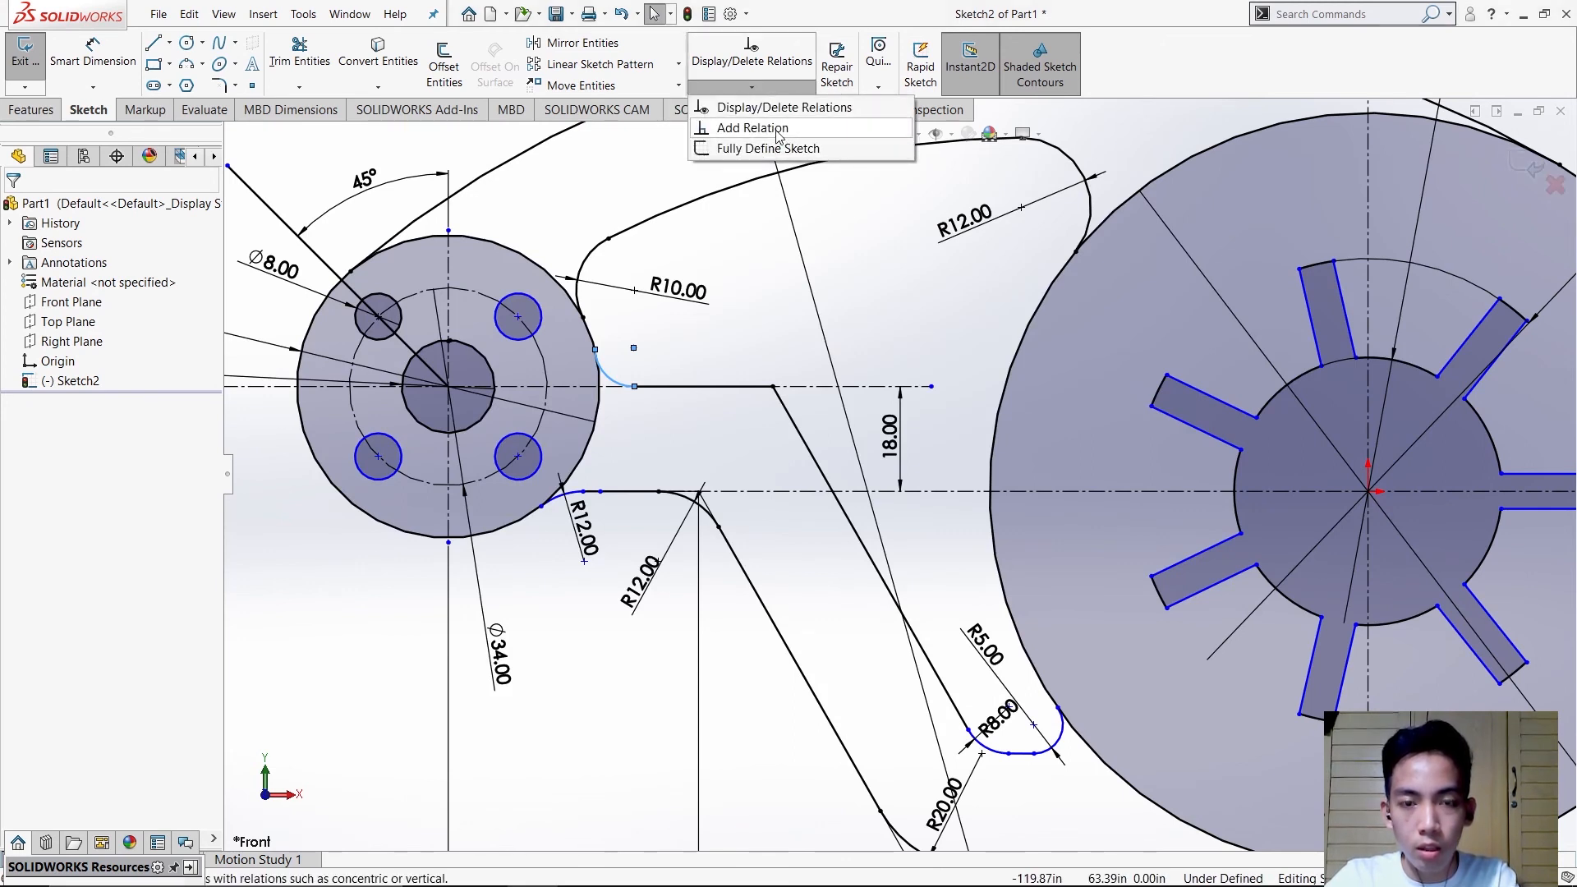
left_click(752, 127)
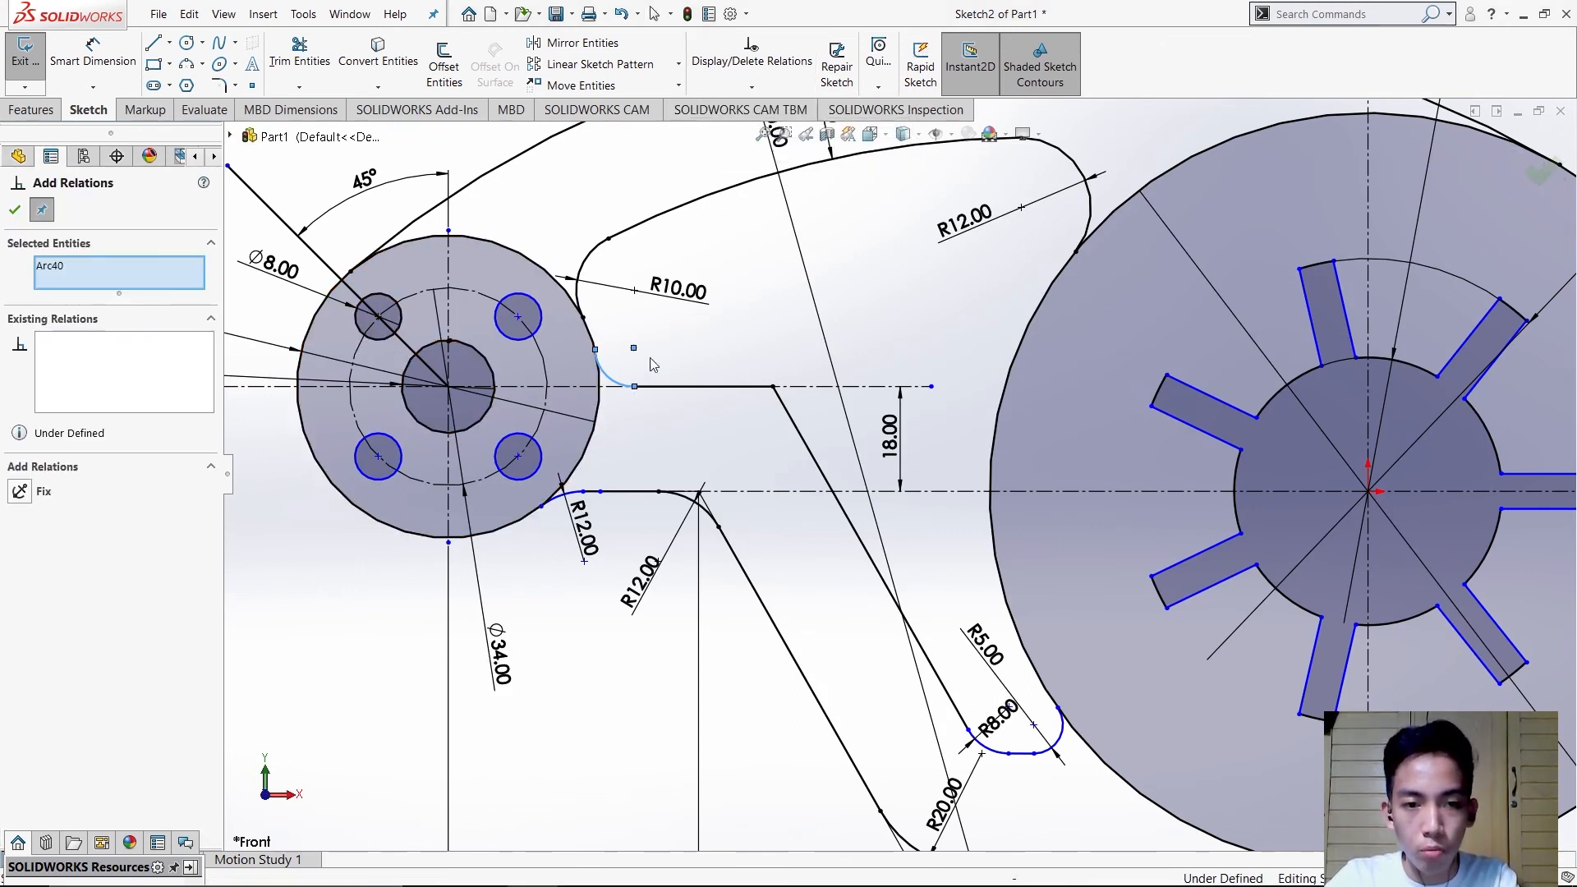
left_click(591, 342)
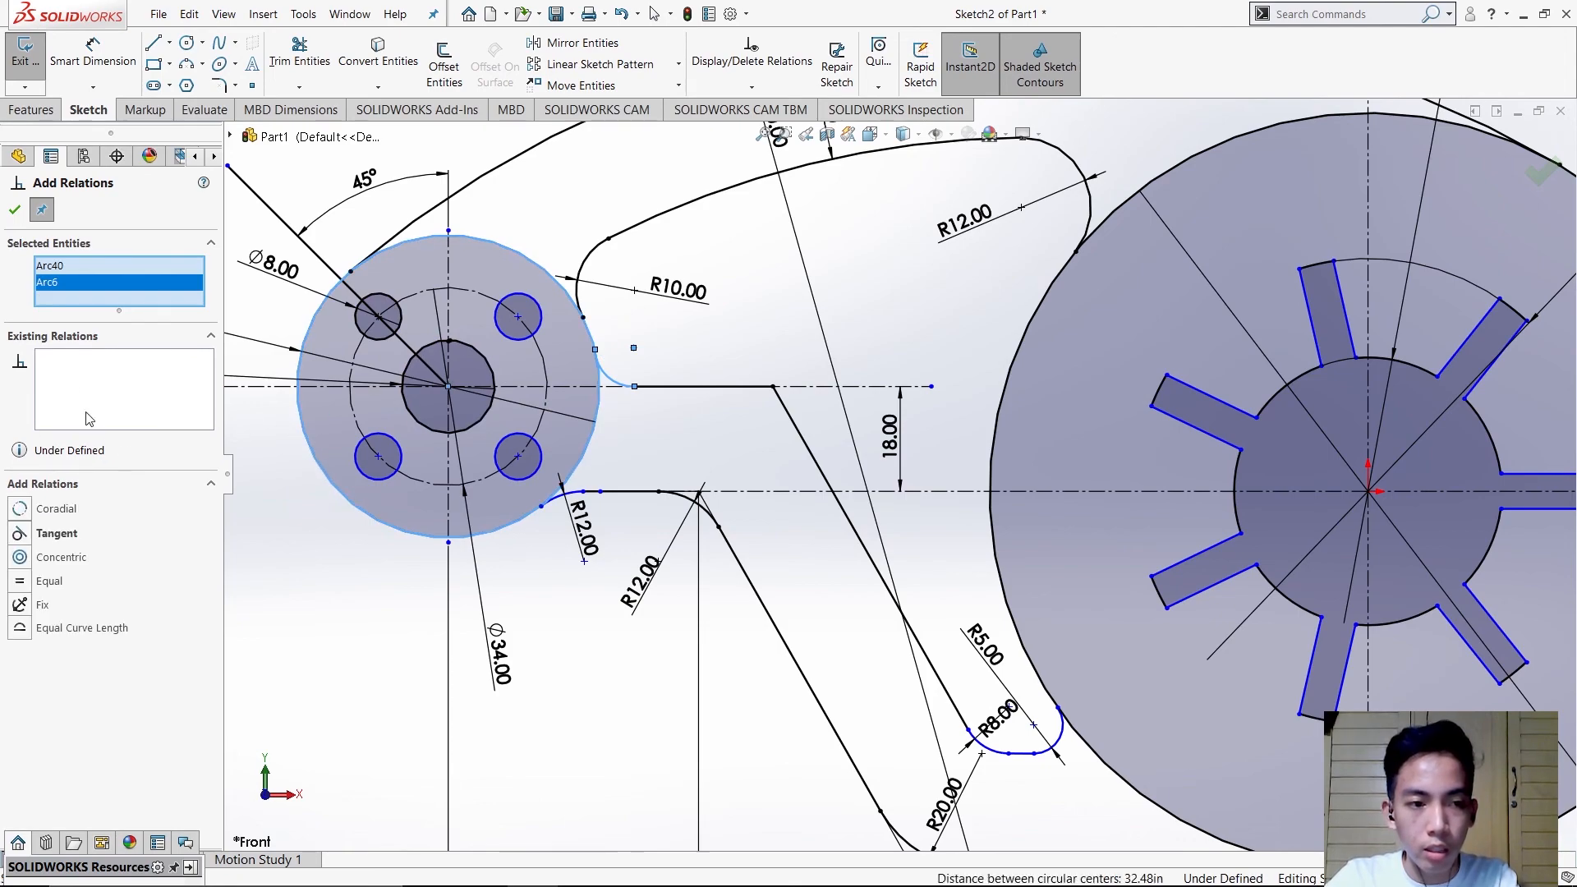
left_click(58, 533)
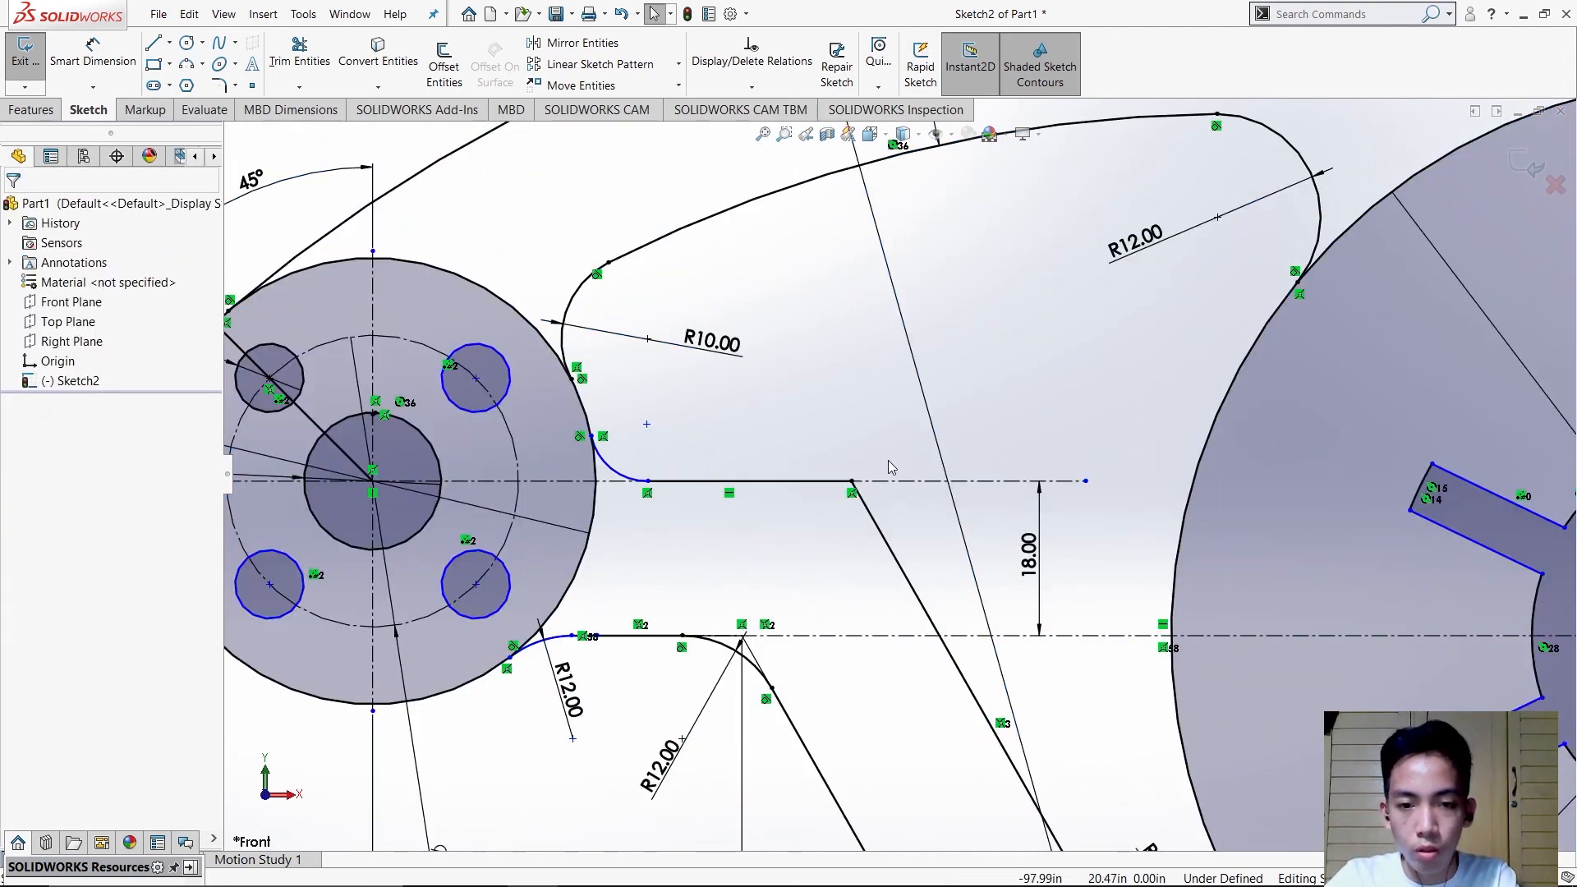
- Fillet the corner between the upper horizontal line and the offset slanted line with a 14 in radius
key("alt+Tab")
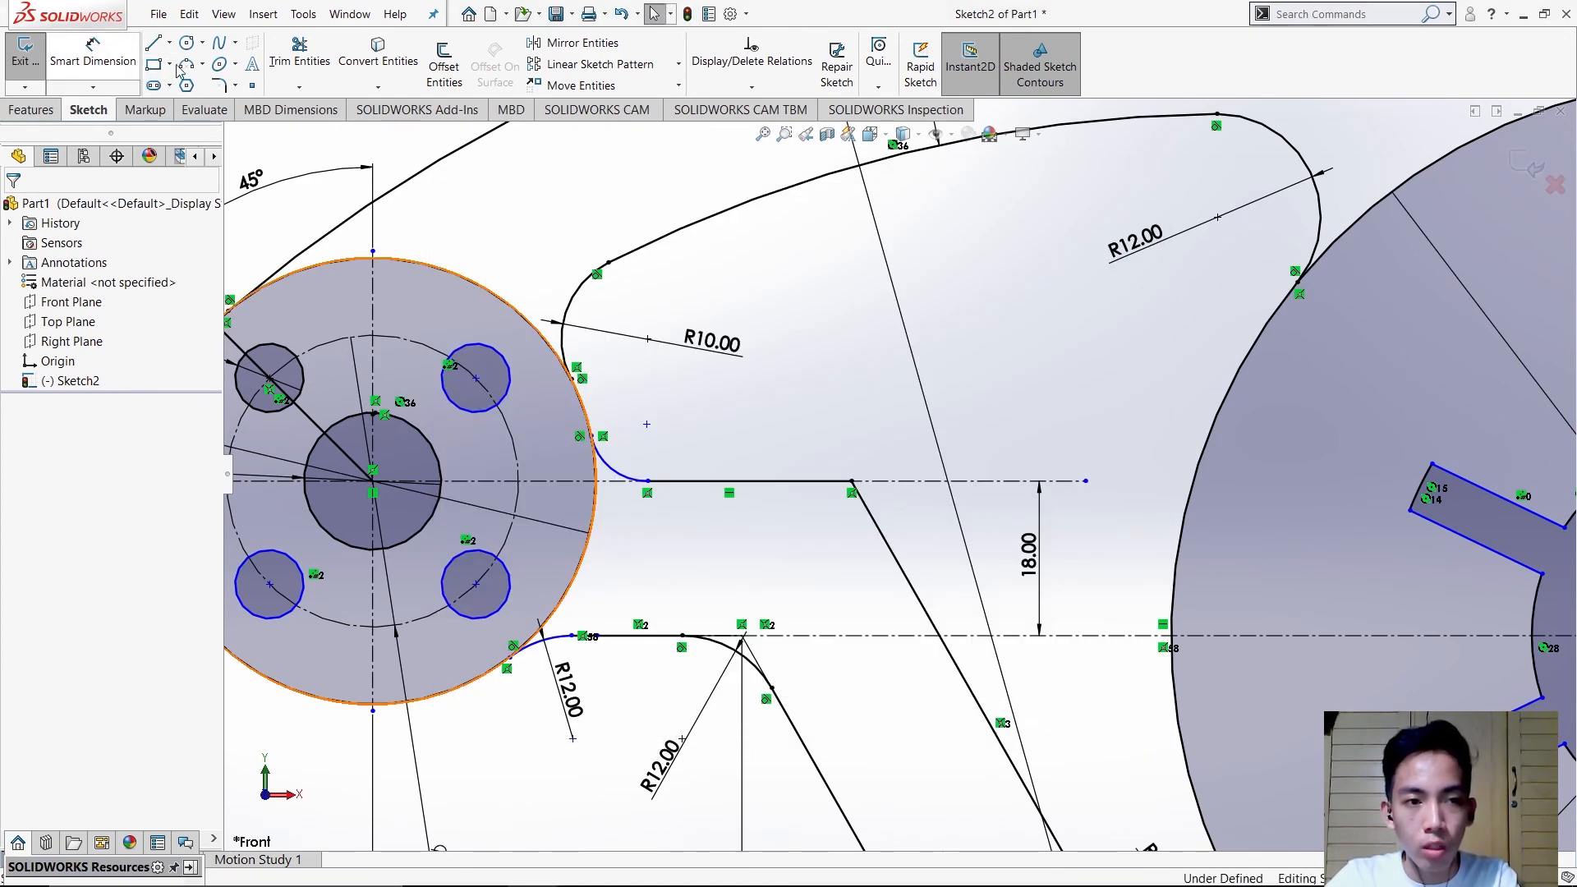
left_click(218, 85)
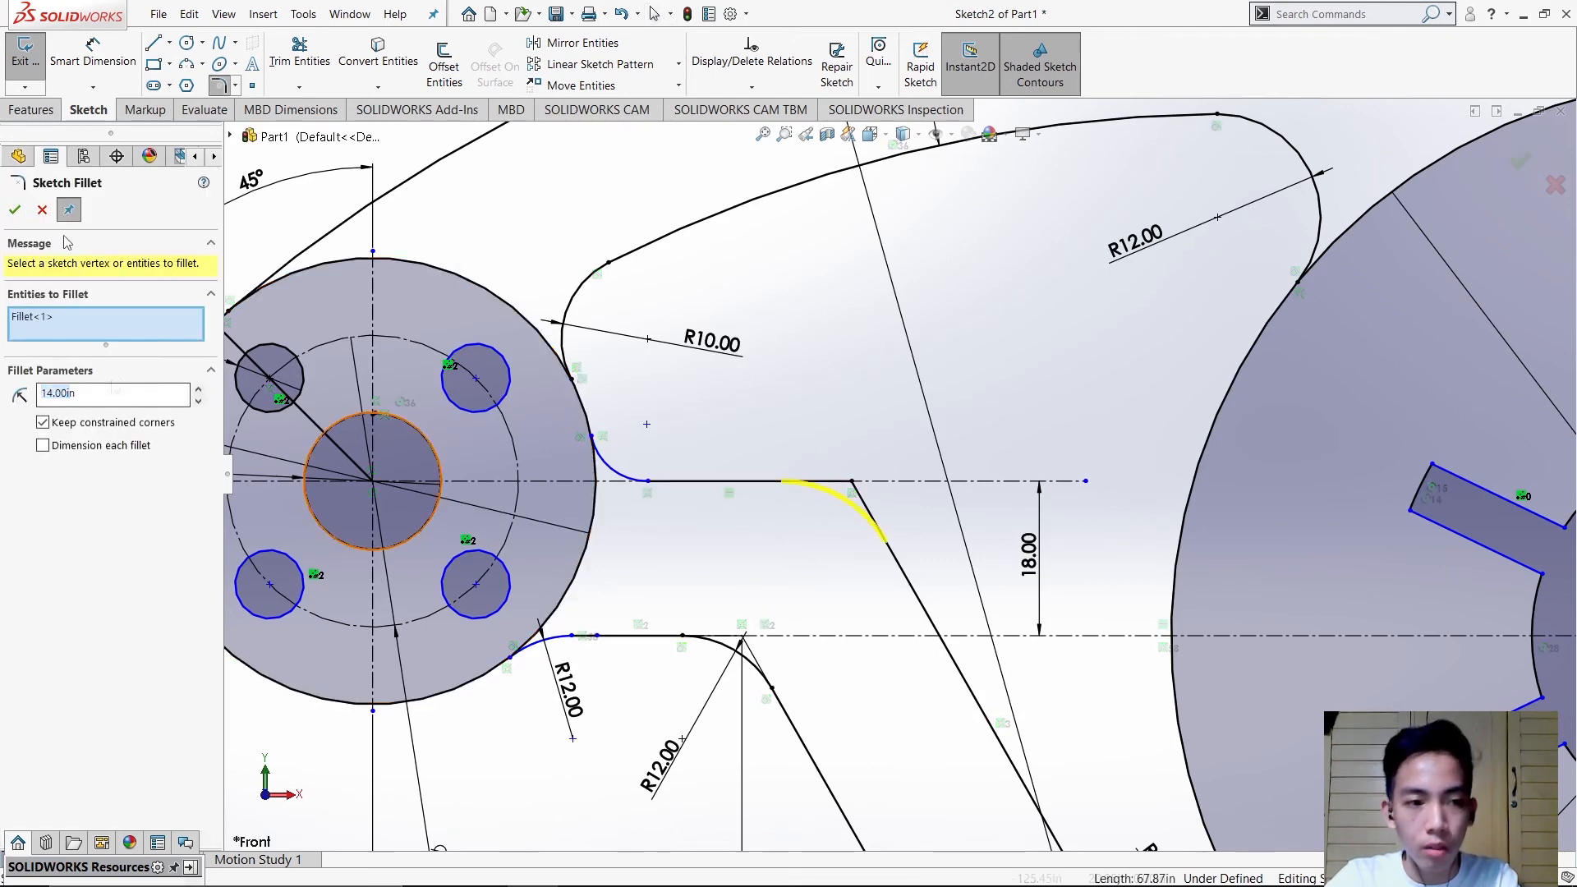
left_click(15, 209)
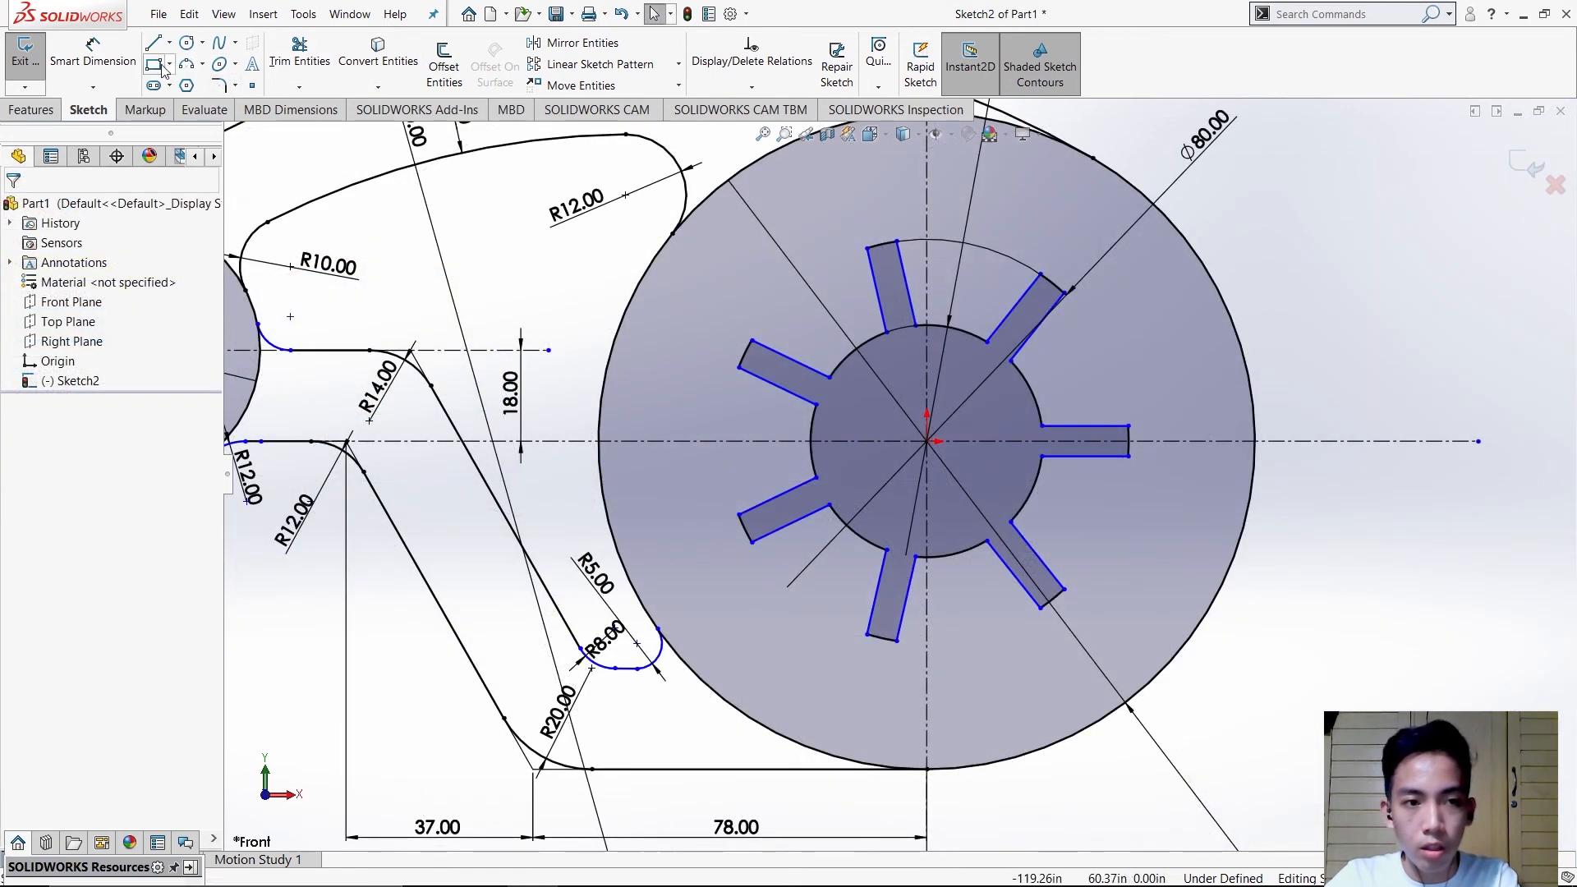
- Dimension the width of the large hub's lower-left slot
left_click(94, 56)
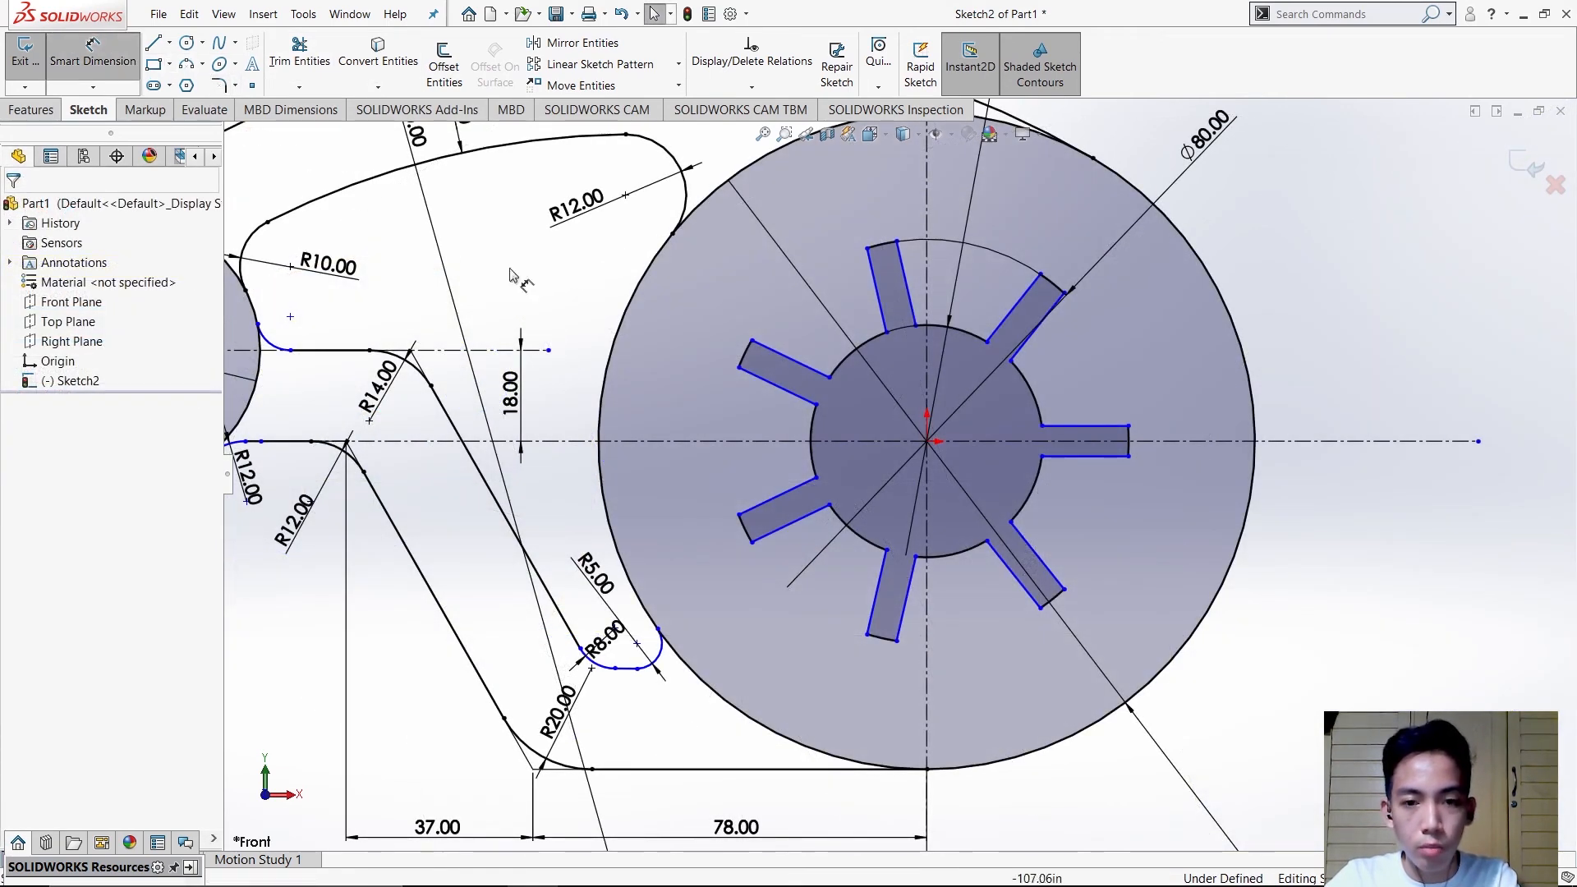
left_click(766, 512)
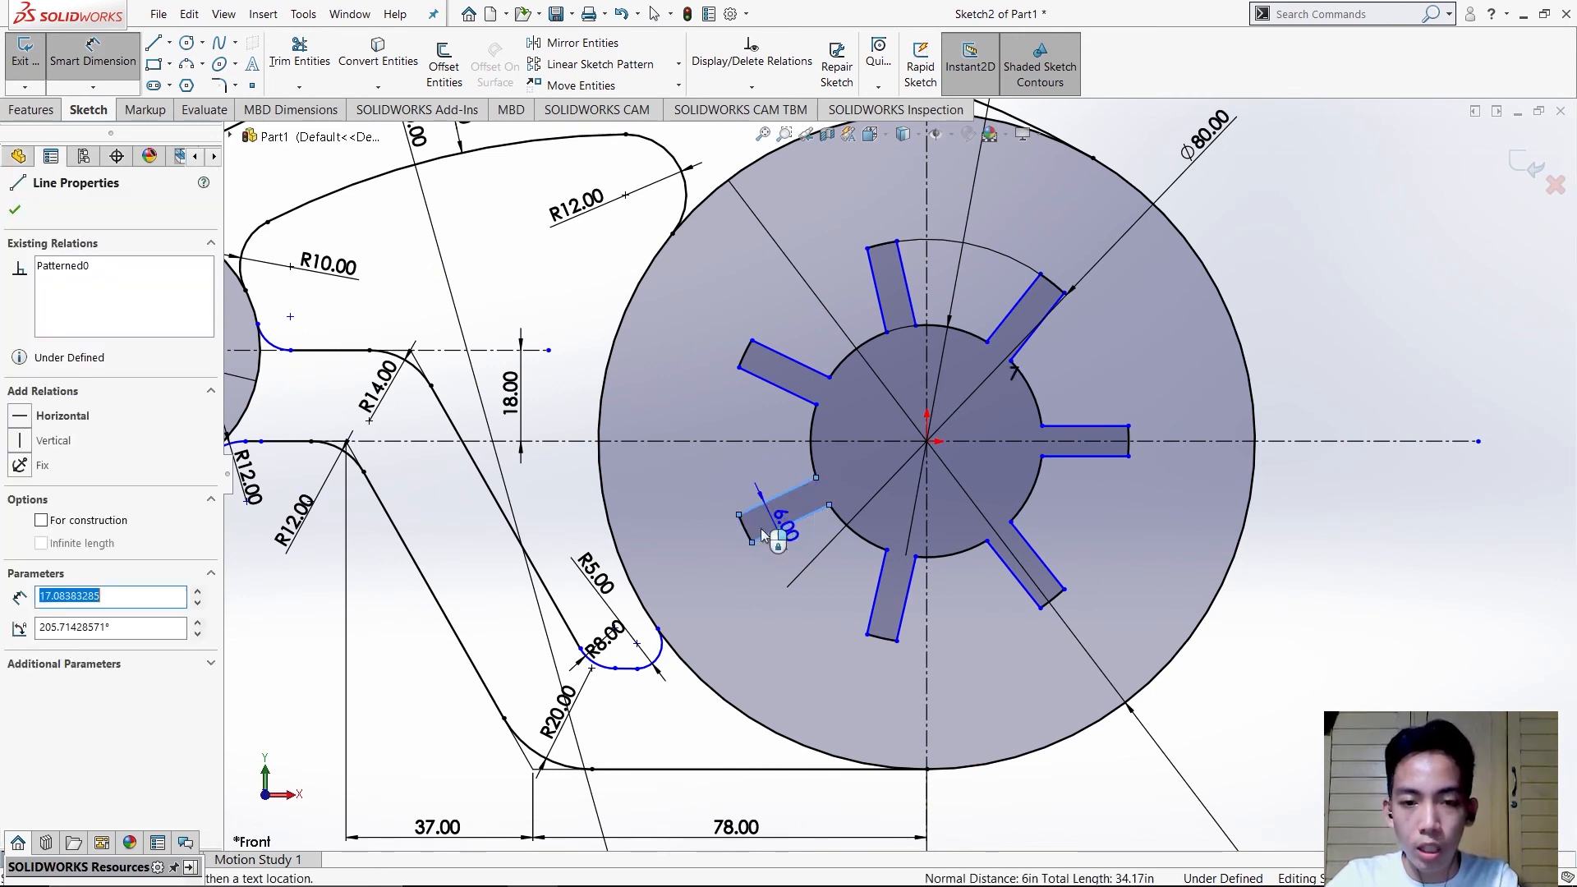
left_click(690, 561)
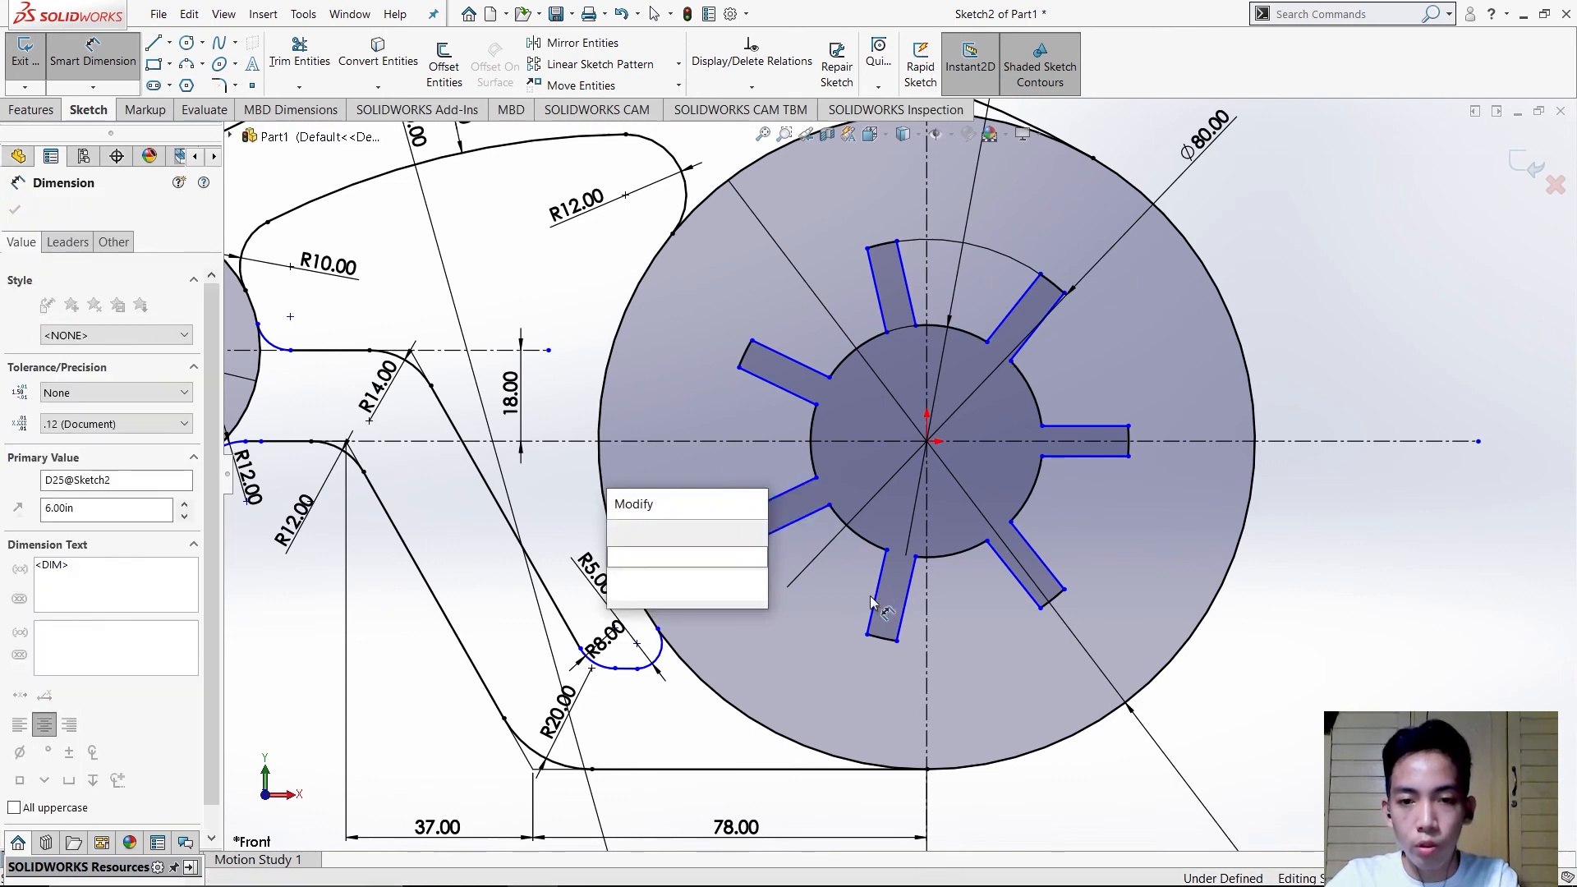
scroll(863, 593, "up", 1)
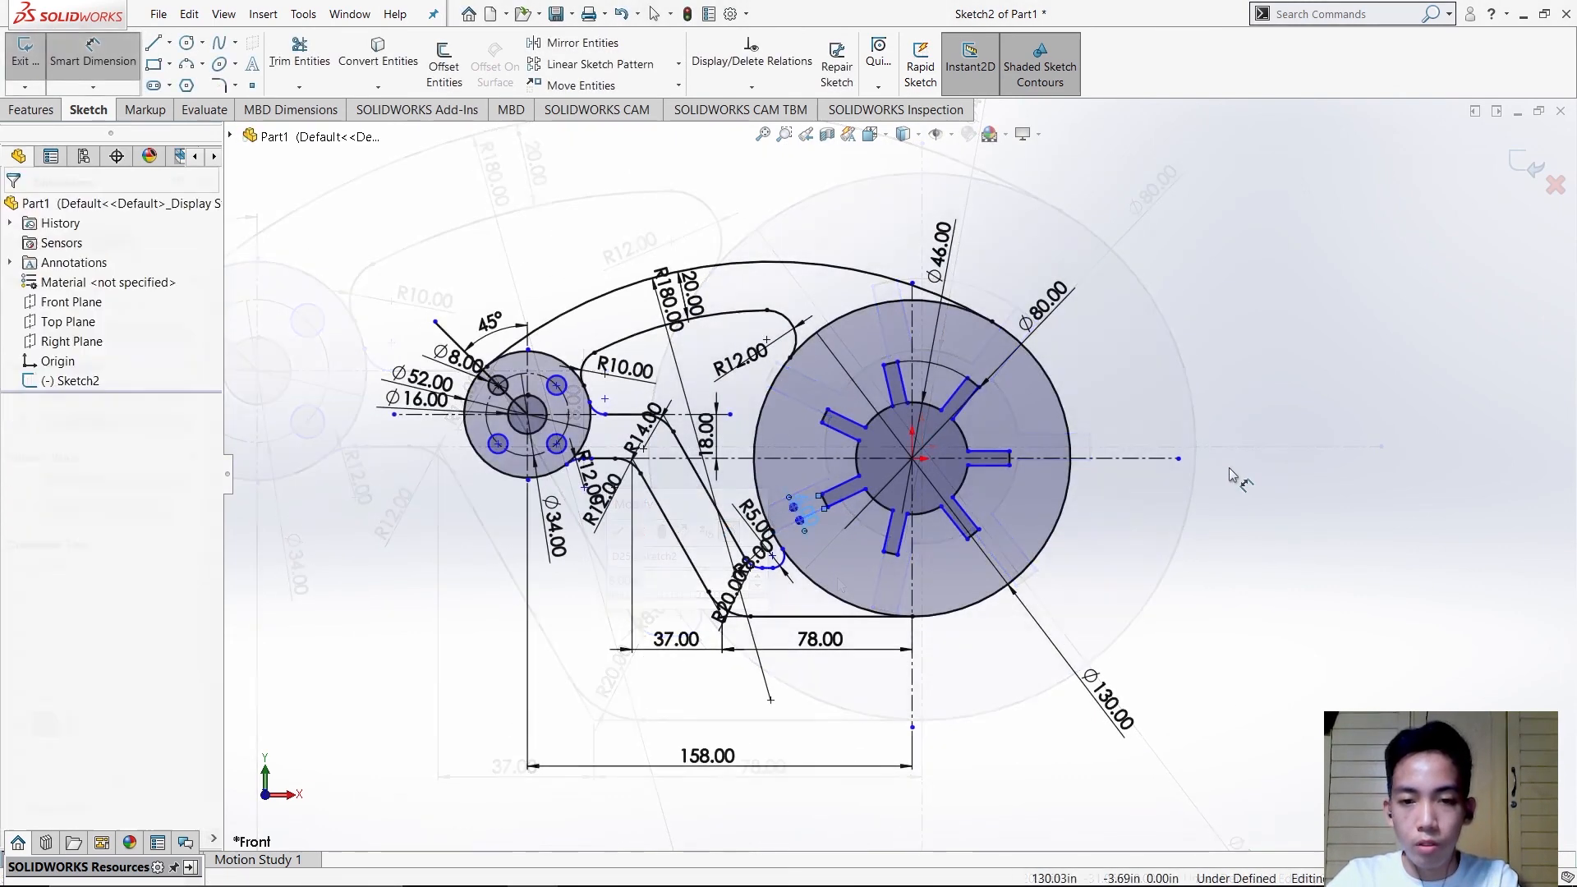
key("Escape")
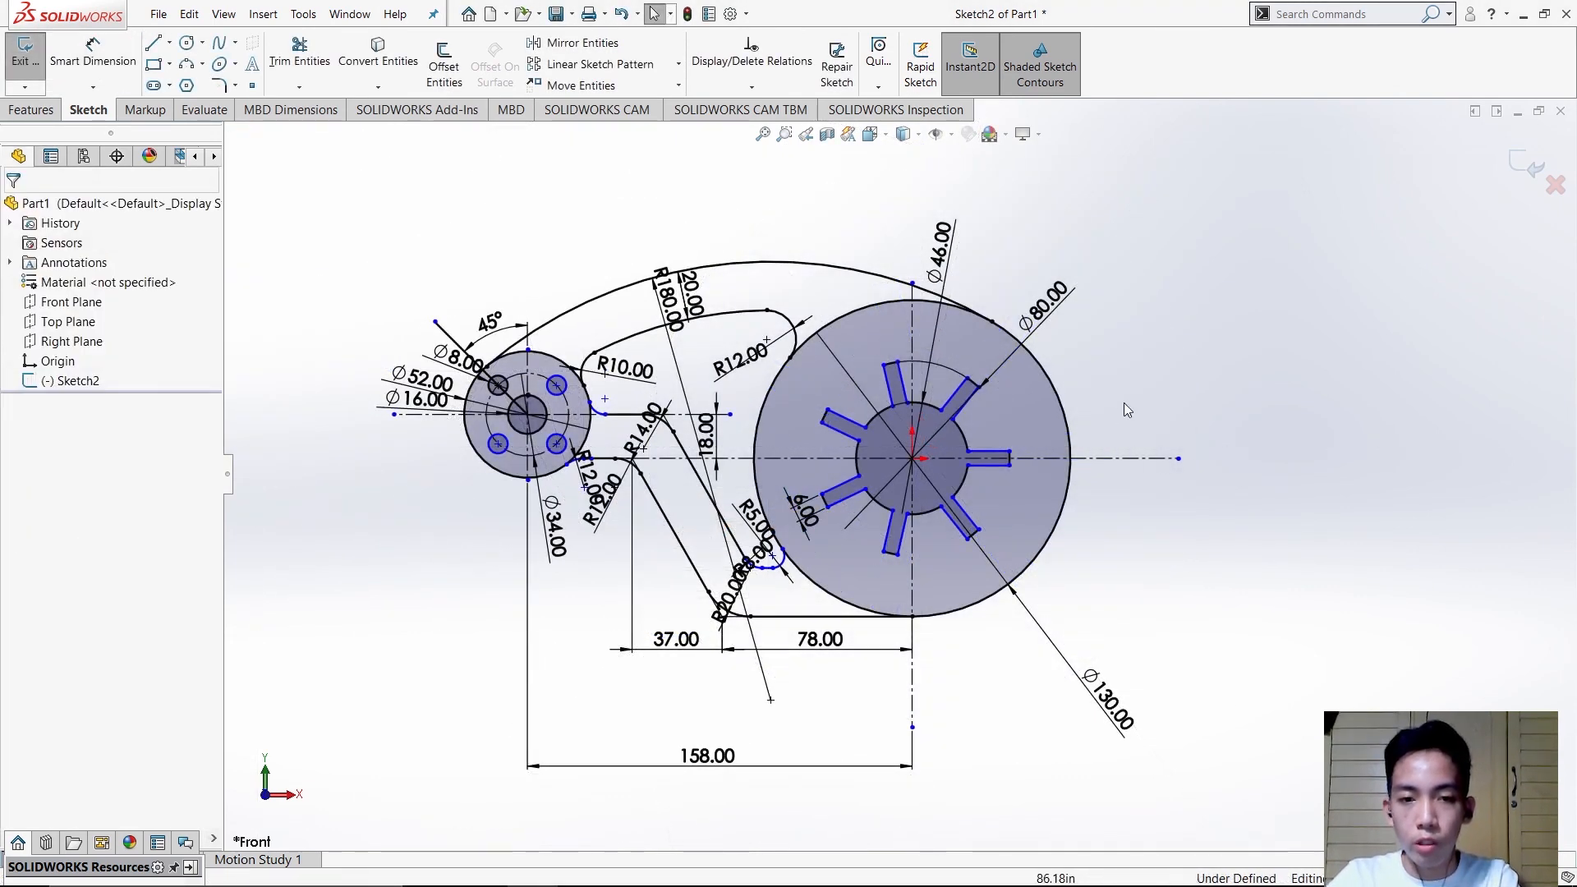
- Compare the finished sketch and its dimensions with the ACTIVITY 1 reference drawing
scroll(1121, 426, "up", 1)
key("alt+Tab")
left_click_drag(918, 189, 335, 302)
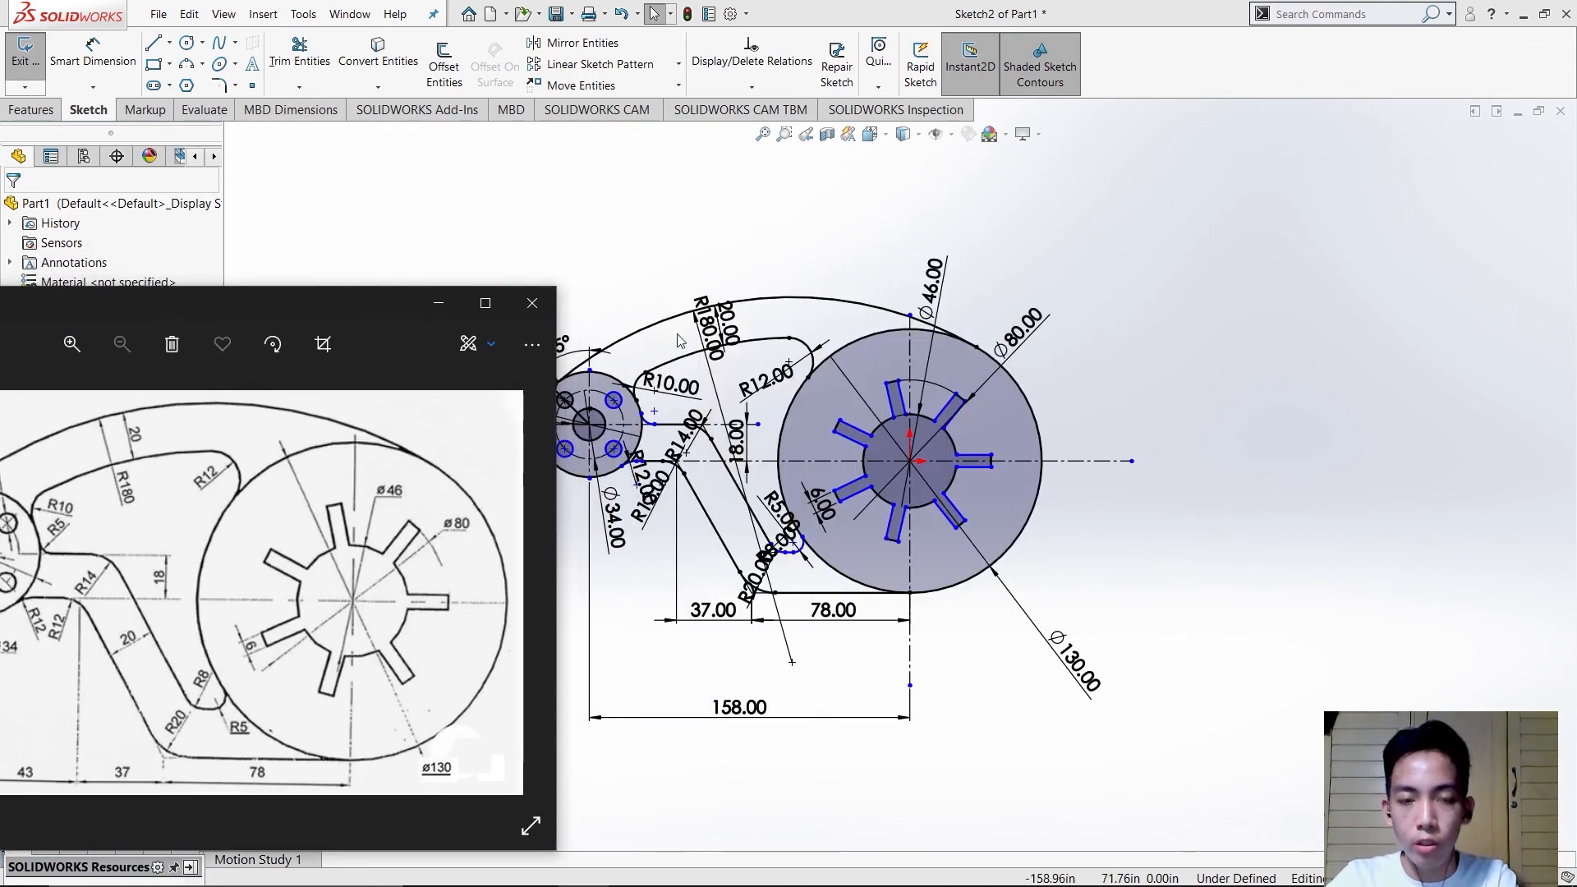
scroll(895, 368, "up", 3)
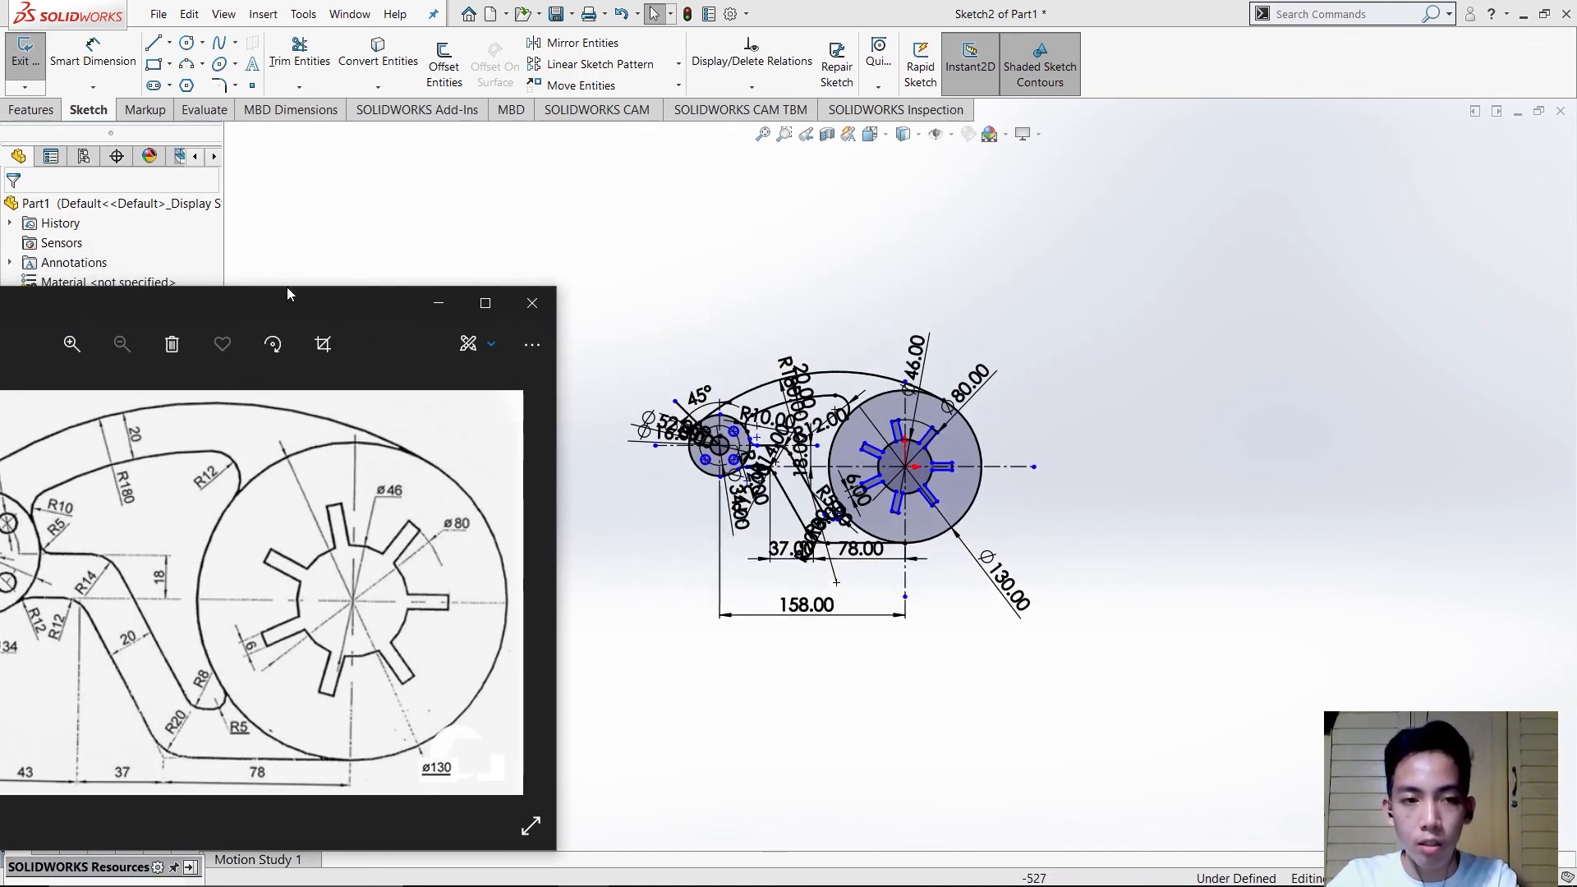
left_click_drag(552, 293, 551, 280)
left_click_drag(324, 304, 299, 335)
left_click(419, 319)
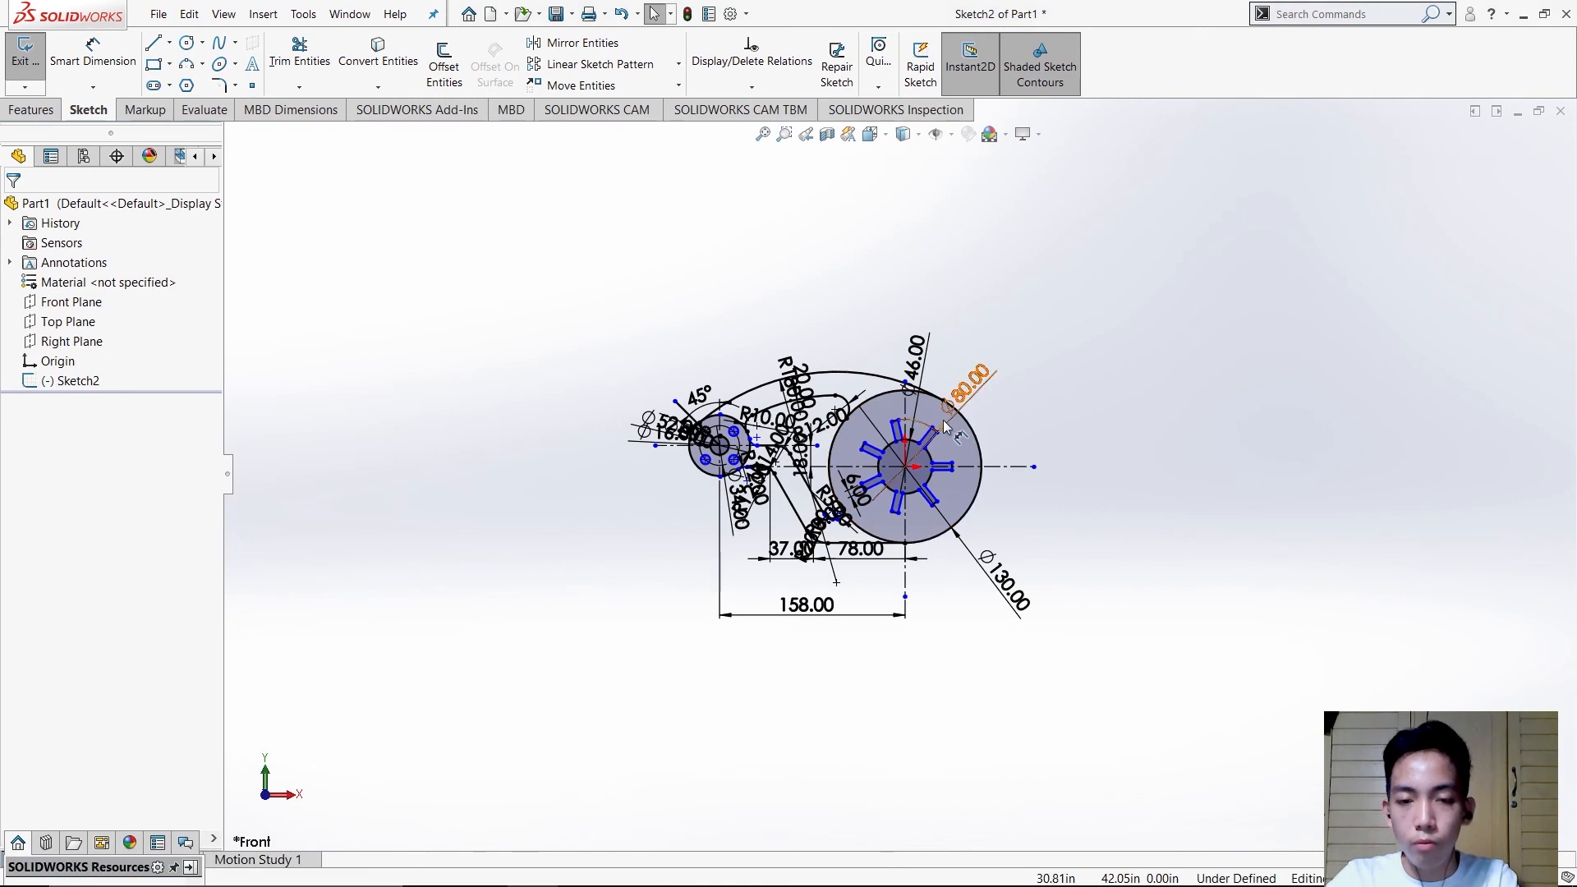
scroll(984, 447, "up", 1)
key("f")
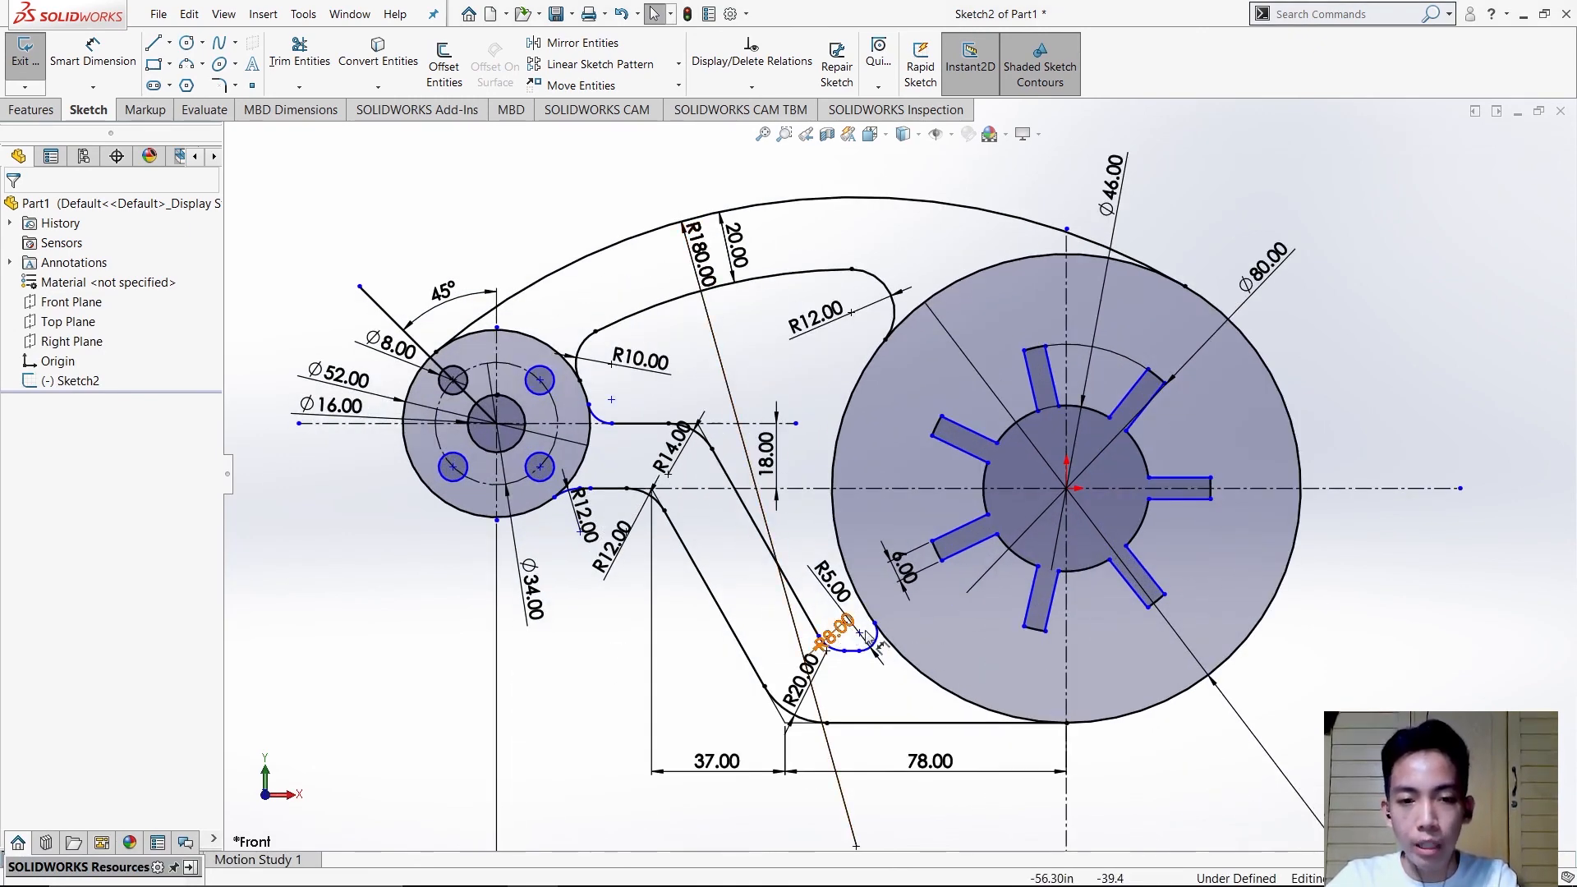
scroll(721, 487, "down", 2)
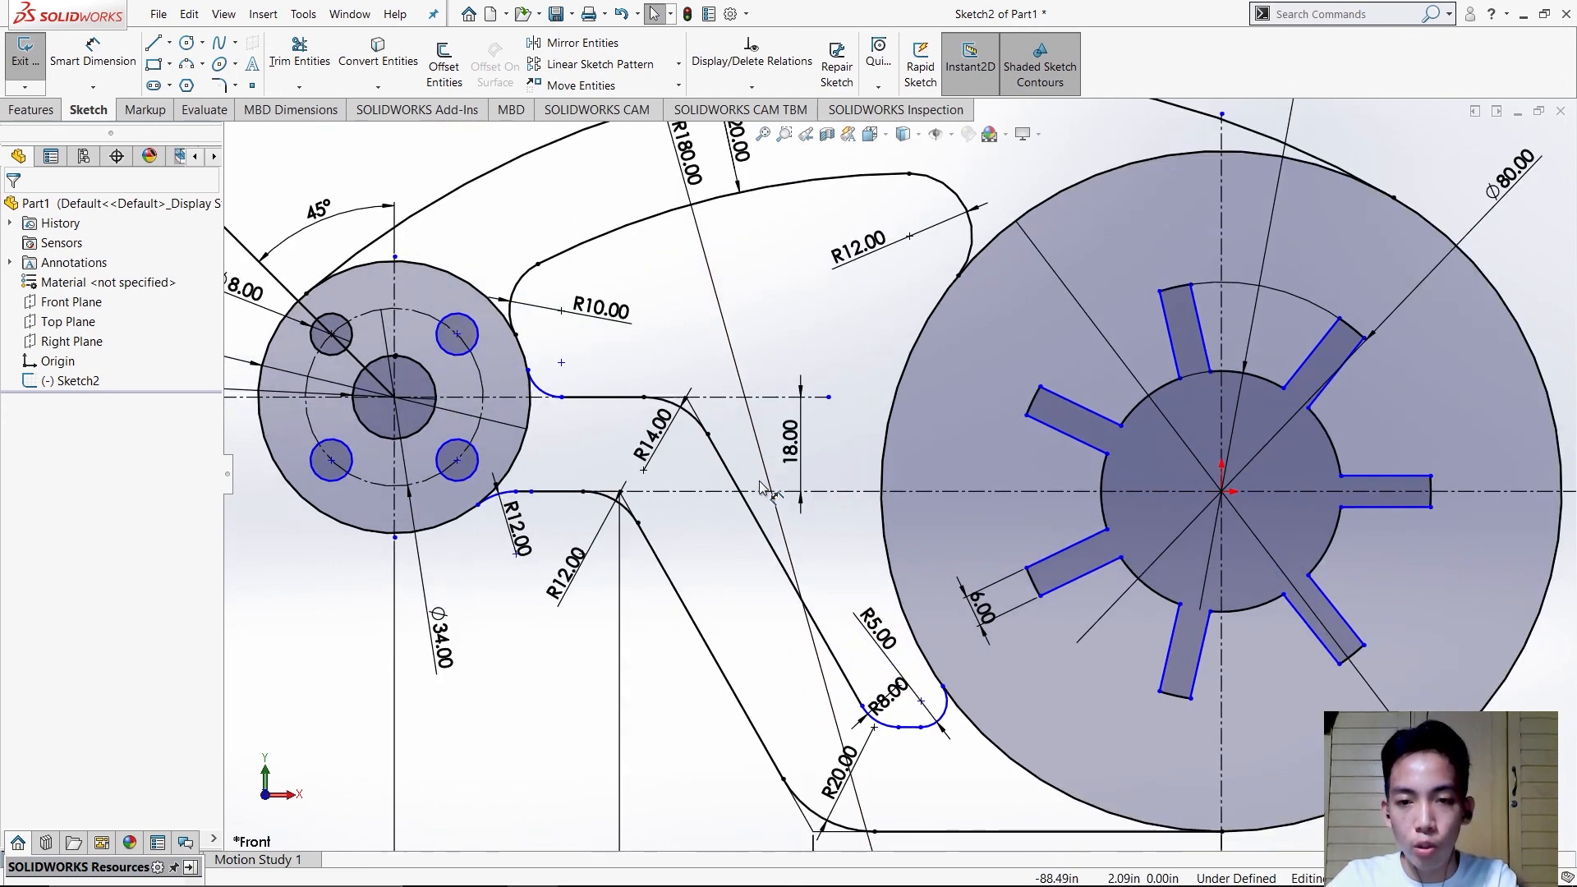
scroll(785, 484, "up", 3)
scroll(831, 460, "down", 1)
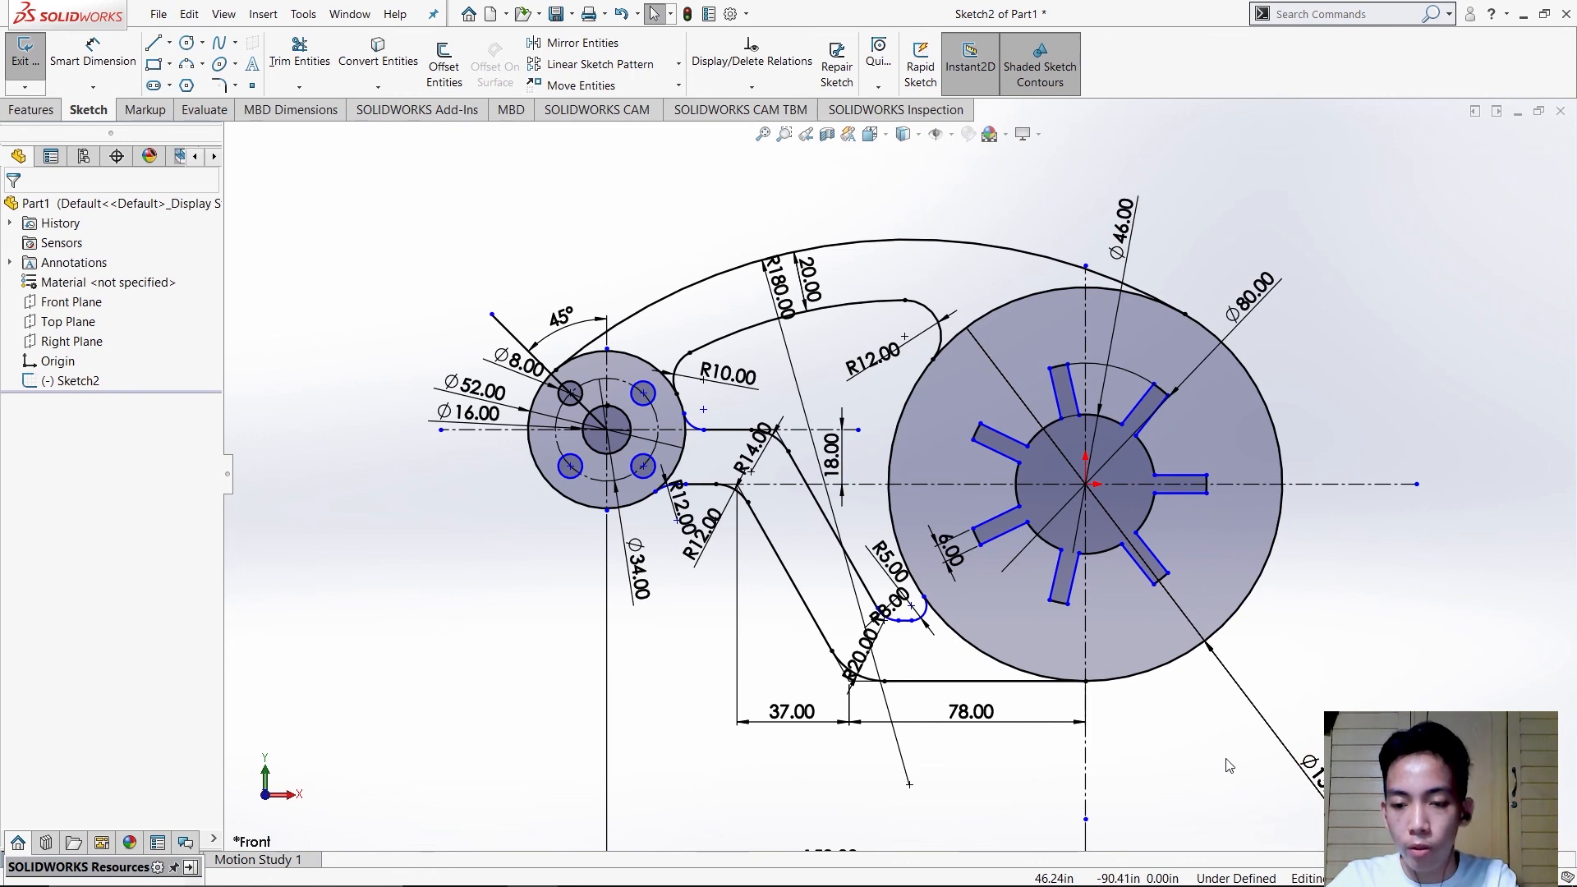
key("f")
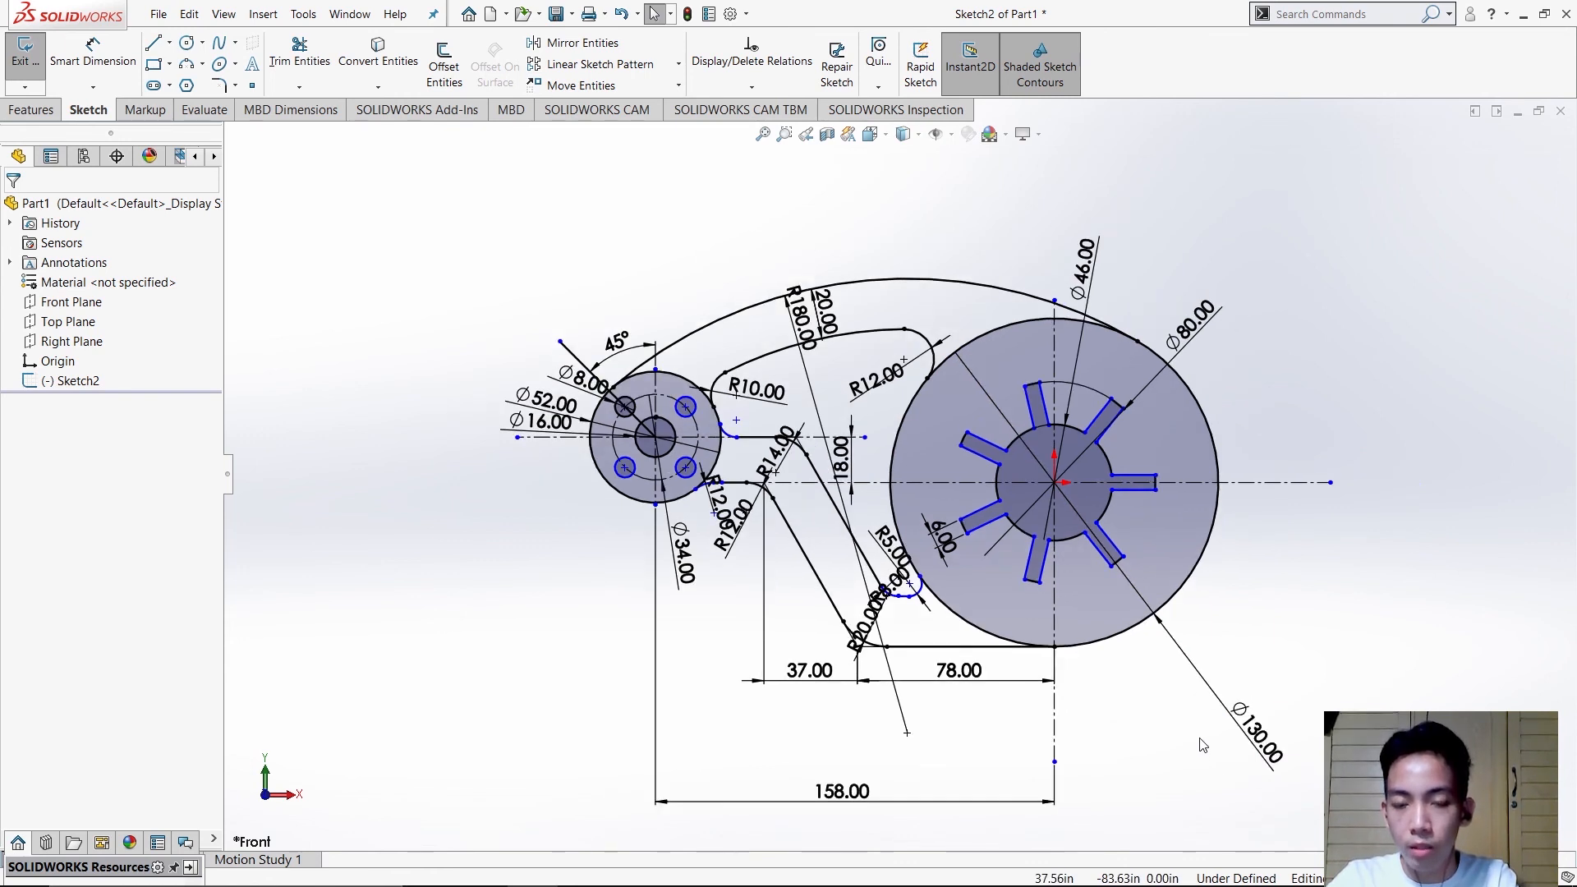
- Delete the large hub's 130 in diameter dimension and the 80 in diameter dimension of its slots
left_click(1237, 733)
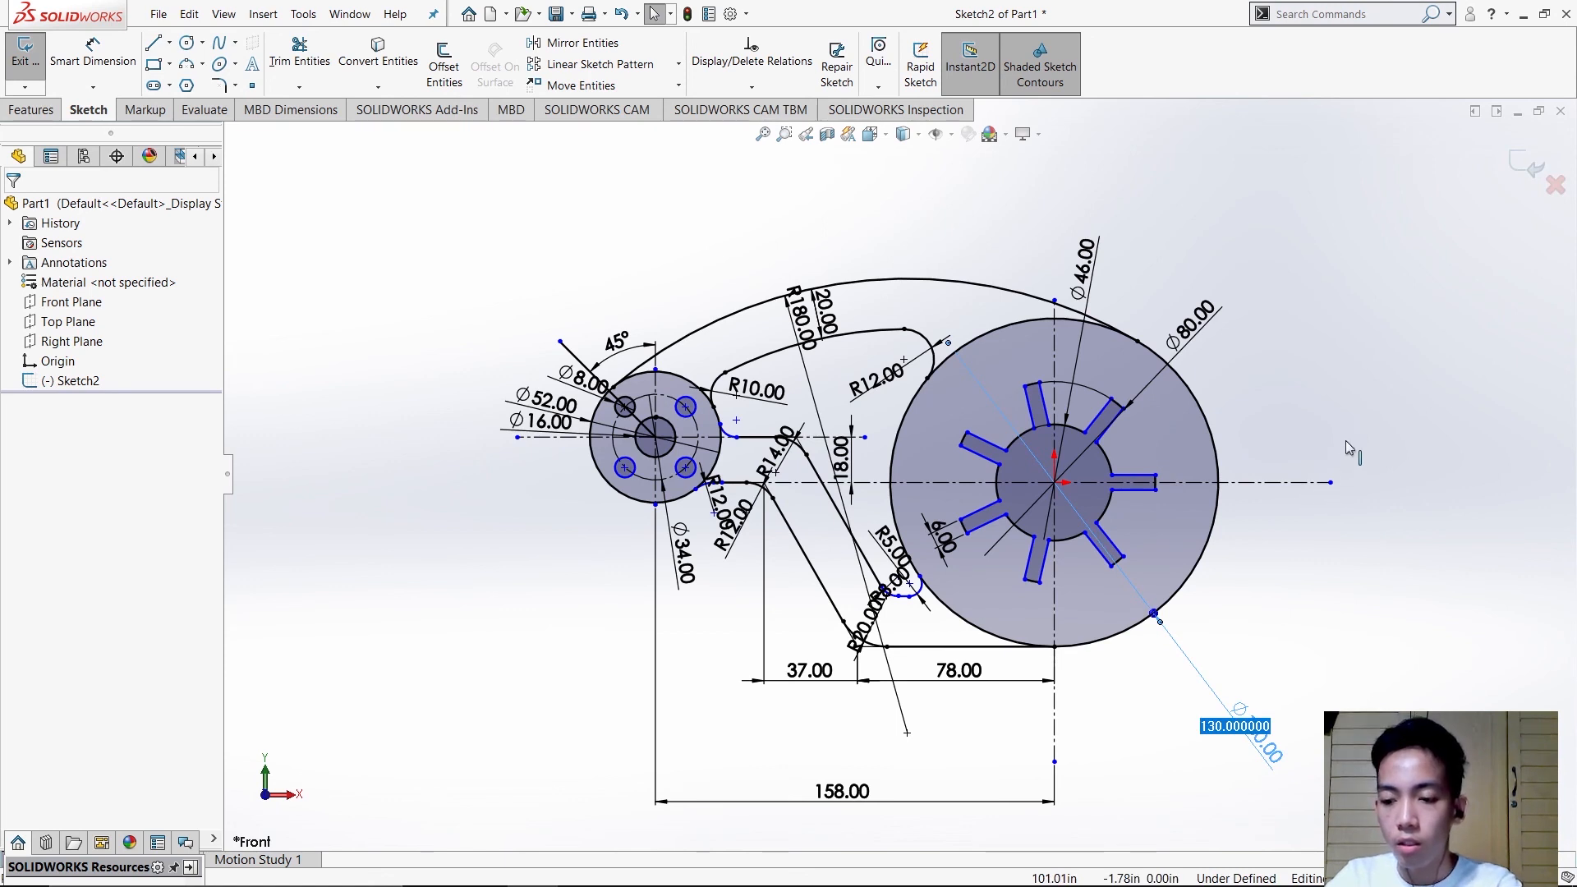
key("Return")
key("Delete")
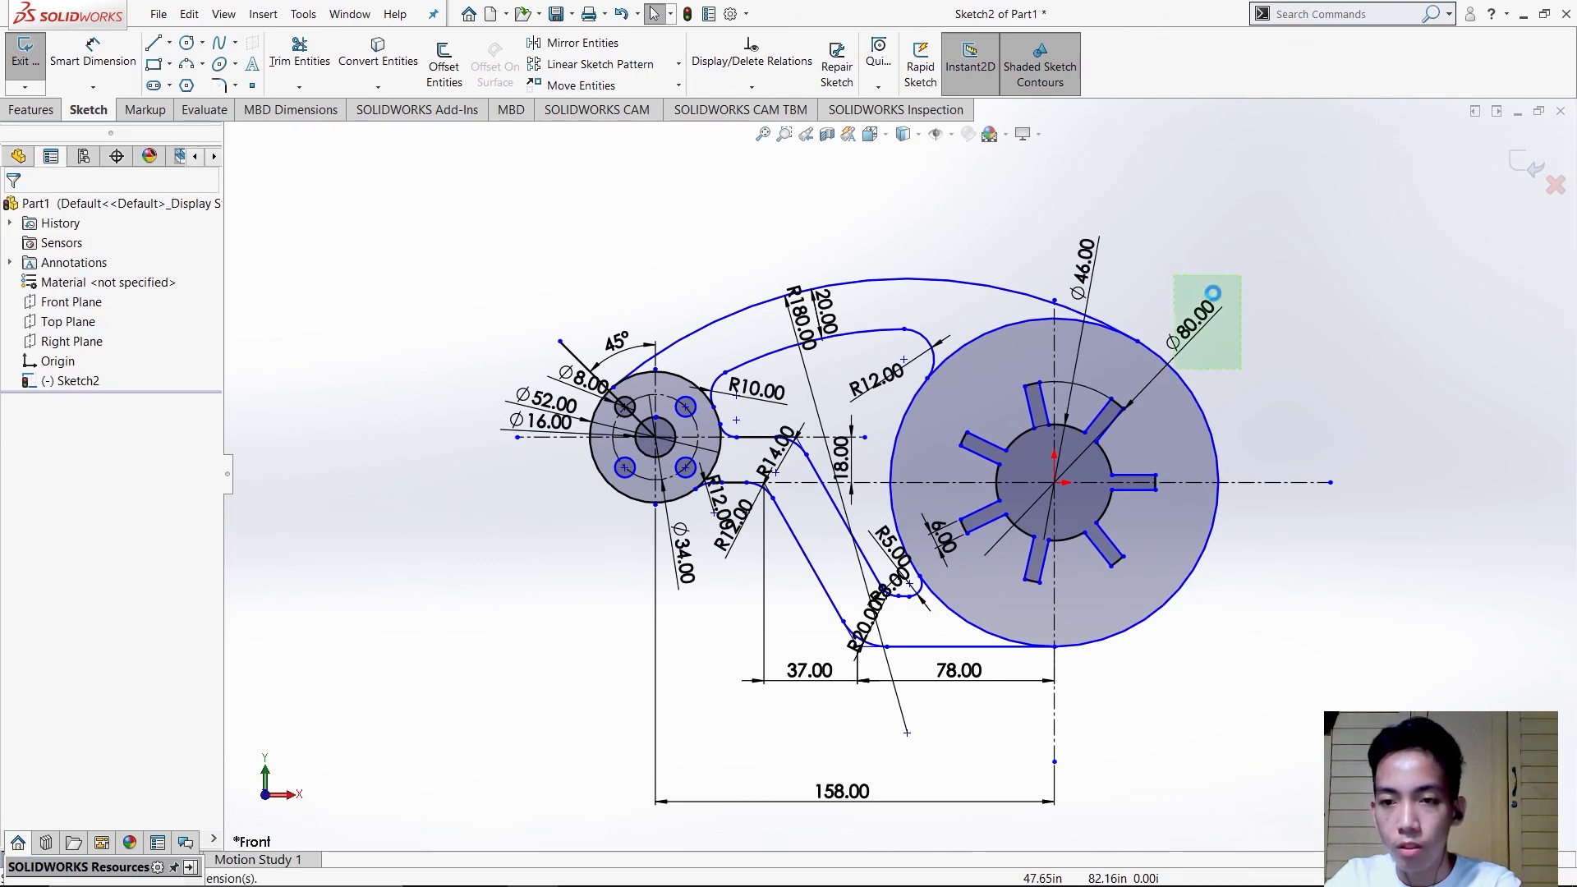
left_click(1212, 316)
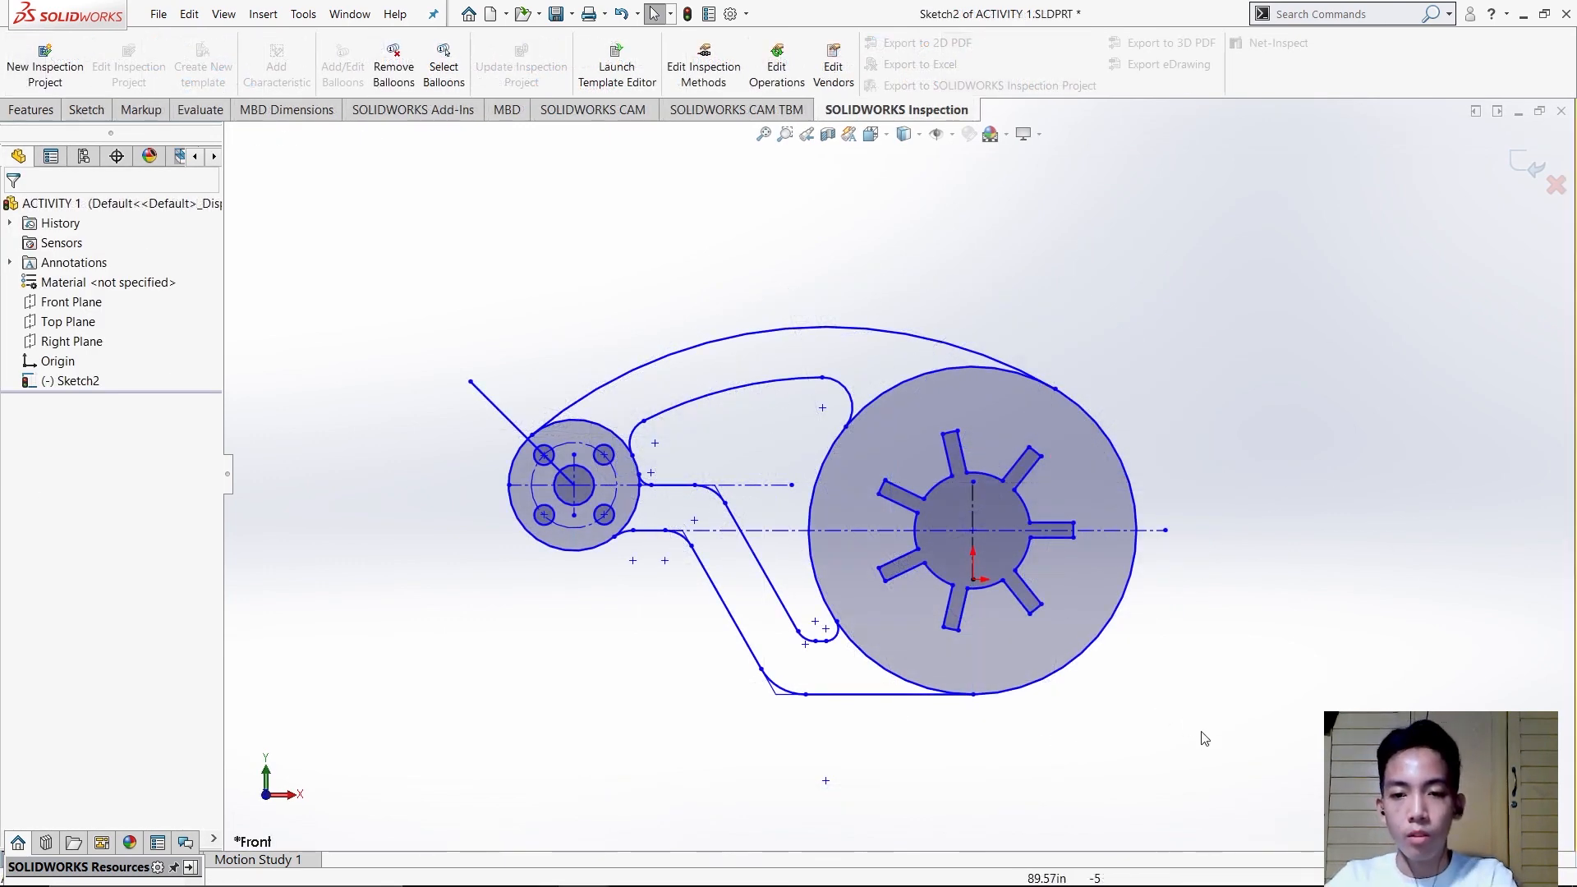
- Fully define the sketch by calculating relations and dimensions for all selected sketch entities
left_click_drag(1221, 716, 273, 215)
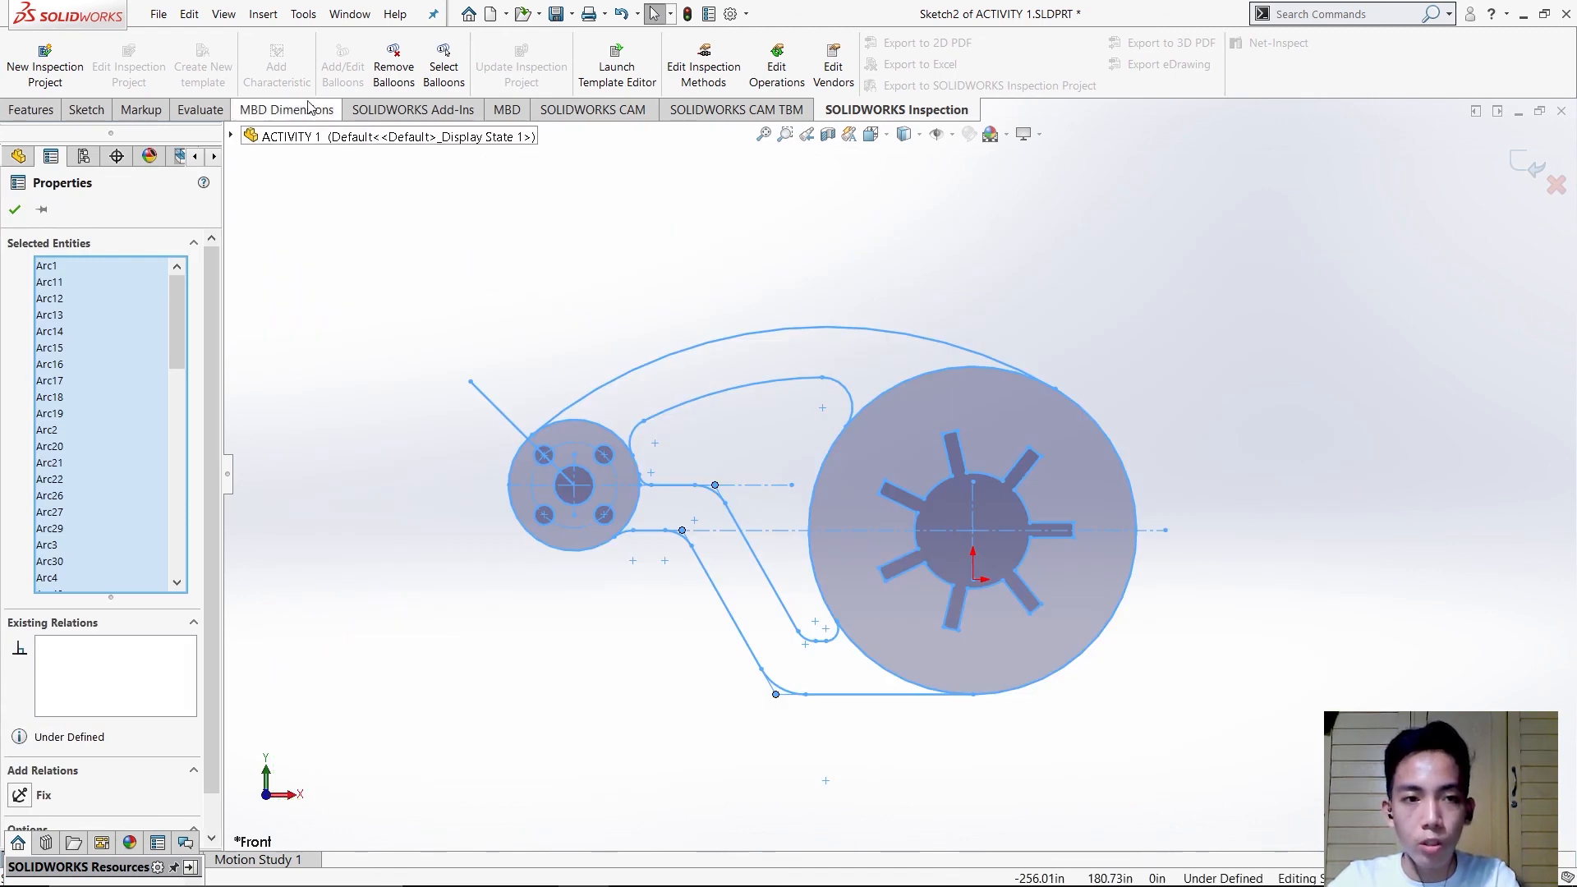
left_click(302, 15)
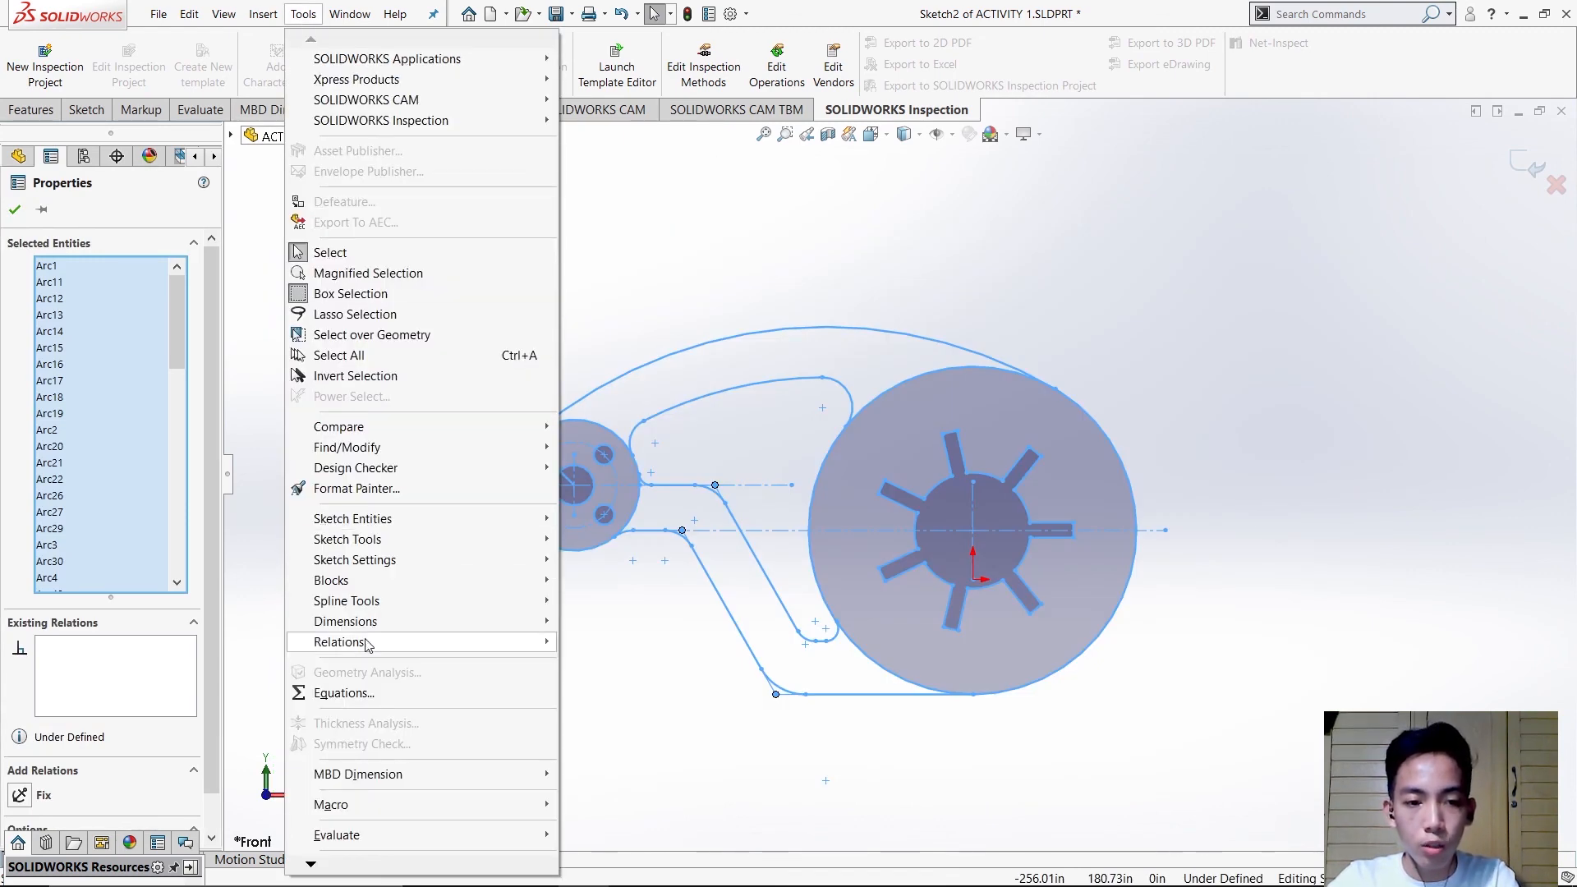
mouse_move(387, 624)
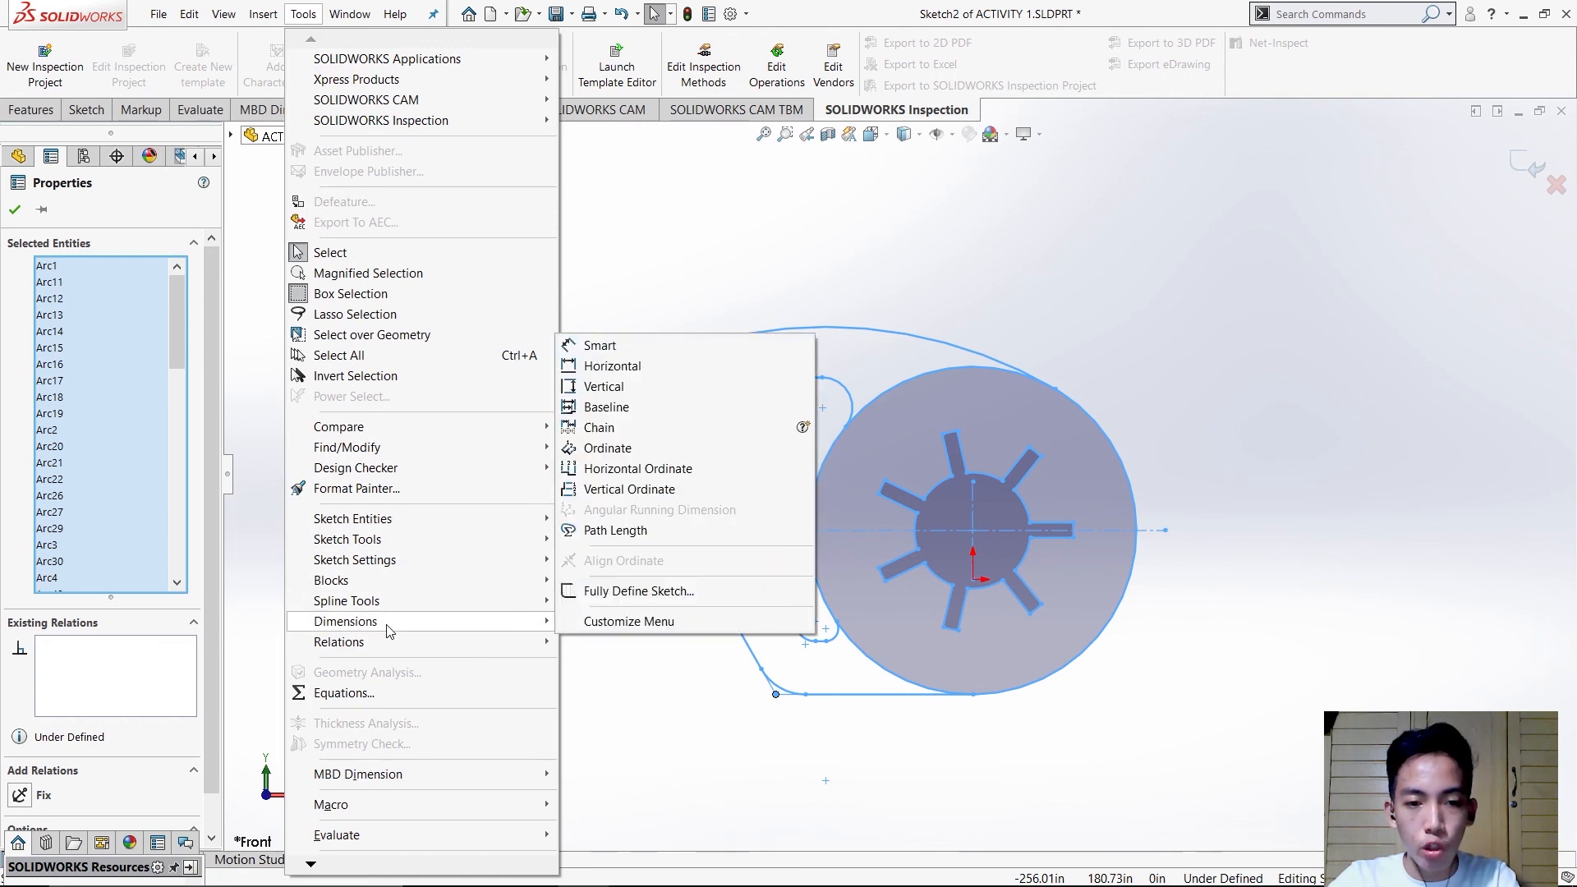
left_click(616, 593)
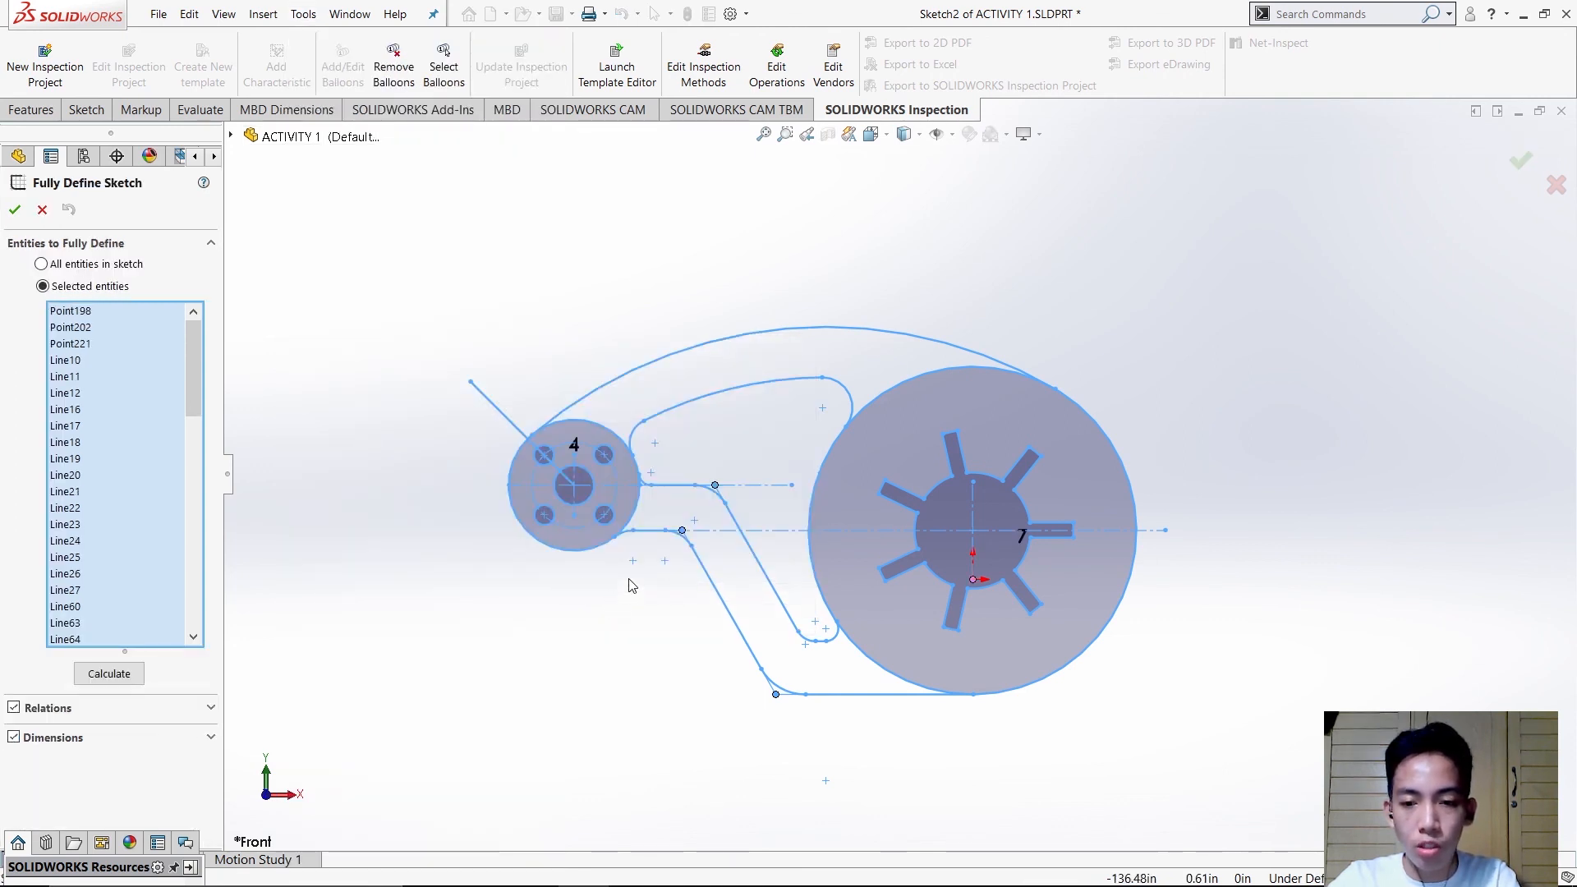
left_click(94, 674)
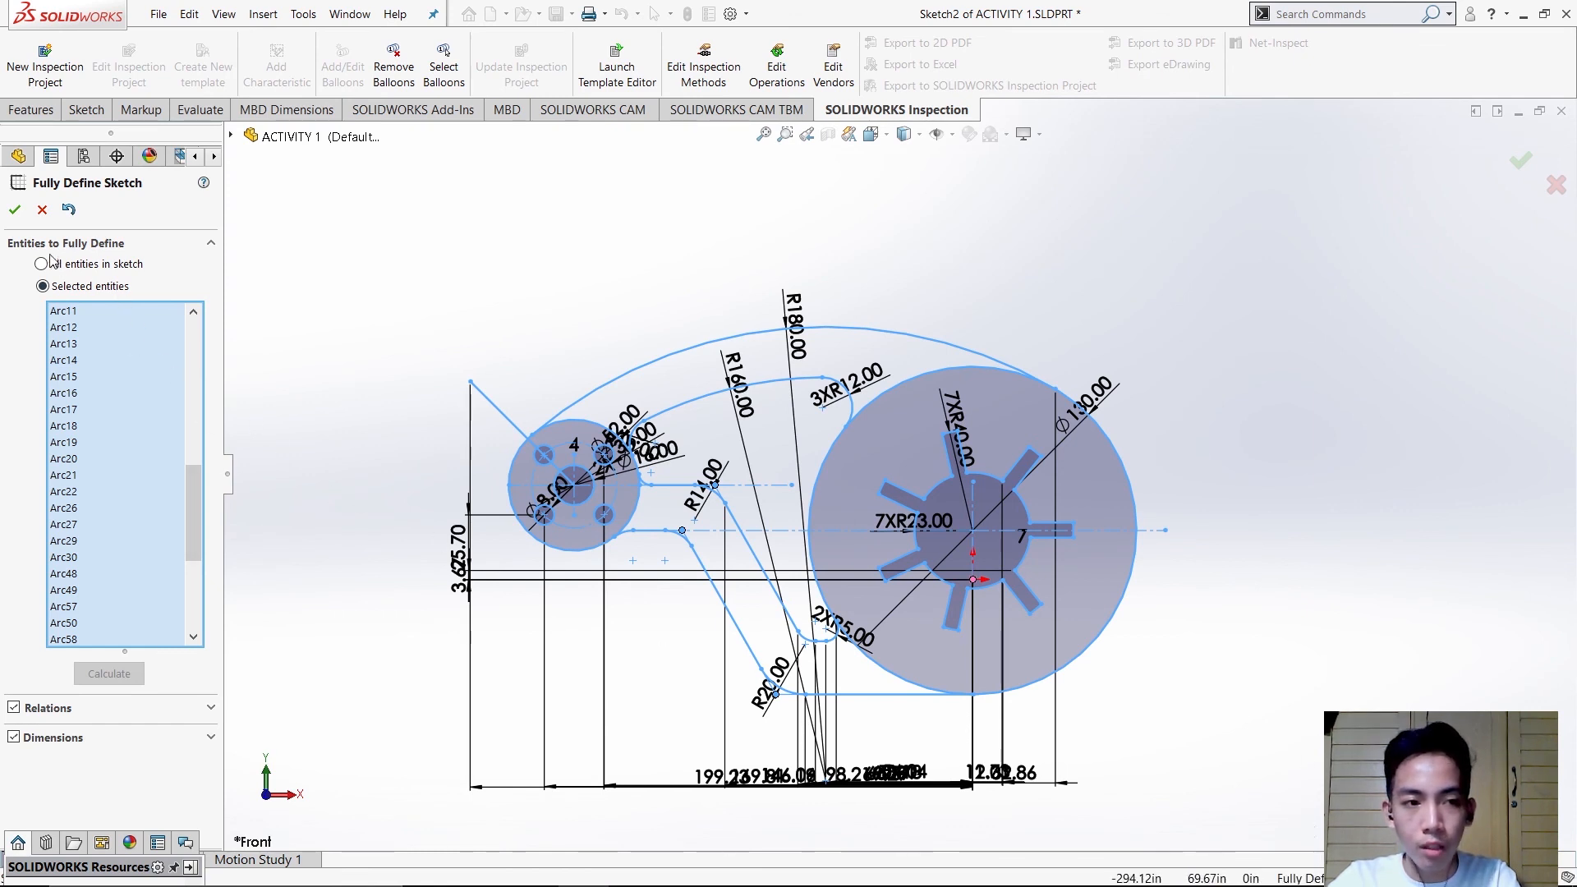
left_click(16, 211)
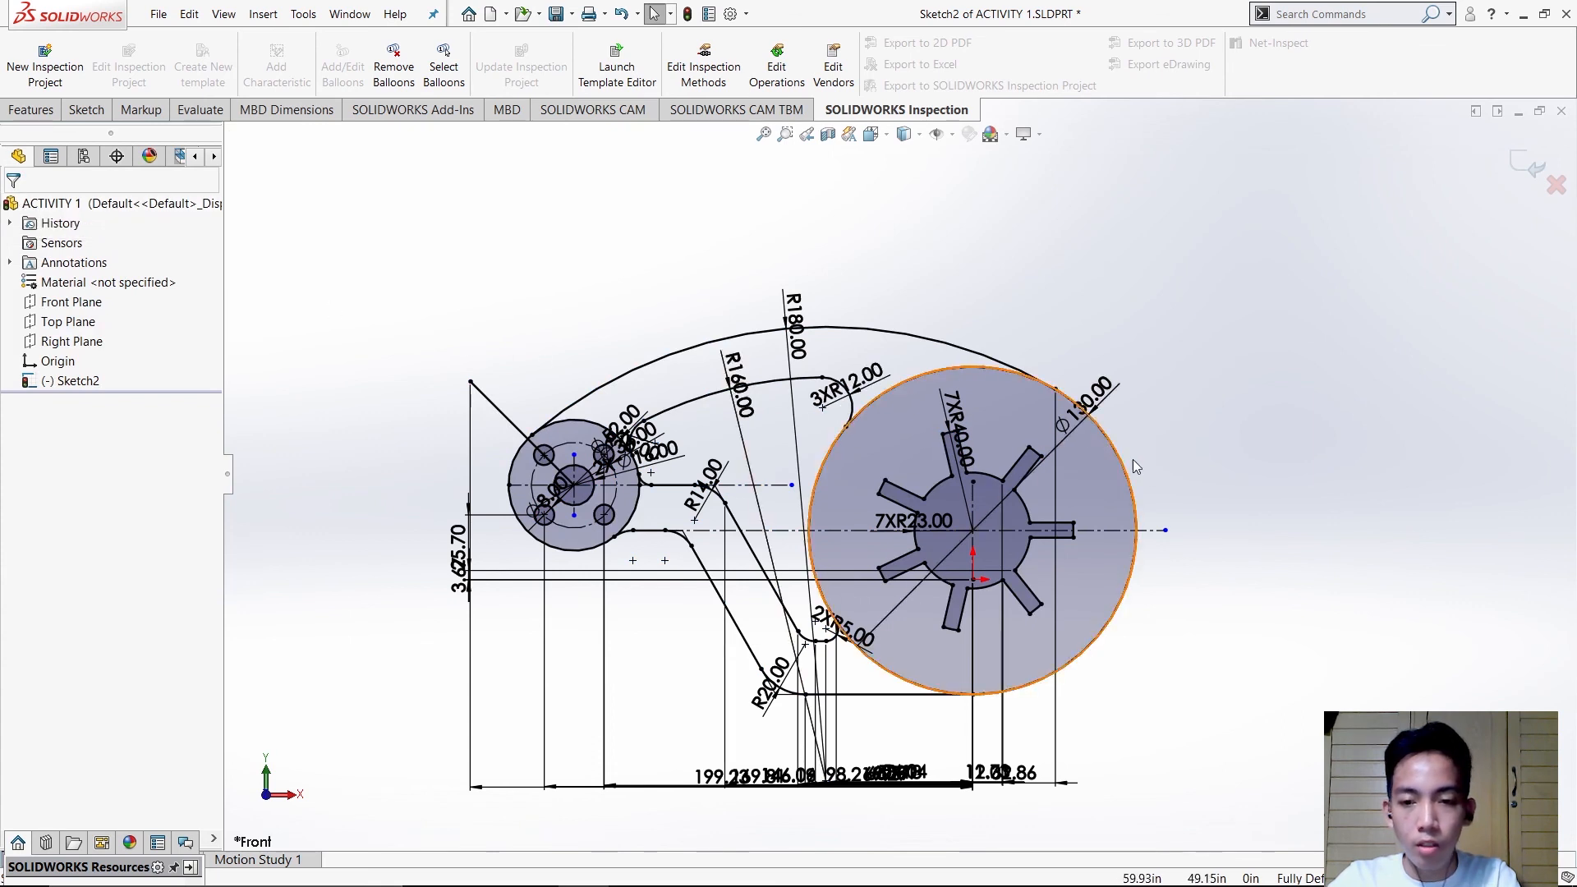